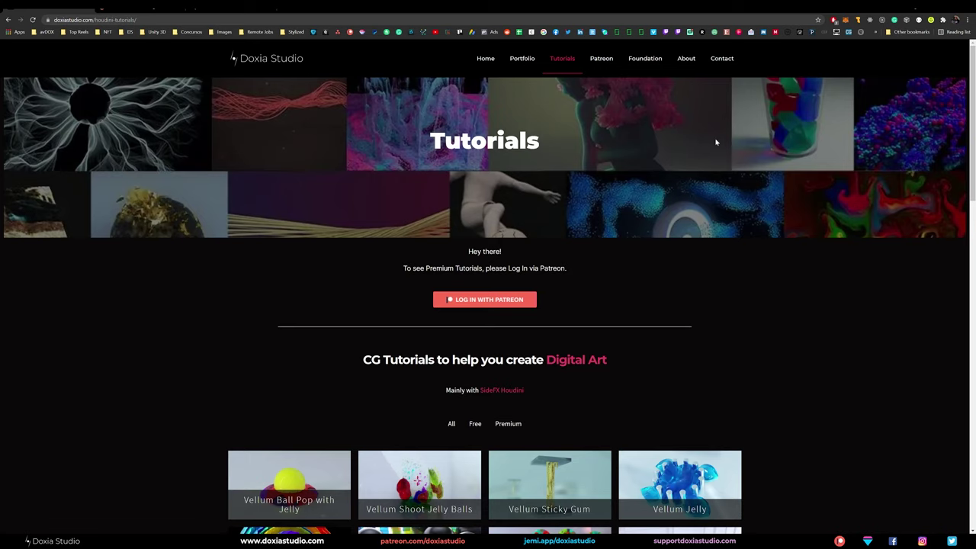
# - Look through the Houdini tutorial gallery on the Doxia Studio site, from the Vellum tutorials to the Intro PyroFx ones
pyautogui.middleClick(807, 306)
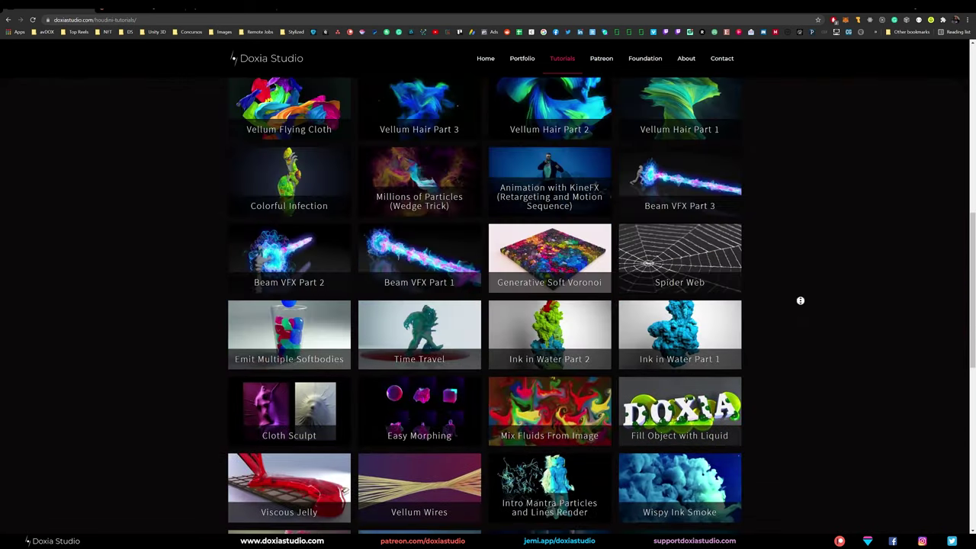
pyautogui.middleClick(794, 221)
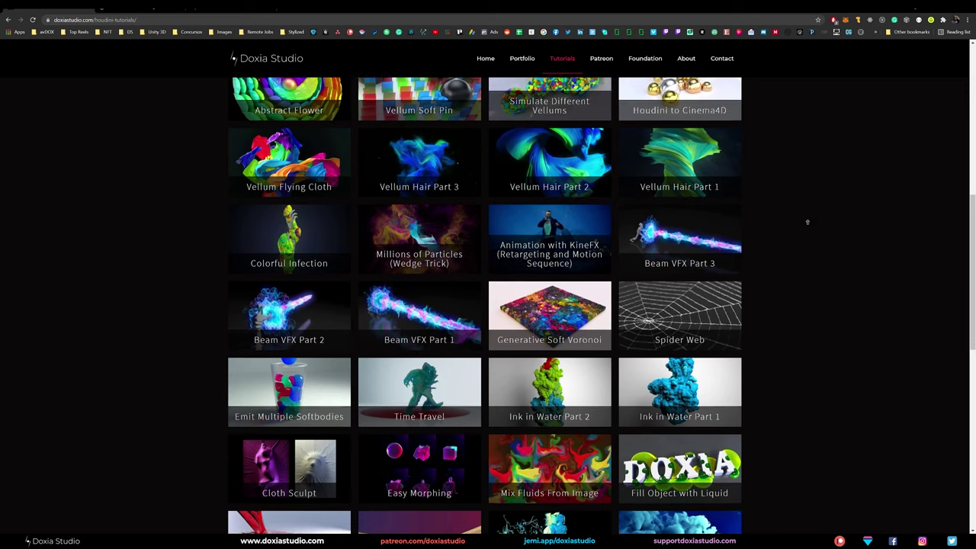
pyautogui.scroll(1, 804, 221)
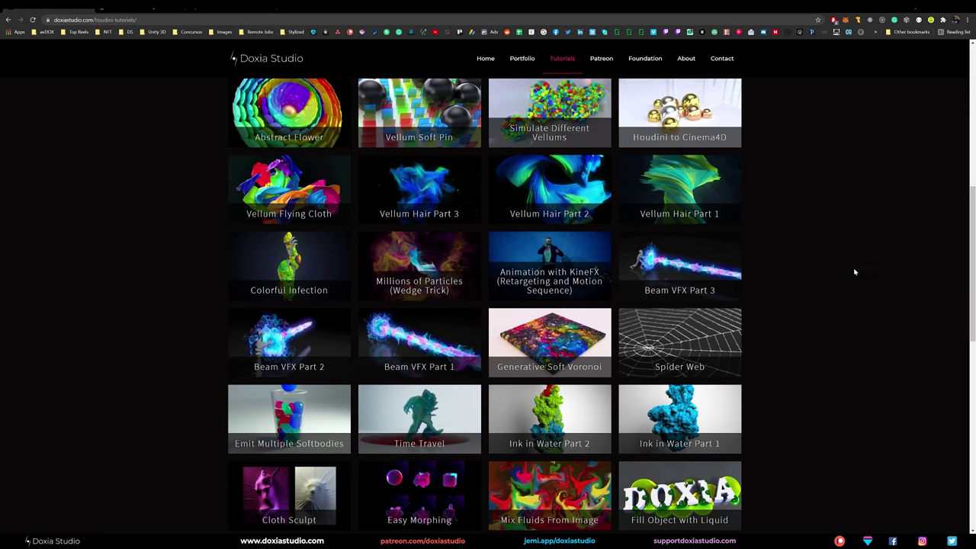
pyautogui.scroll(1, 834, 211)
pyautogui.scroll(1, 810, 242)
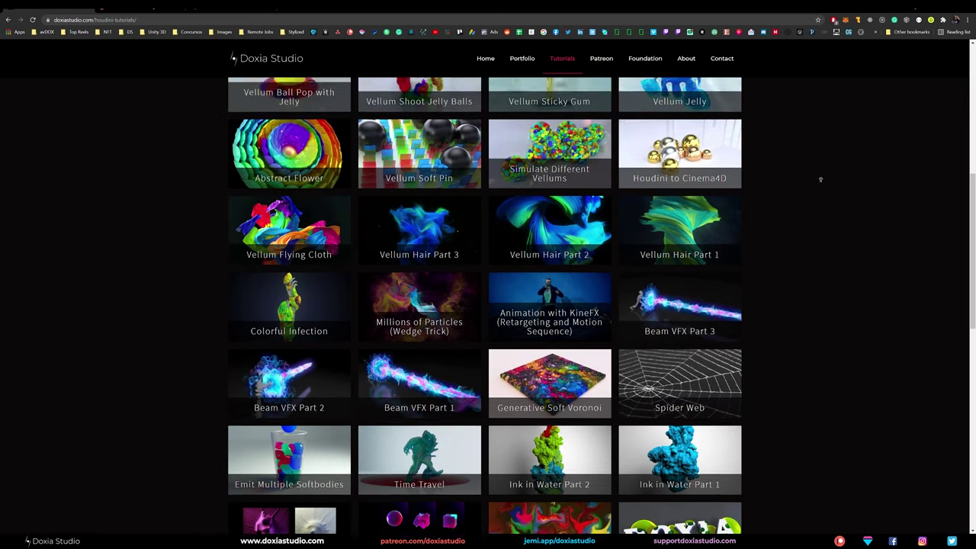
pyautogui.scroll(-1, 791, 303)
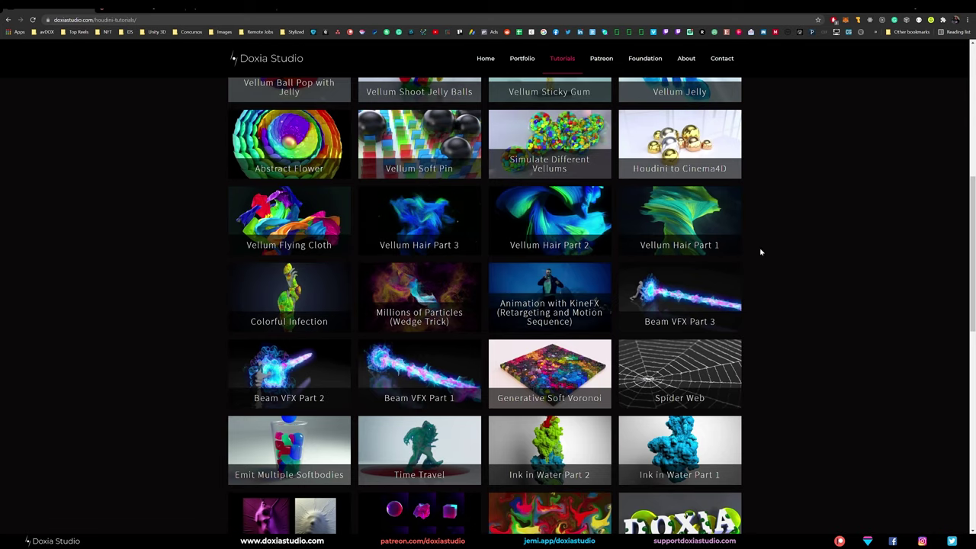
pyautogui.scroll(-1, 829, 276)
pyautogui.scroll(2, 810, 295)
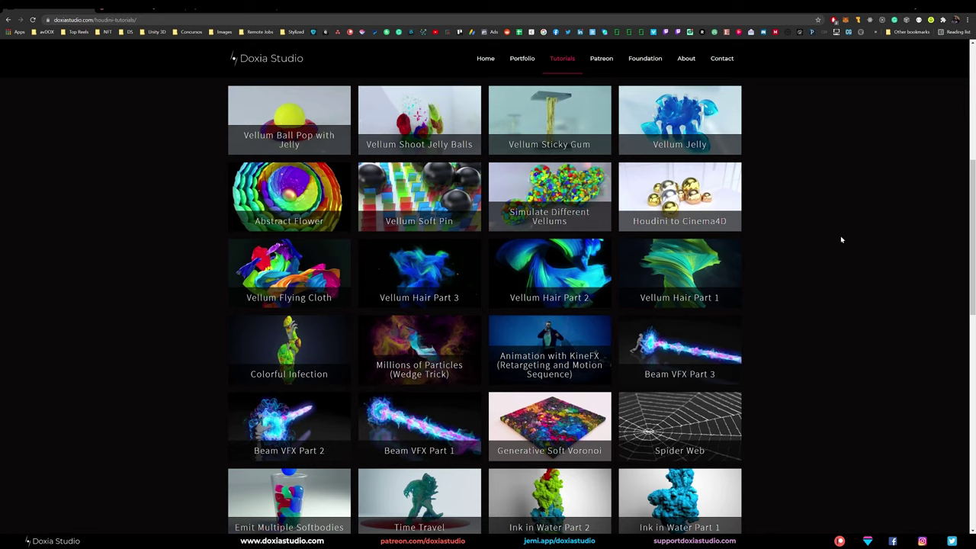
pyautogui.scroll(-1, 805, 252)
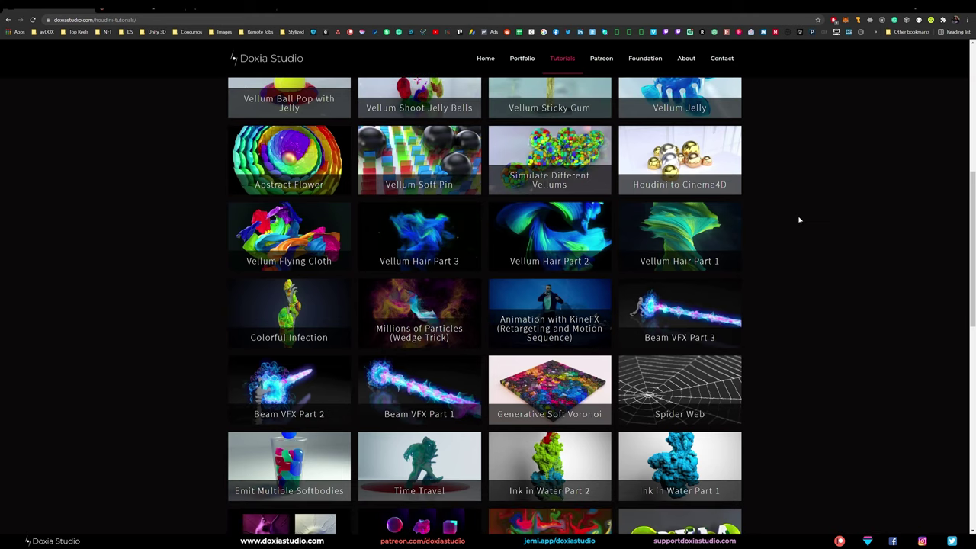
pyautogui.scroll(-1, 796, 231)
pyautogui.scroll(-1, 804, 228)
pyautogui.scroll(2, 801, 238)
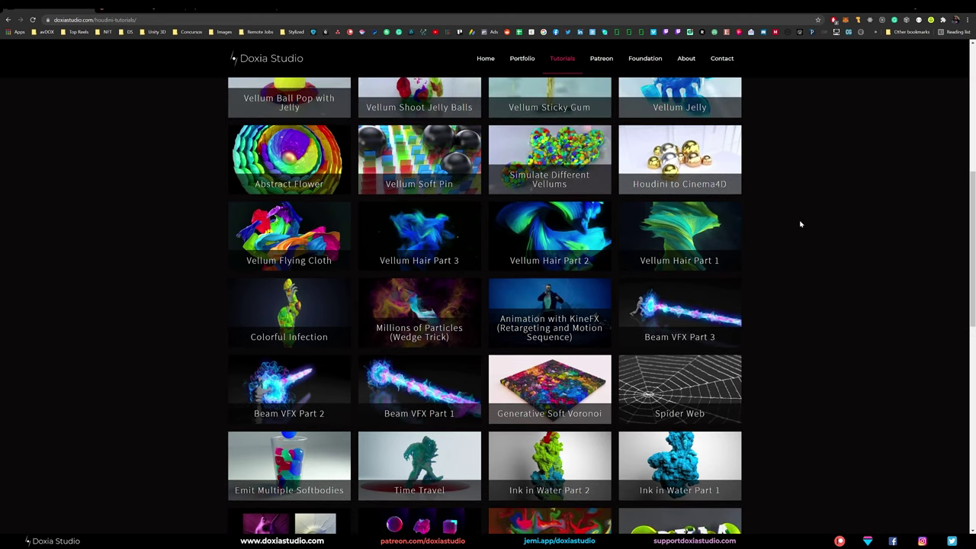
pyautogui.scroll(-1, 785, 218)
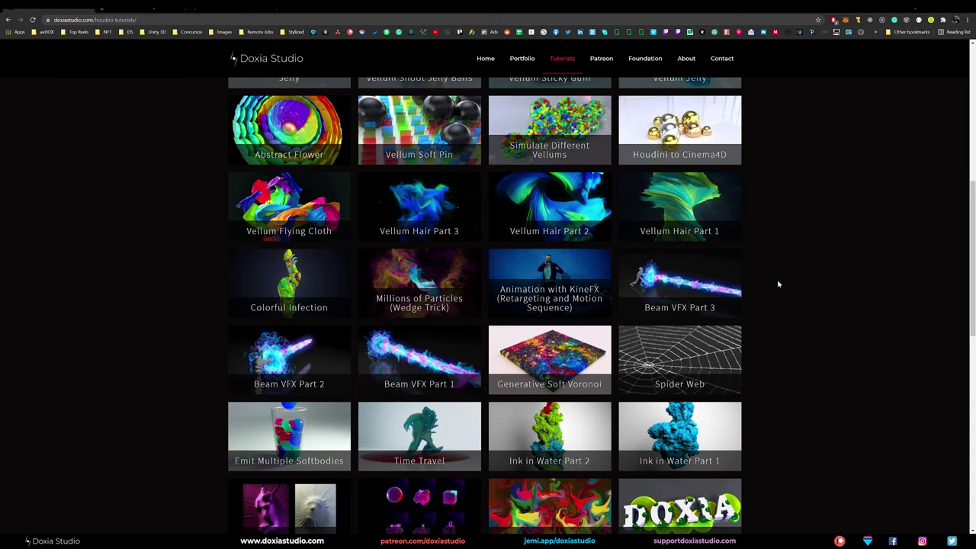
pyautogui.scroll(-1, 776, 320)
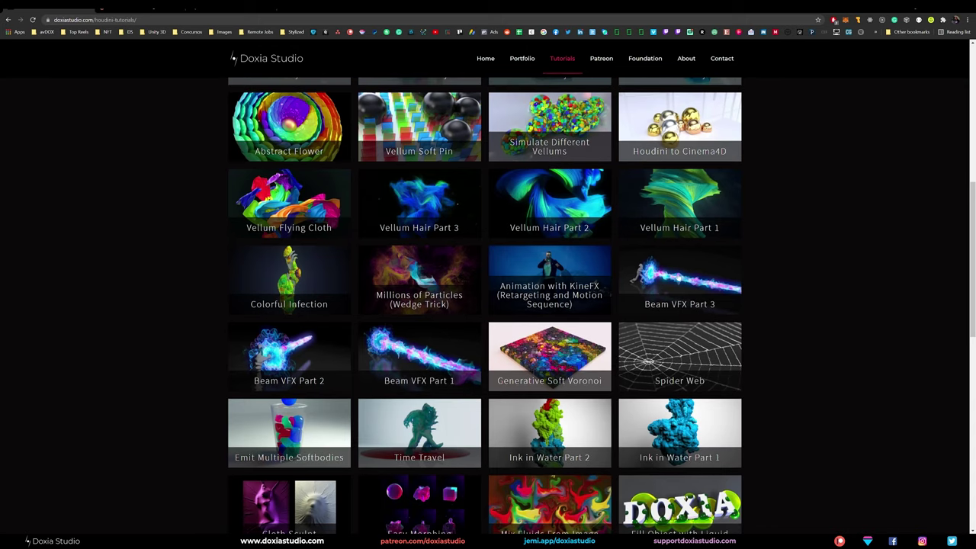
pyautogui.scroll(-2, 799, 236)
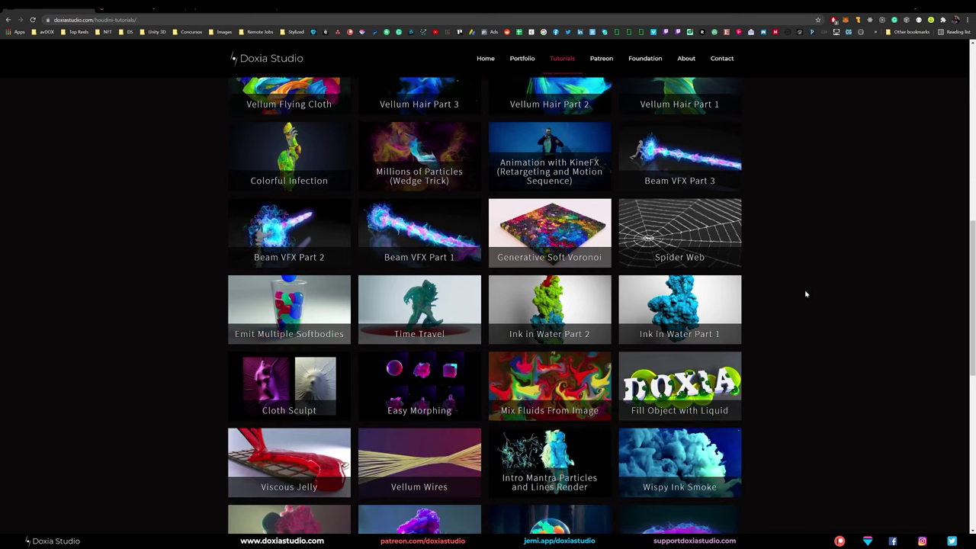
pyautogui.scroll(-4, 799, 221)
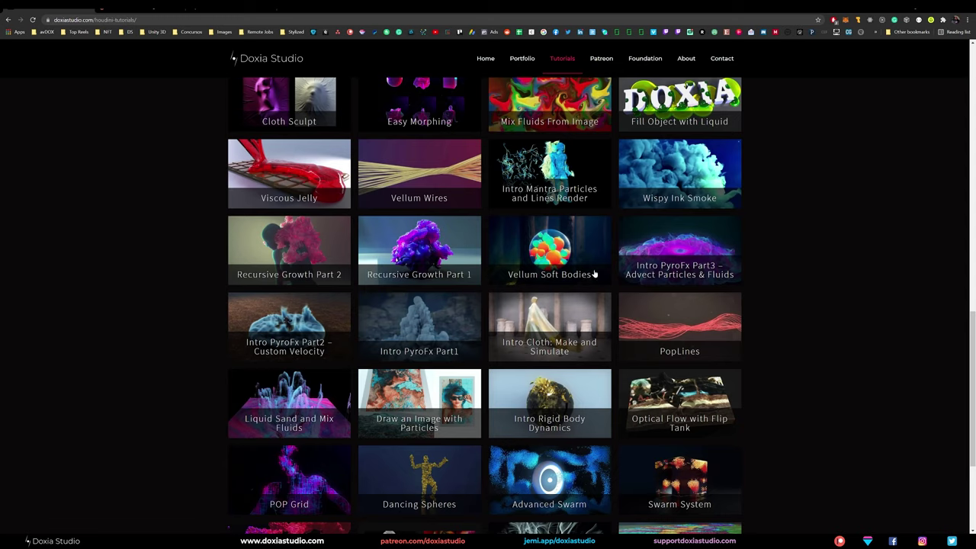
pyautogui.scroll(1, 821, 244)
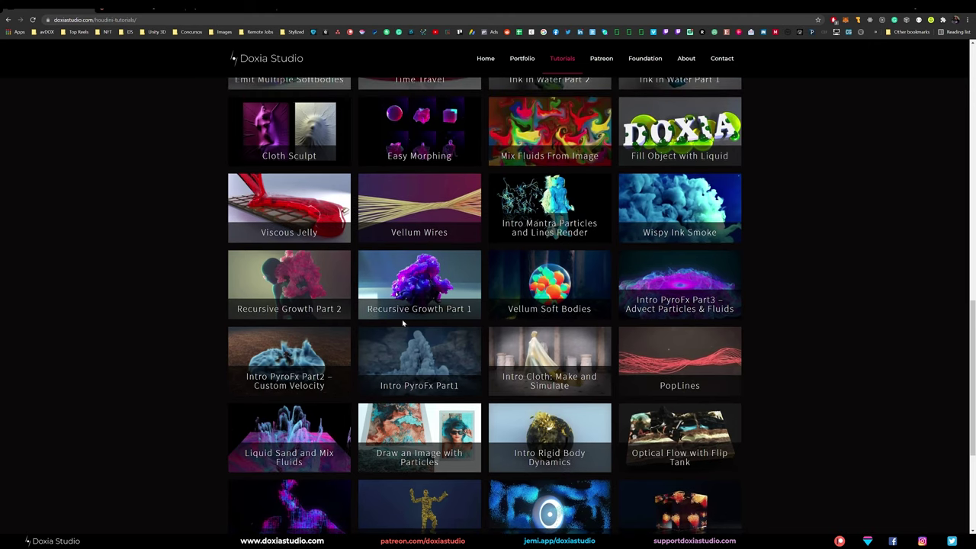
pyautogui.scroll(2, 792, 228)
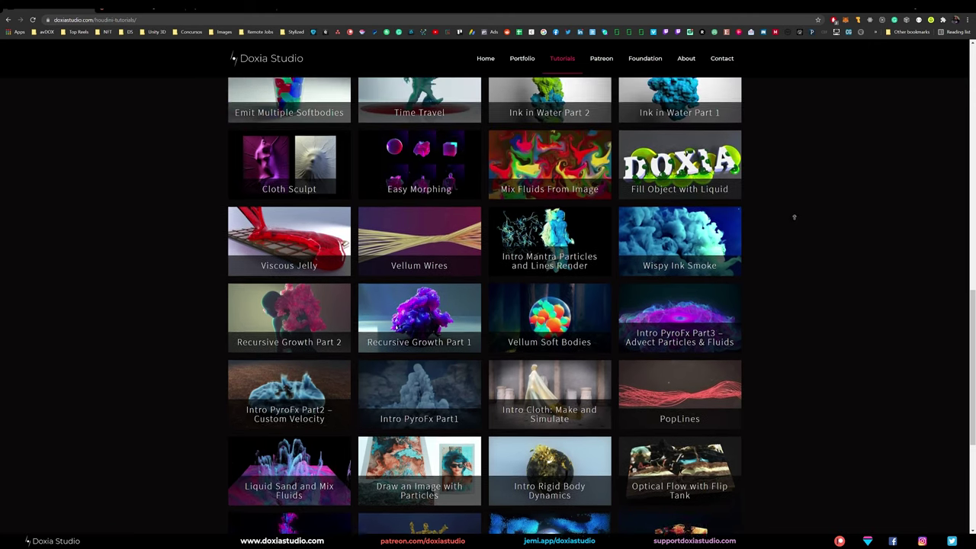
pyautogui.scroll(1, 819, 146)
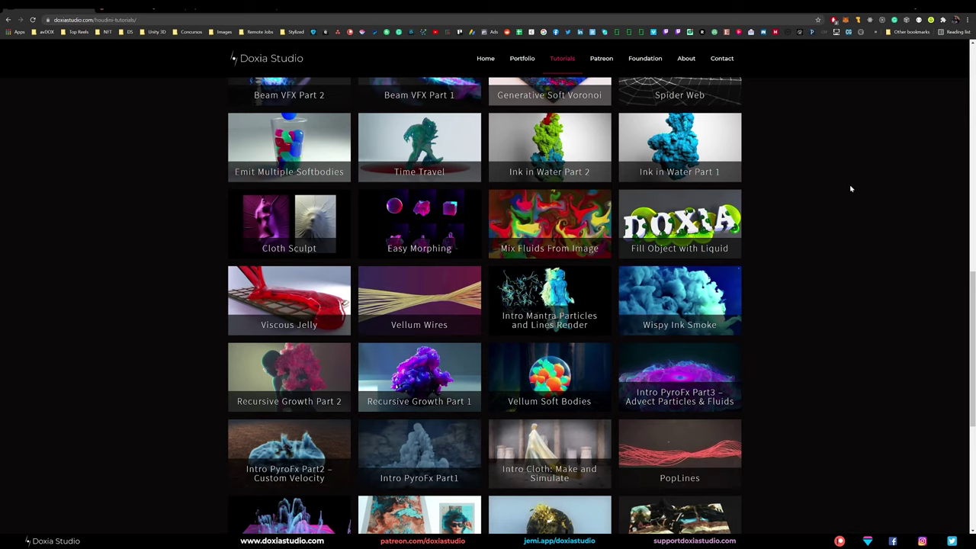
pyautogui.scroll(1, 796, 210)
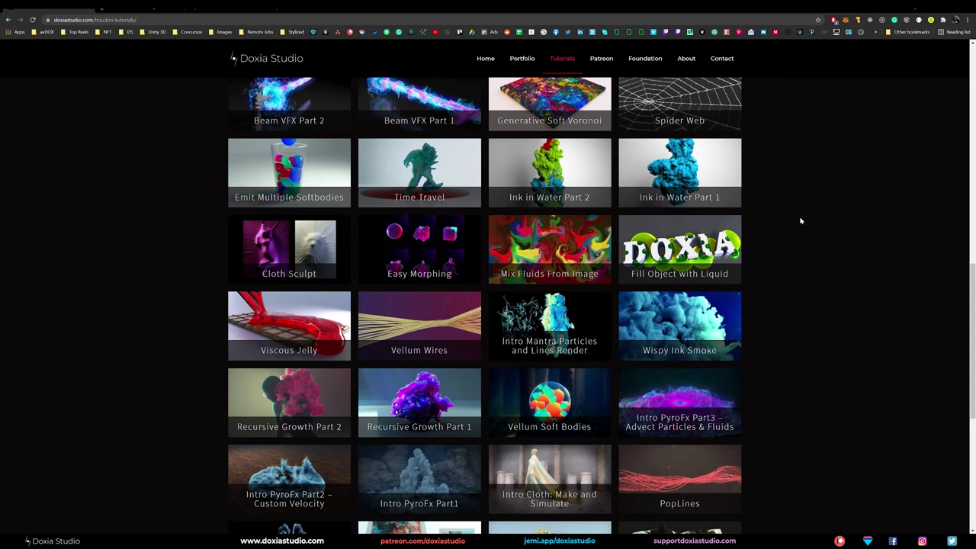
# - Switch to the Doxia Studio Patreon page and search its posts for "pyrofx"
pyautogui.click(143, 11)
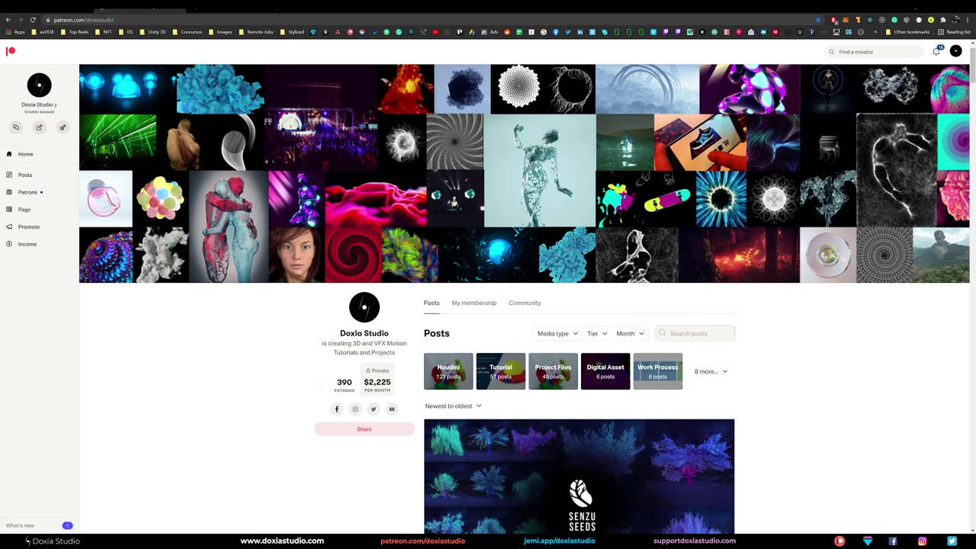
pyautogui.click(689, 333)
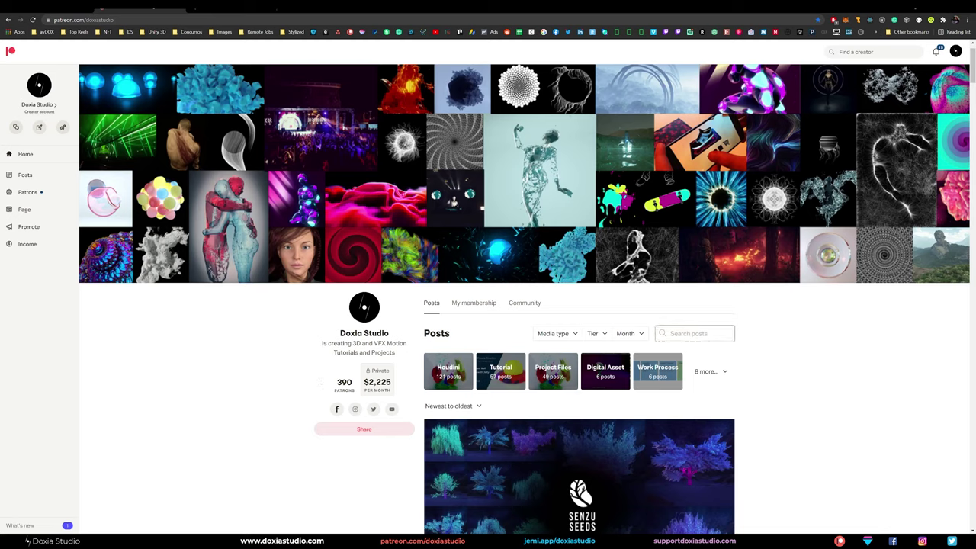
pyautogui.write('pyrofx')
pyautogui.press('Return')
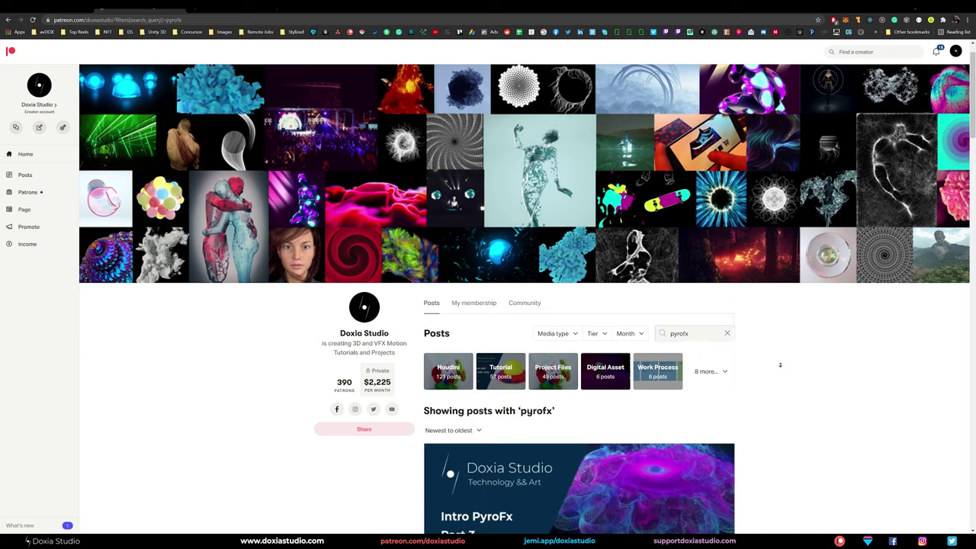
# - Download the Part 2 Custom Vel .hiplc file from the "Intro PyroFX - Part 1 & 2 (Project Files)" post
pyautogui.scroll(-4, 779, 365)
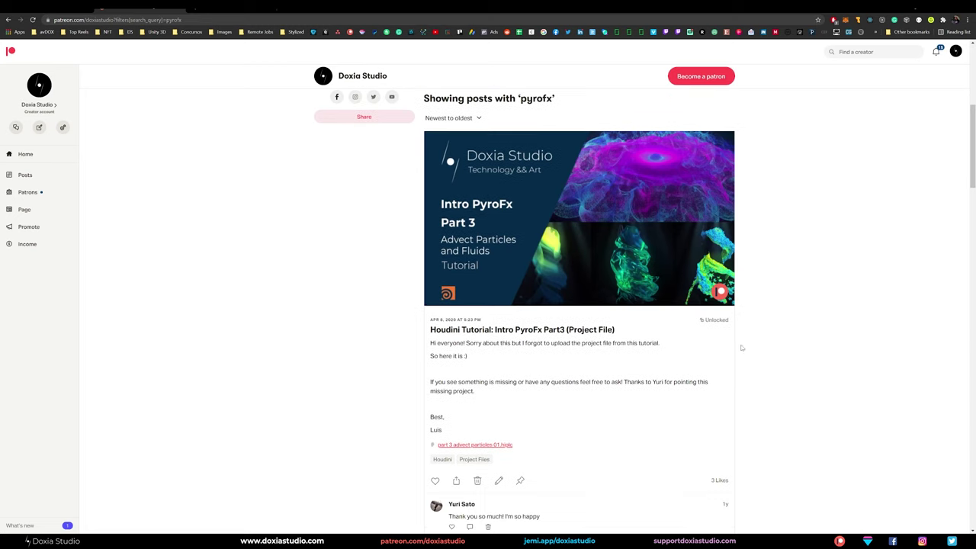
pyautogui.scroll(-1, 786, 306)
pyautogui.scroll(6, 775, 442)
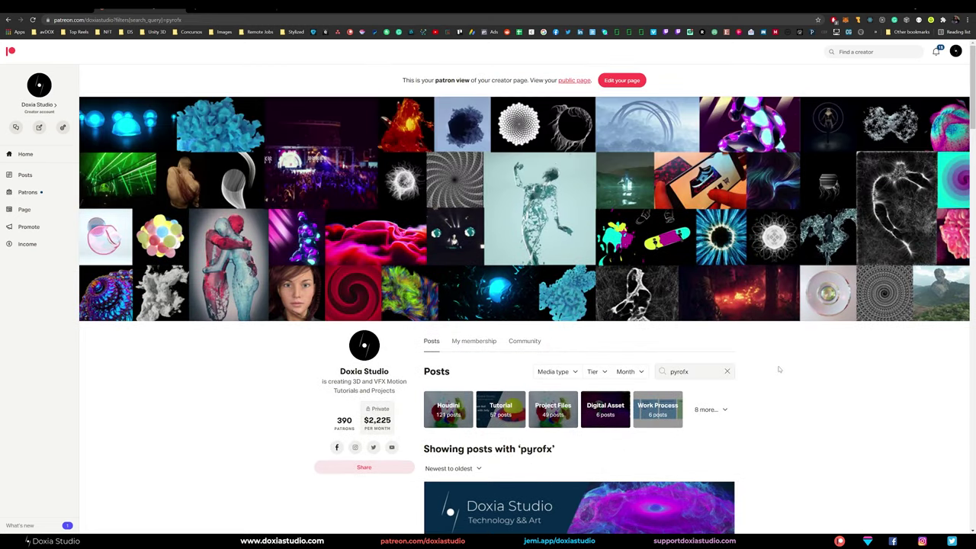
pyautogui.scroll(-1, 781, 369)
pyautogui.scroll(-10, 790, 450)
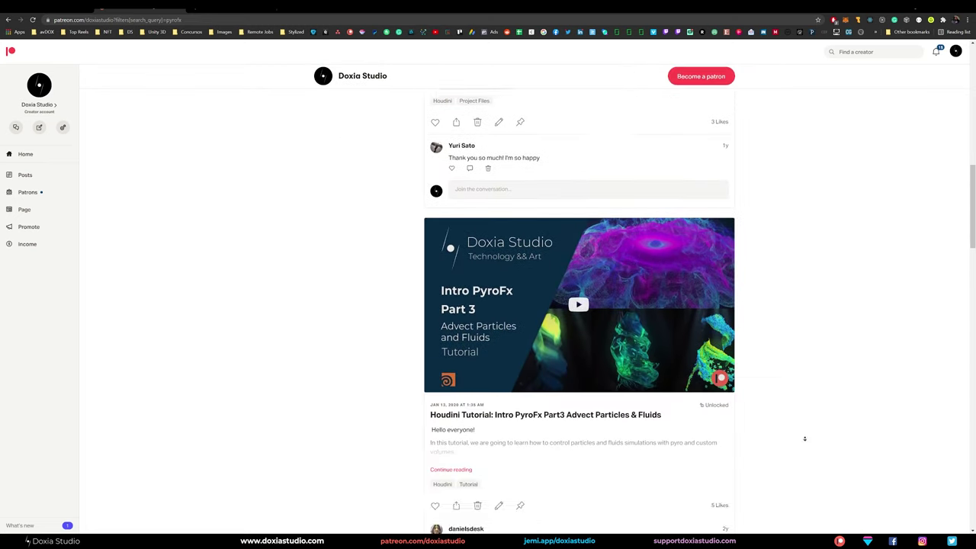
pyautogui.scroll(-4, 802, 342)
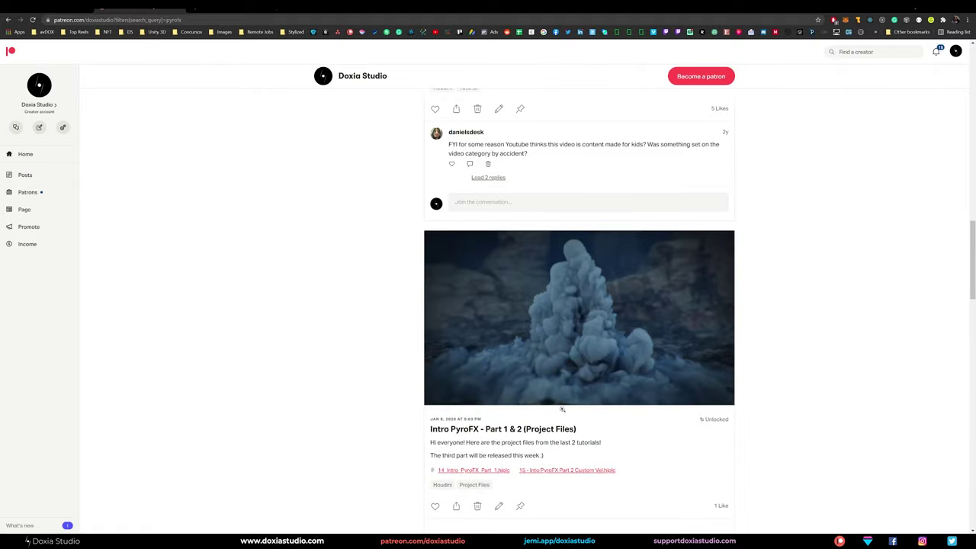
pyautogui.click(566, 472)
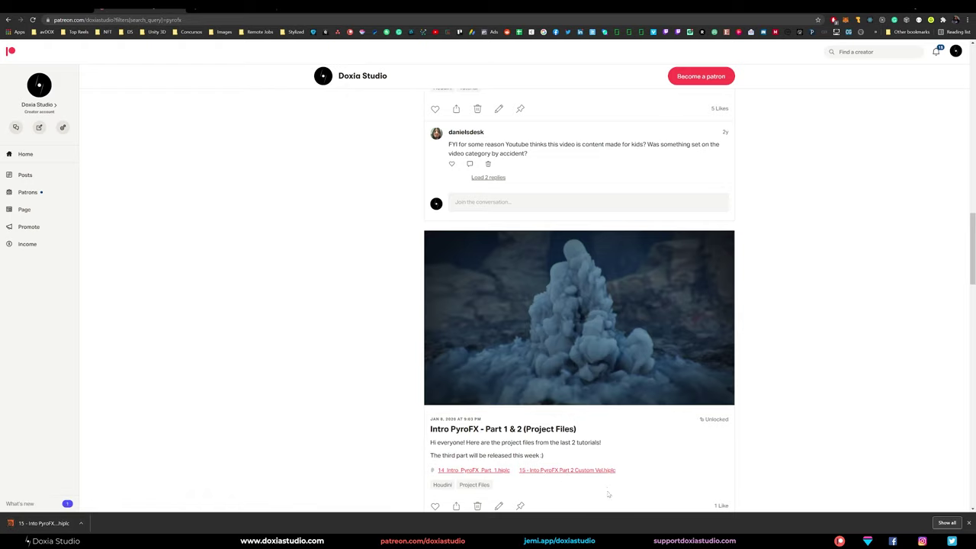
# - Check the Doxia Studio tutorial gallery for another tutorial topic, and return to the Patreon post search
pyautogui.scroll(15, 806, 233)
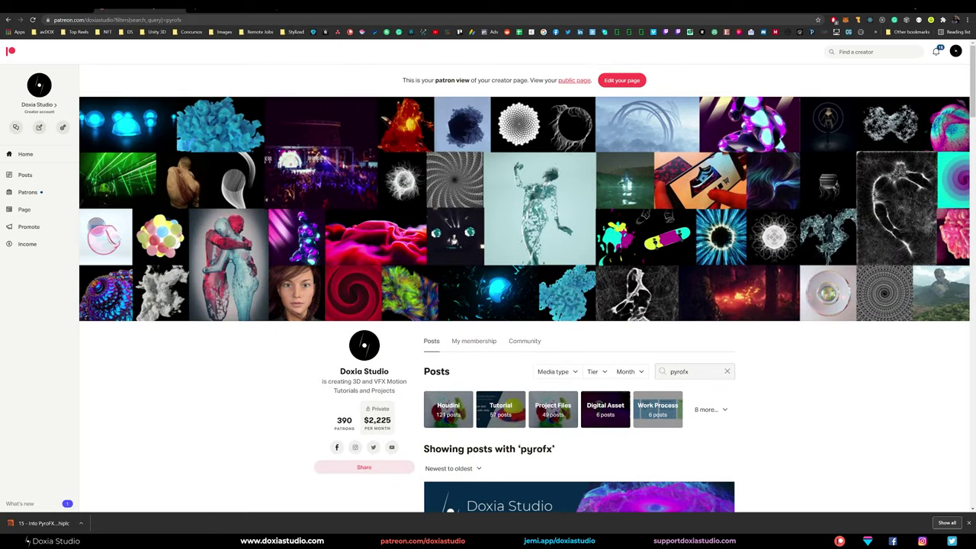
pyautogui.doubleClick(679, 372)
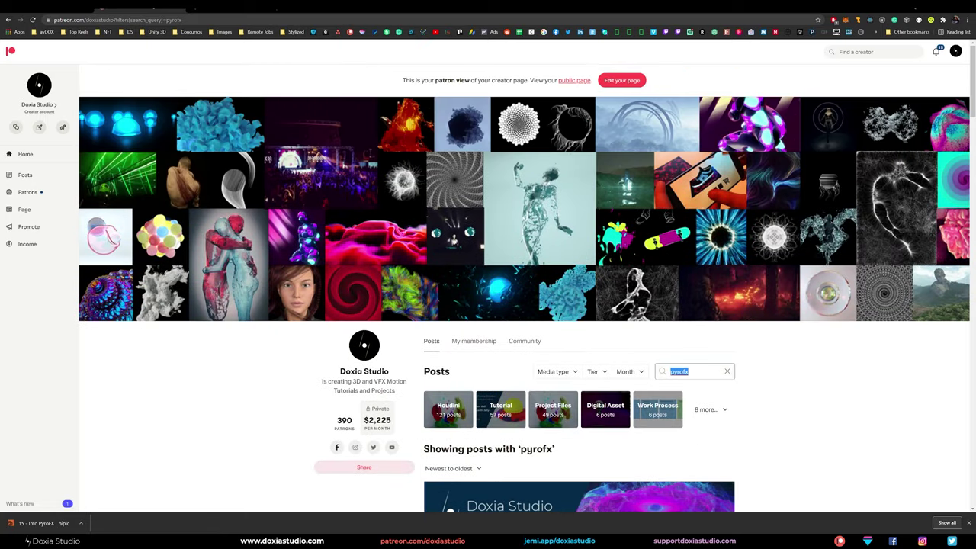
pyautogui.click(73, 11)
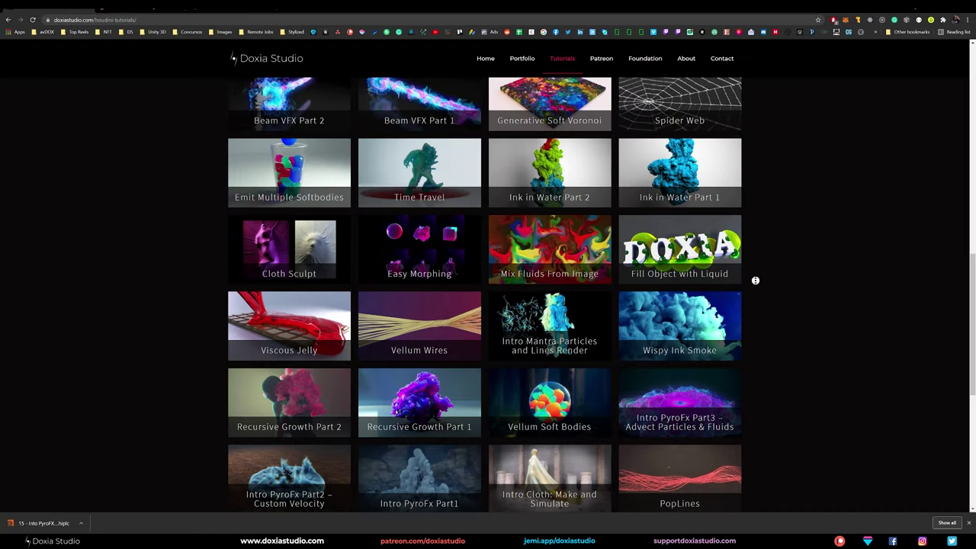
pyautogui.scroll(3, 767, 216)
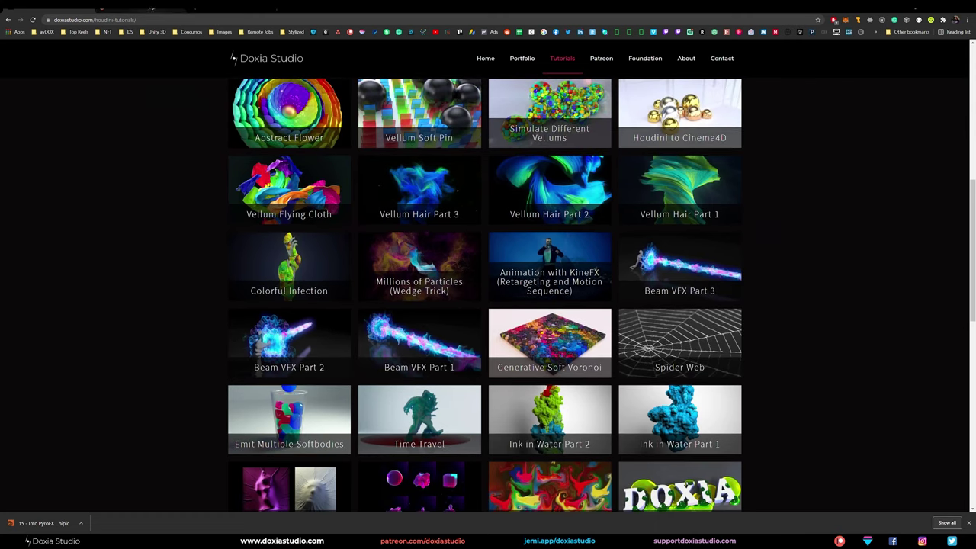
pyautogui.click(152, 9)
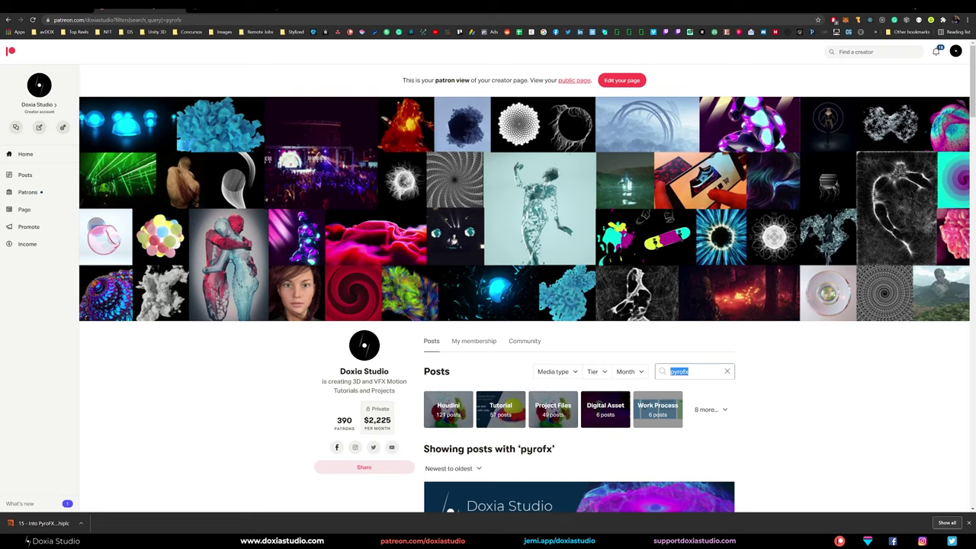
# - Clear the previous post search and search the Patreon posts for "kinefx"
pyautogui.click(727, 371)
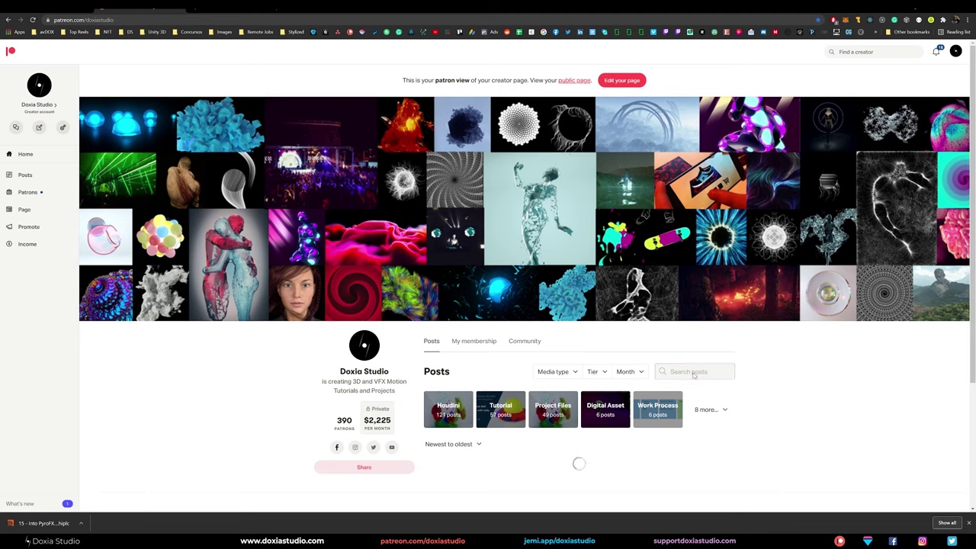
pyautogui.click(689, 373)
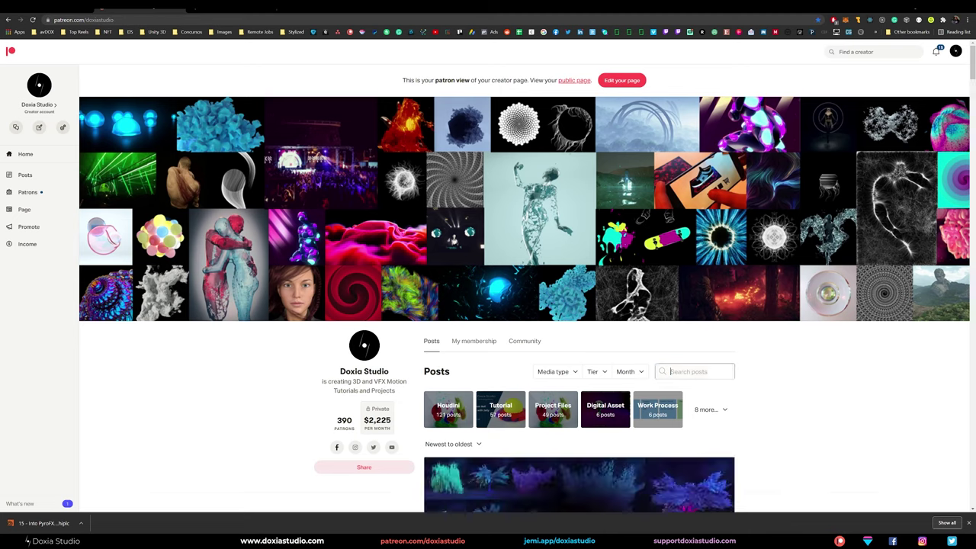
pyautogui.write('kinefx')
pyautogui.press('Return')
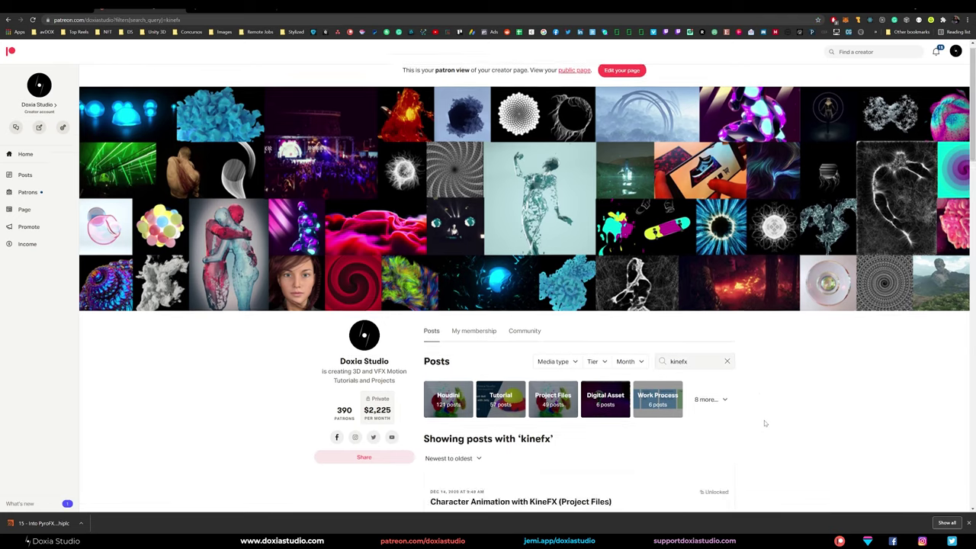
# - Download Character Anim Tut.rar from the "Character Animation with KineFX (Project Files)" post
pyautogui.scroll(-3, 795, 435)
pyautogui.scroll(-2, 771, 340)
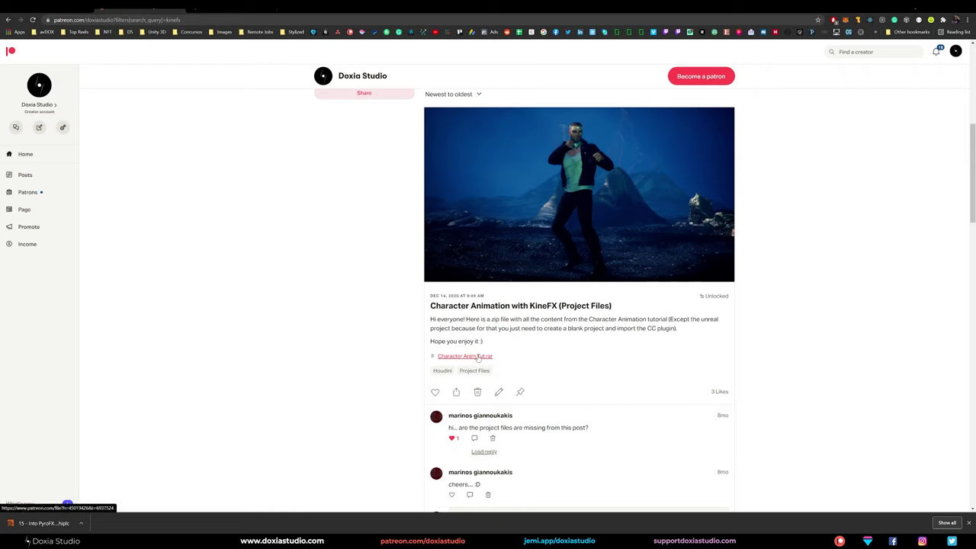
pyautogui.click(478, 357)
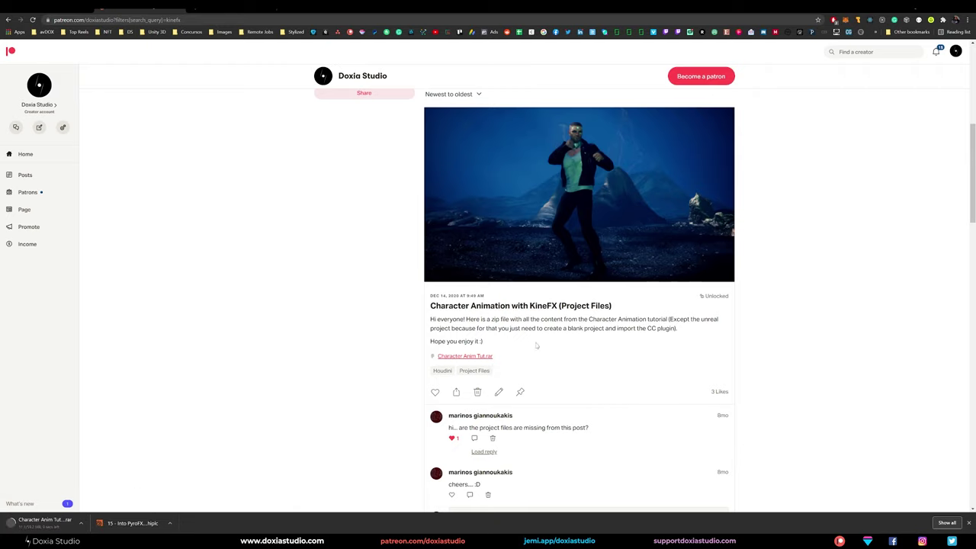
pyautogui.moveTo(799, 236); pyautogui.dragTo(777, 225, button='middle')
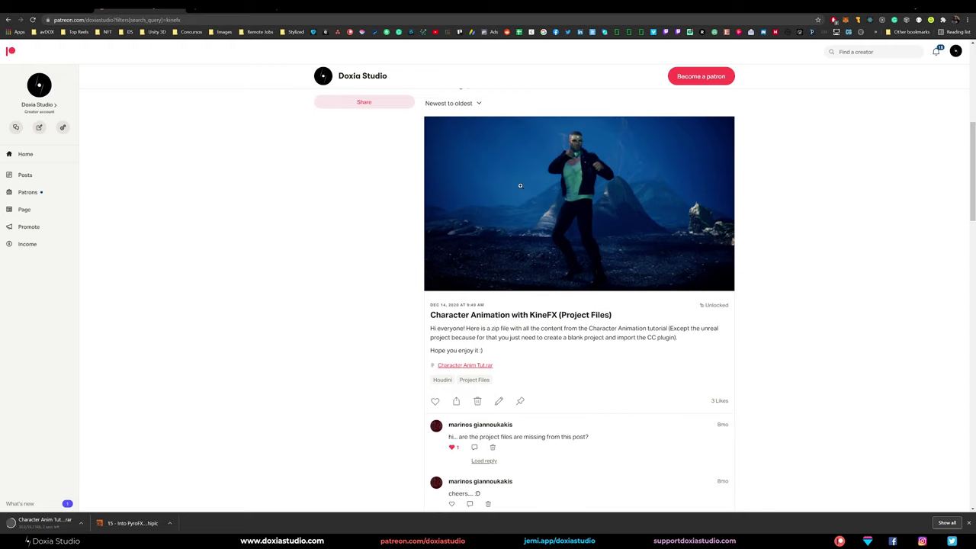
# - Switch to File Explorer and open the 15 - Into PyroFX Part 2 Custom Vel project from the HoudiniProjects folder
pyautogui.scroll(1, 768, 181)
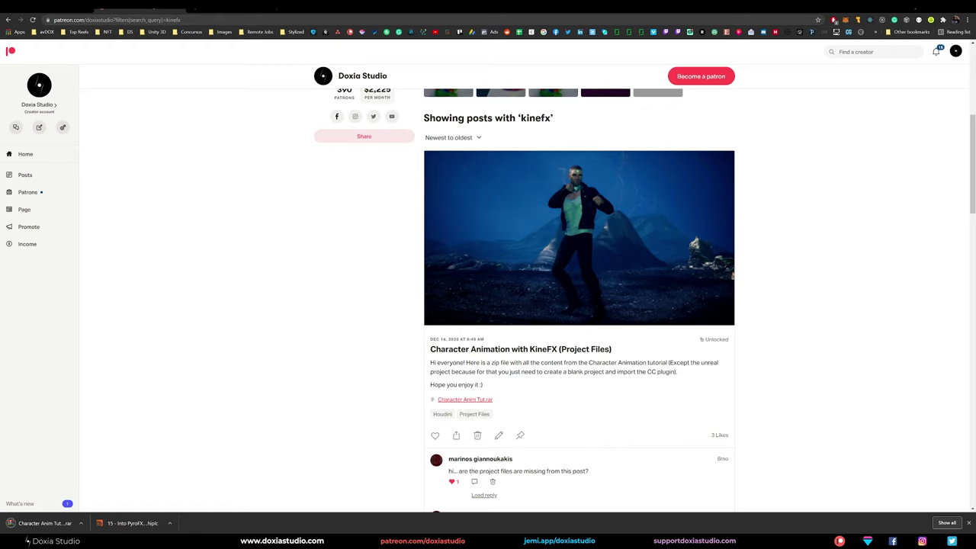
pyautogui.click(306, 541)
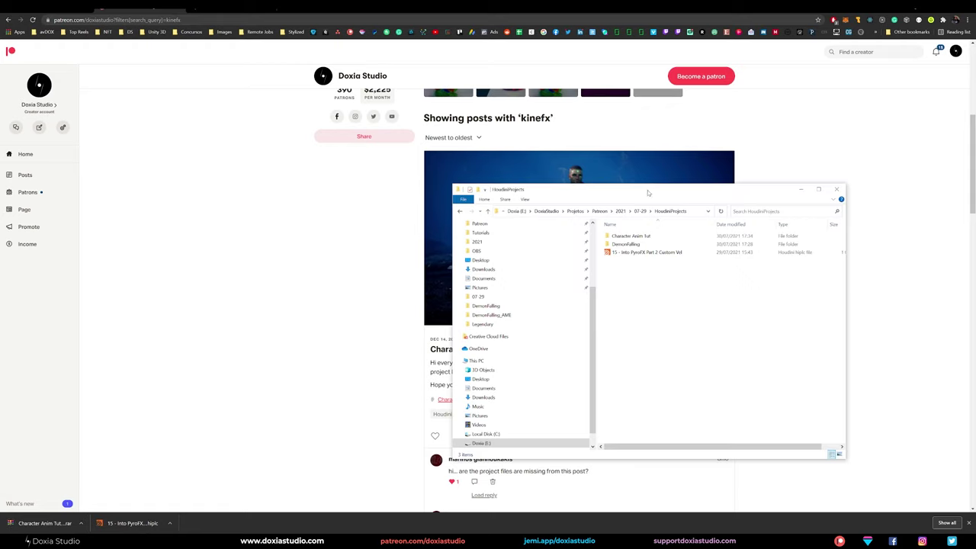
pyautogui.moveTo(648, 193); pyautogui.dragTo(575, 191)
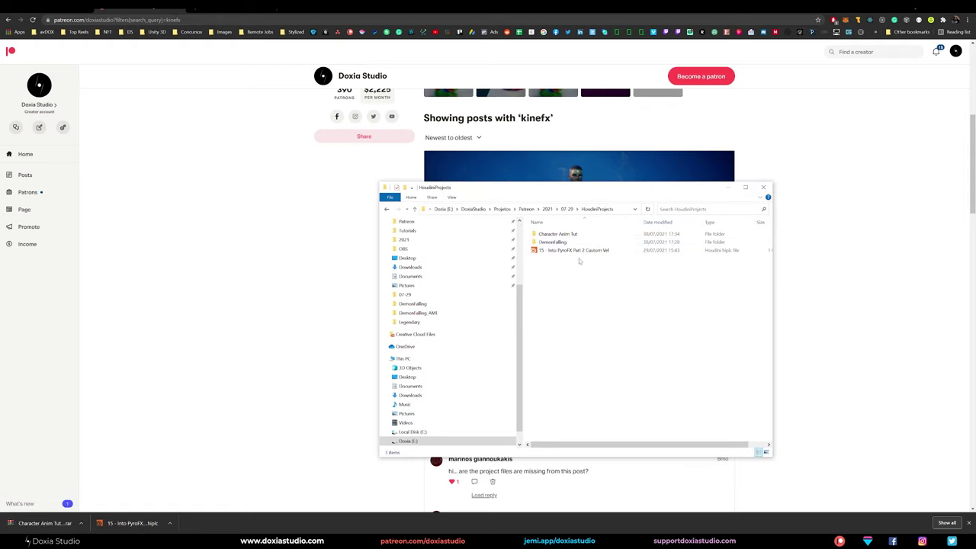
pyautogui.doubleClick(583, 251)
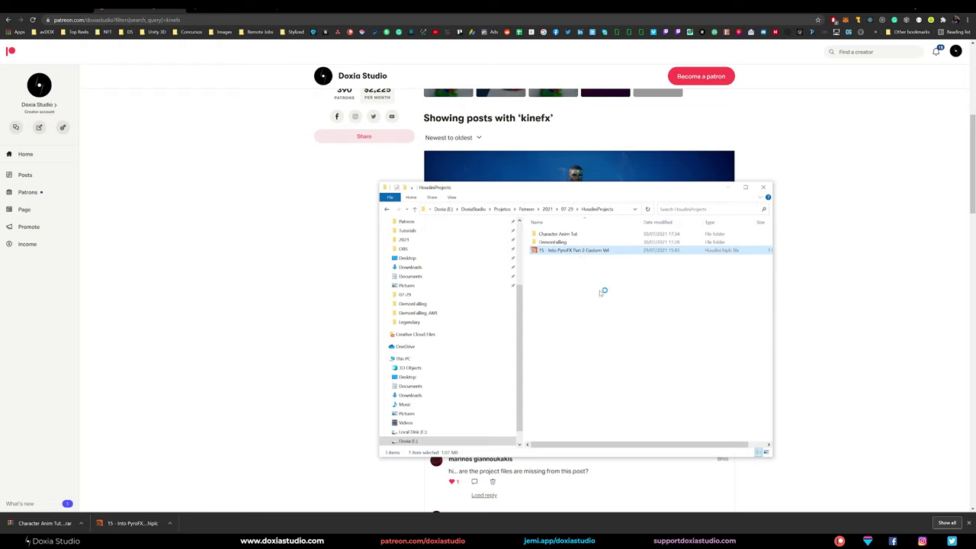
# - Open CharacterAnimation01 from the CharacterAnim folder inside the Character Anim Tut folder's HoudiniProjects subfolder
pyautogui.doubleClick(562, 233)
pyautogui.click(562, 242)
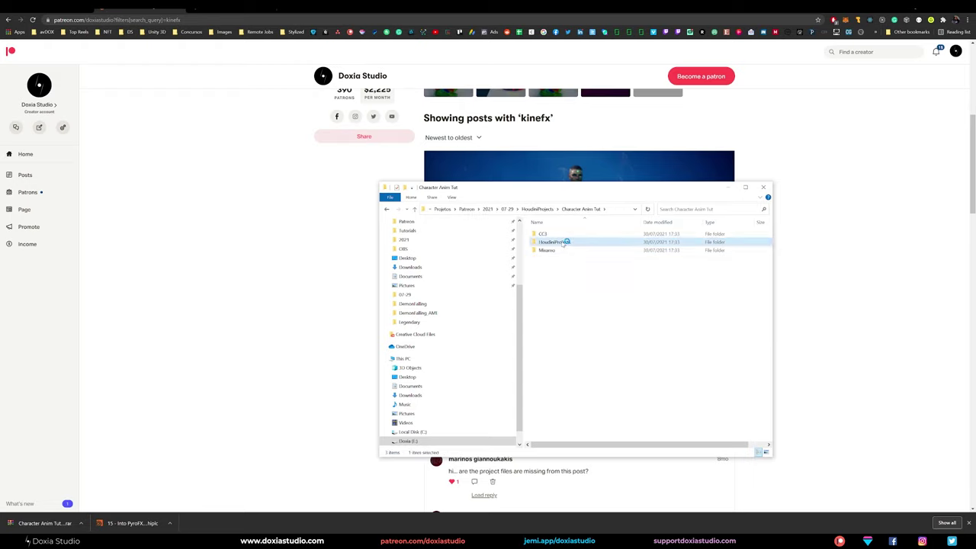
pyautogui.doubleClick(562, 242)
pyautogui.doubleClick(556, 233)
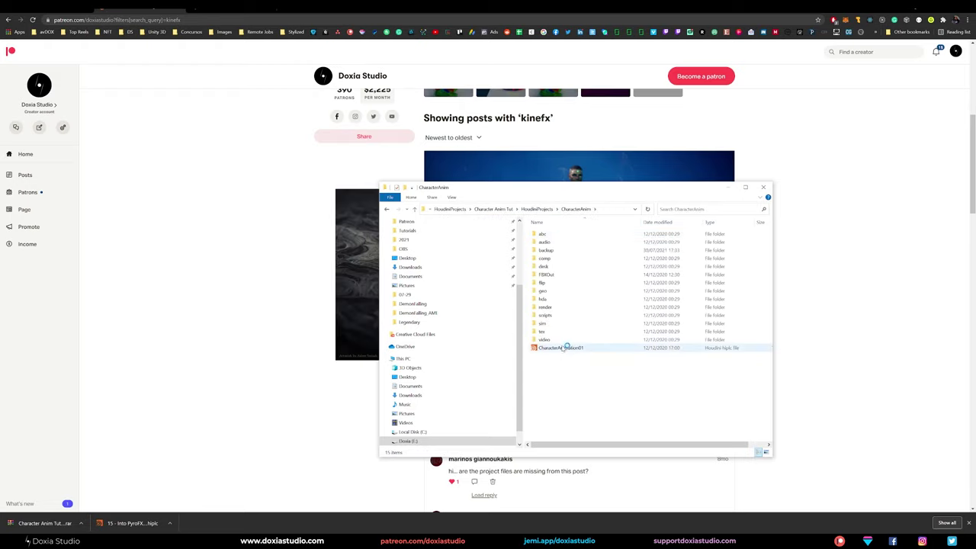
pyautogui.doubleClick(568, 347)
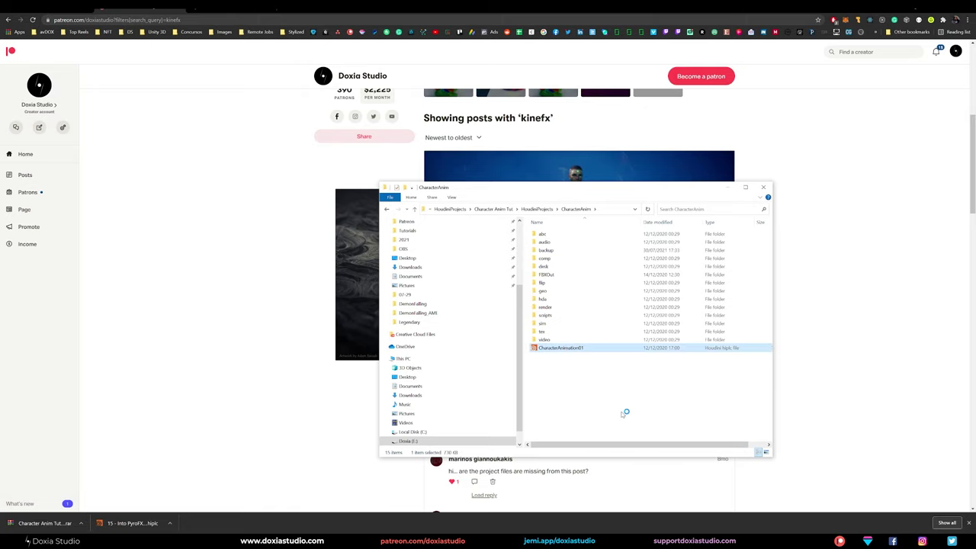
# - Switch to Mixamo, browse the character library to its second page, and choose the Ganfaul M Aure character
pyautogui.click(275, 356)
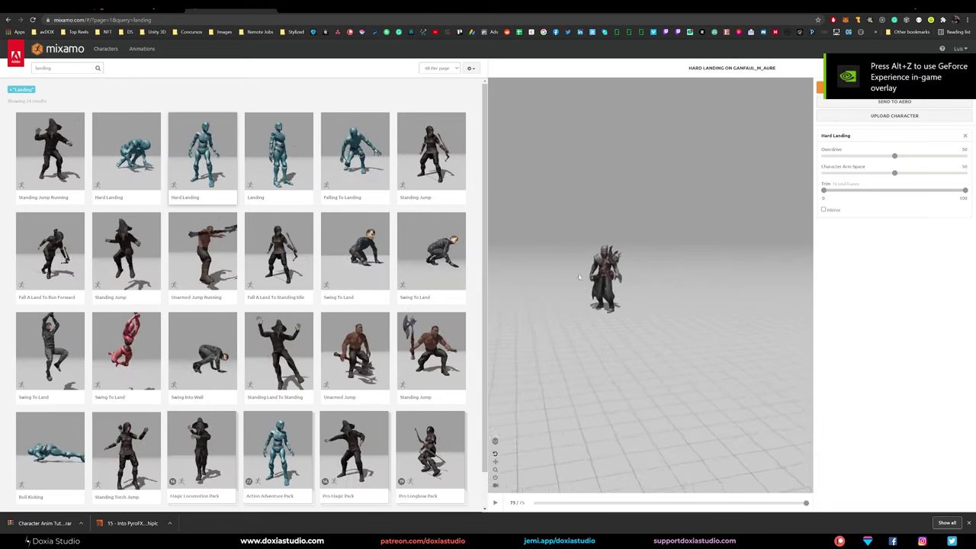
pyautogui.click(99, 51)
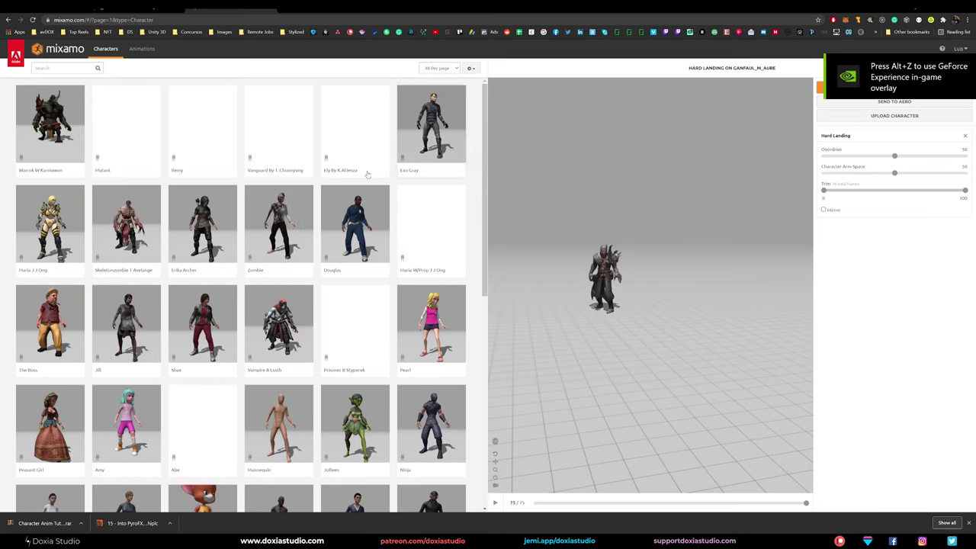
pyautogui.scroll(-3, 472, 290)
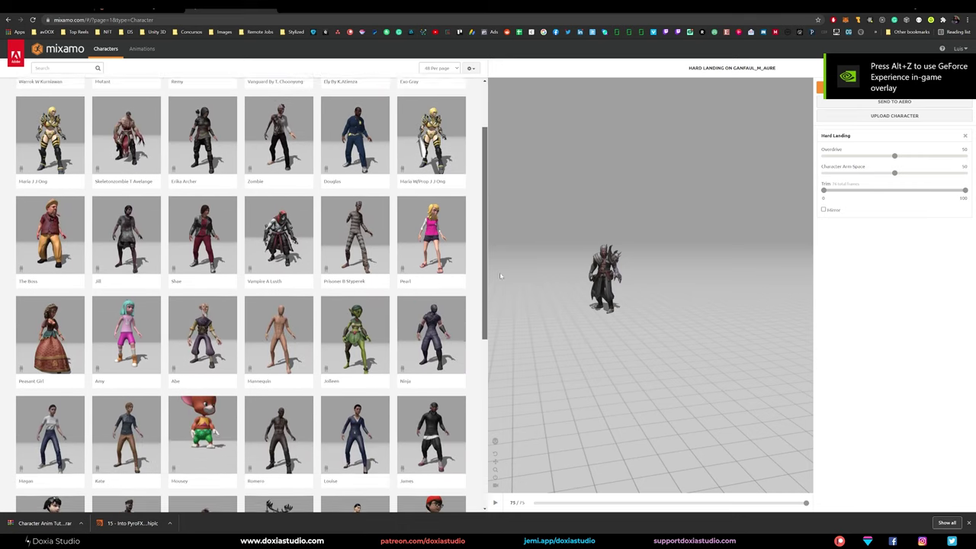
pyautogui.scroll(-3, 469, 345)
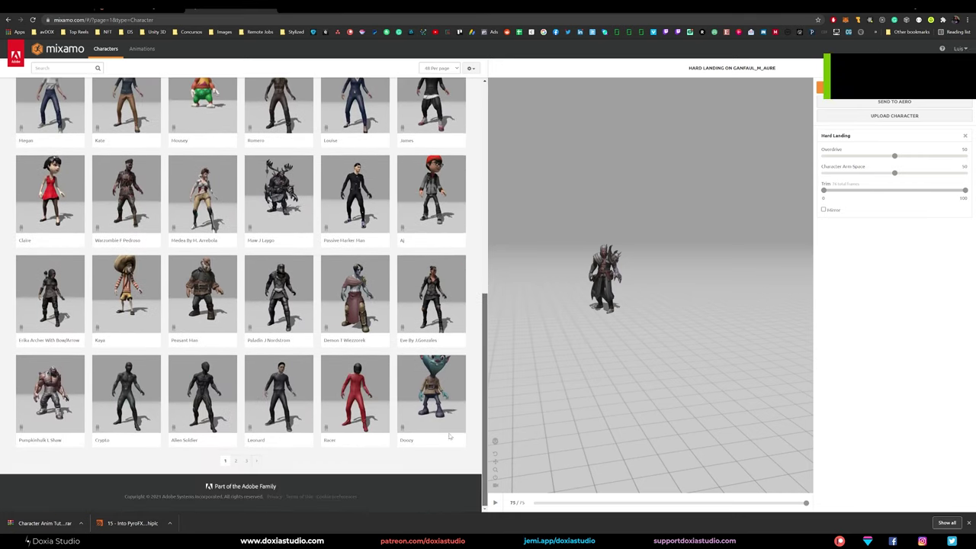
pyautogui.click(256, 462)
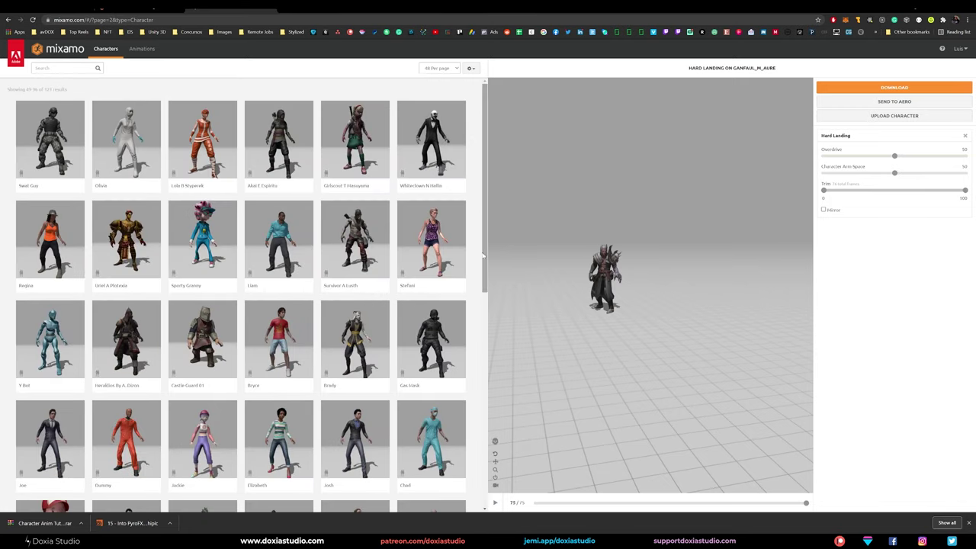
pyautogui.moveTo(483, 257); pyautogui.dragTo(451, 465)
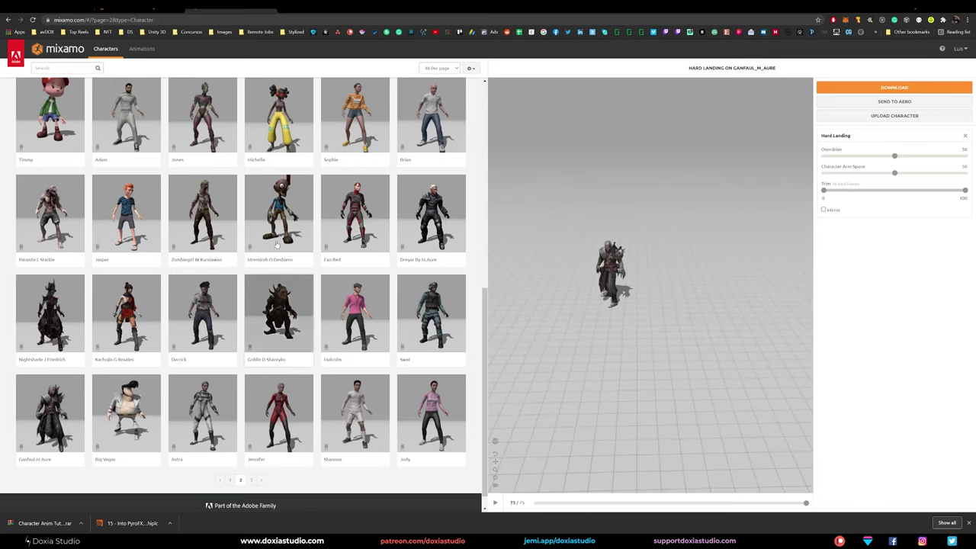
pyautogui.click(55, 406)
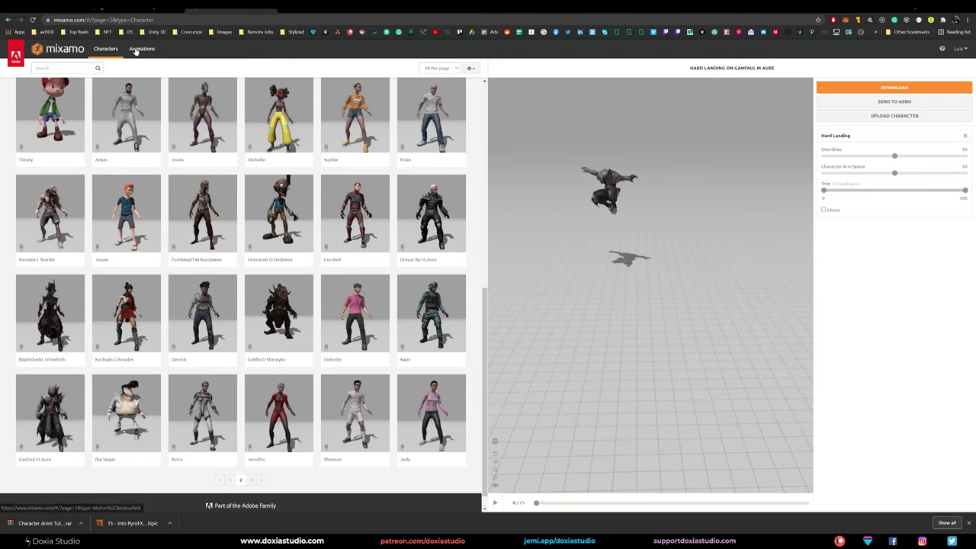
# - Search the Mixamo animations for "falling" and preview Falling To Roll and Falling Idle on the character
pyautogui.click(136, 51)
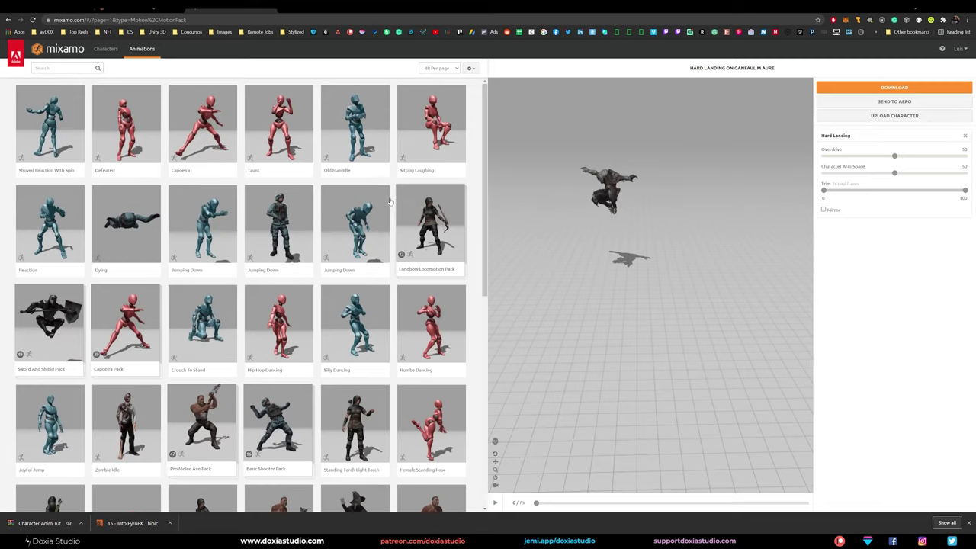
pyautogui.click(79, 70)
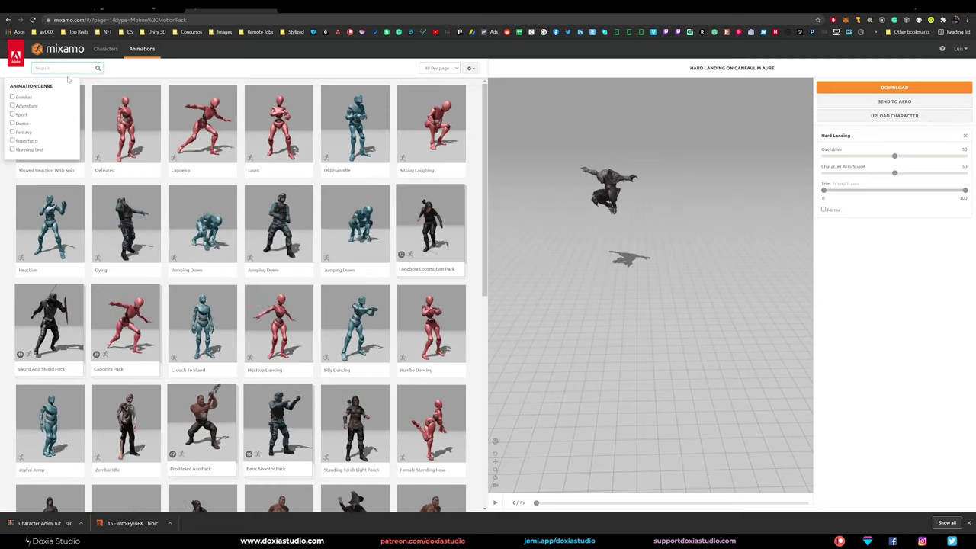
pyautogui.write('falling')
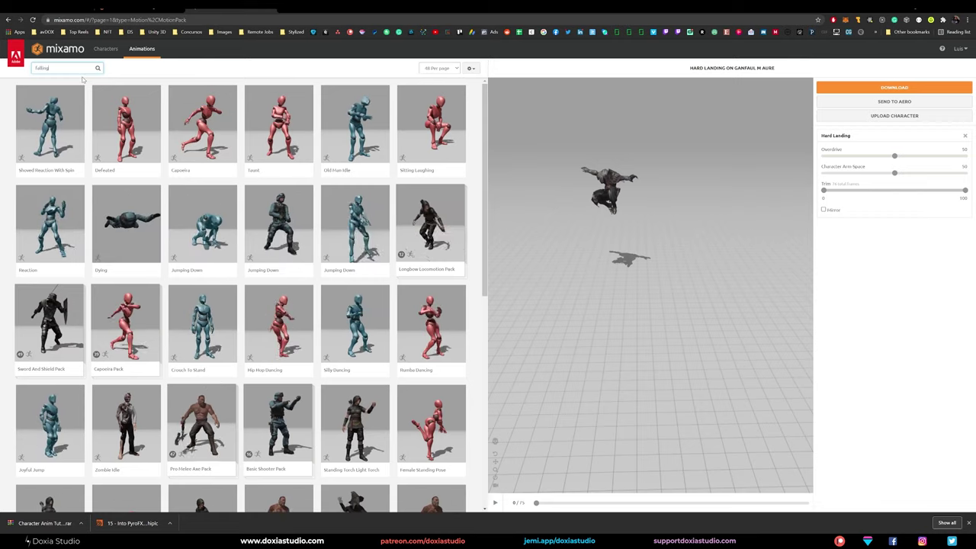
pyautogui.press('Return')
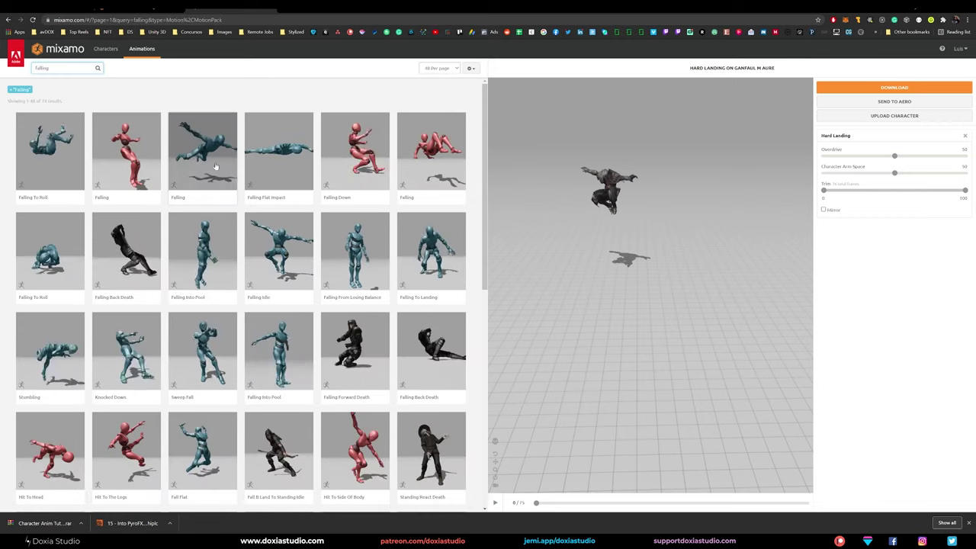
pyautogui.click(58, 161)
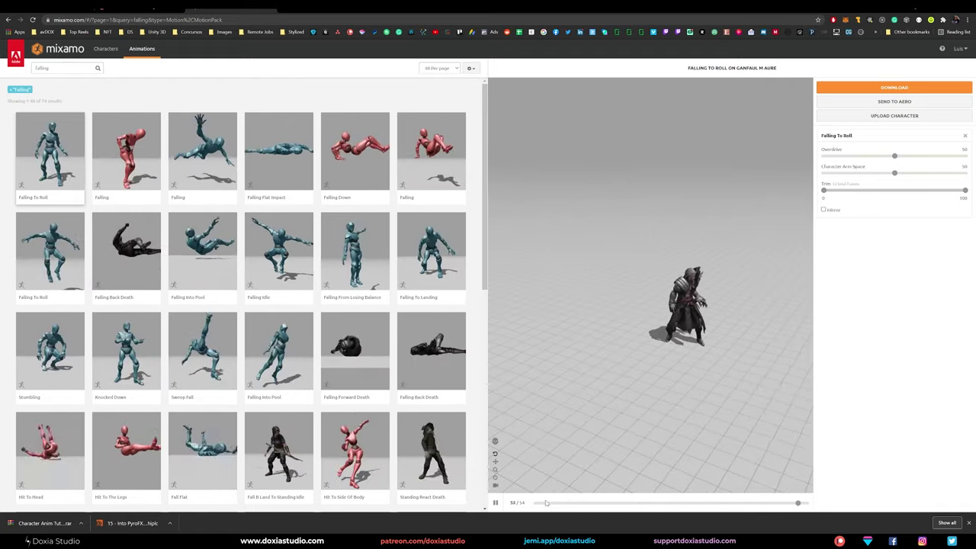
pyautogui.click(278, 251)
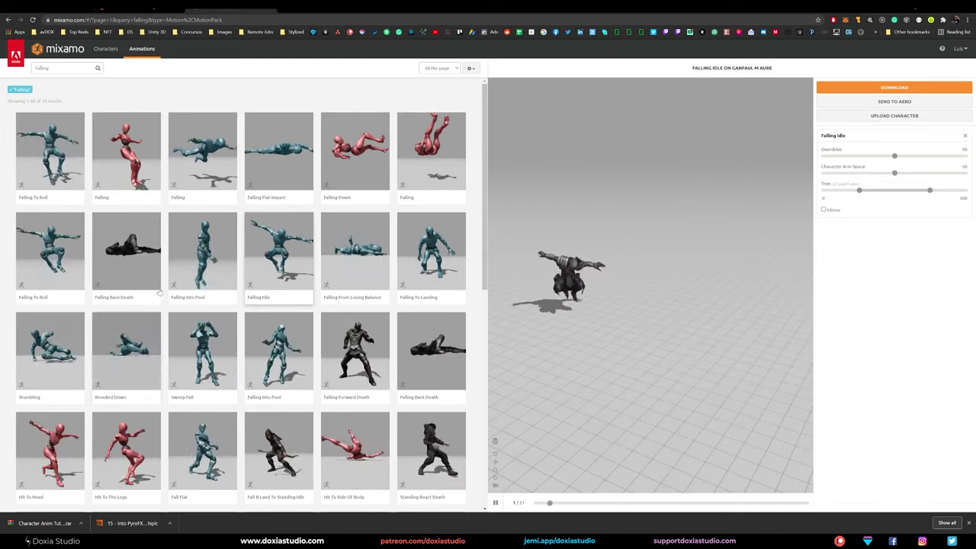
# - Search the animations for "landing" and preview the first Hard Landing animation on the character
pyautogui.doubleClick(44, 68)
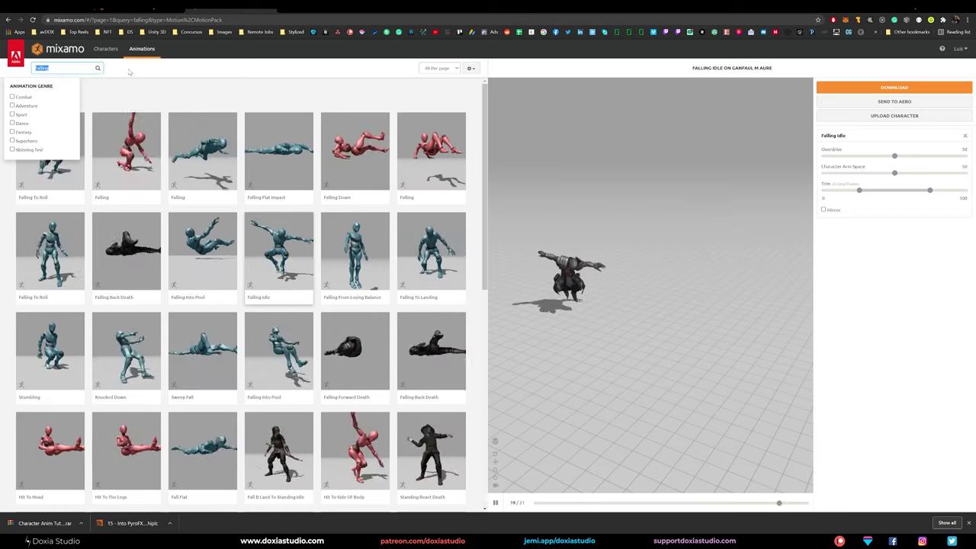
pyautogui.write('landi')
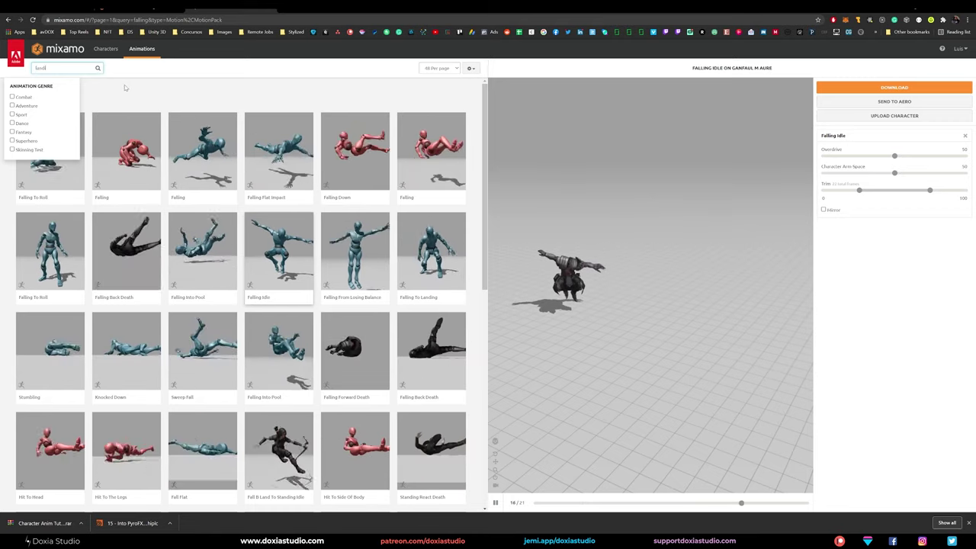
pyautogui.write('ng')
pyautogui.press('Return')
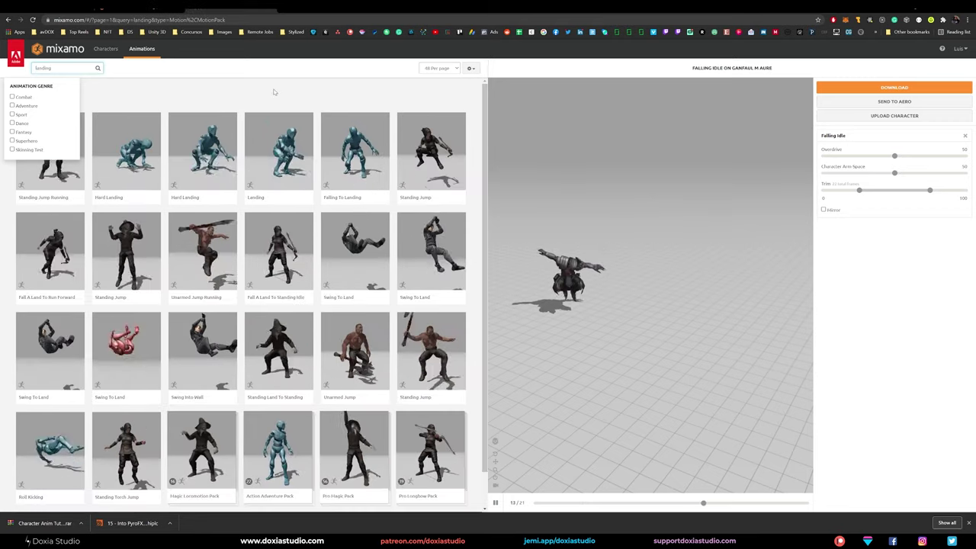
pyautogui.click(131, 168)
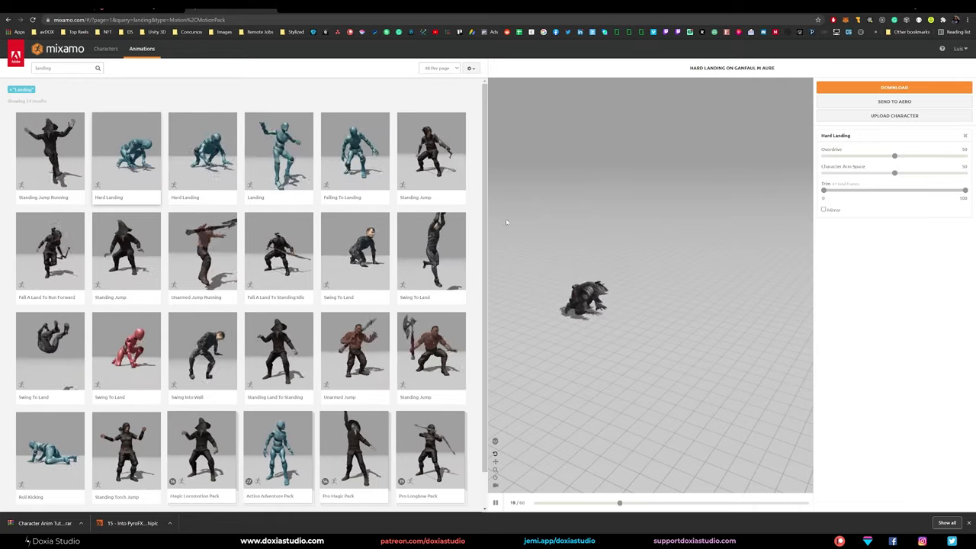
# - Apply the second Hard Landing animation and download it as FBX Binary with skin, 30 frames per second and no keyframe reduction
pyautogui.click(204, 160)
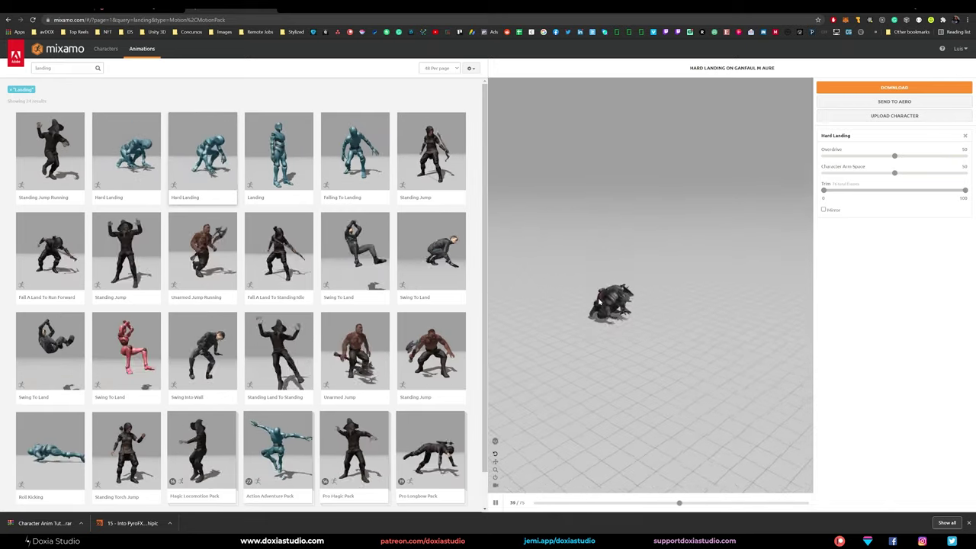
pyautogui.click(894, 87)
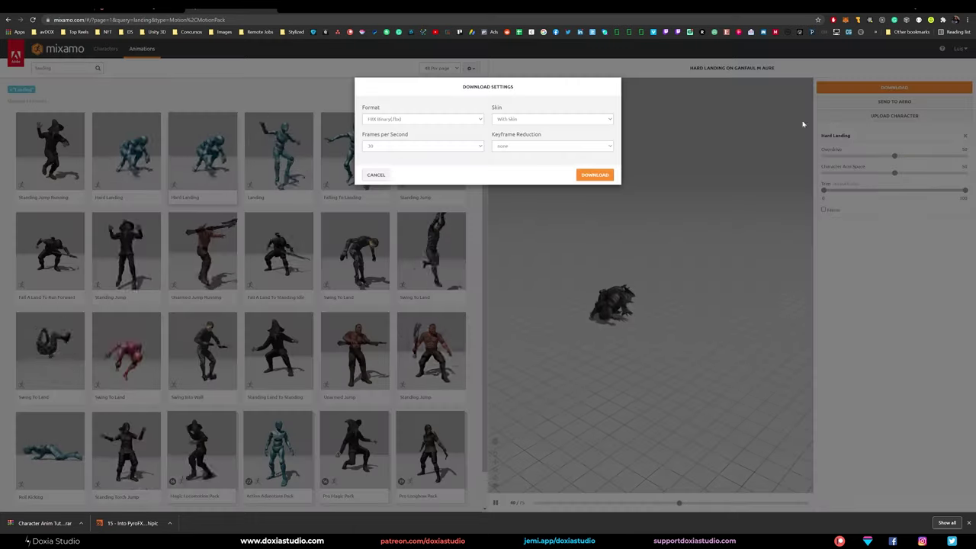
pyautogui.click(594, 173)
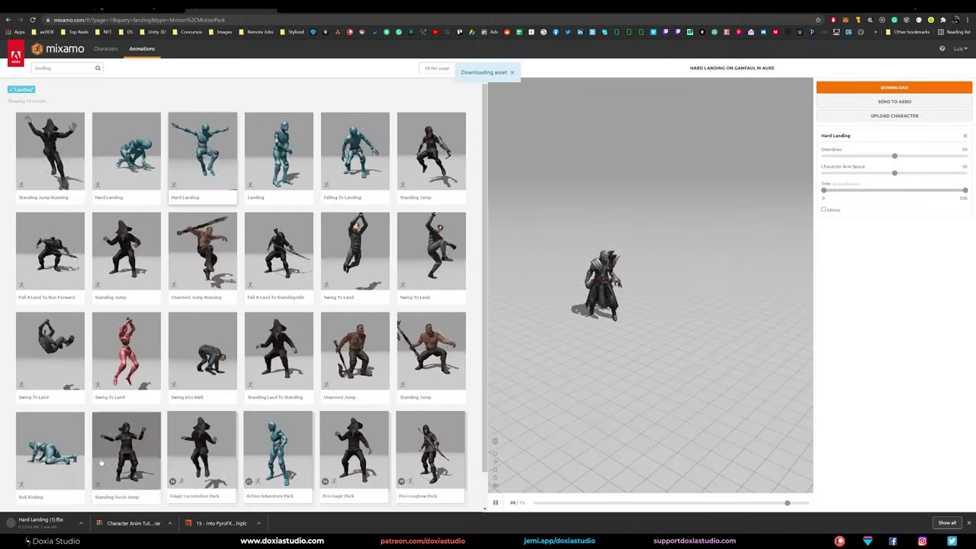
# - Search the animations for "idle" and pause the Hard Landing preview on its last frame to examine the character's final pose
pyautogui.doubleClick(52, 68)
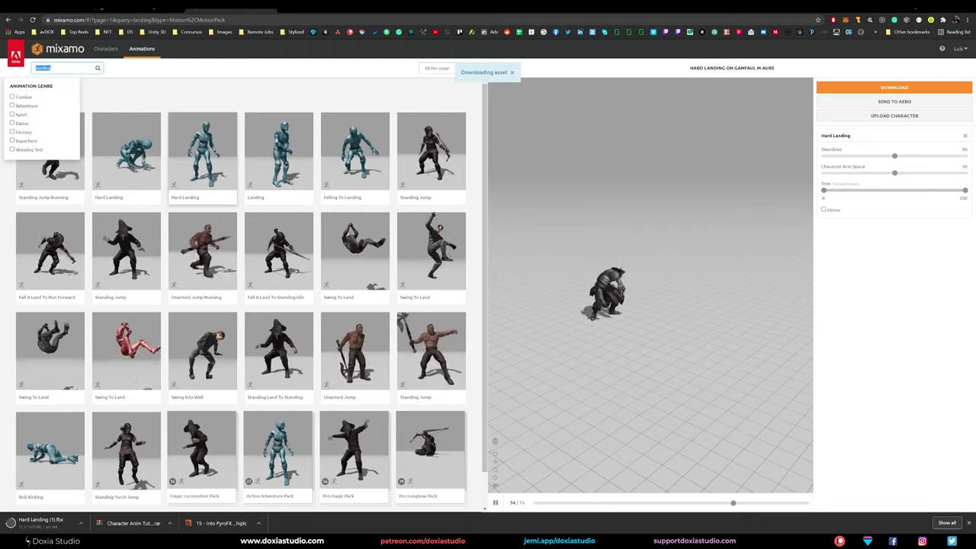
pyautogui.write('idle')
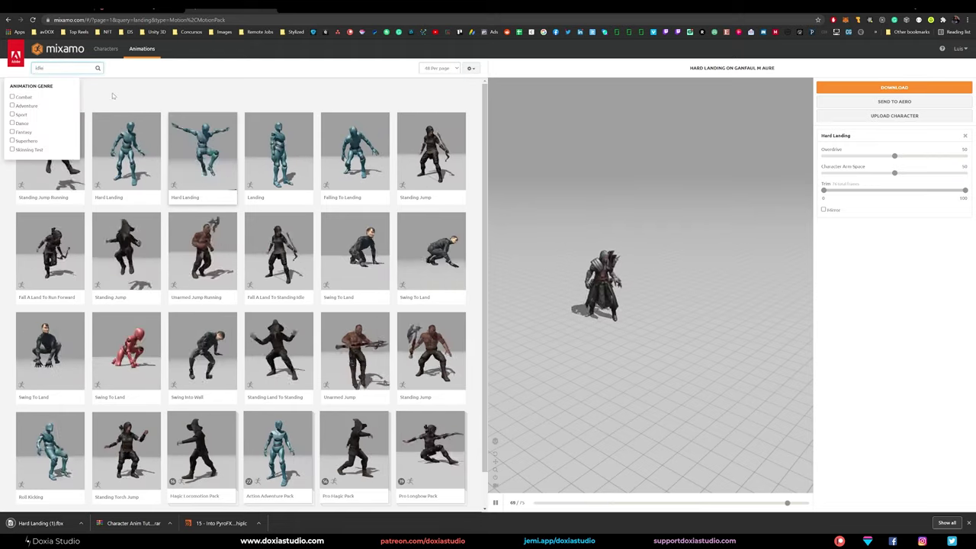
pyautogui.press('Return')
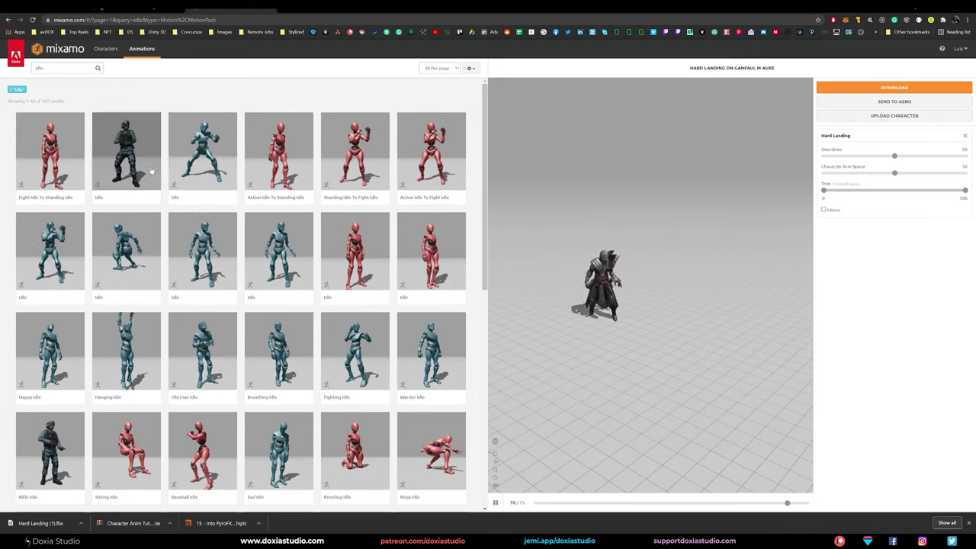
pyautogui.click(495, 503)
pyautogui.moveTo(580, 504); pyautogui.dragTo(784, 508)
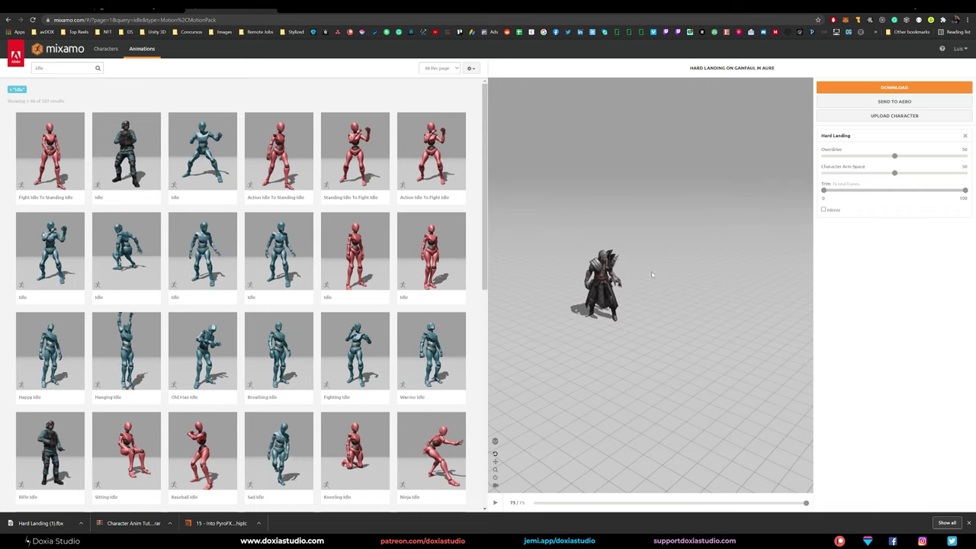
pyautogui.moveTo(610, 313); pyautogui.dragTo(622, 275)
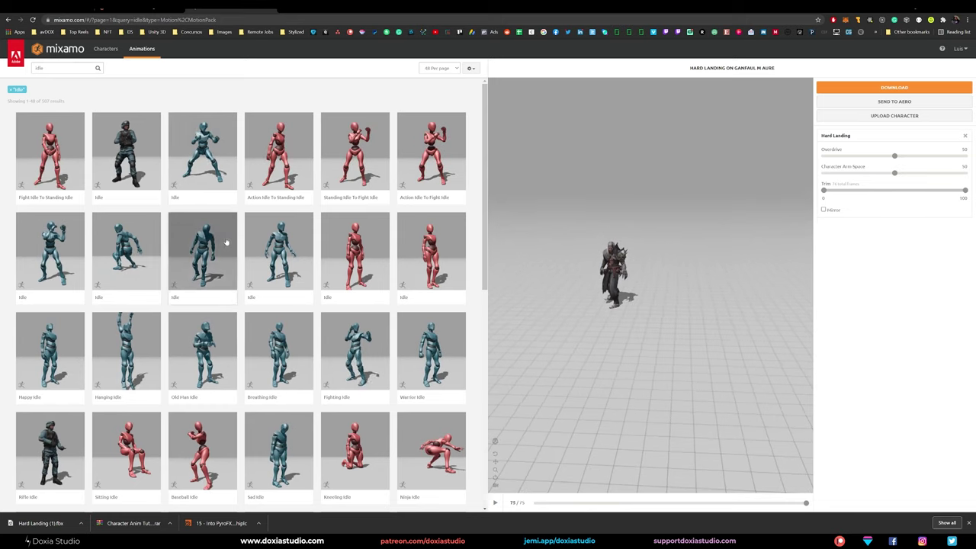
# - Preview the fourth Idle animation of the second results row on the character and look through the other idle animations
pyautogui.click(273, 263)
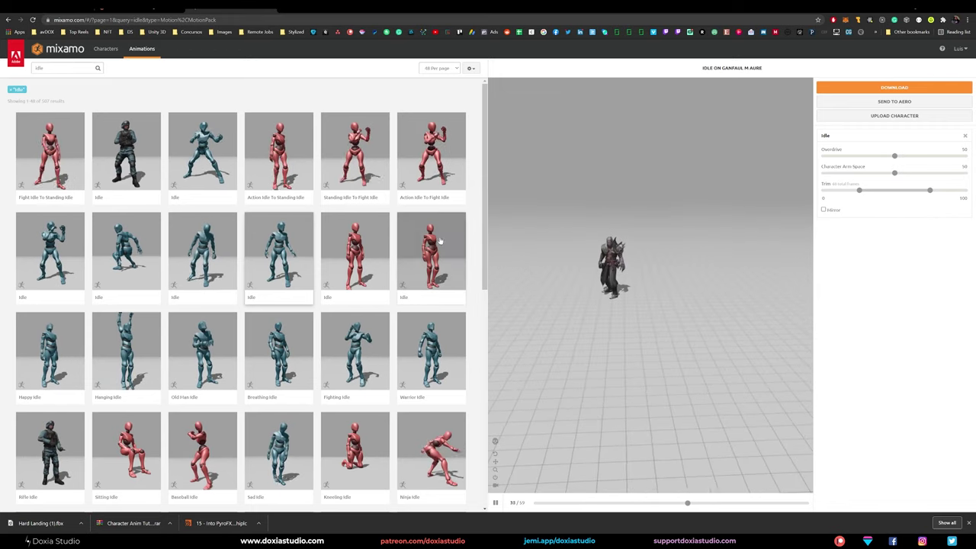
pyautogui.scroll(-1, 485, 294)
pyautogui.scroll(-3, 485, 294)
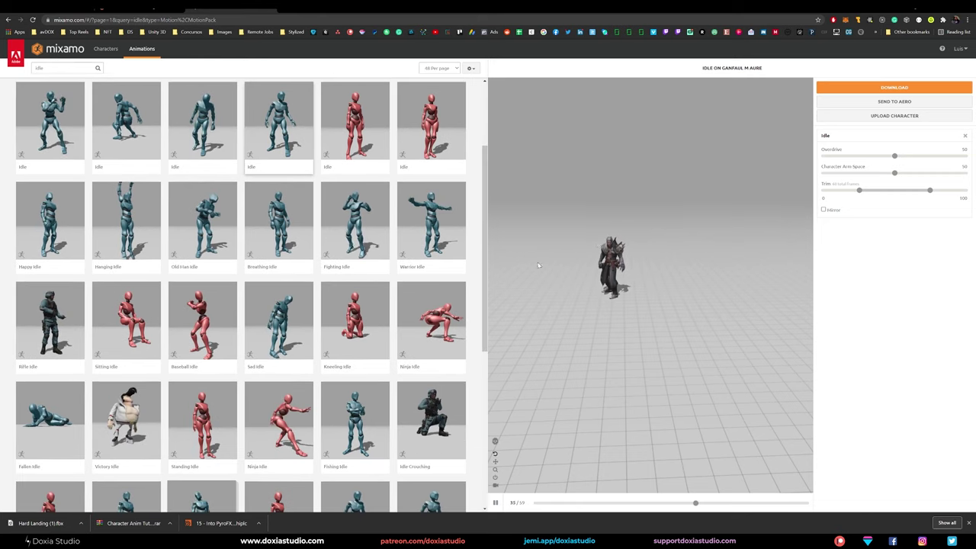
pyautogui.scroll(1, 472, 281)
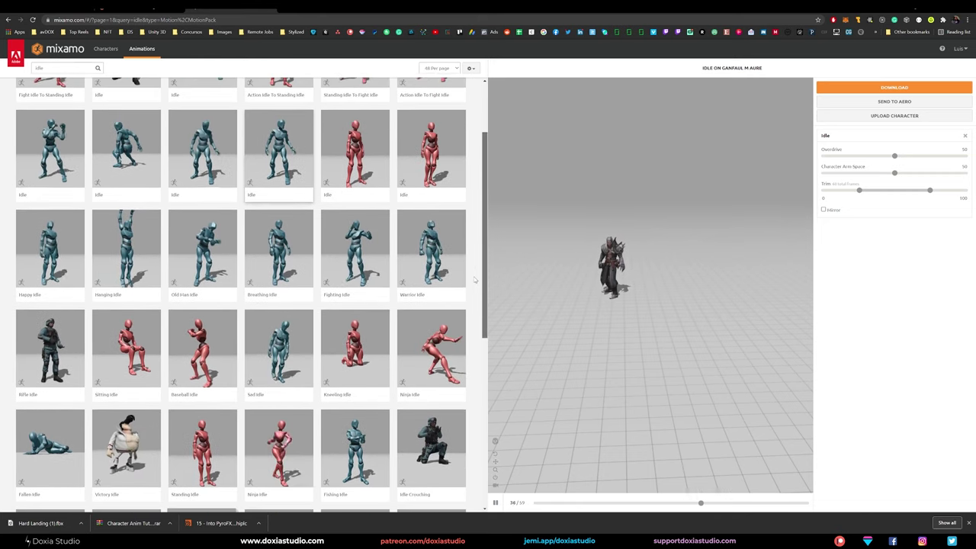
# - Apply the Idle animation at the end of the Gestures Pack Basic row to the character and download it
pyautogui.scroll(-1, 472, 281)
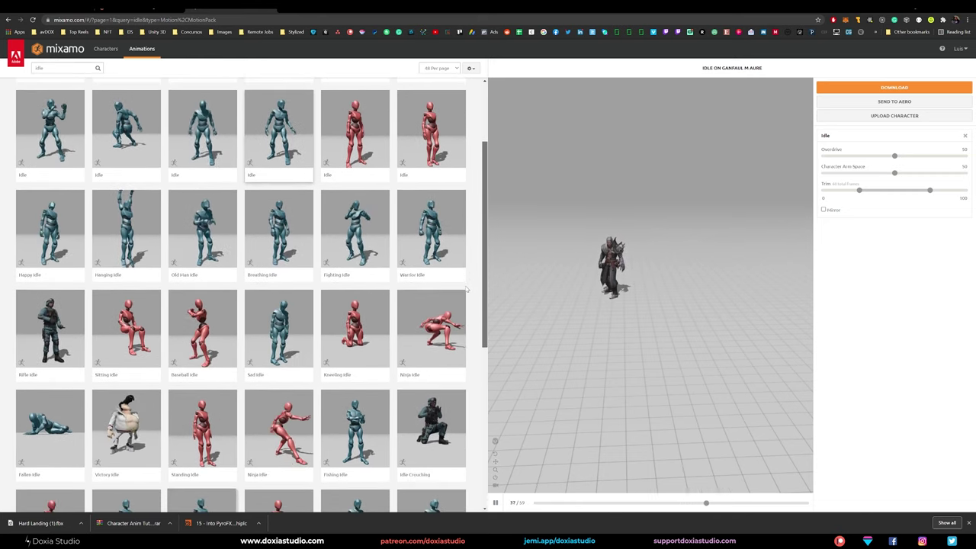
pyautogui.scroll(-3, 457, 327)
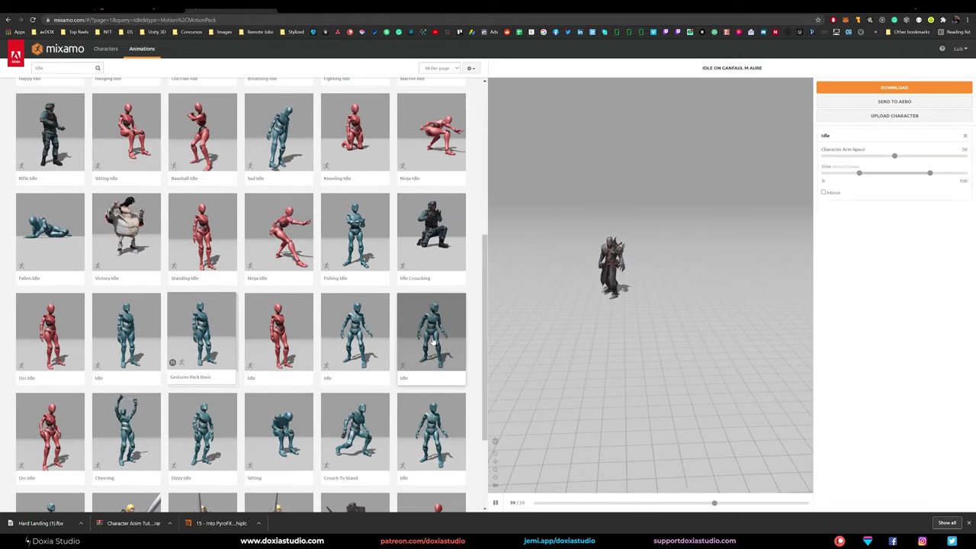
pyautogui.click(433, 342)
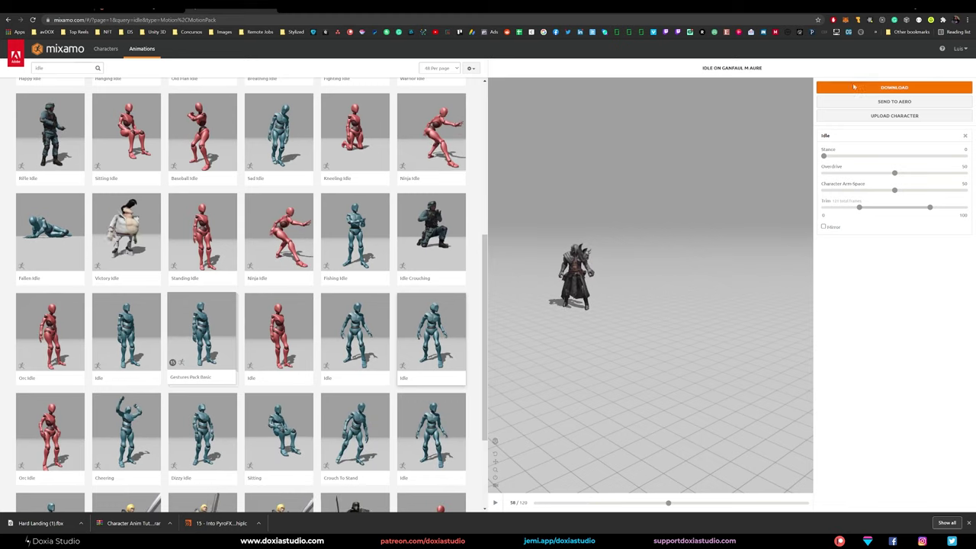
pyautogui.click(854, 87)
pyautogui.click(595, 175)
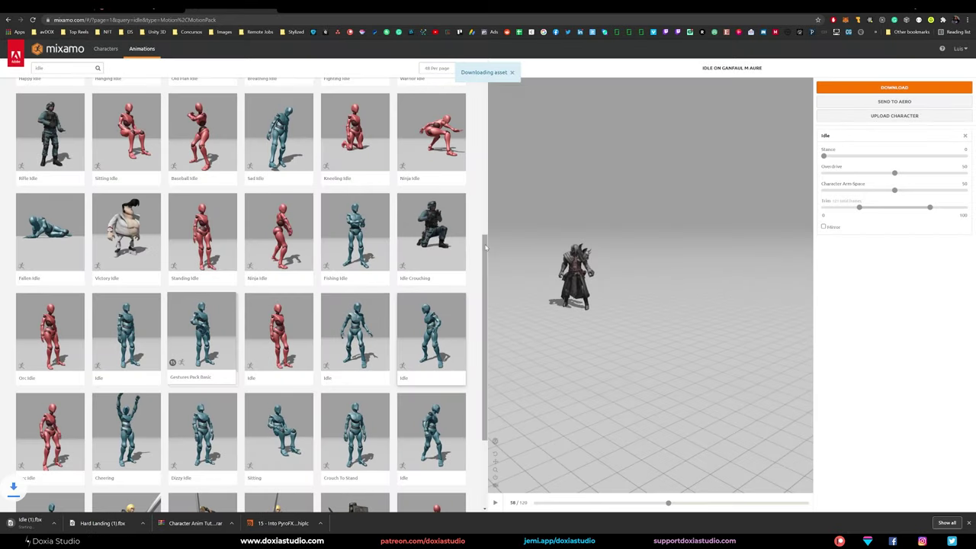
# - Apply the fourth Idle animation of the second results row and download it as FBX Binary with skin, 30 frames per second, no keyframe reduction
pyautogui.scroll(2, 473, 176)
pyautogui.scroll(3, 474, 175)
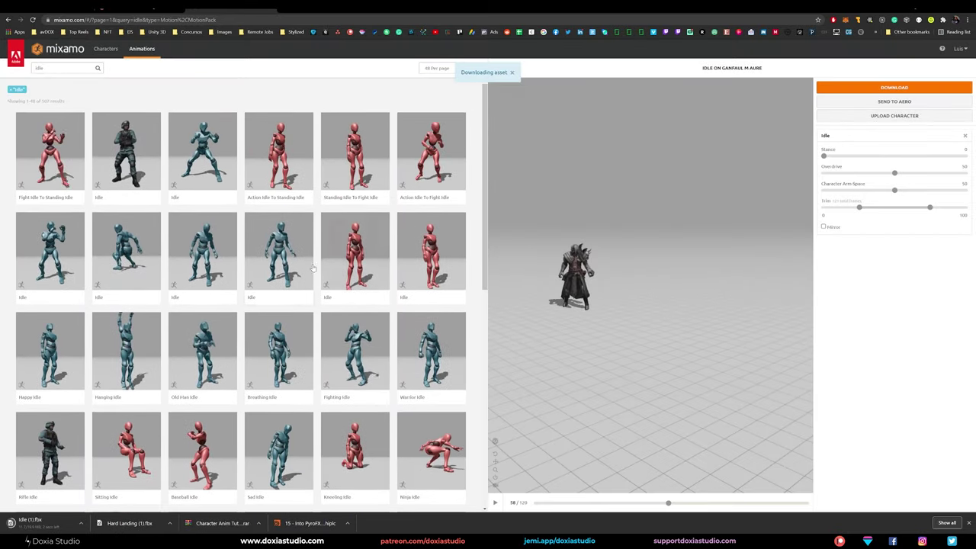
pyautogui.click(290, 266)
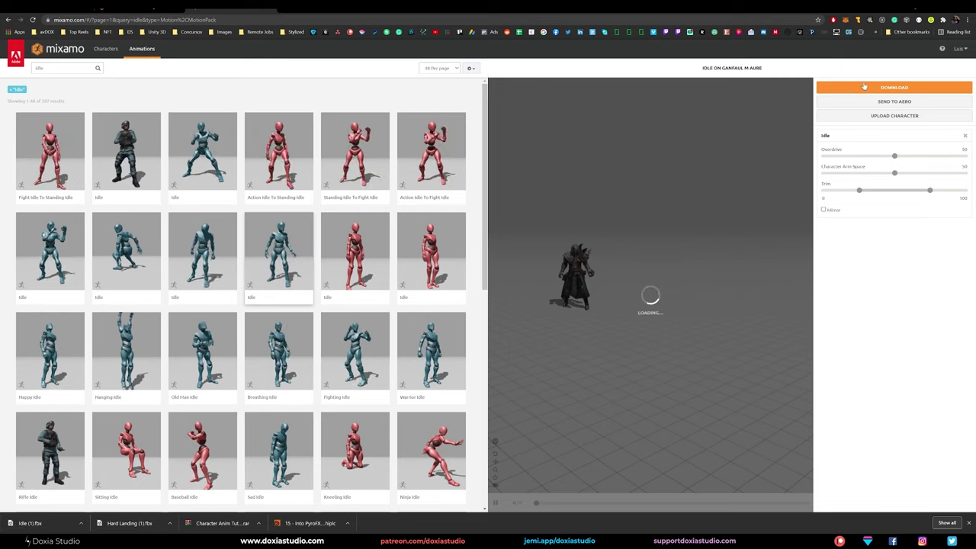
pyautogui.click(894, 87)
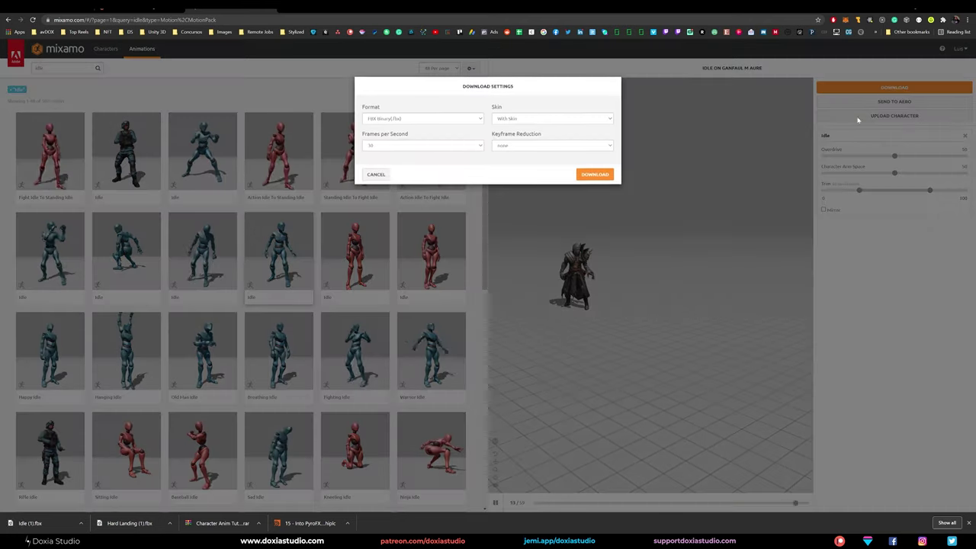
pyautogui.click(594, 175)
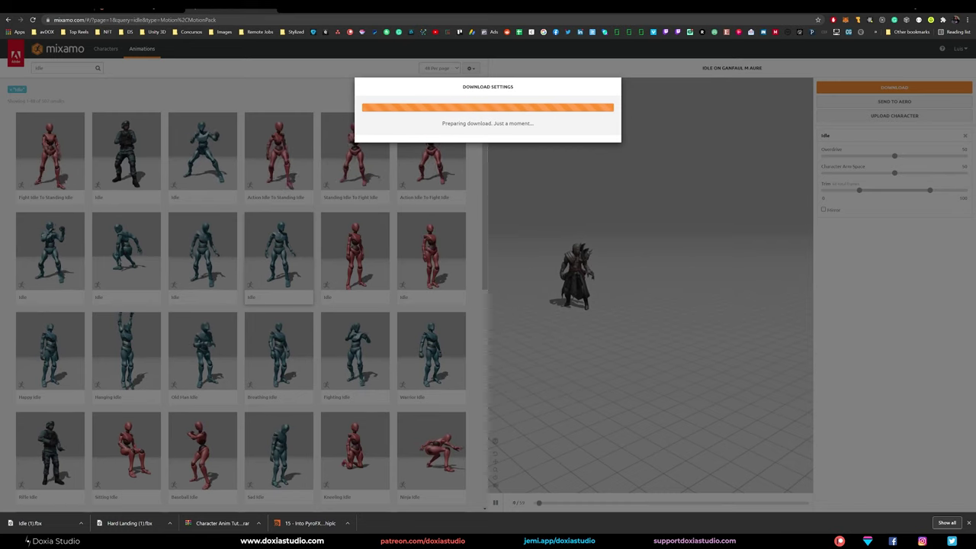
# - Switch to Houdini and copy the custom_velocity geometry node from the smoke emitter scene into the empty scene's object network
pyautogui.moveTo(230, 525)
pyautogui.click(210, 512)
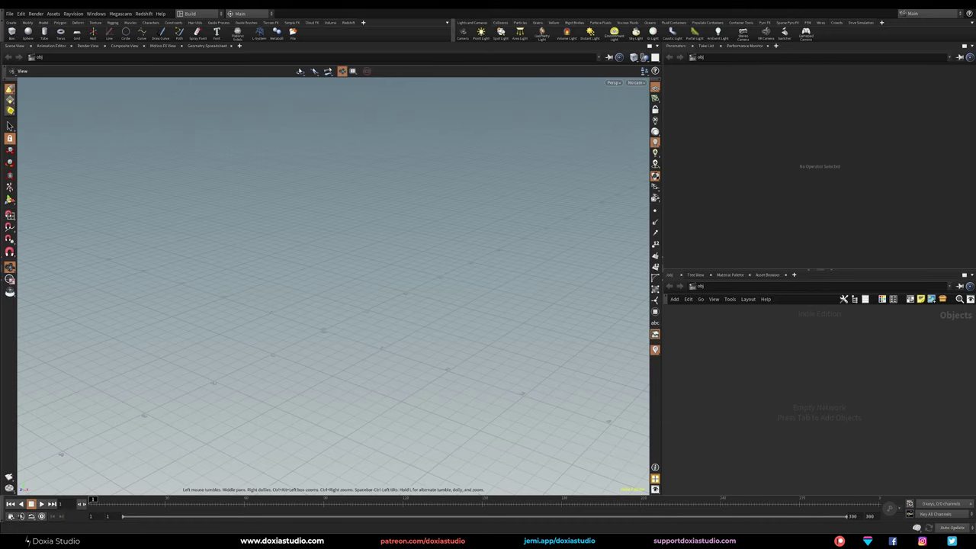
pyautogui.click(256, 518)
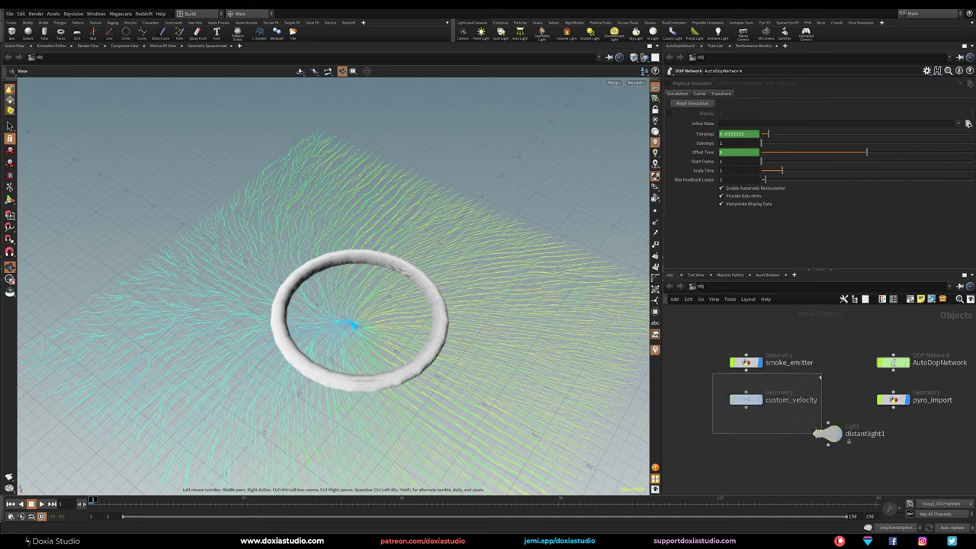
pyautogui.moveTo(819, 377); pyautogui.dragTo(820, 377)
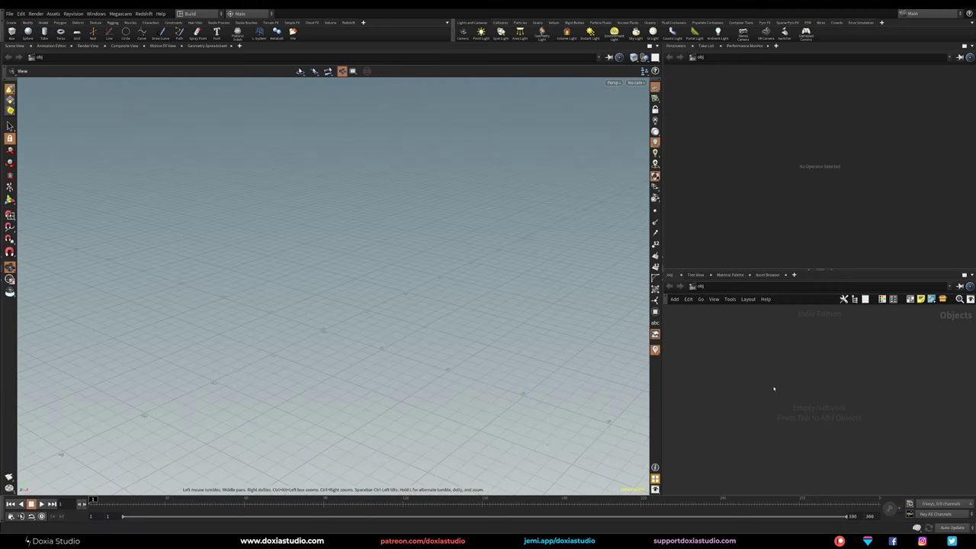
pyautogui.click(773, 386)
pyautogui.scroll(-10, 607, 329)
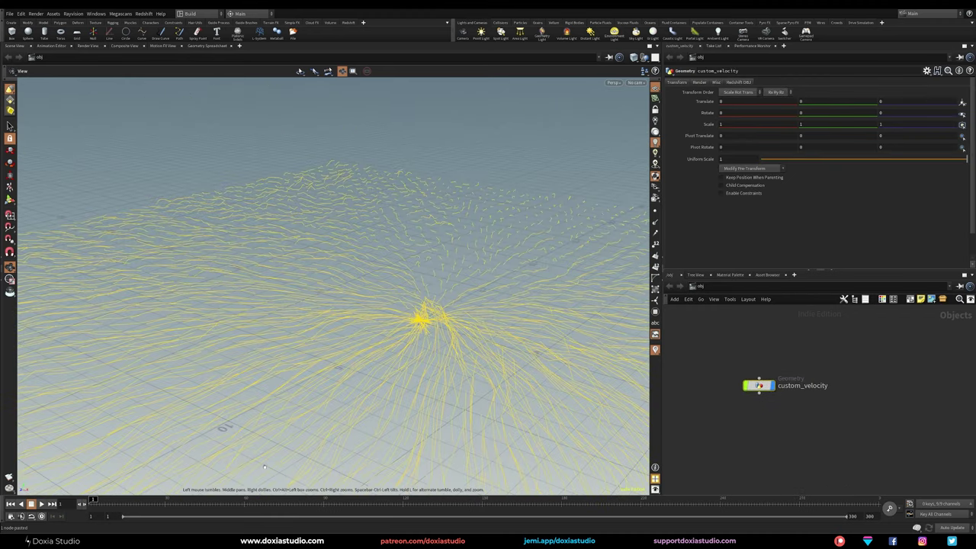
pyautogui.scroll(3, 420, 349)
pyautogui.moveTo(420, 349); pyautogui.dragTo(440, 392)
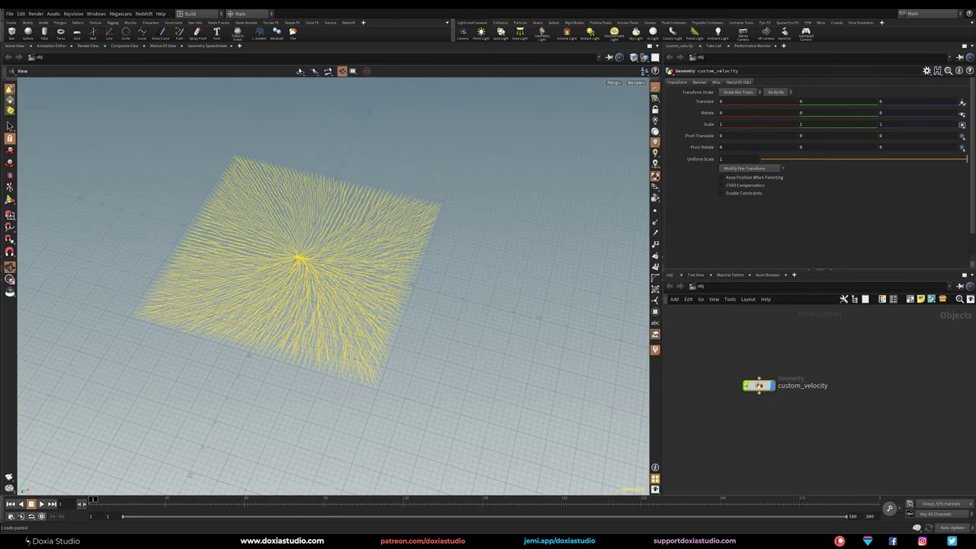
# - Examine the box, volume and Volume VOP settings inside custom_velocity, including the VOP's internal network
pyautogui.doubleClick(759, 386)
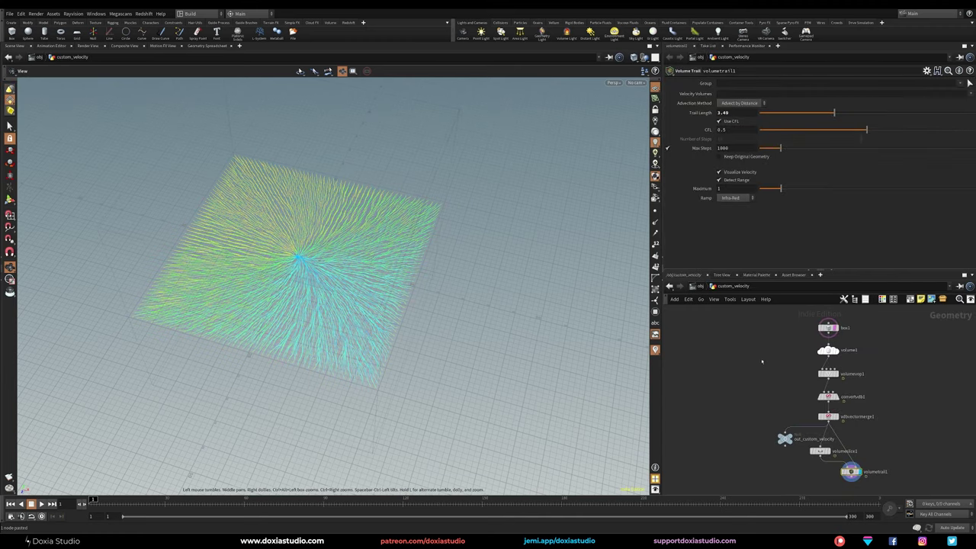
pyautogui.moveTo(767, 364); pyautogui.dragTo(720, 371, button='middle')
pyautogui.click(796, 337)
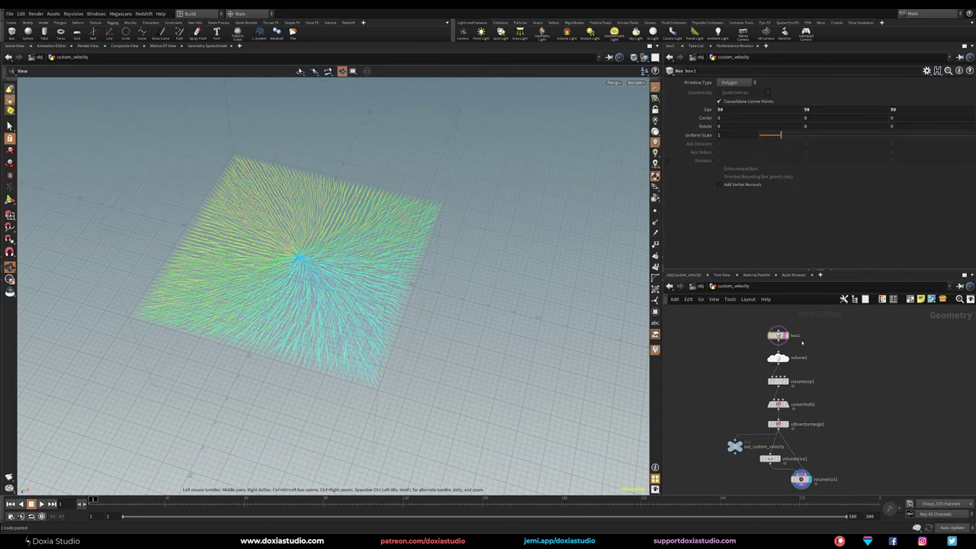
pyautogui.moveTo(389, 320); pyautogui.dragTo(350, 324)
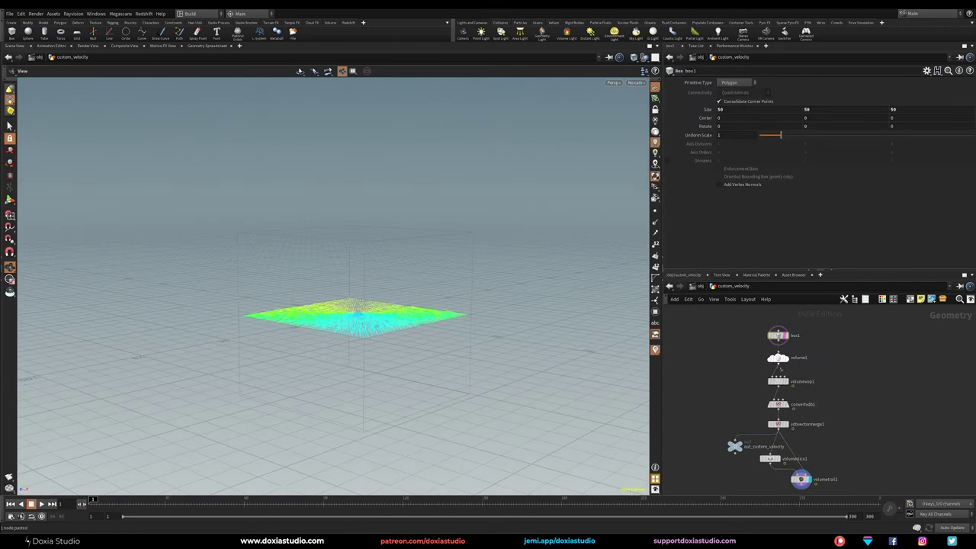
pyautogui.moveTo(798, 371); pyautogui.dragTo(798, 371)
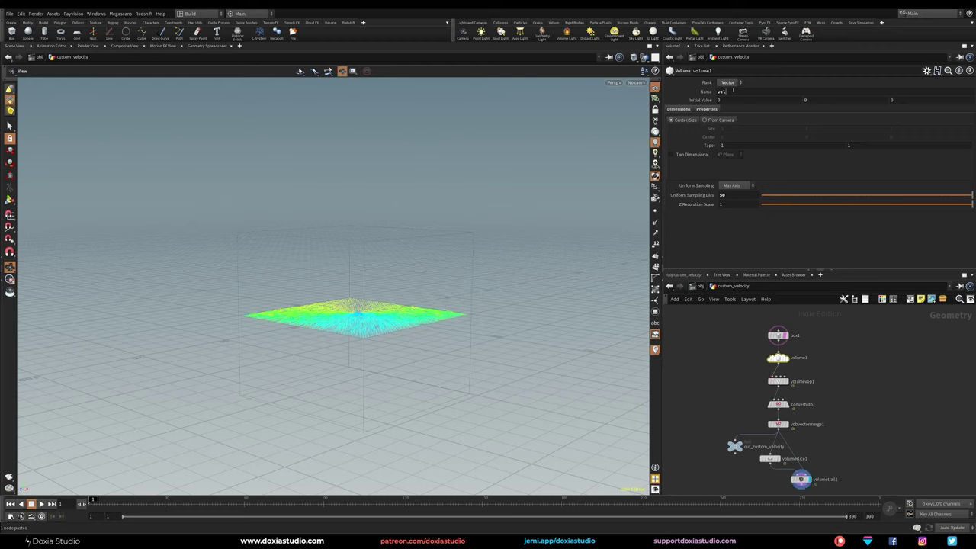
pyautogui.moveTo(752, 381); pyautogui.dragTo(772, 383)
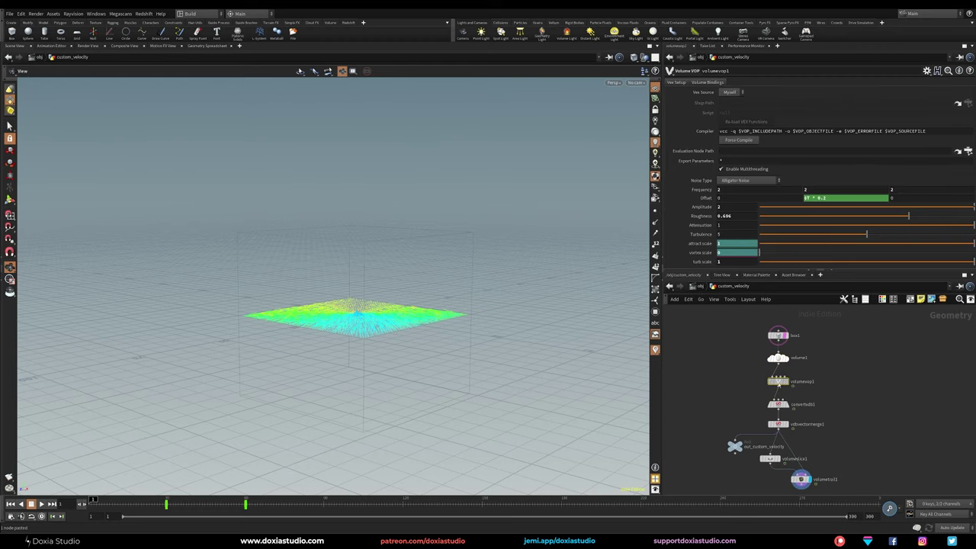
pyautogui.doubleClick(778, 381)
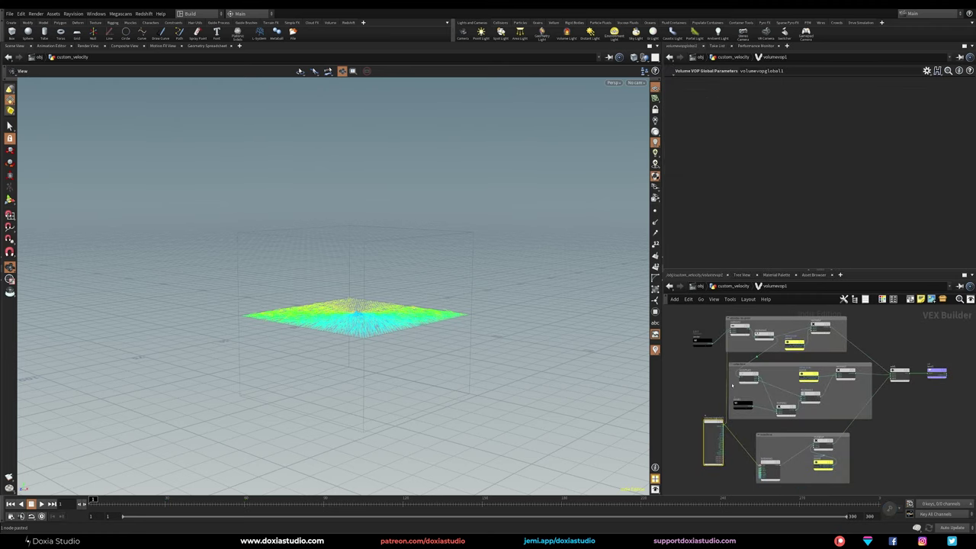
pyautogui.press('u')
pyautogui.moveTo(387, 263); pyautogui.dragTo(390, 323)
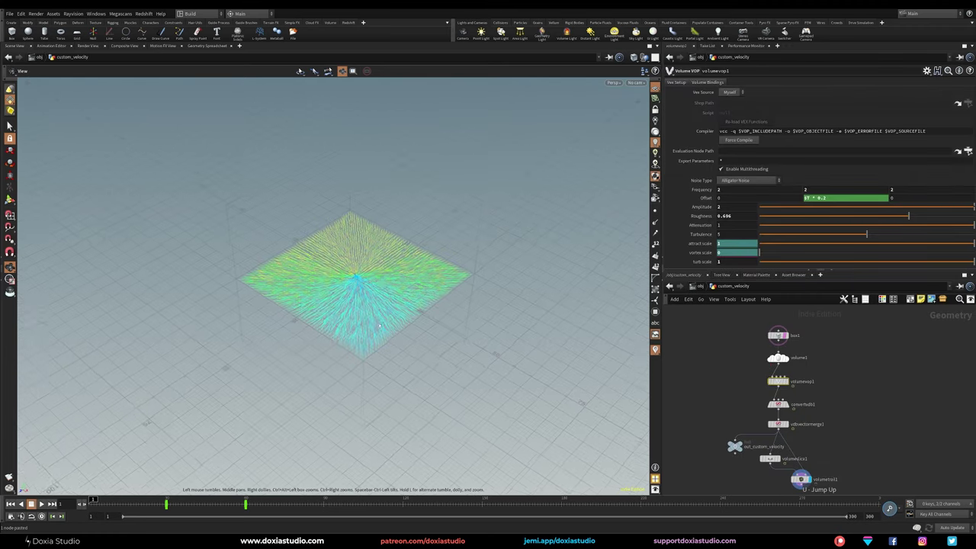
# - Remove the keyframe animation from the Volume VOP's vortex scale and attract scale, keeping the offset expression $T * 0.2
pyautogui.keyDown('ctrl'); pyautogui.keyDown('shift'); pyautogui.click(699, 253); pyautogui.keyUp('shift'); pyautogui.keyUp('ctrl')
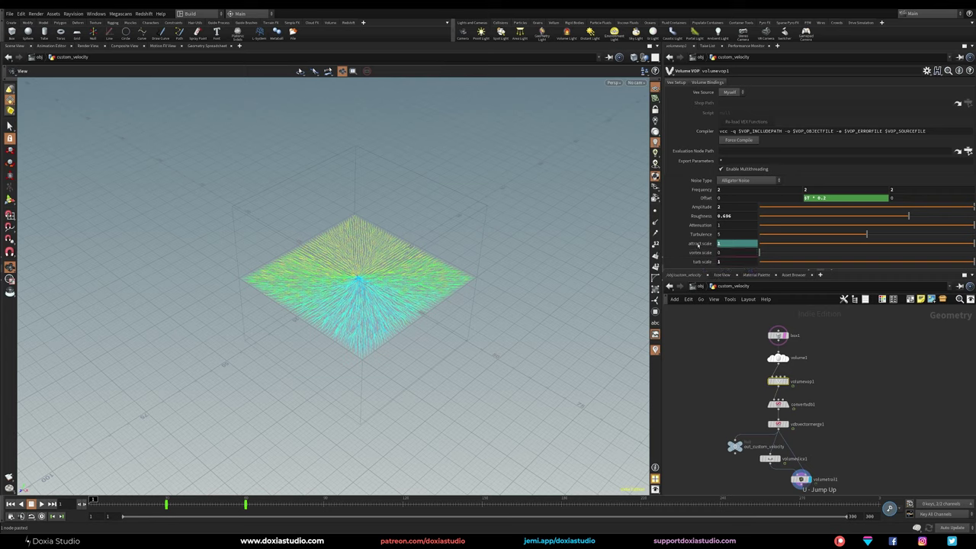
pyautogui.keyDown('ctrl'); pyautogui.keyDown('shift'); pyautogui.click(699, 245); pyautogui.keyUp('shift'); pyautogui.keyUp('ctrl')
pyautogui.hotkey('ctrl', 'z')
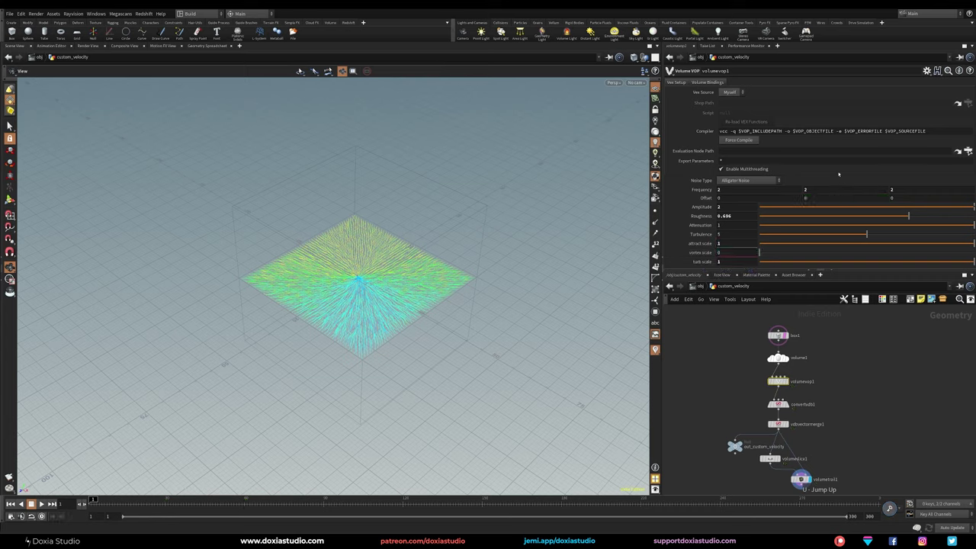
pyautogui.hotkey('ctrl', 'y')
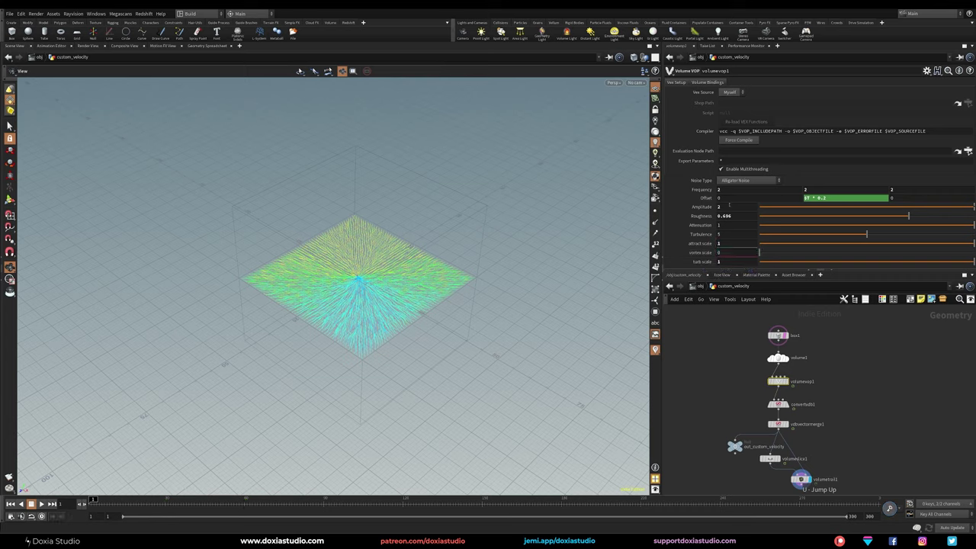
# - Try the velocity field with the Volume VOP's attract scale at 0 and turbulence at 1
pyautogui.scroll(3, 385, 324)
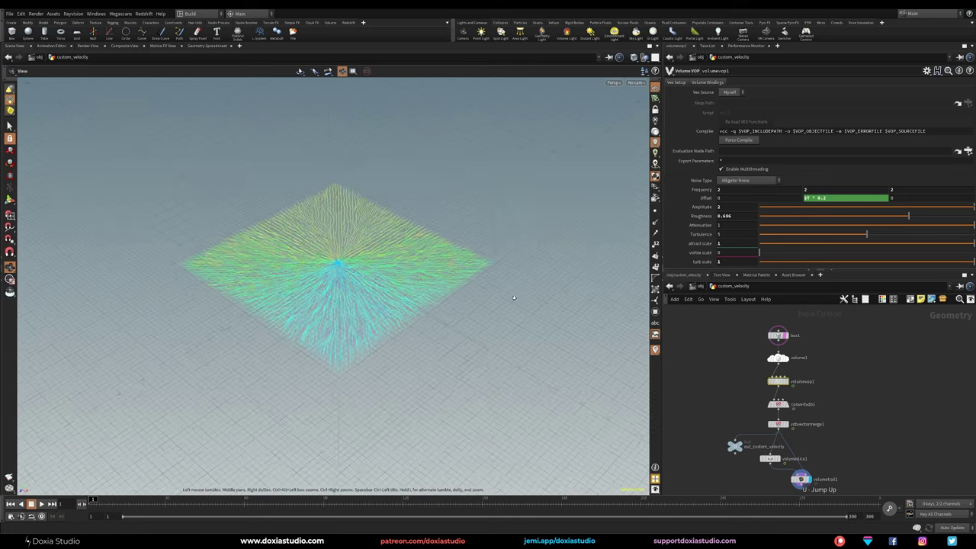
pyautogui.moveTo(385, 324); pyautogui.dragTo(539, 301)
pyautogui.moveTo(416, 302); pyautogui.dragTo(442, 288)
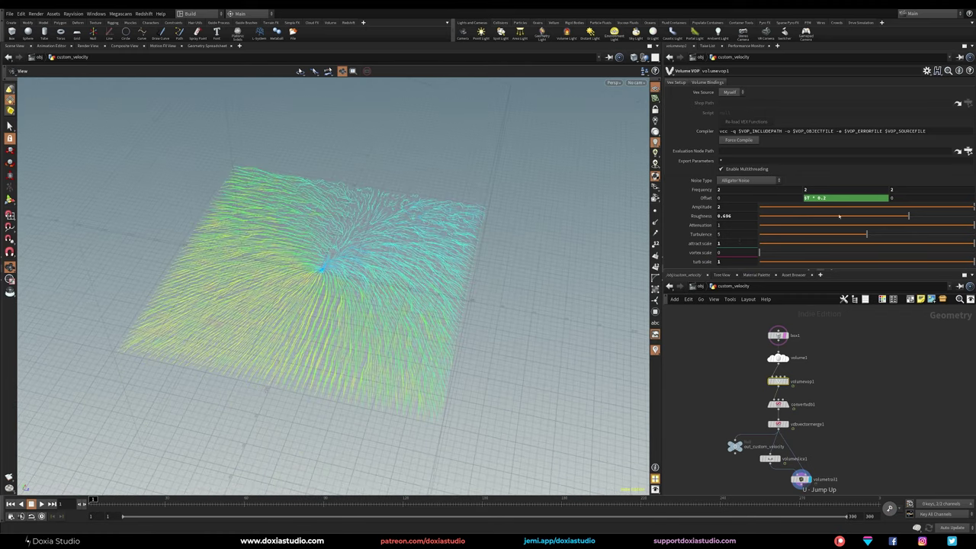
pyautogui.click(720, 234)
pyautogui.press('Return')
pyautogui.moveTo(728, 243); pyautogui.dragTo(714, 240)
pyautogui.write('0')
pyautogui.press('Return')
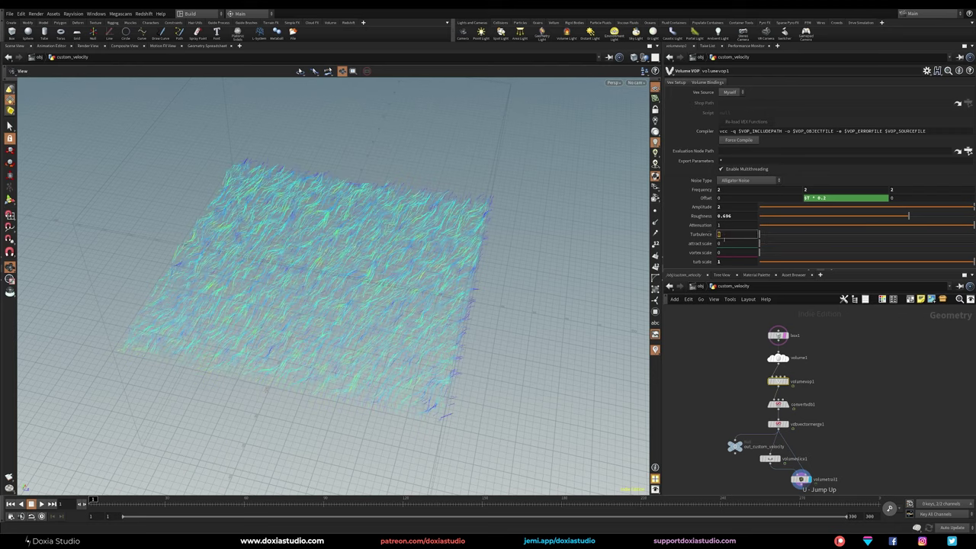
pyautogui.write('1')
pyautogui.press('Return')
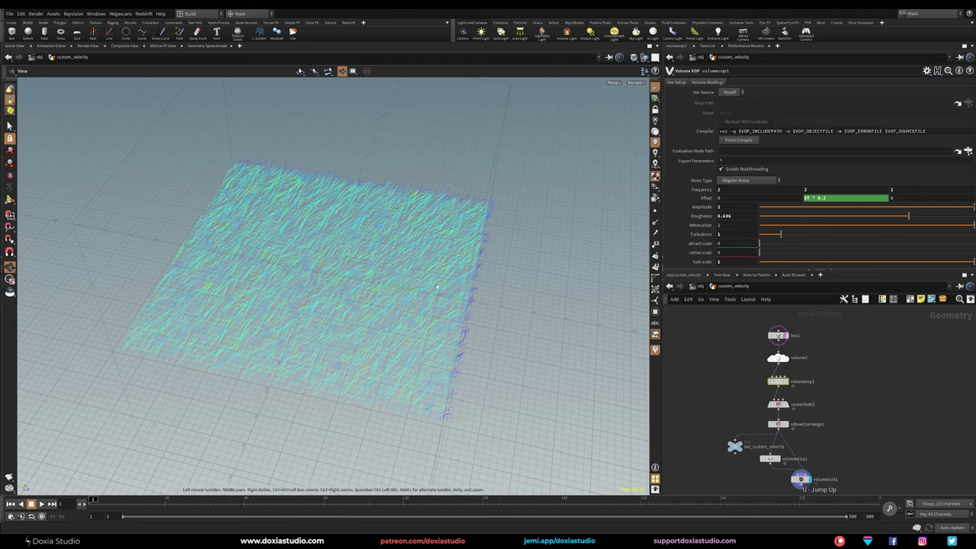
# - Set the Volume VOP's turbulence to 0 and its attract scale to 5
pyautogui.click(720, 234)
pyautogui.write('0')
pyautogui.press('Tab')
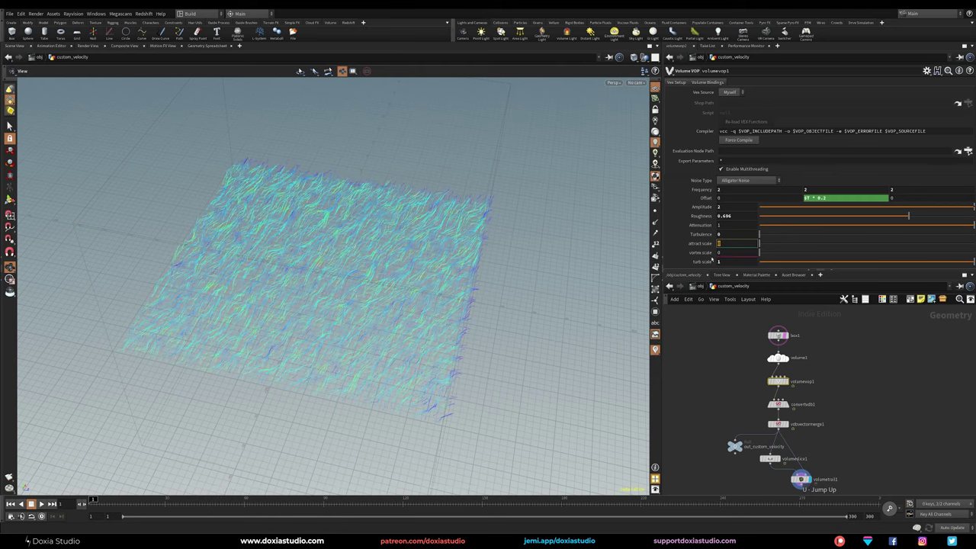
pyautogui.write('1')
pyautogui.press('Return')
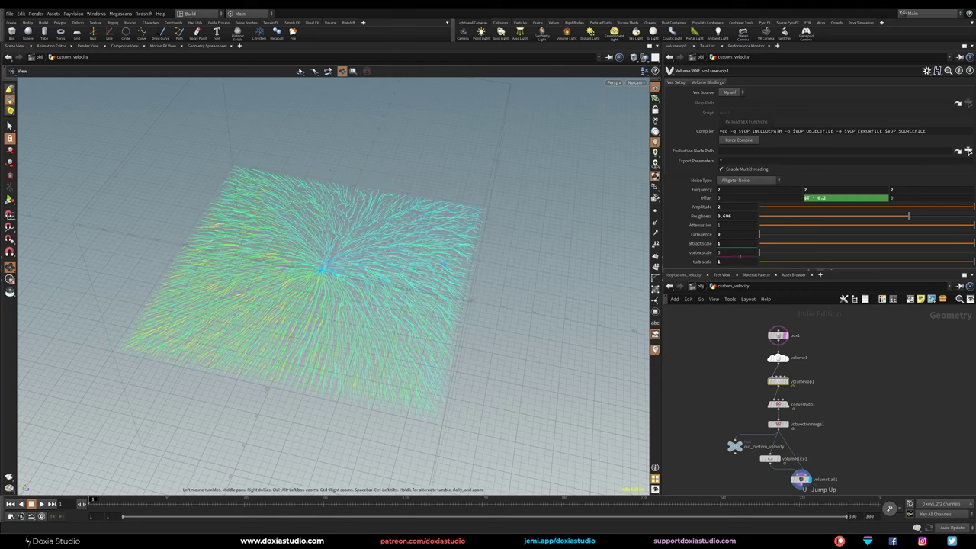
pyautogui.write('5')
pyautogui.press('Return')
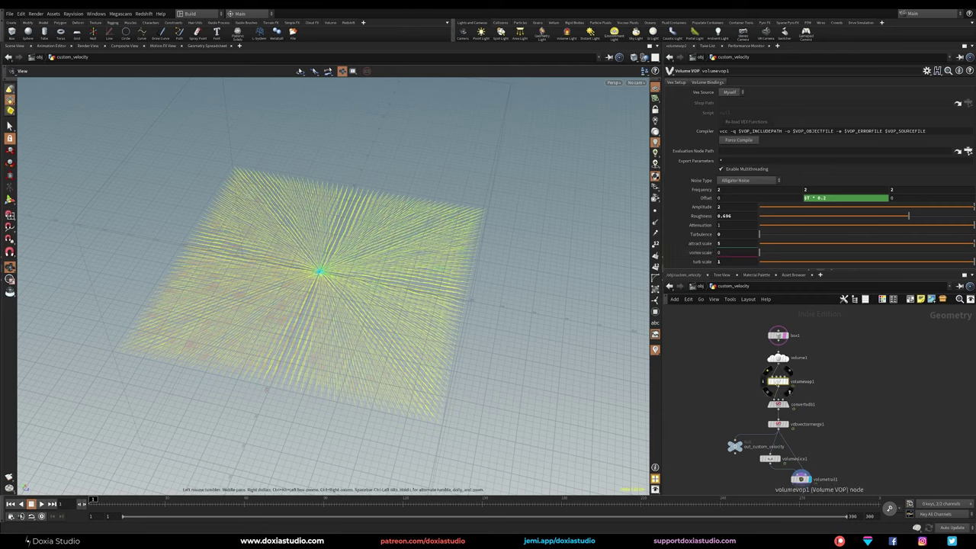
# - Add a Parameter node below the center constant inside the volumevop1 network
pyautogui.doubleClick(778, 383)
pyautogui.click(700, 341)
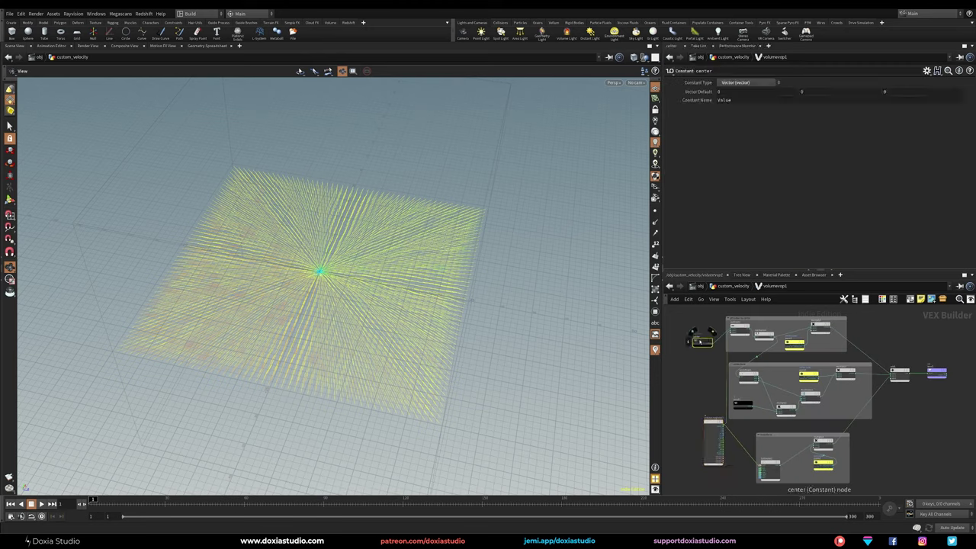
pyautogui.moveTo(699, 341); pyautogui.dragTo(694, 334)
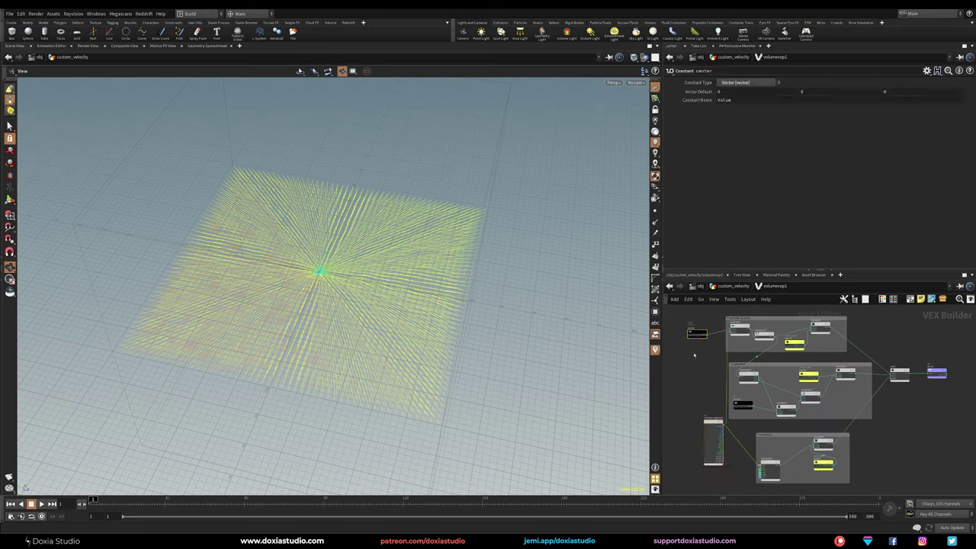
pyautogui.press('Tab')
pyautogui.write('para')
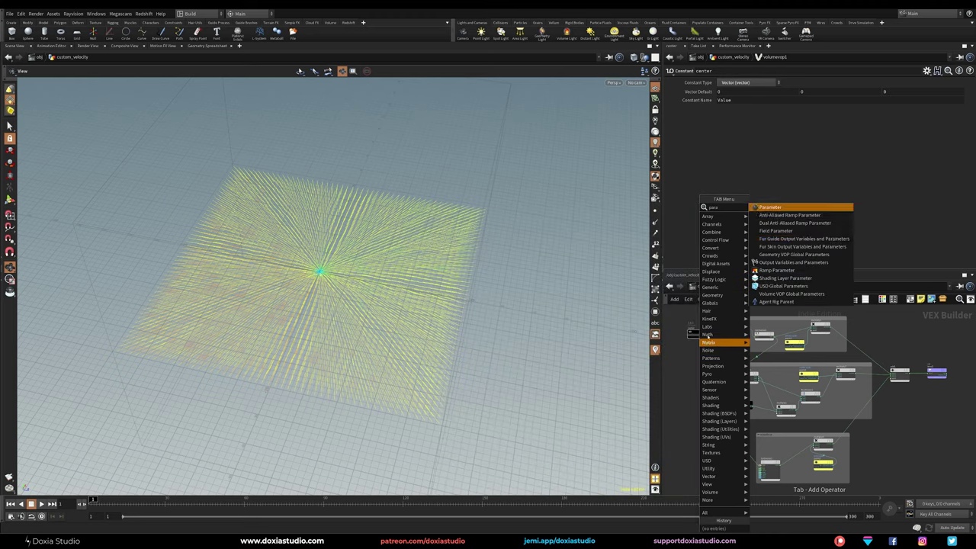
pyautogui.click(775, 209)
pyautogui.click(700, 352)
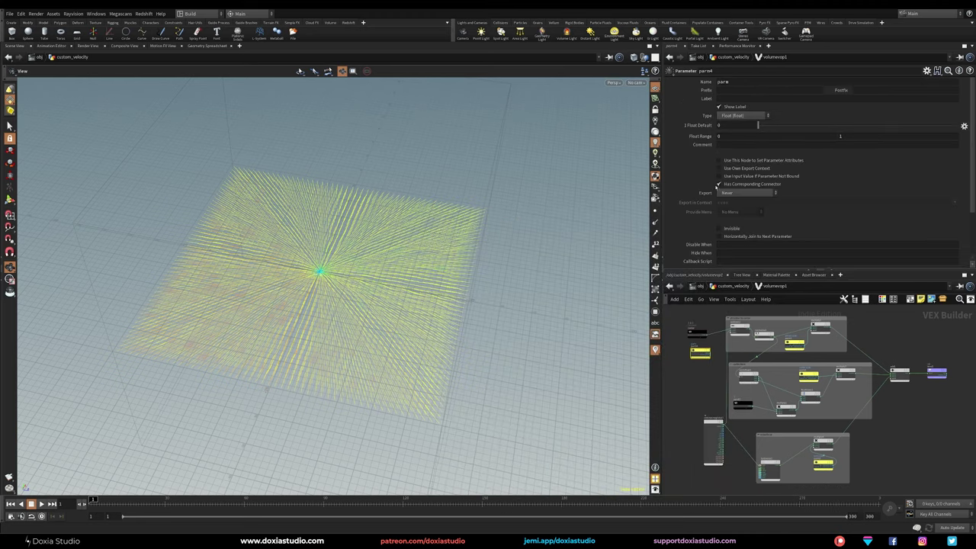
# - Change the new parameter's type to 3 Floats (vector) and name it "Atractor Point"
pyautogui.click(733, 116)
pyautogui.click(743, 173)
pyautogui.doubleClick(724, 82)
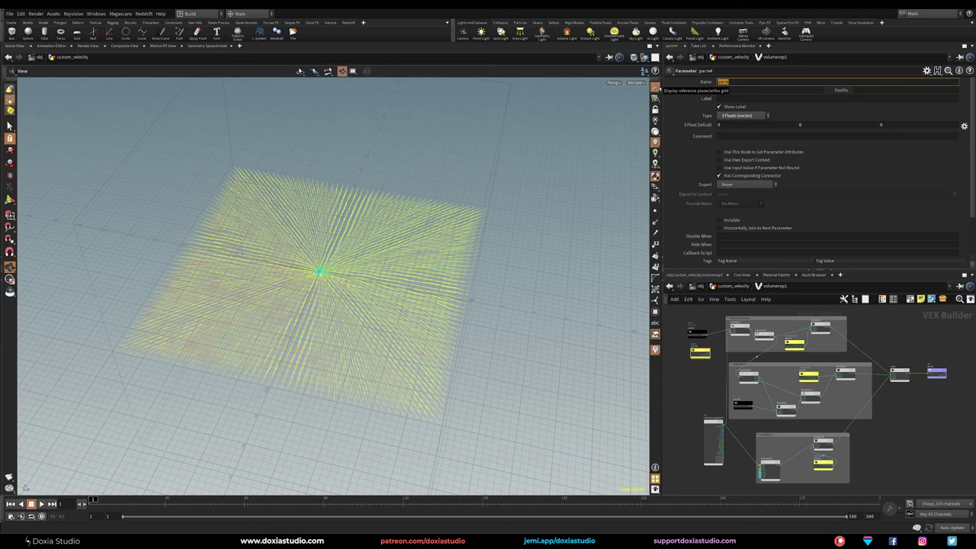
pyautogui.write('Atractor Points')
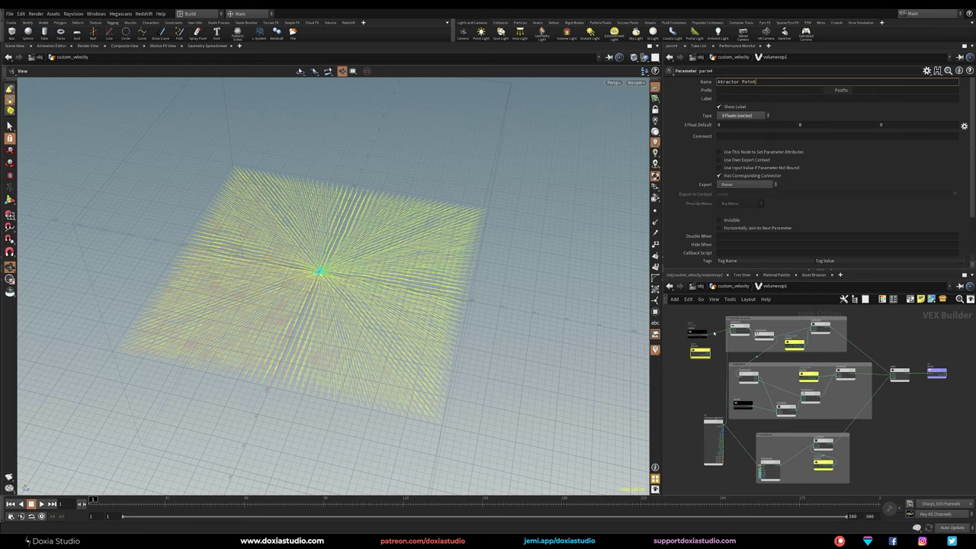
pyautogui.press('Return')
# - Connect the attractor parameter's vector output to subtract1 in place of the center constant, and return to the custom_velocity network
pyautogui.scroll(5, 713, 334)
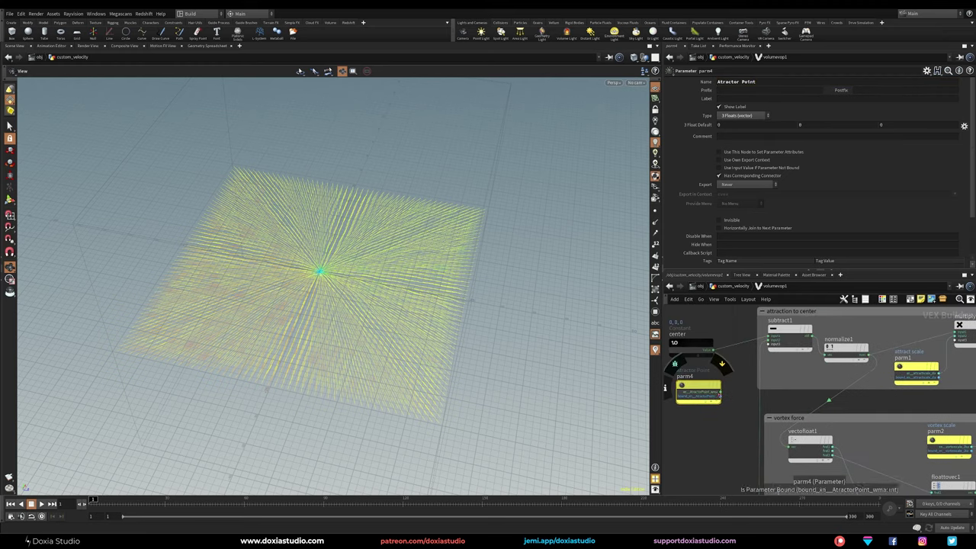
pyautogui.moveTo(720, 392); pyautogui.dragTo(765, 336)
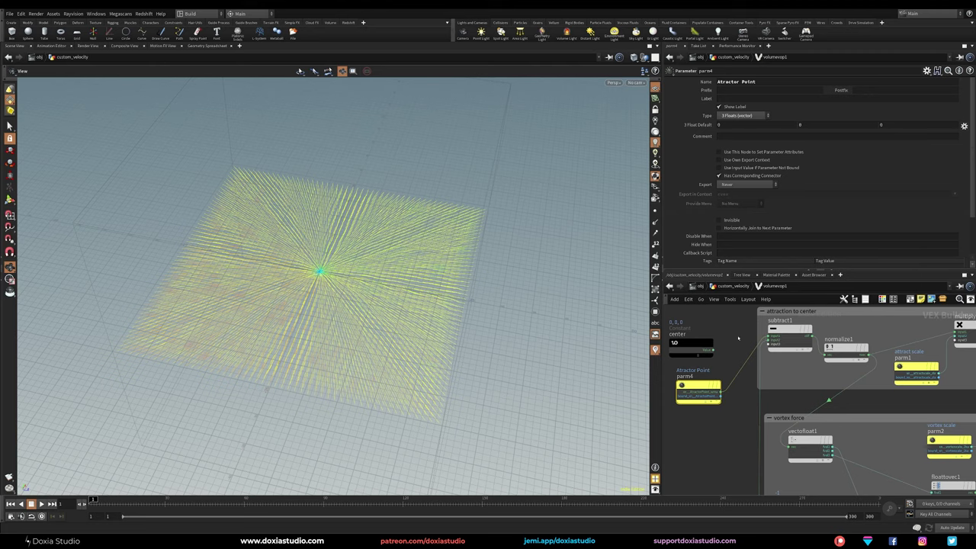
pyautogui.press('u')
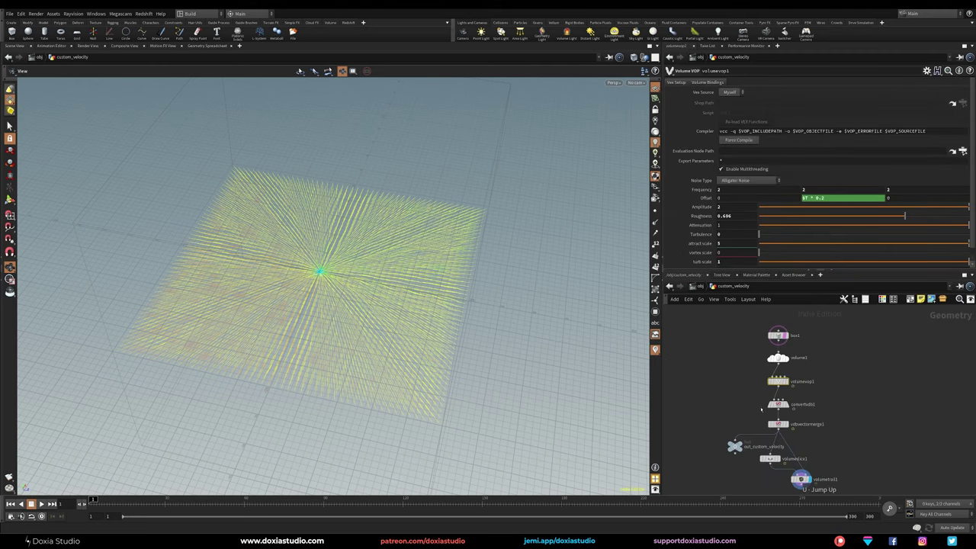
pyautogui.scroll(-1, 973, 219)
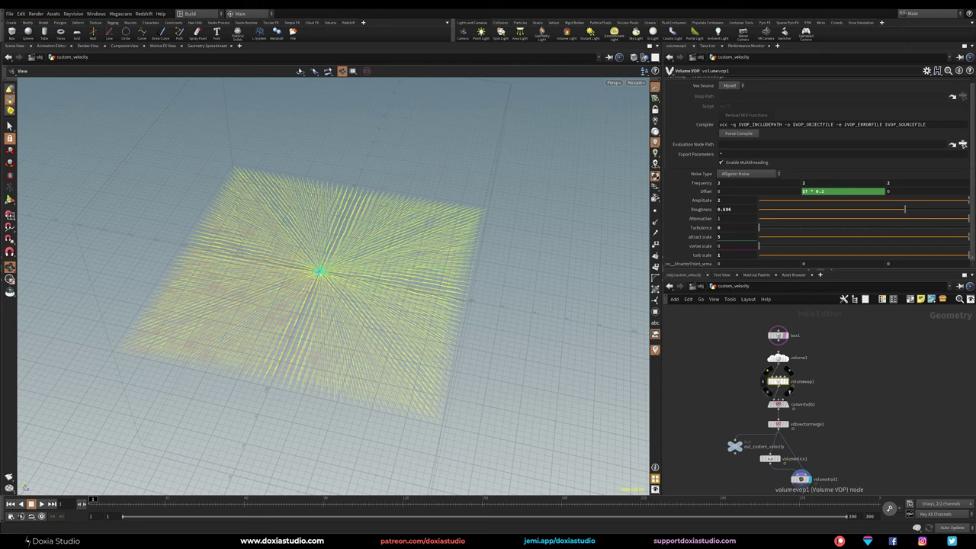
# - Rename the attractor parameter inside volumevop1 as AtractorPoint and give it the same text as its label
pyautogui.doubleClick(778, 381)
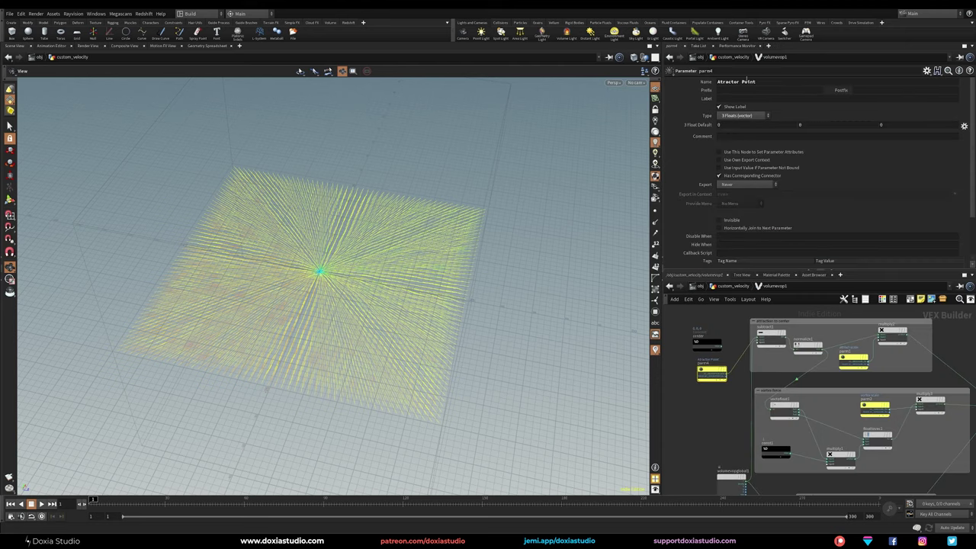
pyautogui.click(740, 82)
pyautogui.press('Delete')
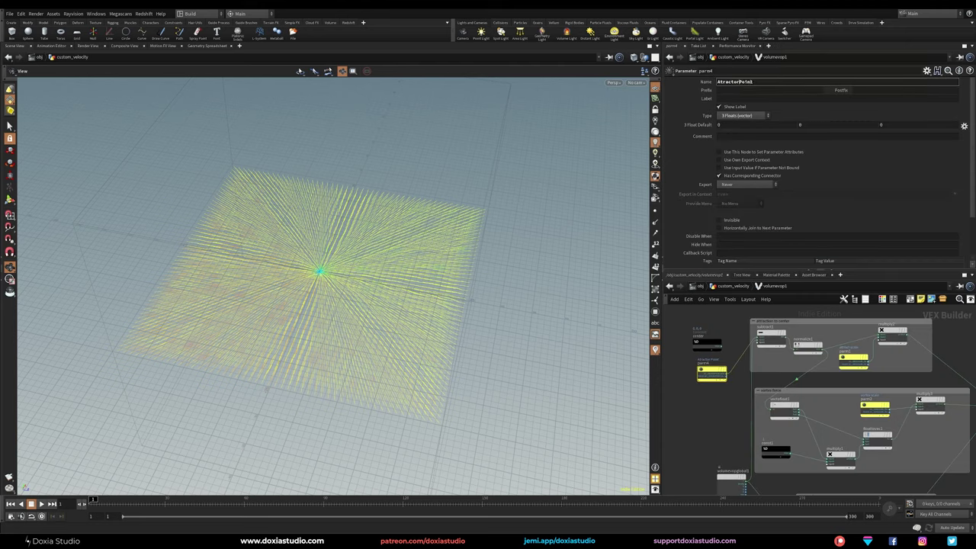
pyautogui.moveTo(756, 82); pyautogui.dragTo(685, 86)
pyautogui.hotkey('ctrl', 'c')
pyautogui.click(750, 98)
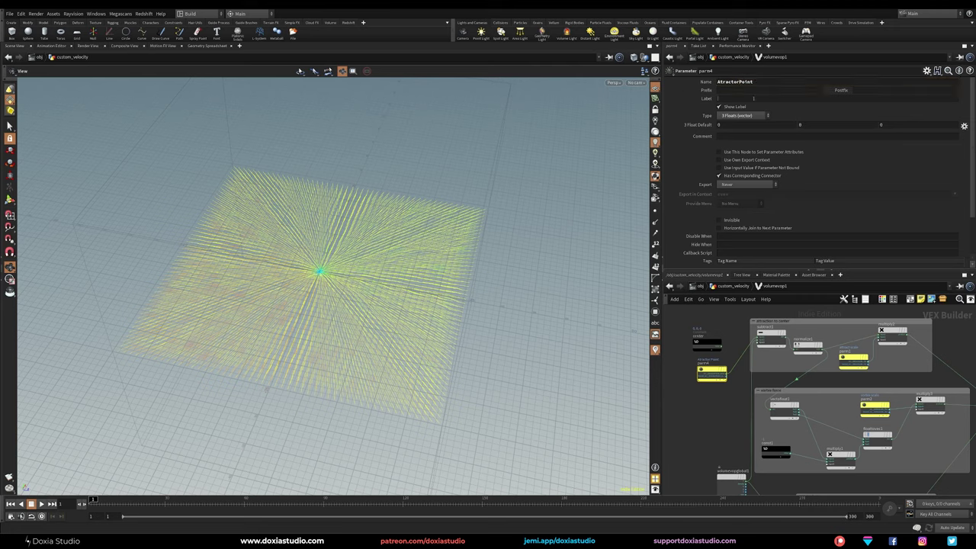
pyautogui.hotkey('ctrl', 'v')
pyautogui.press('Return')
pyautogui.press('u')
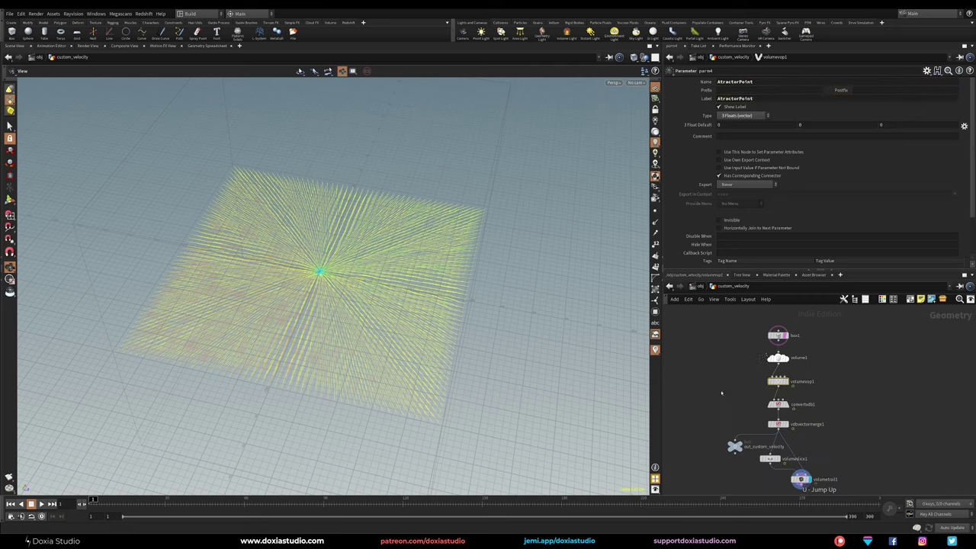
# - Try the Volume VOP's AtractorPoint with an X value of 10, and reset it to its default
pyautogui.scroll(-1, 961, 221)
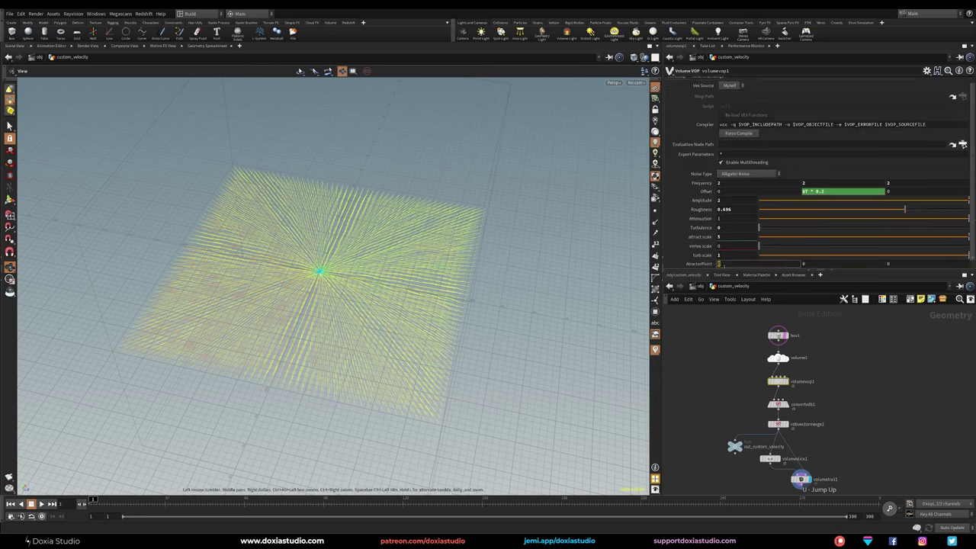
pyautogui.write('10')
pyautogui.press('Return')
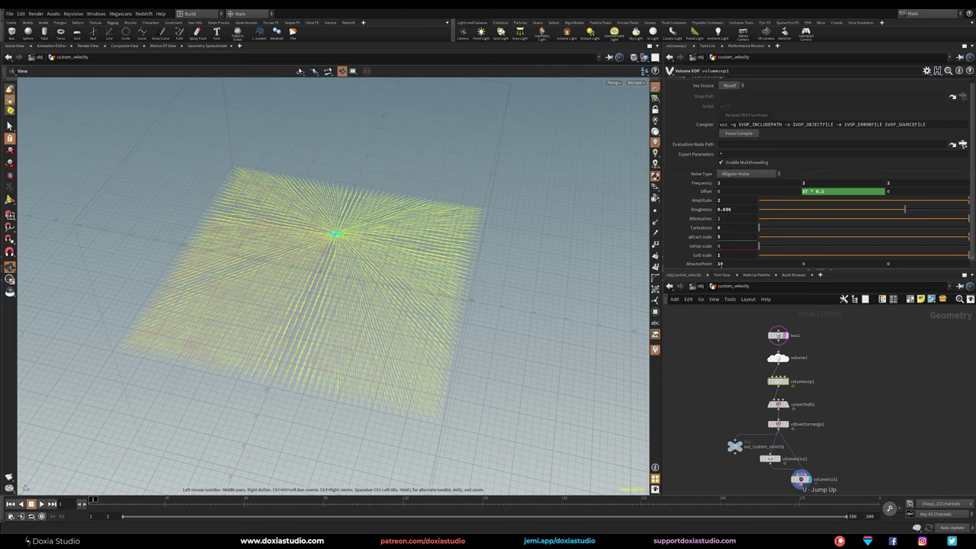
pyautogui.keyDown('ctrl'); pyautogui.middleClick(701, 264); pyautogui.keyUp('ctrl')
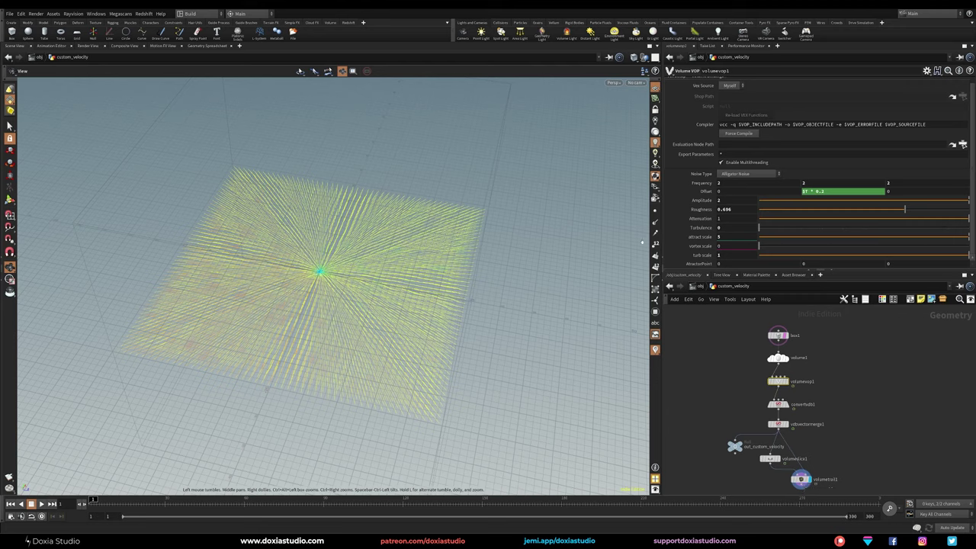
# - Try the velocity field with the Volume VOP's attract scale at 1 and vortex scale at 5
pyautogui.press('BackSpace')
pyautogui.write('1')
pyautogui.press('Return')
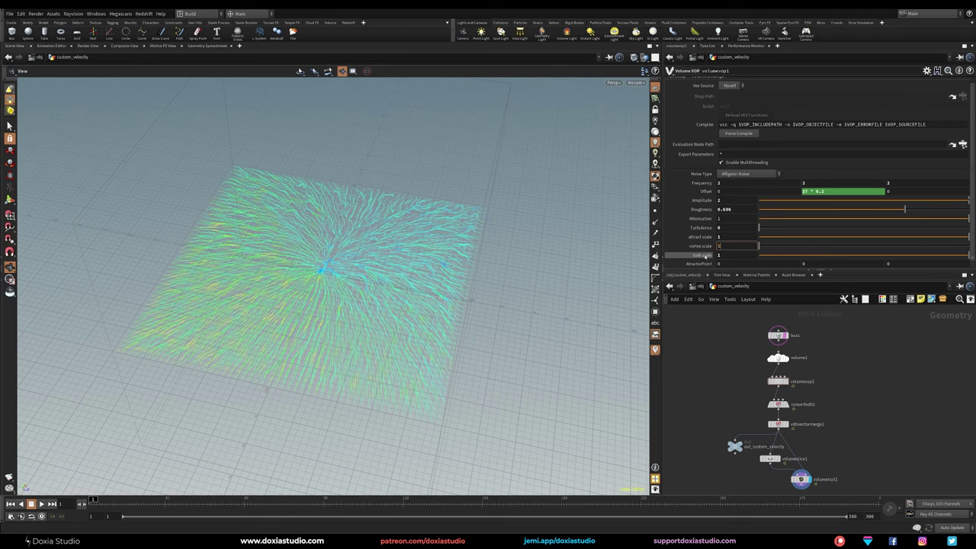
pyautogui.write('5')
pyautogui.press('Return')
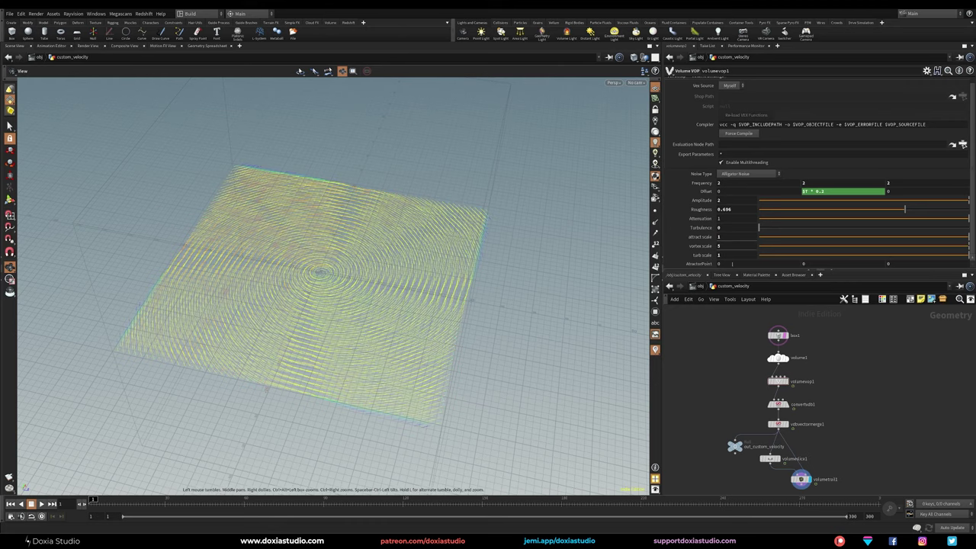
# - Test the vortex with the AtractorPoint's X value at 10, and return it to 0
pyautogui.doubleClick(724, 265)
pyautogui.write('10')
pyautogui.press('Return')
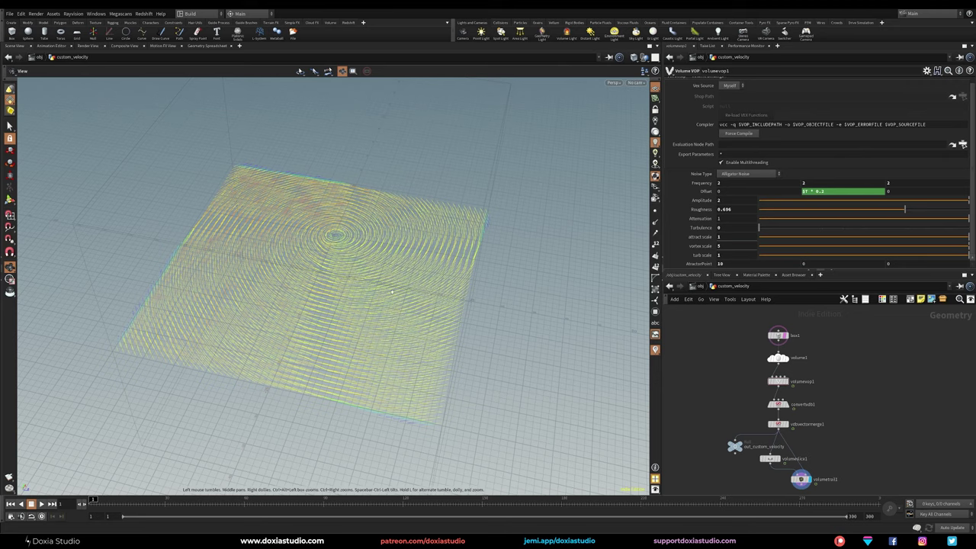
pyautogui.moveTo(737, 265); pyautogui.dragTo(699, 266)
pyautogui.write('0')
pyautogui.press('Return')
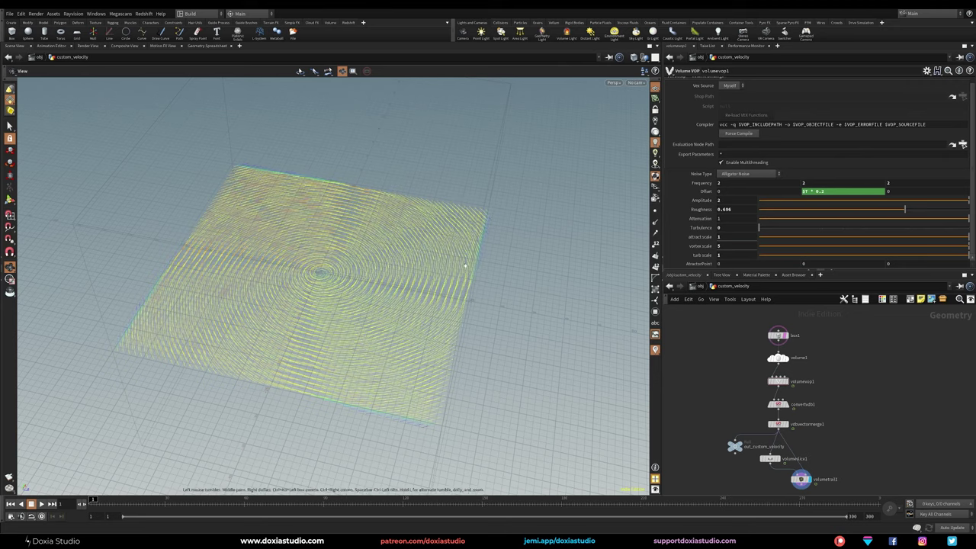
# - Set the Volume VOP's turb scale, vortex scale and attract scale to 0
pyautogui.moveTo(343, 298); pyautogui.dragTo(390, 333)
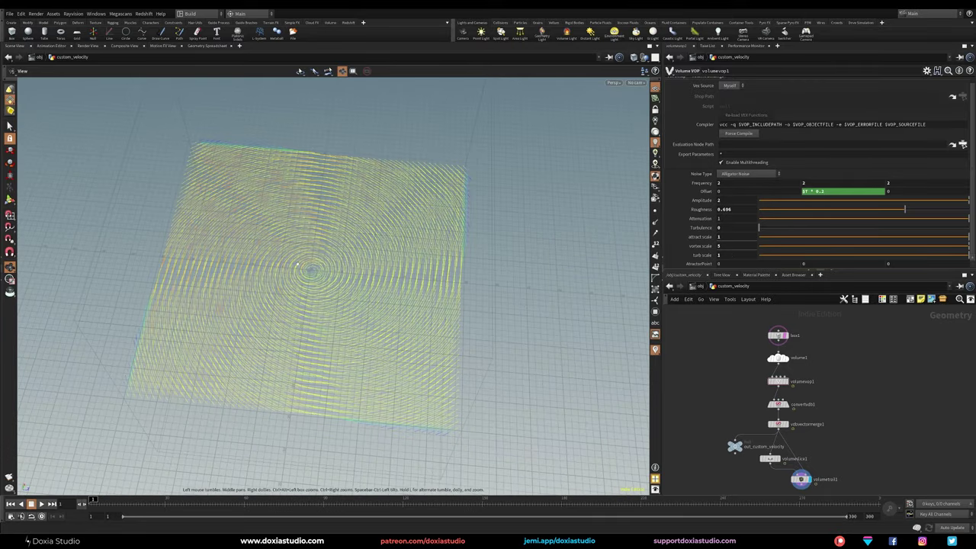
pyautogui.click(736, 174)
pyautogui.click(706, 336)
pyautogui.doubleClick(729, 256)
pyautogui.write('0')
pyautogui.press('Return')
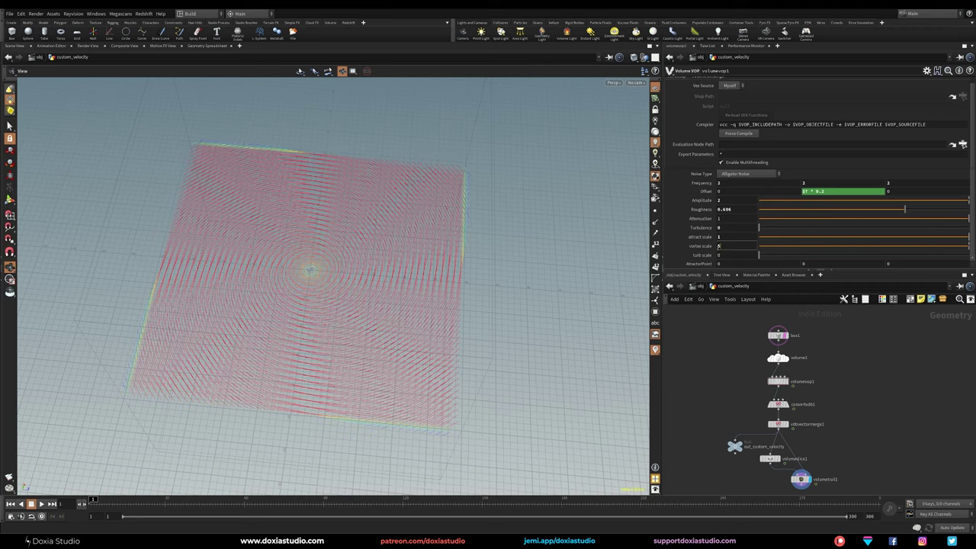
pyautogui.doubleClick(731, 248)
pyautogui.hotkey('shift', 'Tab')
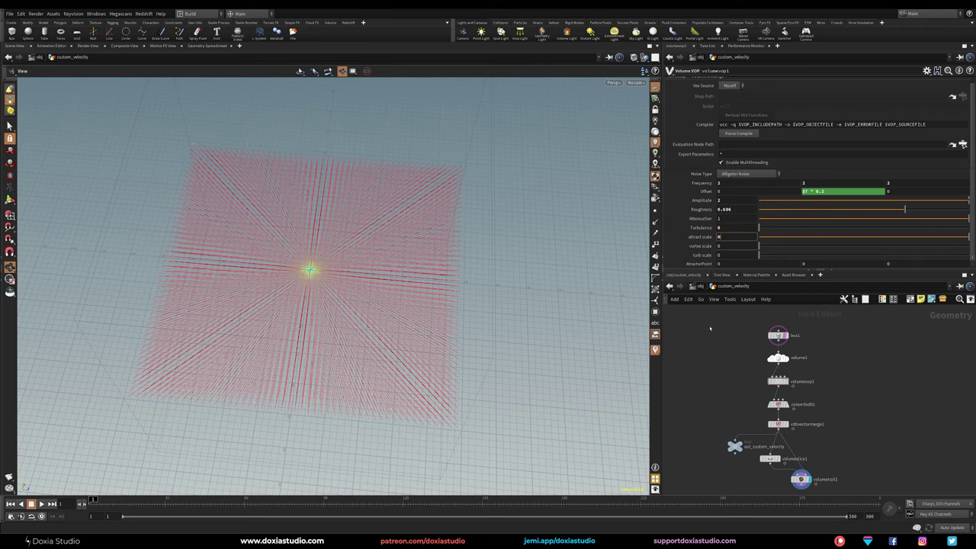
pyautogui.press('Return')
# - Try turbulence values of 1 and 4, settle on 2, and set the turb scale to 1
pyautogui.doubleClick(719, 228)
pyautogui.write('1')
pyautogui.press('Return')
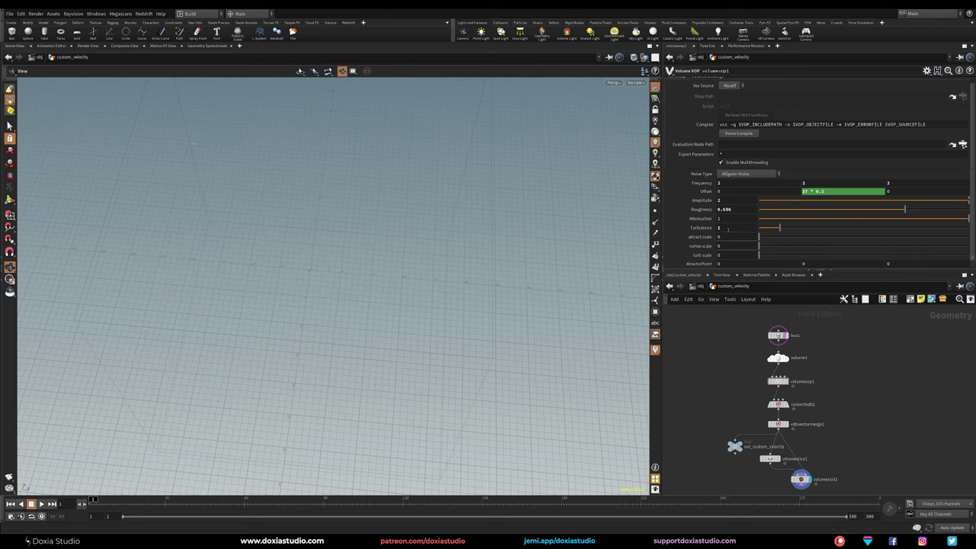
pyautogui.click(727, 228)
pyautogui.write('4')
pyautogui.press('Return')
pyautogui.click(721, 226)
pyautogui.write('2')
pyautogui.press('Return')
pyautogui.click(721, 255)
pyautogui.write('1')
pyautogui.press('Return')
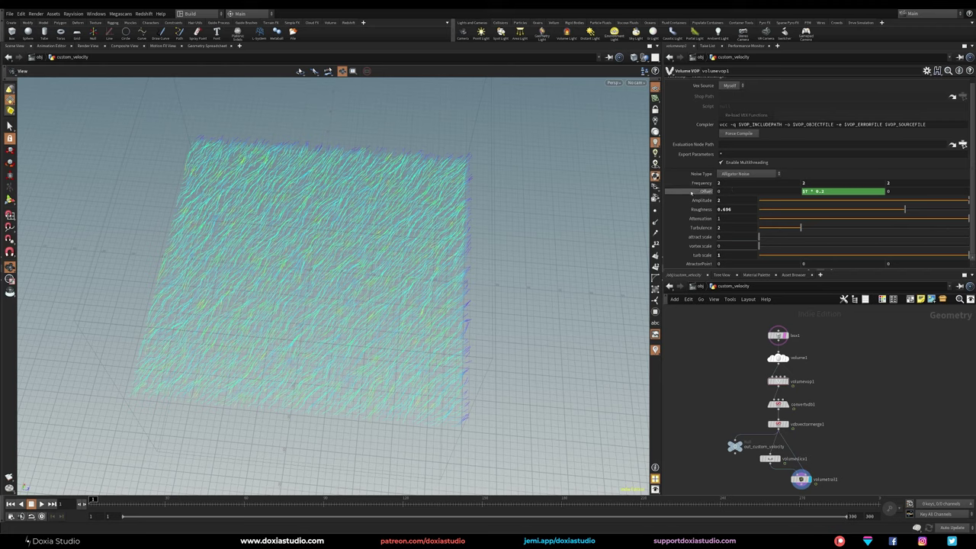
pyautogui.click(747, 174)
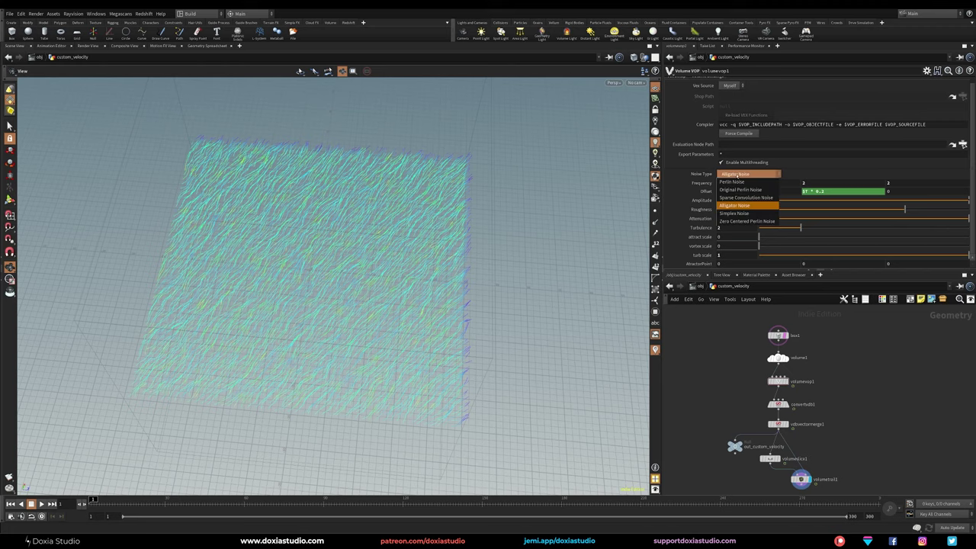
pyautogui.click(403, 310)
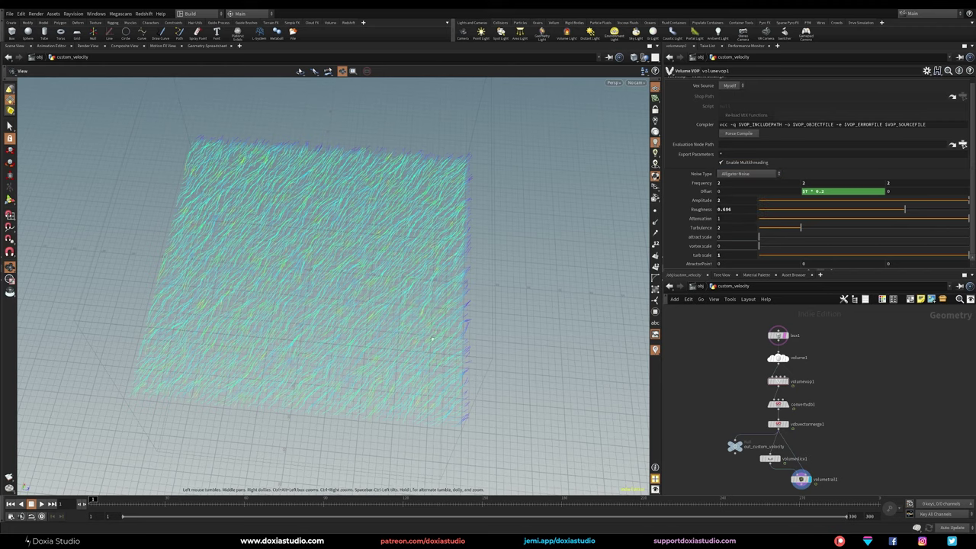
pyautogui.moveTo(403, 309); pyautogui.dragTo(386, 293)
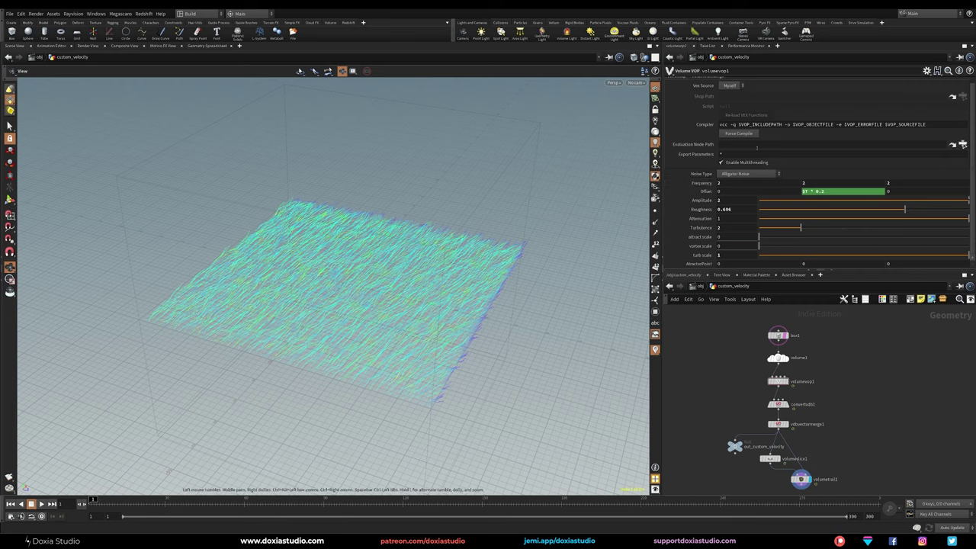
pyautogui.click(752, 173)
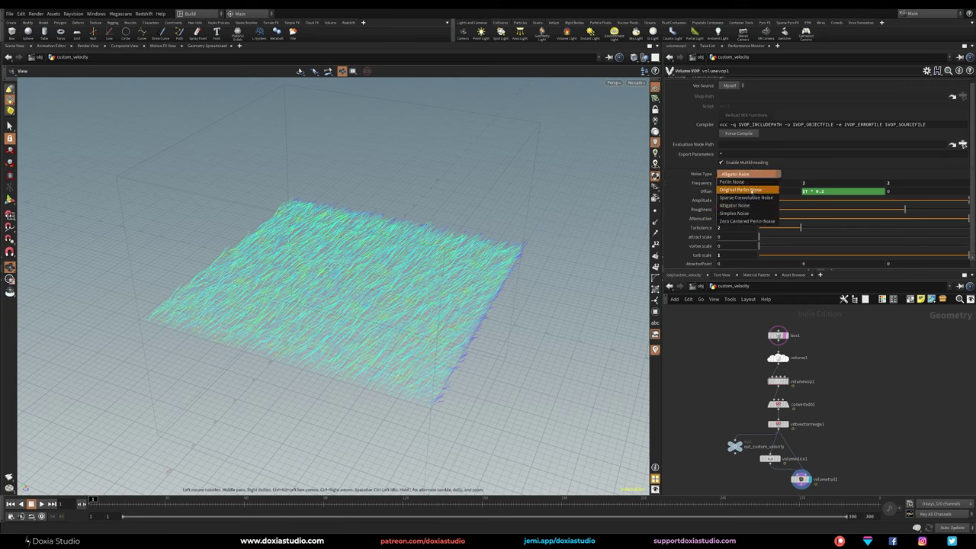
pyautogui.click(714, 335)
pyautogui.moveTo(404, 253); pyautogui.dragTo(482, 311)
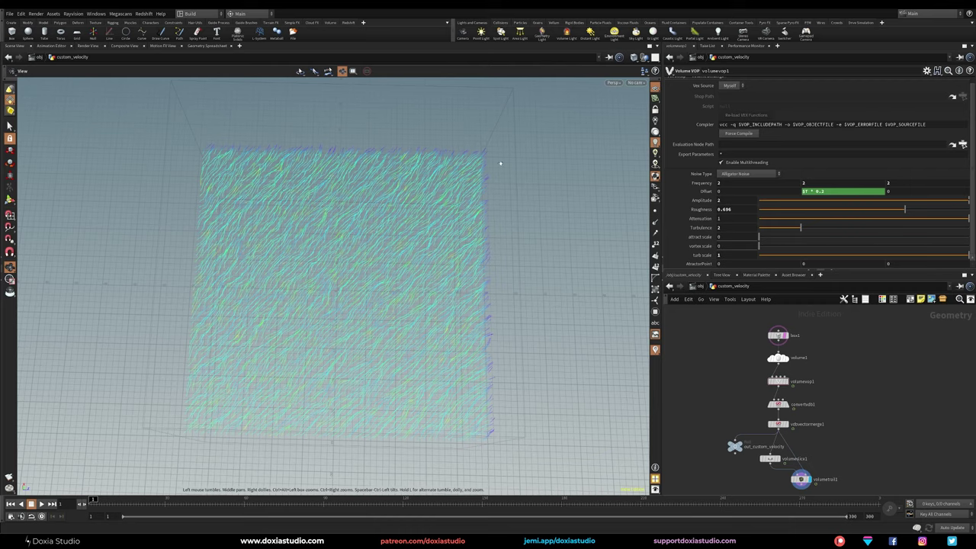
# - Try Original Perlin Noise and Perlin Noise as the Volume VOP's noise type, and return to Original Perlin Noise
pyautogui.click(737, 174)
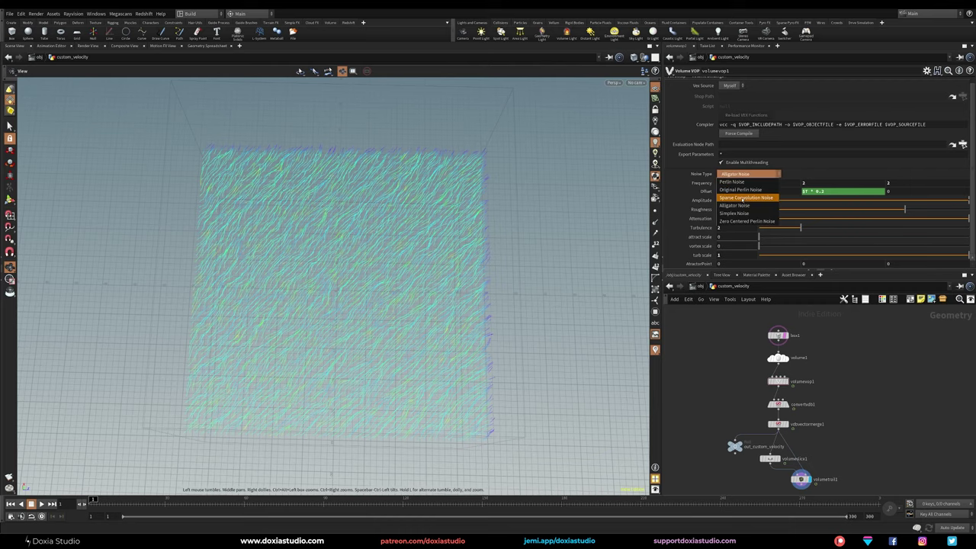
pyautogui.click(741, 189)
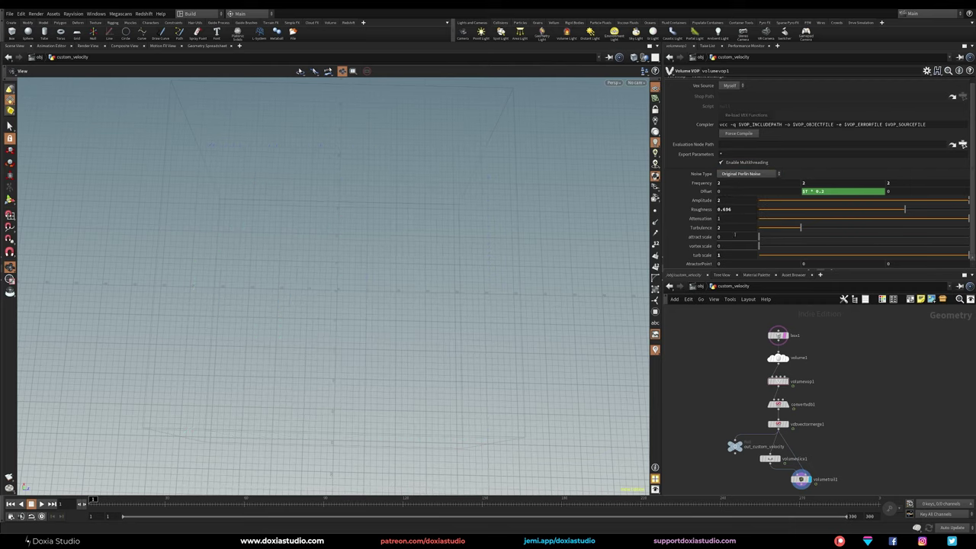
pyautogui.click(737, 174)
pyautogui.click(739, 182)
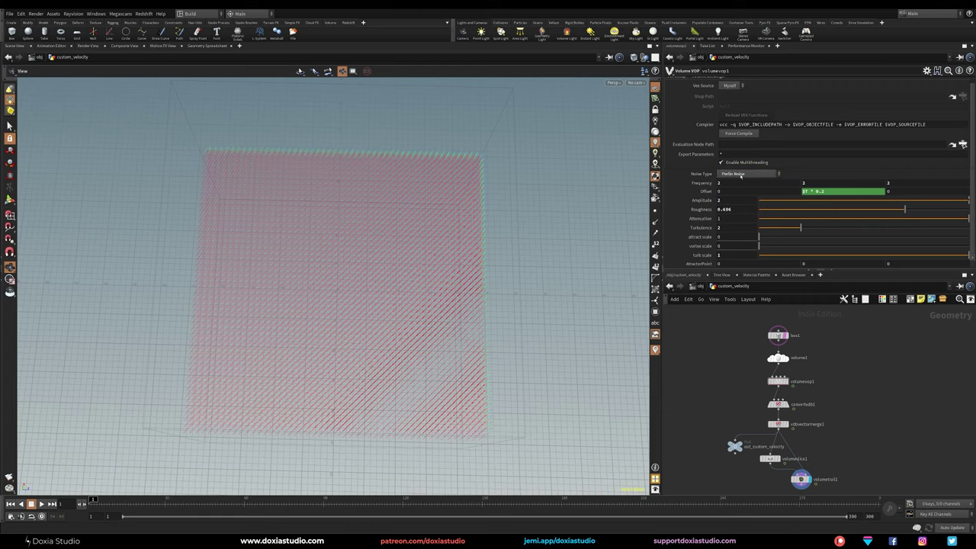
pyautogui.click(739, 174)
pyautogui.click(738, 191)
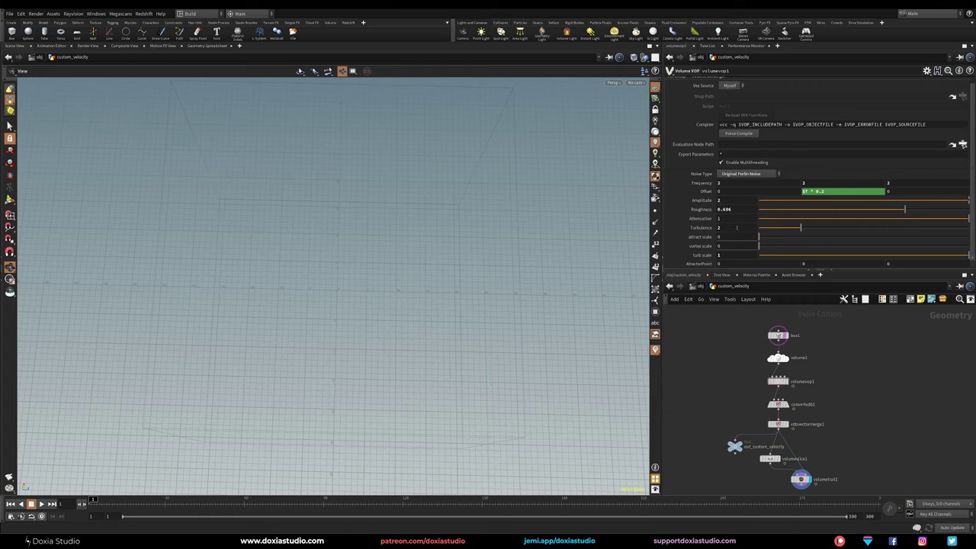
# - Set the Volume VOP's noise amplitude to 4 and its turbulence to 3
pyautogui.moveTo(726, 200); pyautogui.dragTo(710, 201)
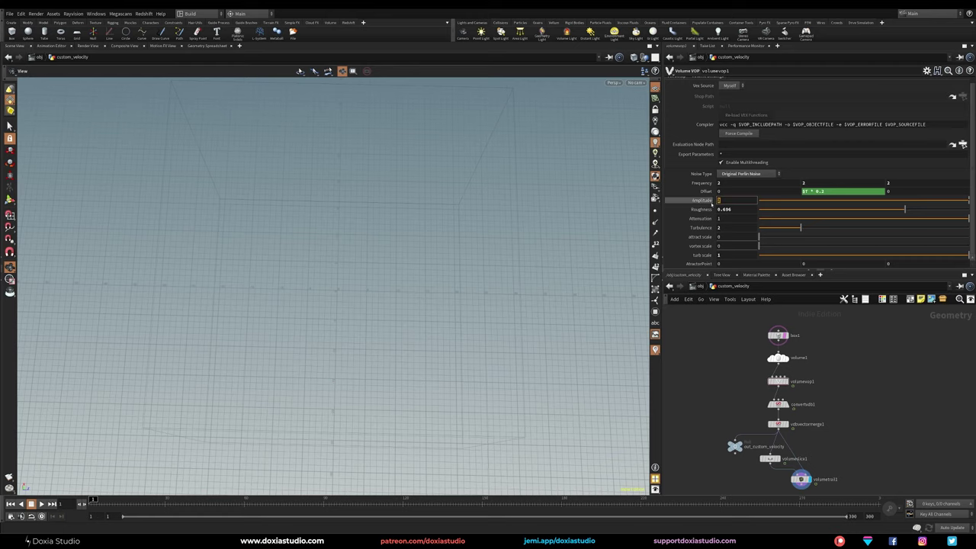
pyautogui.write('4')
pyautogui.press('Return')
pyautogui.moveTo(396, 298); pyautogui.dragTo(549, 219)
pyautogui.moveTo(797, 226); pyautogui.dragTo(821, 227)
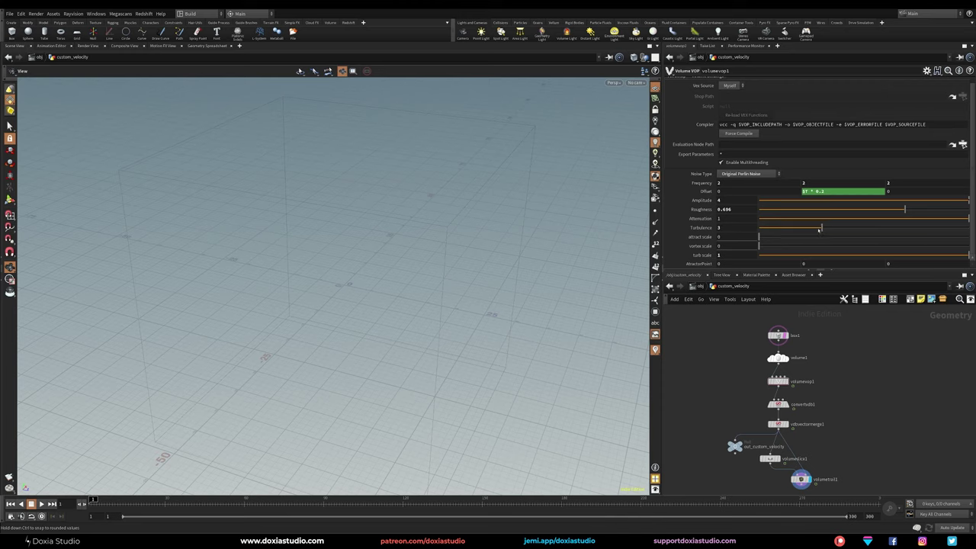
# - Try Simplex, Alligator and Zero Centered Perlin Noise on the Volume VOP, and settle on Sparse Convolution Noise
pyautogui.click(747, 174)
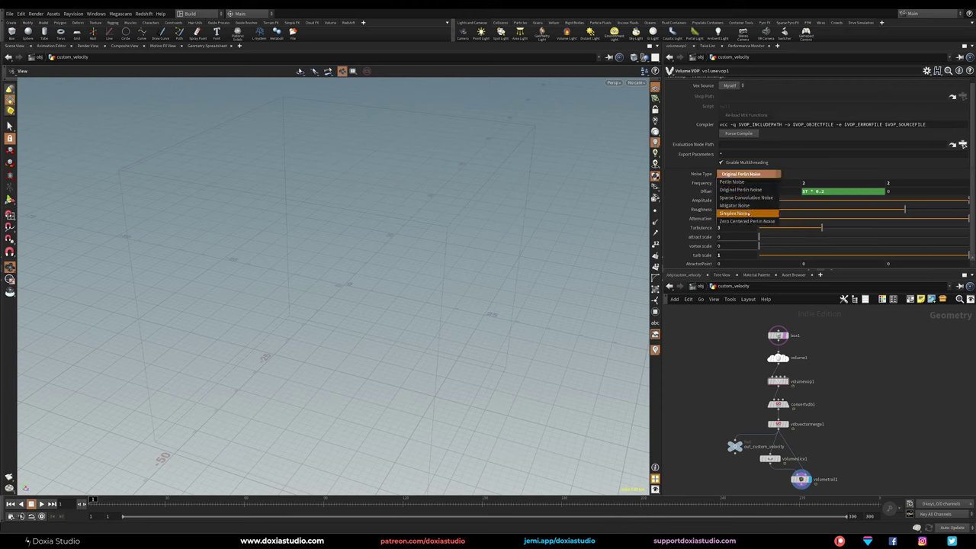
pyautogui.click(742, 212)
pyautogui.click(743, 173)
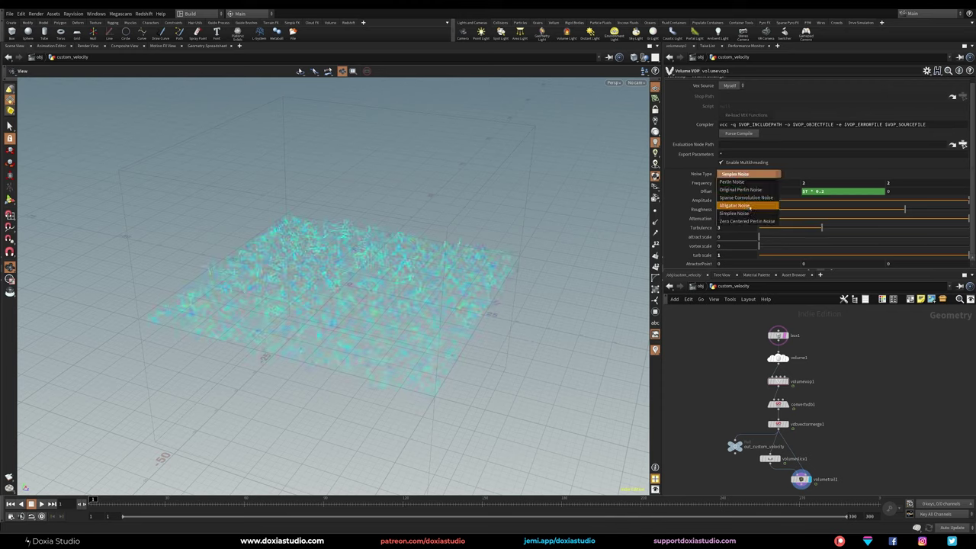
pyautogui.click(736, 205)
pyautogui.click(744, 174)
pyautogui.click(743, 221)
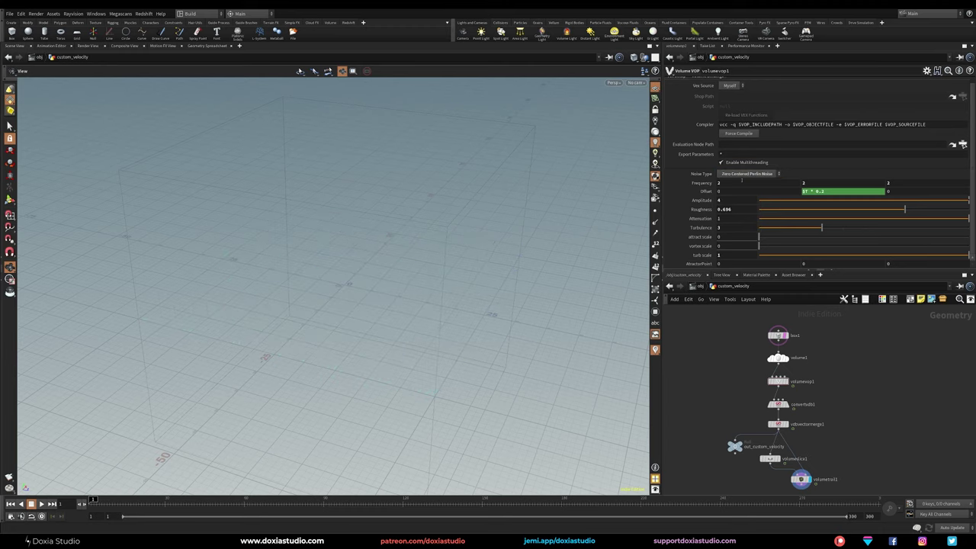
pyautogui.click(743, 174)
pyautogui.click(746, 197)
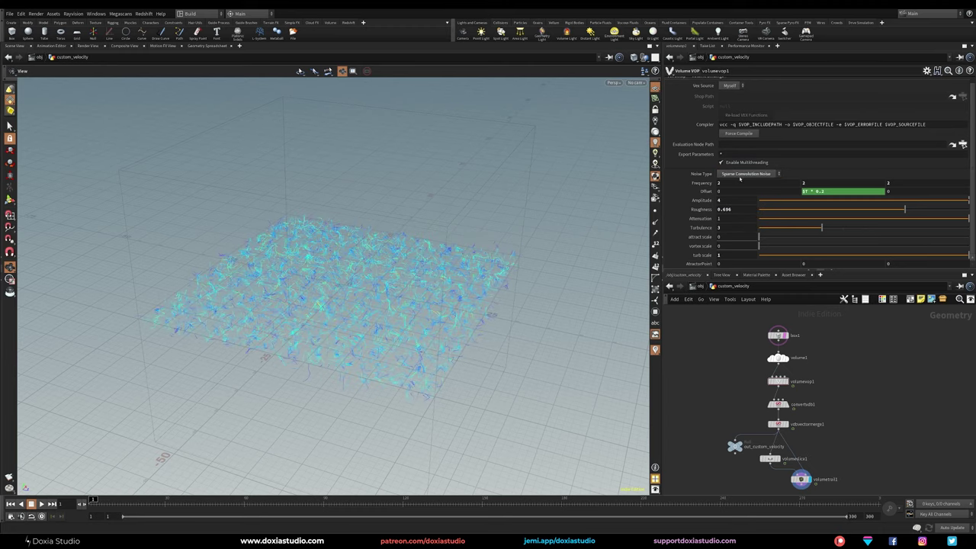
pyautogui.moveTo(396, 296); pyautogui.dragTo(534, 254)
pyautogui.moveTo(401, 321); pyautogui.dragTo(513, 311)
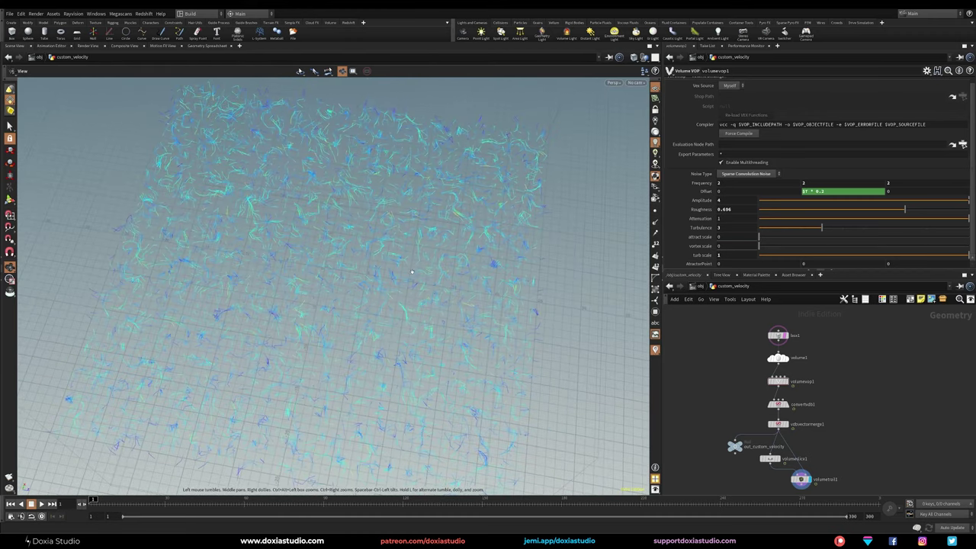
pyautogui.moveTo(411, 272); pyautogui.dragTo(294, 365)
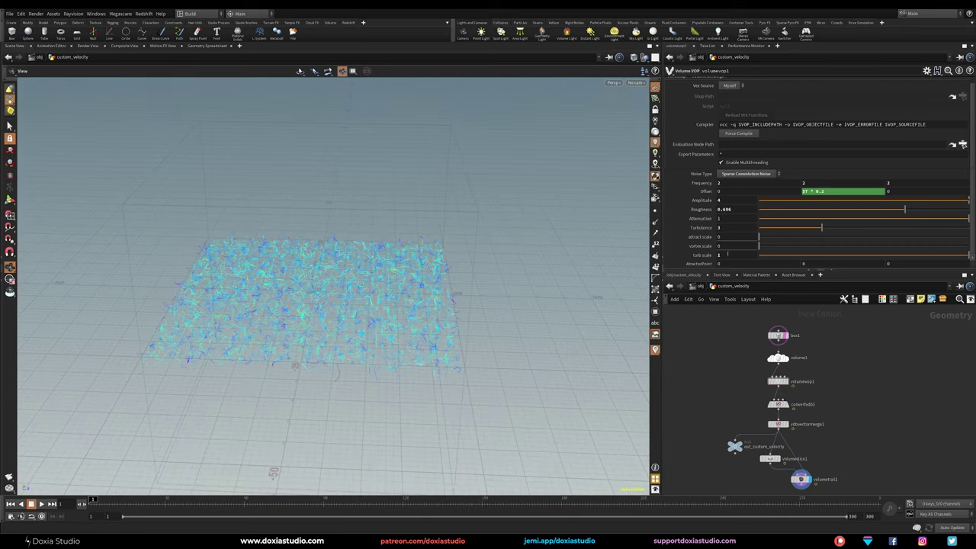
# - Try a turb scale of 2 on the Volume VOP and return it to 1
pyautogui.doubleClick(728, 254)
pyautogui.write('2')
pyautogui.press('Return')
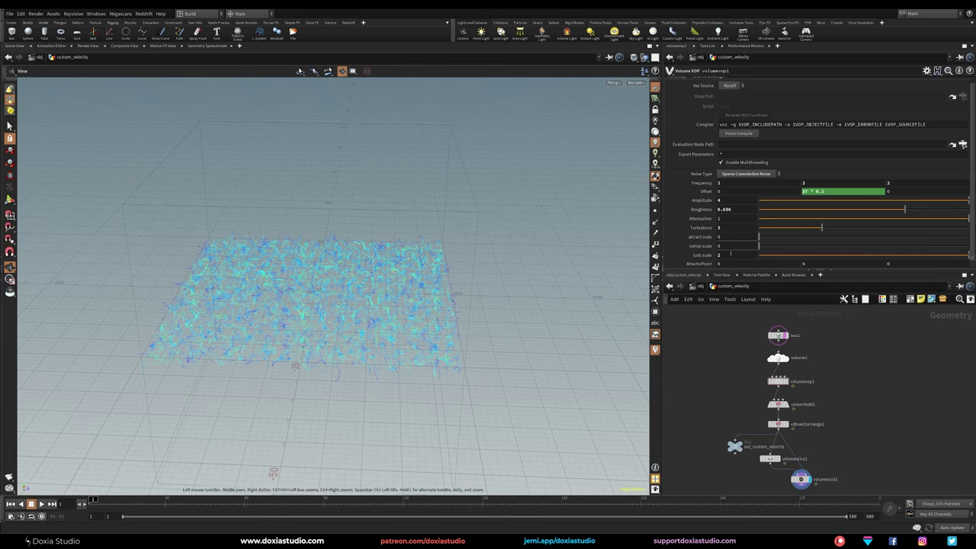
pyautogui.scroll(-1, 730, 255)
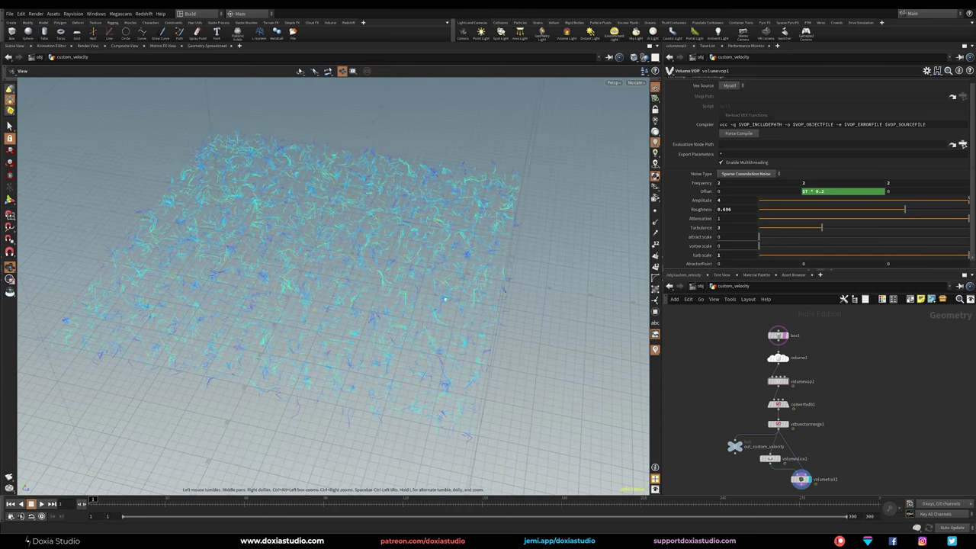
# - Set the Volume VOP's vortex scale and attract scale to 1
pyautogui.click(727, 246)
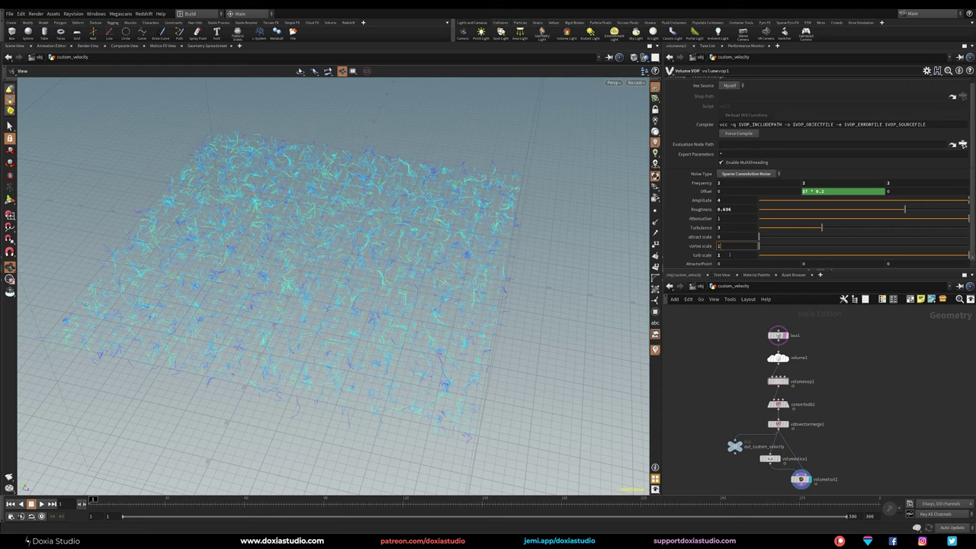
pyautogui.write('1')
pyautogui.press('Return')
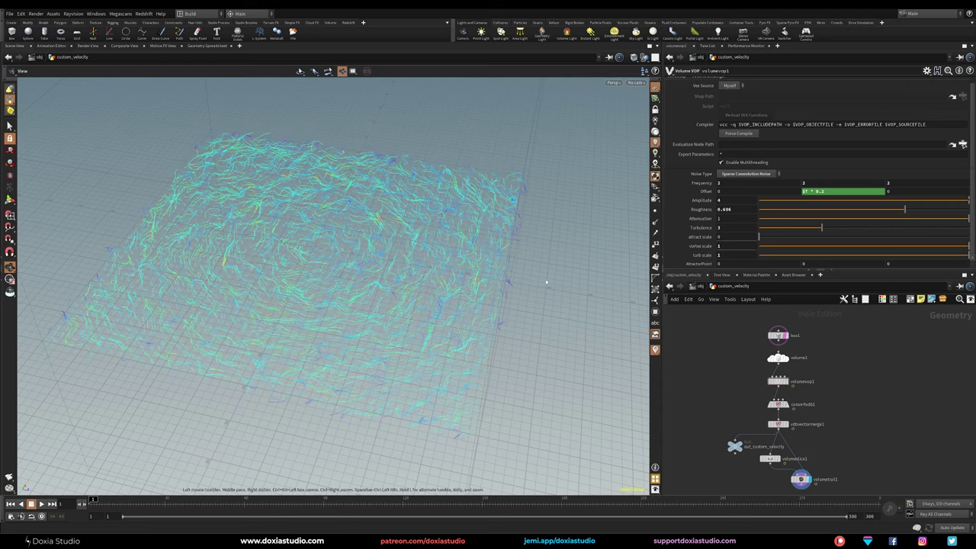
pyautogui.click(727, 237)
pyautogui.press('Return')
pyautogui.moveTo(360, 276)
pyautogui.mouseDown()
pyautogui.moveTo(352, 344)
pyautogui.moveTo(354, 240)
pyautogui.moveTo(359, 281)
pyautogui.mouseUp()
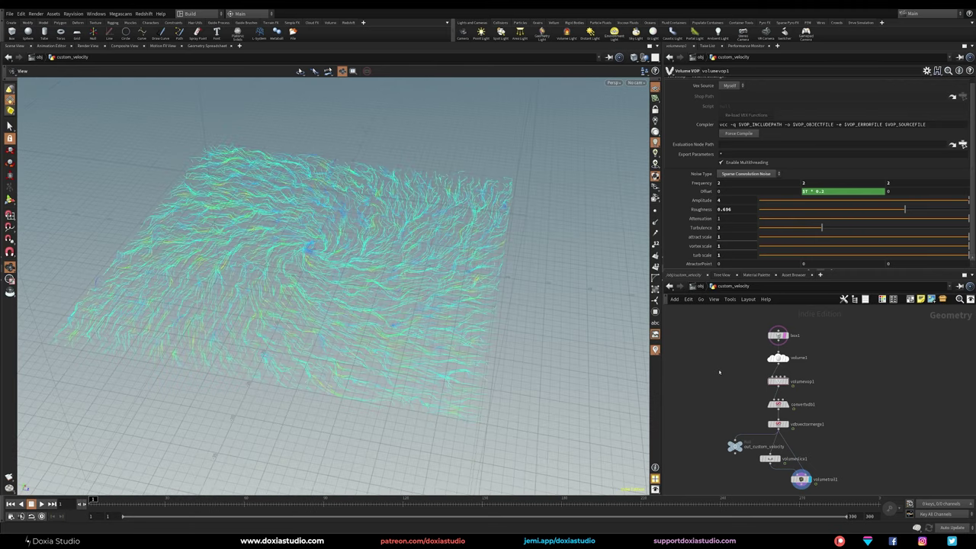
# - Add a Geometry node at object level above custom_velocity and name it Char
pyautogui.press('u')
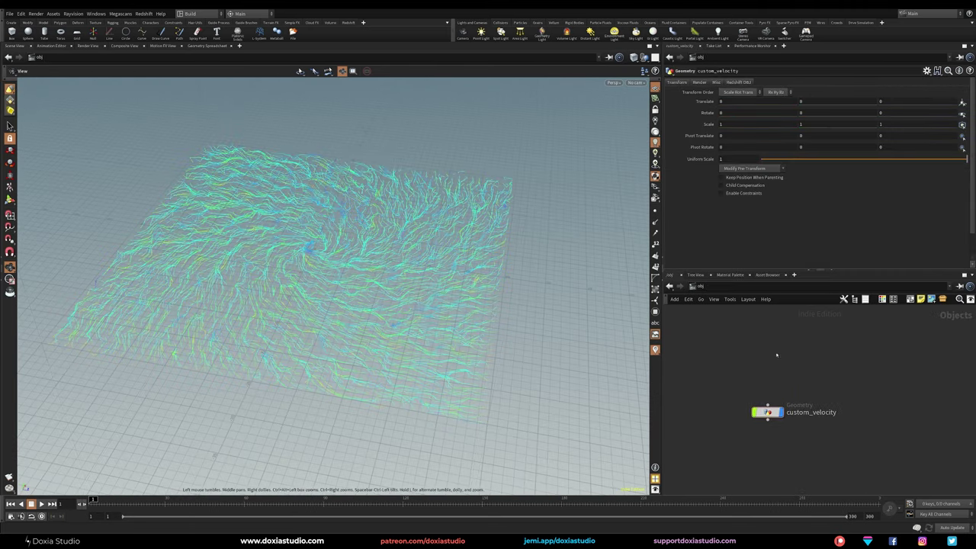
pyautogui.press('Tab')
pyautogui.moveTo(768, 358)
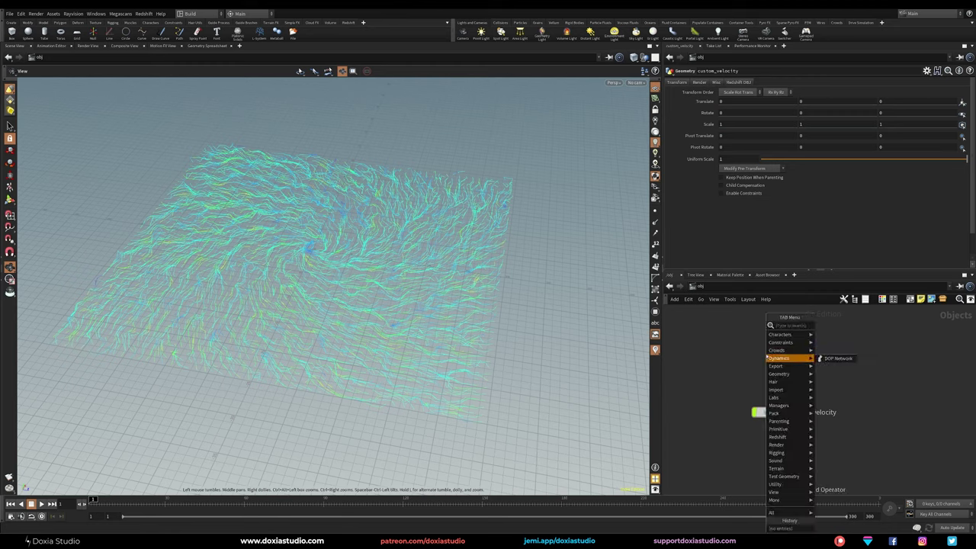
pyautogui.write('geo')
pyautogui.press('Return')
pyautogui.click(767, 342)
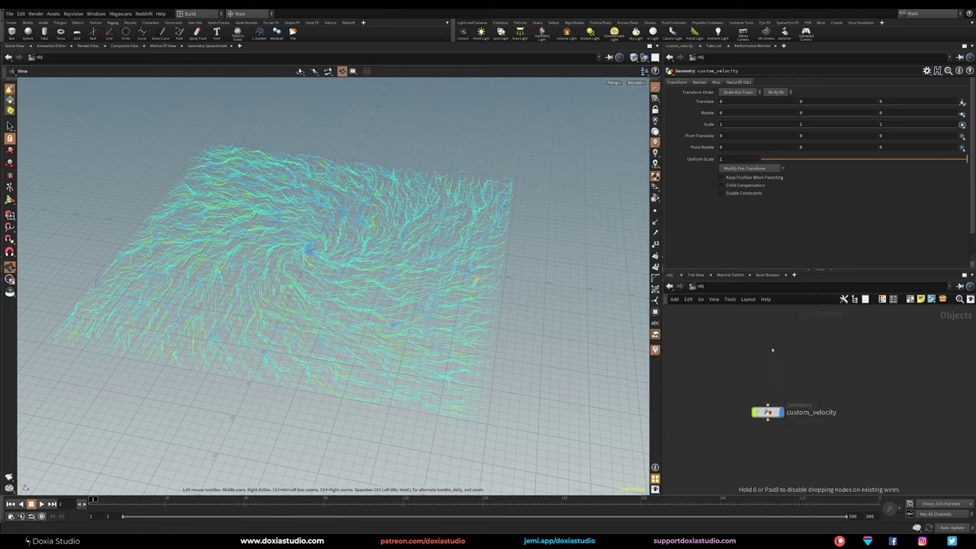
pyautogui.click(790, 343)
pyautogui.write('C')
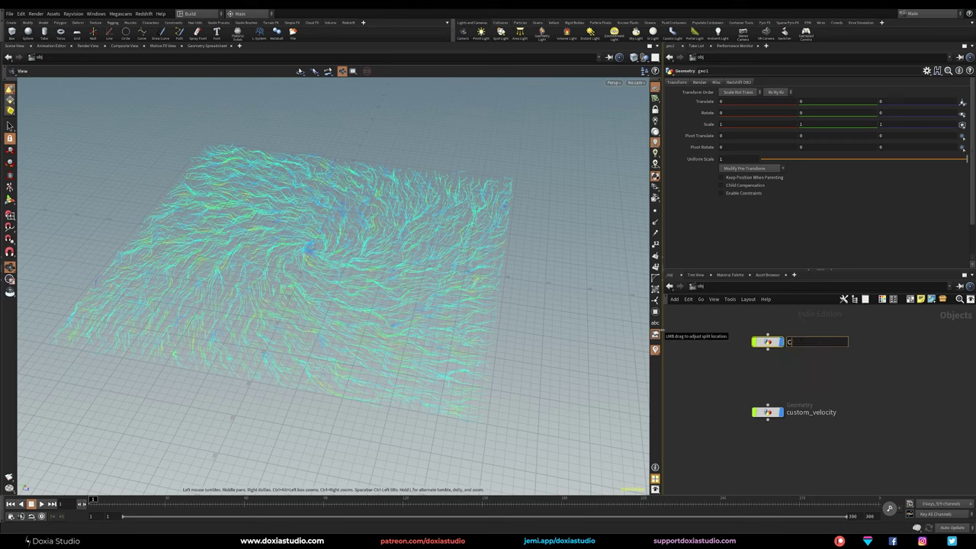
pyautogui.write('har')
pyautogui.press('Return')
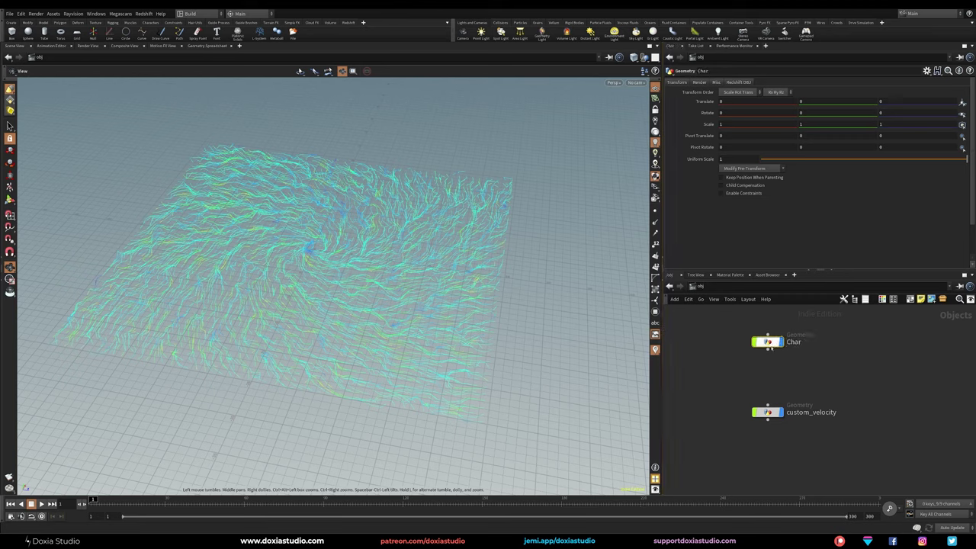
# - Go inside the Char geometry and search the available nodes for fbx
pyautogui.doubleClick(768, 341)
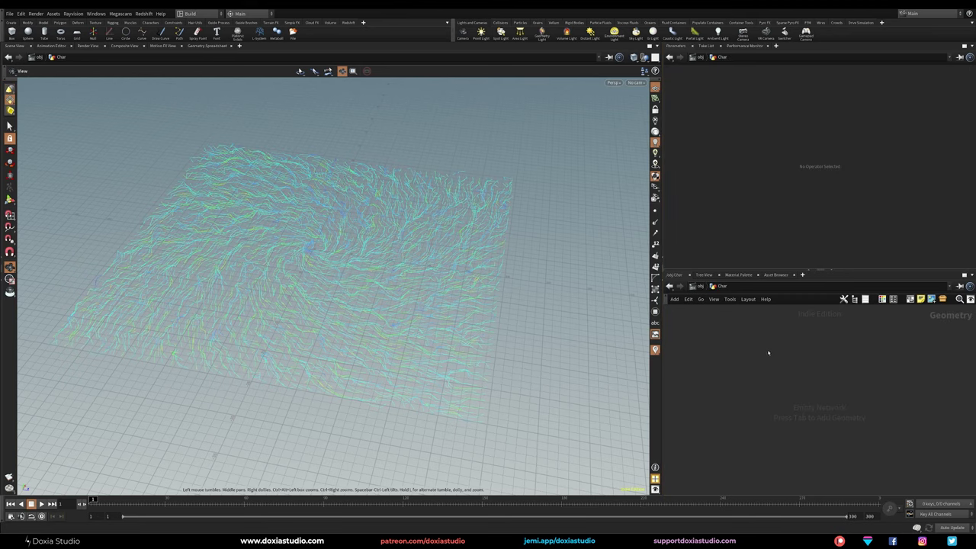
pyautogui.press('Tab')
pyautogui.write('fbx')
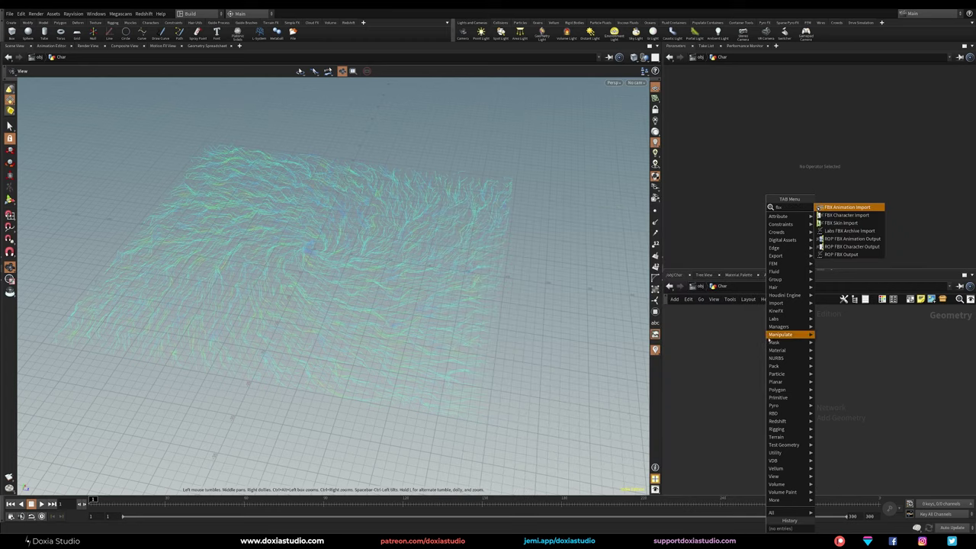
pyautogui.press('Escape')
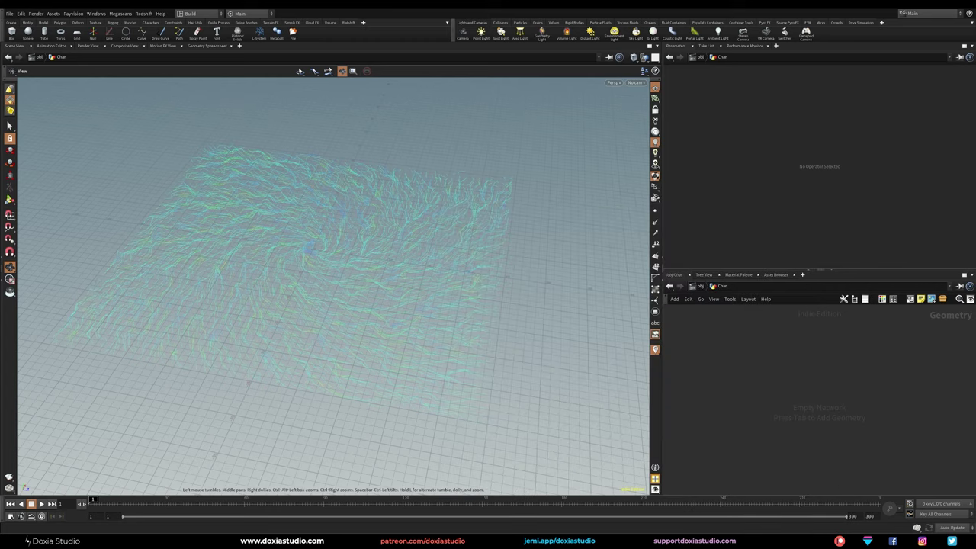
# - Switch to the other Houdini scene containing the Character geometry and open its node network
pyautogui.moveTo(219, 541)
pyautogui.click(350, 505)
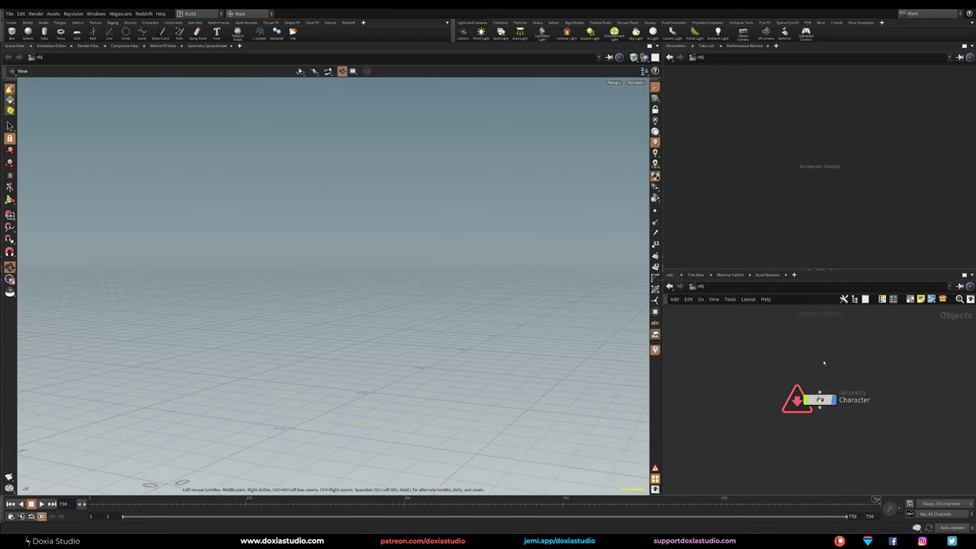
pyautogui.moveTo(817, 401); pyautogui.dragTo(774, 378)
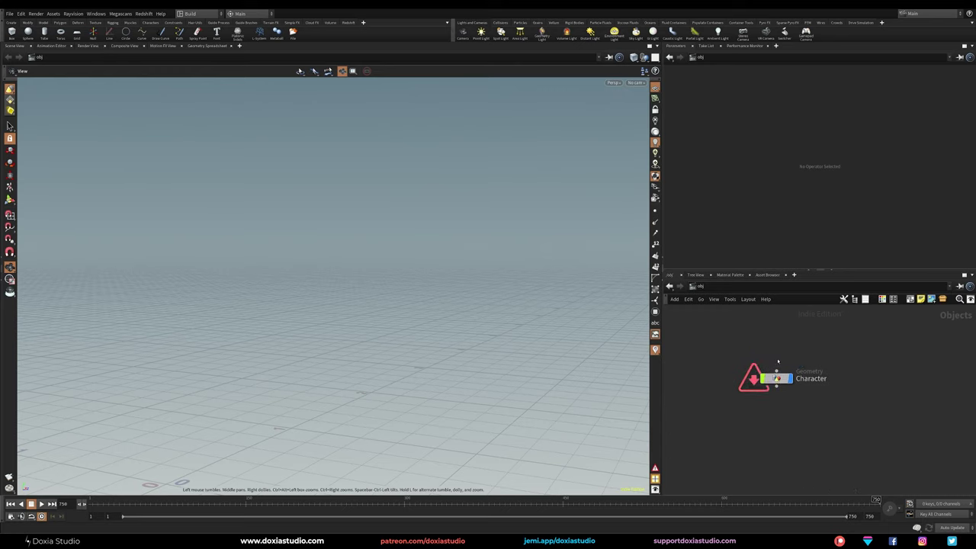
pyautogui.doubleClick(775, 378)
# - Examine the chain of motion clip, sequence and locomotion nodes in the Character network
pyautogui.scroll(3, 763, 446)
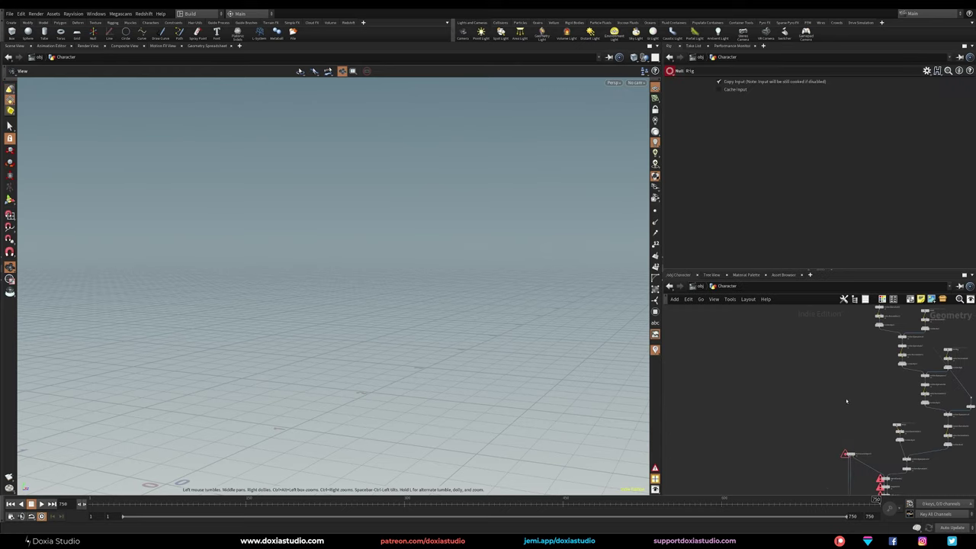
pyautogui.moveTo(846, 401); pyautogui.dragTo(711, 452, button='middle')
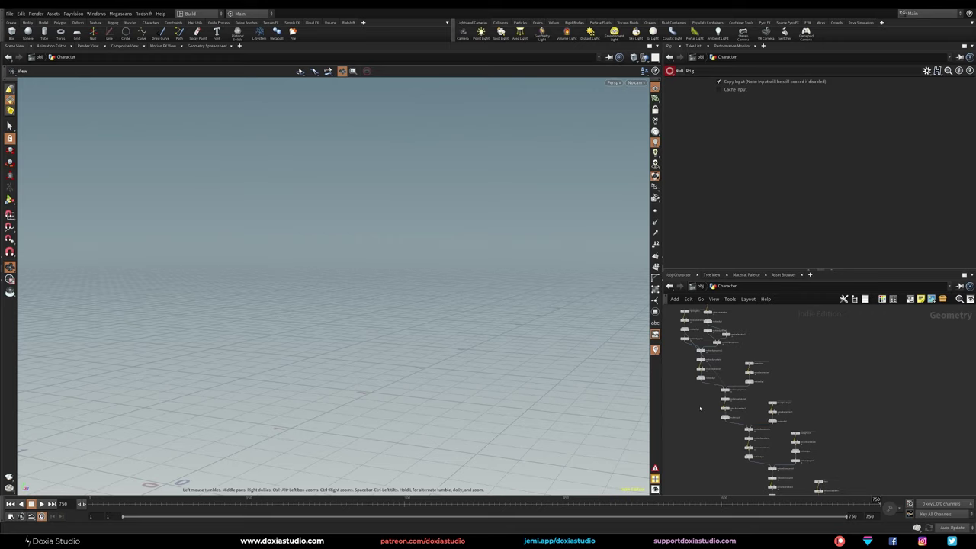
pyautogui.moveTo(700, 408); pyautogui.dragTo(724, 464, button='middle')
pyautogui.scroll(3, 790, 373)
pyautogui.moveTo(737, 396); pyautogui.dragTo(799, 315, button='middle')
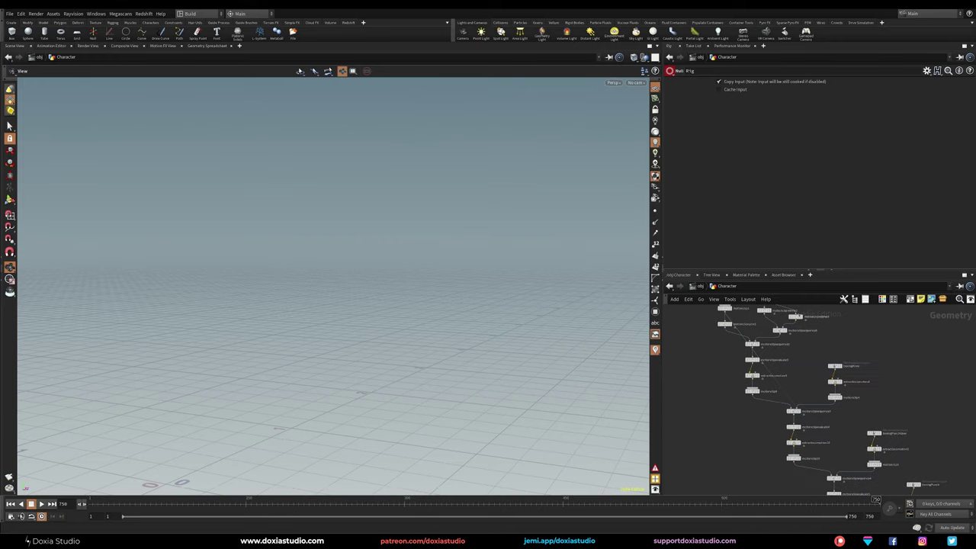
pyautogui.moveTo(735, 465); pyautogui.dragTo(725, 354, button='middle')
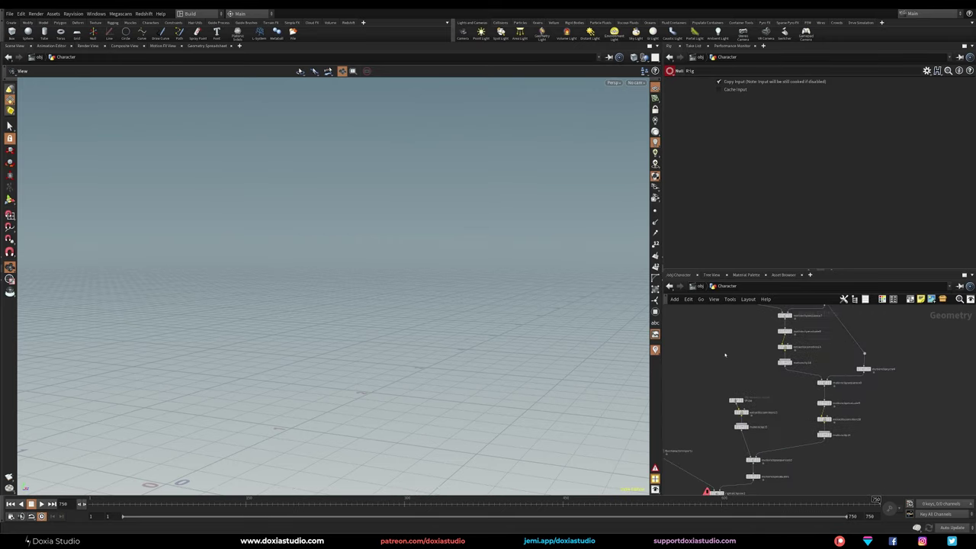
pyautogui.moveTo(709, 441); pyautogui.dragTo(760, 348, button='middle')
pyautogui.scroll(-2, 793, 354)
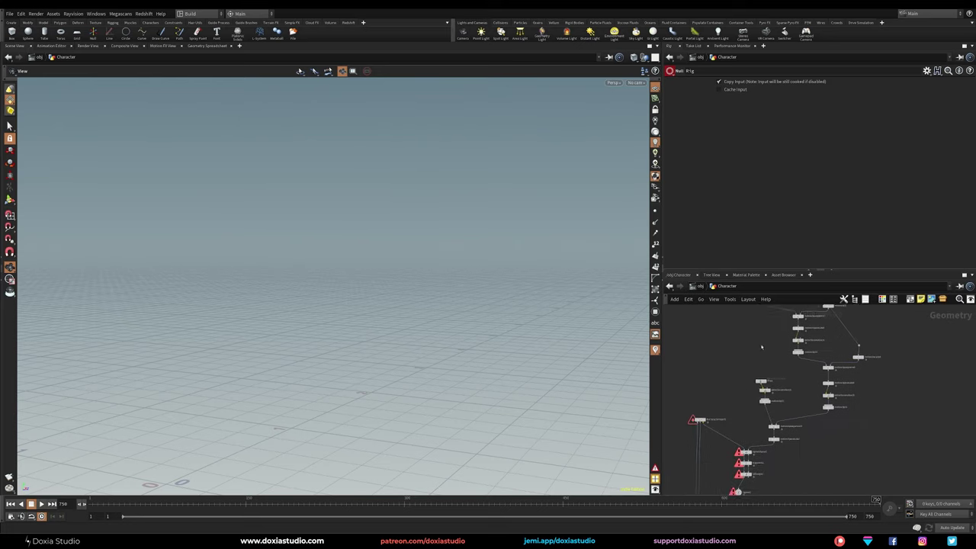
pyautogui.scroll(3, 898, 399)
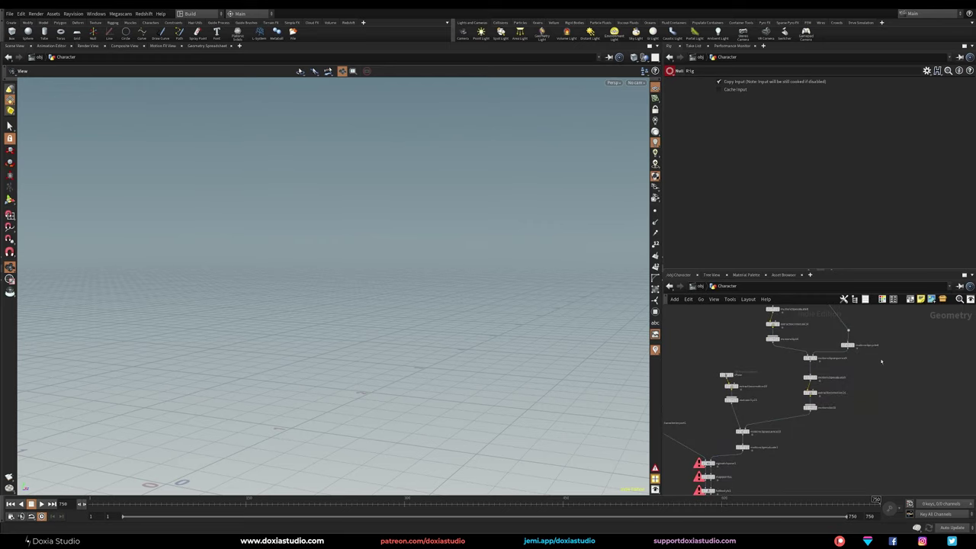
pyautogui.scroll(4, 807, 444)
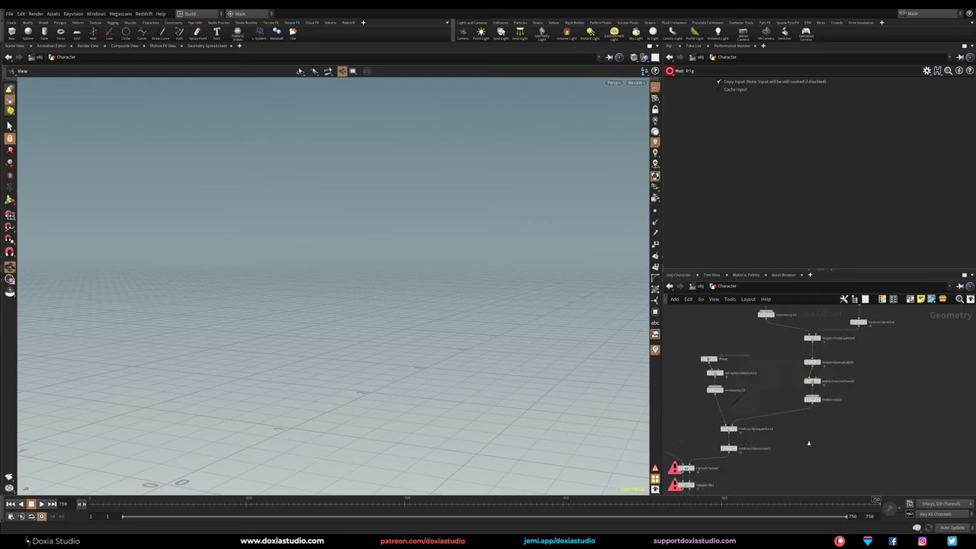
pyautogui.moveTo(807, 444); pyautogui.dragTo(892, 468, button='middle')
pyautogui.moveTo(842, 382); pyautogui.dragTo(875, 320, button='middle')
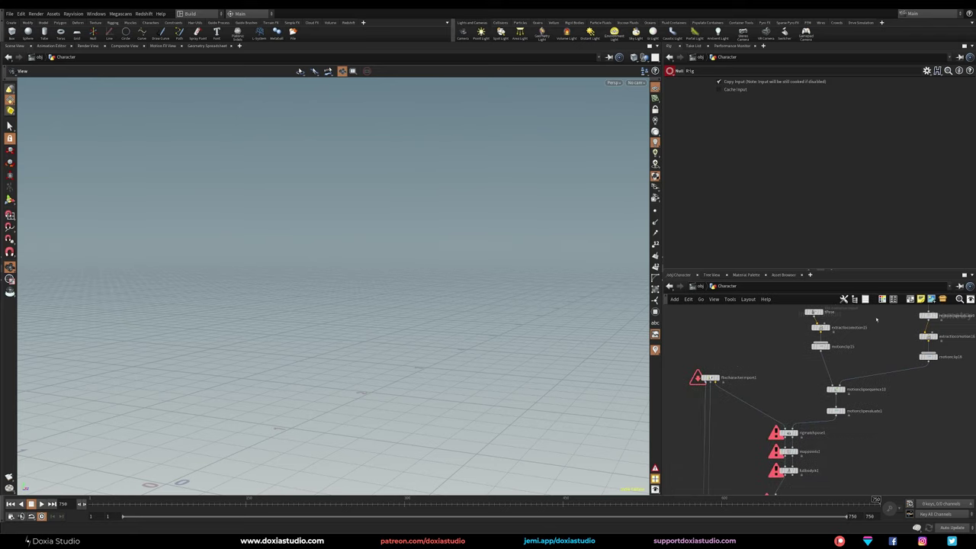
# - Inspect the settings of the FBX Character Import node and the Bone Deform node it feeds
pyautogui.click(708, 378)
pyautogui.moveTo(762, 354); pyautogui.dragTo(766, 334, button='middle')
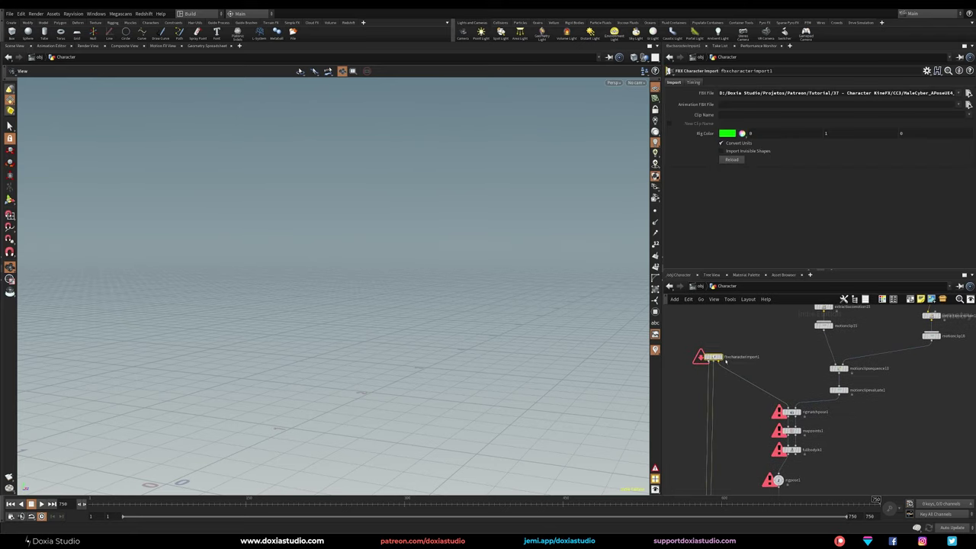
pyautogui.moveTo(757, 449); pyautogui.dragTo(750, 398, button='middle')
pyautogui.moveTo(725, 437); pyautogui.dragTo(707, 413)
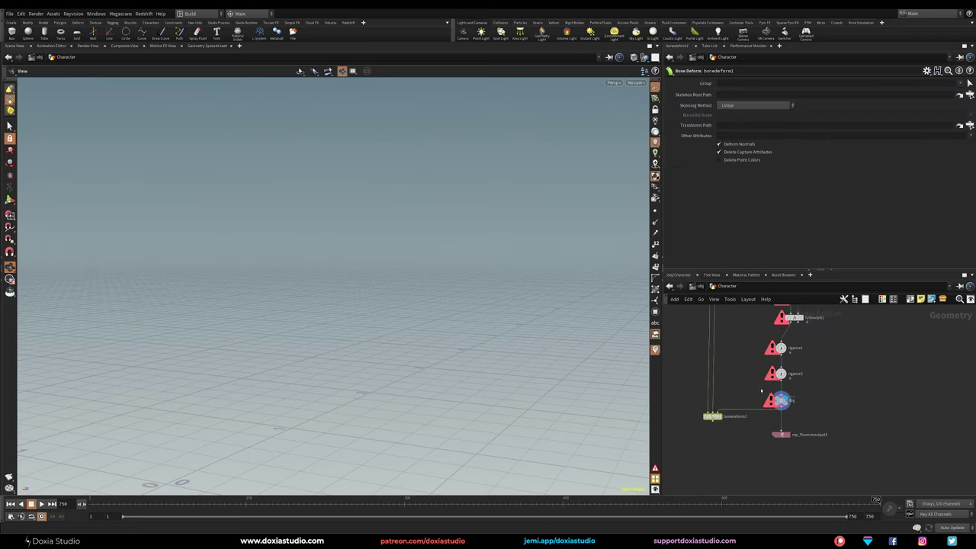
# - Inspect the source files of the tPose FBX Animation Import and the FBX Character Import nodes
pyautogui.moveTo(844, 361); pyautogui.dragTo(802, 453, button='middle')
pyautogui.moveTo(843, 405); pyautogui.dragTo(839, 453, button='middle')
pyautogui.scroll(-1, 848, 416)
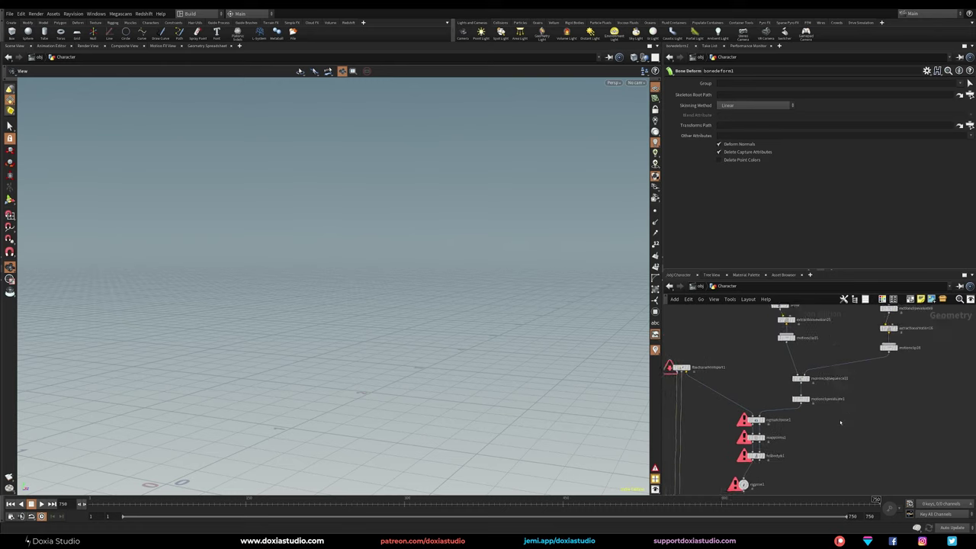
pyautogui.moveTo(868, 409); pyautogui.dragTo(801, 480, button='middle')
pyautogui.moveTo(786, 381); pyautogui.dragTo(835, 359, button='middle')
pyautogui.scroll(2, 808, 378)
pyautogui.click(753, 344)
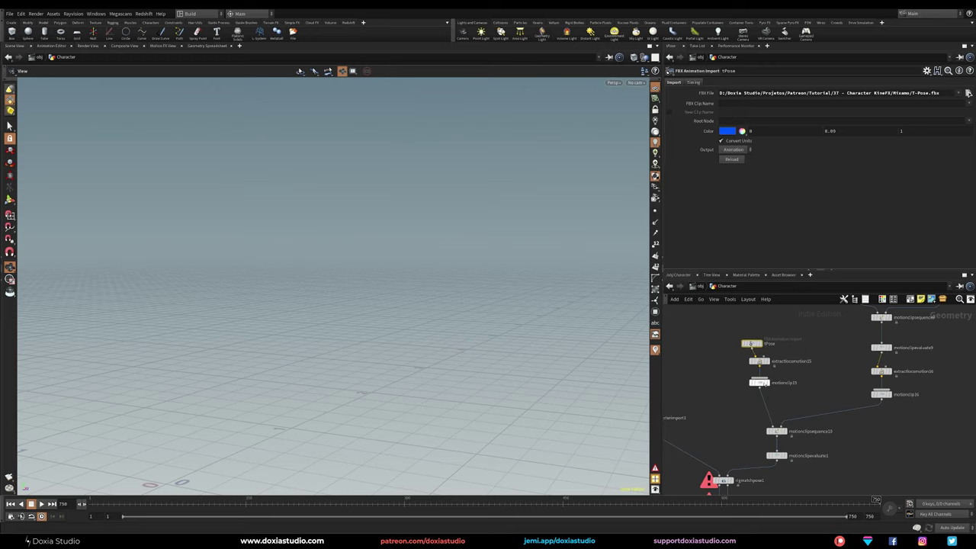
pyautogui.moveTo(728, 429); pyautogui.dragTo(797, 404, button='middle')
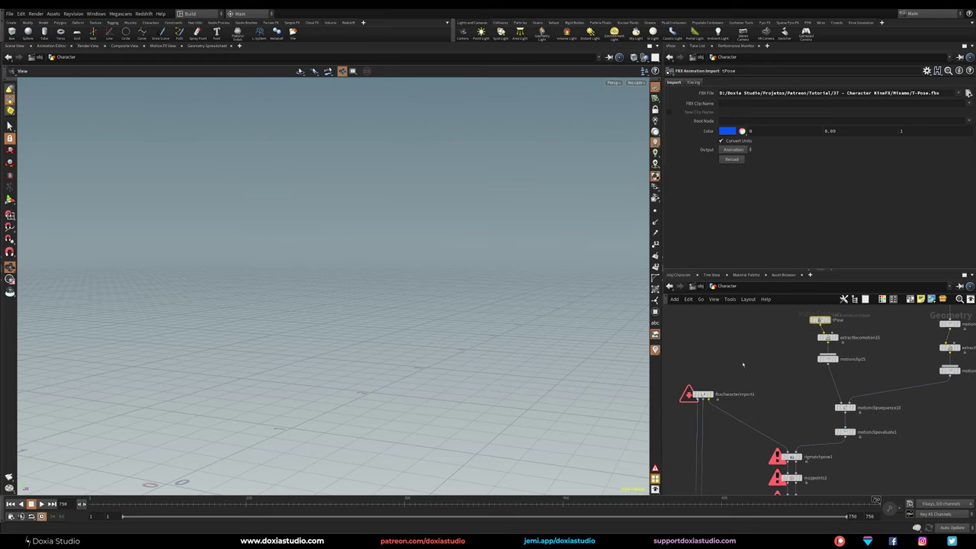
pyautogui.click(704, 394)
pyautogui.moveTo(760, 372); pyautogui.dragTo(714, 429, button='middle')
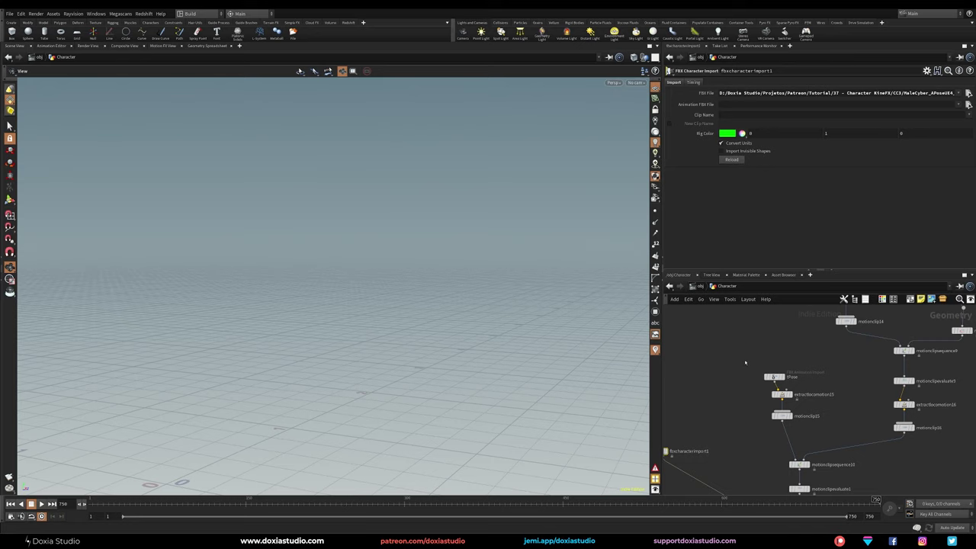
# - Inspect the tPose import, its locomotion and motion clip nodes, and the MotionClip Sequence node they feed
pyautogui.click(774, 377)
pyautogui.moveTo(856, 404); pyautogui.dragTo(809, 384, button='middle')
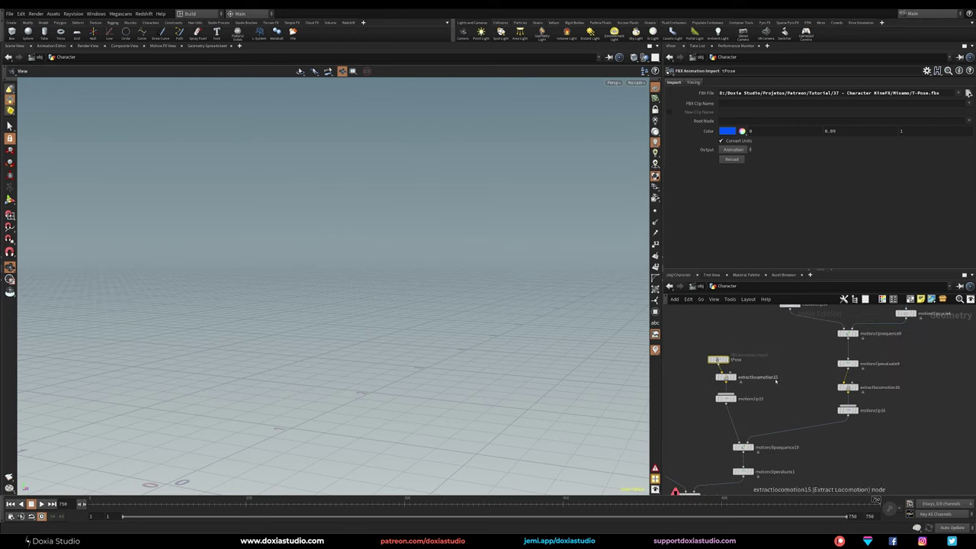
pyautogui.click(725, 398)
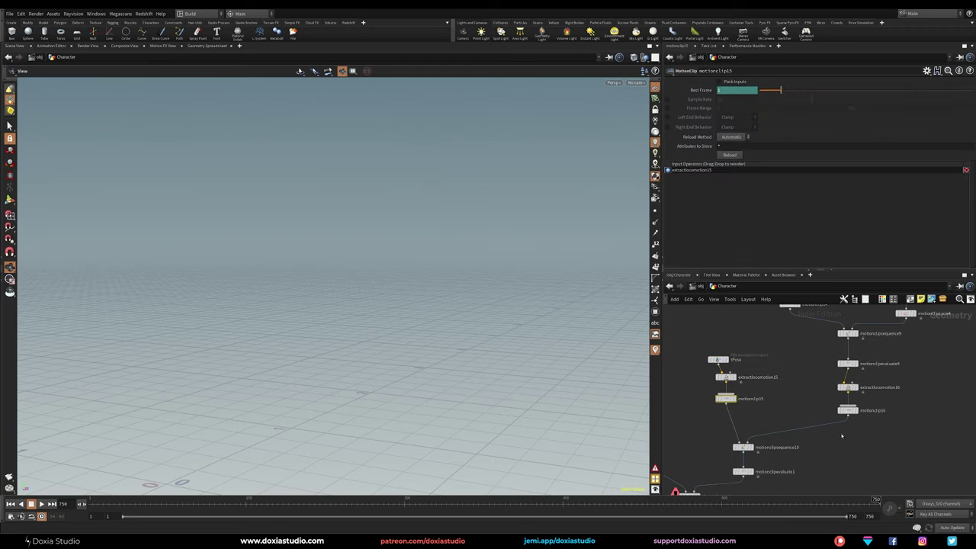
pyautogui.moveTo(757, 366); pyautogui.dragTo(716, 403)
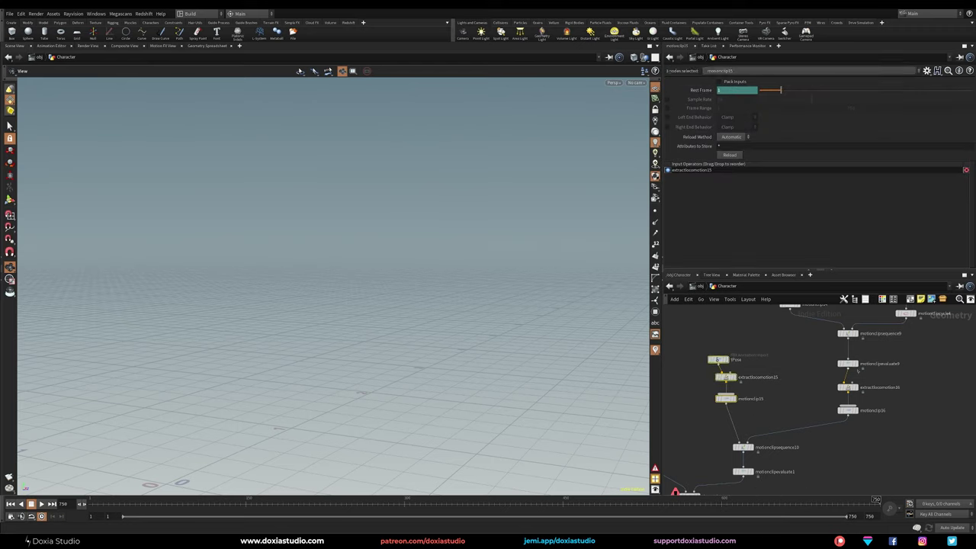
pyautogui.click(743, 446)
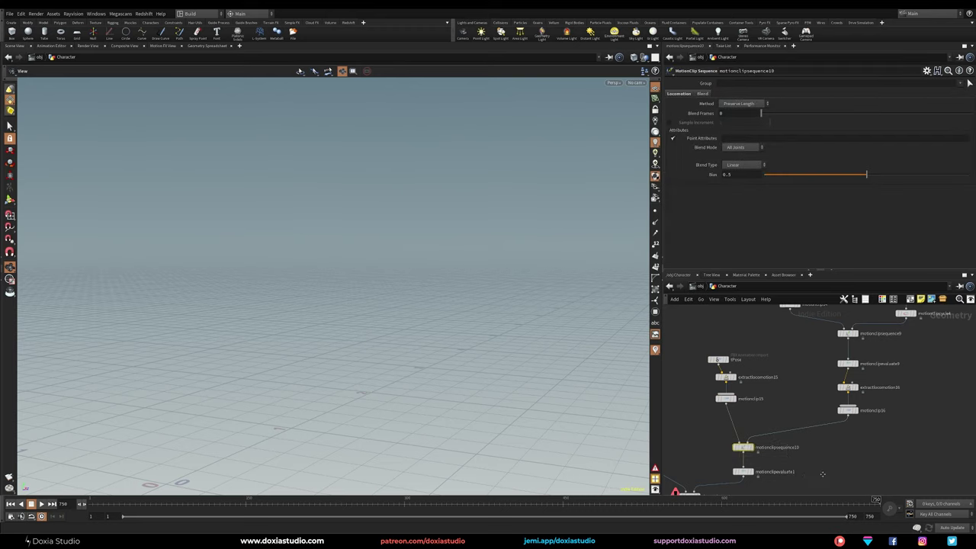
pyautogui.moveTo(752, 458); pyautogui.dragTo(758, 394, button='middle')
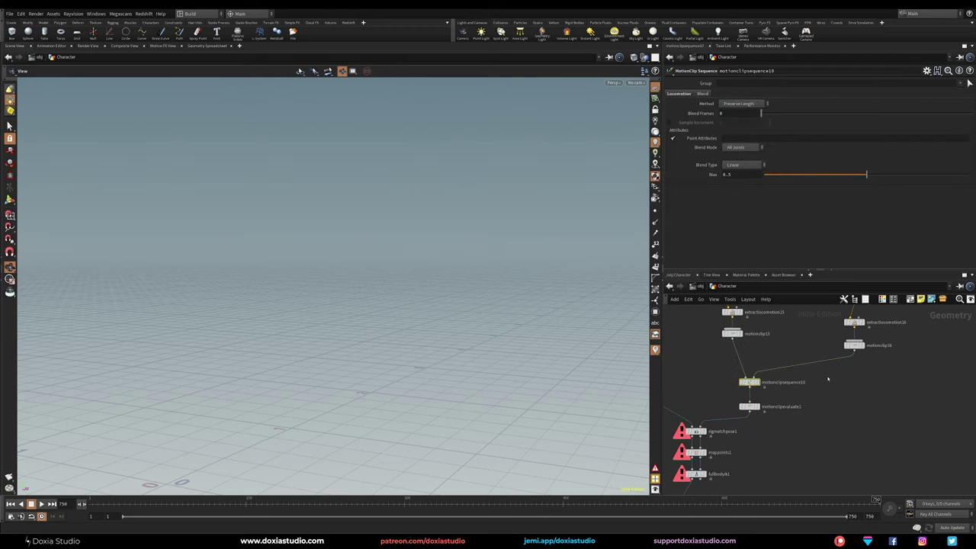
# - Inspect the settings of the motionclip16 node and the MotionClip Evaluate node below the final sequence
pyautogui.click(853, 345)
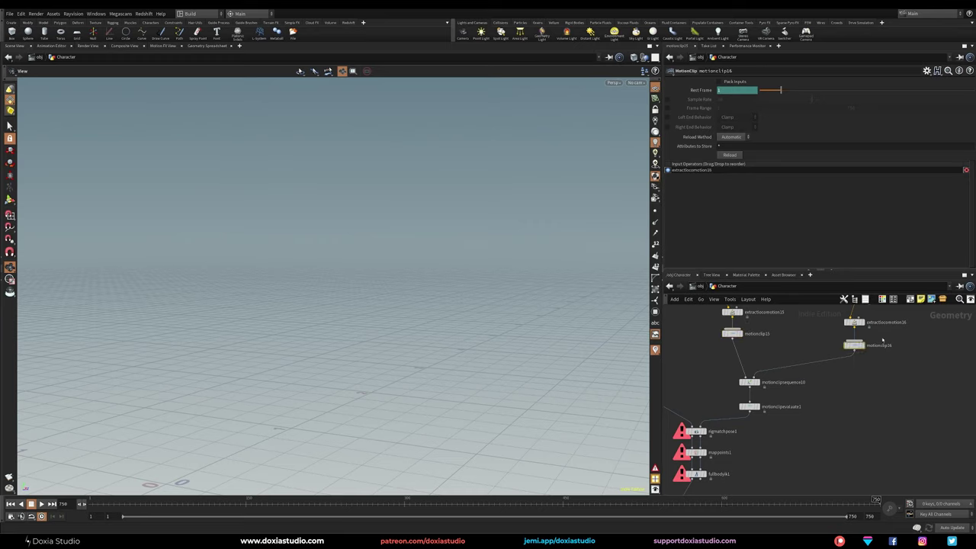
pyautogui.click(778, 407)
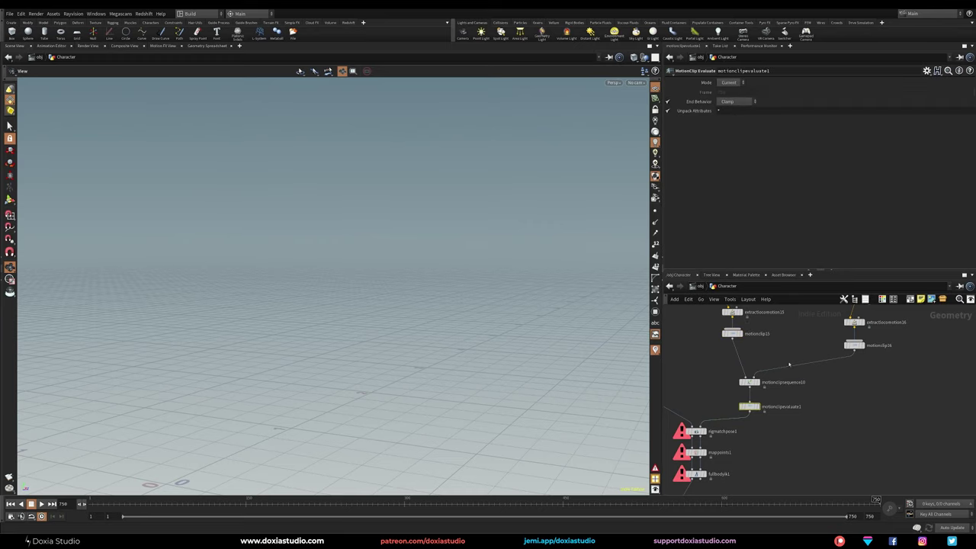
pyautogui.moveTo(798, 349); pyautogui.dragTo(815, 390, button='middle')
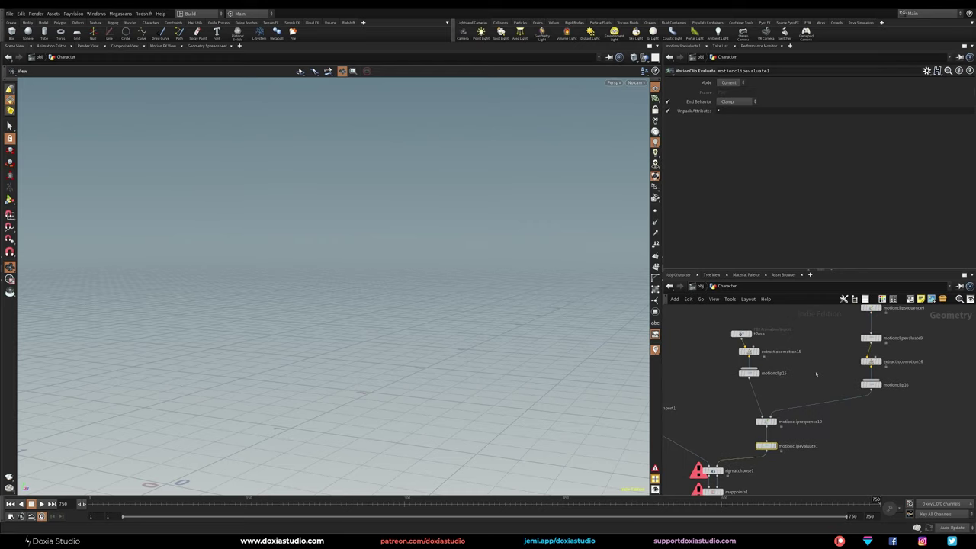
pyautogui.moveTo(772, 358); pyautogui.dragTo(790, 361, button='middle')
pyautogui.moveTo(730, 401); pyautogui.dragTo(773, 399, button='middle')
pyautogui.click(765, 380)
# - Leave the reference Character network and switch back to the velocity field scene with the empty Char geometry
pyautogui.press('u')
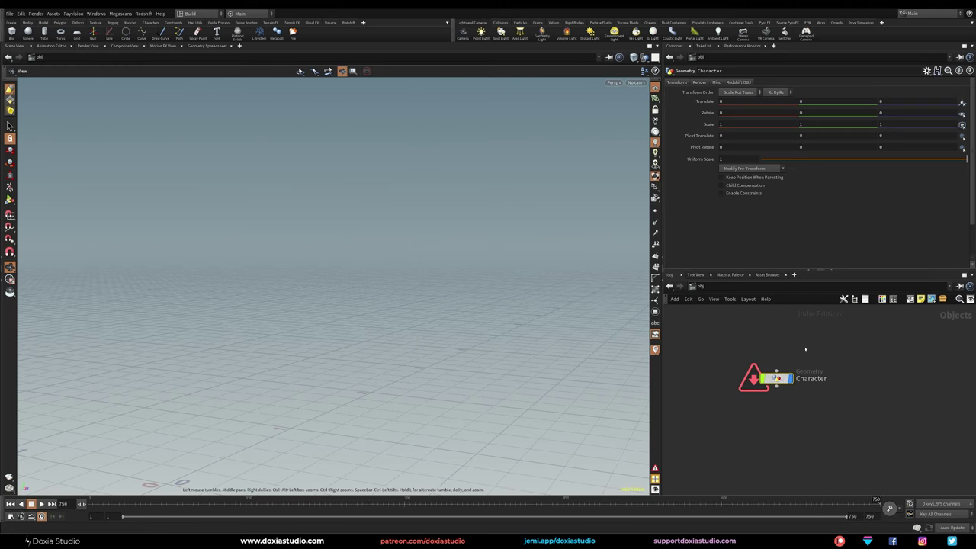
pyautogui.moveTo(771, 346); pyautogui.dragTo(794, 362, button='middle')
pyautogui.hotkey('alt', 'Tab')
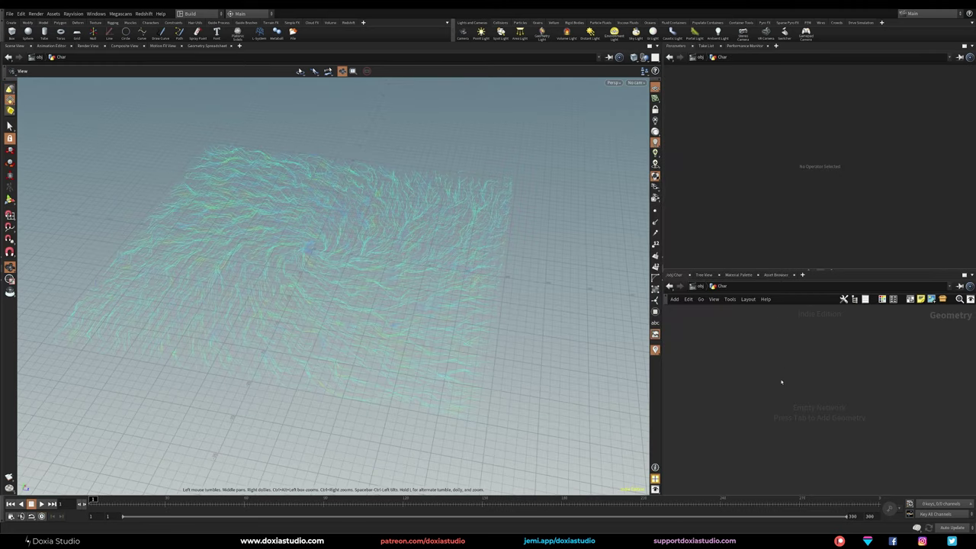
# - Add an FBX Character Import node to the Char network
pyautogui.press('Tab')
pyautogui.write('fbx')
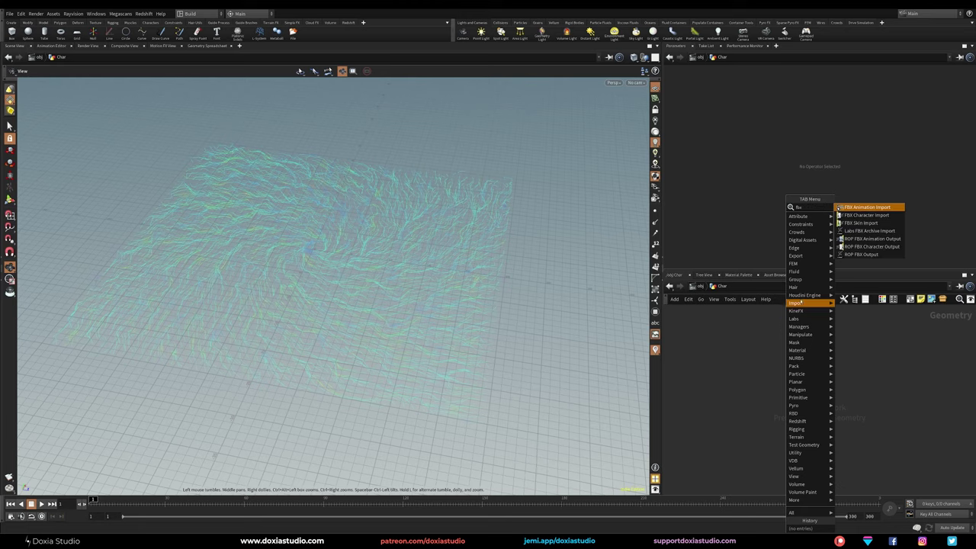
pyautogui.click(865, 215)
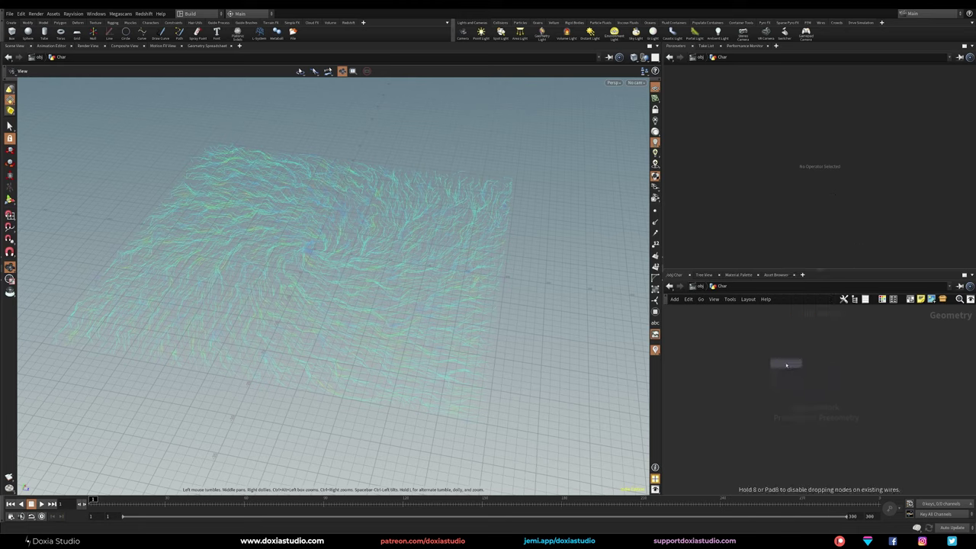
pyautogui.click(783, 364)
# - Switch to File Explorer and copy the Mixamo folder from the DemonFalling project under 2021, 07-29, HoudiniProjects
pyautogui.hotkey('alt', 'Tab')
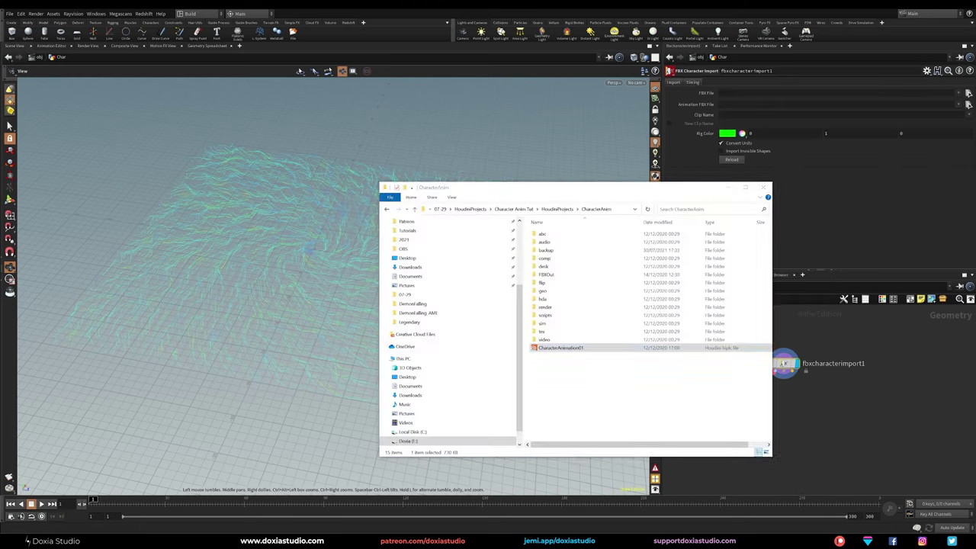
pyautogui.click(582, 393)
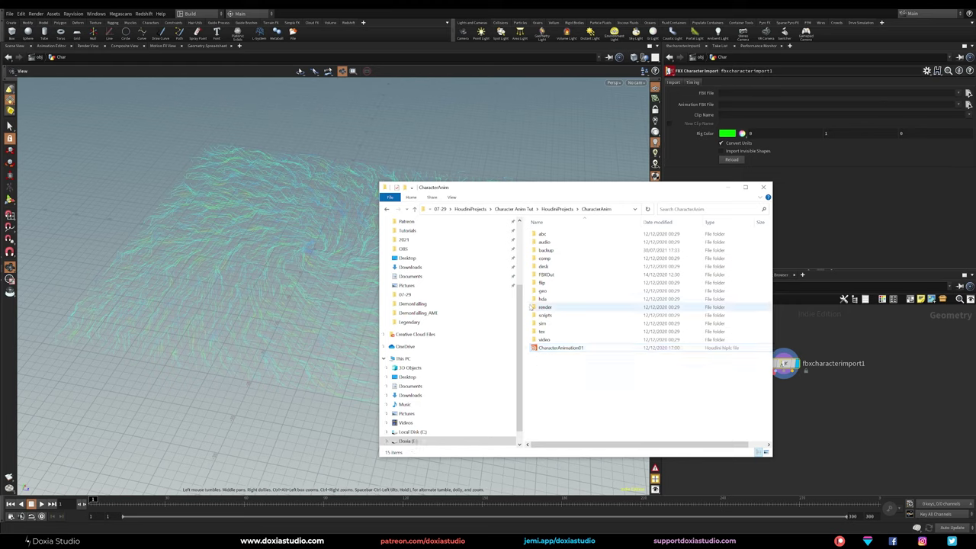
pyautogui.scroll(2, 438, 258)
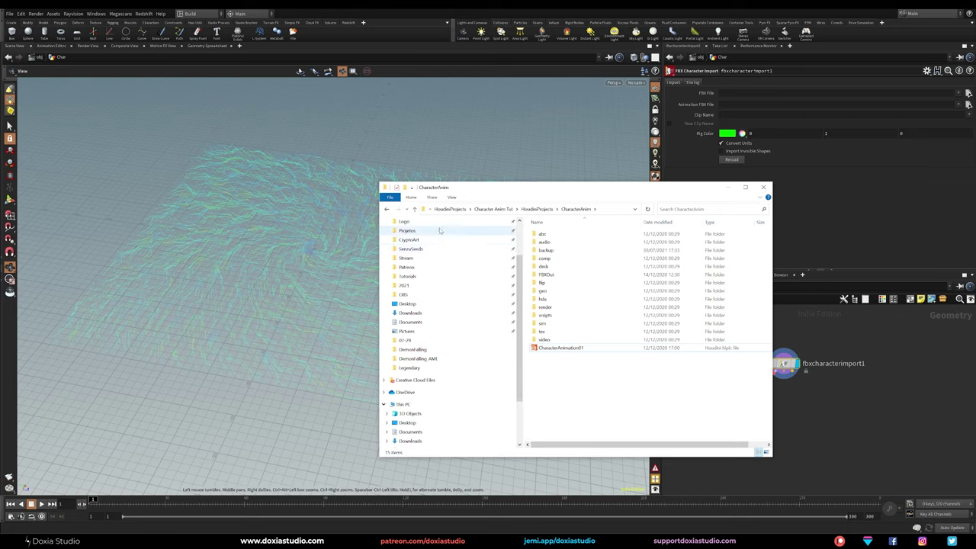
pyautogui.click(451, 286)
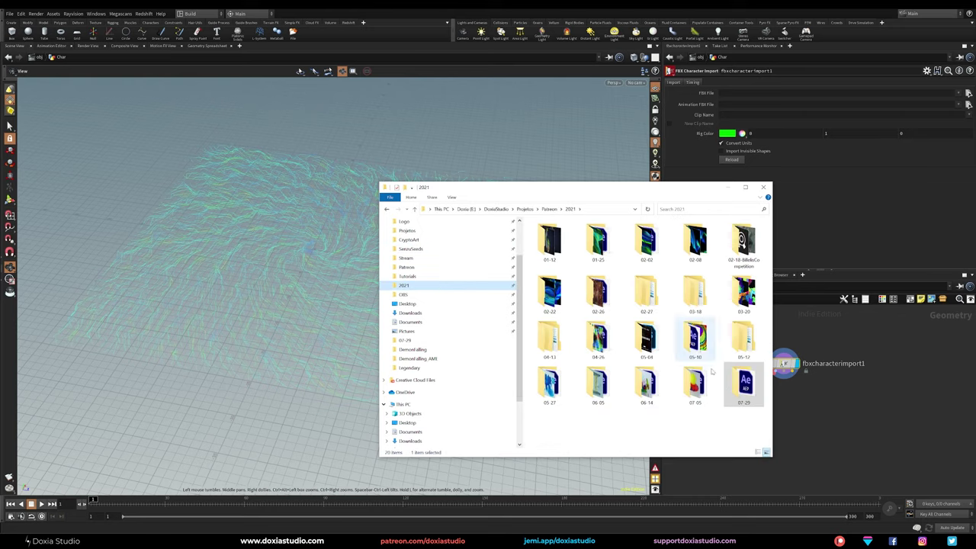
pyautogui.doubleClick(743, 385)
pyautogui.doubleClick(574, 253)
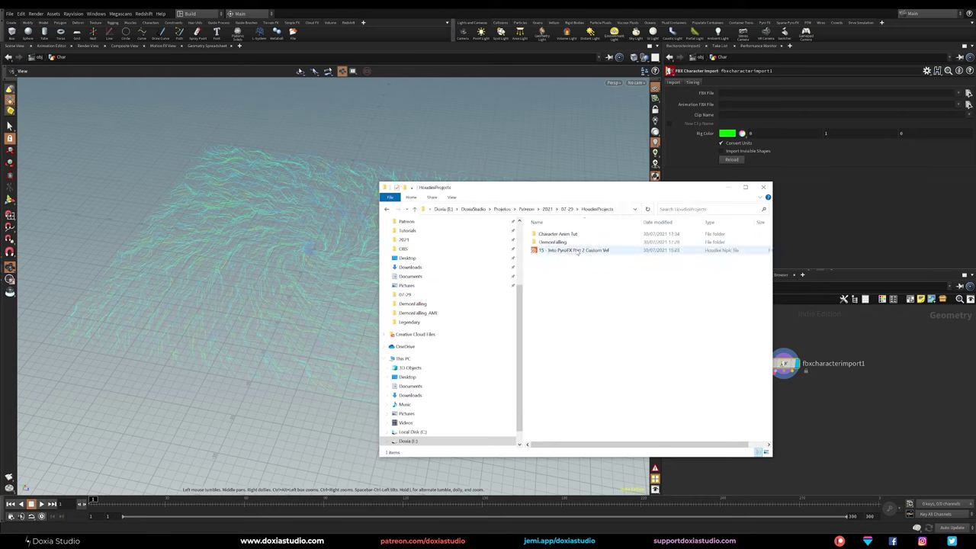
pyautogui.doubleClick(571, 242)
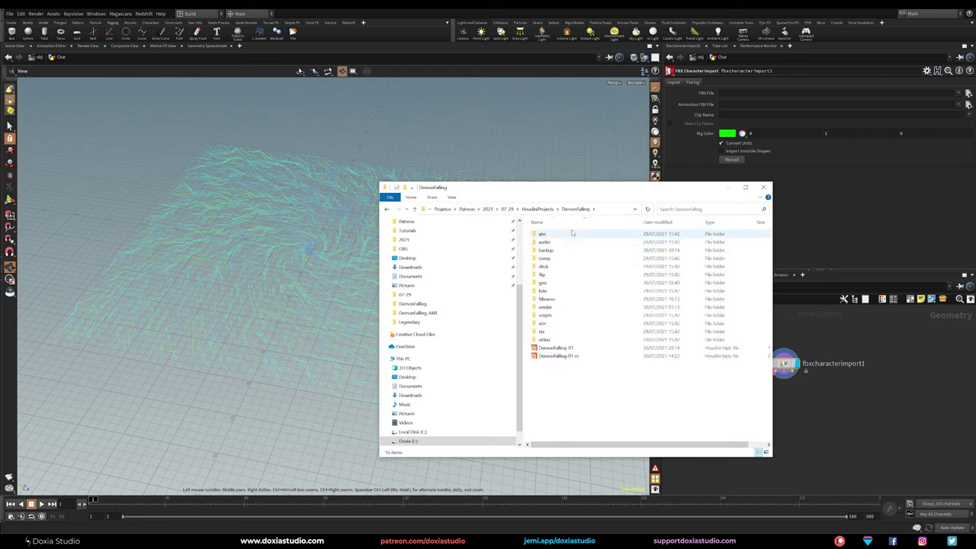
pyautogui.click(564, 298)
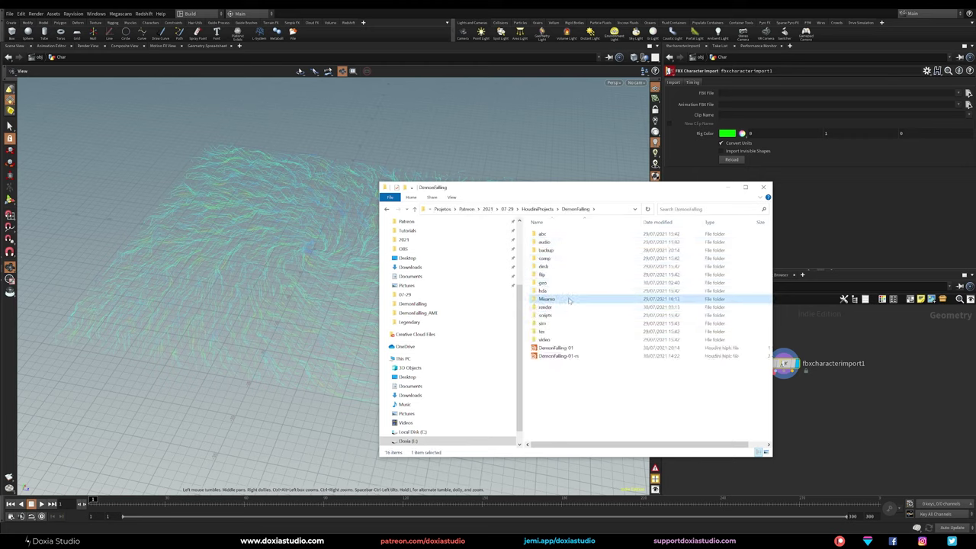
# - Paste the Mixamo folder into the Vortex_Smoke_Portal project under Tutorials, 52 - Vortex Smoke Portal, HoudiniProjects
pyautogui.click(457, 230)
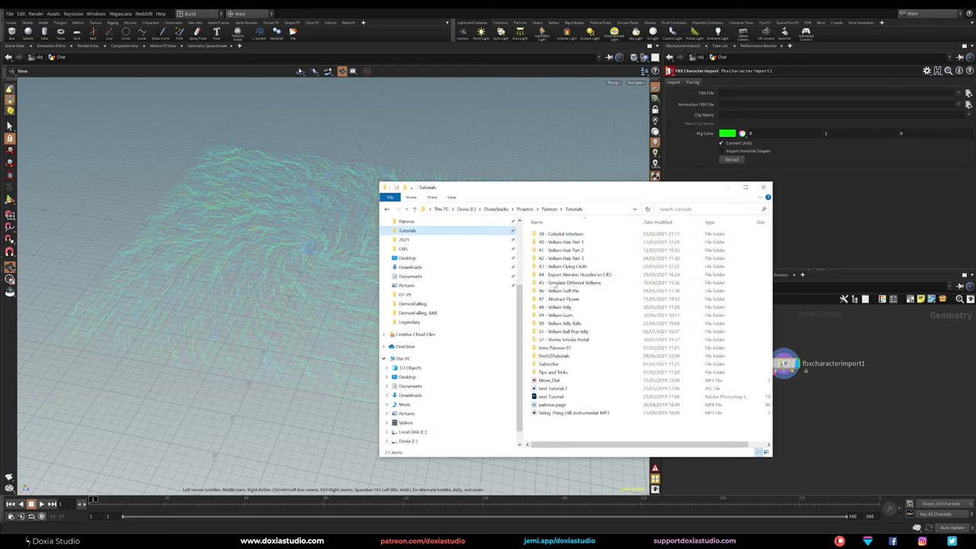
pyautogui.doubleClick(568, 340)
pyautogui.doubleClick(584, 234)
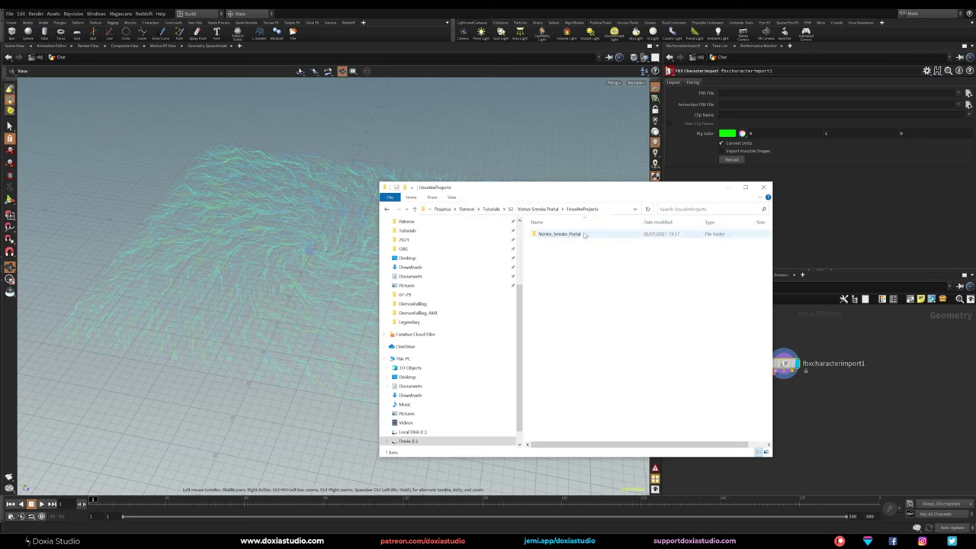
pyautogui.doubleClick(564, 234)
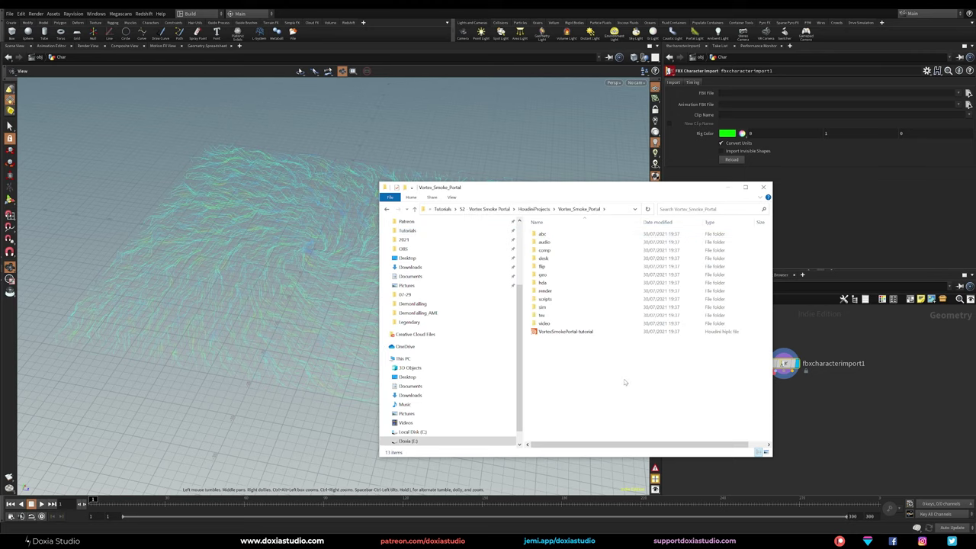
pyautogui.moveTo(622, 191); pyautogui.dragTo(541, 168)
pyautogui.click(464, 268)
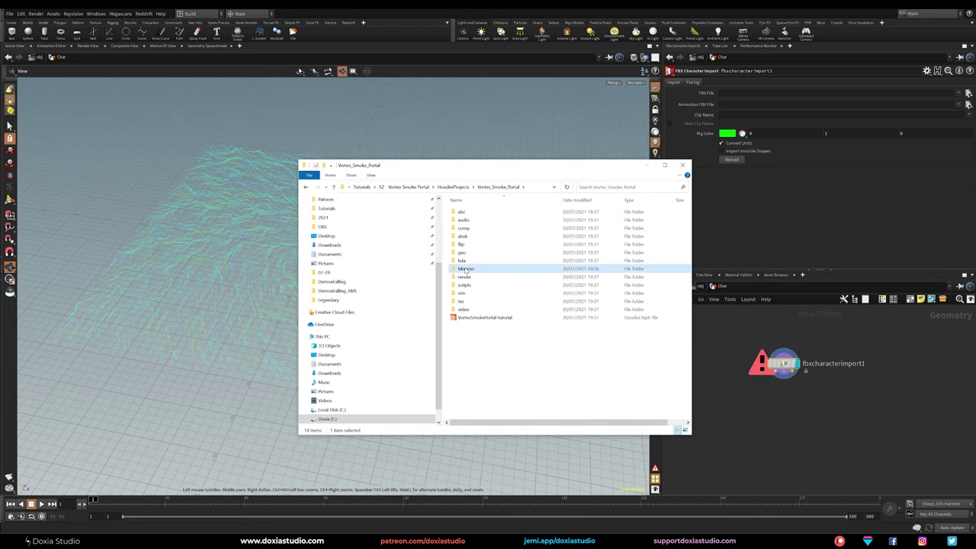
# - Review the Falling Idle, Hard Landing, Idle and IdleLook FBX files in the project's Mixamo folder
pyautogui.doubleClick(471, 270)
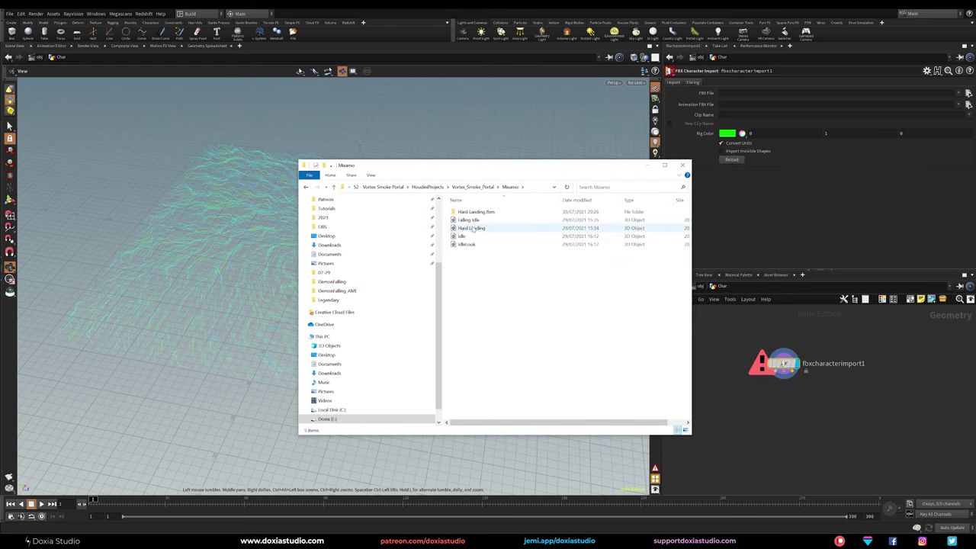
pyautogui.click(474, 220)
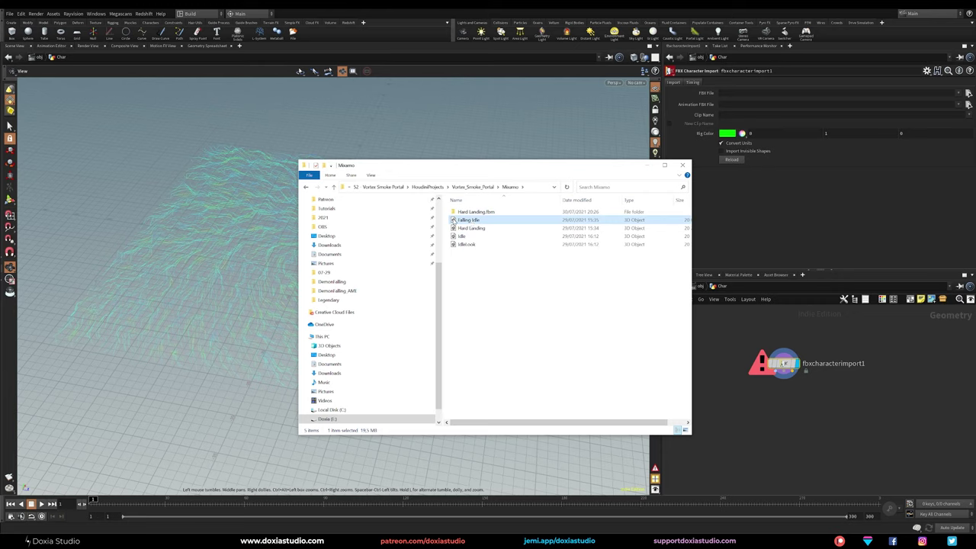
pyautogui.click(460, 229)
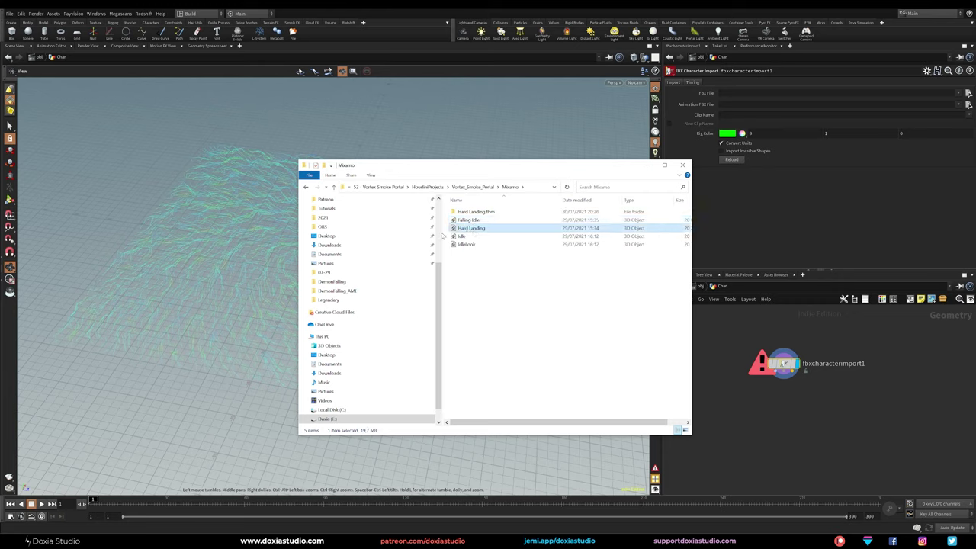
pyautogui.click(467, 237)
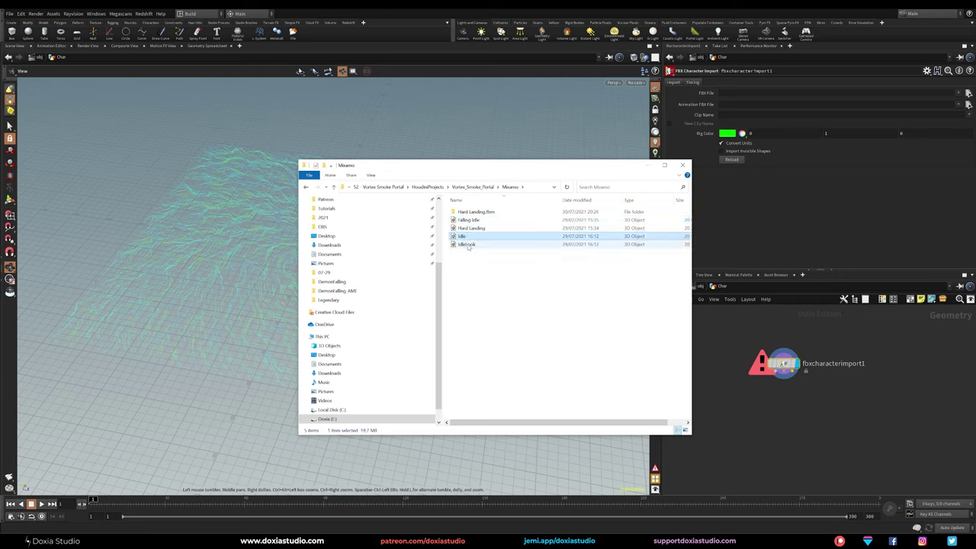
pyautogui.click(474, 244)
pyautogui.click(578, 353)
# - Look at the character's Idle animation on the Mixamo website and return to the Houdini scene
pyautogui.click(779, 425)
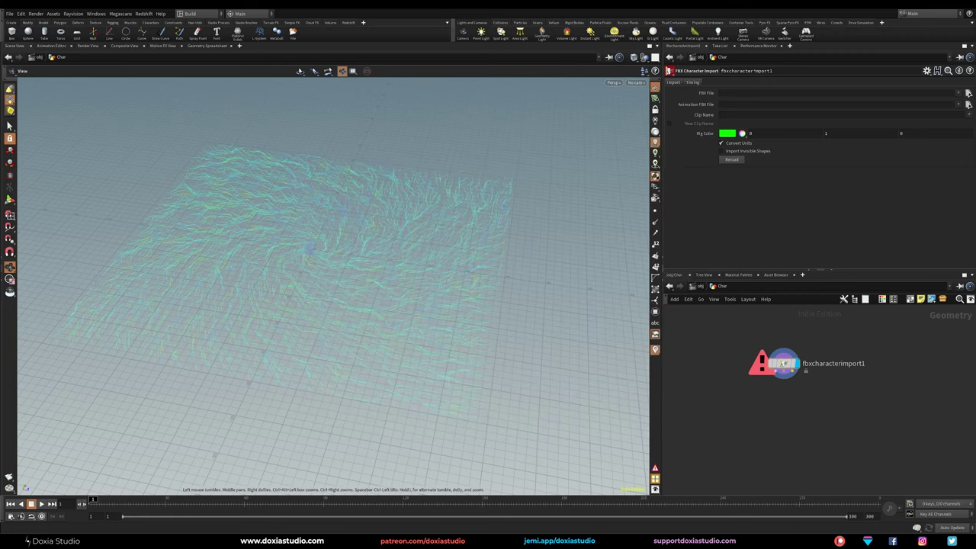
pyautogui.click(107, 517)
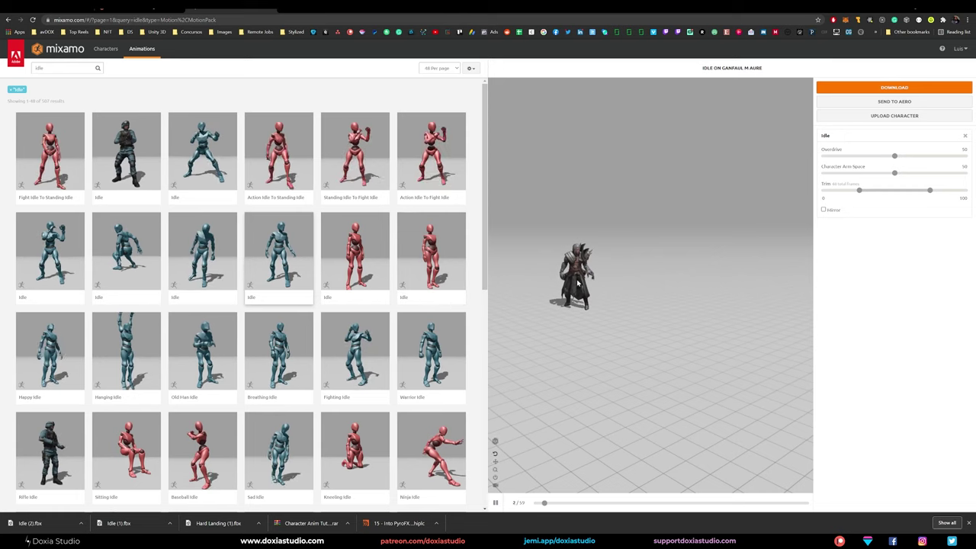
pyautogui.hotkey('alt', 'Tab')
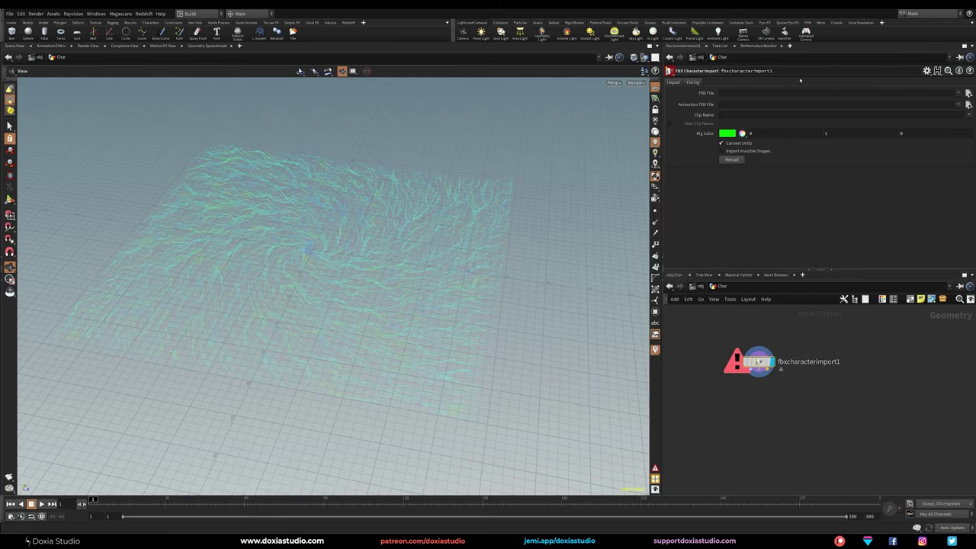
# - Load Hard Landing.fbx from the $JOB/Mixamo folder as the FBX Character Import node's FBX file
pyautogui.click(966, 93)
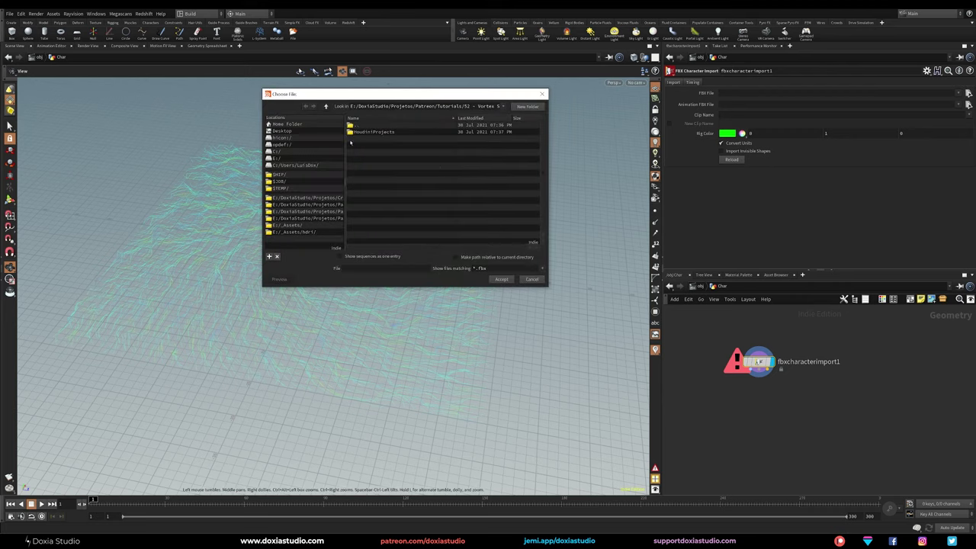
pyautogui.click(282, 181)
pyautogui.doubleClick(371, 180)
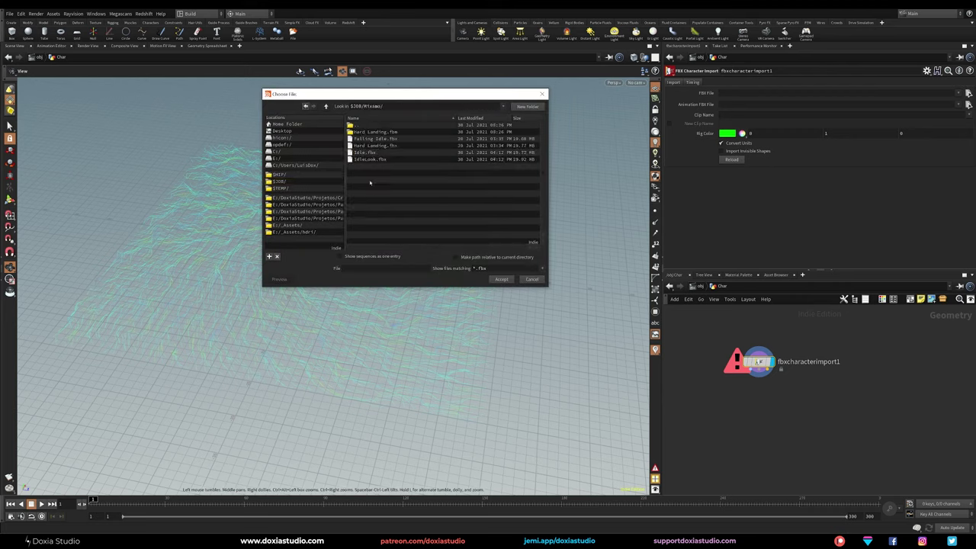
pyautogui.doubleClick(385, 146)
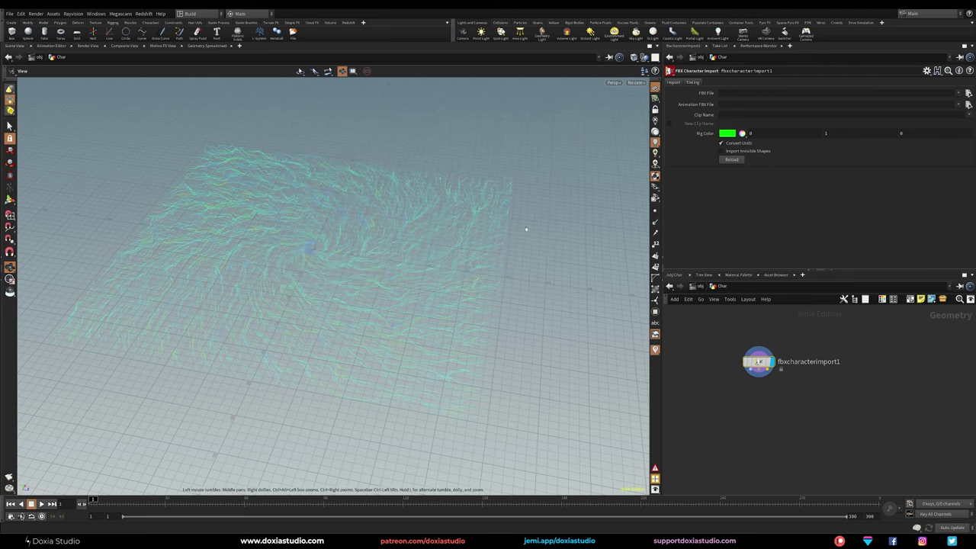
# - Examine the imported demon character up close and from several angles within the velocity field
pyautogui.scroll(-4, 487, 264)
pyautogui.scroll(6, 488, 264)
pyautogui.moveTo(488, 265); pyautogui.dragTo(609, 205)
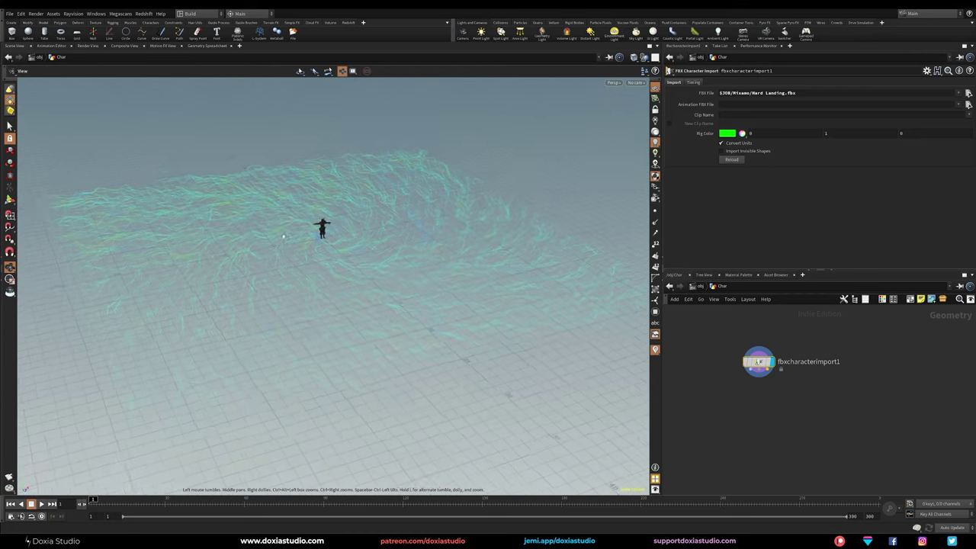
pyautogui.scroll(5, 609, 206)
pyautogui.moveTo(327, 260); pyautogui.dragTo(323, 358, button='middle')
pyautogui.scroll(4, 323, 357)
pyautogui.moveTo(323, 357); pyautogui.dragTo(317, 341)
pyautogui.moveTo(368, 400); pyautogui.dragTo(294, 328)
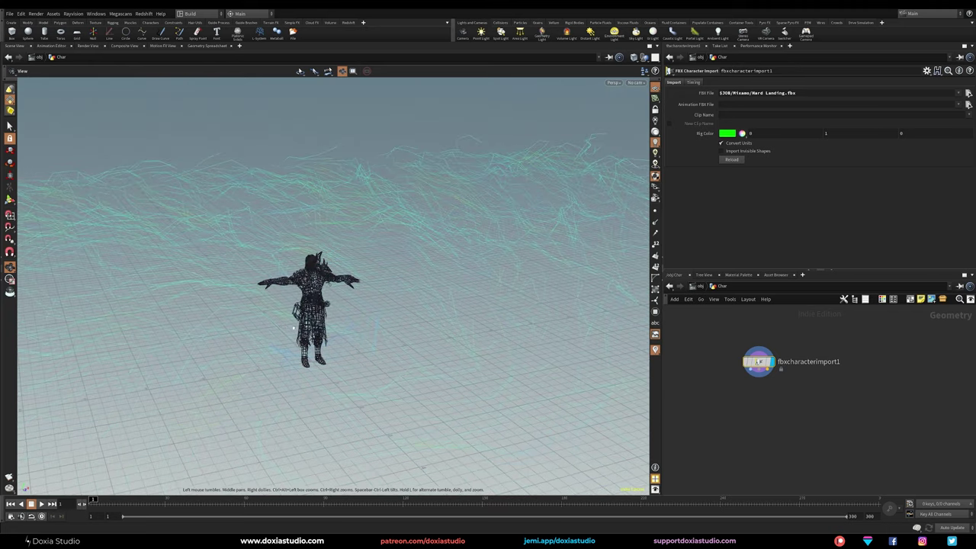
# - Add a Bone Deform node fed by the FBX Character Import's three outputs, display it and scrub the landing animation to frame 82
pyautogui.moveTo(758, 362); pyautogui.dragTo(742, 336)
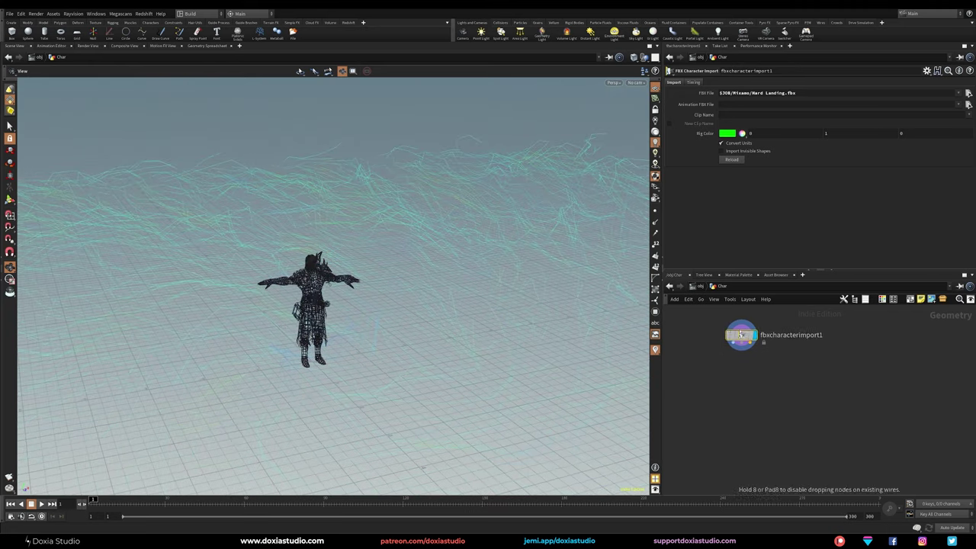
pyautogui.click(740, 364)
pyautogui.press('Tab')
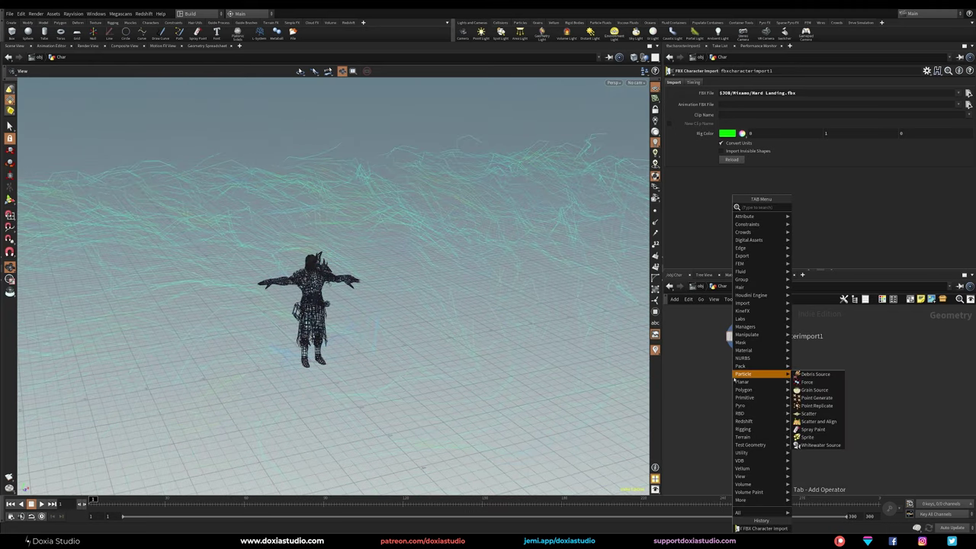
pyautogui.write('bone de')
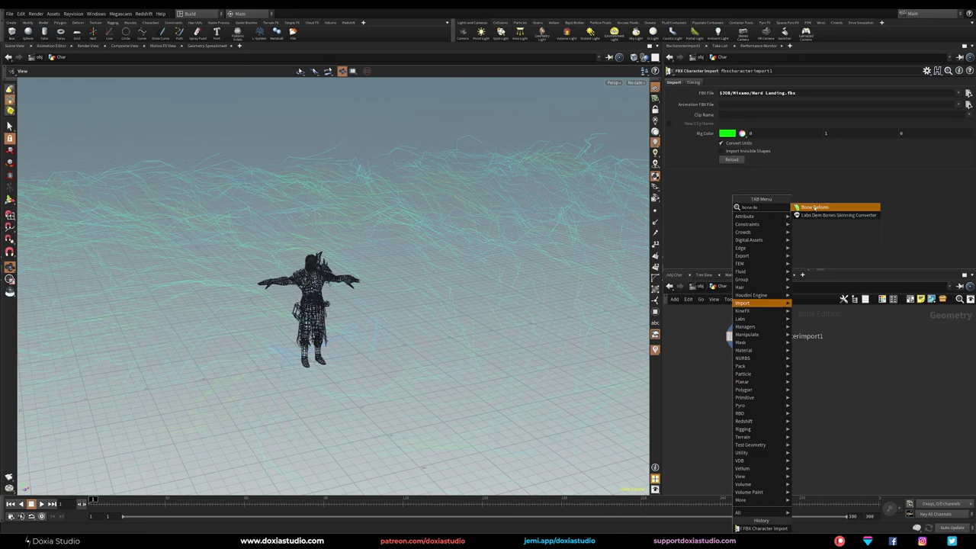
pyautogui.click(814, 207)
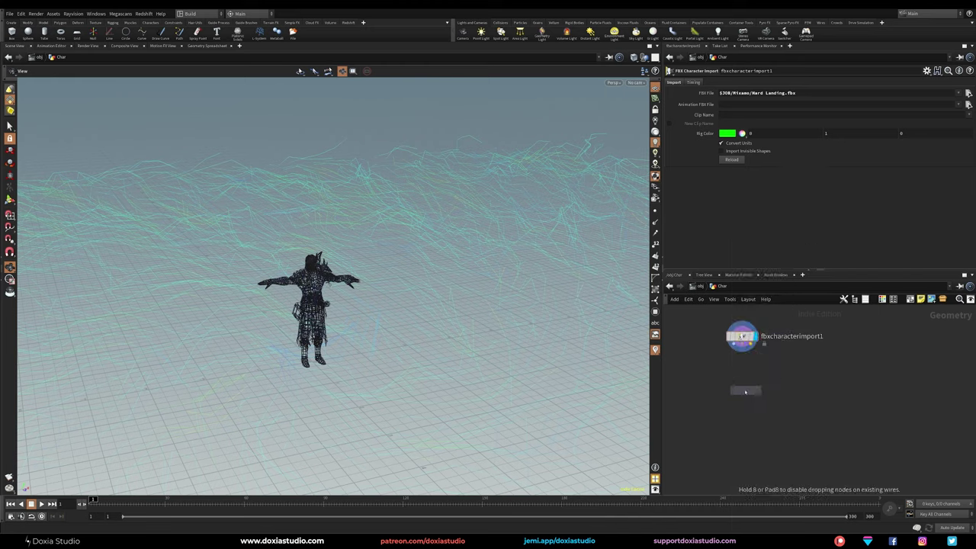
pyautogui.click(742, 387)
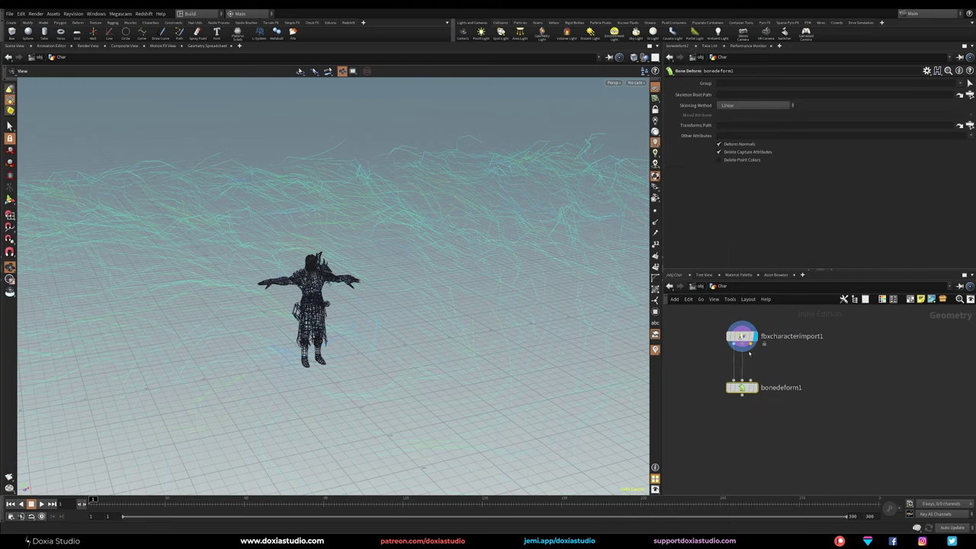
pyautogui.click(754, 387)
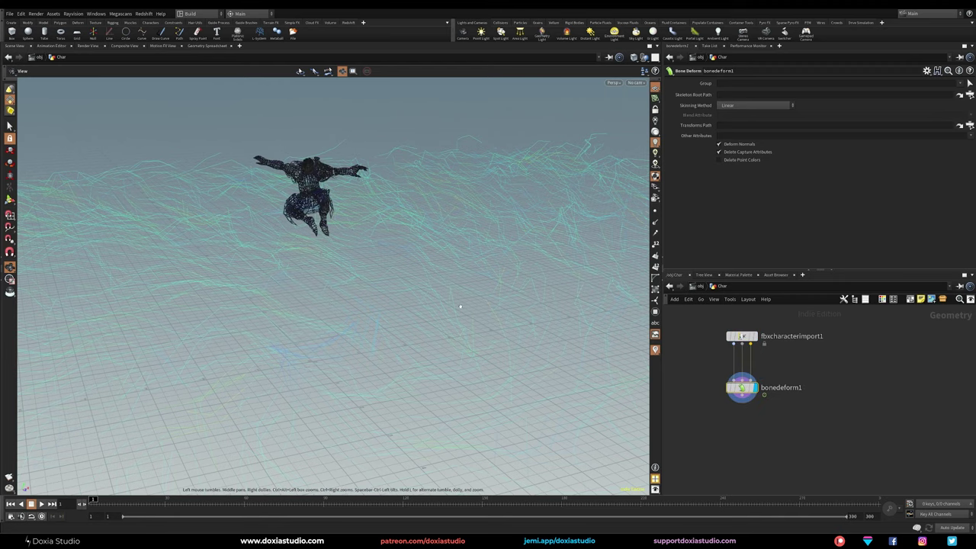
pyautogui.moveTo(92, 500)
pyautogui.mouseDown()
pyautogui.moveTo(339, 500)
pyautogui.moveTo(149, 500)
pyautogui.moveTo(303, 524)
pyautogui.mouseUp()
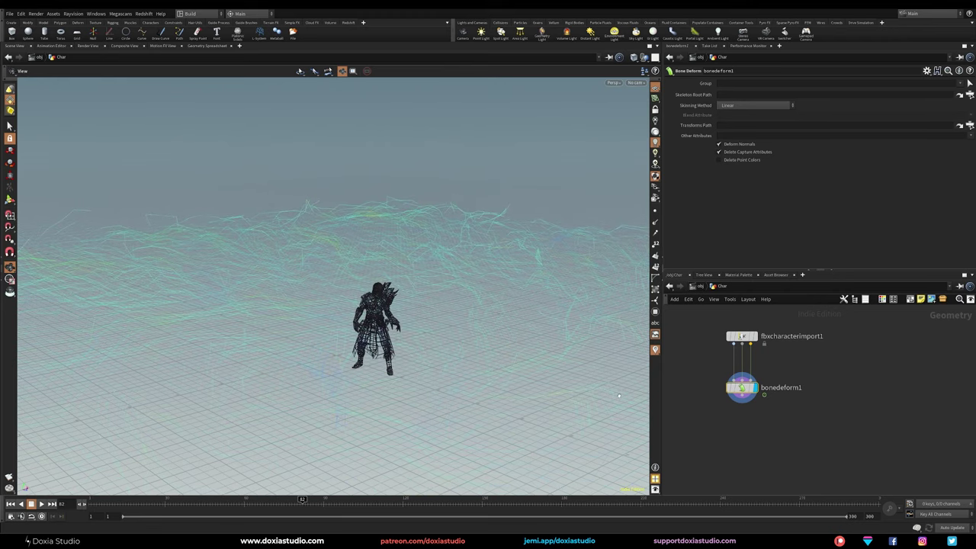
# - Review the tPose import, motion clip sequence and evaluate nodes inside the reference KineFX scene's Character geometry and return to the Char network
pyautogui.hotkey('alt', 'Tab')
pyautogui.hotkey('alt', 'Tab')
pyautogui.hotkey('alt', 'Tab')
pyautogui.press('Tab')
pyautogui.press('Tab')
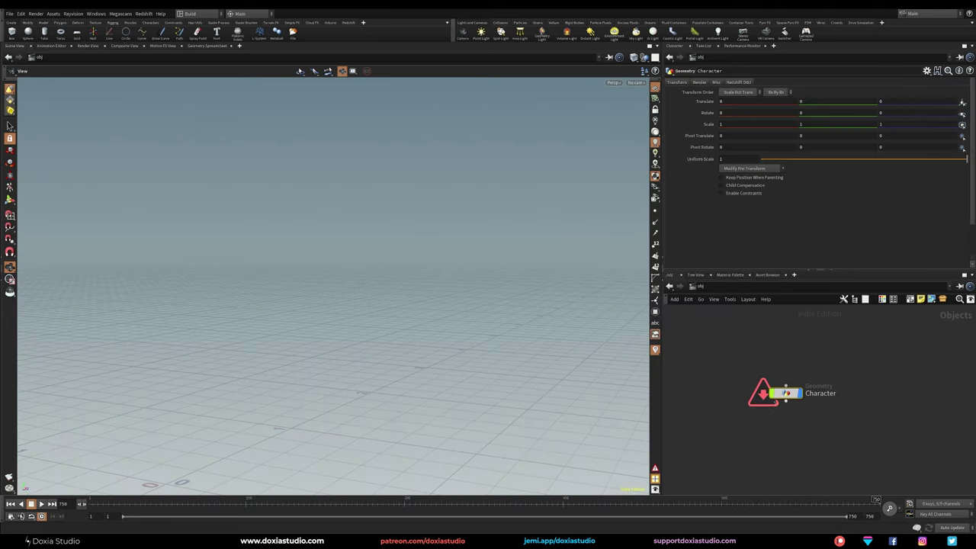
pyautogui.doubleClick(782, 394)
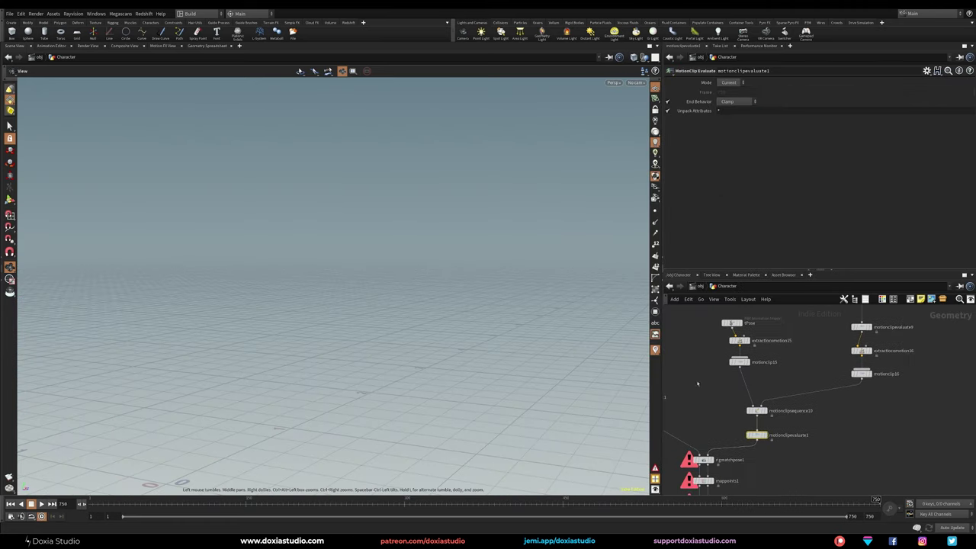
pyautogui.click(731, 322)
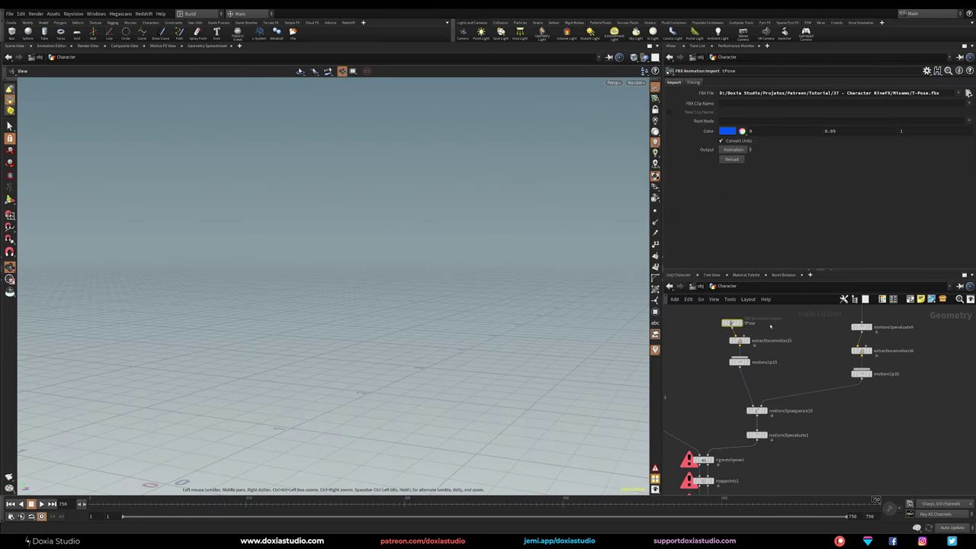
pyautogui.moveTo(788, 352); pyautogui.dragTo(808, 349, button='middle')
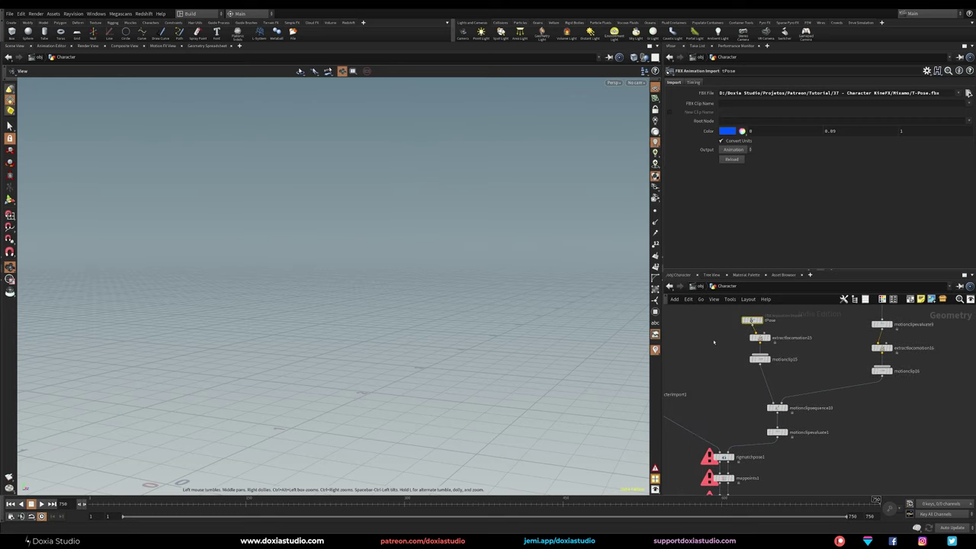
pyautogui.moveTo(714, 343); pyautogui.dragTo(743, 375)
pyautogui.click(776, 408)
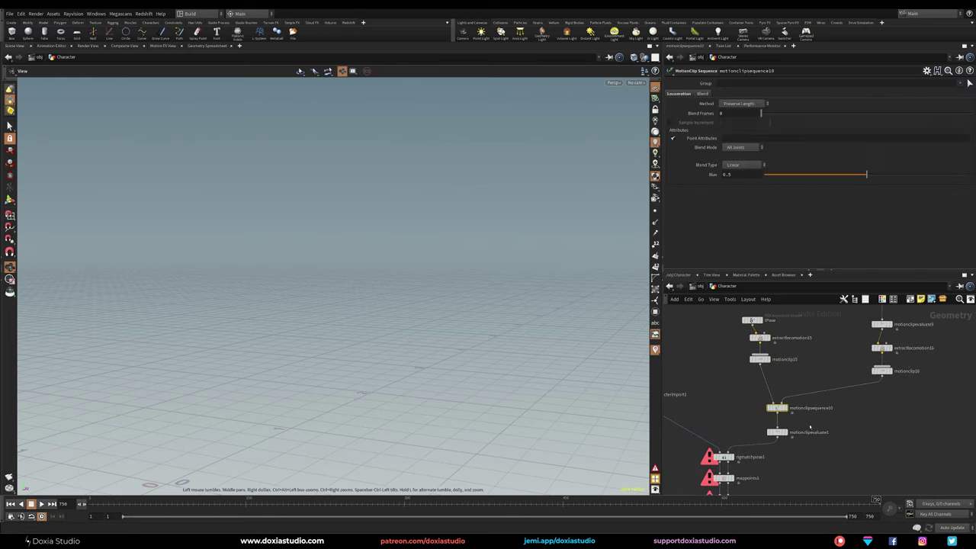
pyautogui.click(777, 432)
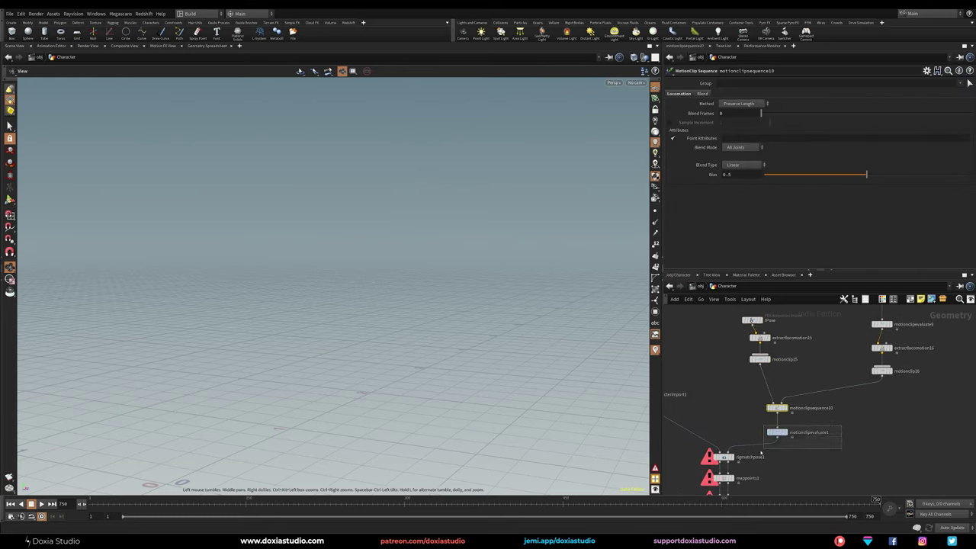
pyautogui.click(806, 462)
pyautogui.moveTo(715, 412); pyautogui.dragTo(788, 369, button='middle')
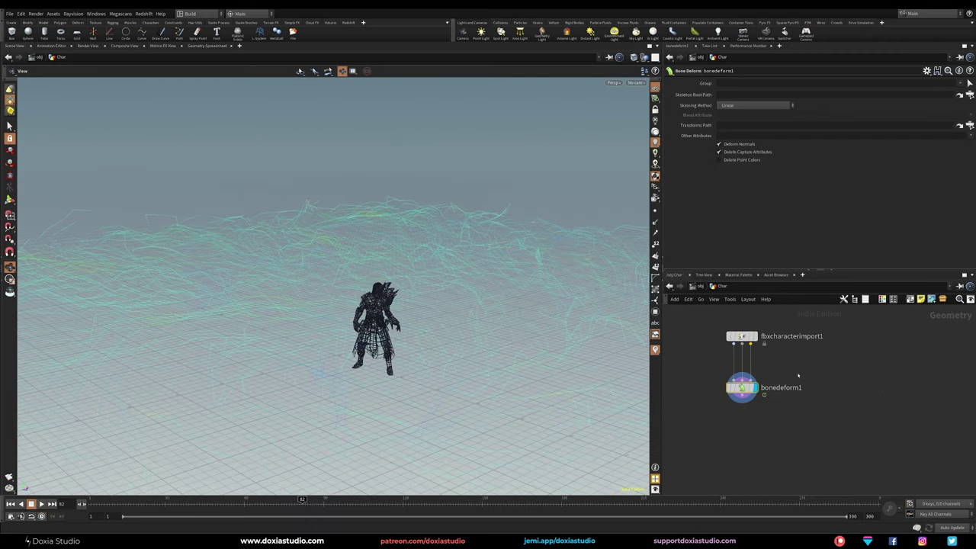
# - Make room above the Bone Deform node, add an FBX Animation Import node and load IdleLook.fbx from $JOB/Mixamo into it
pyautogui.moveTo(698, 430); pyautogui.dragTo(706, 473)
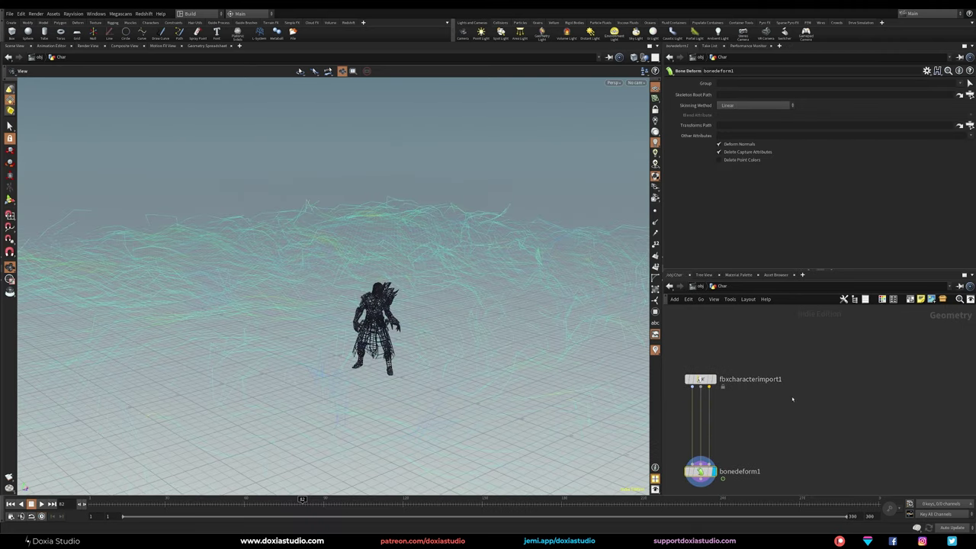
pyautogui.press('Tab')
pyautogui.write('fbx ani')
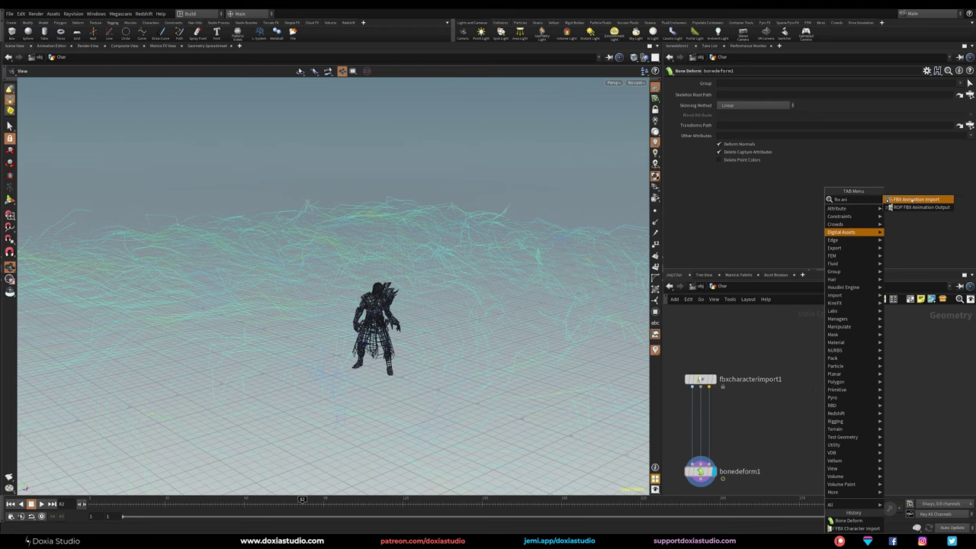
pyautogui.click(915, 198)
pyautogui.click(815, 378)
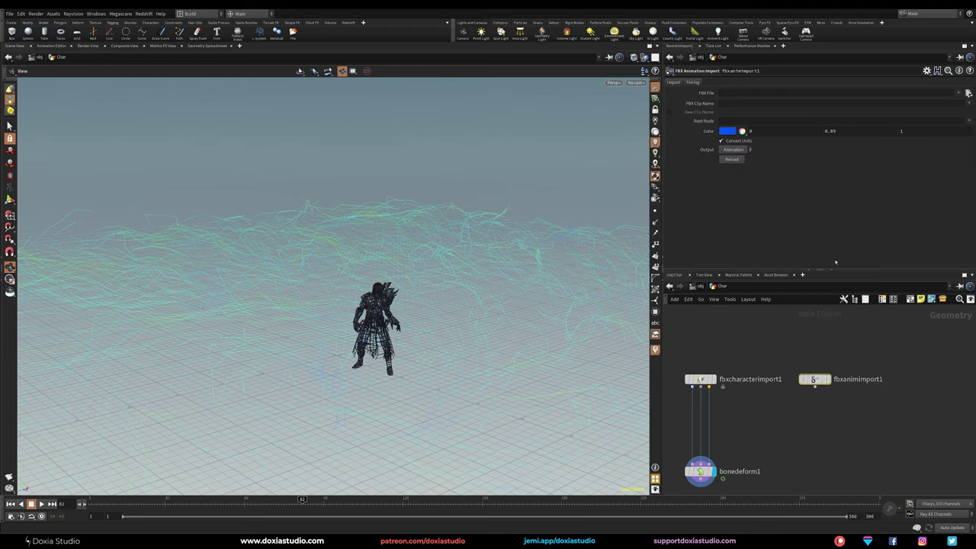
pyautogui.click(967, 93)
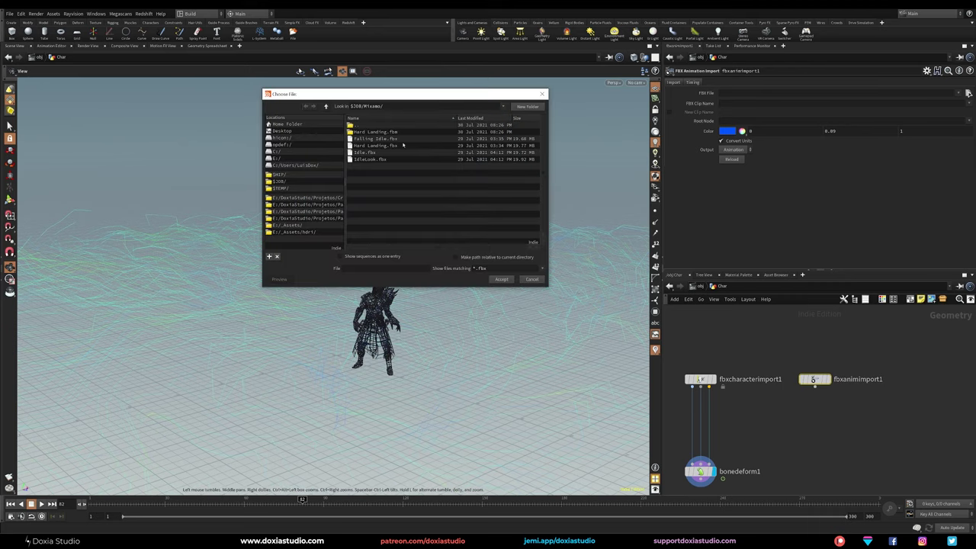
pyautogui.click(369, 159)
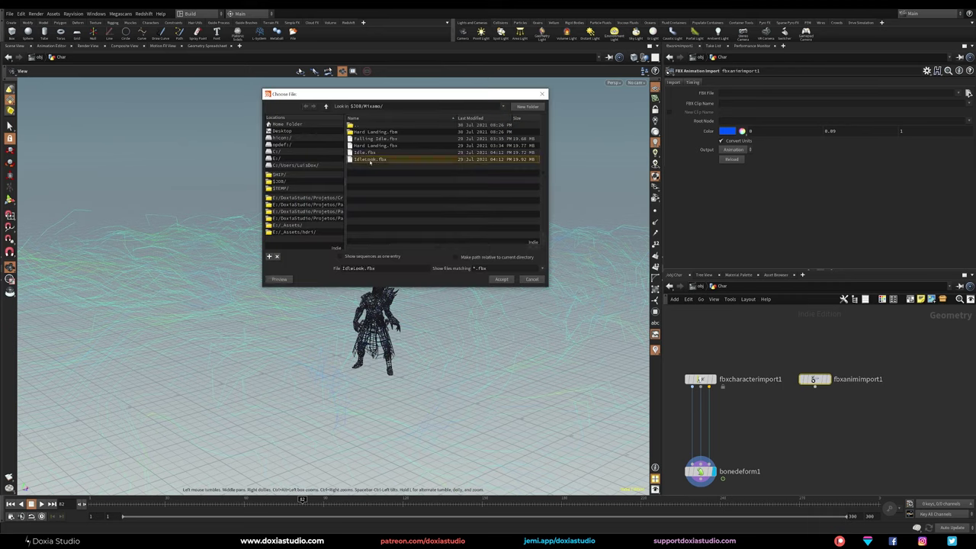
pyautogui.click(500, 279)
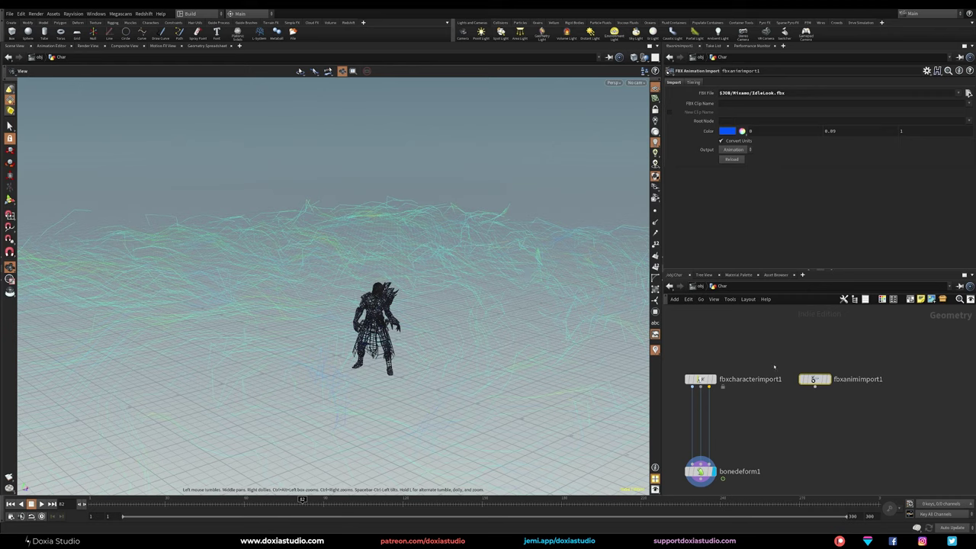
# - Add an Extract Locomotion node fed by the character import's animated pose output and set its Locomotion Joint to Ganfaul
pyautogui.press('Tab')
pyautogui.write('e')
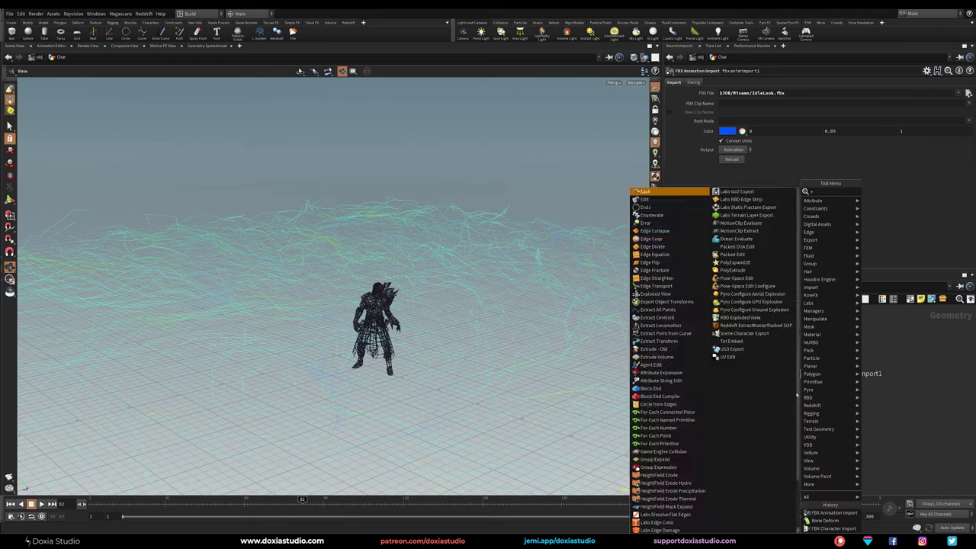
pyautogui.write('xtra')
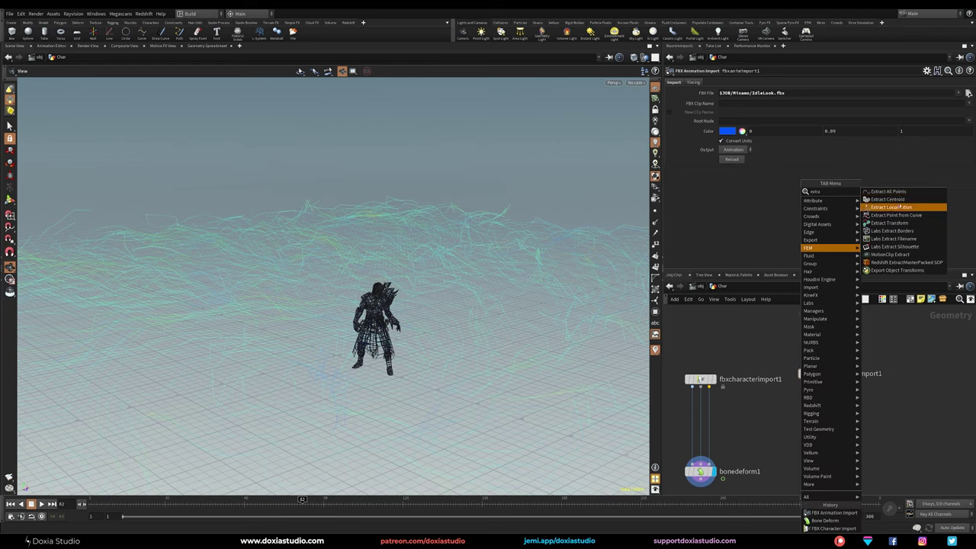
pyautogui.click(898, 207)
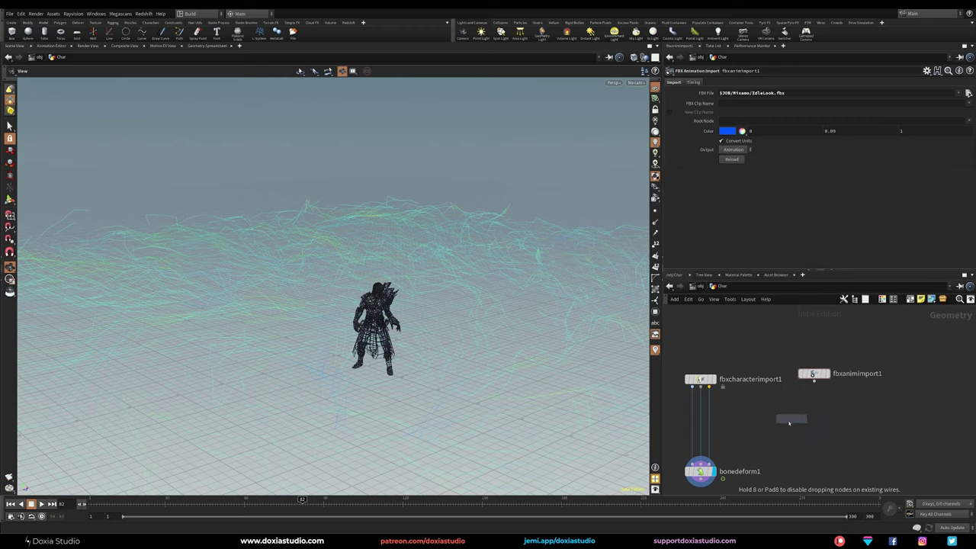
pyautogui.click(789, 421)
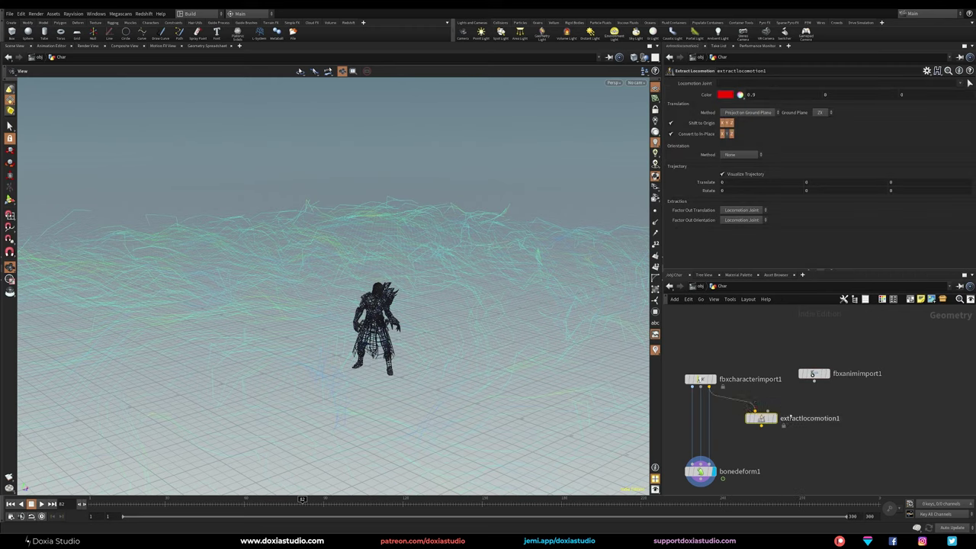
pyautogui.moveTo(762, 418); pyautogui.dragTo(743, 413)
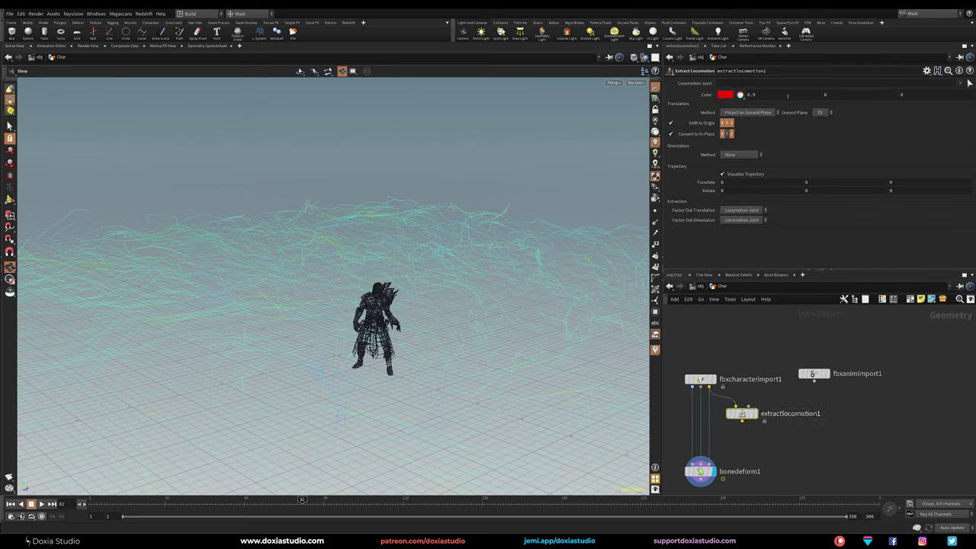
pyautogui.click(959, 83)
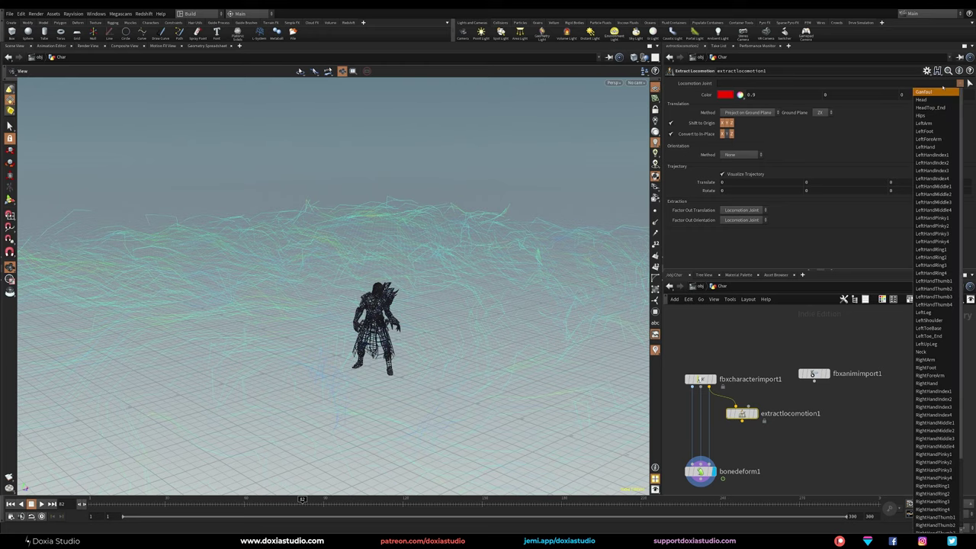
pyautogui.click(930, 91)
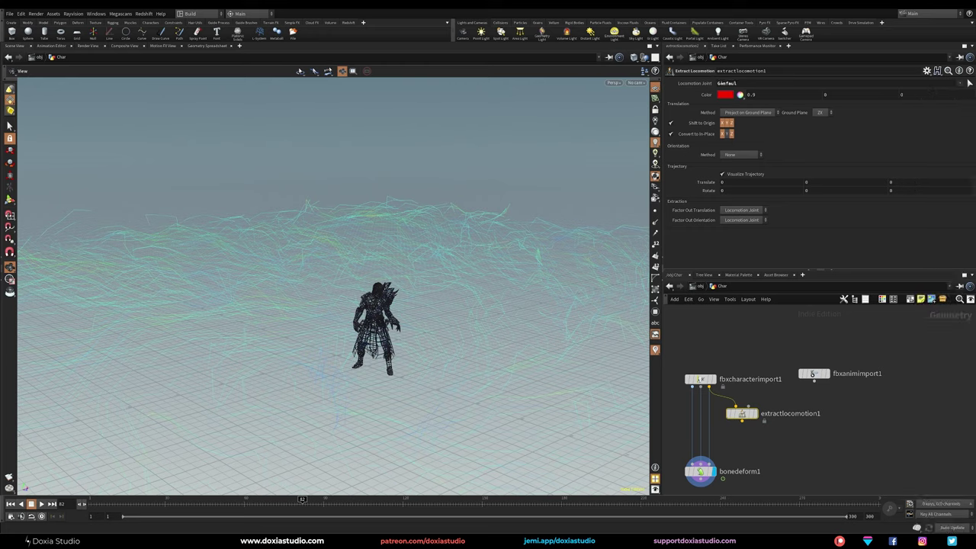
# - Display the Extract Locomotion node's skeleton and scrub its animation from frame 1 to frame 17
pyautogui.moveTo(741, 414)
pyautogui.click(757, 397)
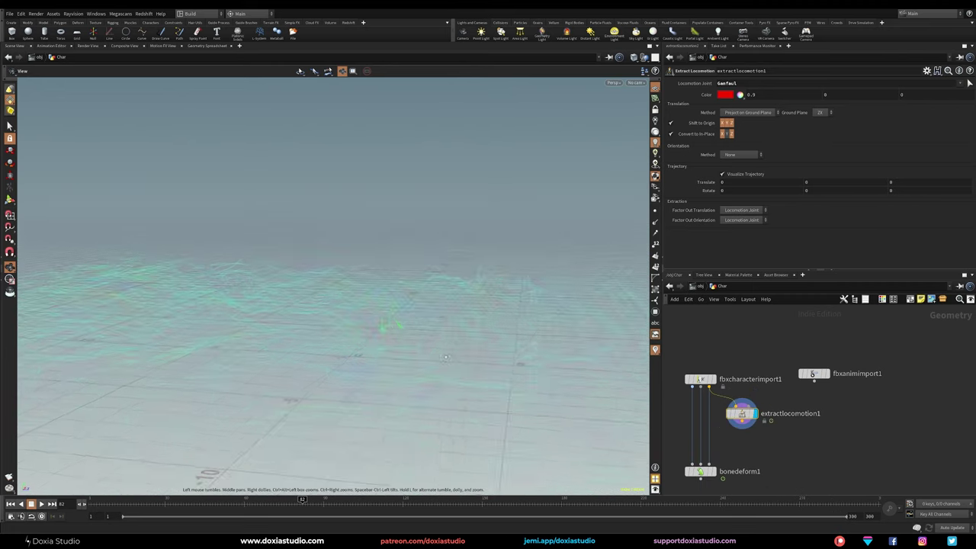
pyautogui.click(93, 501)
pyautogui.moveTo(93, 501); pyautogui.dragTo(131, 499)
# - Hide the custom_velocity geometry at object level and go back inside the Char geometry
pyautogui.press('u')
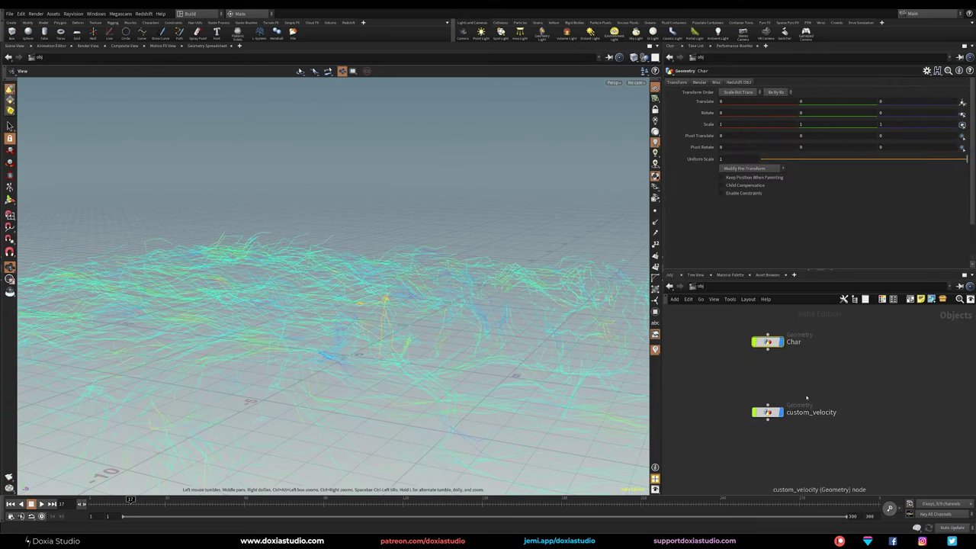
pyautogui.click(780, 412)
pyautogui.click(766, 342)
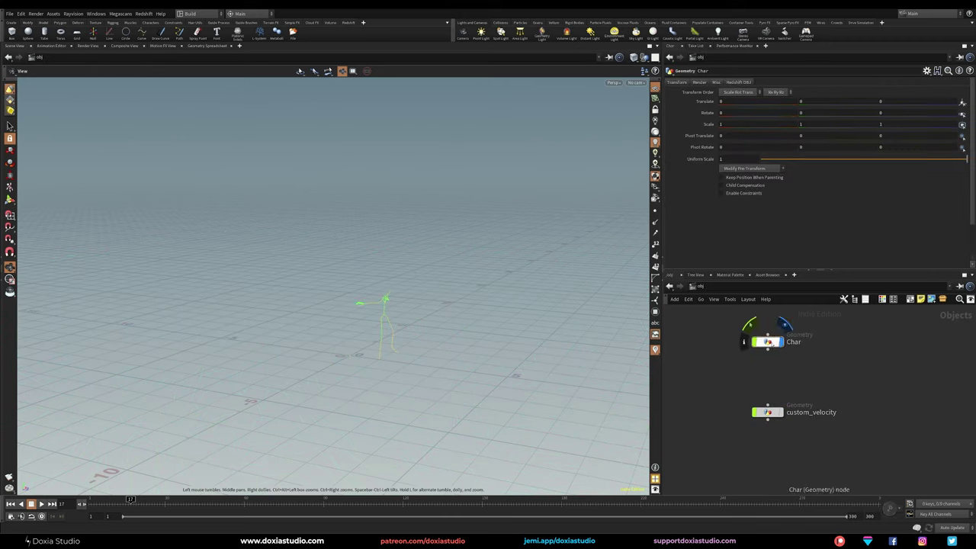
pyautogui.doubleClick(766, 343)
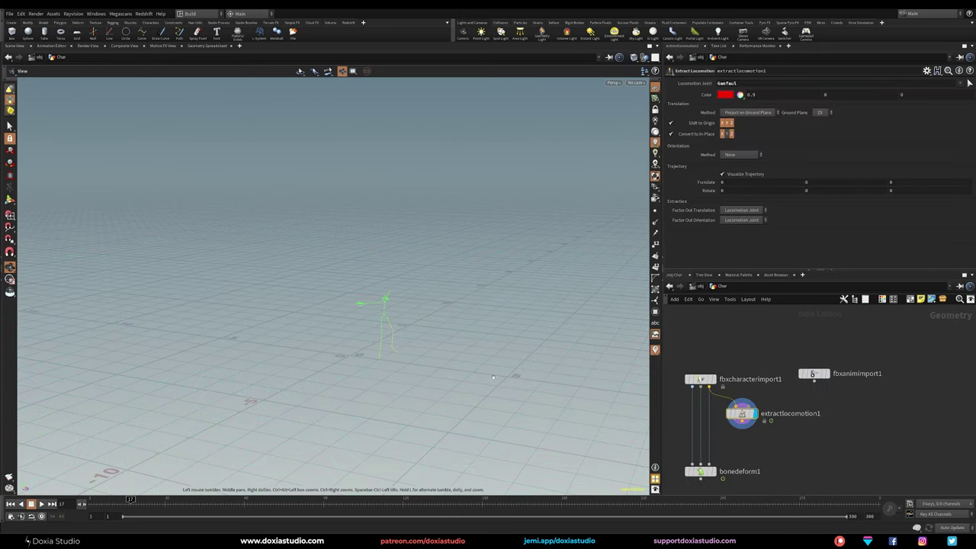
# - Return the timeline to frame 1 and shift the Extract Locomotion and FBX Animation Import nodes slightly to space out the network
pyautogui.moveTo(361, 354); pyautogui.dragTo(323, 363, button='right')
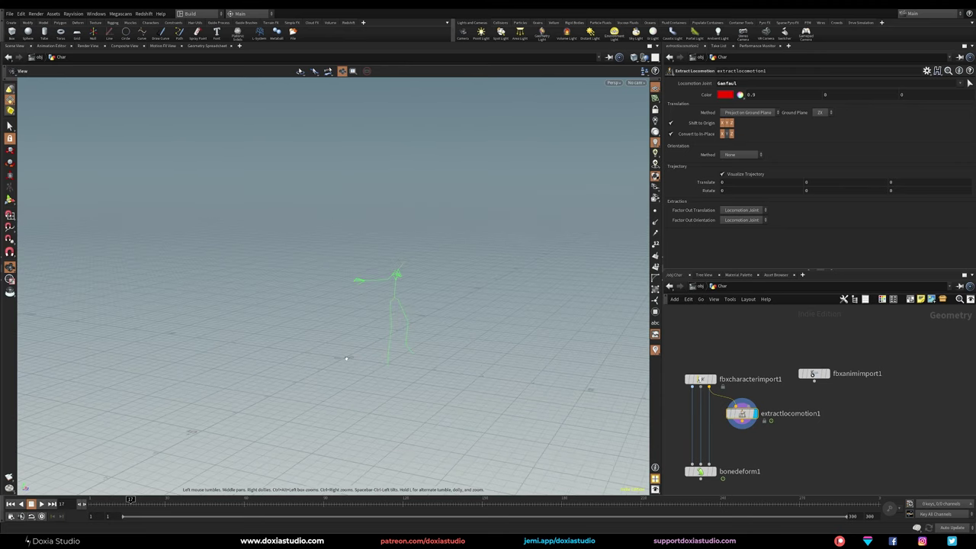
pyautogui.moveTo(346, 359); pyautogui.dragTo(343, 356)
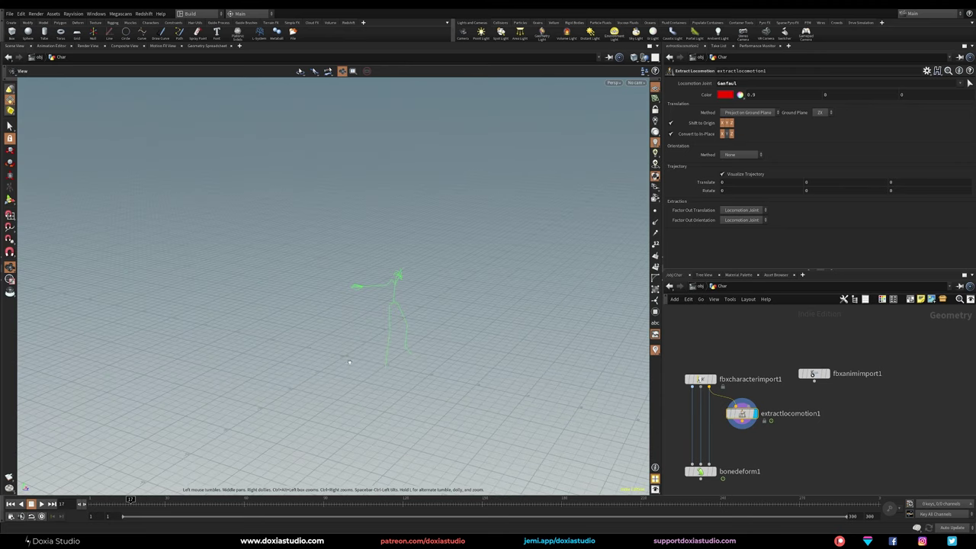
pyautogui.moveTo(741, 414); pyautogui.dragTo(746, 420)
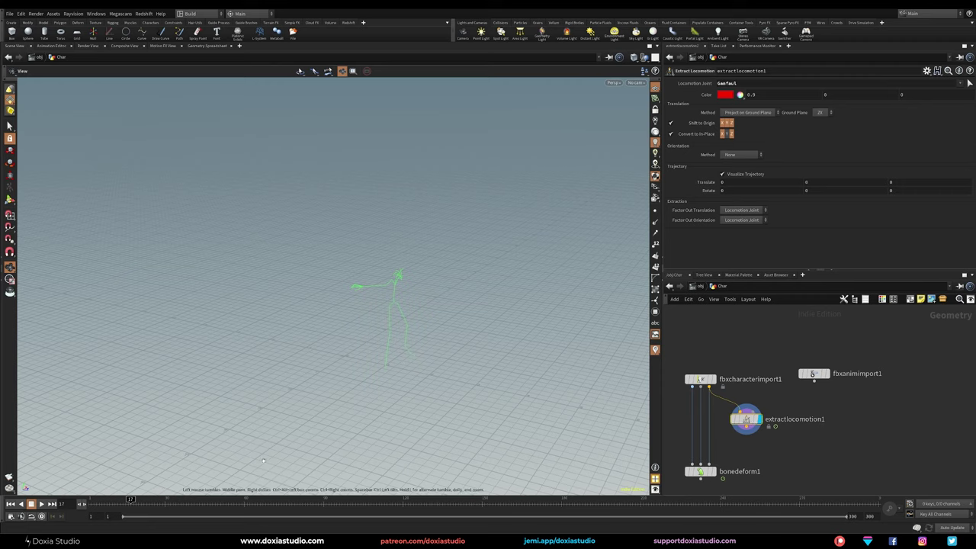
pyautogui.moveTo(131, 500); pyautogui.dragTo(92, 500)
pyautogui.moveTo(834, 373); pyautogui.dragTo(861, 368)
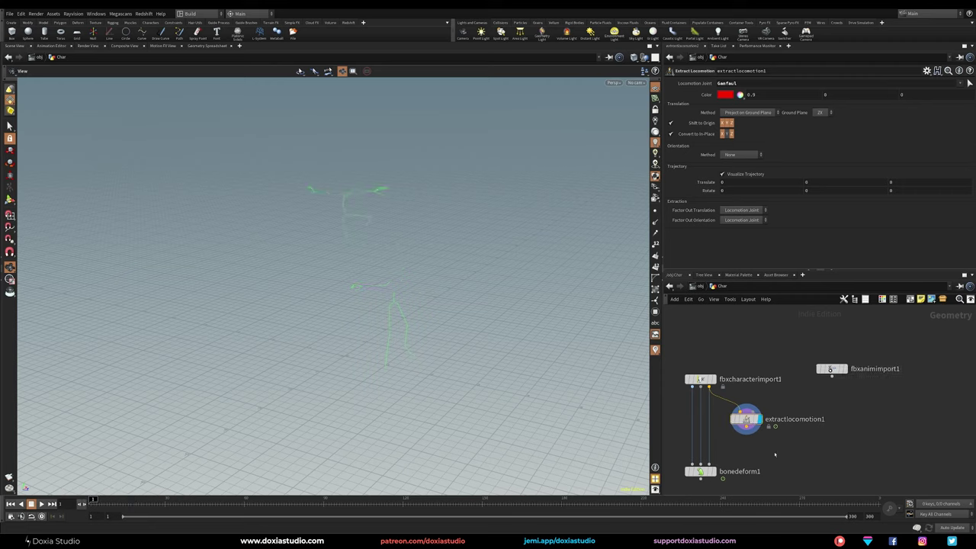
# - Add a MotionClip node below extractlocomotion1, fed by its output
pyautogui.press('Tab')
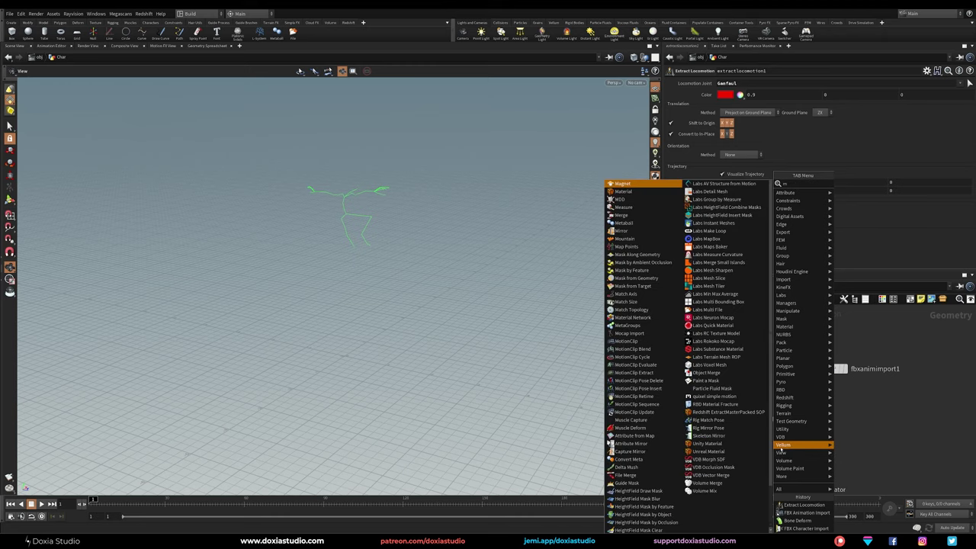
pyautogui.write('motion')
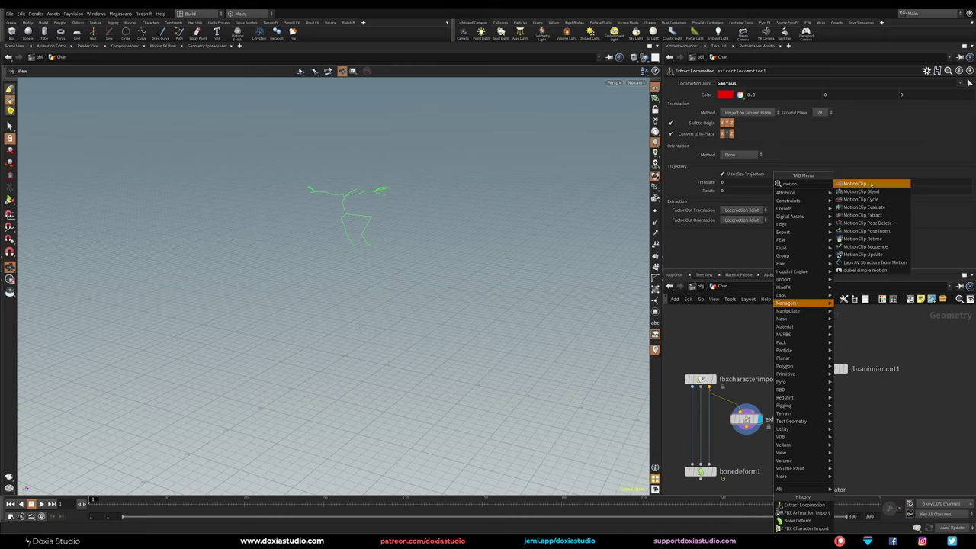
pyautogui.click(871, 184)
pyautogui.click(756, 447)
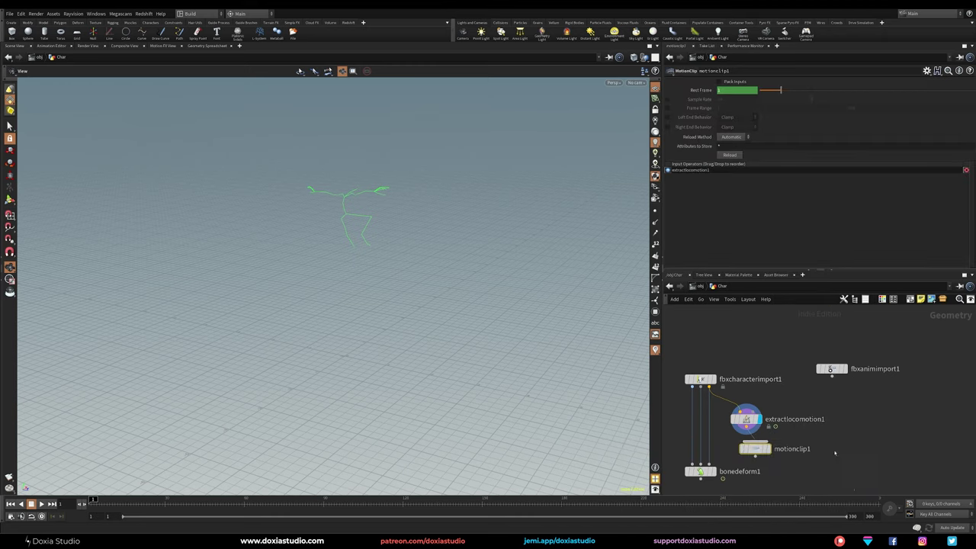
# - Add a MotionClip Sequence node and connect motionclip1 to its first input
pyautogui.moveTo(834, 452); pyautogui.dragTo(818, 375, button='middle')
pyautogui.press('Tab')
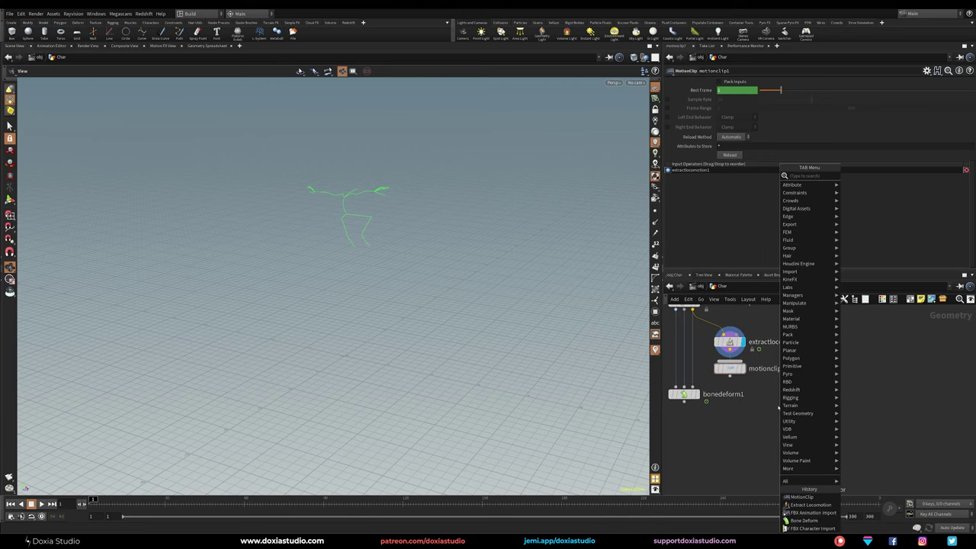
pyautogui.write('motion')
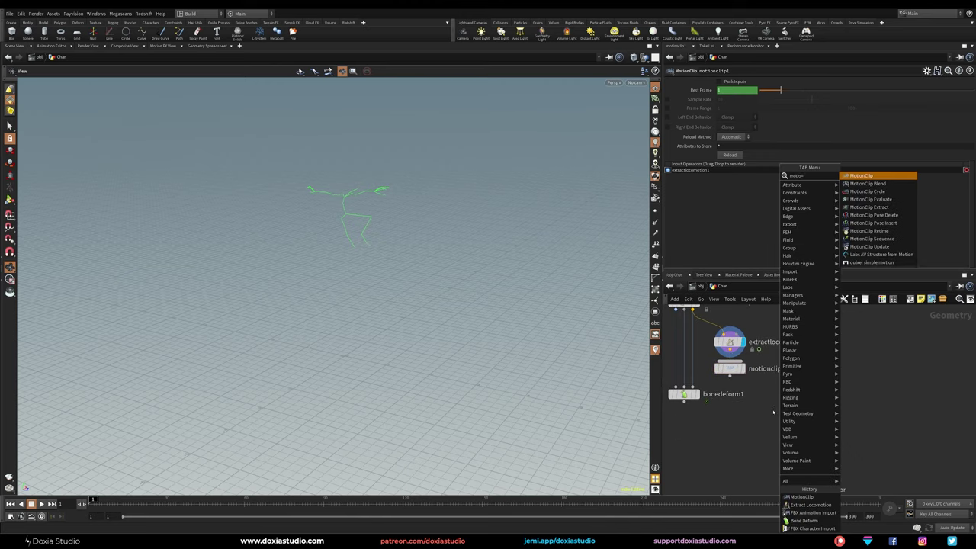
pyautogui.write(' cli')
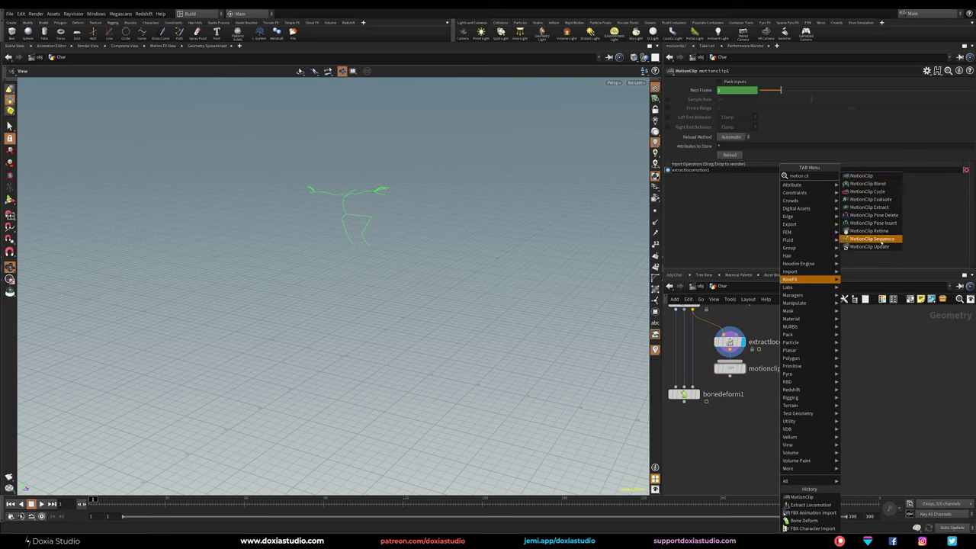
pyautogui.click(870, 238)
pyautogui.click(767, 397)
pyautogui.moveTo(737, 380); pyautogui.dragTo(761, 390)
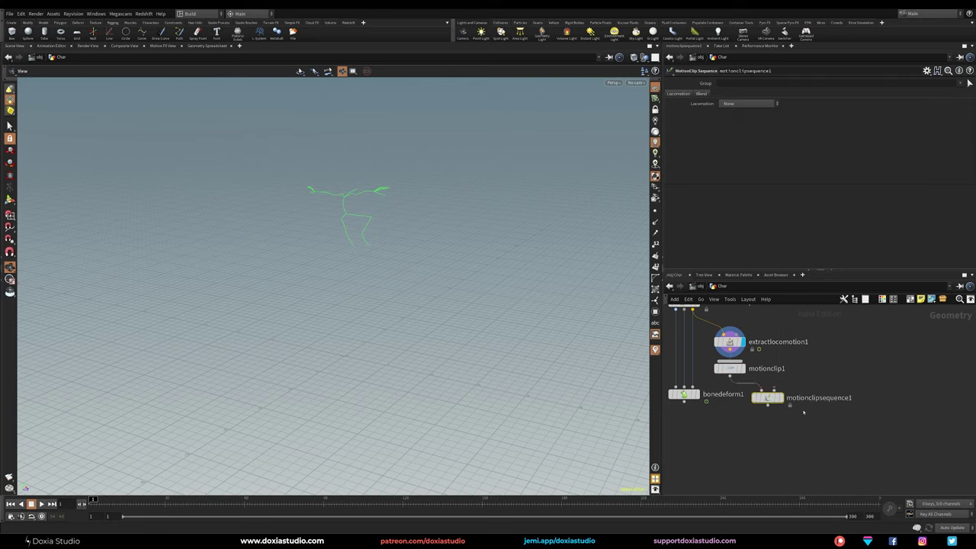
# - Add a MotionClip Evaluate node below the MotionClip Sequence, fed by its output
pyautogui.press('Tab')
pyautogui.write('evalu')
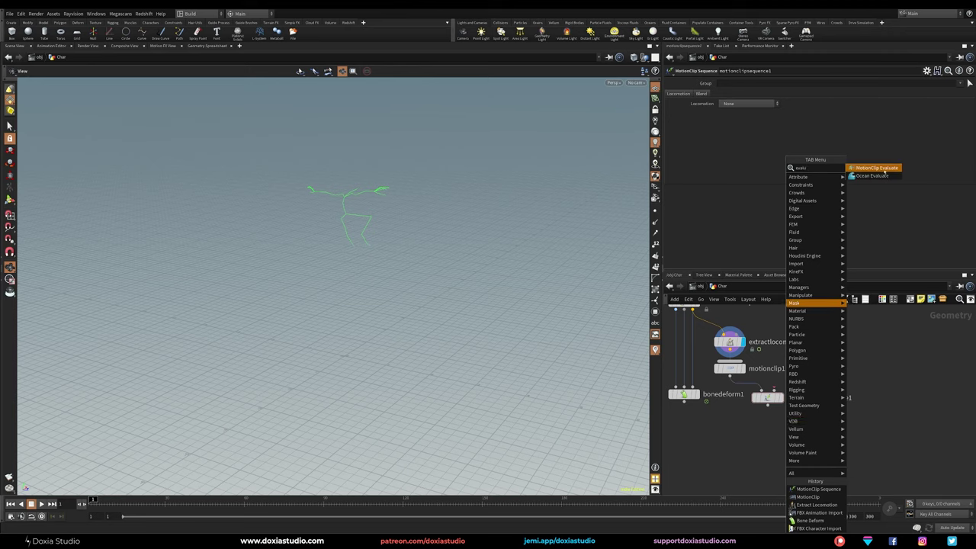
pyautogui.click(876, 168)
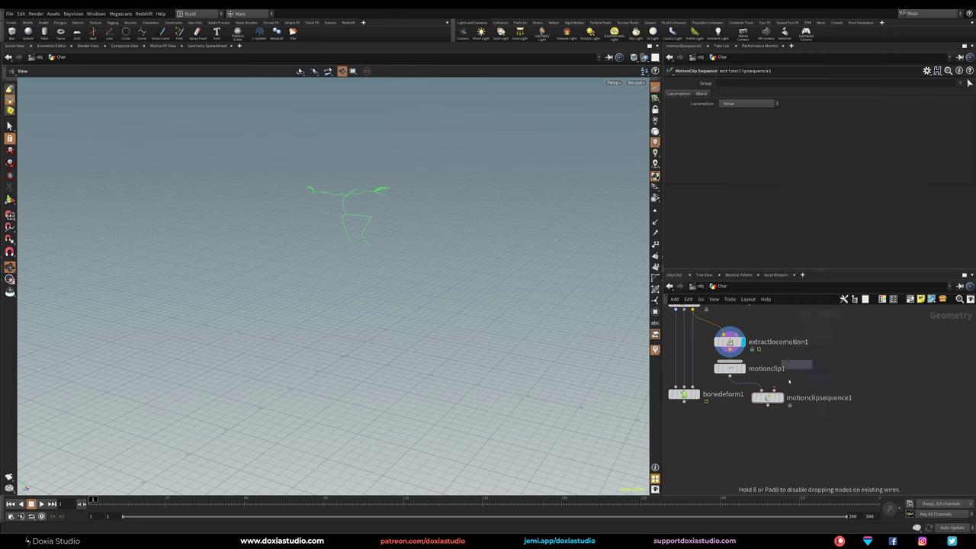
pyautogui.click(769, 429)
# - Rename the FBX Animation Import node to idle_looking
pyautogui.moveTo(846, 364); pyautogui.dragTo(861, 414, button='middle')
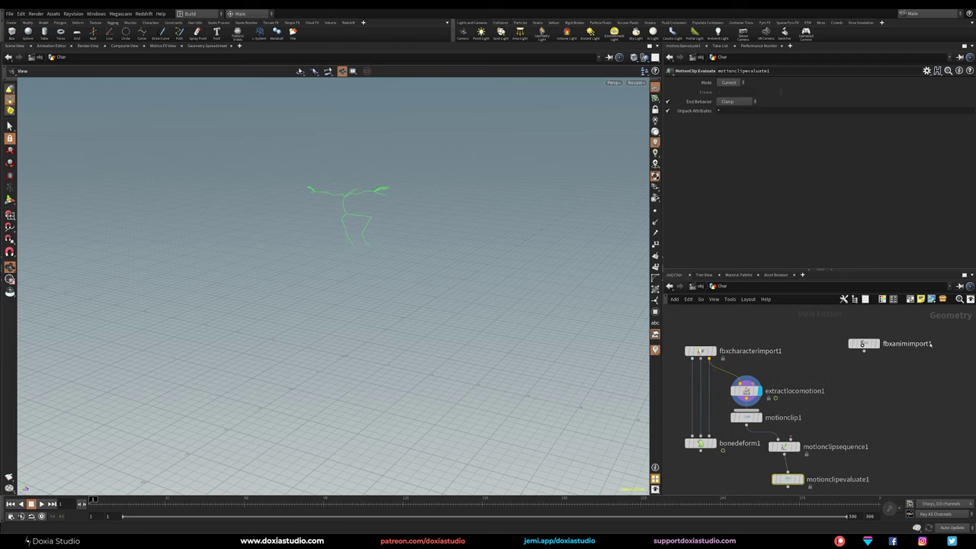
pyautogui.doubleClick(884, 344)
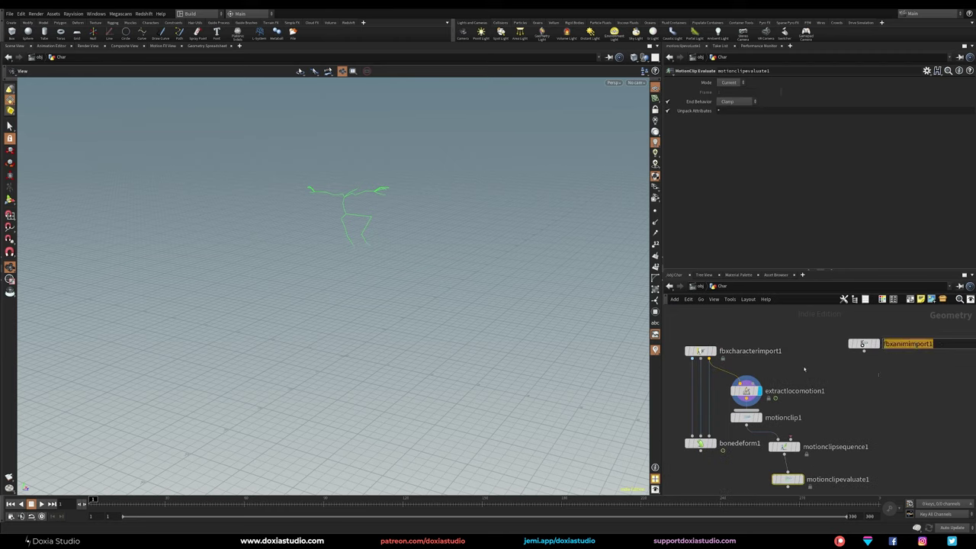
pyautogui.write('idle_looking')
pyautogui.press('Return')
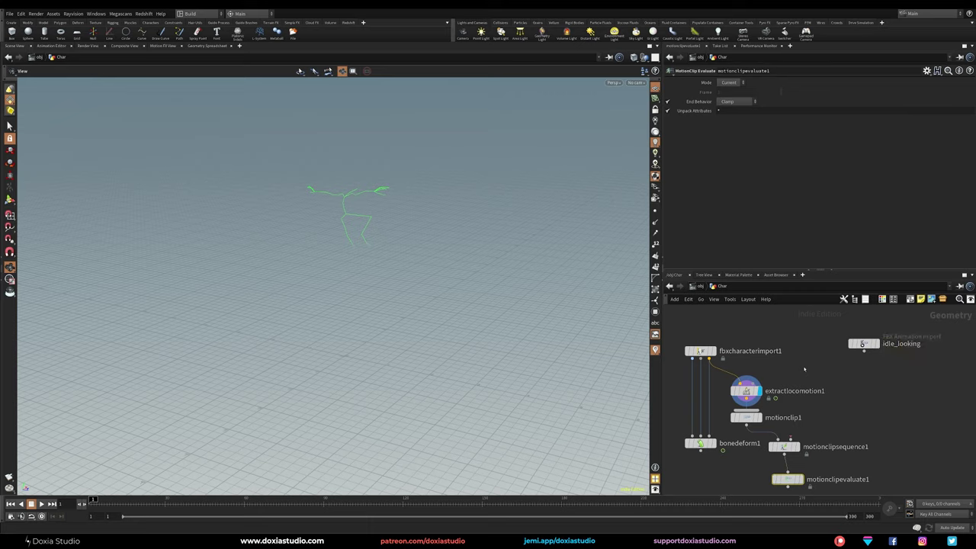
# - Duplicate the Extract Locomotion and MotionClip nodes beneath idle_looking and feed the Extract Locomotion copy from idle_looking
pyautogui.moveTo(803, 376); pyautogui.dragTo(863, 418)
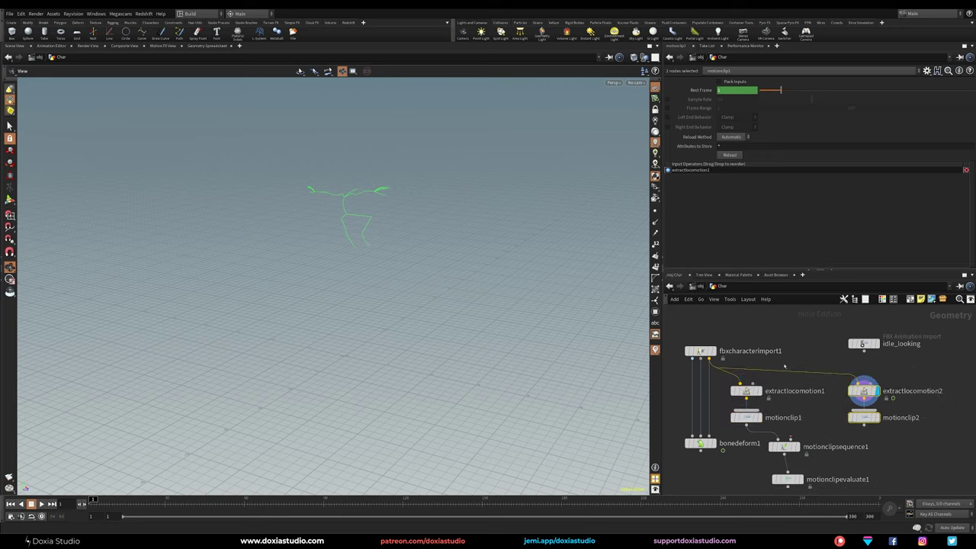
pyautogui.moveTo(917, 371); pyautogui.dragTo(882, 365, button='middle')
pyautogui.click(879, 364)
pyautogui.moveTo(828, 347); pyautogui.dragTo(822, 378)
# - Display the second MotionClip, then its Extract Locomotion node, to inspect the idle animation's skeleton
pyautogui.click(842, 412)
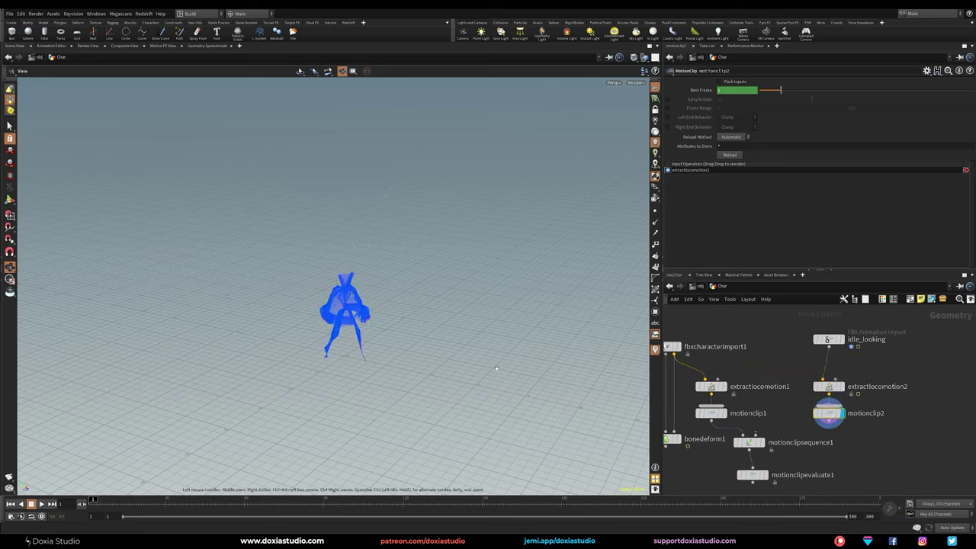
pyautogui.scroll(3, 390, 321)
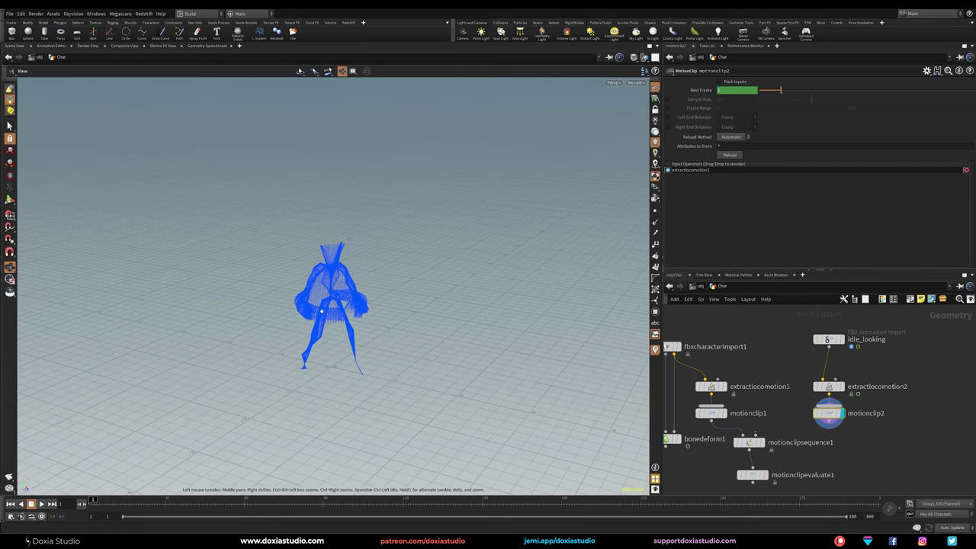
pyautogui.click(841, 386)
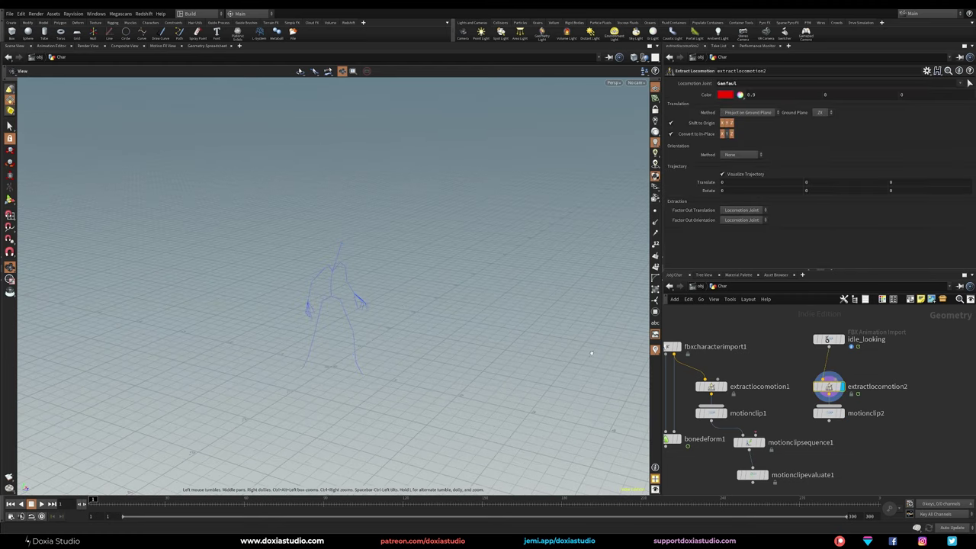
pyautogui.scroll(3, 338, 362)
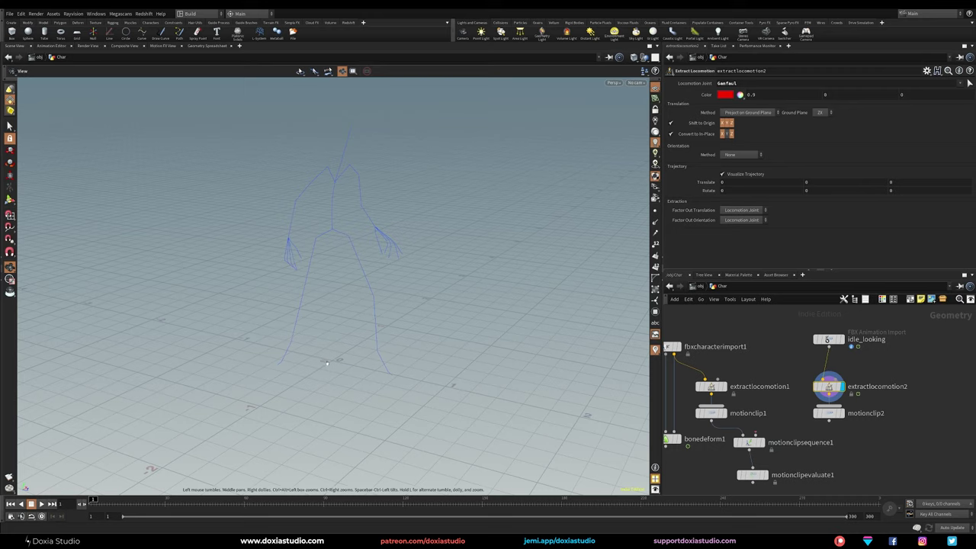
pyautogui.moveTo(93, 499)
pyautogui.mouseDown()
pyautogui.moveTo(292, 500)
pyautogui.moveTo(93, 493)
pyautogui.mouseUp()
# - Connect motionclip2 to the second input of the MotionClip Sequence and display the sequence node
pyautogui.moveTo(870, 455); pyautogui.dragTo(910, 420, button='middle')
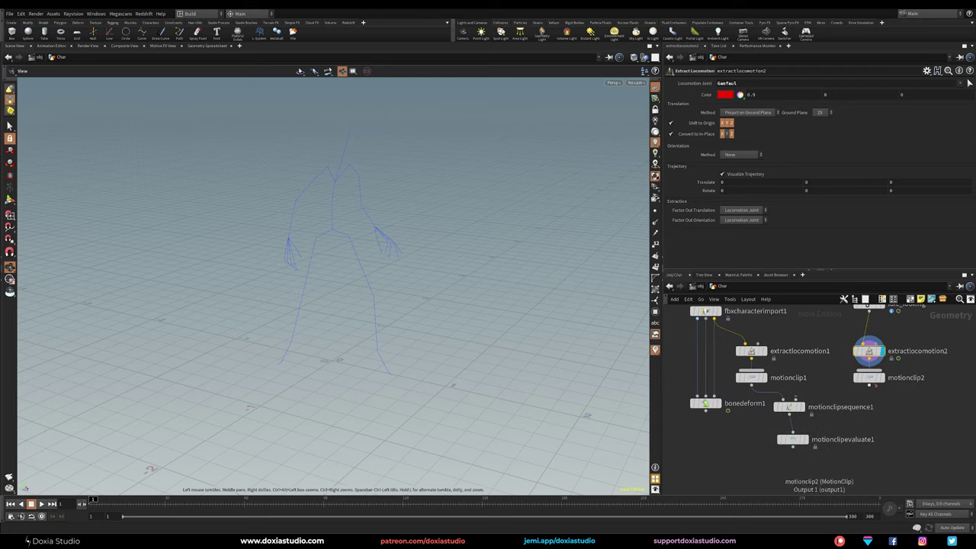
pyautogui.moveTo(869, 385); pyautogui.dragTo(792, 401)
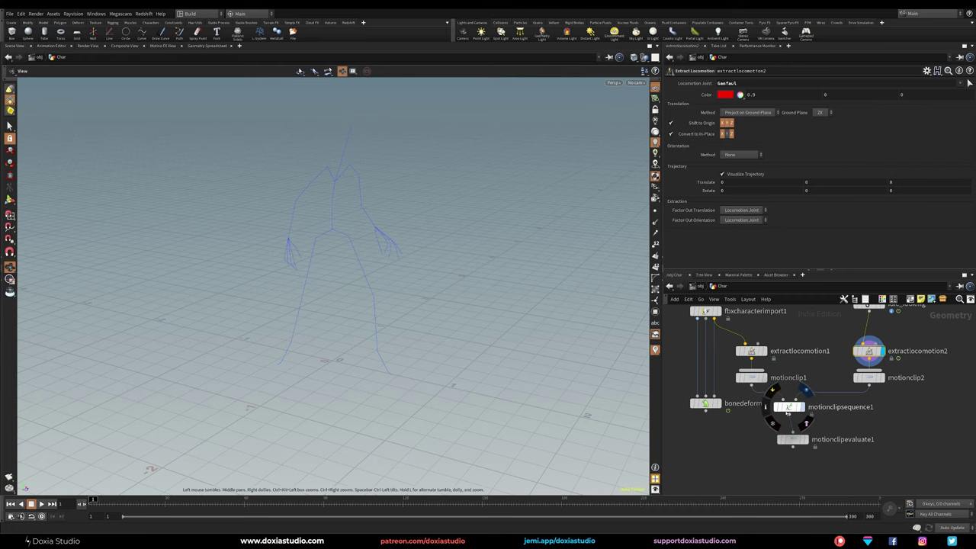
pyautogui.click(789, 408)
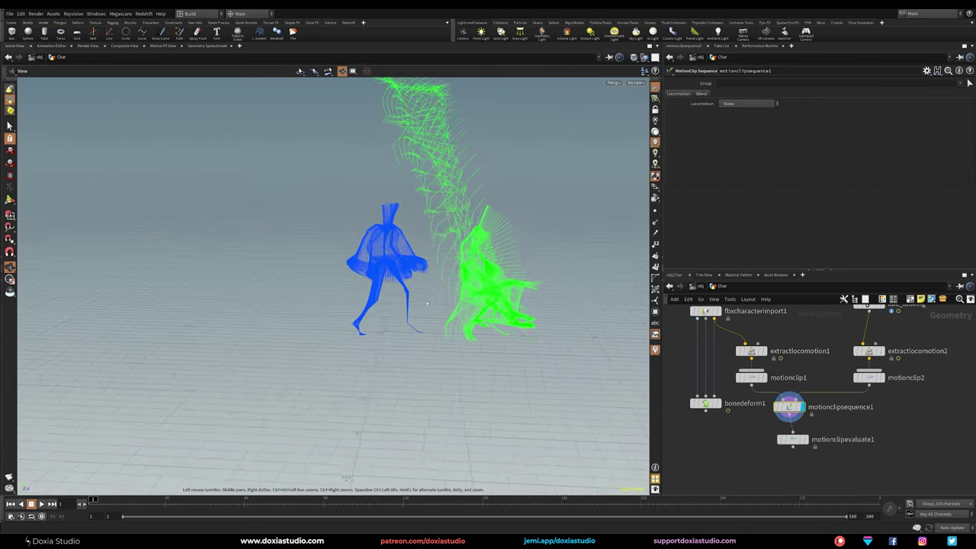
pyautogui.moveTo(427, 303); pyautogui.dragTo(362, 379)
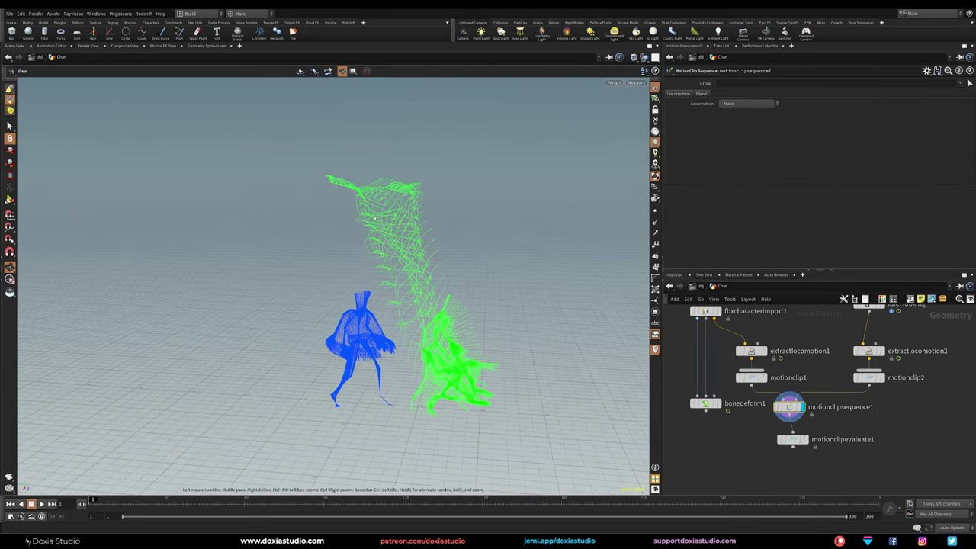
# - Move the MotionClip Sequence and MotionClip Evaluate nodes lower to space out and align the network
pyautogui.moveTo(797, 440); pyautogui.dragTo(789, 457)
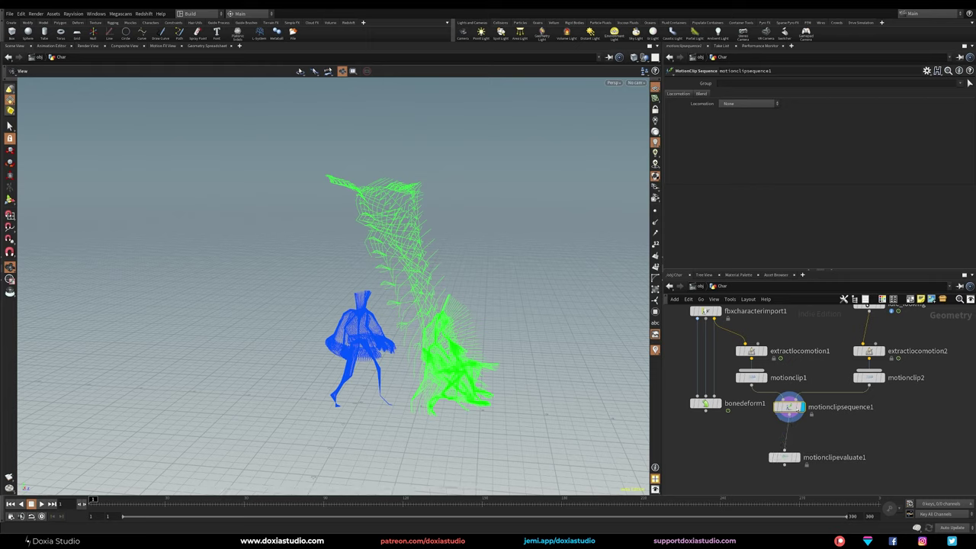
pyautogui.moveTo(789, 407); pyautogui.dragTo(790, 424)
pyautogui.moveTo(784, 457); pyautogui.dragTo(789, 462)
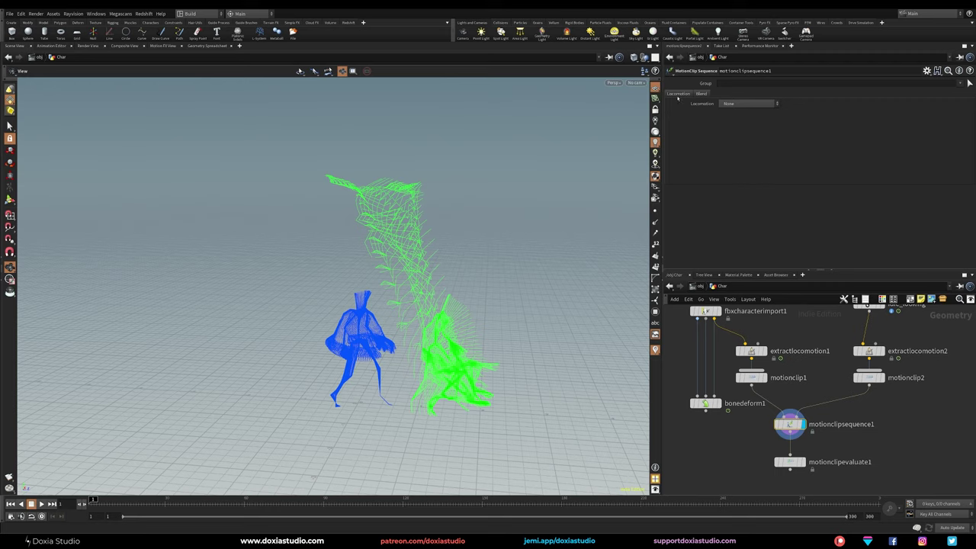
# - Set the MotionClip Sequence's Locomotion to Use Existing Locomotion and check the settings of both Extract Locomotion nodes
pyautogui.click(748, 103)
pyautogui.click(746, 122)
pyautogui.click(751, 351)
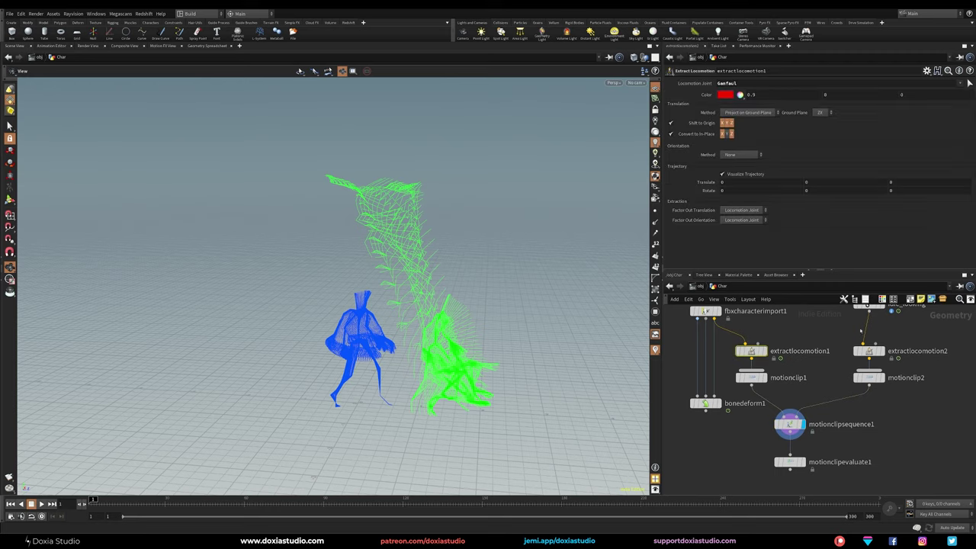
pyautogui.click(868, 351)
pyautogui.click(834, 424)
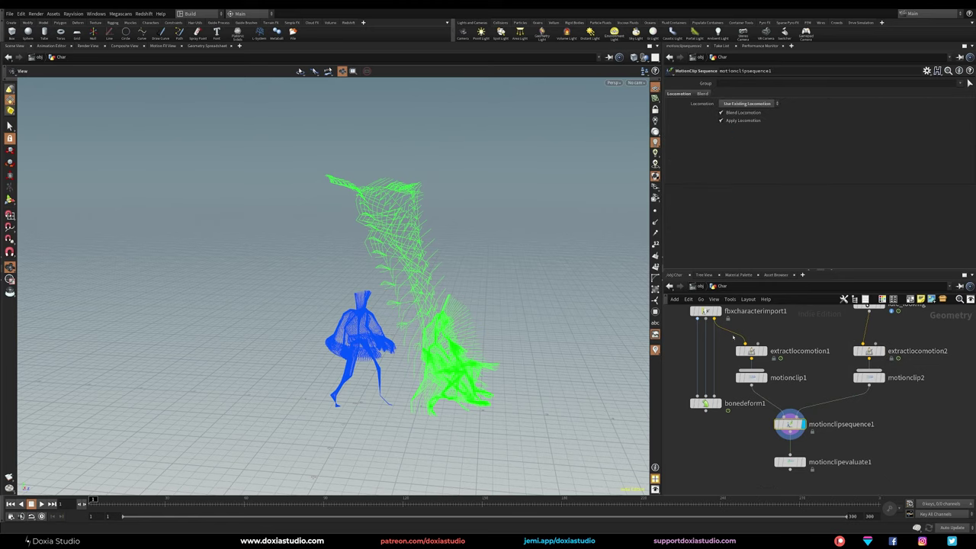
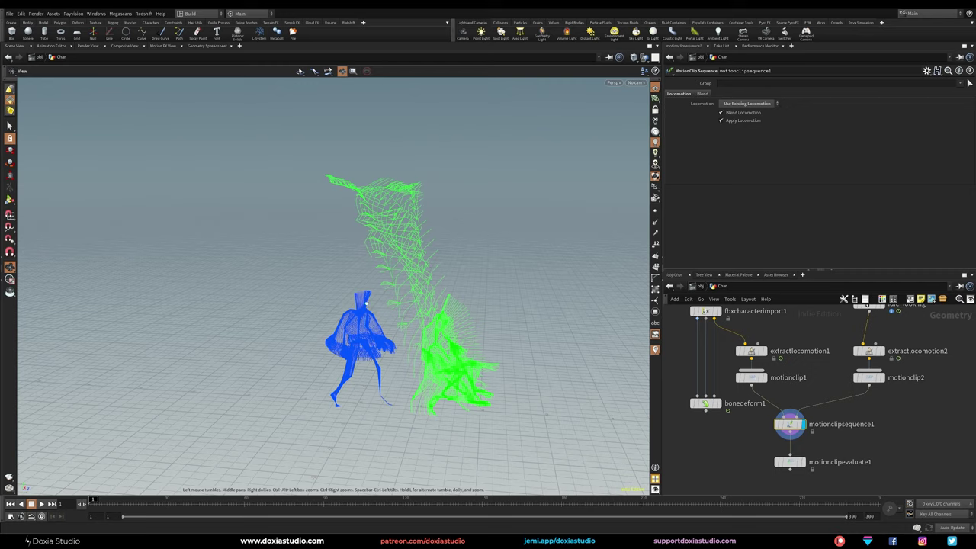
# - Insert a Transform node between the character import's animated pose output and extractlocomotion1
pyautogui.moveTo(797, 328); pyautogui.dragTo(815, 361, button='middle')
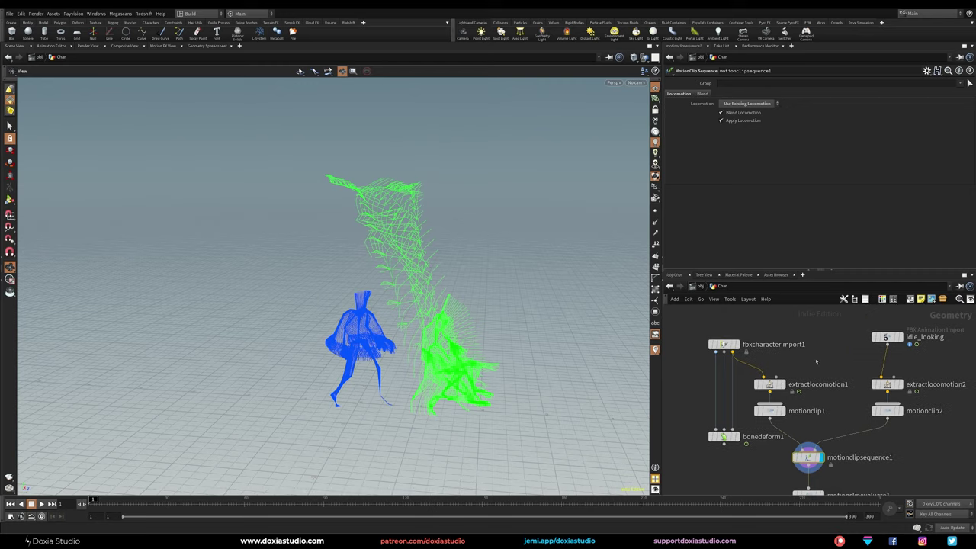
pyautogui.rightClick(803, 362)
pyautogui.moveTo(821, 357)
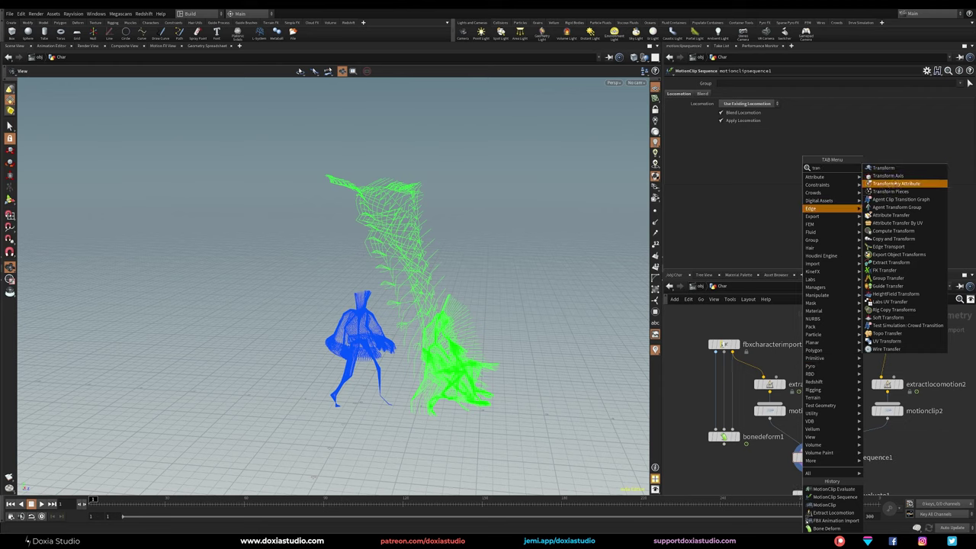
pyautogui.click(875, 168)
pyautogui.click(746, 372)
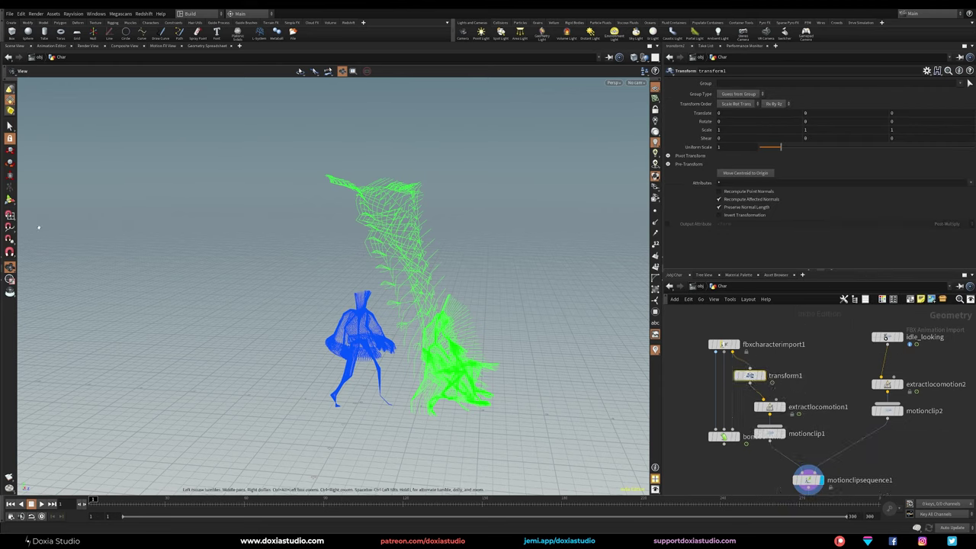
# - Shift the falling animation with the Transform node to overlap the idle clip, setting its Z translation to -1.3
pyautogui.press('Return')
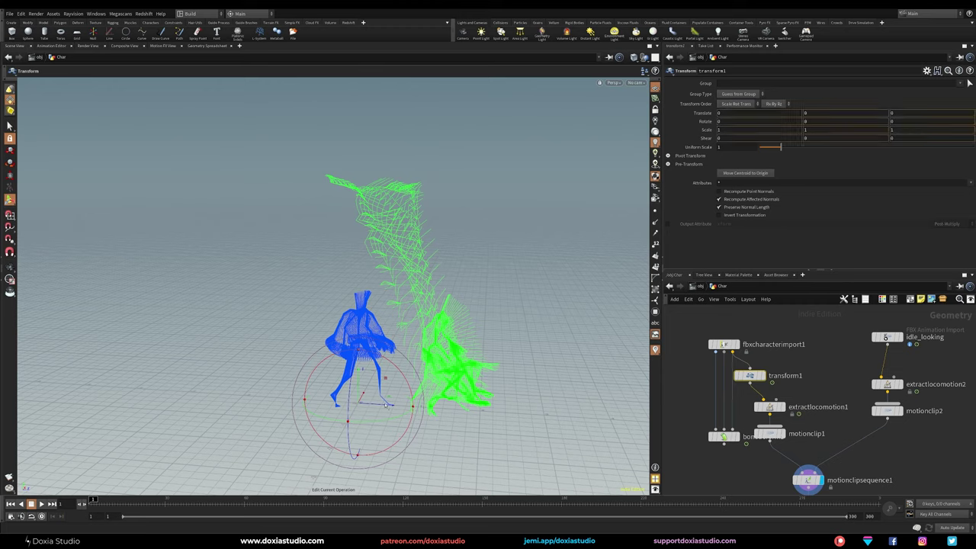
pyautogui.moveTo(370, 403); pyautogui.dragTo(328, 400)
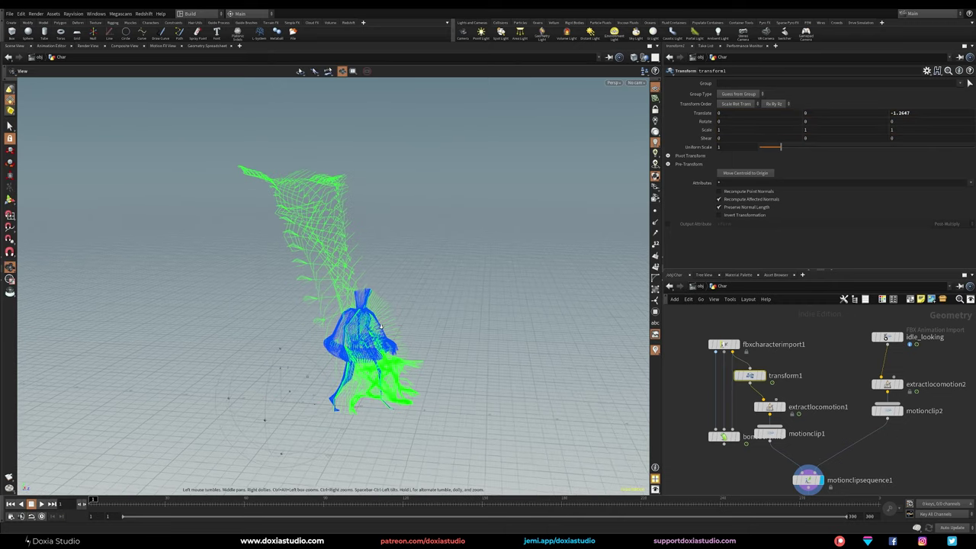
pyautogui.keyDown('alt'); pyautogui.moveTo(335, 373); pyautogui.dragTo(365, 358, button='right'); pyautogui.keyUp('alt')
pyautogui.keyDown('alt'); pyautogui.moveTo(366, 358); pyautogui.dragTo(419, 347); pyautogui.keyUp('alt')
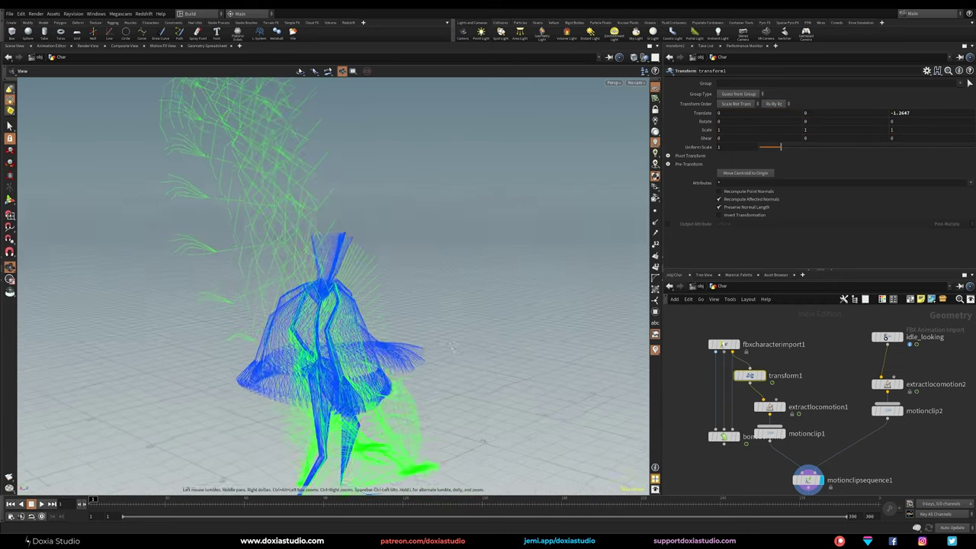
pyautogui.scroll(3, 430, 307)
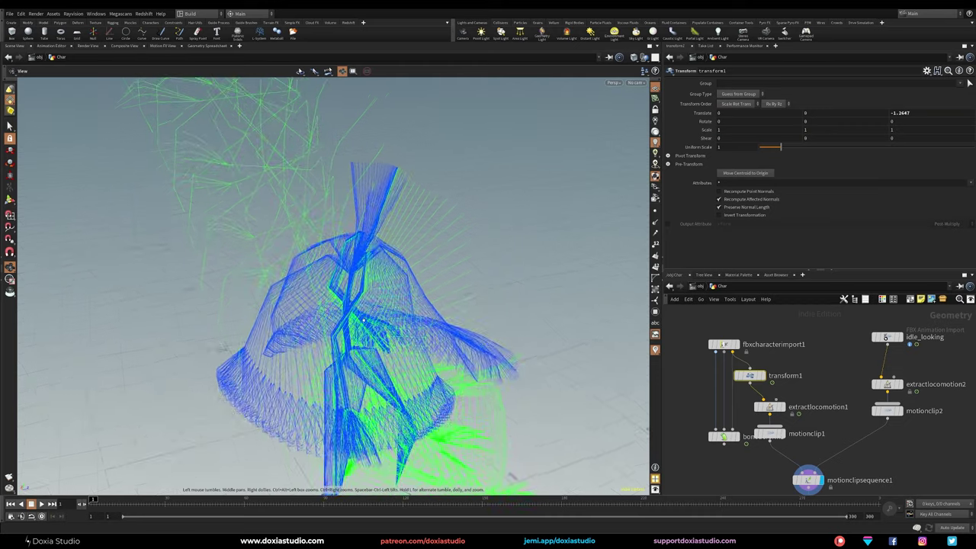
pyautogui.press('t')
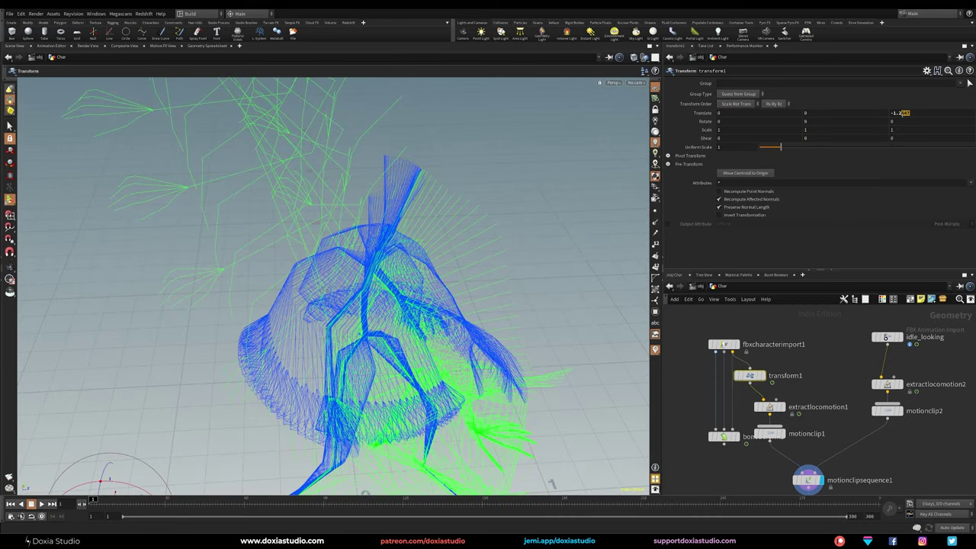
pyautogui.click(901, 114)
pyautogui.write('-1.3')
pyautogui.press('Return')
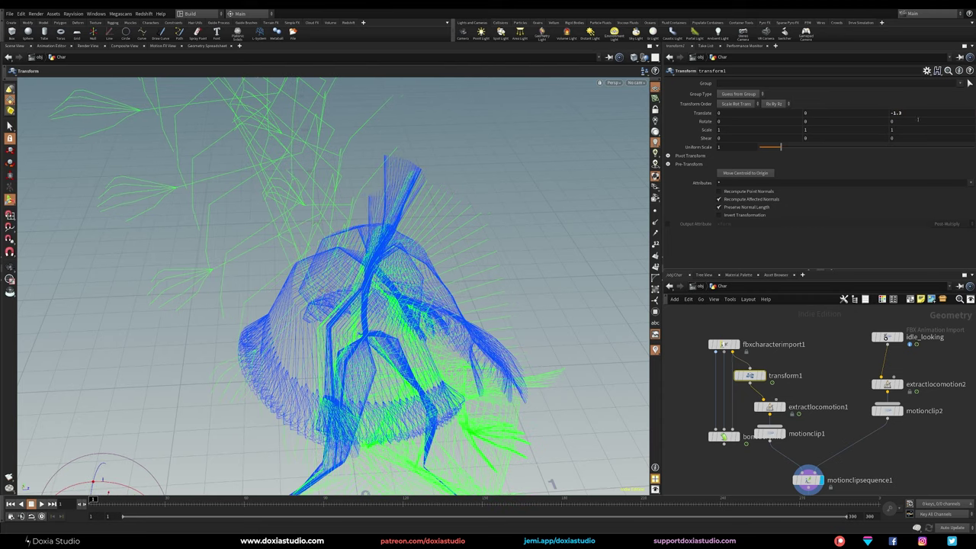
# - Set transform1's Z translation to -1.275 and check how the green landing skeletons line up with the blue idle ones
pyautogui.click(899, 113)
pyautogui.write('-1.275')
pyautogui.press('Return')
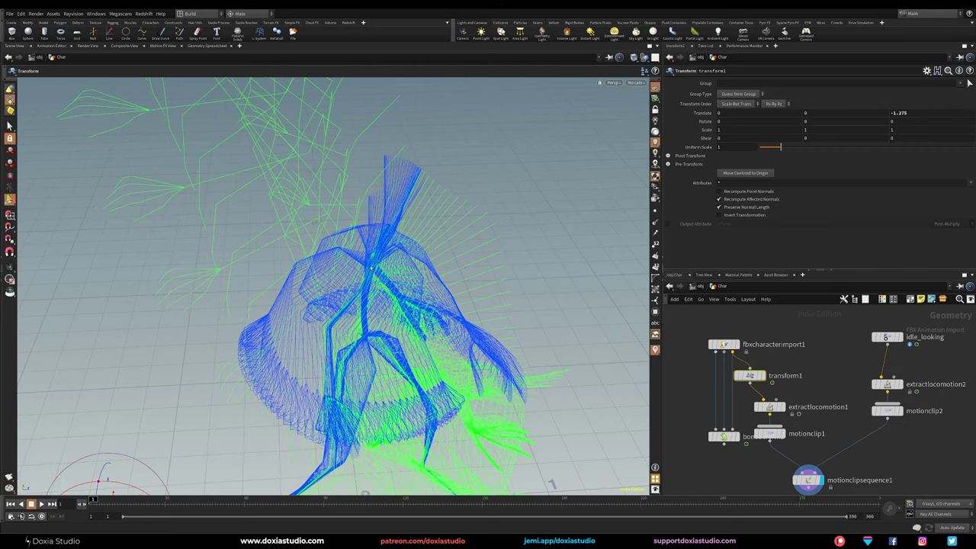
pyautogui.keyDown('alt'); pyautogui.moveTo(318, 343); pyautogui.dragTo(262, 331); pyautogui.keyUp('alt')
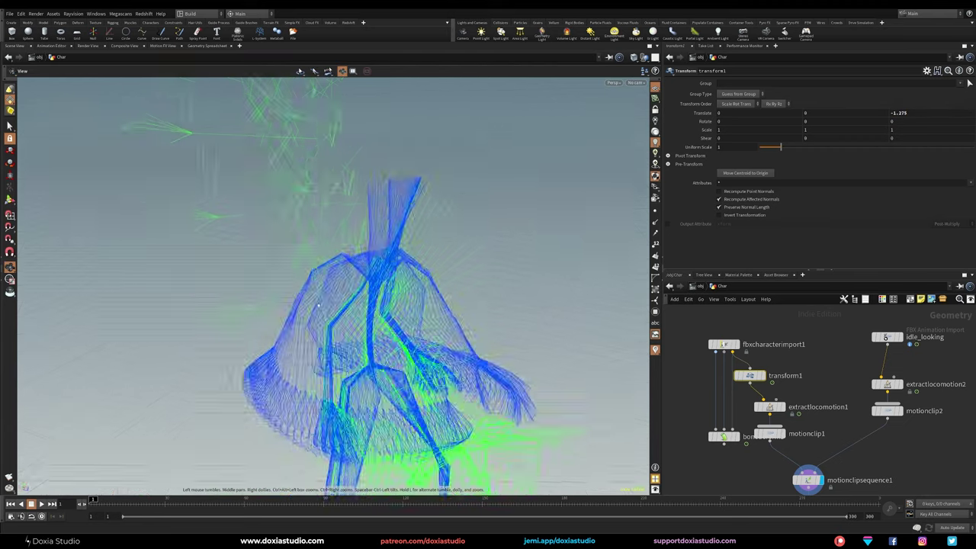
pyautogui.keyDown('alt'); pyautogui.moveTo(263, 331); pyautogui.dragTo(248, 386, button='right'); pyautogui.keyUp('alt')
pyautogui.press('Return')
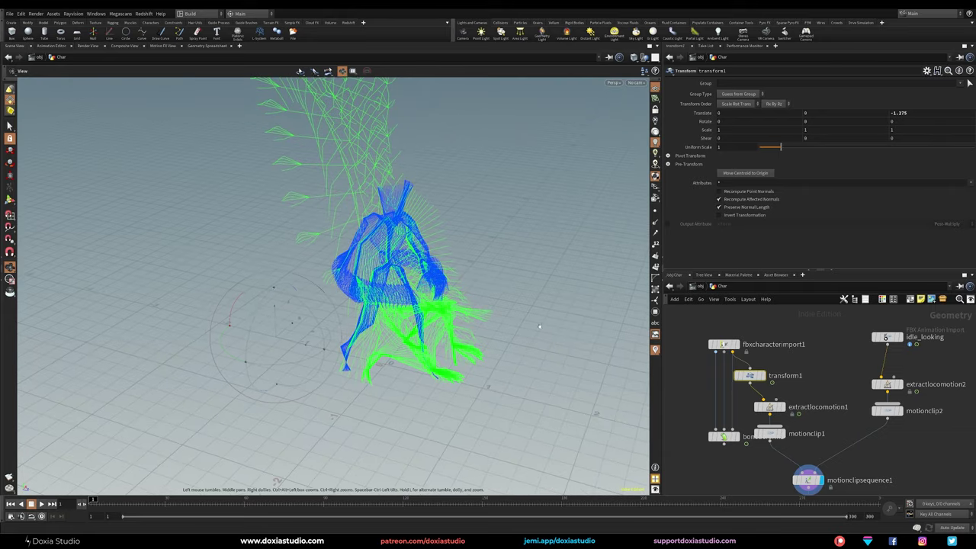
# - Set the Blend Frames of motionclipsequence1 to 10
pyautogui.moveTo(824, 407); pyautogui.dragTo(826, 327, button='middle')
pyautogui.moveTo(878, 379); pyautogui.dragTo(809, 410)
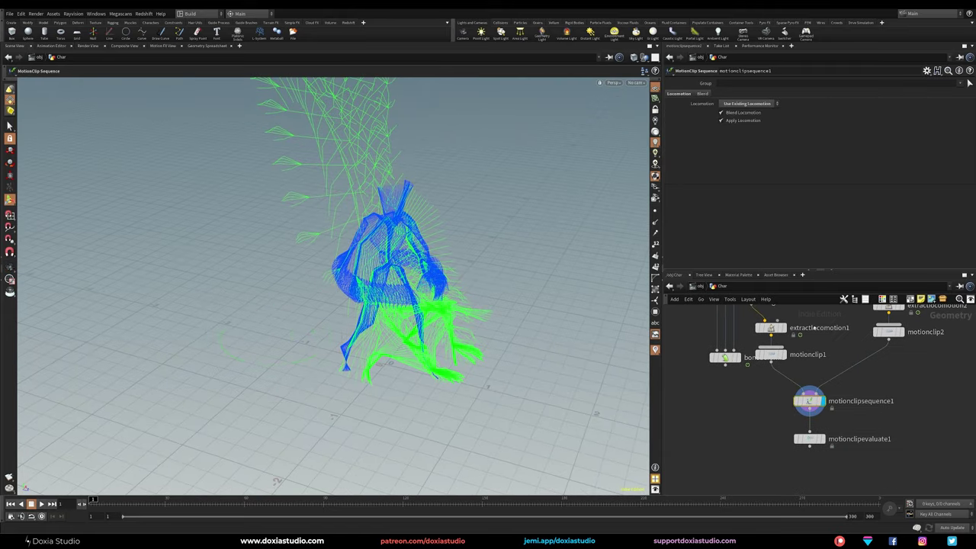
pyautogui.click(701, 94)
pyautogui.click(731, 113)
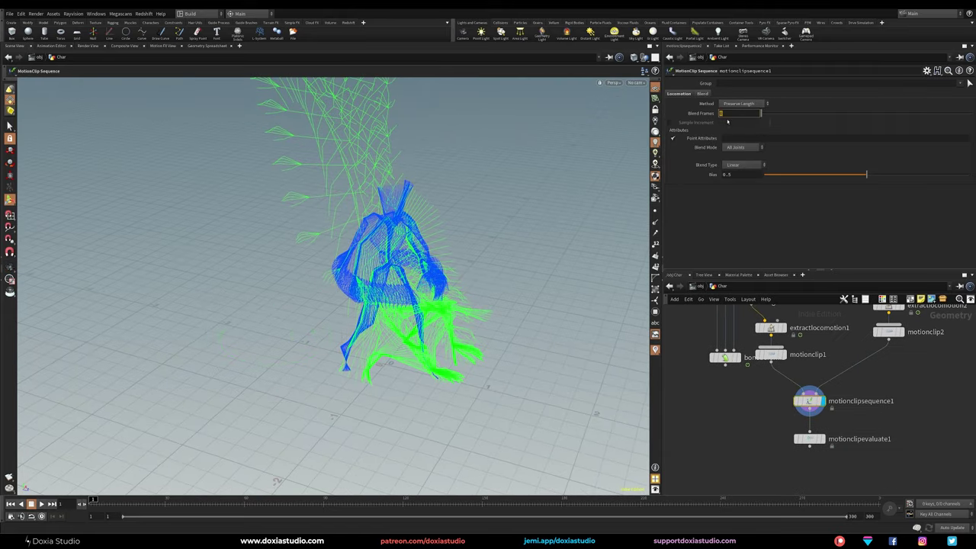
pyautogui.write('10')
pyautogui.press('Return')
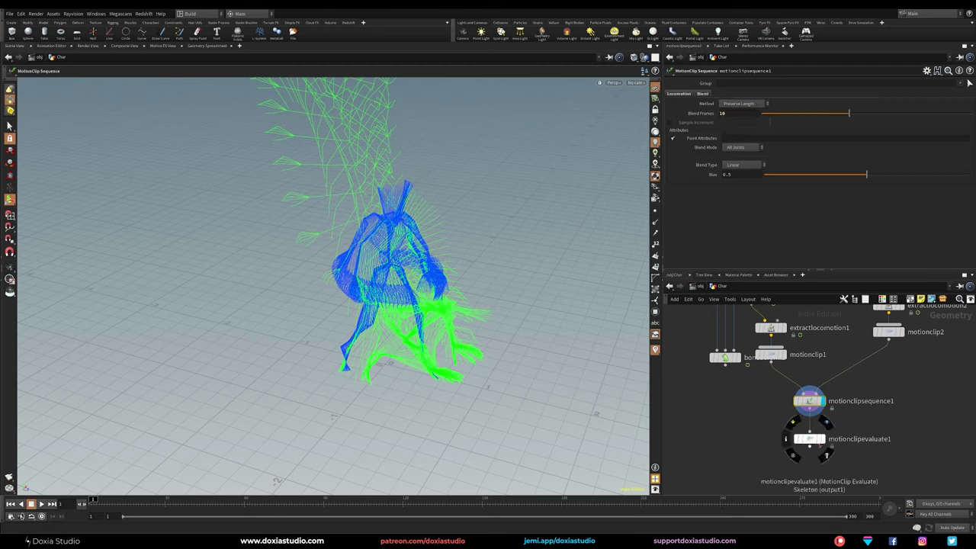
# - Display motionclipevaluate1 and play back the blended landing-to-idle skeleton animation
pyautogui.click(826, 421)
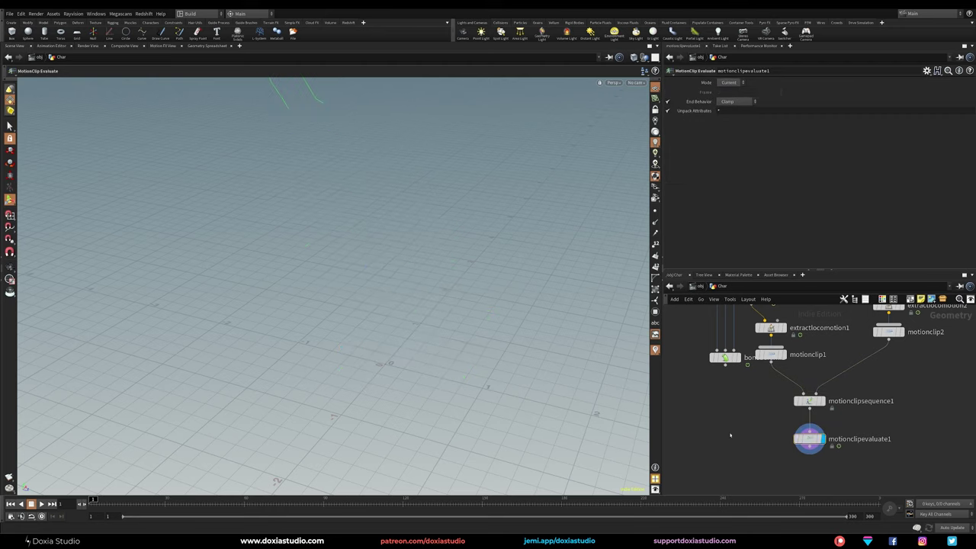
pyautogui.keyDown('alt'); pyautogui.moveTo(402, 287); pyautogui.dragTo(343, 381, button='right'); pyautogui.keyUp('alt')
pyautogui.keyDown('alt'); pyautogui.moveTo(343, 381); pyautogui.dragTo(320, 346); pyautogui.keyUp('alt')
pyautogui.keyDown('alt'); pyautogui.moveTo(321, 346); pyautogui.dragTo(409, 325, button='right'); pyautogui.keyUp('alt')
pyautogui.keyDown('alt'); pyautogui.moveTo(409, 324); pyautogui.dragTo(400, 349, button='middle'); pyautogui.keyUp('alt')
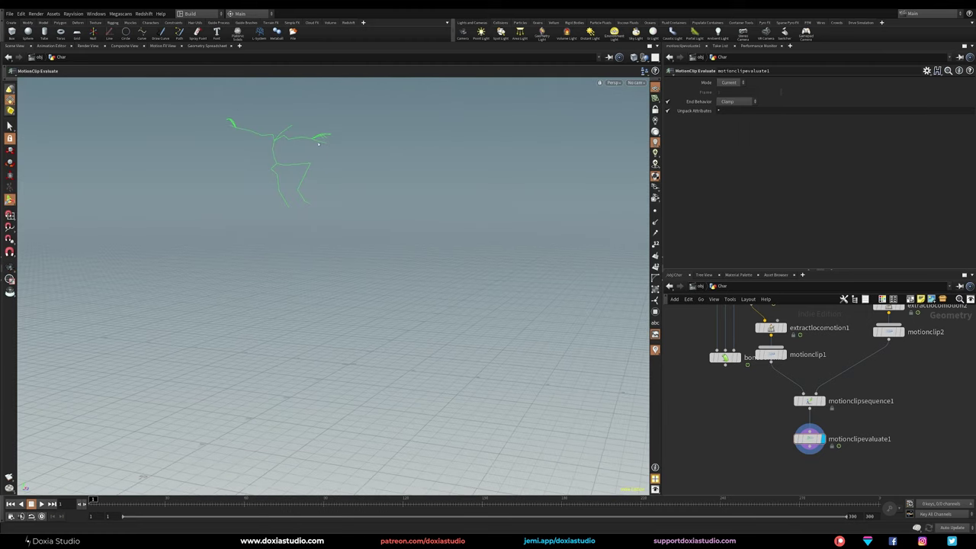
pyautogui.click(41, 503)
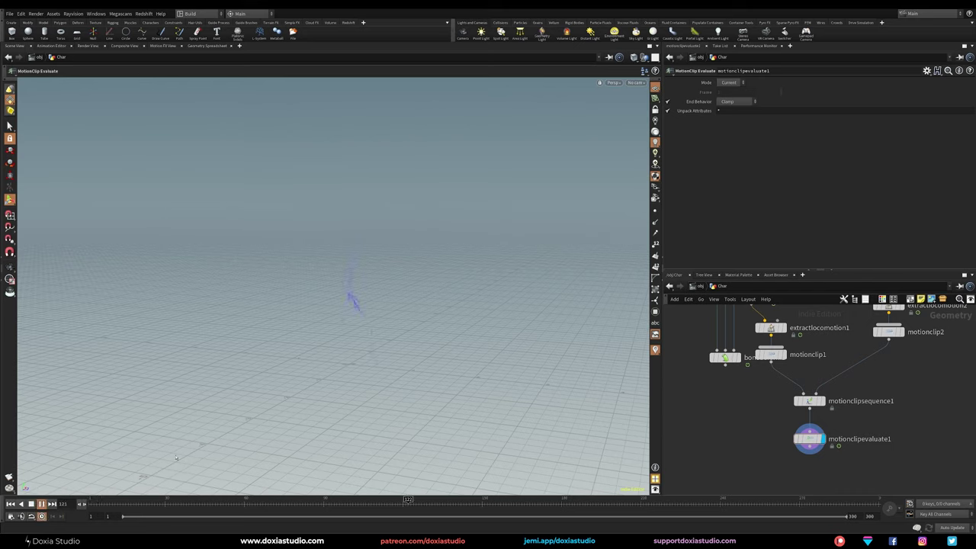
pyautogui.click(31, 505)
pyautogui.click(41, 505)
pyautogui.click(42, 507)
# - Auto-arrange the node network and move the bonedeform1 node well below the motion clip chain
pyautogui.scroll(-4, 744, 388)
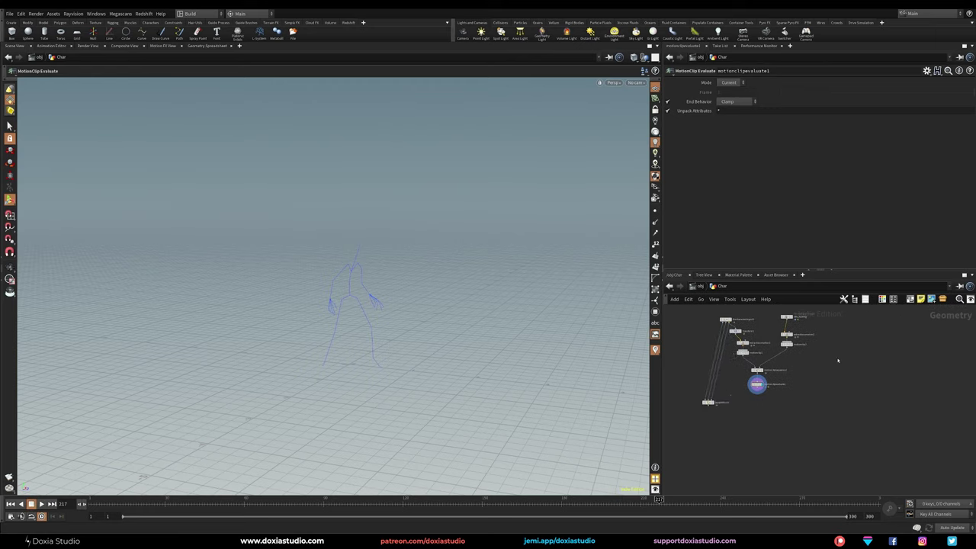
pyautogui.press('l')
pyautogui.scroll(3, 820, 372)
pyautogui.moveTo(808, 365); pyautogui.dragTo(871, 377, button='middle')
pyautogui.moveTo(728, 365); pyautogui.dragTo(733, 437)
pyautogui.moveTo(727, 385); pyautogui.dragTo(735, 476)
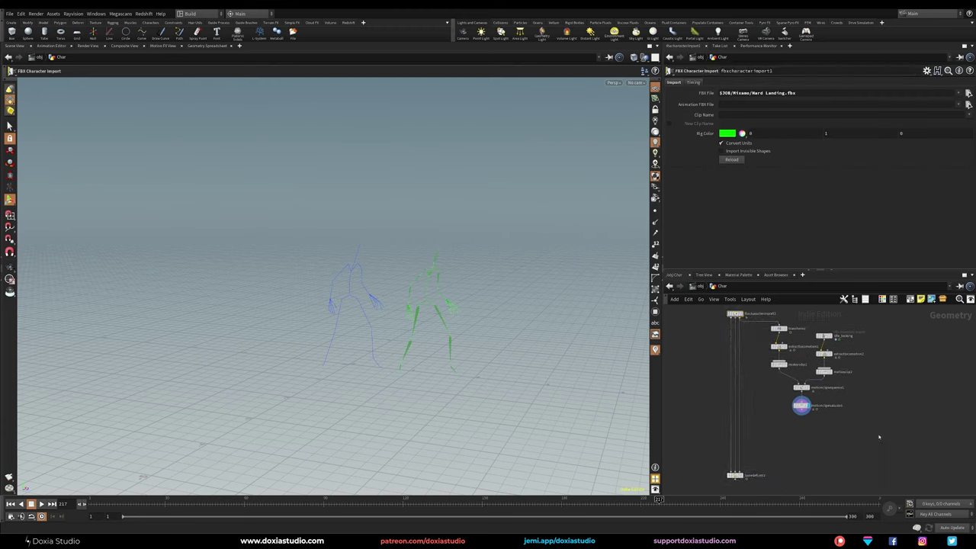
pyautogui.moveTo(904, 407); pyautogui.dragTo(841, 402, button='middle')
# - Duplicate idle_looking and both extract locomotion and motion clip pairs below motionclipevaluate1, then feed motionclipevaluate1 into extractlocomotion3
pyautogui.moveTo(829, 321); pyautogui.dragTo(714, 366)
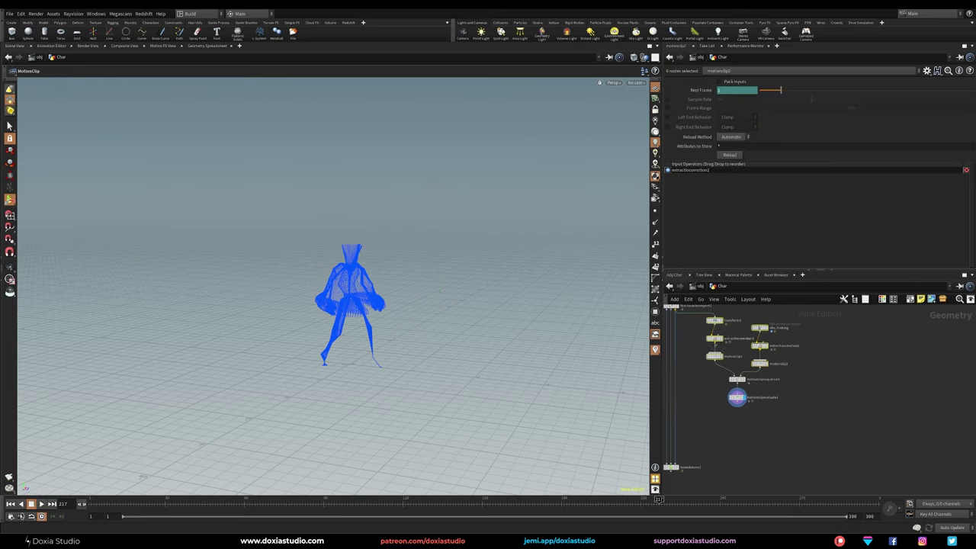
pyautogui.hotkey('ctrl', 'c')
pyautogui.hotkey('ctrl', 'v')
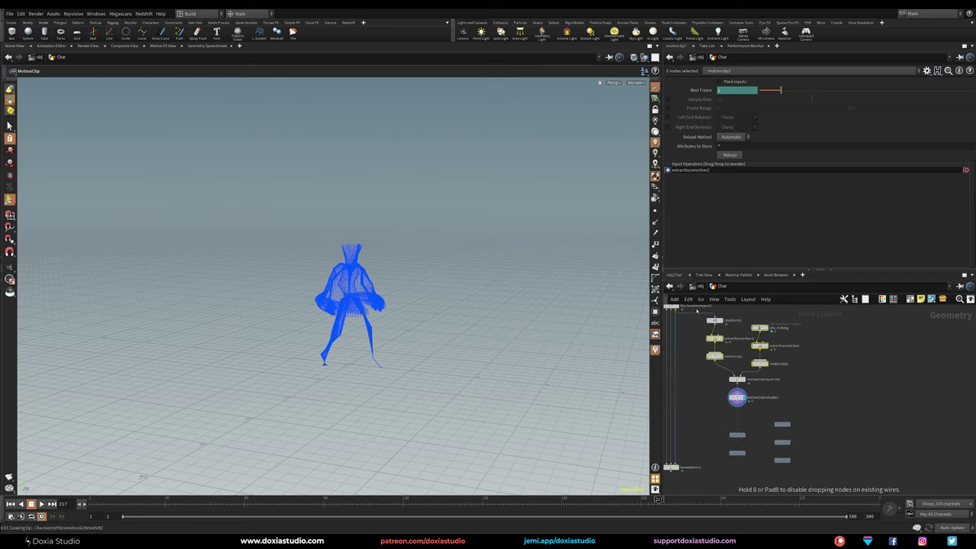
pyautogui.click(828, 374)
pyautogui.scroll(4, 775, 412)
pyautogui.moveTo(738, 418); pyautogui.dragTo(795, 382, button='middle')
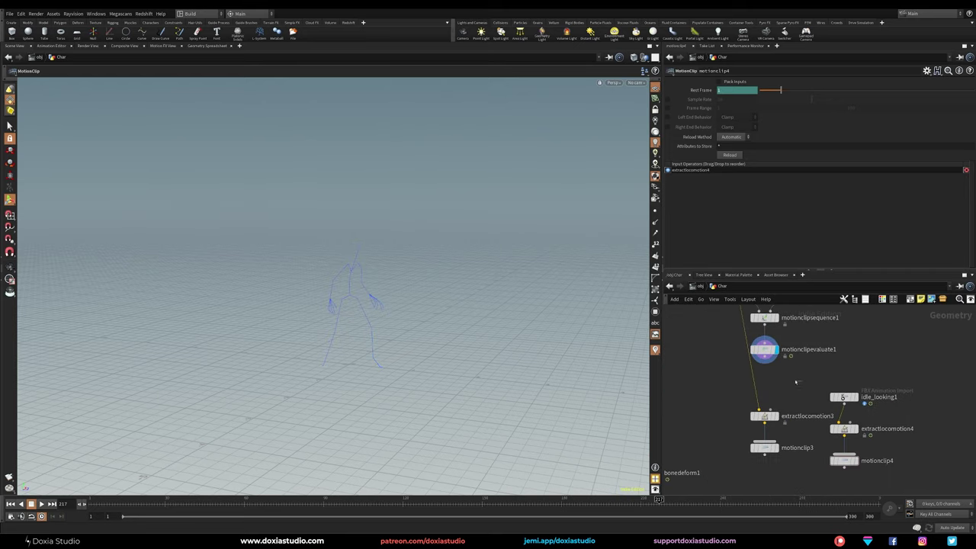
pyautogui.click(758, 409)
# - Duplicate motionclipsequence1 and motionclipevaluate1 and place the copies below motionclip3
pyautogui.moveTo(894, 367); pyautogui.dragTo(895, 392, button='middle')
pyautogui.moveTo(874, 336); pyautogui.dragTo(747, 386)
pyautogui.hotkey('ctrl', 'c')
pyautogui.hotkey('ctrl', 'v')
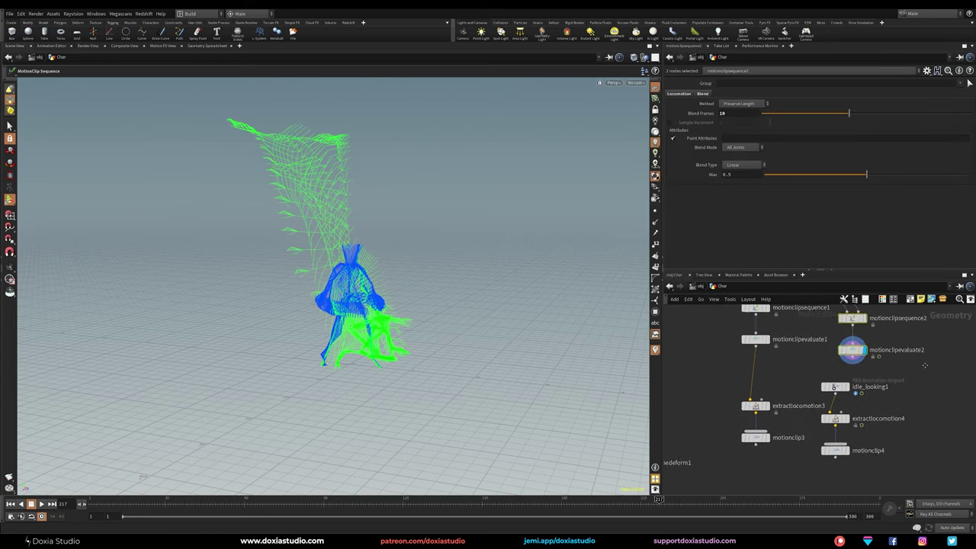
pyautogui.click(764, 460)
pyautogui.moveTo(761, 463); pyautogui.dragTo(772, 464)
pyautogui.moveTo(772, 464); pyautogui.dragTo(768, 406, button='middle')
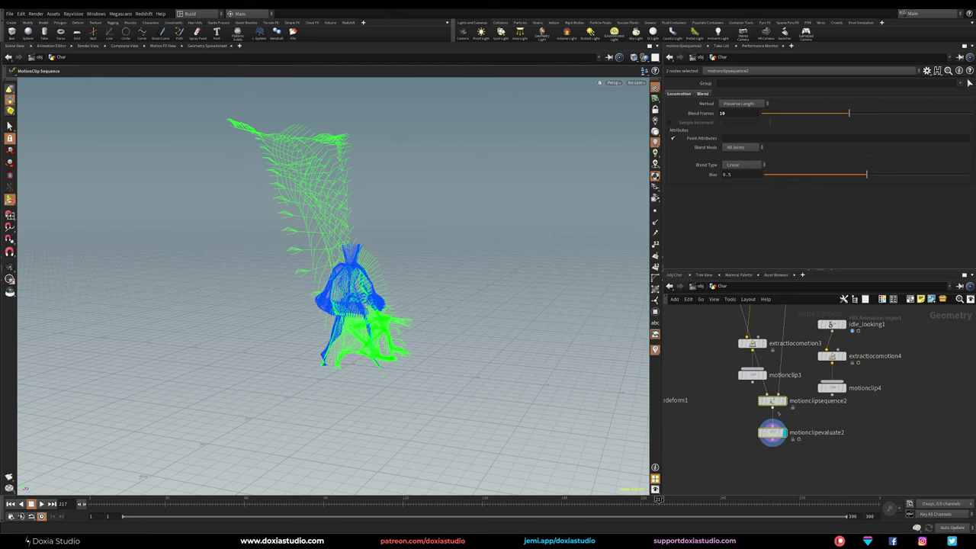
# - Wire motionclip3 into the first input of motionclipsequence2 and motionclip4 into its second input
pyautogui.moveTo(769, 404); pyautogui.dragTo(774, 430)
pyautogui.moveTo(753, 386); pyautogui.dragTo(764, 421)
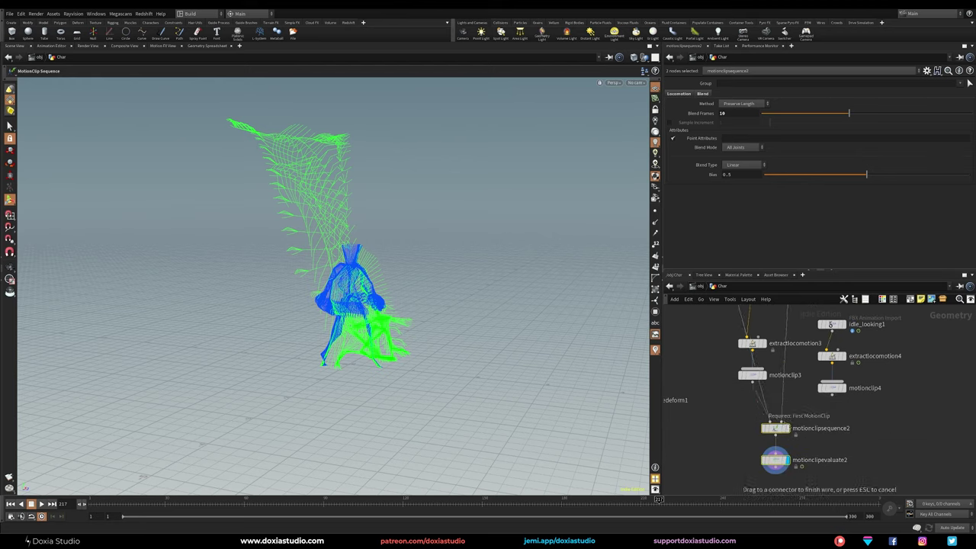
pyautogui.click(767, 420)
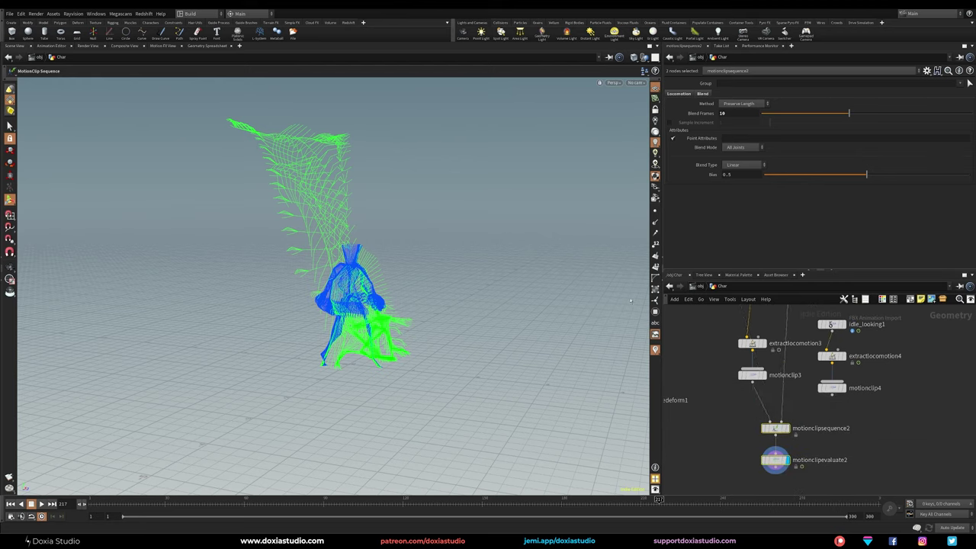
pyautogui.moveTo(781, 422); pyautogui.dragTo(833, 401)
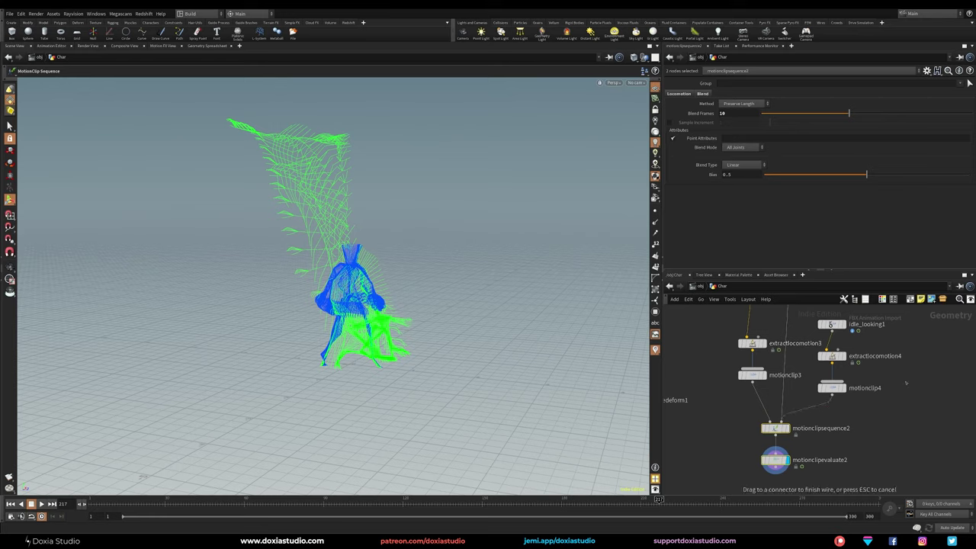
# - Load Idle.fbx from the Mixamo folder into idle_looking1 and display that node
pyautogui.moveTo(880, 396); pyautogui.dragTo(858, 434, button='middle')
pyautogui.click(810, 362)
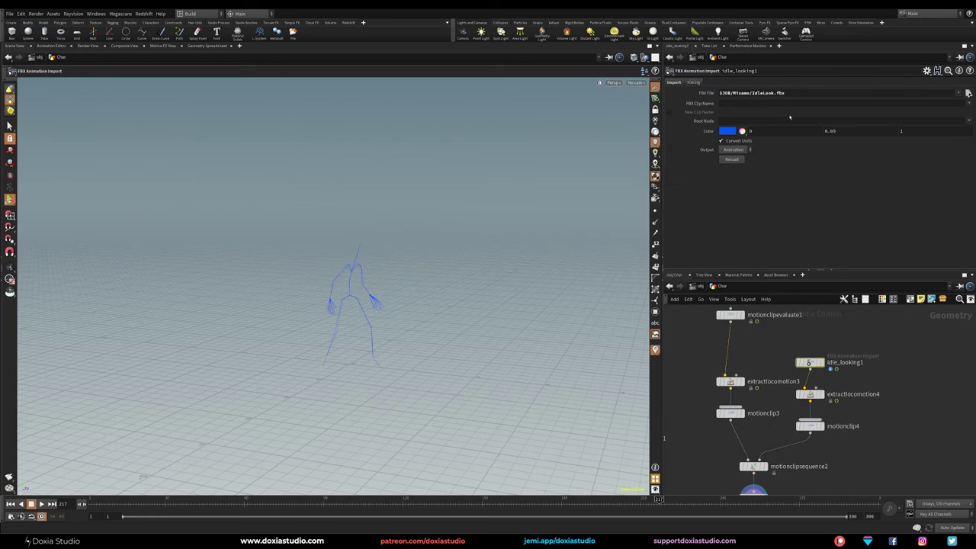
pyautogui.click(968, 93)
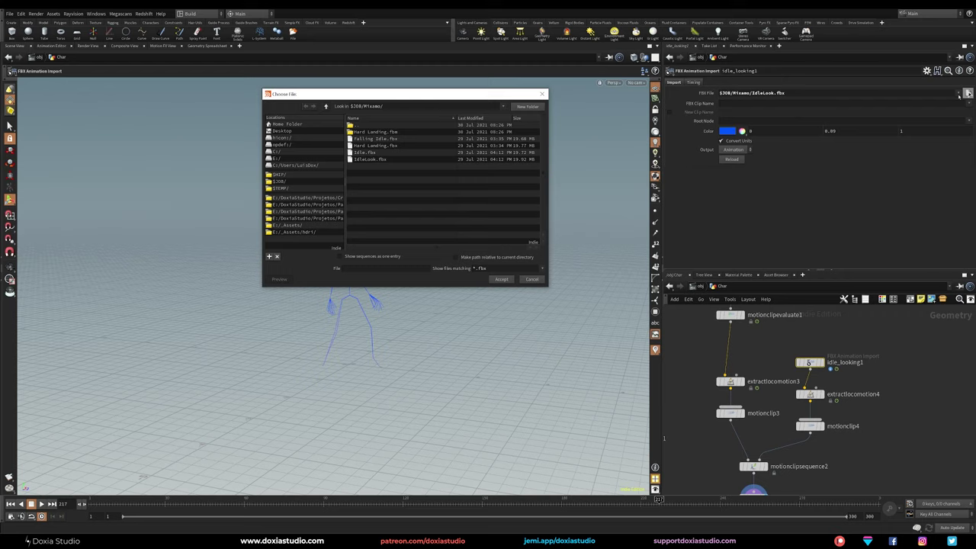
pyautogui.click(374, 152)
pyautogui.click(502, 280)
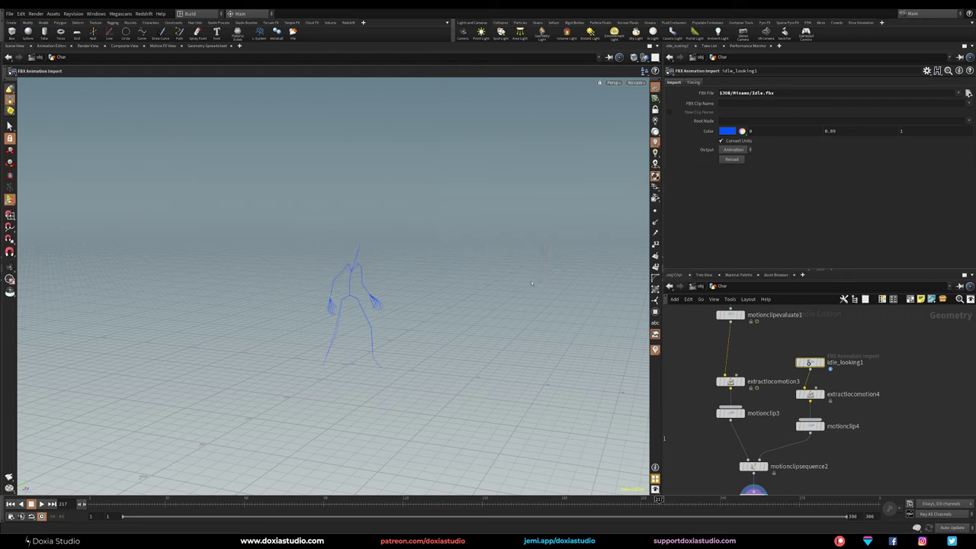
pyautogui.moveTo(891, 388); pyautogui.dragTo(888, 367, button='middle')
pyautogui.moveTo(823, 353)
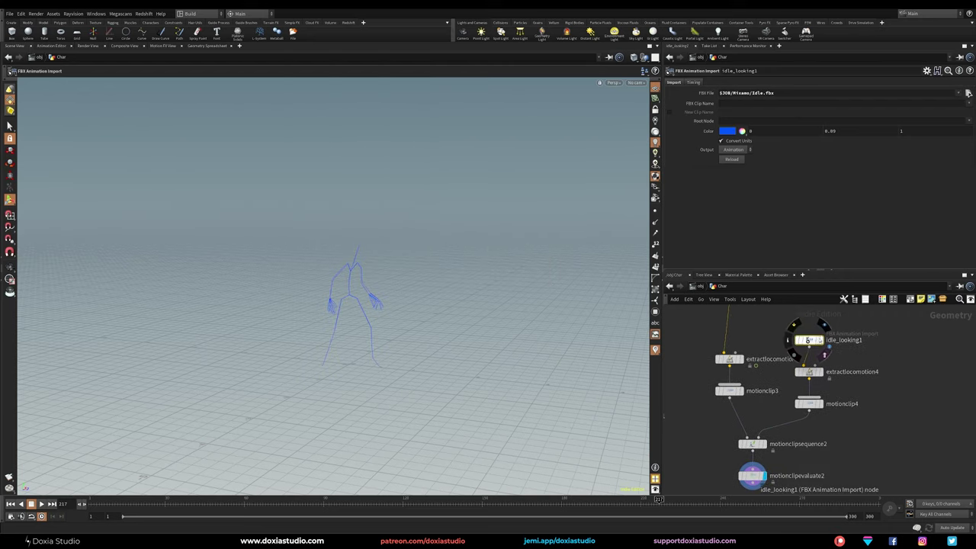
pyautogui.click(824, 326)
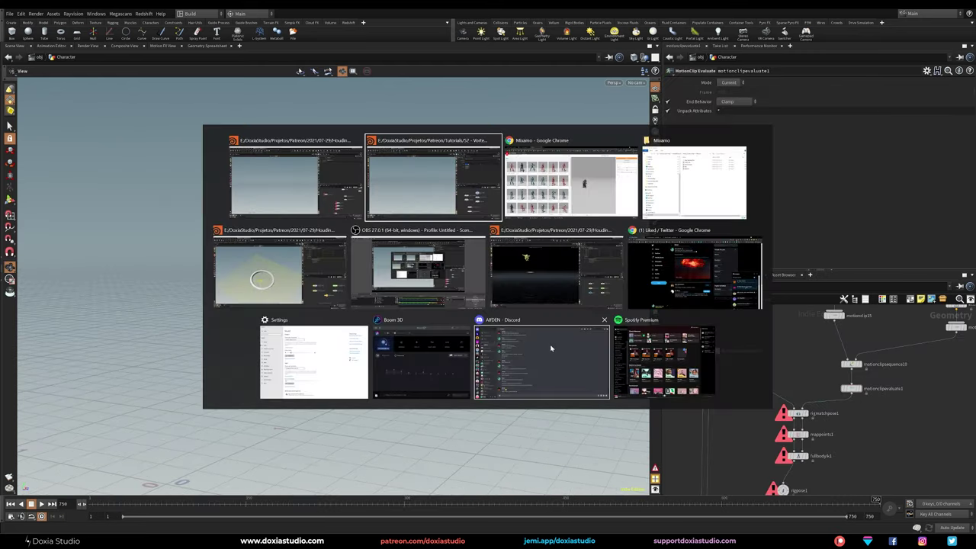
# - Look over the Character node network in the other Houdini scene window, then return to the working scene
pyautogui.hotkey('alt', 'Tab')
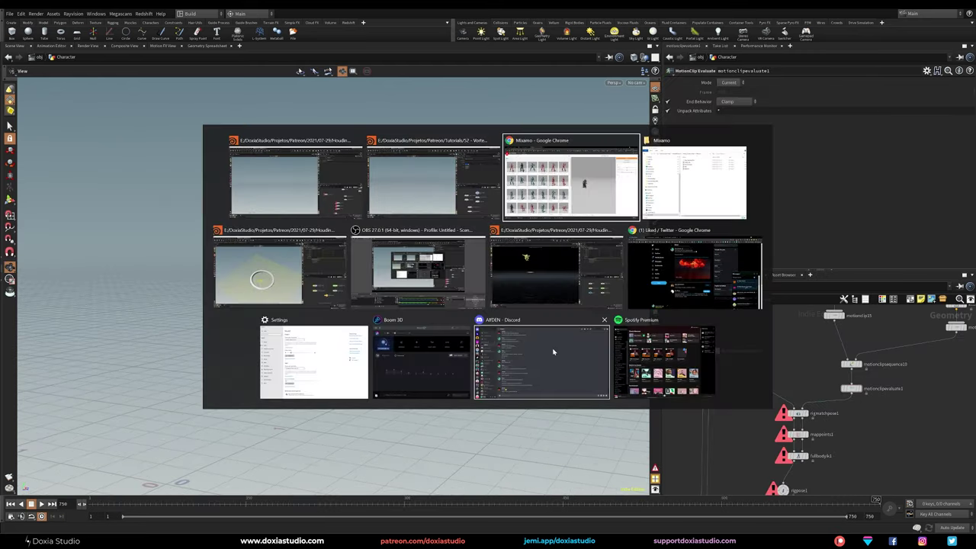
pyautogui.hotkey('alt', 'Tab')
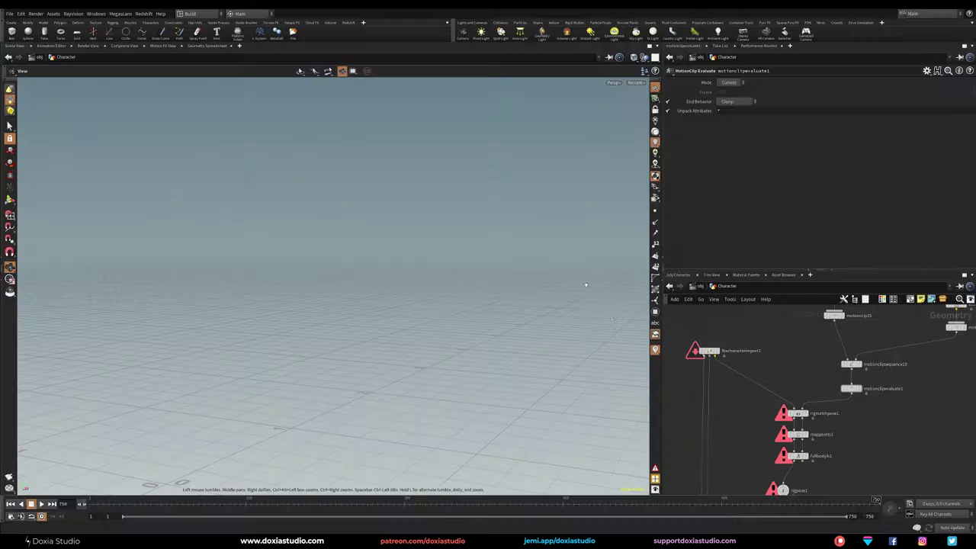
pyautogui.moveTo(914, 465); pyautogui.dragTo(856, 408, button='middle')
pyautogui.hotkey('alt', 'Tab')
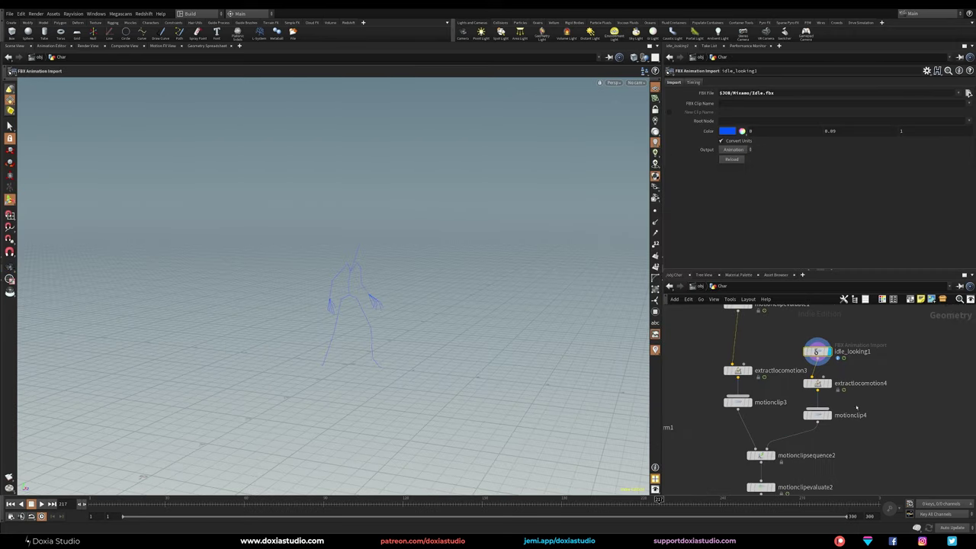
# - Move motionclip4 up and insert a MotionClip Cycle node between it and motionclipsequence2
pyautogui.moveTo(817, 415); pyautogui.dragTo(848, 387)
pyautogui.click(850, 427)
pyautogui.press('Tab')
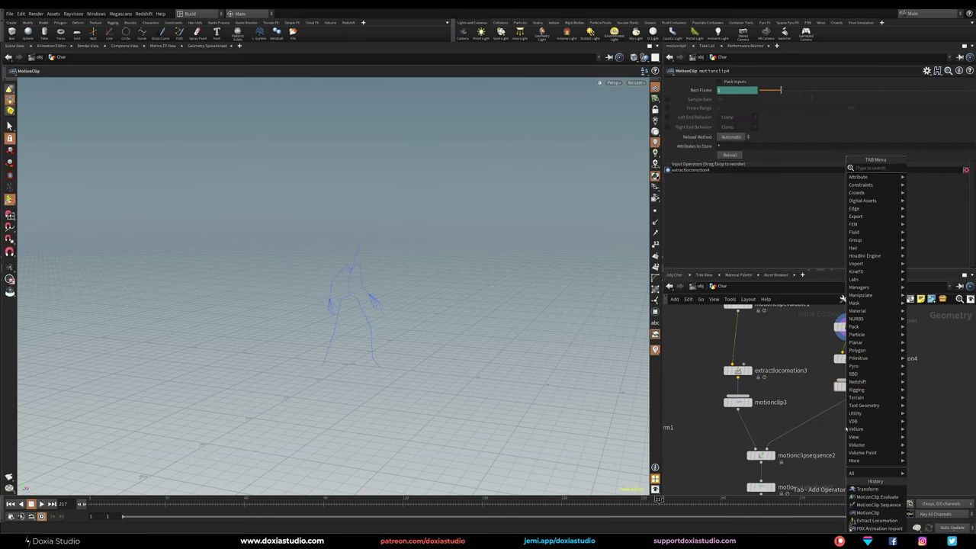
pyautogui.write('cyl')
pyautogui.click(908, 413)
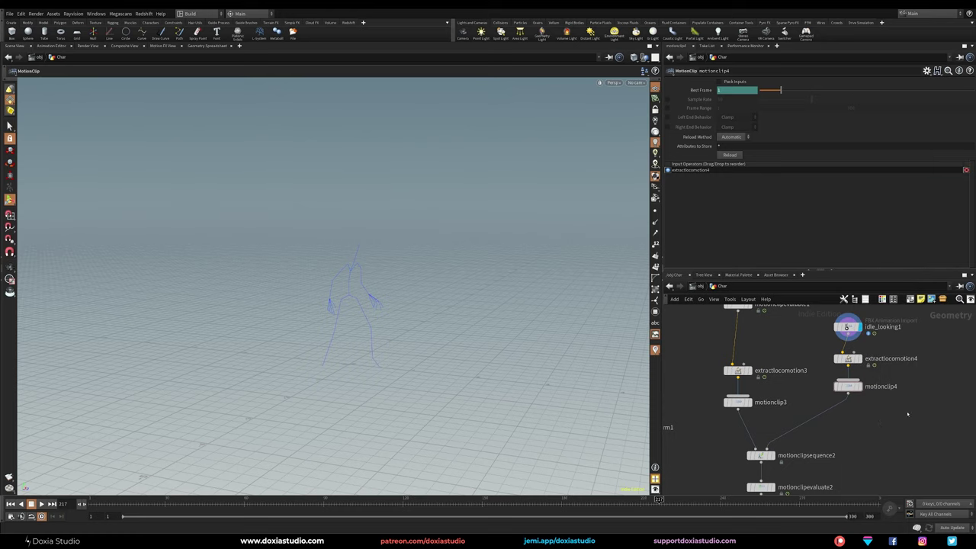
pyautogui.press('Tab')
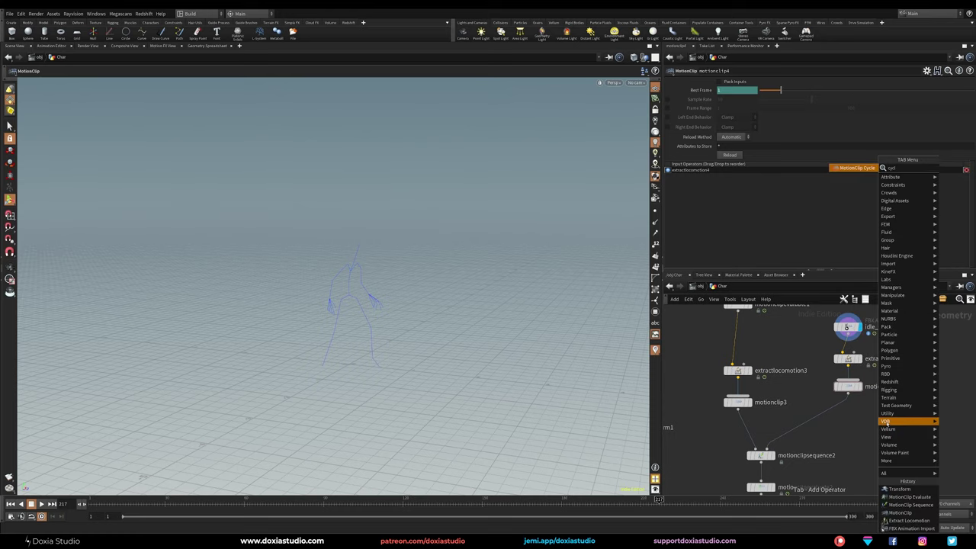
pyautogui.press('Return')
pyautogui.click(829, 413)
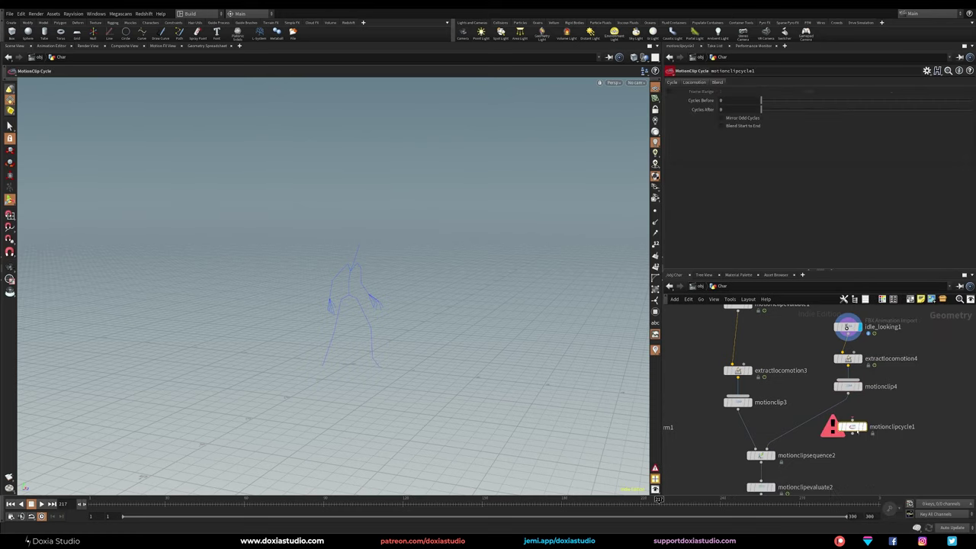
pyautogui.moveTo(832, 414); pyautogui.dragTo(839, 416)
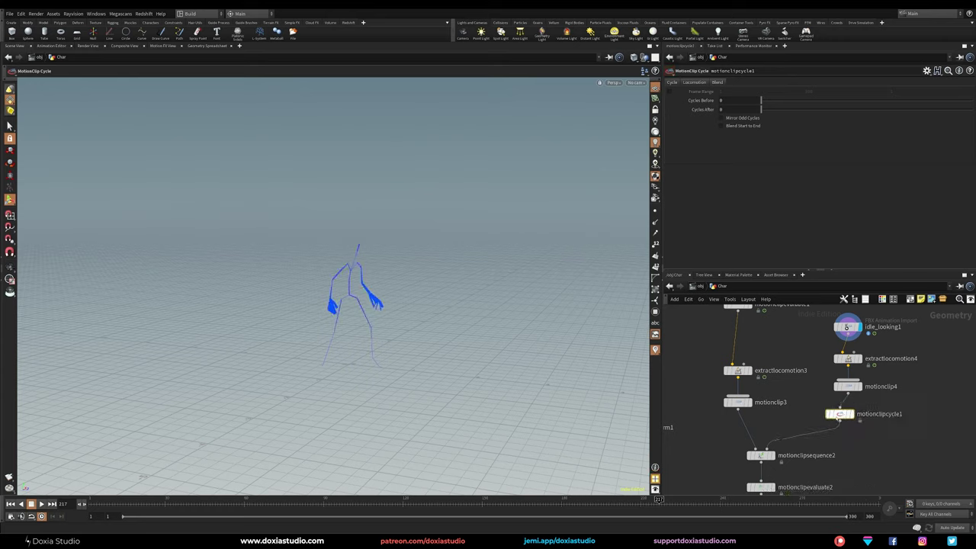
# - Display motionclipcycle1 and set its Cycles After to 2
pyautogui.click(853, 415)
pyautogui.click(852, 414)
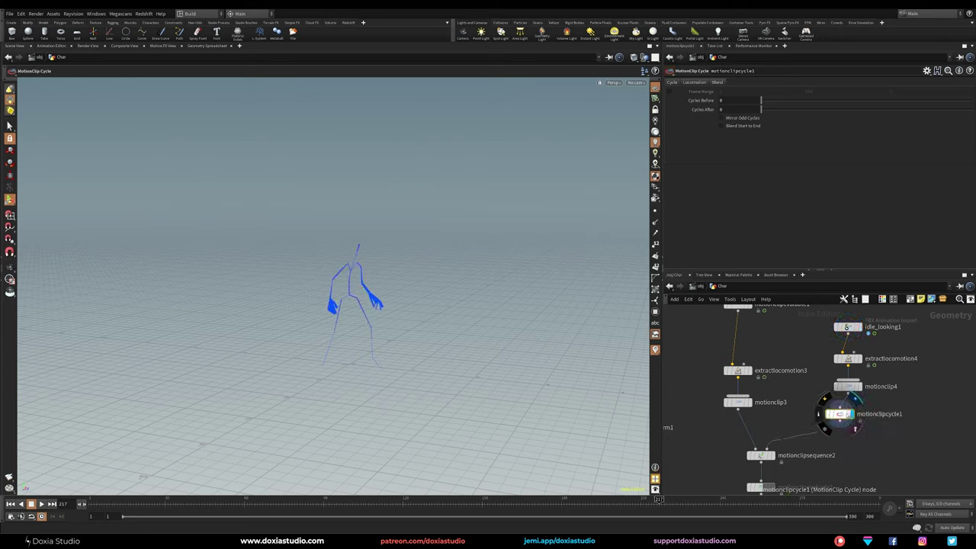
pyautogui.click(711, 112)
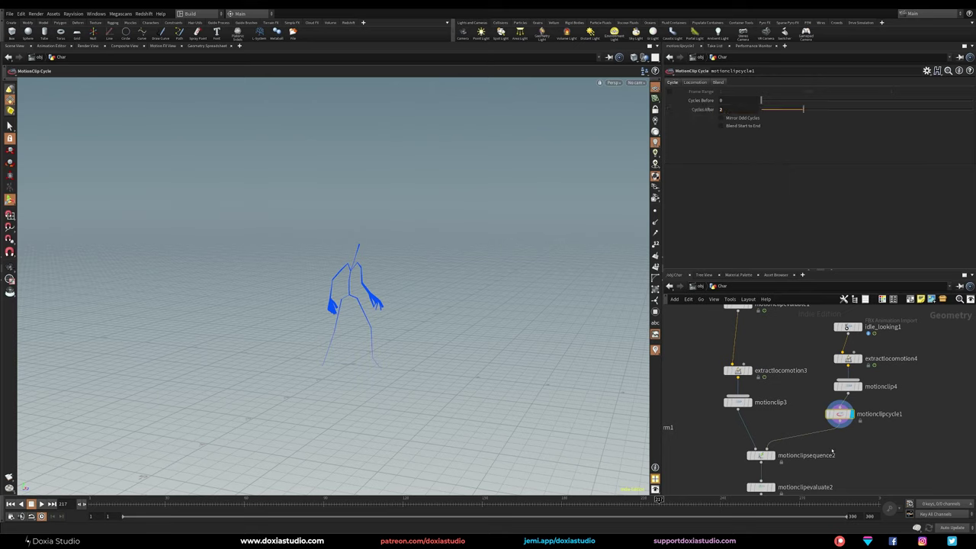
pyautogui.moveTo(858, 473); pyautogui.dragTo(899, 419, button='middle')
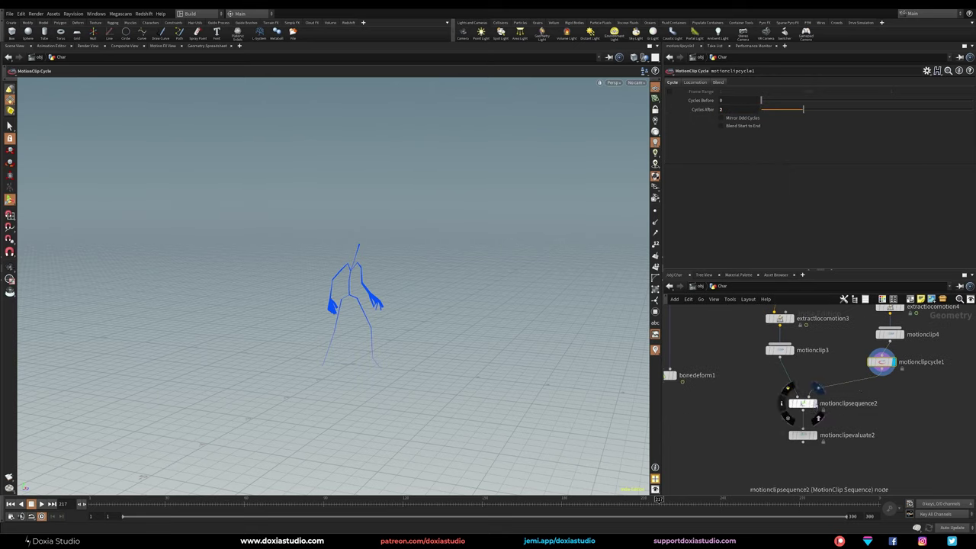
# - Display motionclipsequence2 and then motionclipevaluate2, and play the sequenced animation from the first frame
pyautogui.click(816, 406)
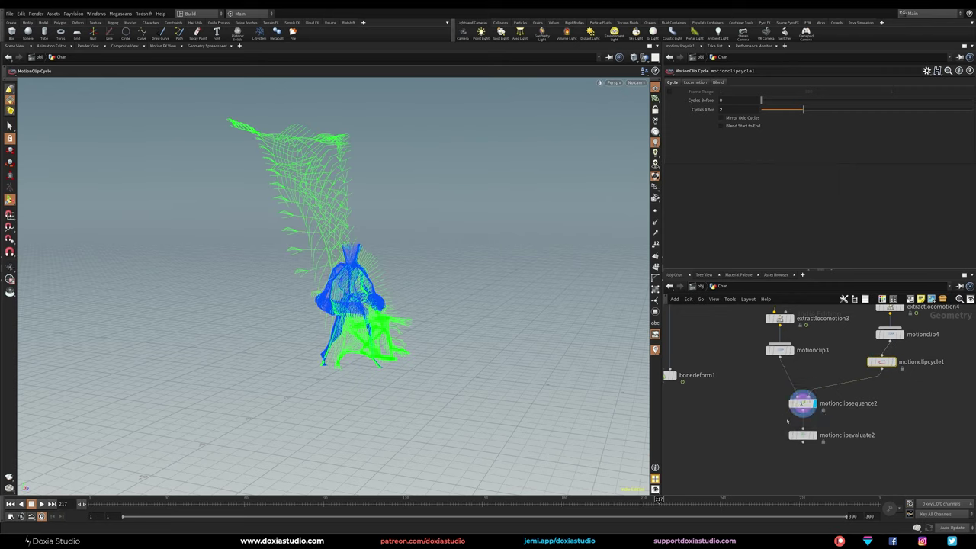
pyautogui.click(814, 436)
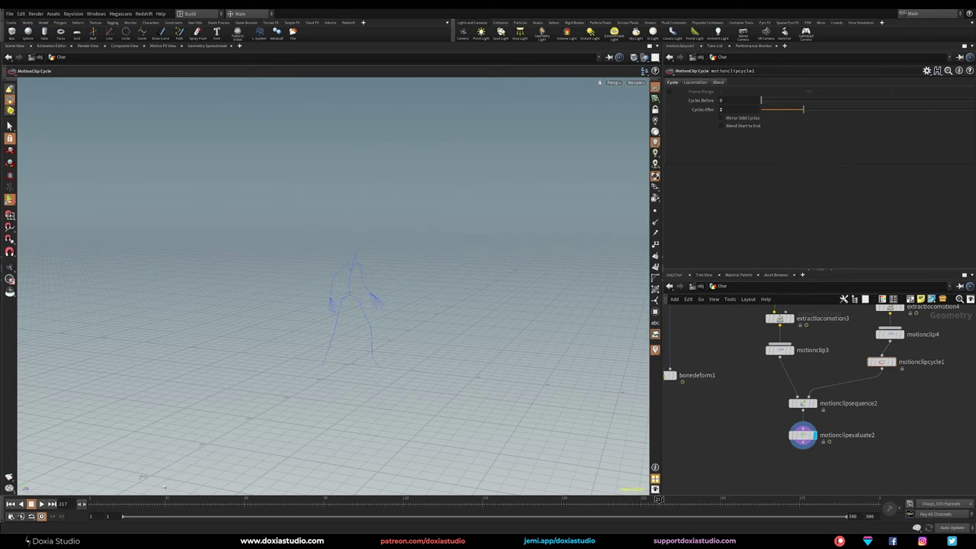
pyautogui.click(11, 503)
pyautogui.click(42, 503)
pyautogui.click(882, 362)
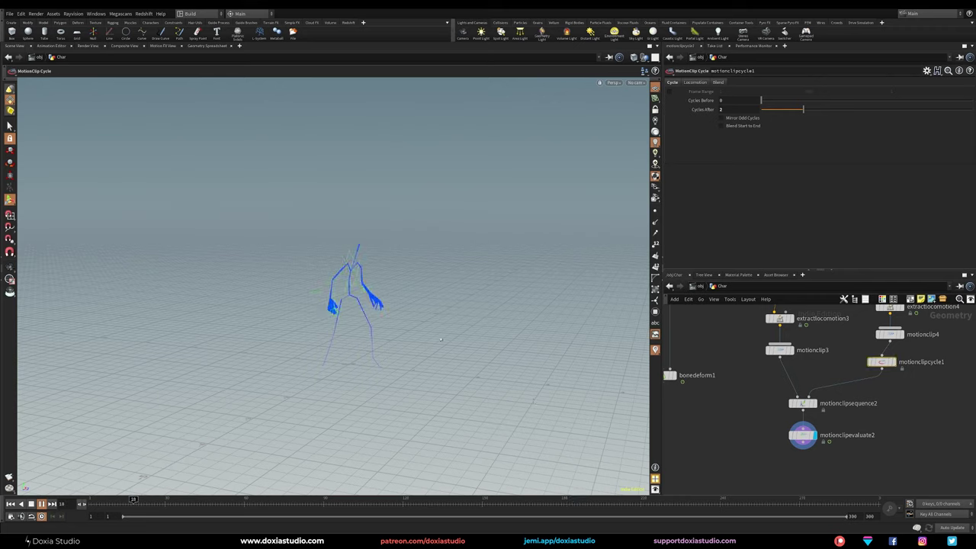
# - Move bonedeform1 down, wire motionclipevaluate2 into its Deform Point Transforms input, and display bonedeform1
pyautogui.moveTo(740, 441); pyautogui.dragTo(768, 385, button='middle')
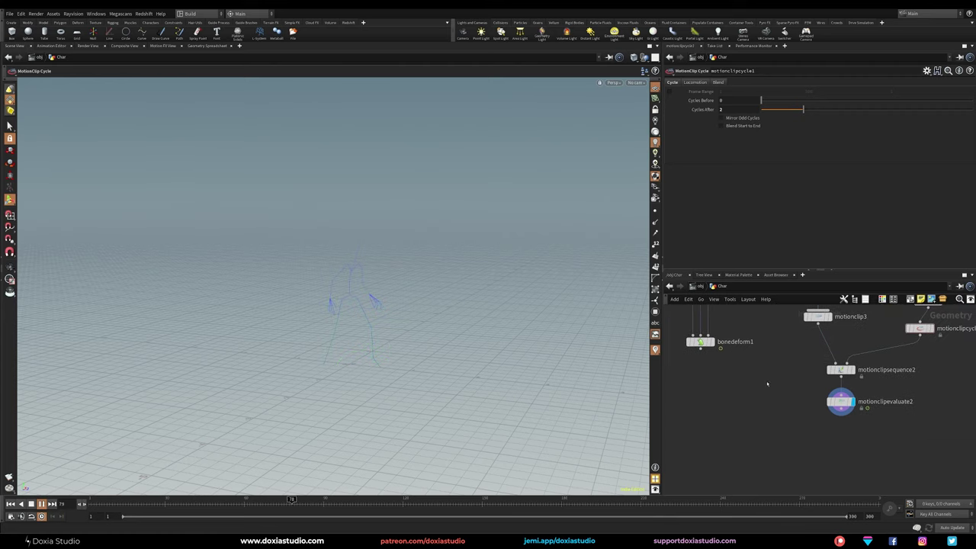
pyautogui.click(701, 345)
pyautogui.moveTo(699, 341); pyautogui.dragTo(708, 455)
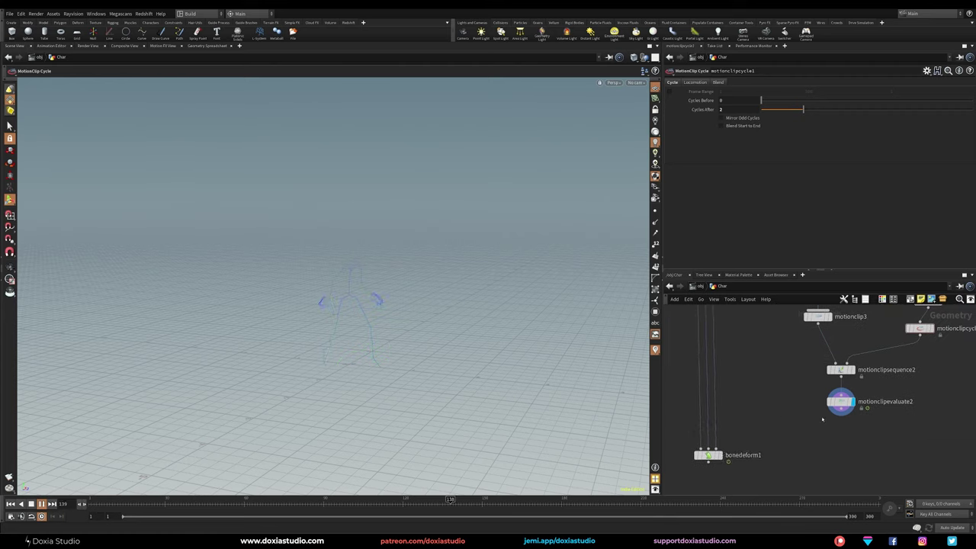
pyautogui.moveTo(842, 411); pyautogui.dragTo(715, 448)
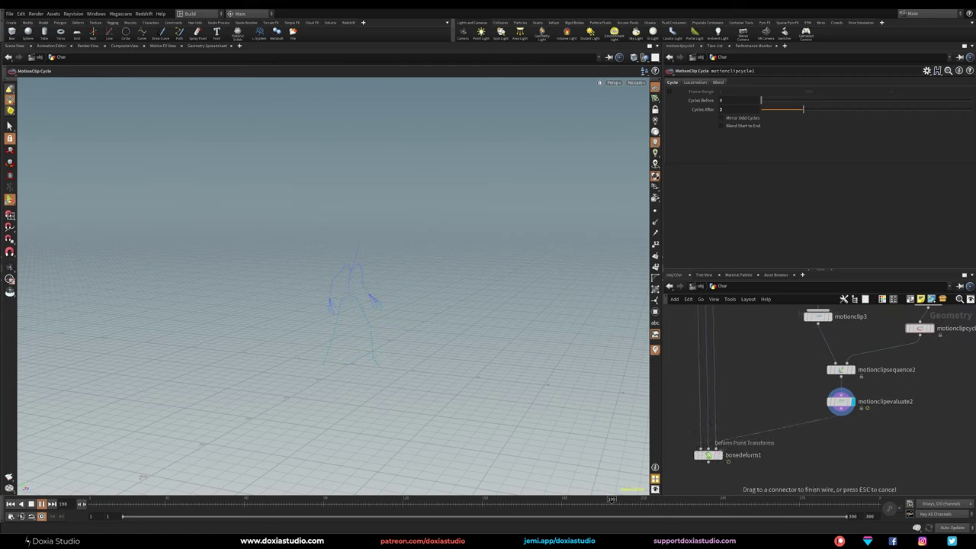
pyautogui.click(759, 455)
pyautogui.click(717, 455)
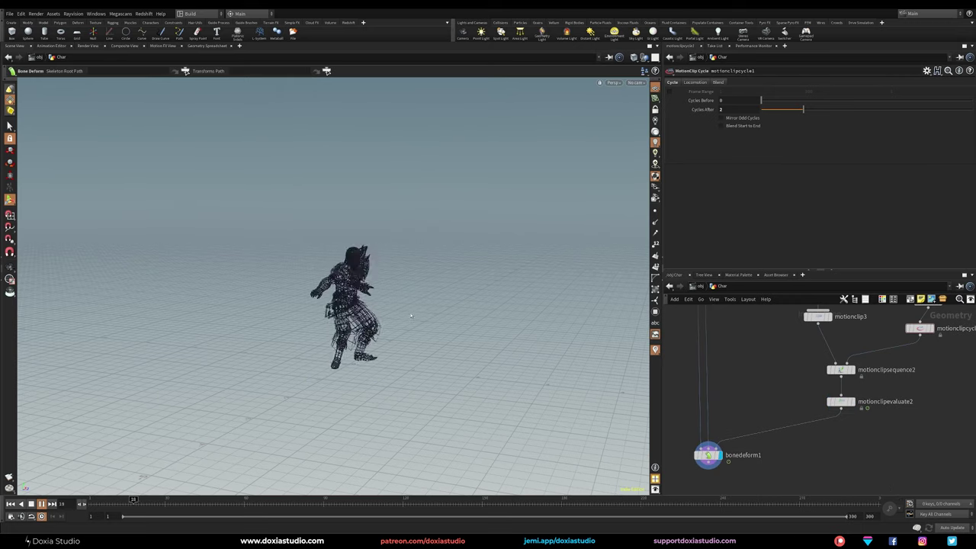
# - Examine the deformed character mesh up close and scrub through its animation around frame 76
pyautogui.press('Escape')
pyautogui.keyDown('alt'); pyautogui.moveTo(407, 351); pyautogui.dragTo(304, 372); pyautogui.keyUp('alt')
pyautogui.moveTo(768, 371); pyautogui.dragTo(767, 372, button='middle')
pyautogui.scroll(-5, 767, 372)
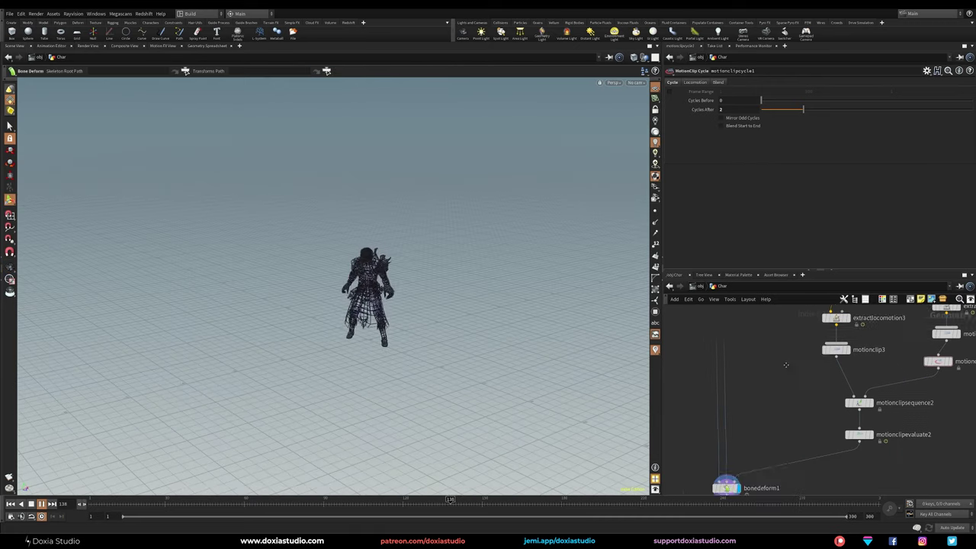
pyautogui.moveTo(767, 458); pyautogui.dragTo(786, 435, button='middle')
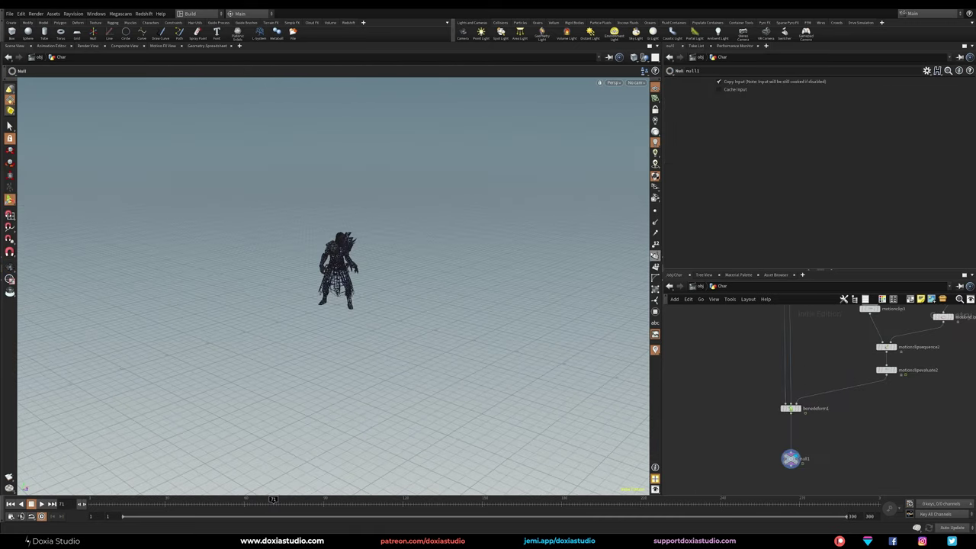
pyautogui.keyDown('alt'); pyautogui.moveTo(273, 257); pyautogui.dragTo(391, 324, button='right'); pyautogui.keyUp('alt')
pyautogui.keyDown('alt'); pyautogui.moveTo(392, 324); pyautogui.dragTo(319, 291, button='middle'); pyautogui.keyUp('alt')
pyautogui.moveTo(93, 500); pyautogui.dragTo(300, 500)
pyautogui.press('Escape')
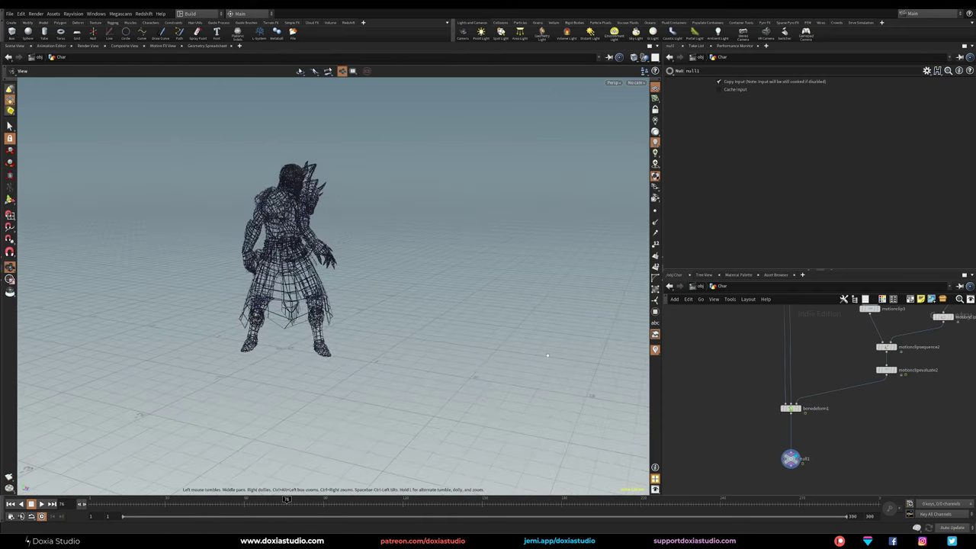
pyautogui.press('Return')
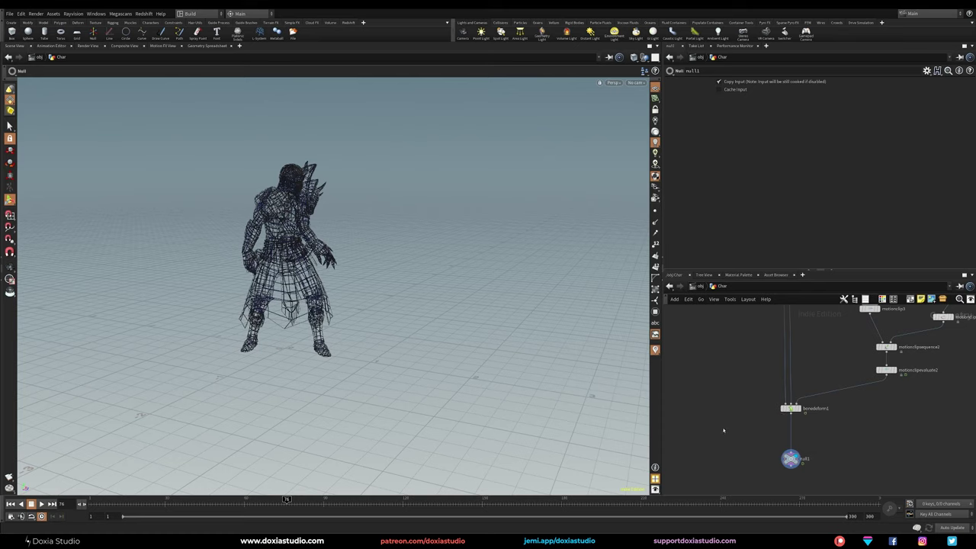
# - Add an Attribute Delete node and insert it between bonedeform1 and null1
pyautogui.press('Tab')
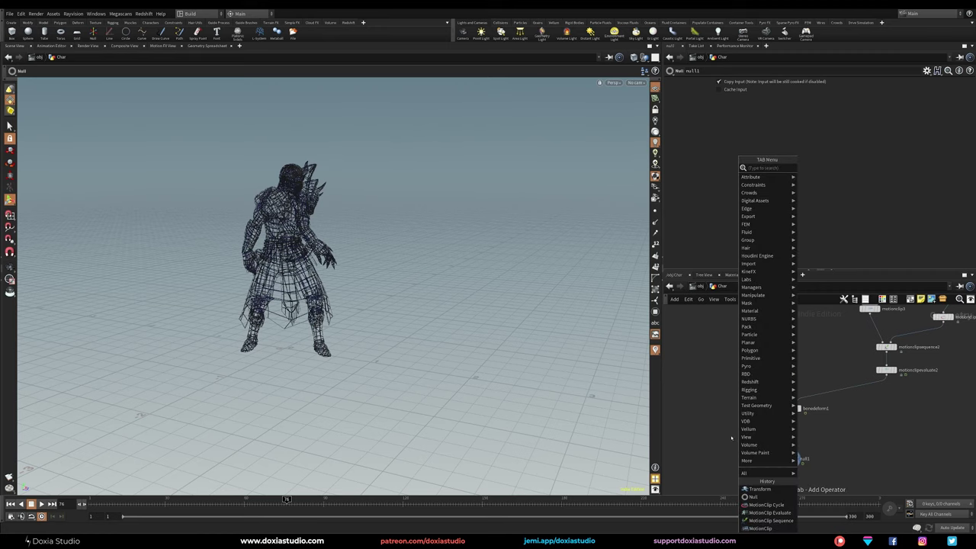
pyautogui.write('delete')
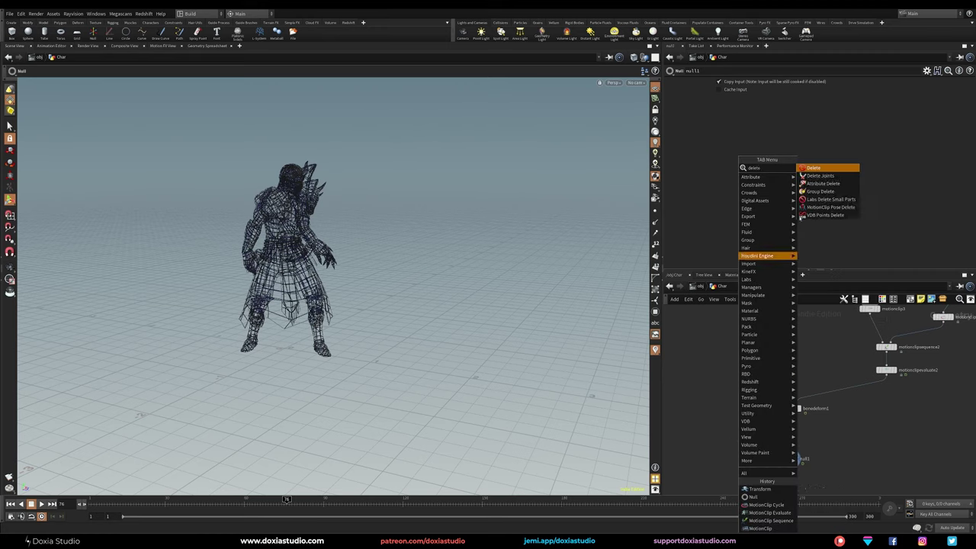
pyautogui.click(820, 183)
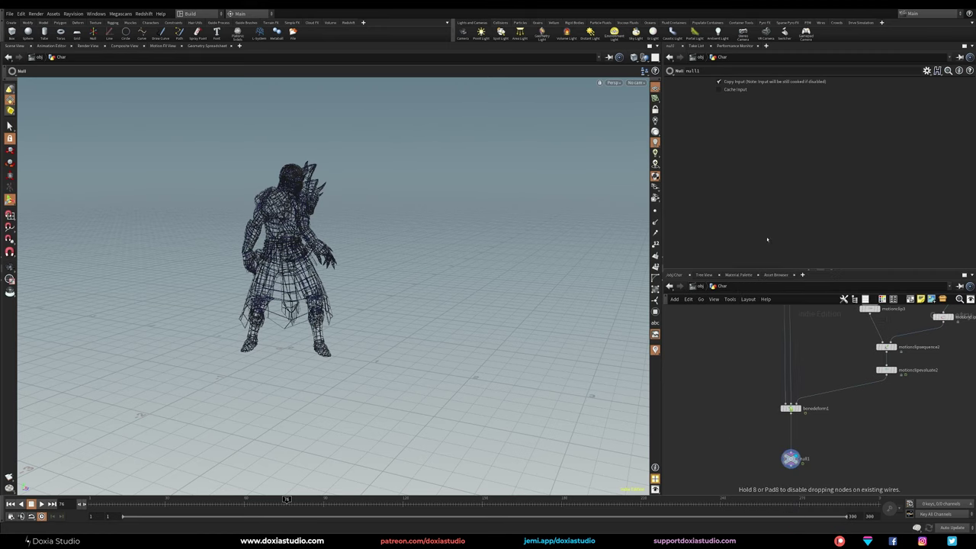
pyautogui.click(734, 406)
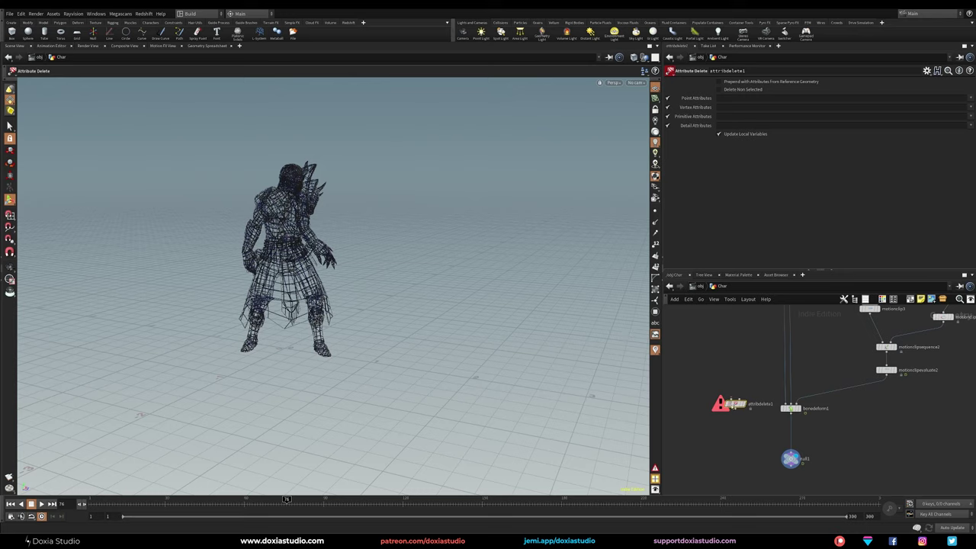
pyautogui.moveTo(734, 406); pyautogui.dragTo(793, 432)
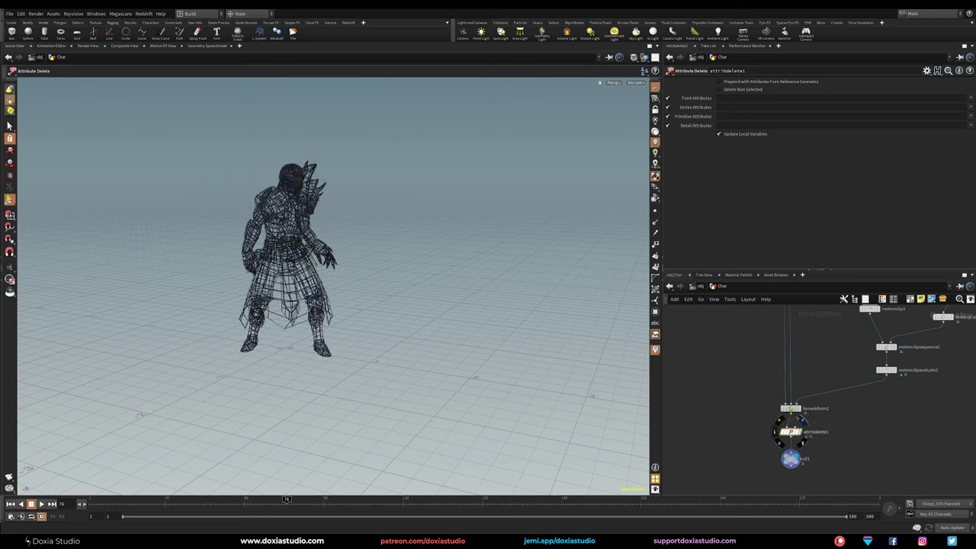
# - Enable Delete Non Selected on attribdelete1, keeping point attribute P and vertex attributes N and uv
pyautogui.click(746, 90)
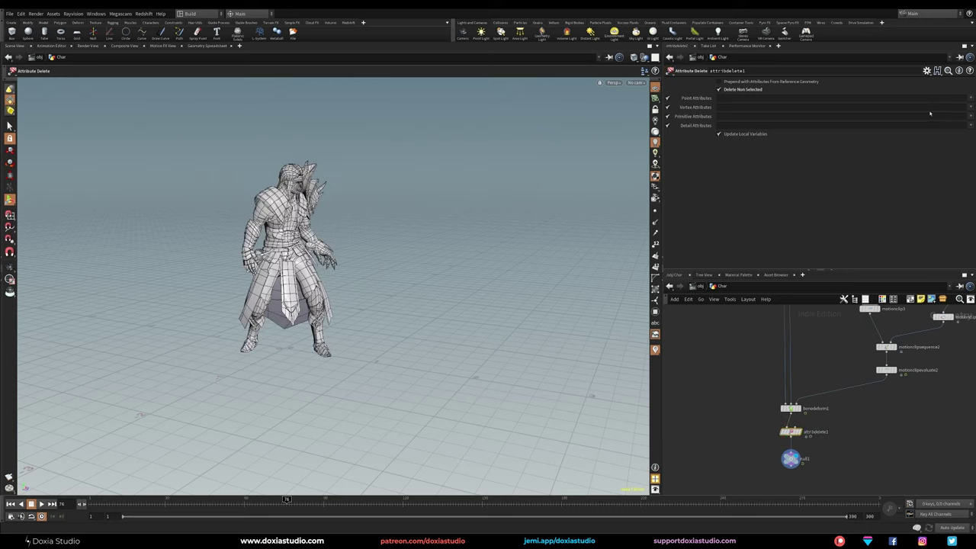
pyautogui.click(970, 98)
pyautogui.click(965, 106)
pyautogui.click(970, 107)
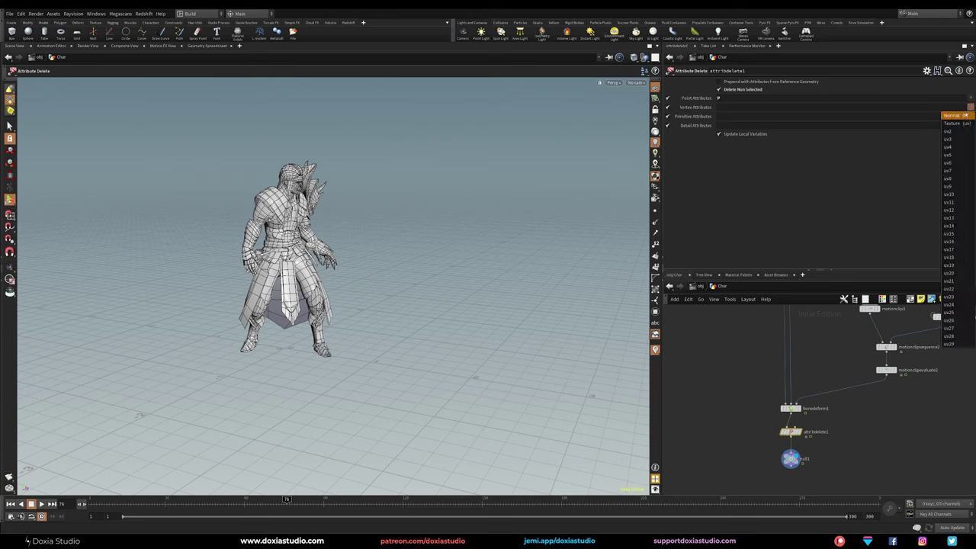
pyautogui.click(957, 115)
pyautogui.click(971, 107)
pyautogui.click(953, 122)
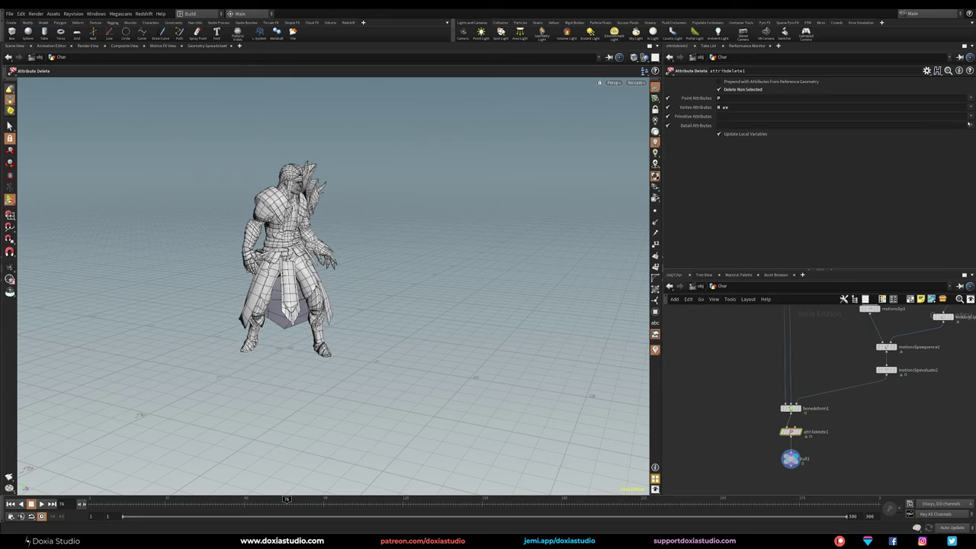
# - Set the primitive attributes kept by attribdelete1 to name and shop_materialpath
pyautogui.click(971, 116)
pyautogui.click(938, 148)
pyautogui.click(970, 116)
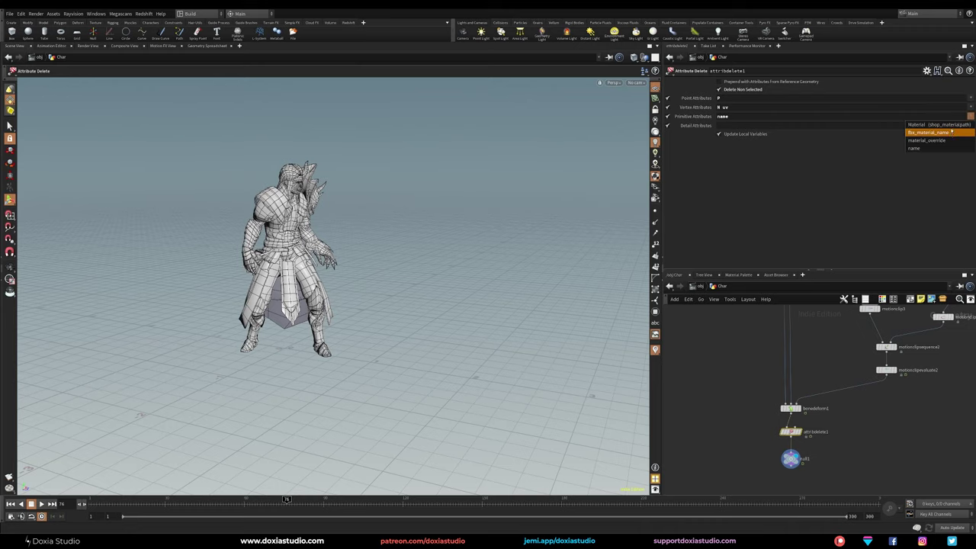
pyautogui.click(948, 124)
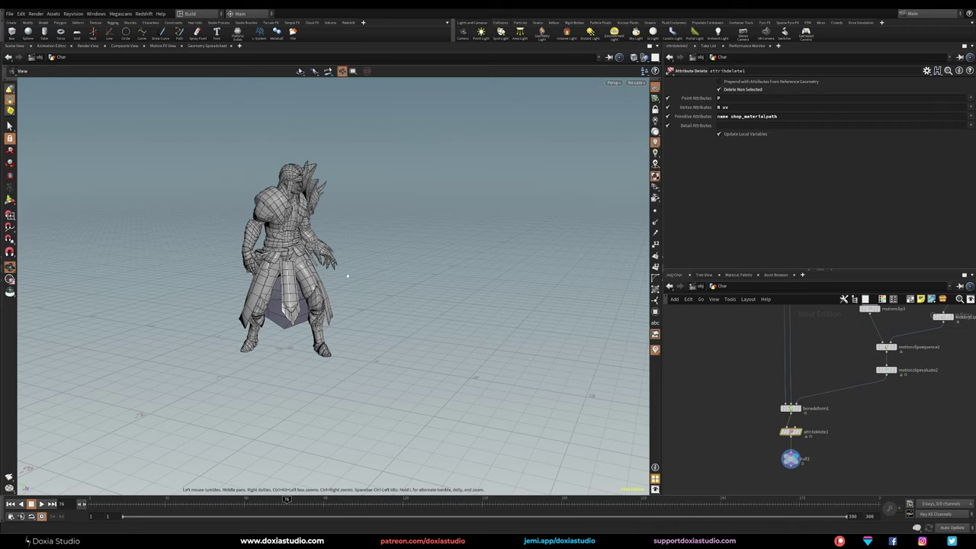
pyautogui.keyDown('alt'); pyautogui.moveTo(347, 276); pyautogui.dragTo(325, 298); pyautogui.keyUp('alt')
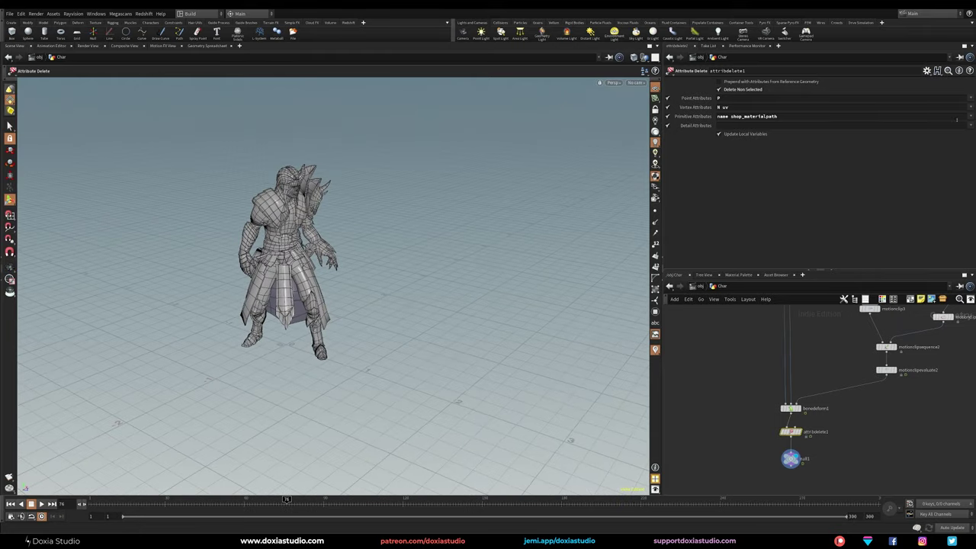
# - Try adding material_override to attribdelete1's primitive attributes, and remove it again
pyautogui.click(968, 123)
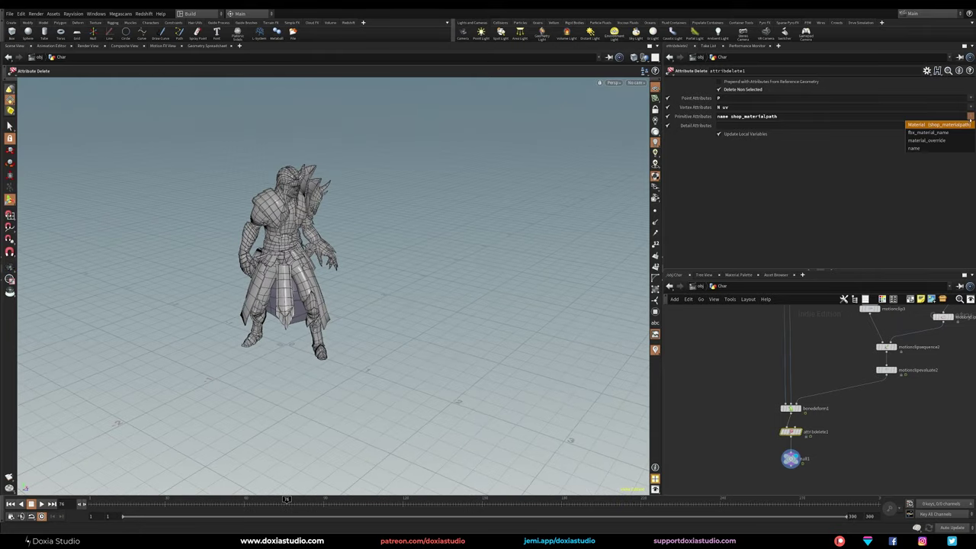
pyautogui.click(942, 142)
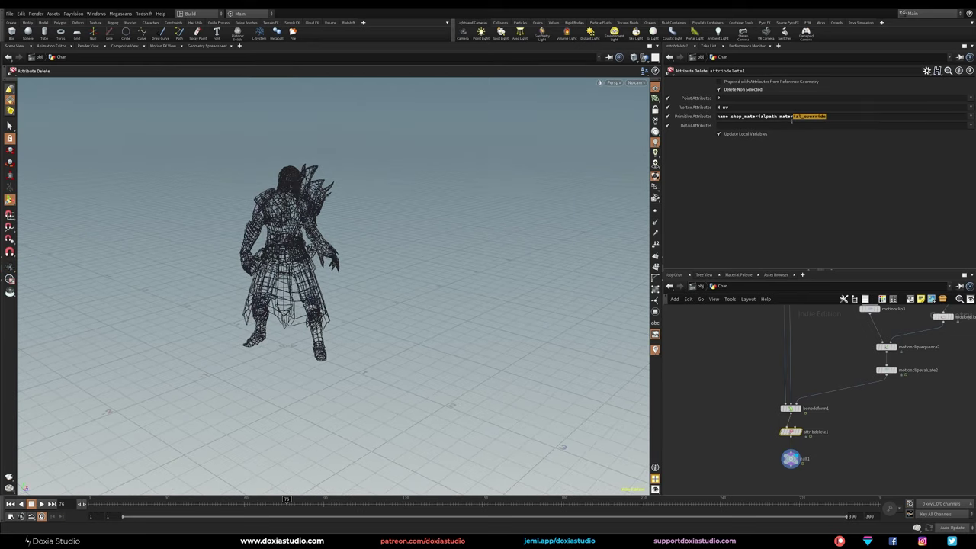
pyautogui.moveTo(792, 119); pyautogui.dragTo(778, 118)
pyautogui.press('BackSpace')
pyautogui.press('Return')
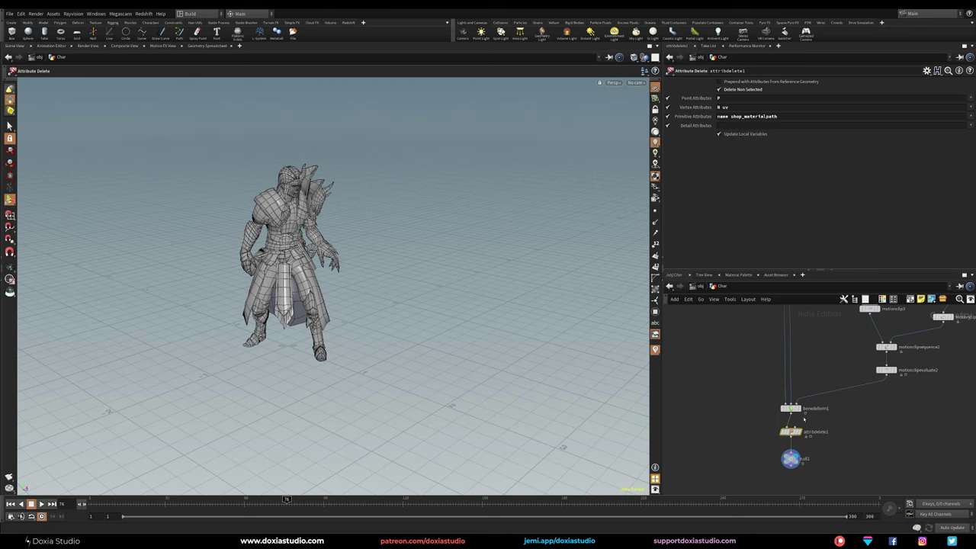
# - Check the remaining attributes in attribdelete1's node info and play back the character animation from the start
pyautogui.click(774, 431)
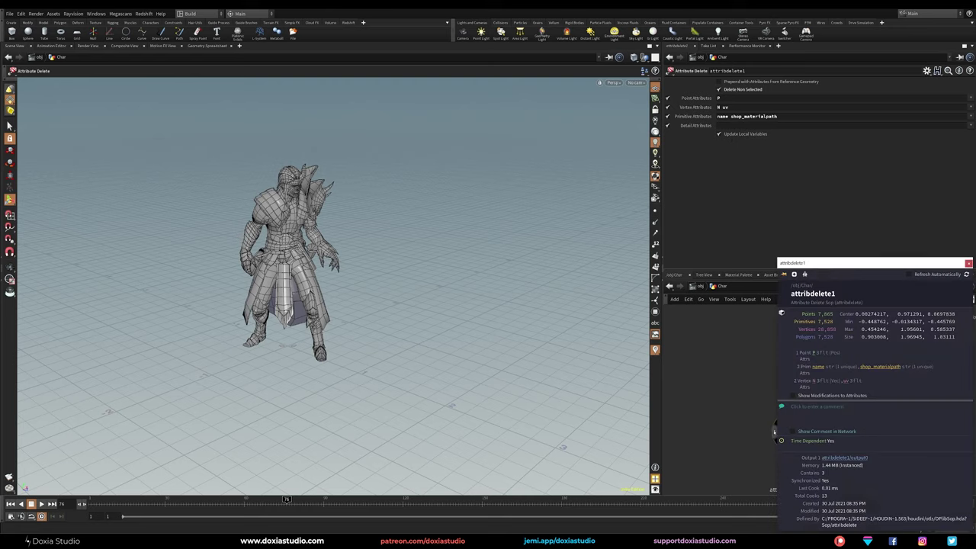
pyautogui.click(695, 367)
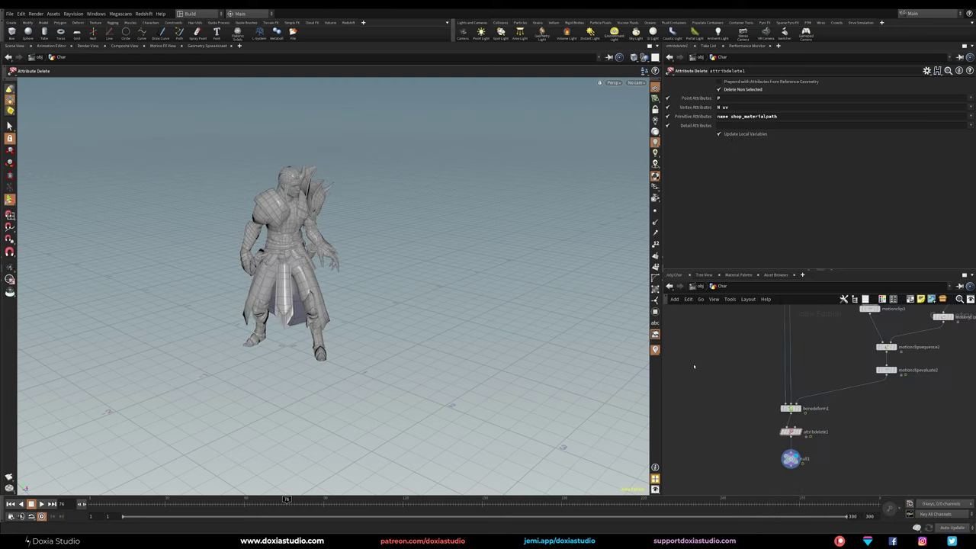
pyautogui.scroll(-4, 305, 294)
pyautogui.keyDown('alt'); pyautogui.moveTo(301, 289); pyautogui.dragTo(331, 293); pyautogui.keyUp('alt')
pyautogui.moveTo(165, 504)
pyautogui.mouseDown()
pyautogui.moveTo(305, 489)
pyautogui.moveTo(86, 500)
pyautogui.mouseUp()
pyautogui.click(41, 504)
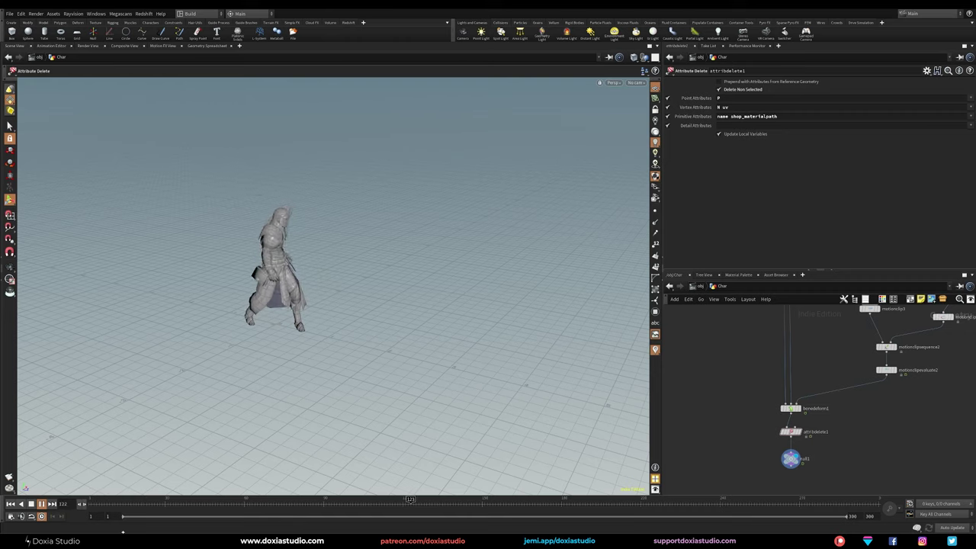
pyautogui.moveTo(115, 504); pyautogui.dragTo(58, 505)
pyautogui.click(41, 503)
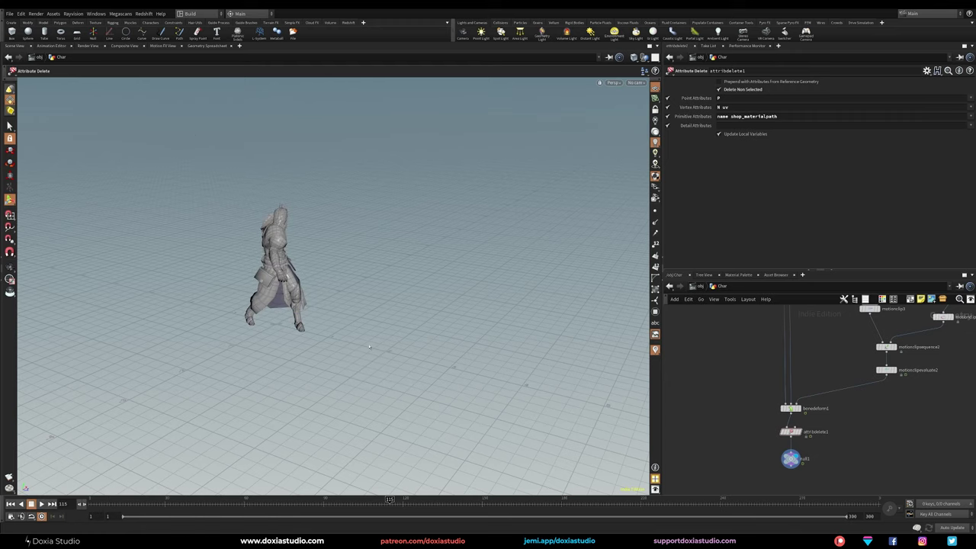
# - Inspect the character's pose at frame 115 from above, from the side and from a distance
pyautogui.keyDown('alt'); pyautogui.moveTo(369, 346); pyautogui.dragTo(316, 357, button='right'); pyautogui.keyUp('alt')
pyautogui.keyDown('alt'); pyautogui.moveTo(316, 357); pyautogui.dragTo(288, 311); pyautogui.keyUp('alt')
pyautogui.keyDown('alt'); pyautogui.moveTo(288, 311); pyautogui.dragTo(401, 289, button='right'); pyautogui.keyUp('alt')
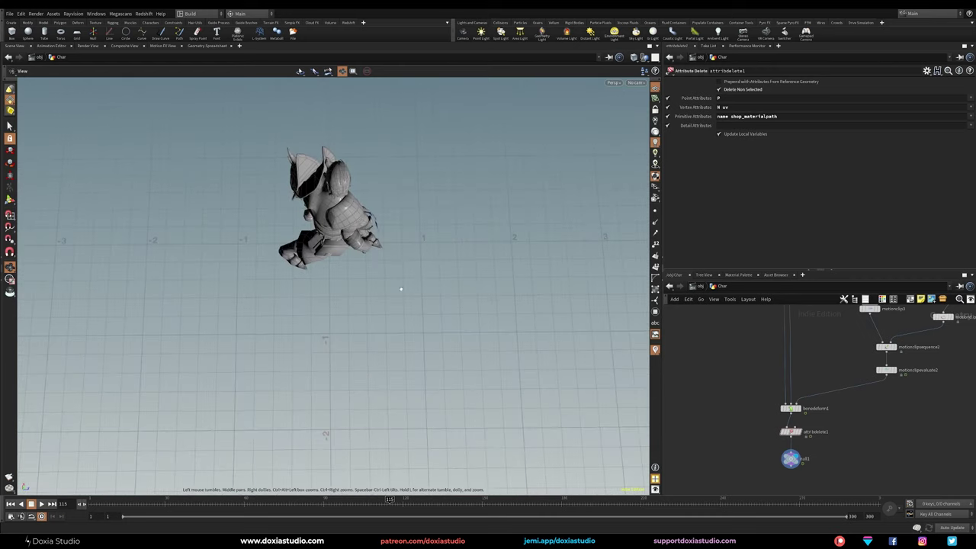
pyautogui.keyDown('alt'); pyautogui.moveTo(401, 289); pyautogui.dragTo(362, 212); pyautogui.keyUp('alt')
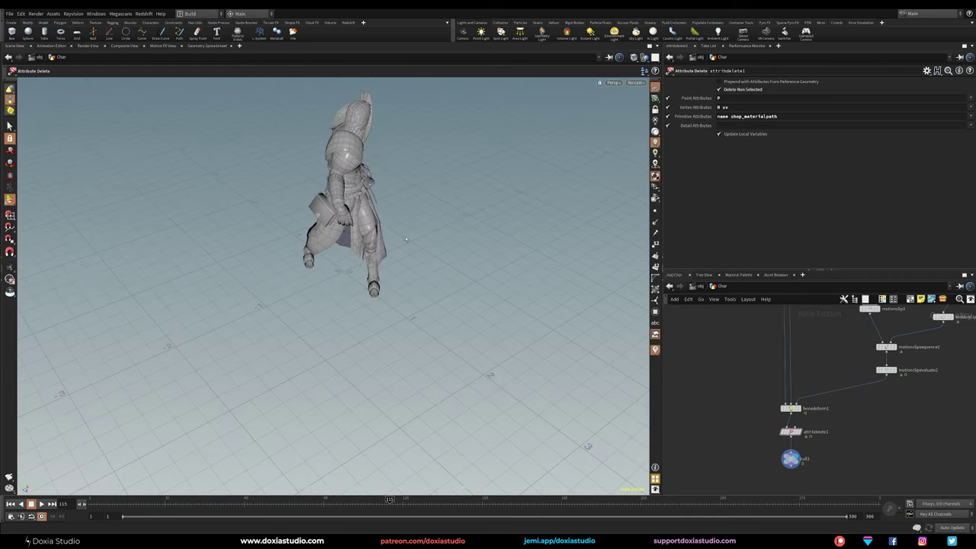
pyautogui.press('Escape')
pyautogui.scroll(-8, 405, 240)
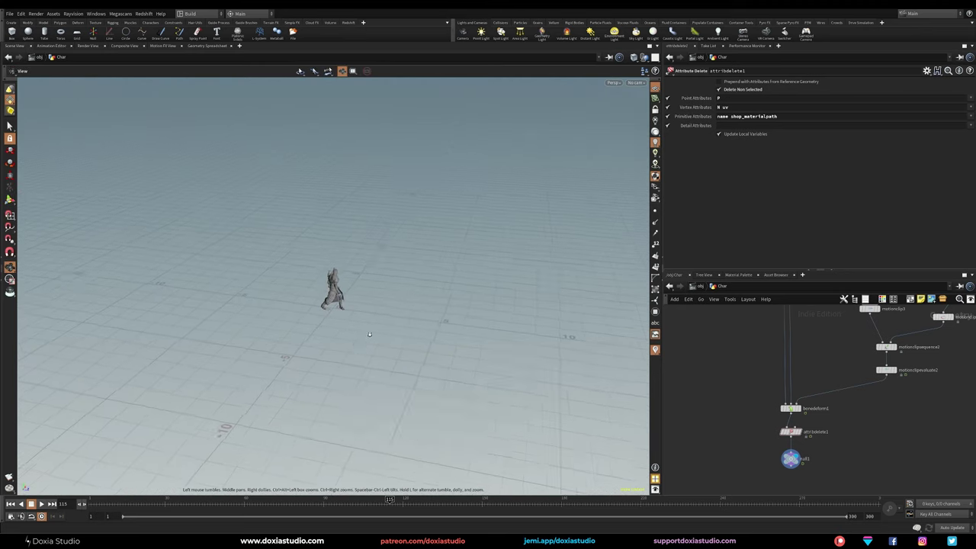
pyautogui.moveTo(368, 334); pyautogui.dragTo(512, 381)
pyautogui.press('Return')
# - Insert a Transform node between bonedeform1 and attribdelete1 in the Char network
pyautogui.moveTo(778, 455); pyautogui.dragTo(741, 417, button='middle')
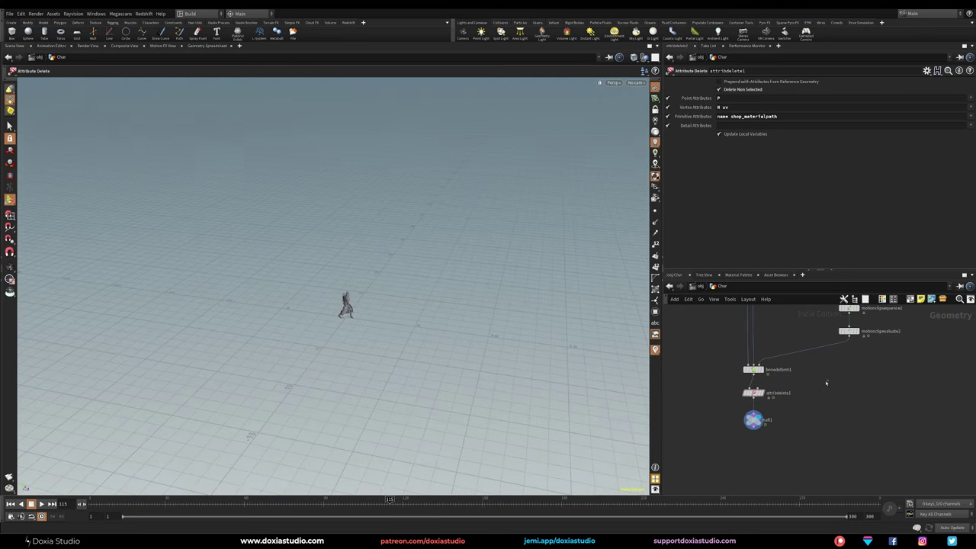
pyautogui.click(753, 418)
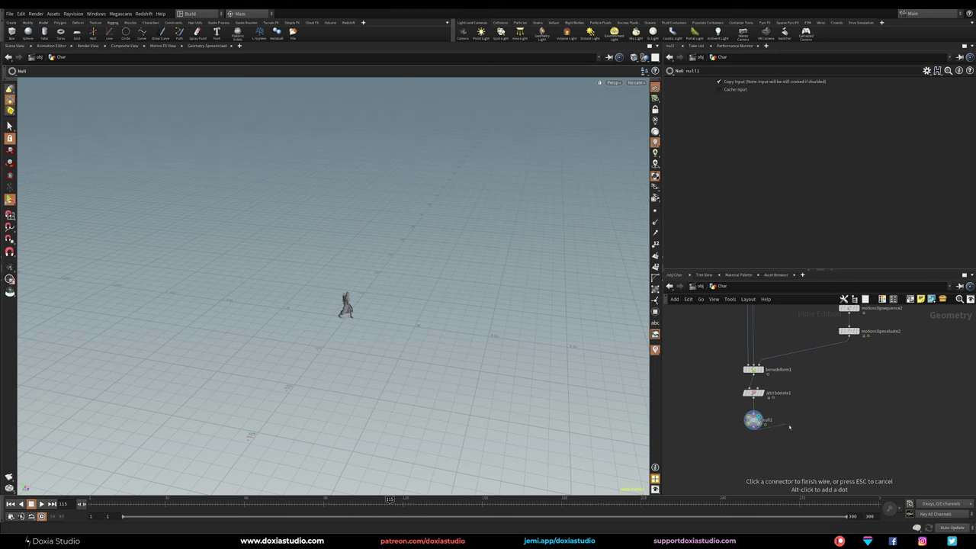
pyautogui.press('Tab')
pyautogui.write('tran')
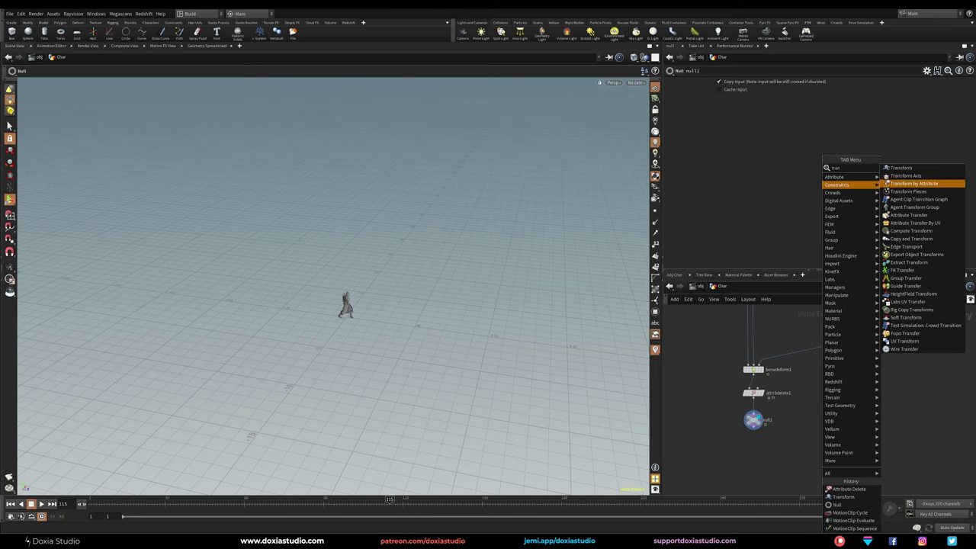
pyautogui.click(894, 175)
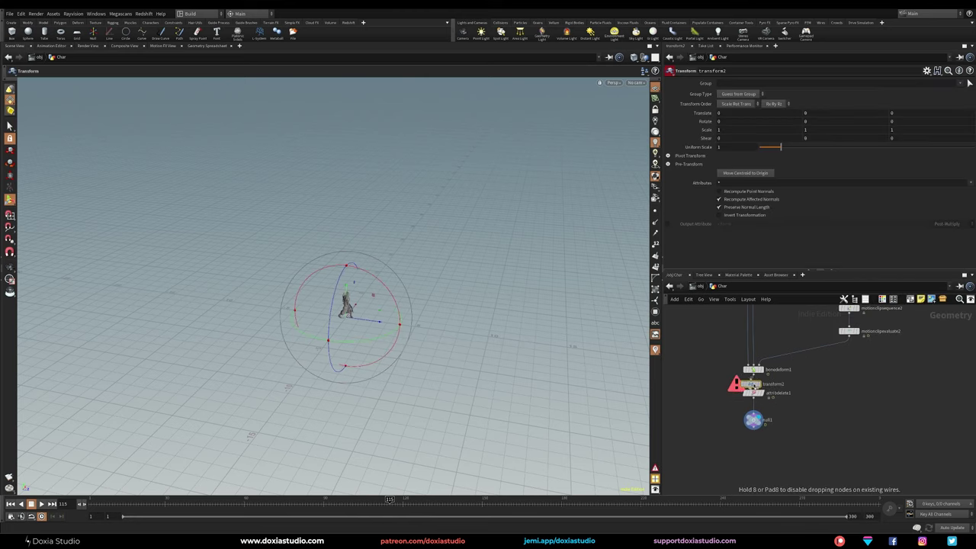
pyautogui.click(753, 388)
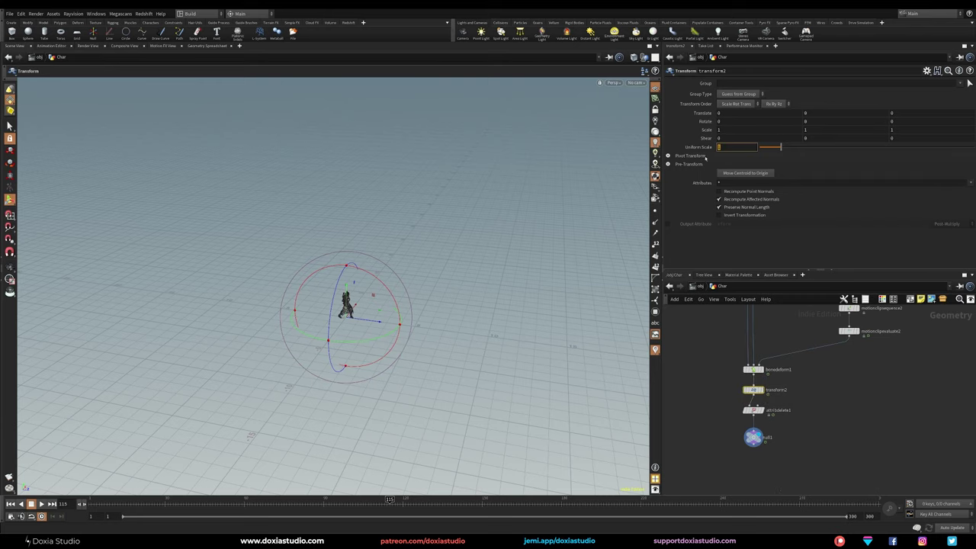
# - Set the new transform's uniform scale to 10 and check the enlarged character's size from several angles and frames
pyautogui.write('10')
pyautogui.press('Return')
pyautogui.keyDown('alt'); pyautogui.moveTo(411, 300); pyautogui.dragTo(336, 301, button='right'); pyautogui.keyUp('alt')
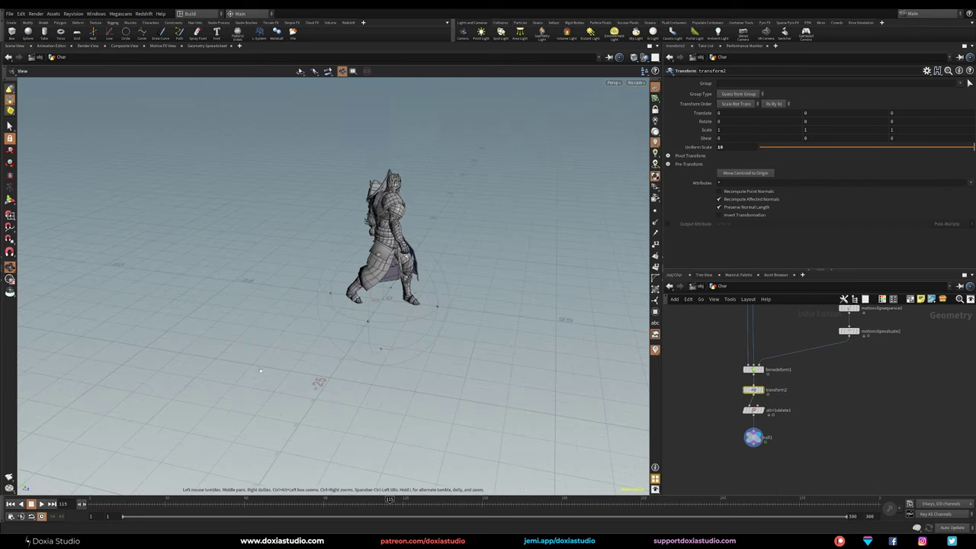
pyautogui.moveTo(366, 300)
pyautogui.keyDown('alt'); pyautogui.mouseDown()
pyautogui.moveTo(426, 266)
pyautogui.moveTo(382, 259)
pyautogui.moveTo(359, 312)
pyautogui.mouseUp(); pyautogui.keyUp('alt')
pyautogui.keyDown('alt'); pyautogui.moveTo(393, 267); pyautogui.dragTo(329, 314, button='middle'); pyautogui.keyUp('alt')
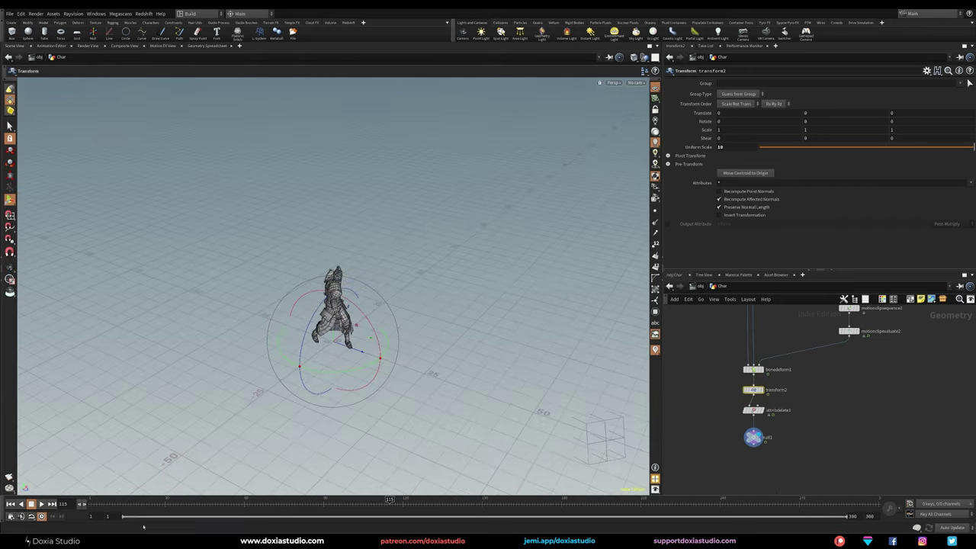
pyautogui.moveTo(93, 507); pyautogui.dragTo(297, 509)
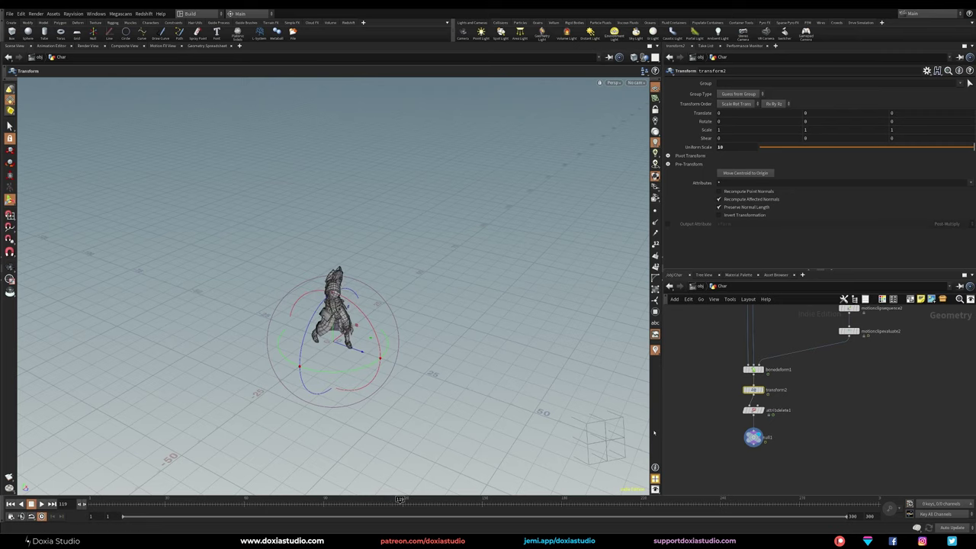
# - Rename the final null of the Char network out_character, and save the scene from the object level
pyautogui.click(753, 436)
pyautogui.doubleClick(767, 437)
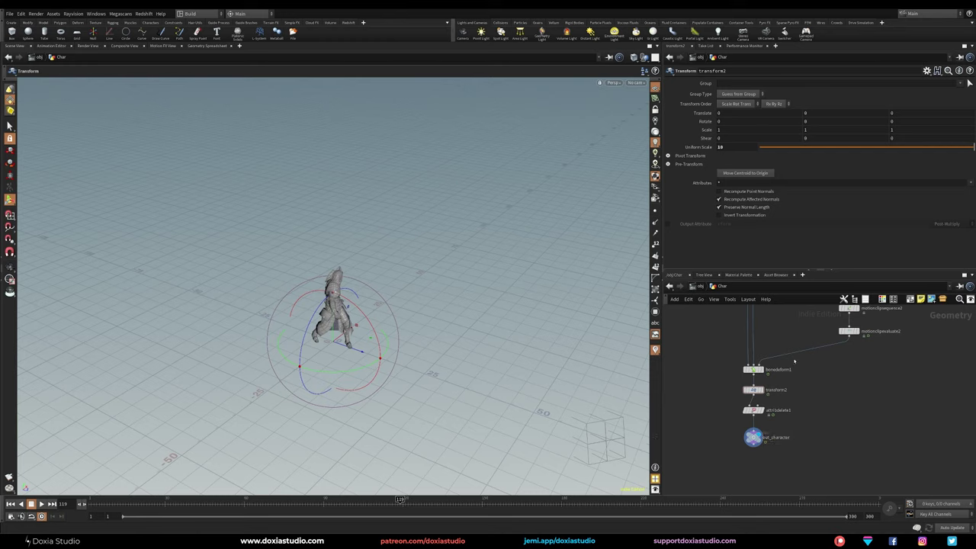
pyautogui.press('u')
pyautogui.hotkey('ctrl', 's')
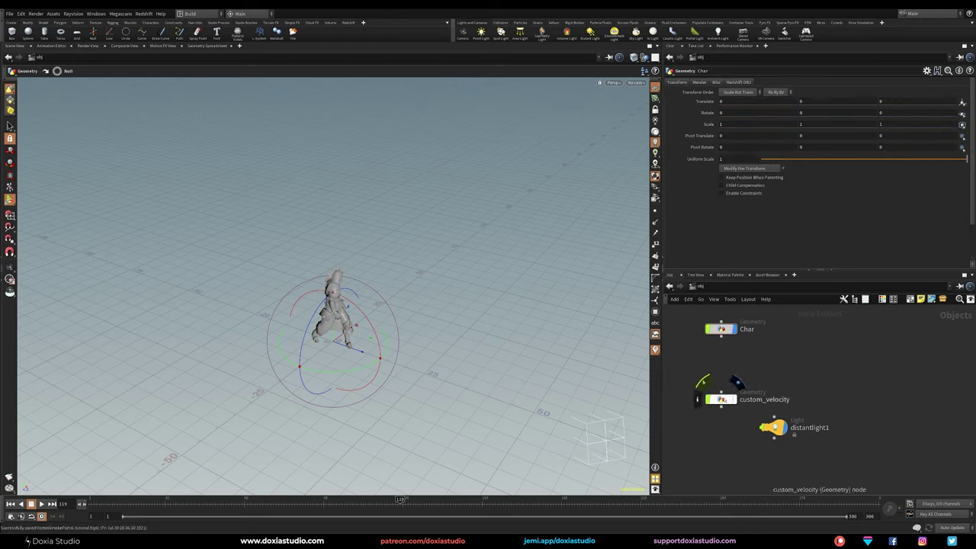
# - Arrange the Char, custom_velocity and distantlight1 nodes in an aligned vertical layout
pyautogui.moveTo(722, 399); pyautogui.dragTo(722, 377)
pyautogui.moveTo(853, 343); pyautogui.dragTo(836, 364, button='middle')
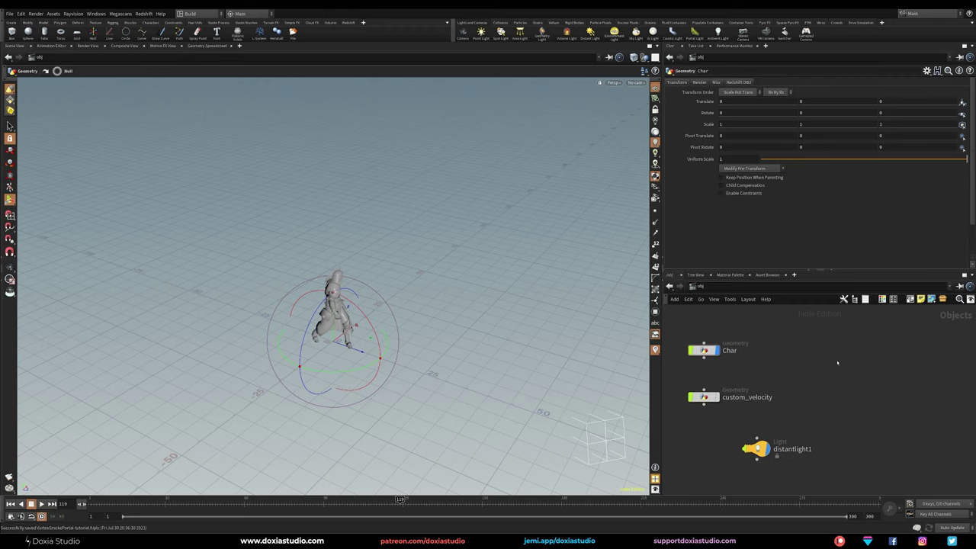
pyautogui.press('l')
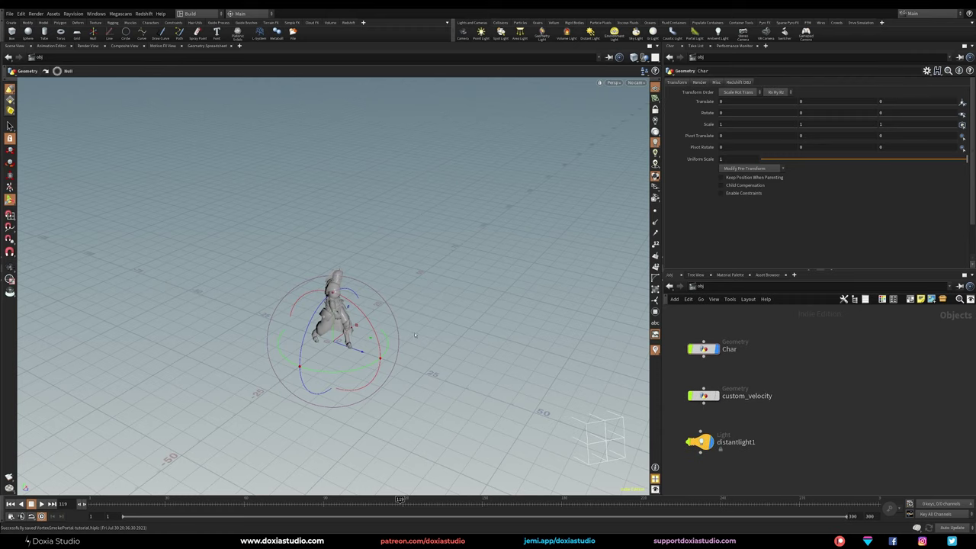
# - Add a Geometry object beside Char and name it portal_emitter
pyautogui.keyDown('alt'); pyautogui.moveTo(414, 335); pyautogui.dragTo(384, 339, button='right'); pyautogui.keyUp('alt')
pyautogui.keyDown('alt'); pyautogui.moveTo(385, 340); pyautogui.dragTo(409, 319); pyautogui.keyUp('alt')
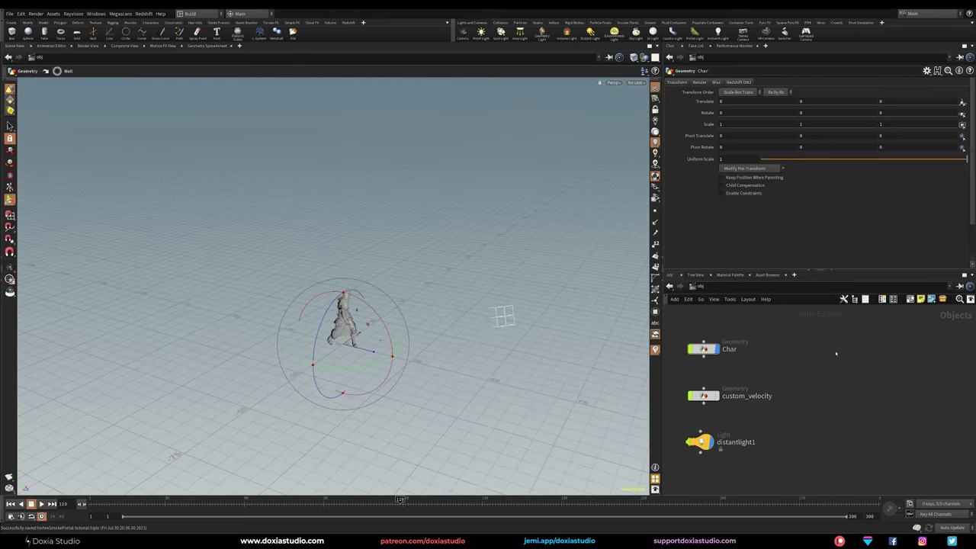
pyautogui.press('Tab')
pyautogui.write('geo')
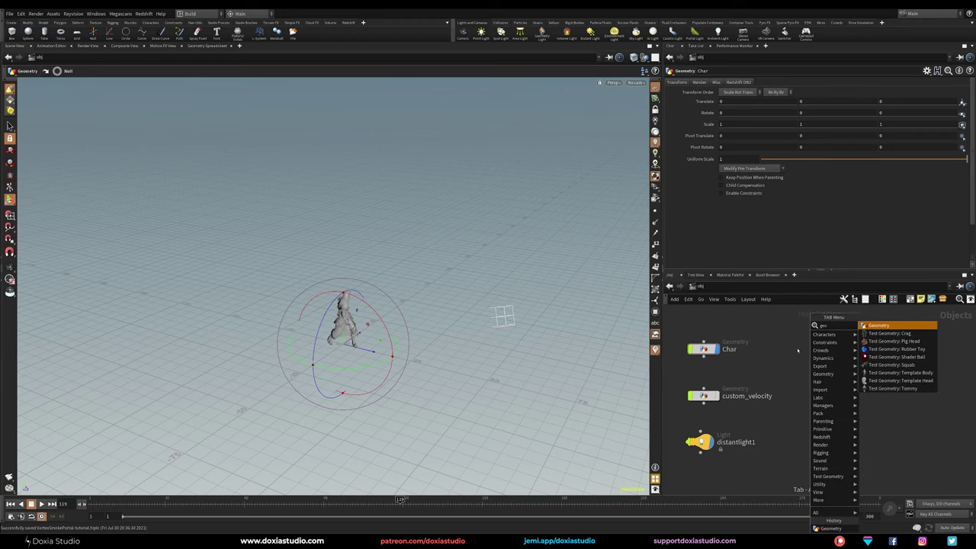
pyautogui.press('Return')
pyautogui.click(810, 349)
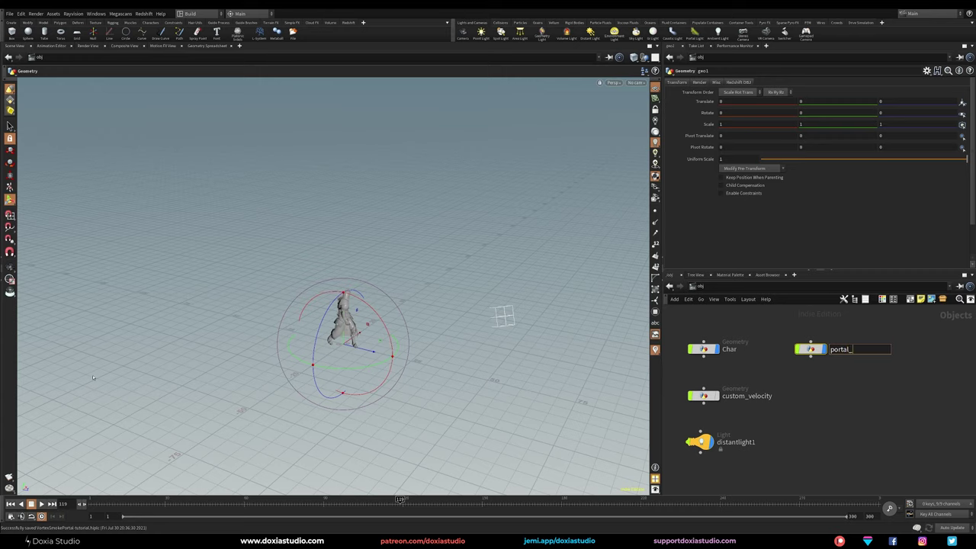
pyautogui.write('portal_emitter')
pyautogui.press('Return')
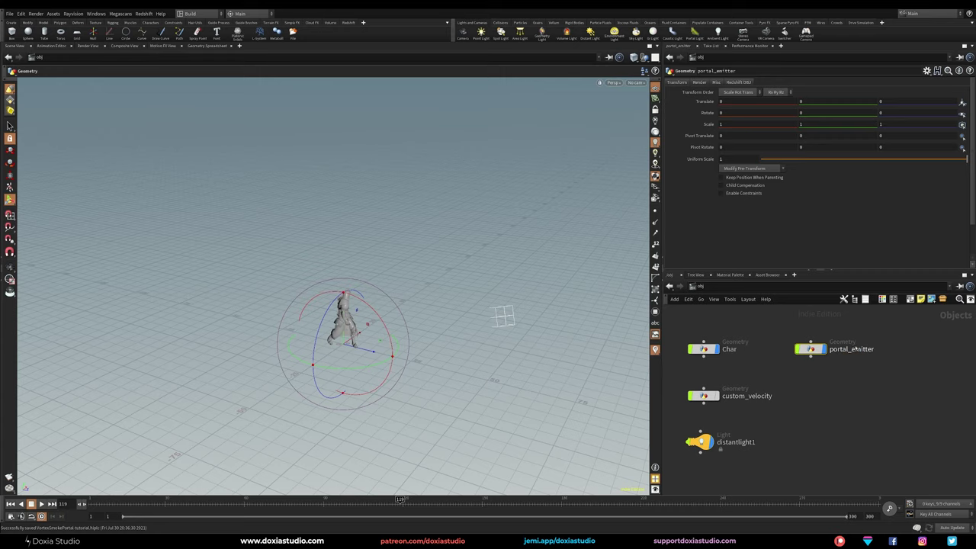
# - Create a Sphere inside portal_emitter and set its uniform scale to 10
pyautogui.doubleClick(812, 349)
pyautogui.press('Tab')
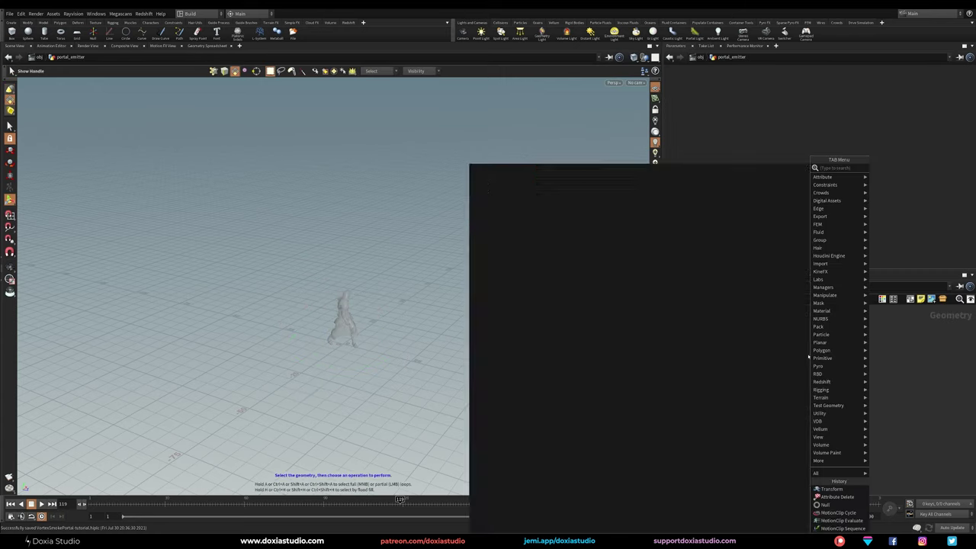
pyautogui.write('sphere')
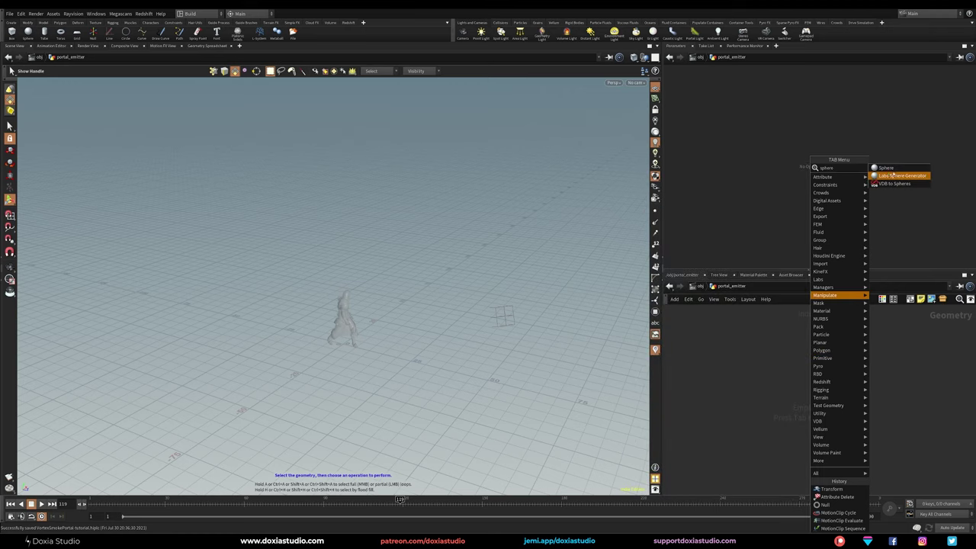
pyautogui.click(885, 167)
pyautogui.click(768, 333)
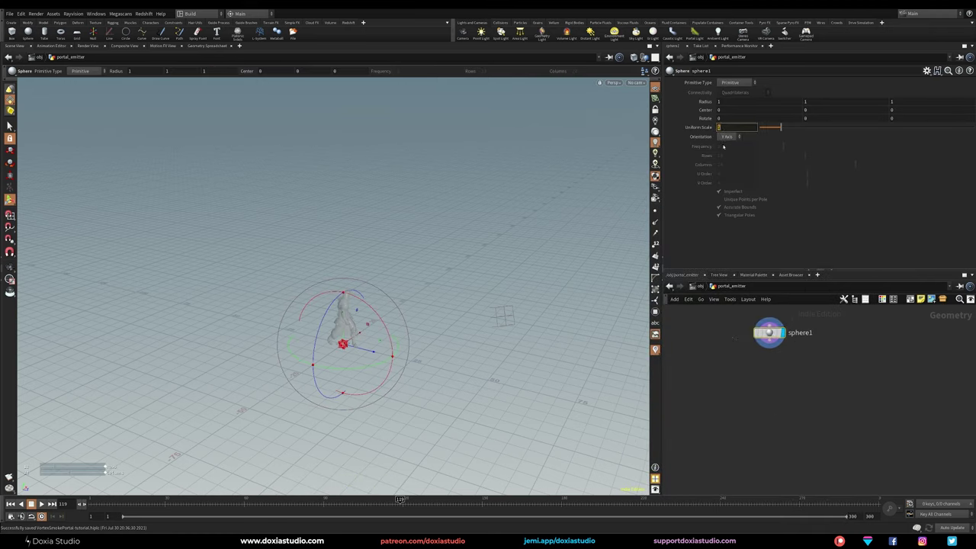
pyautogui.press('Return')
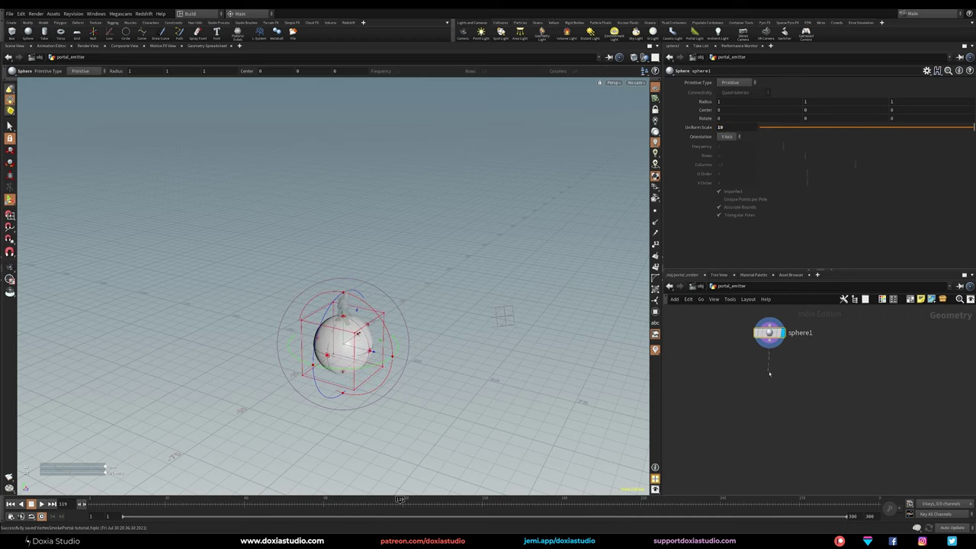
# - Connect a Transform after the sphere, display it, and flatten the sphere into a disc with a Y scale of 0.05
pyautogui.press('Tab')
pyautogui.write('tran')
pyautogui.press('Return')
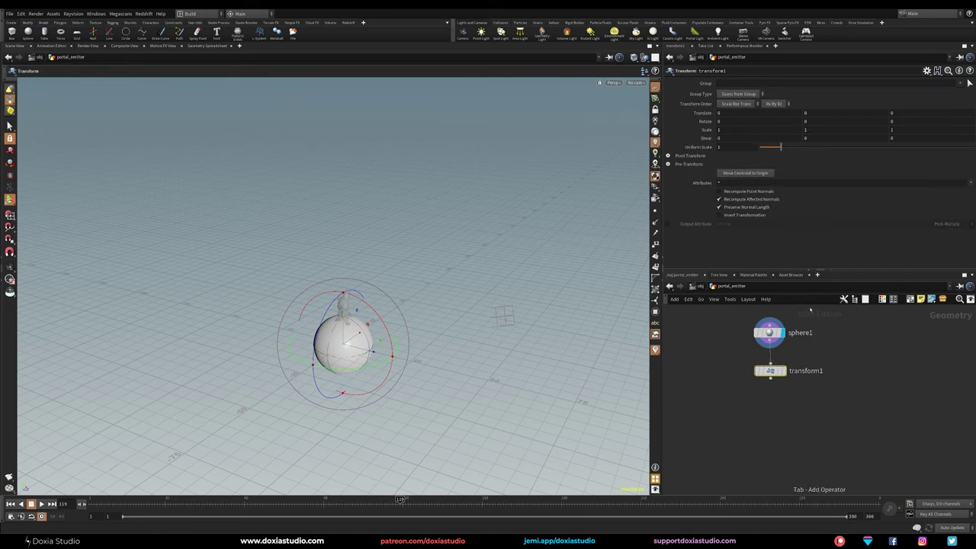
pyautogui.click(769, 371)
pyautogui.click(781, 371)
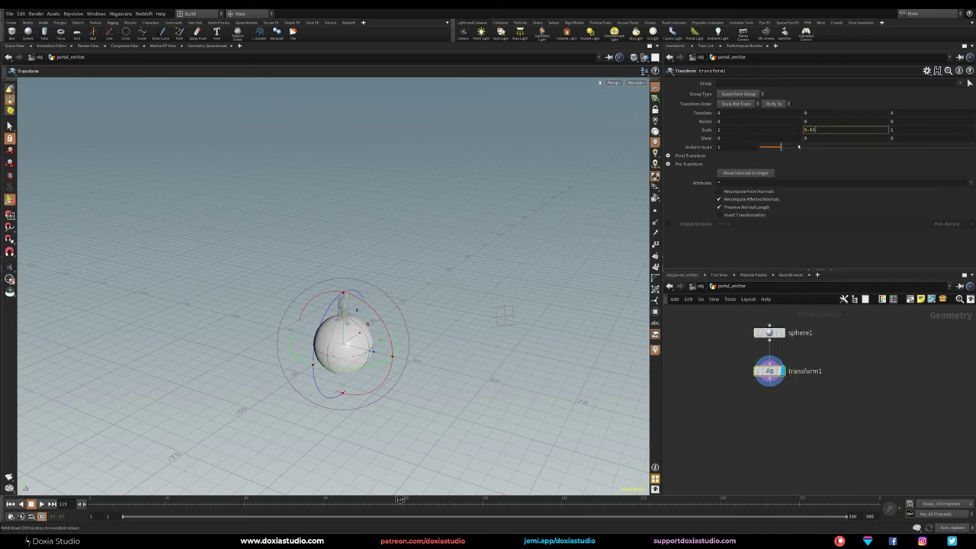
pyautogui.press('Return')
pyautogui.keyDown('alt'); pyautogui.moveTo(419, 378); pyautogui.dragTo(435, 351); pyautogui.keyUp('alt')
# - Add a second Transform after transform1, display it, and raise the disc above the character with a Y translation of 50
pyautogui.press('Tab')
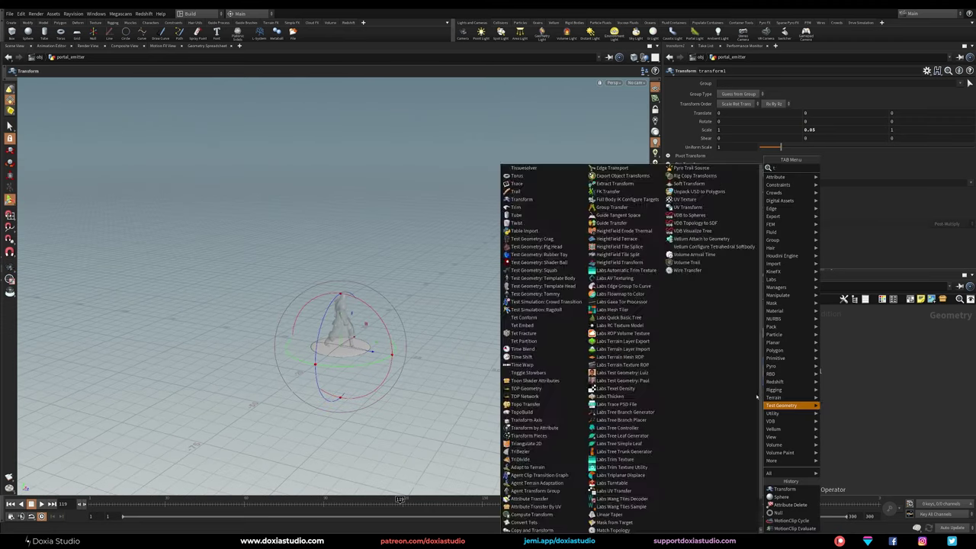
pyautogui.write('tran')
pyautogui.press('Return')
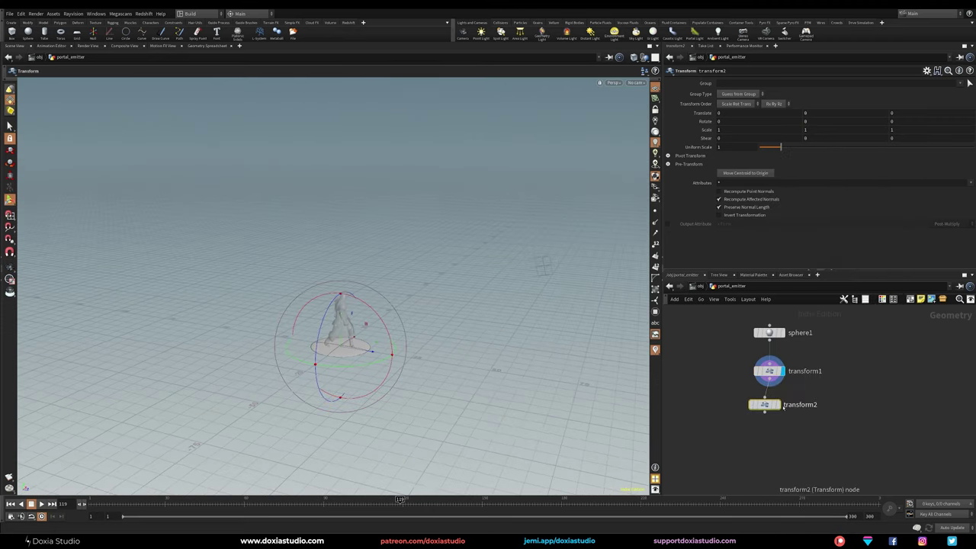
pyautogui.scroll(5, 385, 369)
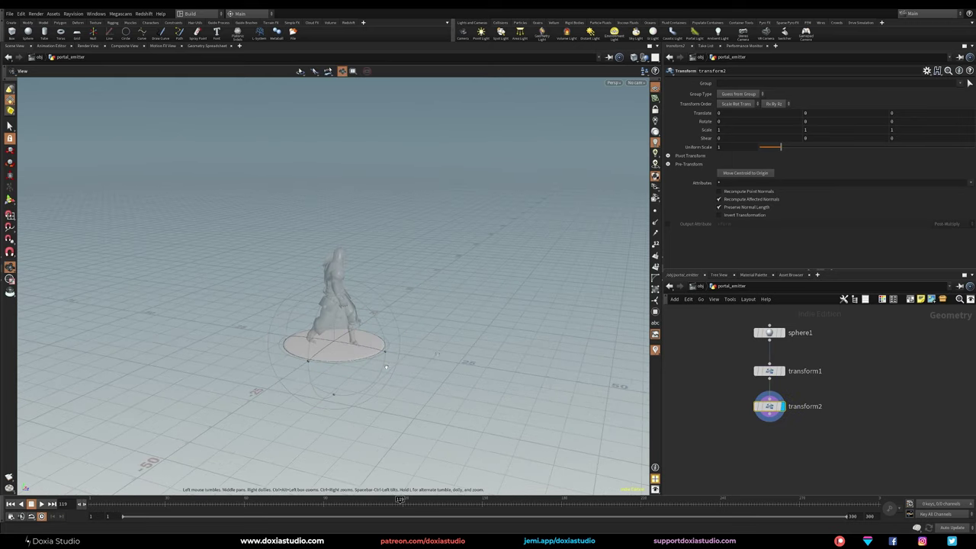
pyautogui.keyDown('alt'); pyautogui.moveTo(387, 392); pyautogui.dragTo(388, 370); pyautogui.keyUp('alt')
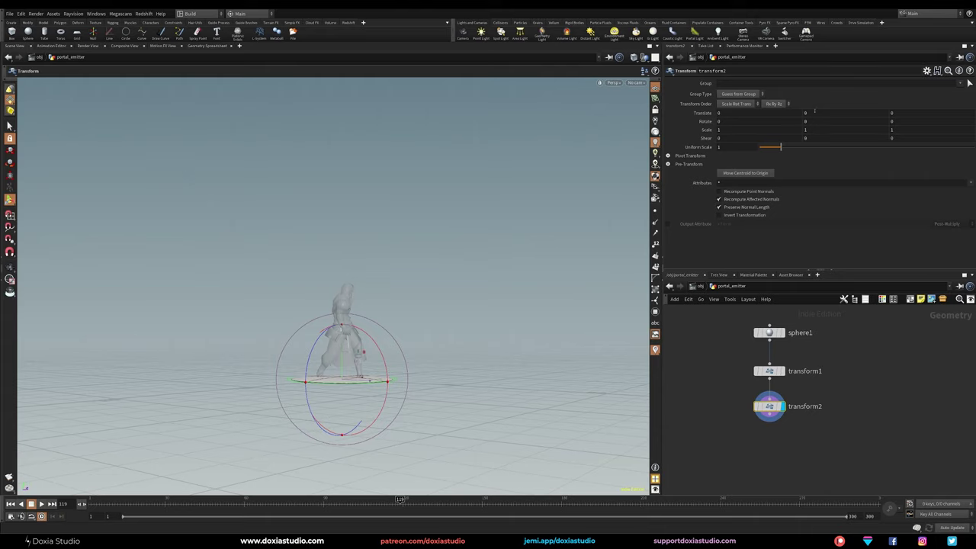
pyautogui.click(814, 112)
pyautogui.press('Return')
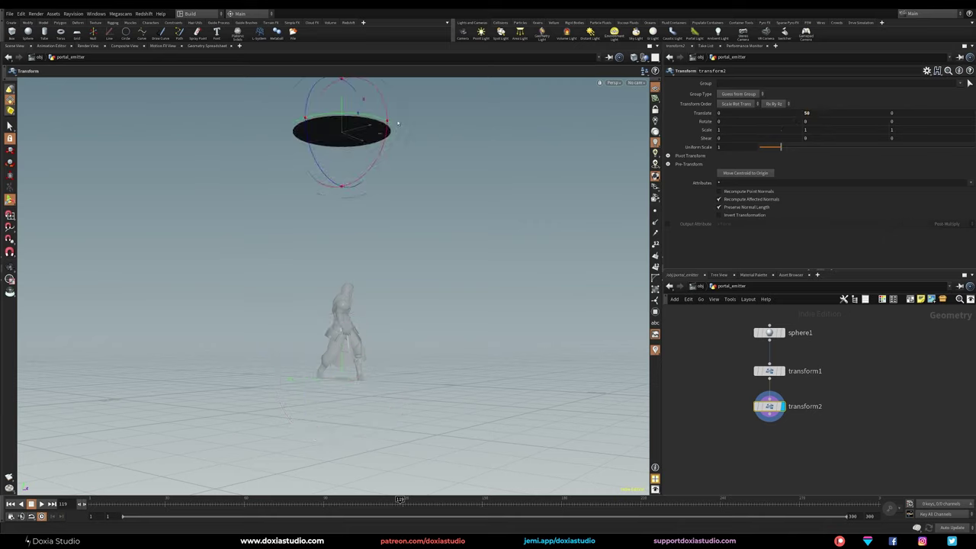
# - Append a Null after transform2, name it out_vortex_base_geo and make it the displayed output
pyautogui.press('Tab')
pyautogui.write('null')
pyautogui.press('Return')
pyautogui.click(764, 447)
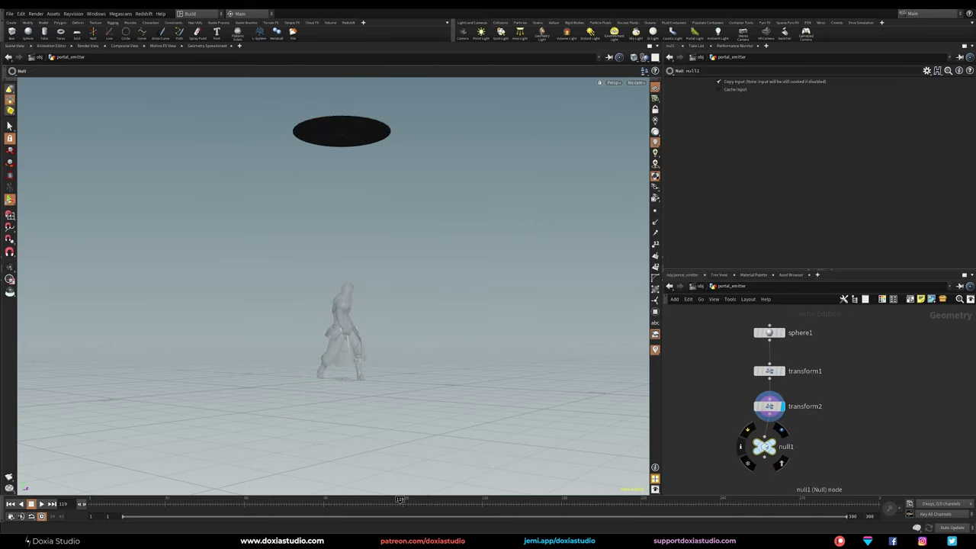
pyautogui.press('F2')
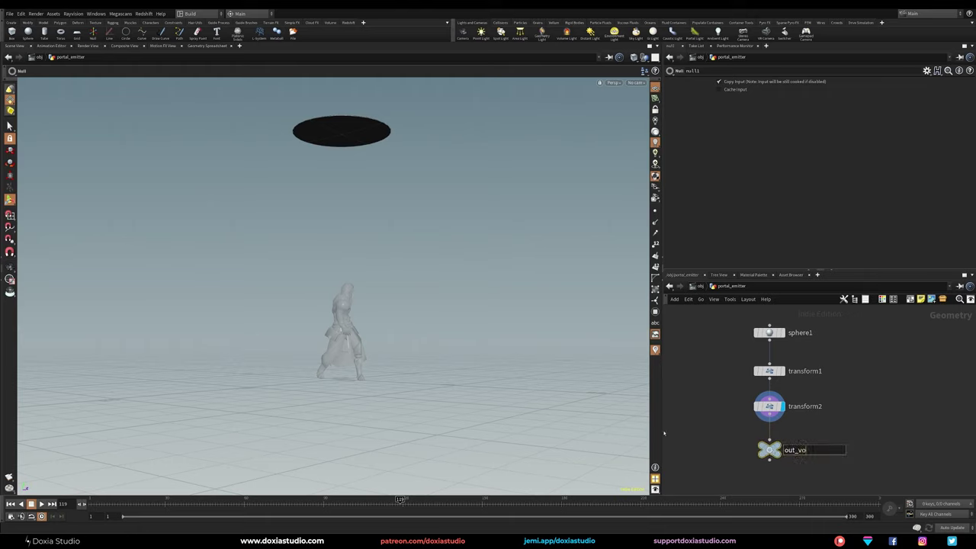
pyautogui.write('out_vortex_base_geo')
pyautogui.press('Return')
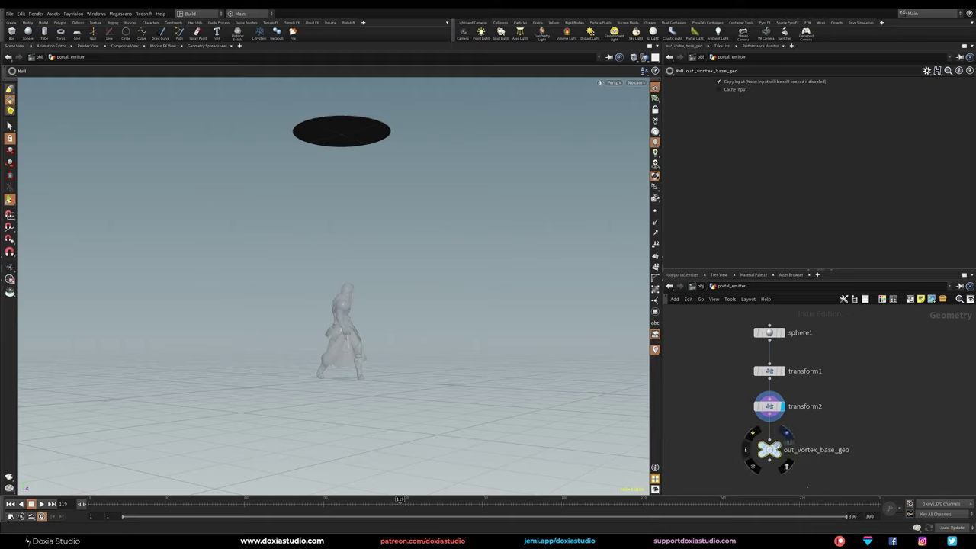
pyautogui.click(783, 450)
# - Return to the object level and play the animation to compare the character's fall with the disc's height
pyautogui.press('u')
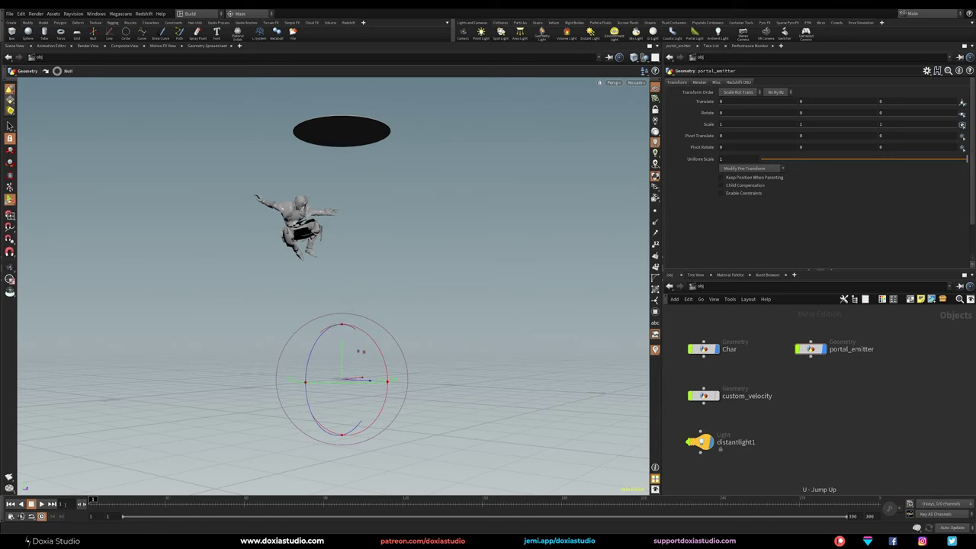
pyautogui.click(41, 504)
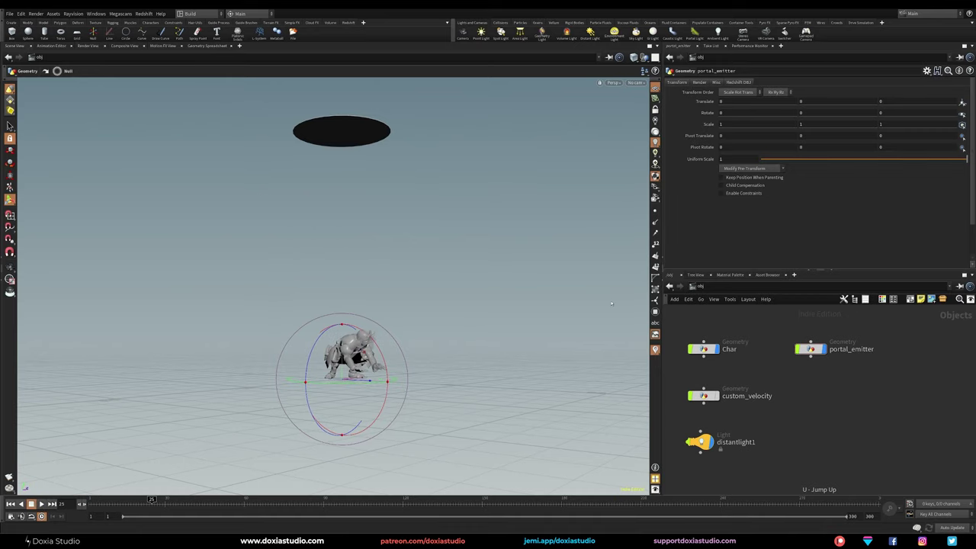
pyautogui.moveTo(773, 373)
pyautogui.mouseDown(button='middle')
pyautogui.moveTo(800, 418)
pyautogui.moveTo(774, 372)
pyautogui.mouseUp(button='middle')
# - Make room below transform2 in the Char network and insert another Transform node before attribdelete1
pyautogui.doubleClick(729, 396)
pyautogui.moveTo(810, 364); pyautogui.dragTo(712, 429)
pyautogui.moveTo(751, 402); pyautogui.dragTo(747, 447)
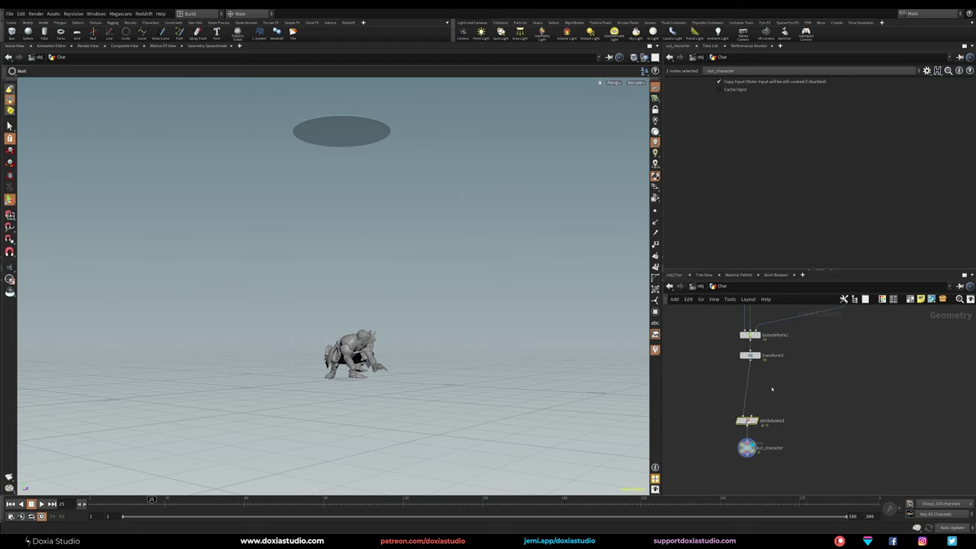
pyautogui.click(769, 385)
pyautogui.press('Tab')
pyautogui.moveTo(788, 224)
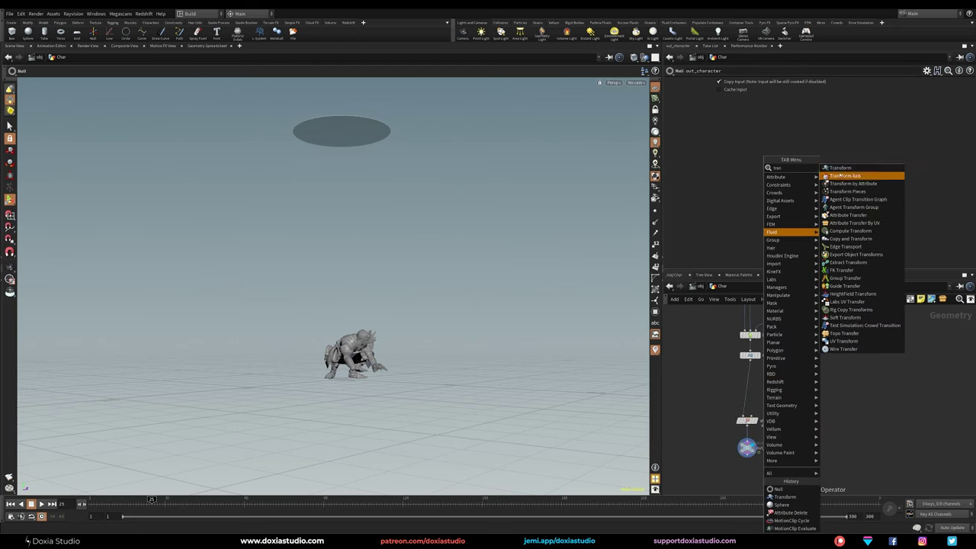
pyautogui.click(860, 176)
pyautogui.click(743, 375)
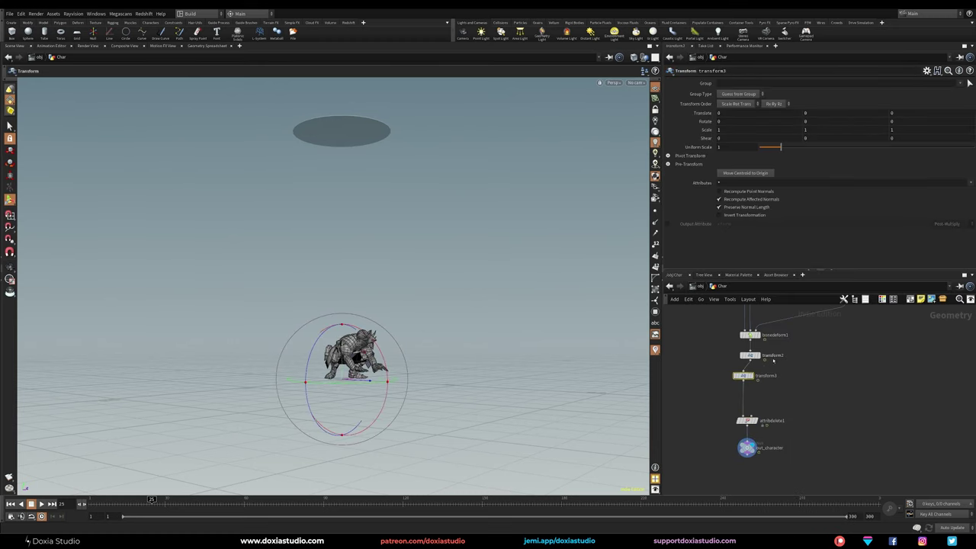
# - Rename the two Transform nodes below bonedeform1 as scale and animate, in that order
pyautogui.write('scale')
pyautogui.press('Return')
pyautogui.press('F2')
pyautogui.write('animate')
pyautogui.press('Return')
# - Go to frame 18 and keyframe the animate node's Y translation at 0
pyautogui.keyDown('alt'); pyautogui.moveTo(302, 331); pyautogui.dragTo(340, 346); pyautogui.keyUp('alt')
pyautogui.scroll(-2, 340, 346)
pyautogui.scroll(2, 340, 346)
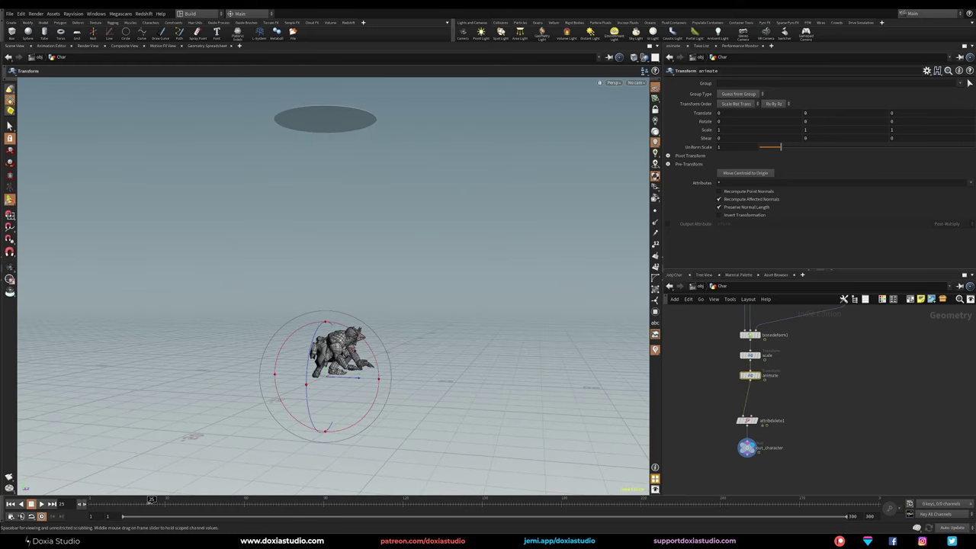
pyautogui.moveTo(151, 500); pyautogui.dragTo(133, 499)
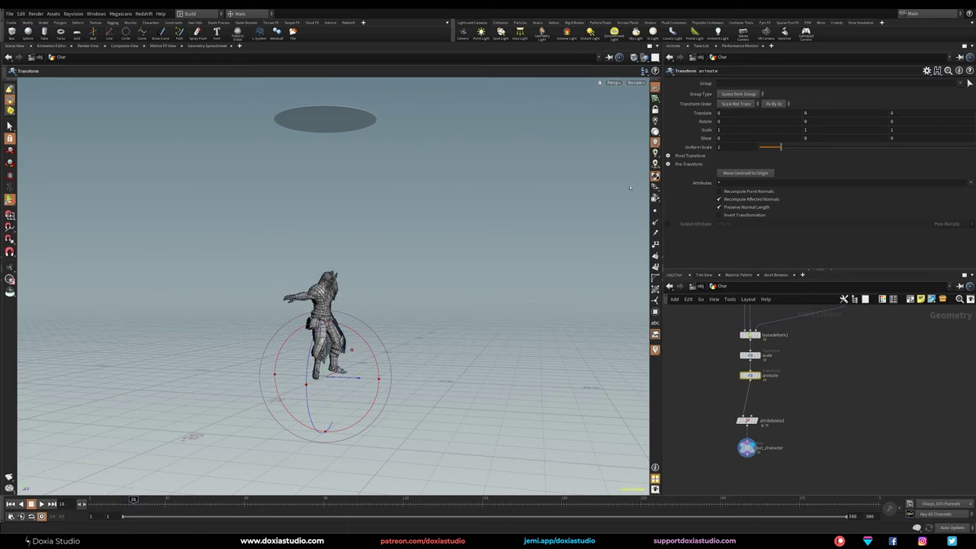
pyautogui.keyDown('alt'); pyautogui.click(825, 112); pyautogui.keyUp('alt')
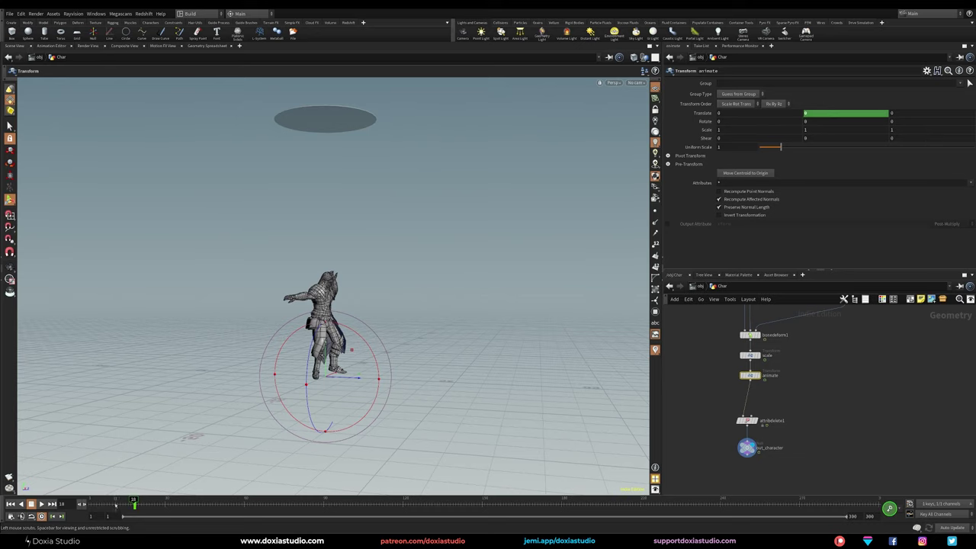
# - Go back to frame 1 and keyframe the animate node's Y translation at 50, above the disc
pyautogui.click(11, 504)
pyautogui.keyDown('alt'); pyautogui.moveTo(296, 260); pyautogui.dragTo(282, 333, button='middle'); pyautogui.keyUp('alt')
pyautogui.scroll(-1, 282, 333)
pyautogui.scroll(-2, 282, 333)
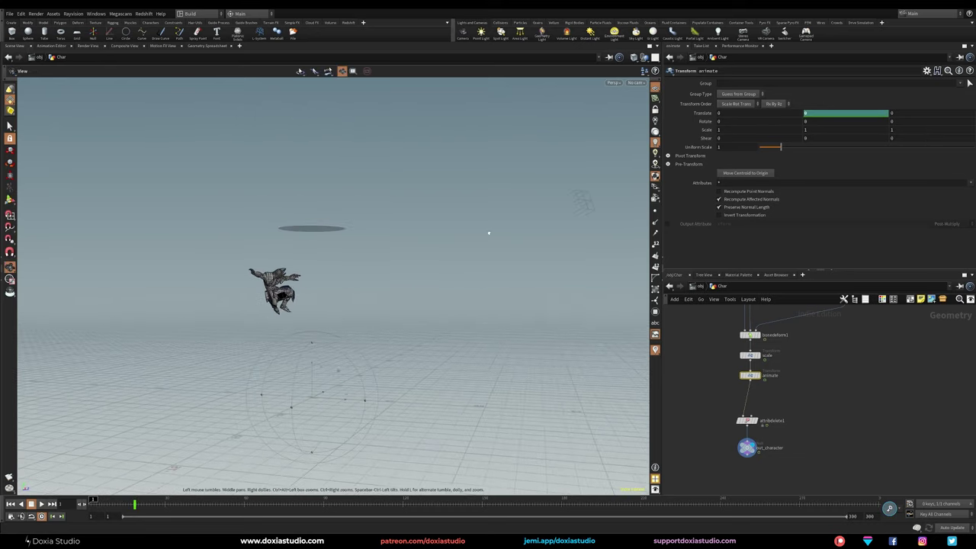
pyautogui.write('50')
pyautogui.press('Return')
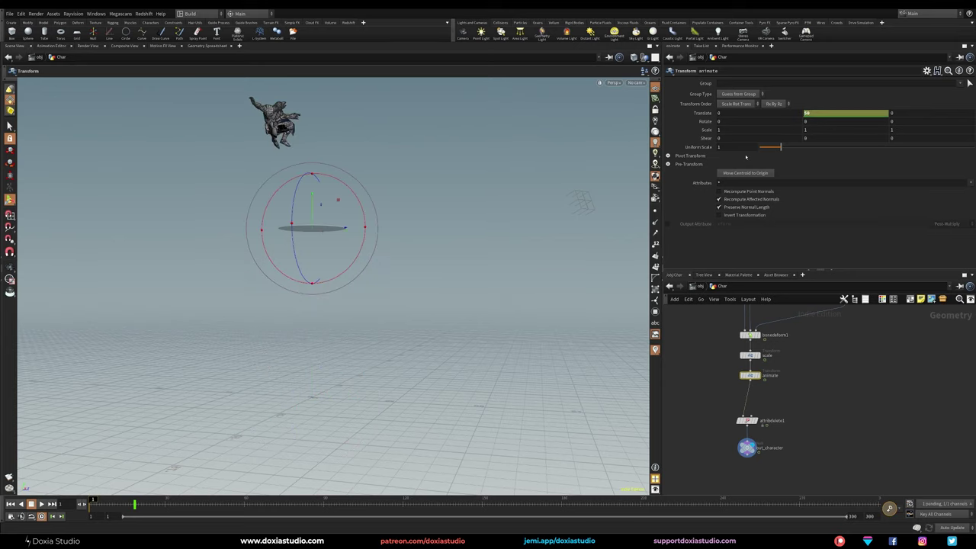
pyautogui.keyDown('alt'); pyautogui.moveTo(324, 242); pyautogui.dragTo(381, 248); pyautogui.keyUp('alt')
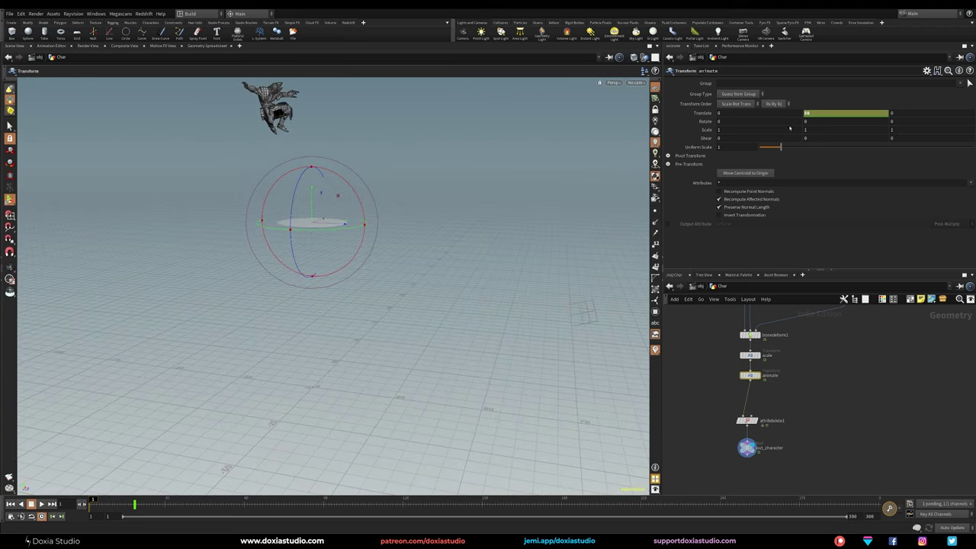
pyautogui.moveTo(91, 503)
pyautogui.mouseDown()
pyautogui.moveTo(137, 501)
pyautogui.moveTo(57, 501)
pyautogui.moveTo(89, 501)
pyautogui.mouseUp()
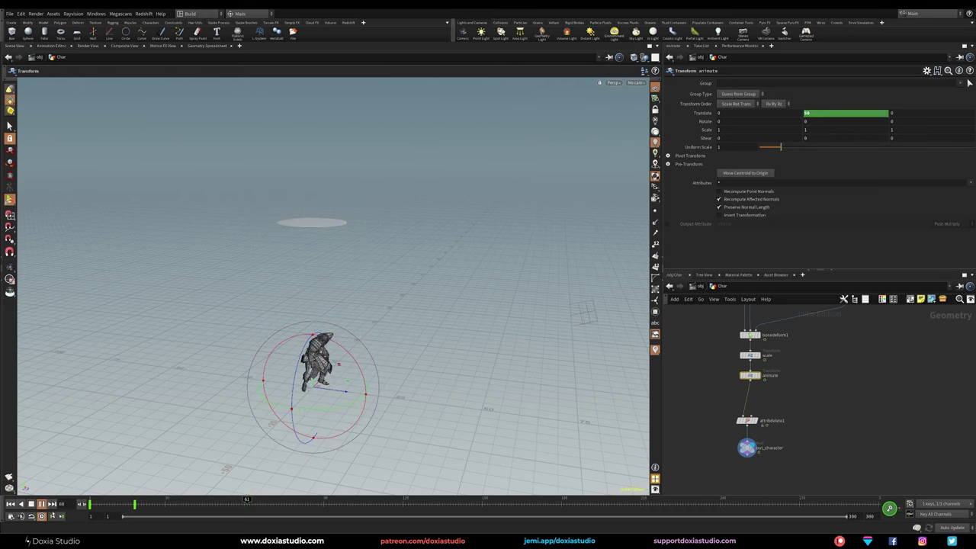
# - Play the drop and scrub to frame 10 to compare the character's position with the disc
pyautogui.click(41, 503)
pyautogui.moveTo(89, 502); pyautogui.dragTo(112, 500)
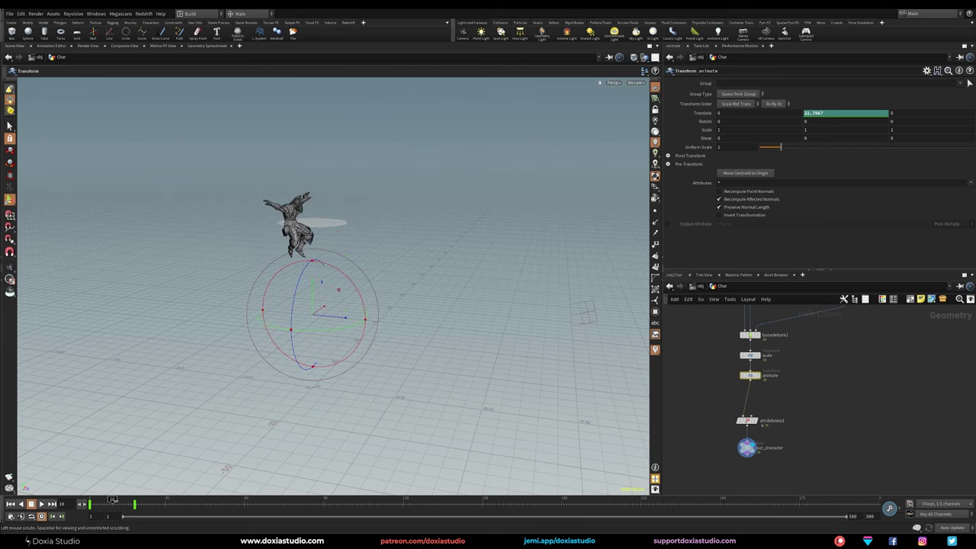
pyautogui.keyDown('alt'); pyautogui.moveTo(284, 238); pyautogui.dragTo(250, 230); pyautogui.keyUp('alt')
# - Make room below the scale node and insert a new Transform between scale and animate
pyautogui.moveTo(784, 349); pyautogui.dragTo(782, 359, button='middle')
pyautogui.click(802, 366)
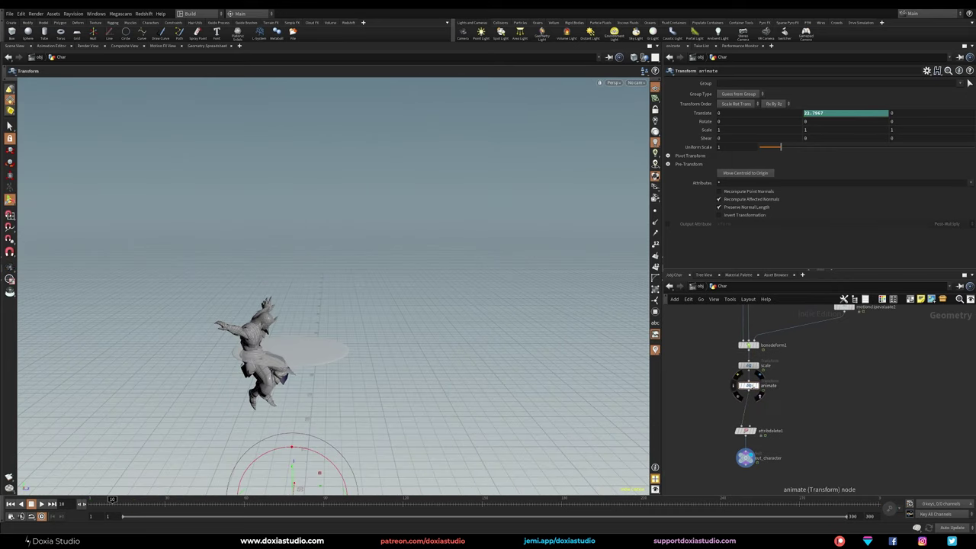
pyautogui.moveTo(750, 386); pyautogui.dragTo(750, 398)
pyautogui.press('Tab')
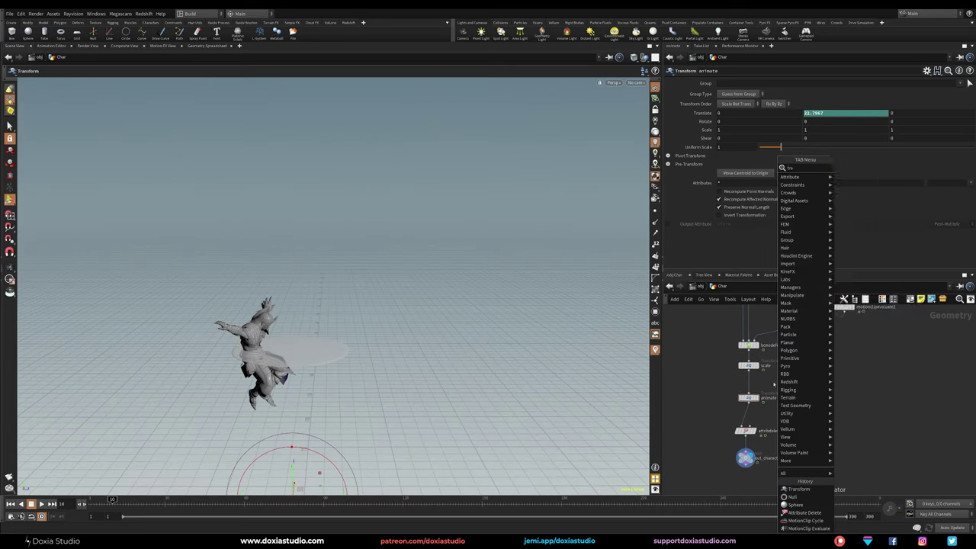
pyautogui.press('Return')
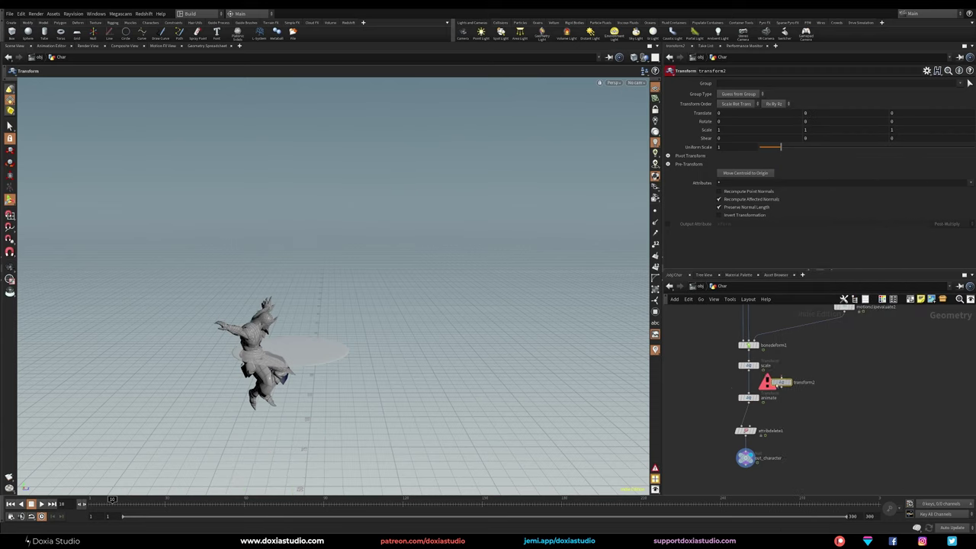
pyautogui.click(749, 385)
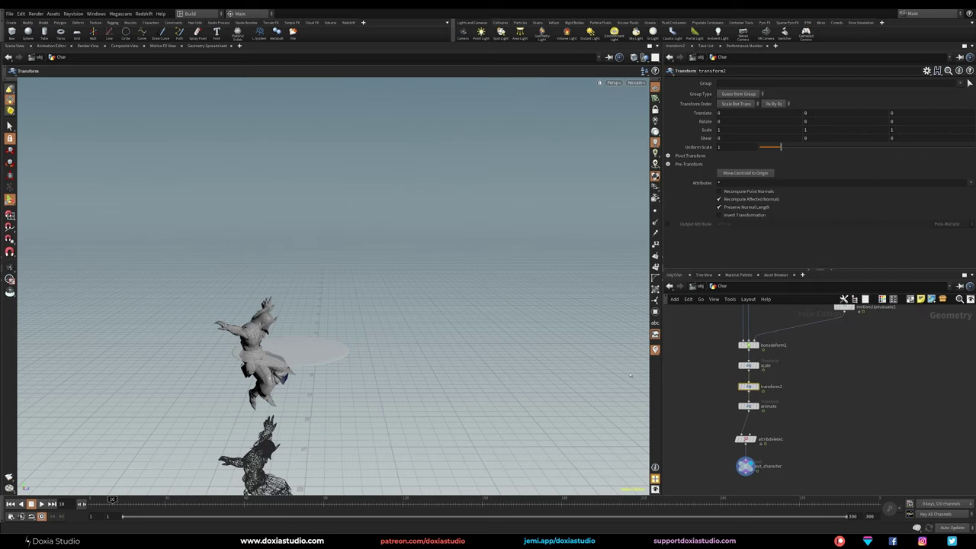
# - Move the character about 4.66 along Z in transform2 to centre it on the disc, and play the drop
pyautogui.keyDown('alt'); pyautogui.moveTo(427, 373); pyautogui.dragTo(366, 381, button='right'); pyautogui.keyUp('alt')
pyautogui.keyDown('alt'); pyautogui.moveTo(366, 411); pyautogui.dragTo(361, 362, button='middle'); pyautogui.keyUp('alt')
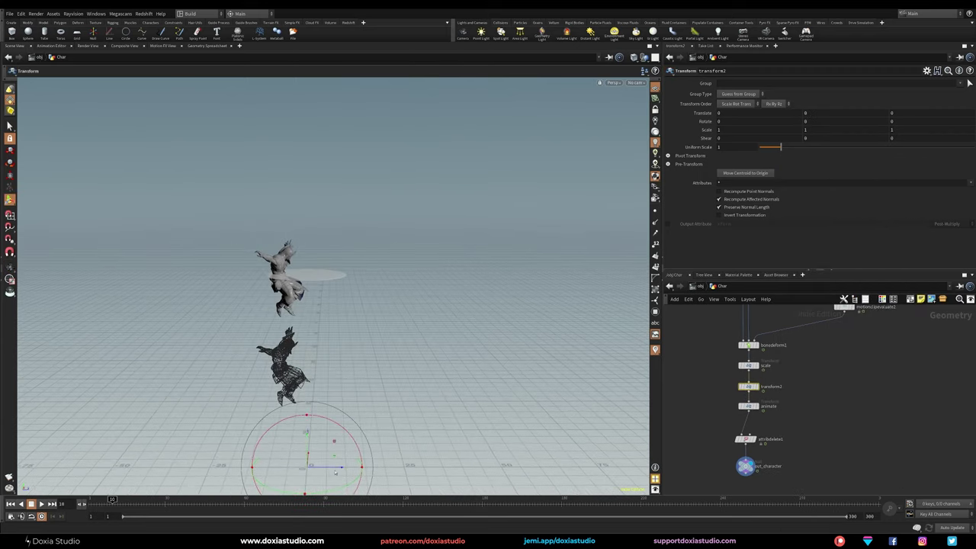
pyautogui.moveTo(334, 470); pyautogui.dragTo(357, 468)
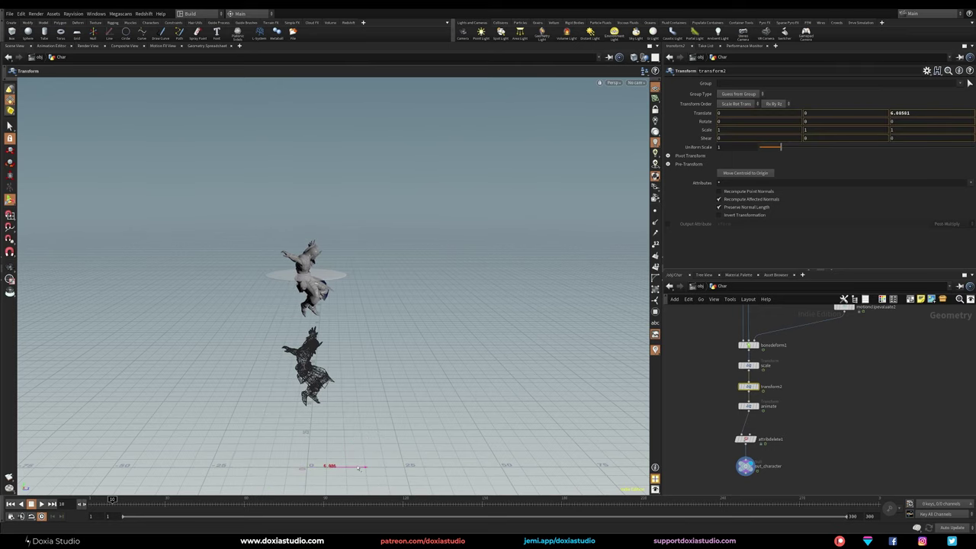
pyautogui.keyDown('alt'); pyautogui.moveTo(321, 333); pyautogui.dragTo(350, 395); pyautogui.keyUp('alt')
pyautogui.keyDown('alt'); pyautogui.moveTo(328, 357); pyautogui.dragTo(307, 238); pyautogui.keyUp('alt')
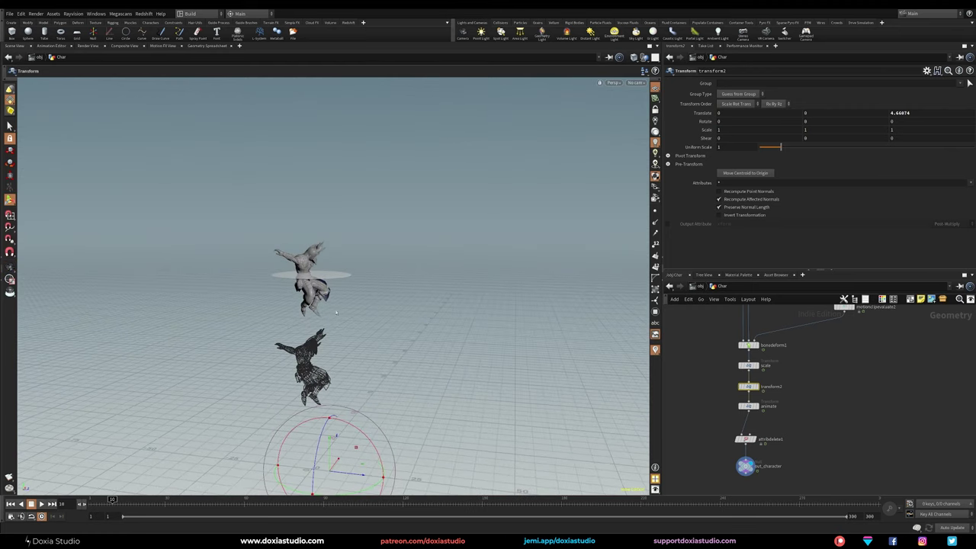
pyautogui.click(825, 385)
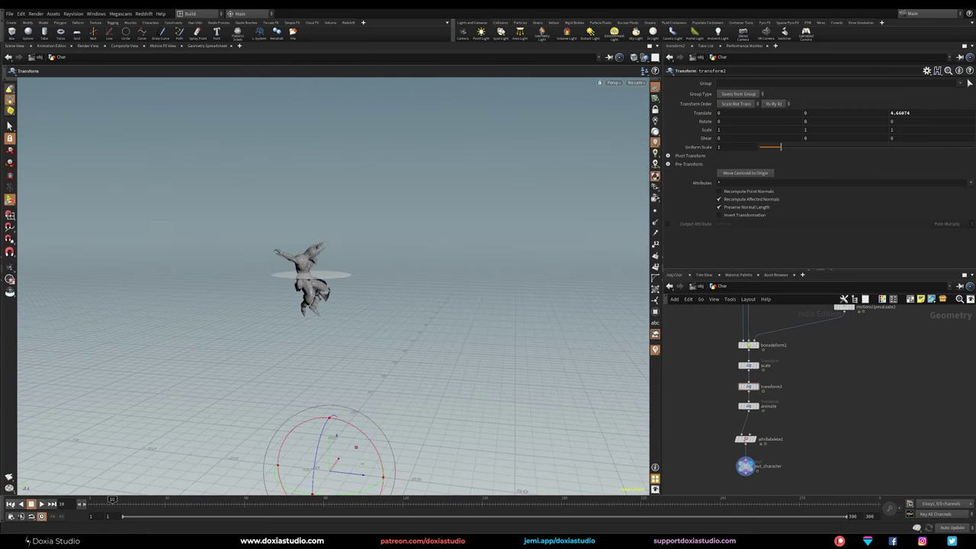
pyautogui.click(41, 503)
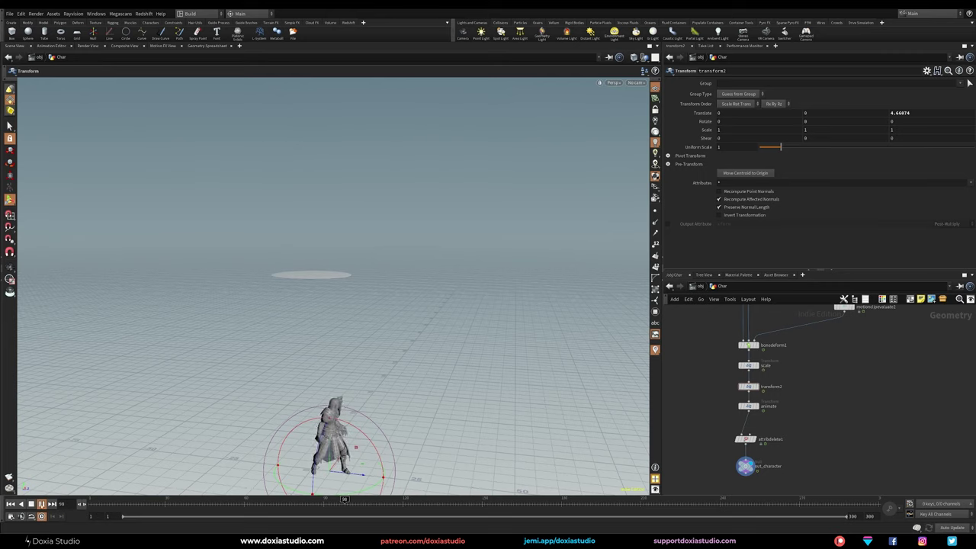
pyautogui.click(41, 504)
# - Insert a Time Warp node between animate and attribdelete1
pyautogui.press('Tab')
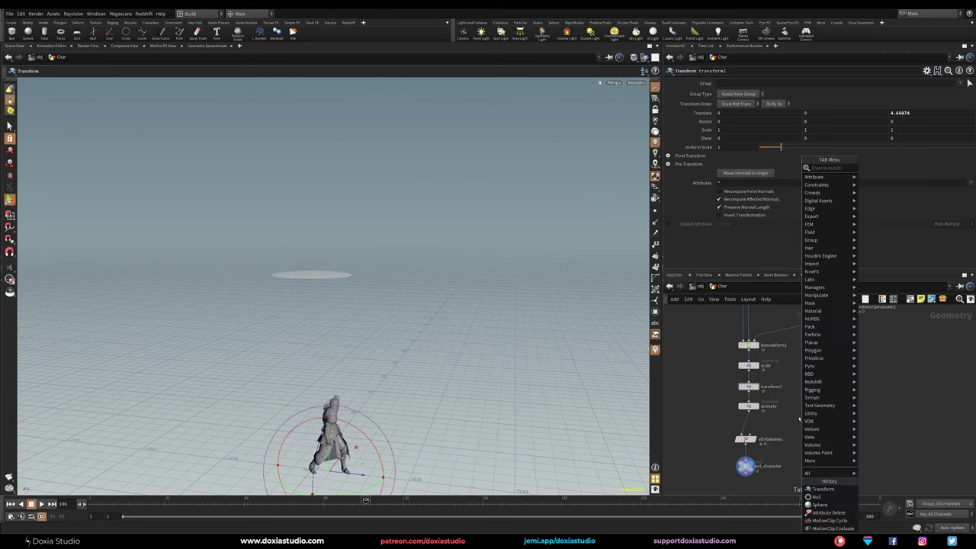
pyautogui.write('time')
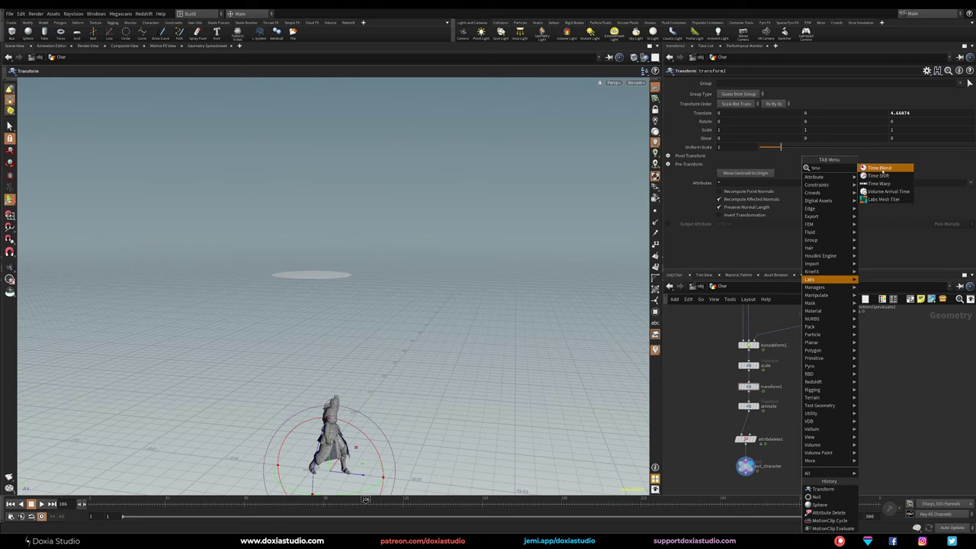
pyautogui.click(874, 183)
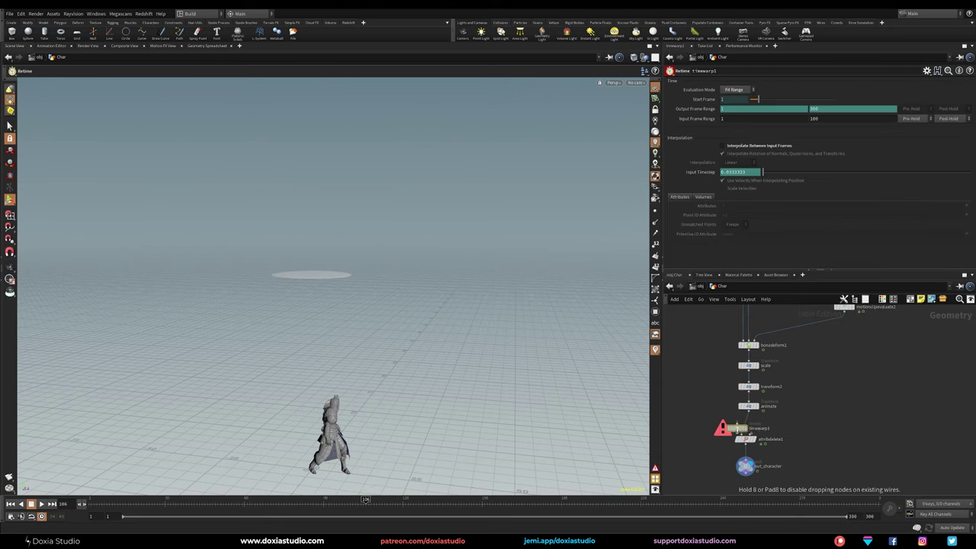
pyautogui.click(747, 426)
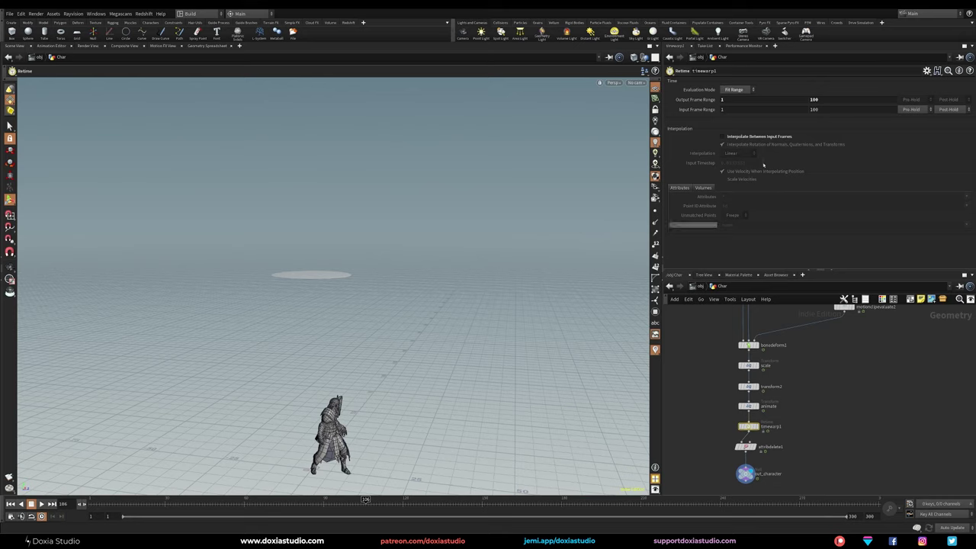
# - Set the end of both the input and output frame ranges of timewarp1 to 300
pyautogui.click(799, 109)
pyautogui.write('30')
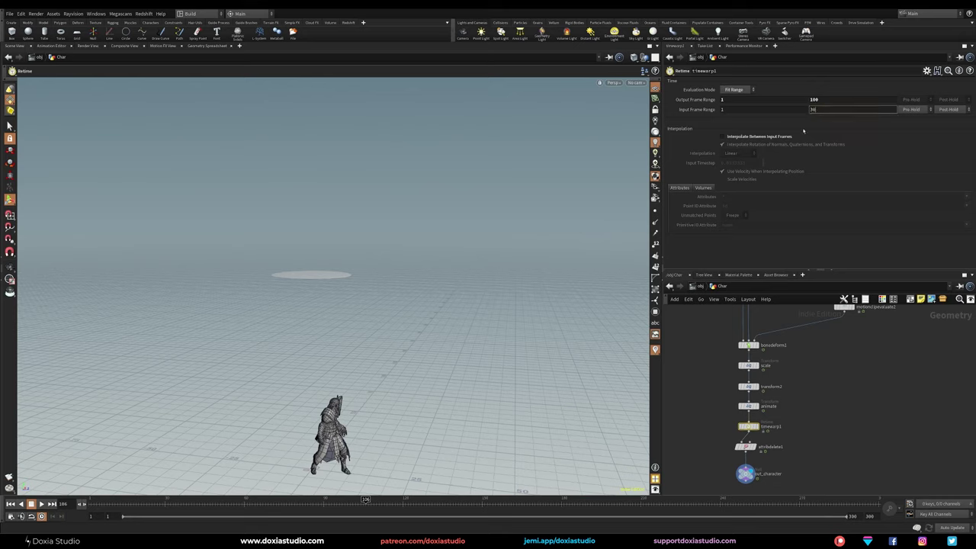
pyautogui.write('0')
pyautogui.press('Return')
pyautogui.click(801, 100)
pyautogui.write('300')
pyautogui.press('Return')
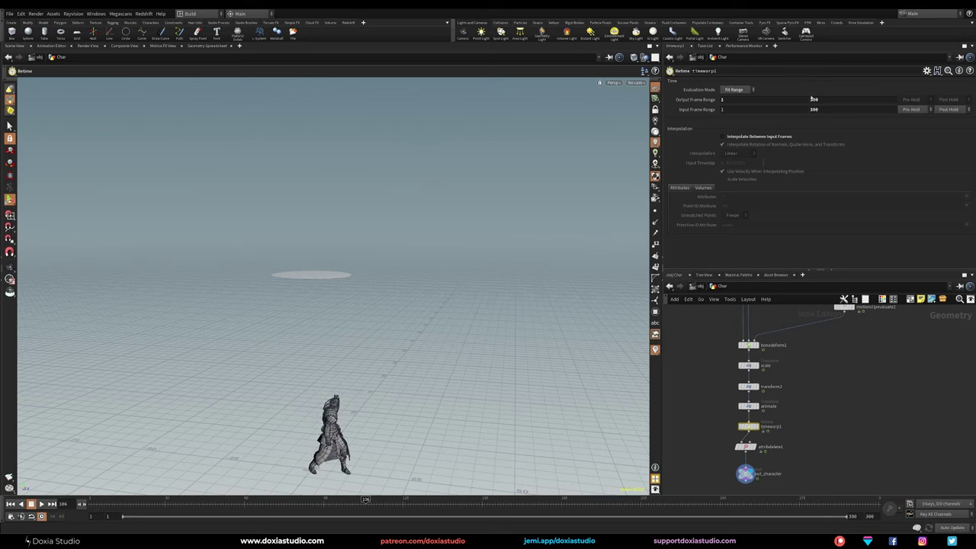
# - Switch the evaluation mode of timewarp1 to By Speed and scrub the opening frames back to frame 1
pyautogui.click(740, 90)
pyautogui.click(774, 103)
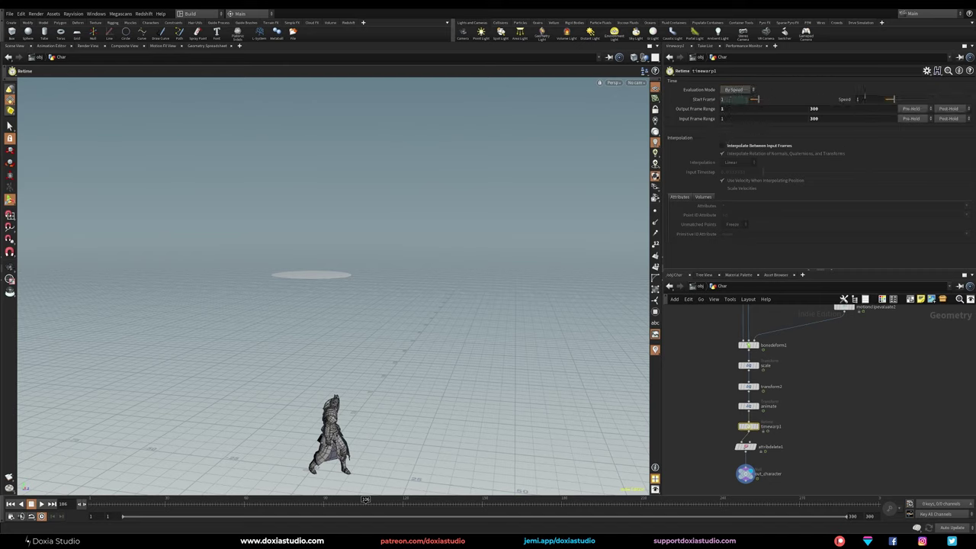
pyautogui.click(736, 90)
pyautogui.click(807, 86)
pyautogui.moveTo(131, 498)
pyautogui.mouseDown()
pyautogui.moveTo(141, 499)
pyautogui.moveTo(92, 500)
pyautogui.mouseUp()
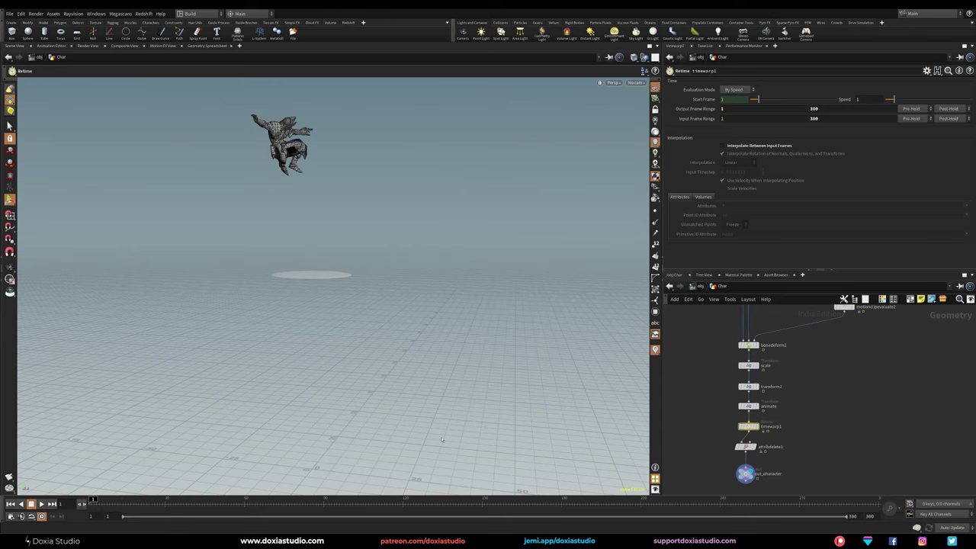
pyautogui.moveTo(134, 499)
pyautogui.mouseDown()
pyautogui.moveTo(267, 500)
pyautogui.moveTo(92, 500)
pyautogui.mouseUp()
# - Check the disc inside portal_emitter from the object level and apply the Flames pyro tool to that object
pyautogui.press('u')
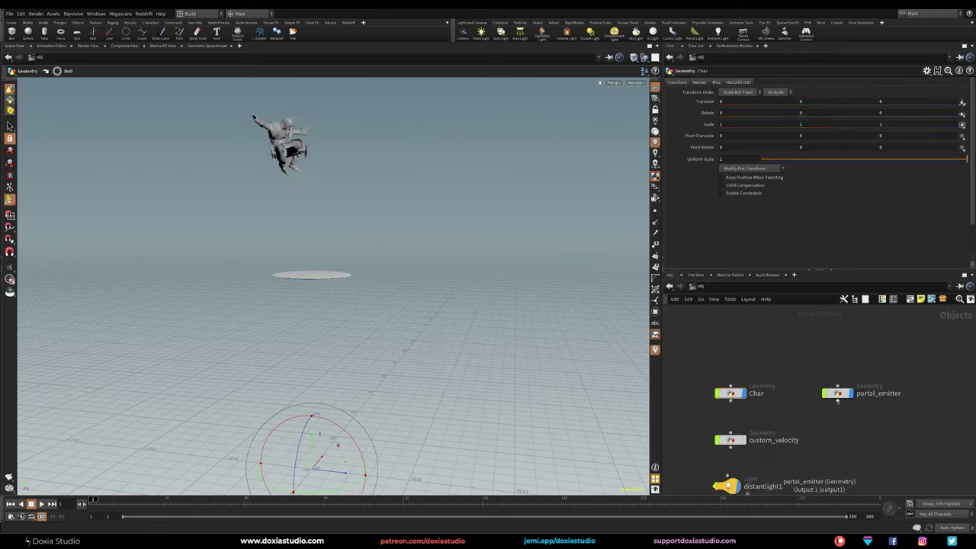
pyautogui.click(837, 393)
pyautogui.press('i')
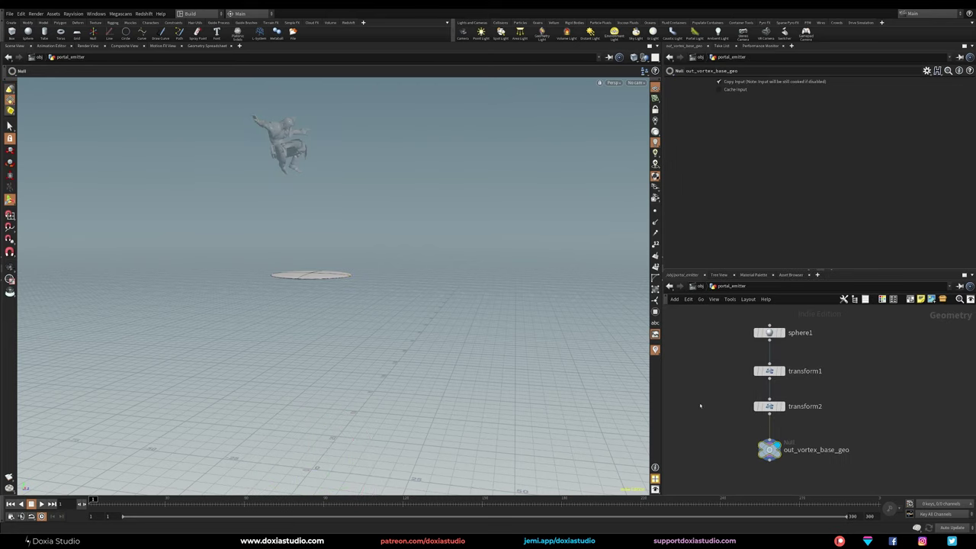
pyautogui.keyDown('alt'); pyautogui.moveTo(298, 283); pyautogui.dragTo(283, 259); pyautogui.keyUp('alt')
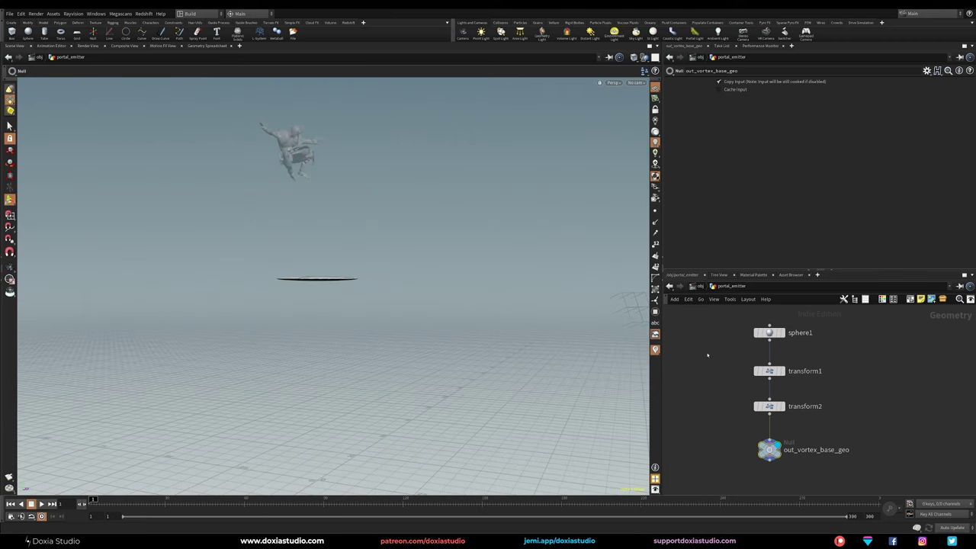
pyautogui.press('u')
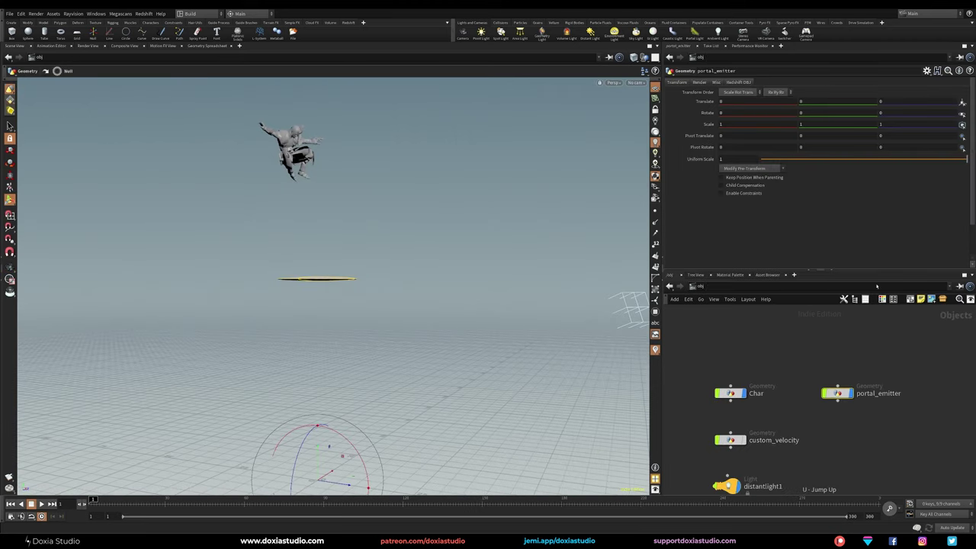
pyautogui.click(767, 23)
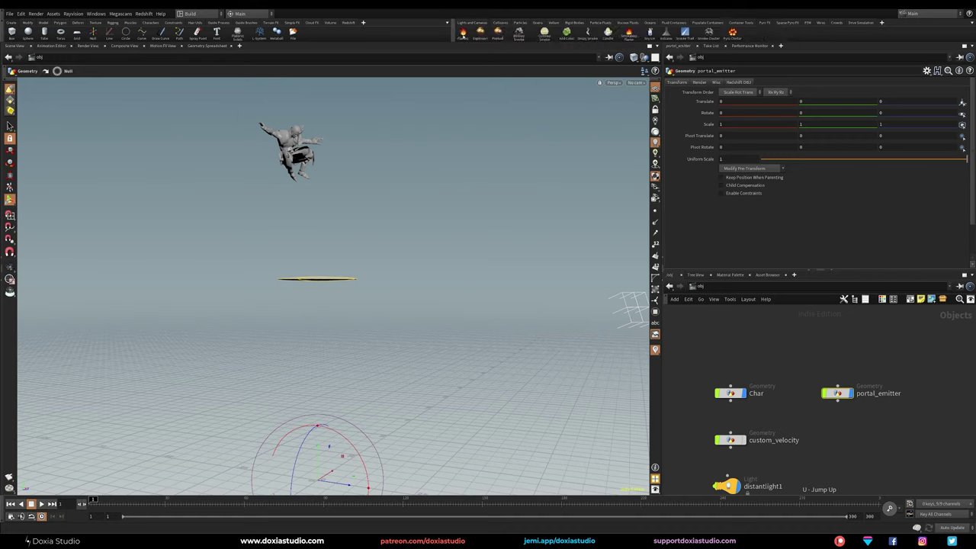
pyautogui.click(462, 33)
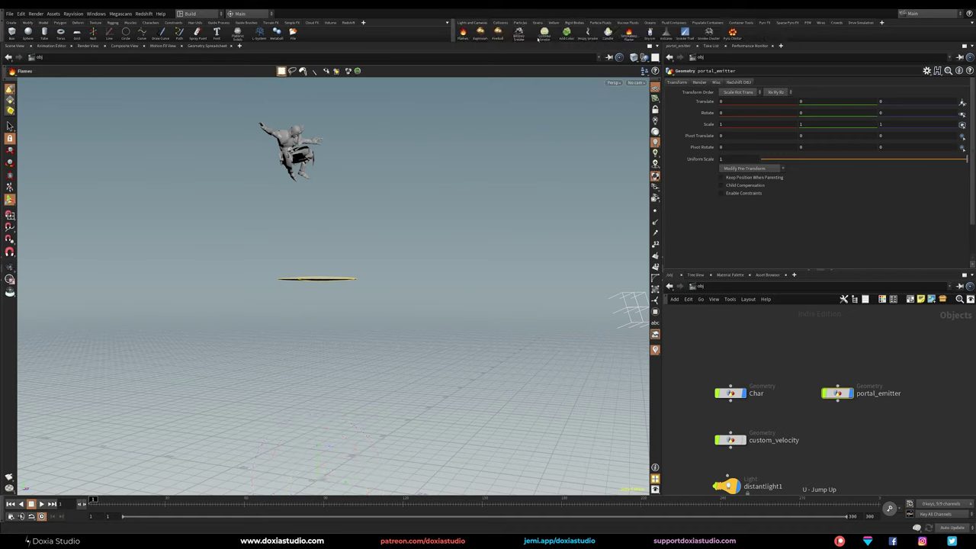
pyautogui.press('Return')
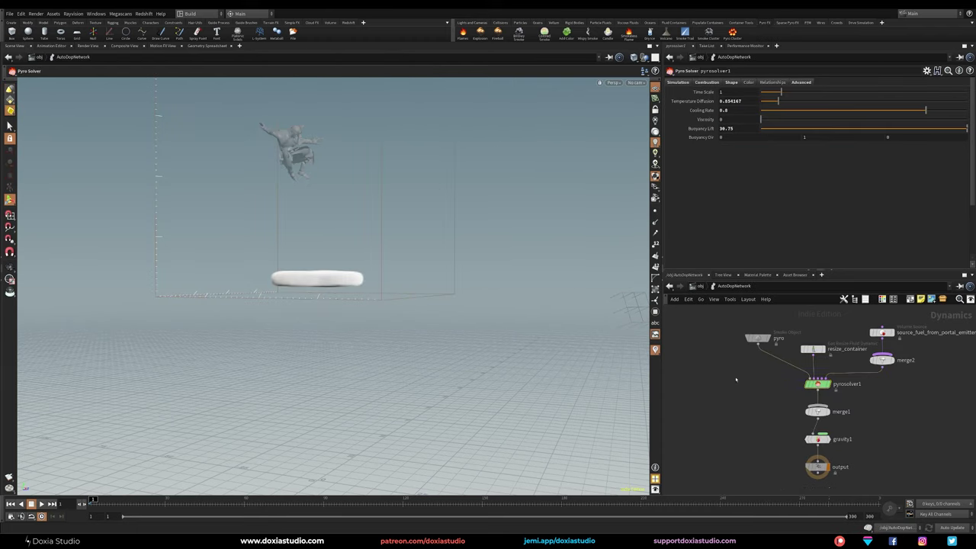
# - Return to the object level and line up AutoDopNetwork and pyro_import below portal_emitter, with custom_velocity beside the DOP network
pyautogui.press('u')
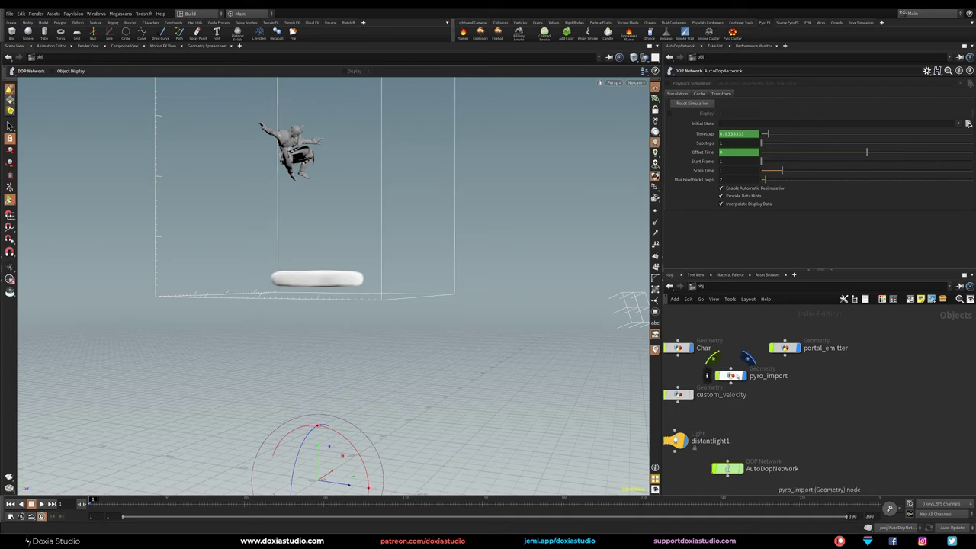
pyautogui.moveTo(730, 376); pyautogui.dragTo(778, 408)
pyautogui.moveTo(739, 462); pyautogui.dragTo(796, 378)
pyautogui.moveTo(682, 395); pyautogui.dragTo(682, 383)
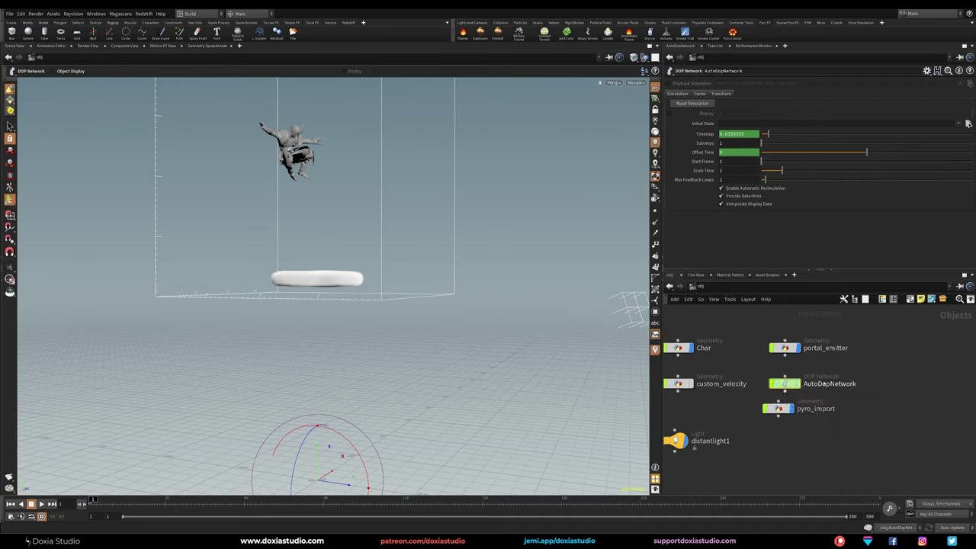
pyautogui.moveTo(793, 404); pyautogui.dragTo(800, 418)
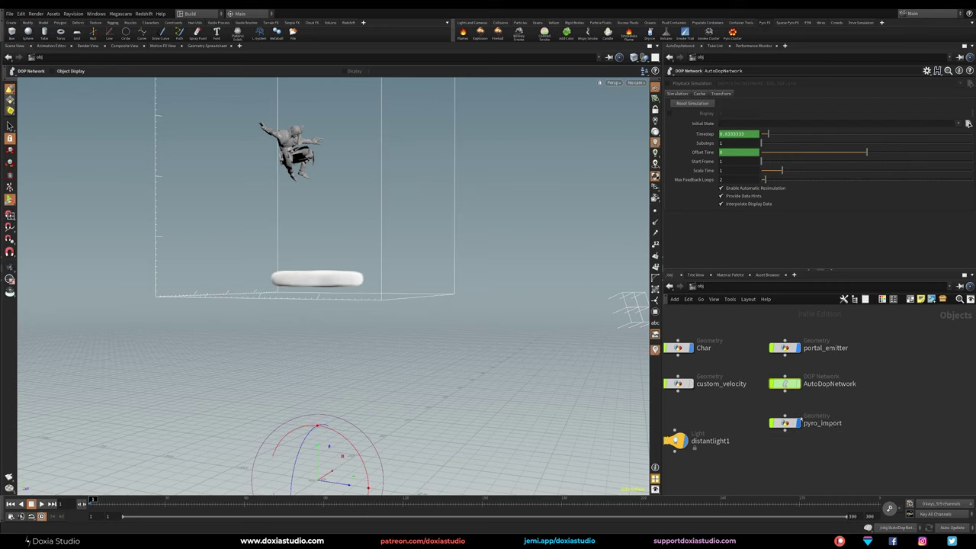
# - Open portal_emitter, move the create_fuel chain slightly further below out_vortex_base_geo, and display create_fuel's scattered points
pyautogui.doubleClick(784, 348)
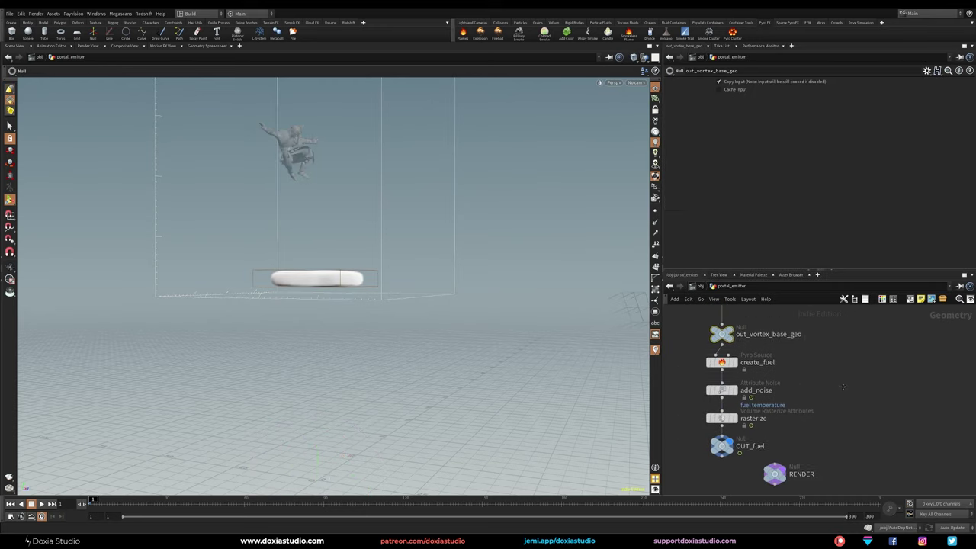
pyautogui.scroll(-3, 841, 408)
pyautogui.moveTo(842, 387)
pyautogui.mouseDown(button='middle')
pyautogui.moveTo(840, 408)
pyautogui.moveTo(841, 378)
pyautogui.mouseUp(button='middle')
pyautogui.moveTo(823, 372); pyautogui.dragTo(765, 452)
pyautogui.click(836, 389)
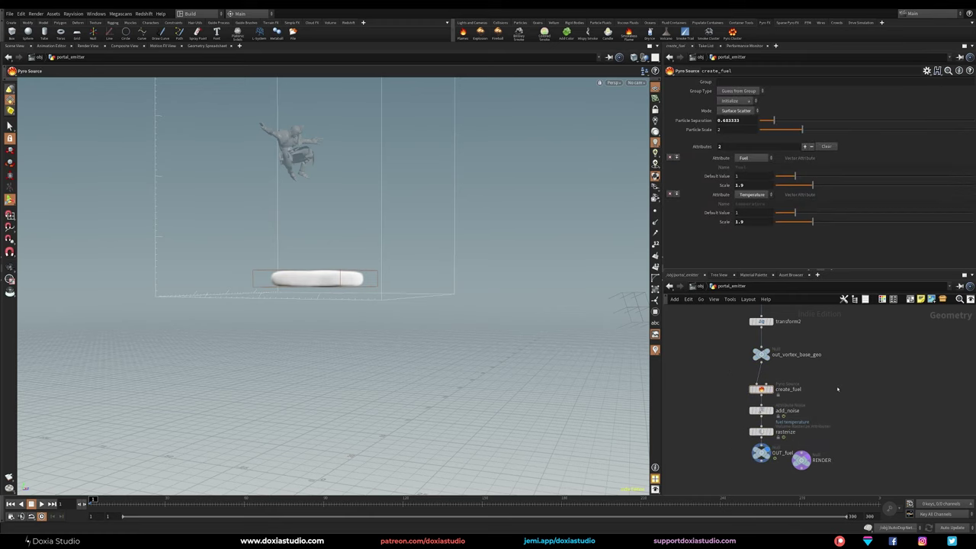
pyautogui.click(772, 376)
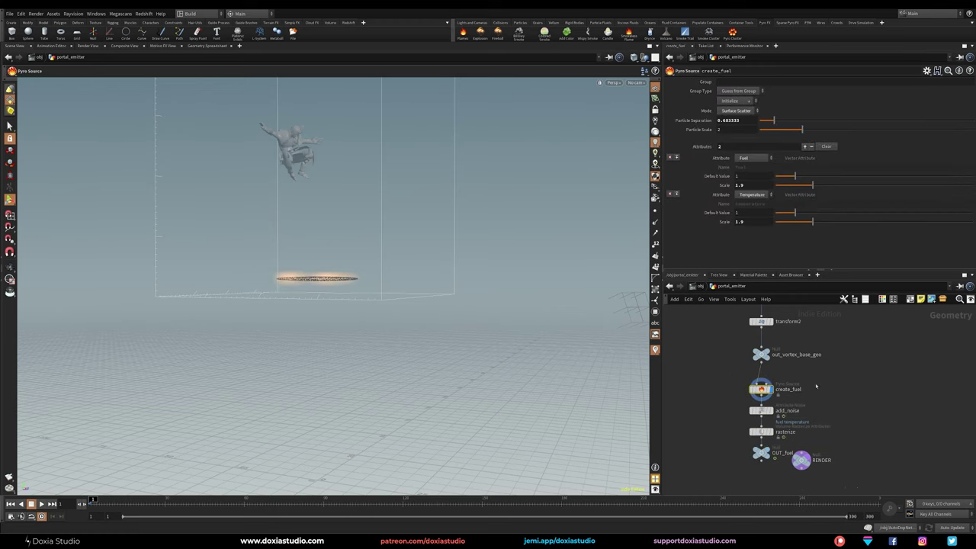
pyautogui.press('Escape')
pyautogui.moveTo(396, 272); pyautogui.dragTo(335, 301)
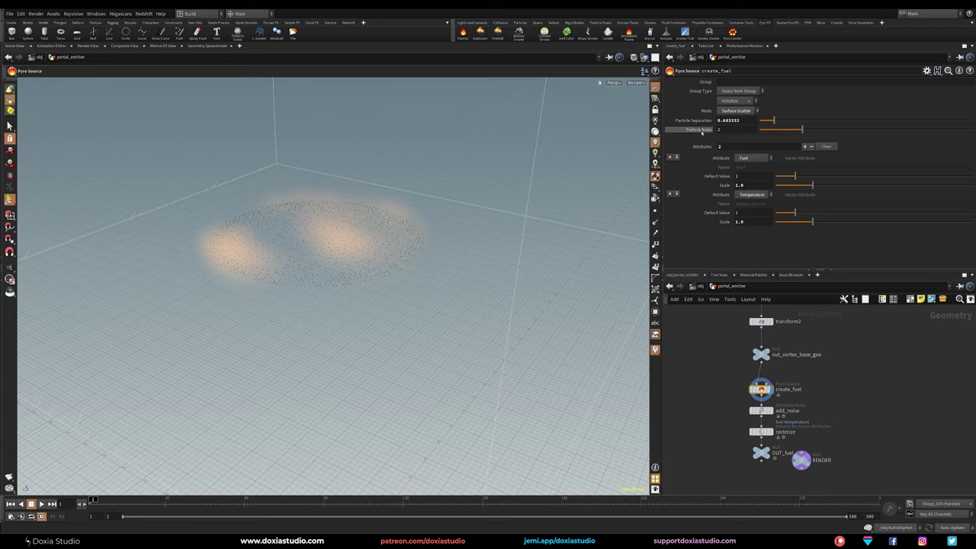
# - Try the Volume Scatter mode on create_fuel and switch it back to Surface Scatter to compare the points
pyautogui.click(750, 112)
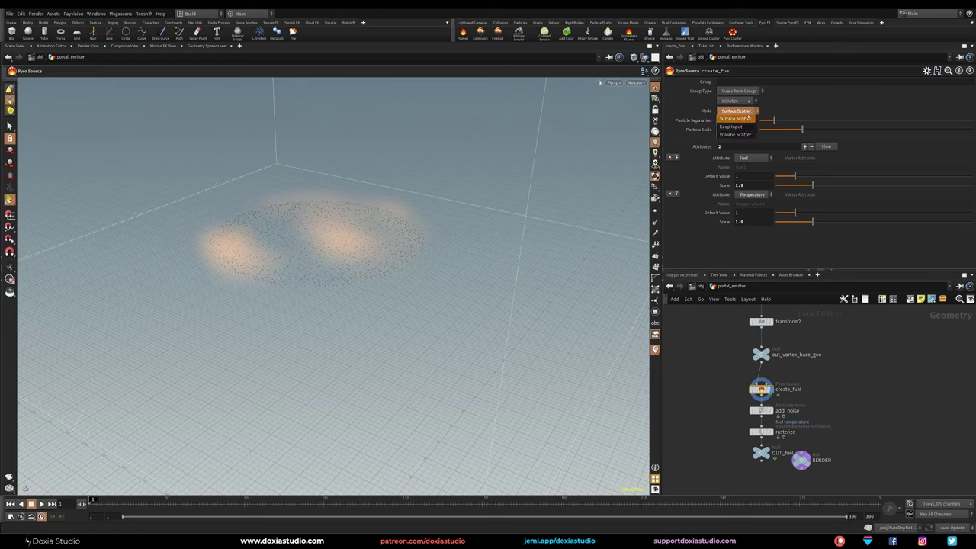
pyautogui.click(737, 121)
pyautogui.moveTo(353, 279); pyautogui.dragTo(317, 310)
pyautogui.click(736, 112)
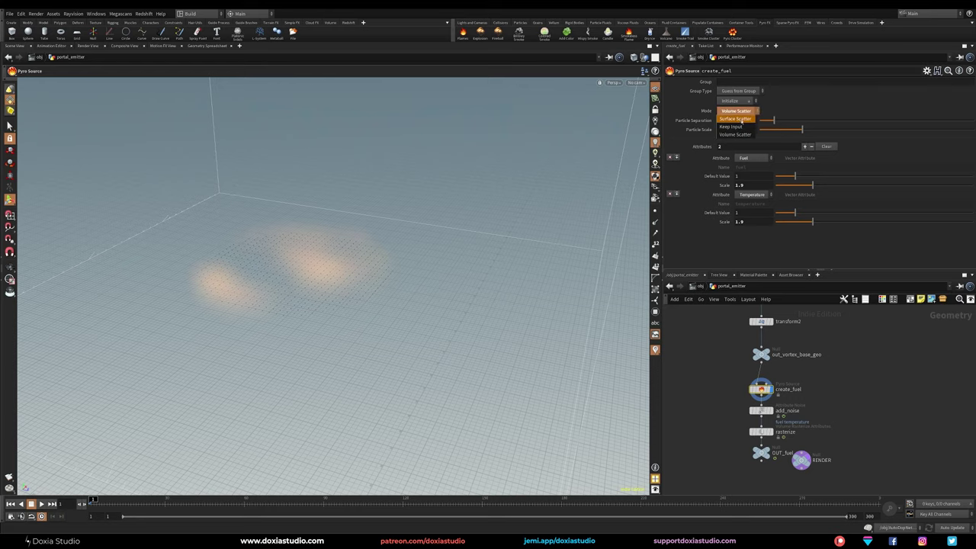
pyautogui.click(738, 120)
pyautogui.keyDown('alt'); pyautogui.scroll(3, 298, 307); pyautogui.keyUp('alt')
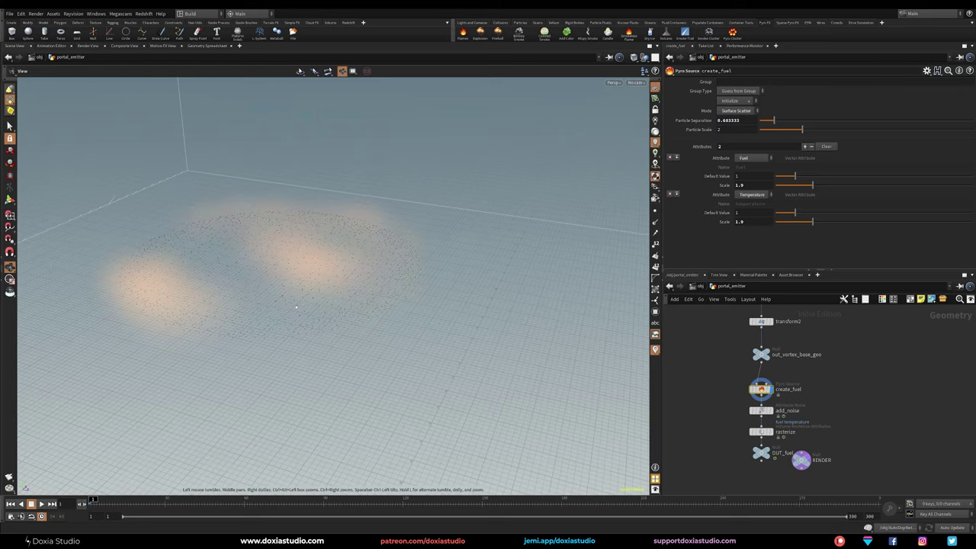
pyautogui.moveTo(298, 307)
pyautogui.keyDown('alt'); pyautogui.mouseDown()
pyautogui.moveTo(288, 279)
pyautogui.moveTo(306, 293)
pyautogui.mouseUp(); pyautogui.keyUp('alt')
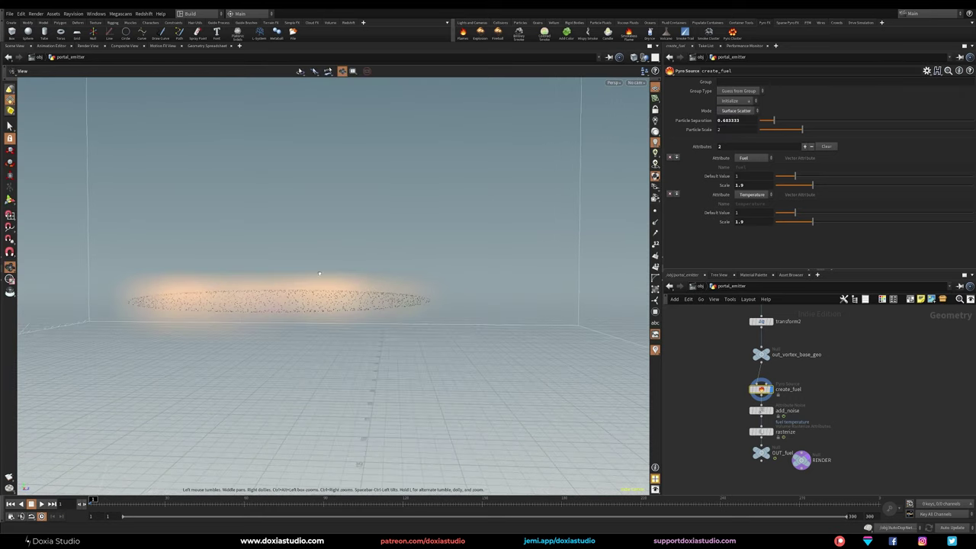
pyautogui.press('Return')
# - Set create_fuel to Volume Scatter with a Particle Separation of 0.1 and a Particle Scale of 1
pyautogui.click(759, 110)
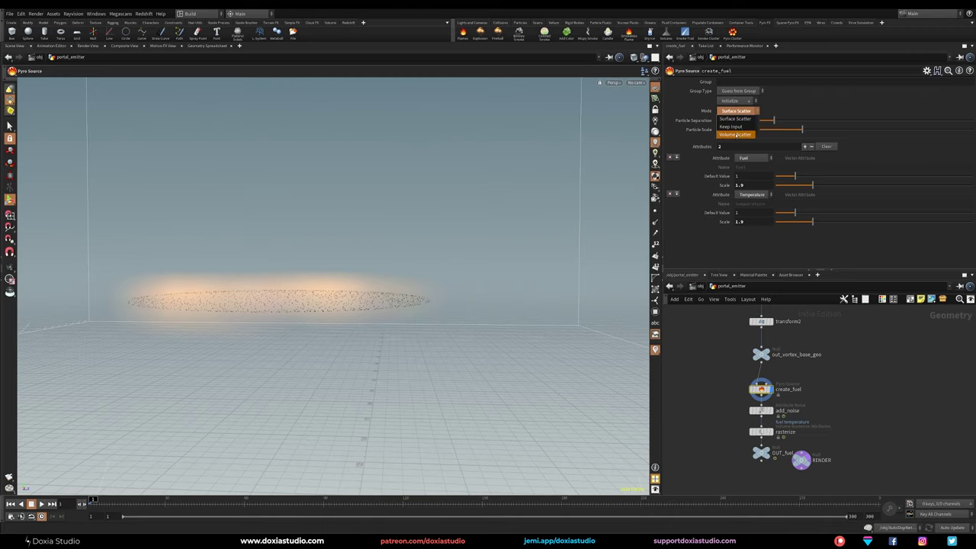
pyautogui.click(734, 135)
pyautogui.write('1')
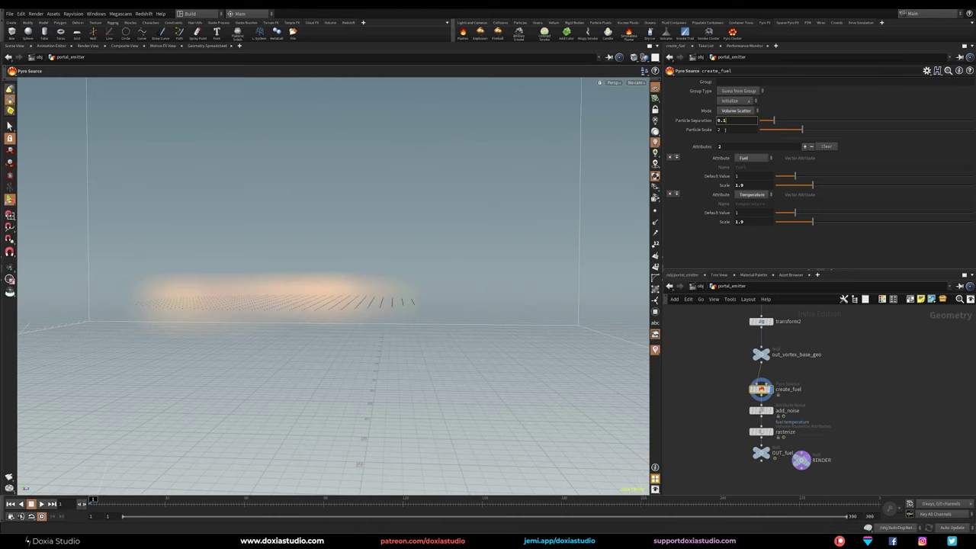
pyautogui.press('Return')
pyautogui.moveTo(723, 130); pyautogui.dragTo(711, 136)
pyautogui.write('1')
pyautogui.press('Return')
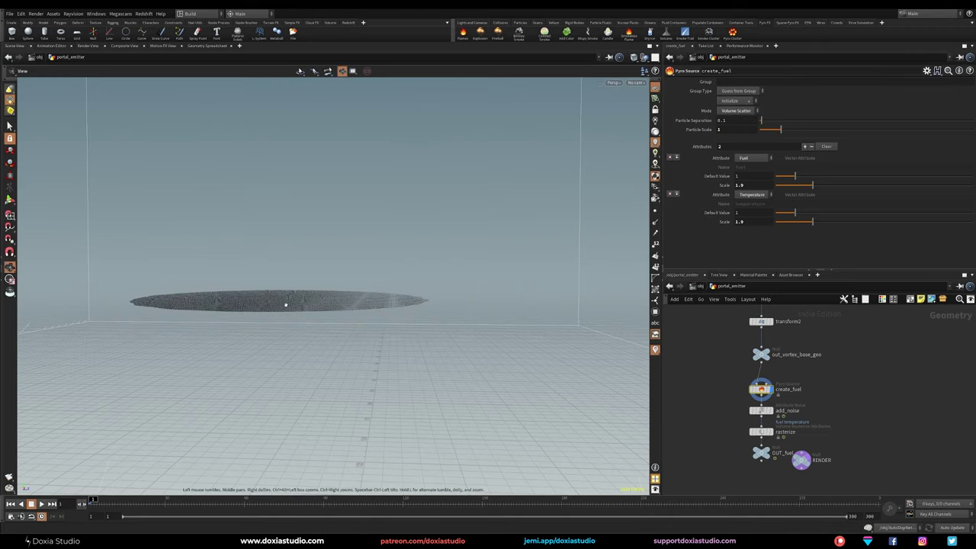
# - Compare the denser points in Surface Scatter mode and restore create_fuel's Volume Scatter mode
pyautogui.keyDown('alt'); pyautogui.moveTo(285, 305); pyautogui.dragTo(317, 306, button='right'); pyautogui.keyUp('alt')
pyautogui.keyDown('alt'); pyautogui.moveTo(317, 306); pyautogui.dragTo(431, 256); pyautogui.keyUp('alt')
pyautogui.click(736, 111)
pyautogui.click(731, 125)
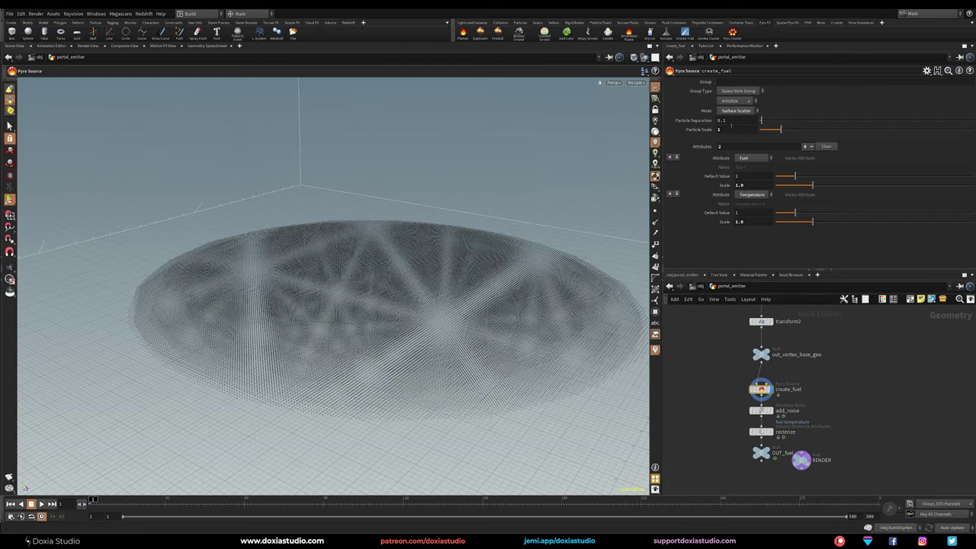
pyautogui.moveTo(482, 310); pyautogui.dragTo(333, 299)
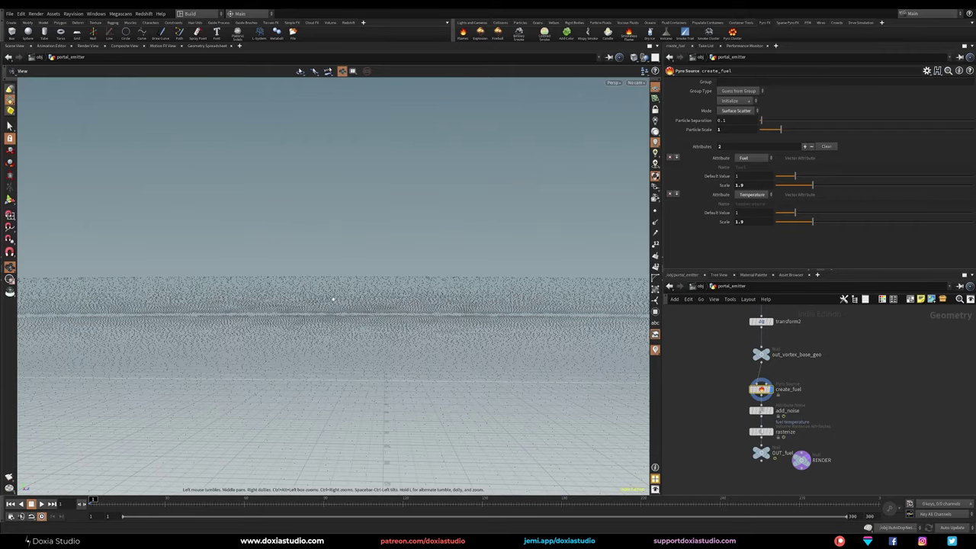
pyautogui.moveTo(375, 340)
pyautogui.mouseDown()
pyautogui.moveTo(311, 355)
pyautogui.moveTo(371, 323)
pyautogui.mouseUp()
pyautogui.click(725, 110)
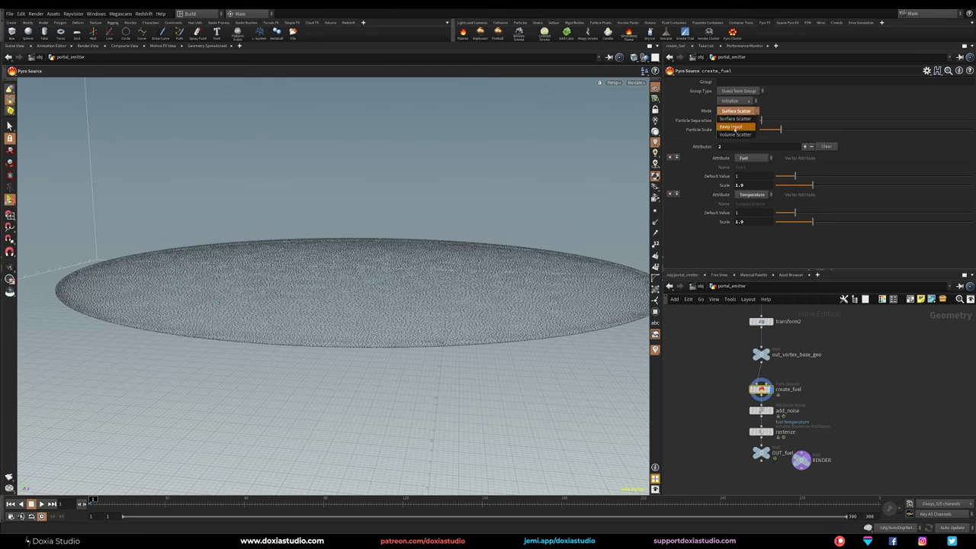
pyautogui.click(729, 118)
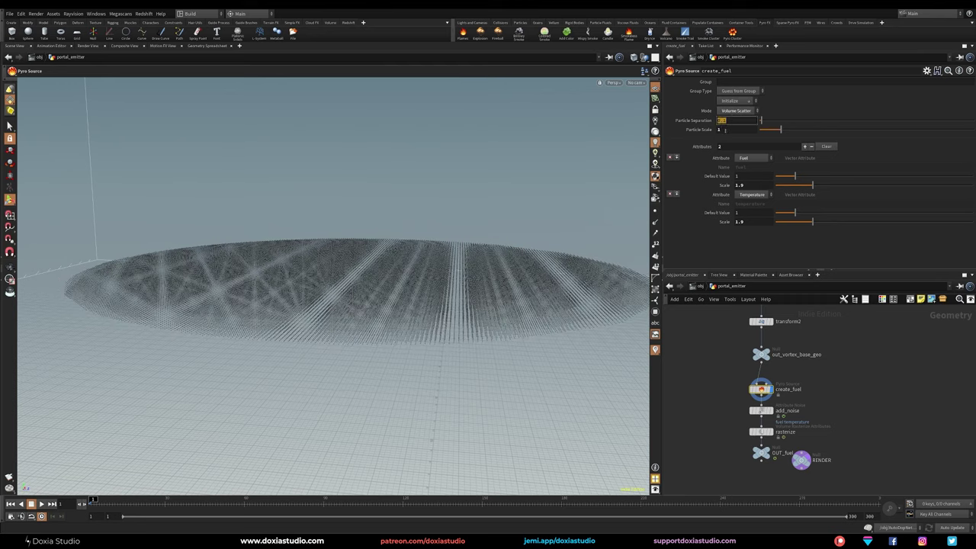
pyautogui.press('Return')
# - Select add_noise and inspect its points on the disc, followed by the volume output of rasterize
pyautogui.click(761, 410)
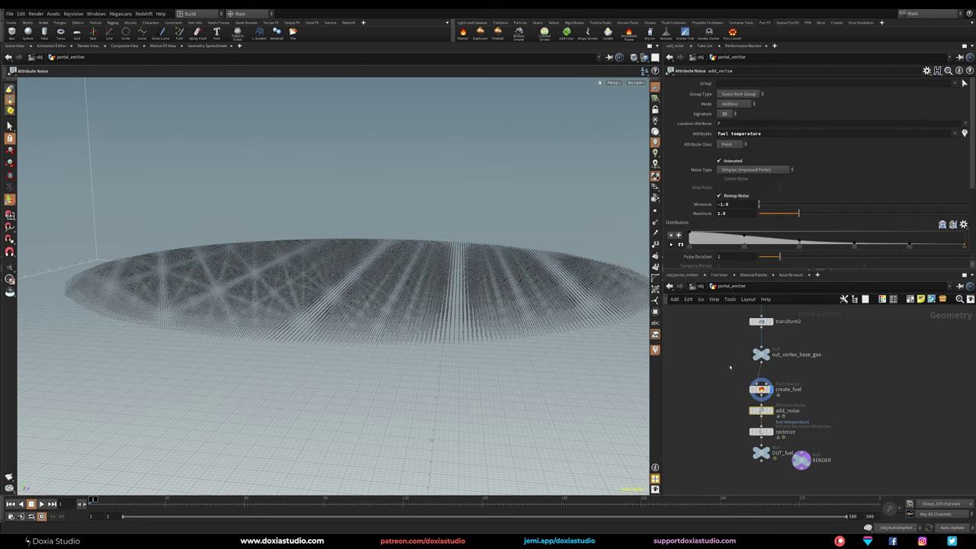
pyautogui.moveTo(766, 405)
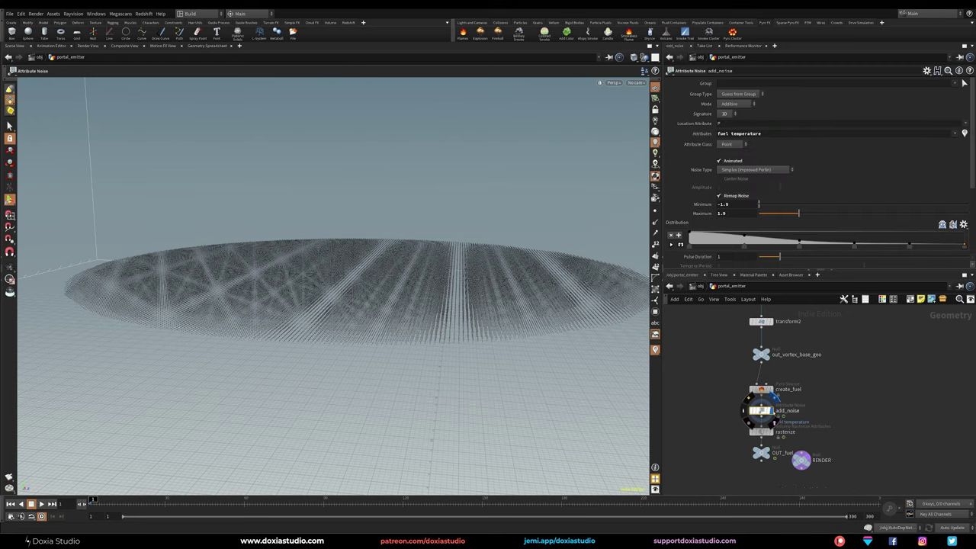
pyautogui.keyDown('alt'); pyautogui.moveTo(429, 264); pyautogui.dragTo(419, 324); pyautogui.keyUp('alt')
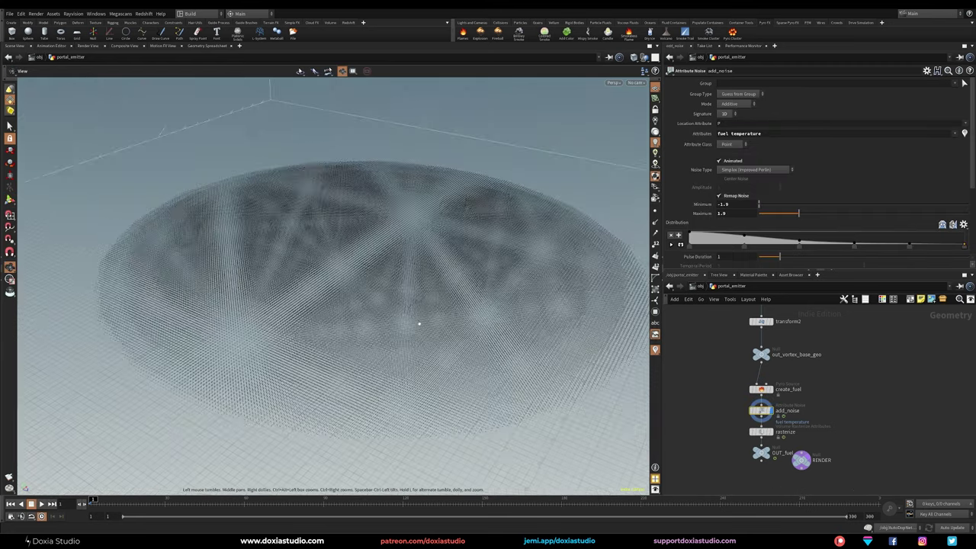
pyautogui.keyDown('alt'); pyautogui.moveTo(420, 324); pyautogui.dragTo(421, 264, button='middle'); pyautogui.keyUp('alt')
pyautogui.keyDown('alt'); pyautogui.moveTo(460, 194); pyautogui.dragTo(462, 212); pyautogui.keyUp('alt')
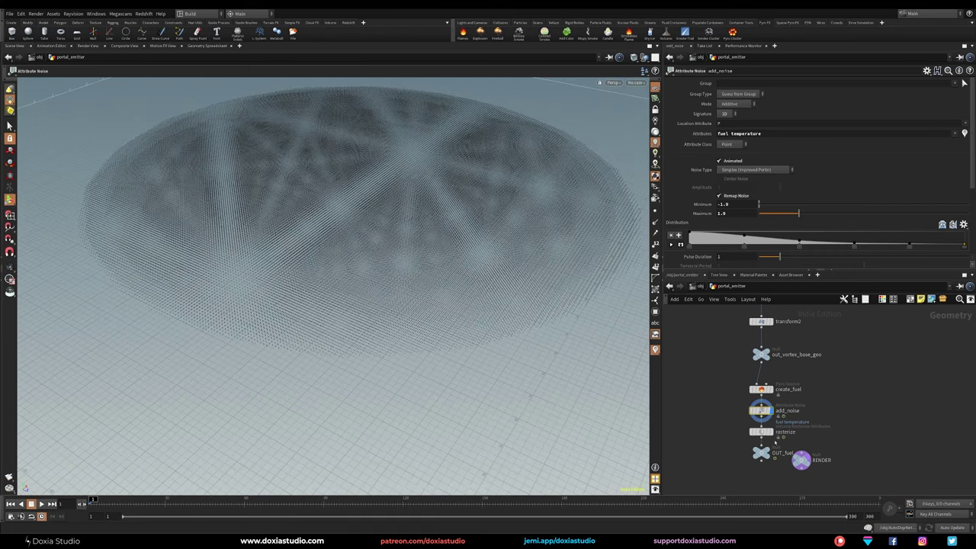
pyautogui.click(772, 431)
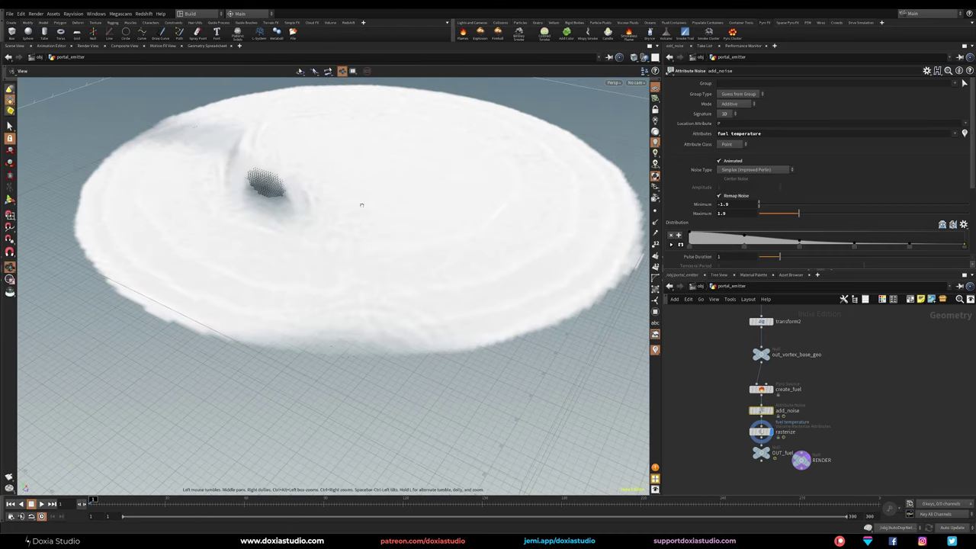
pyautogui.moveTo(362, 204); pyautogui.dragTo(355, 290)
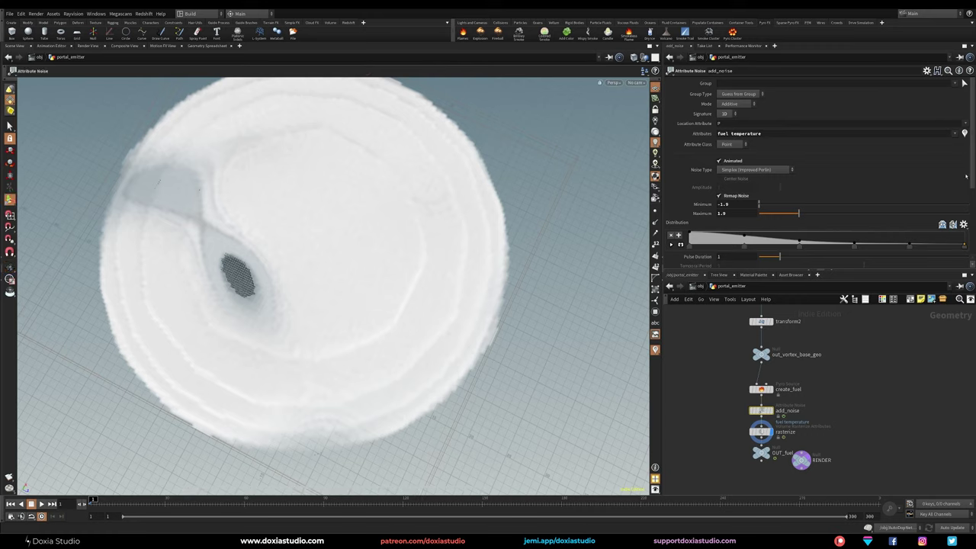
# - Set the Element Size of add_noise to 2 and its Pulse Duration to 0.5
pyautogui.scroll(-3, 816, 172)
pyautogui.scroll(-1, 730, 138)
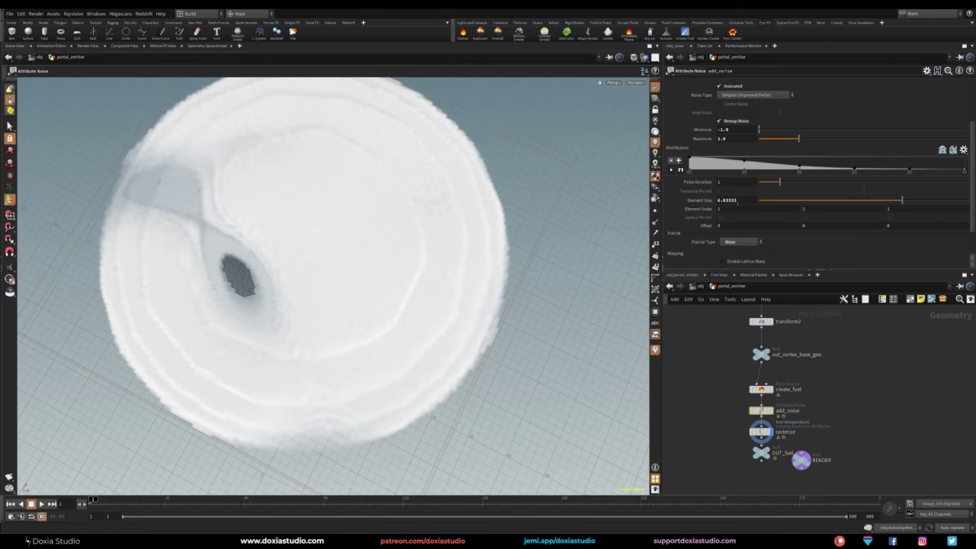
pyautogui.doubleClick(748, 200)
pyautogui.write('2')
pyautogui.press('Return')
pyautogui.keyDown('alt'); pyautogui.moveTo(355, 300); pyautogui.dragTo(398, 268); pyautogui.keyUp('alt')
pyautogui.moveTo(726, 182); pyautogui.dragTo(714, 185)
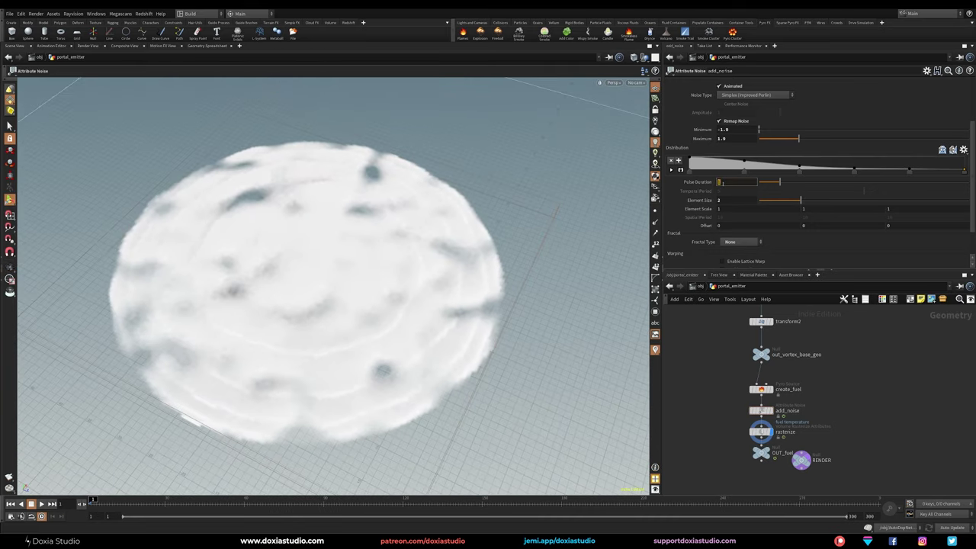
pyautogui.press('Return')
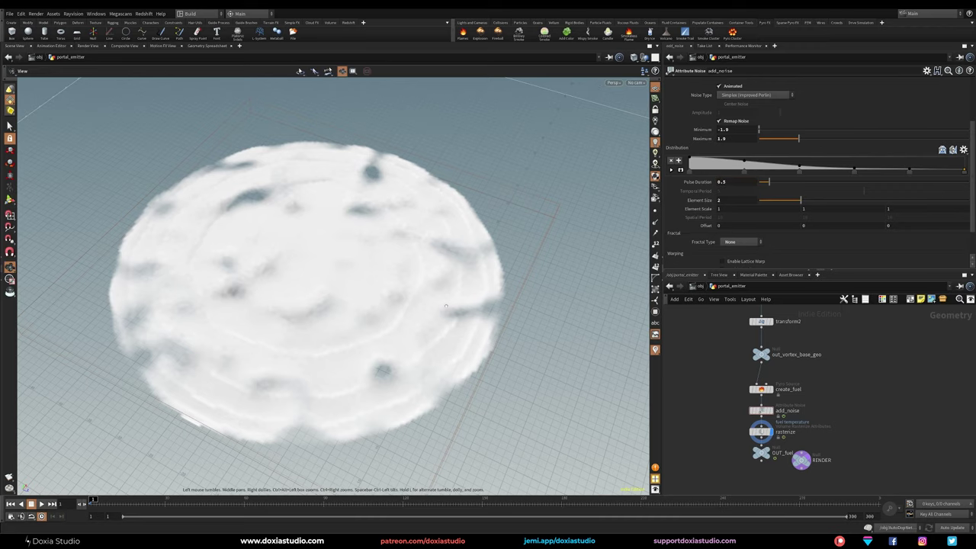
pyautogui.moveTo(613, 243); pyautogui.dragTo(480, 351)
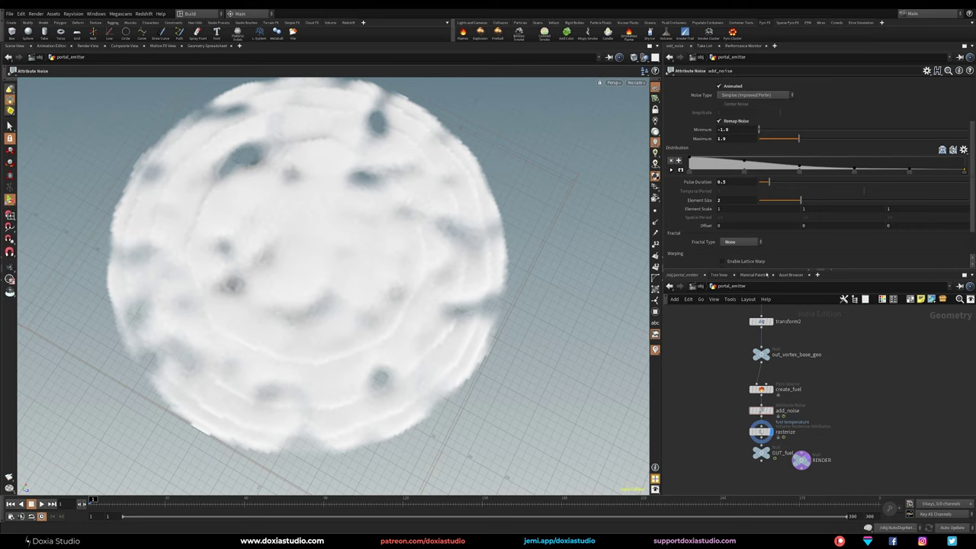
# - Make OUT_fuel the displayed node of portal_emitter and return to the object level
pyautogui.click(761, 452)
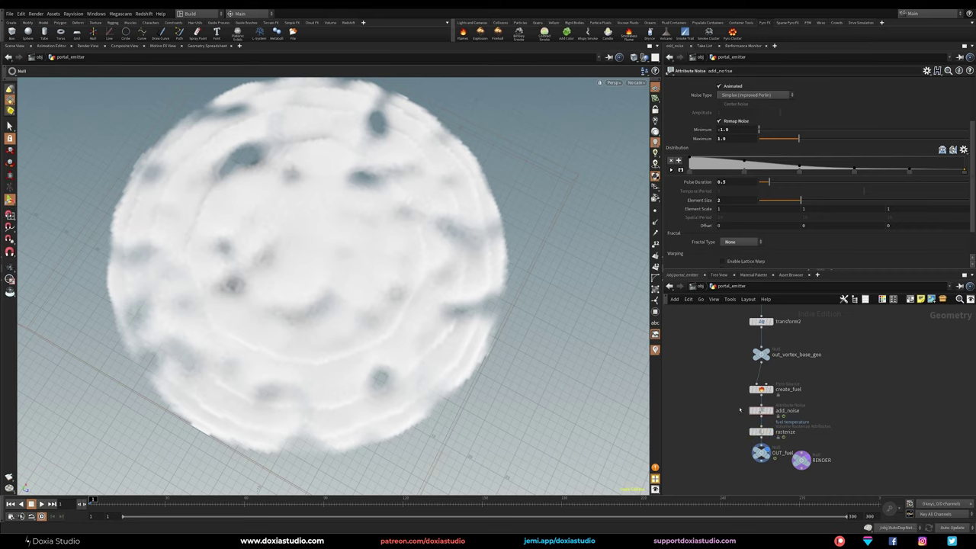
pyautogui.press('u')
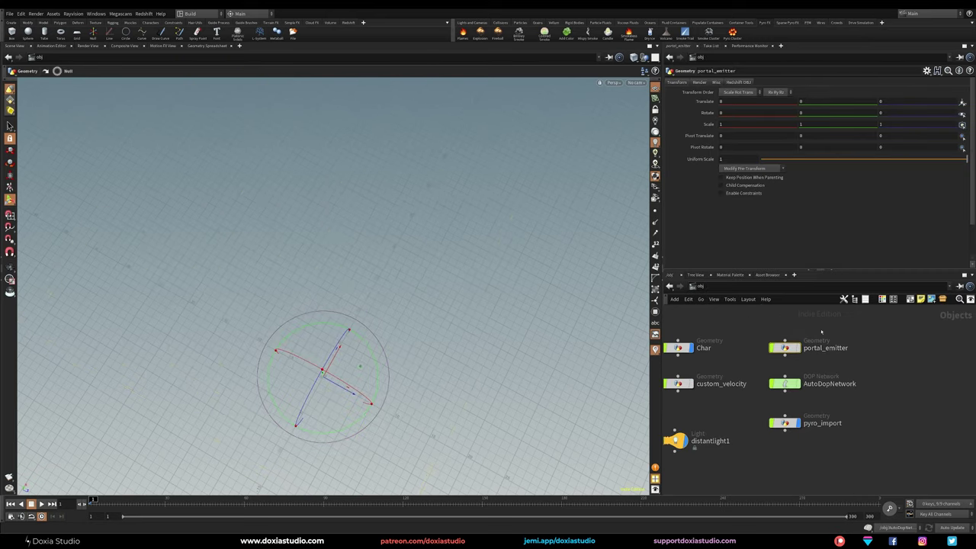
pyautogui.keyDown('alt'); pyautogui.moveTo(466, 319); pyautogui.dragTo(424, 314, button='right'); pyautogui.keyUp('alt')
pyautogui.keyDown('alt'); pyautogui.moveTo(424, 314); pyautogui.dragTo(418, 275); pyautogui.keyUp('alt')
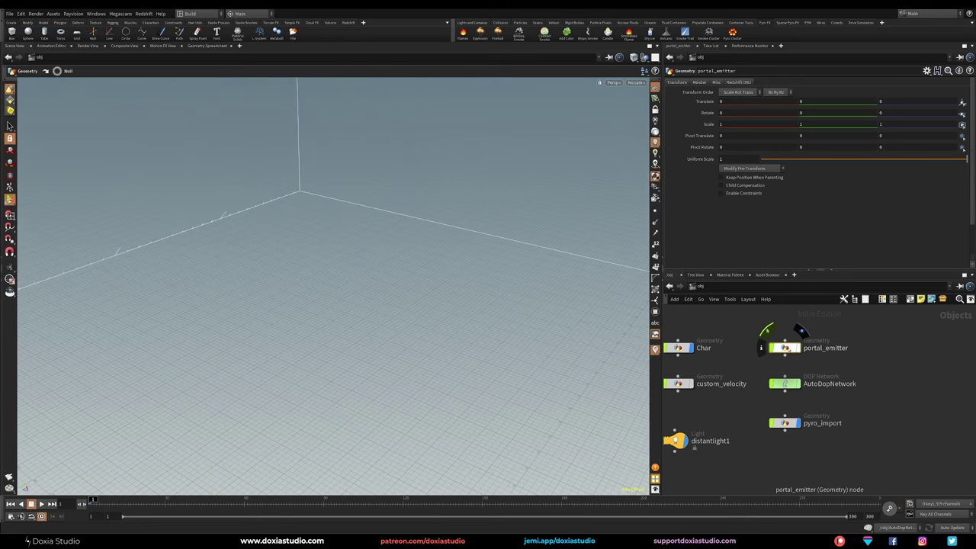
pyautogui.doubleClick(793, 347)
pyautogui.press('u')
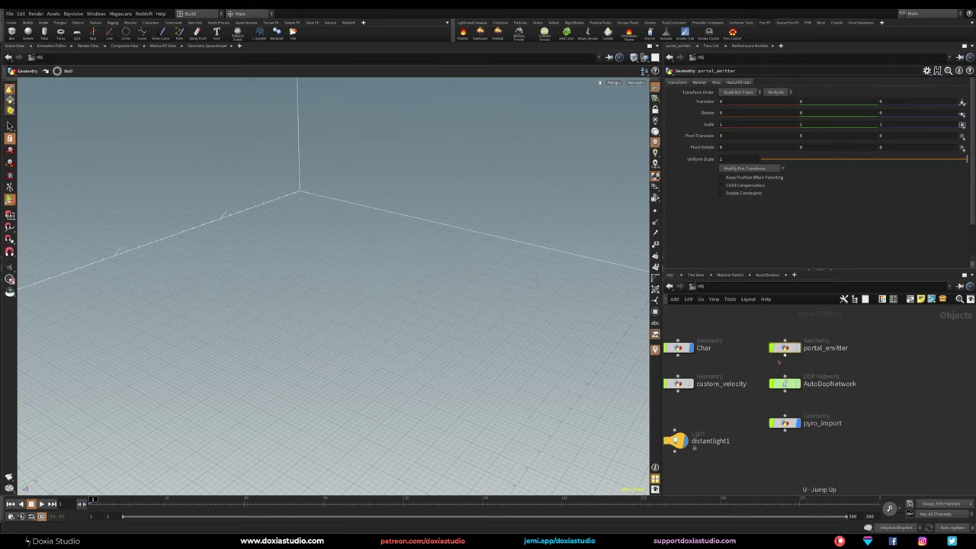
# - Open AutoDopNetwork, move the pyro smoke object away from the other nodes and bring its whole container into view
pyautogui.doubleClick(786, 385)
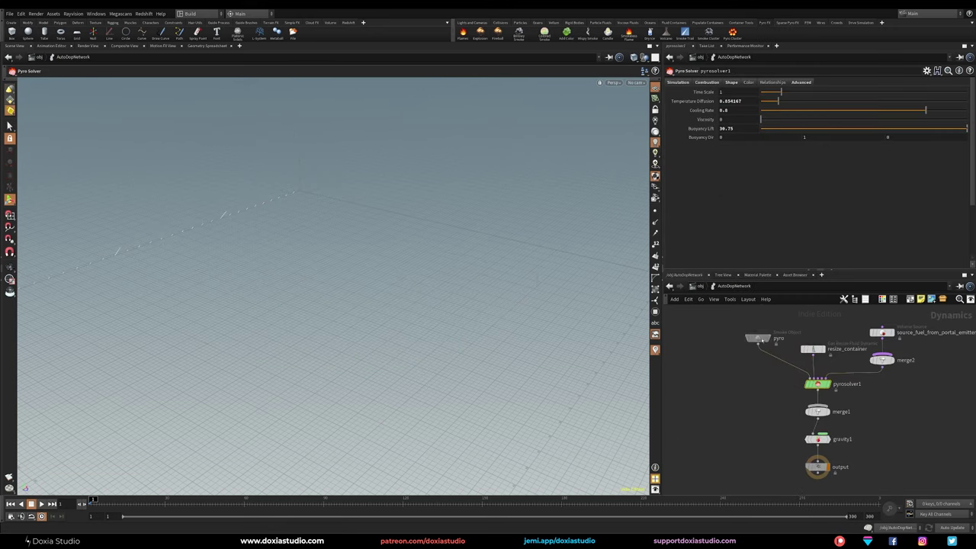
pyautogui.moveTo(755, 333); pyautogui.dragTo(673, 381)
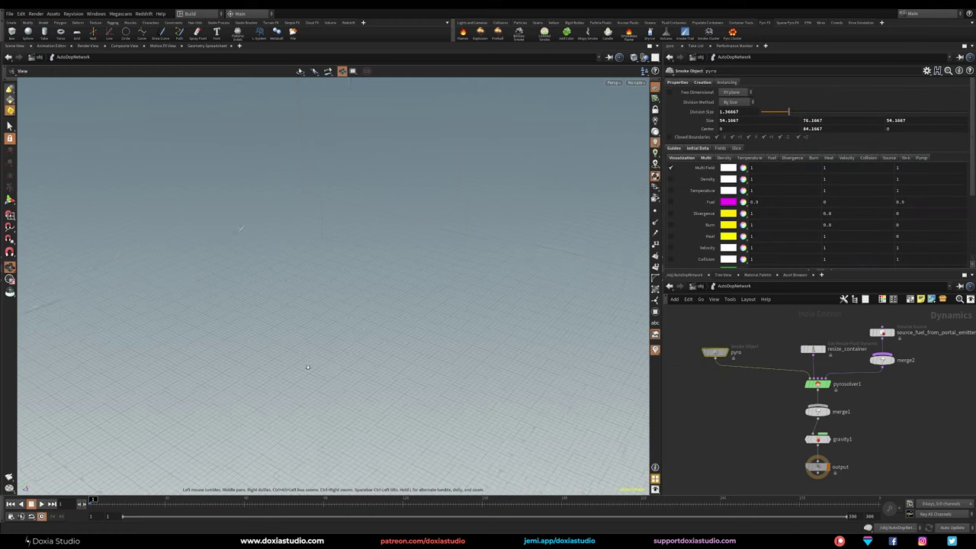
pyautogui.keyDown('alt'); pyautogui.moveTo(407, 396); pyautogui.dragTo(423, 358); pyautogui.keyUp('alt')
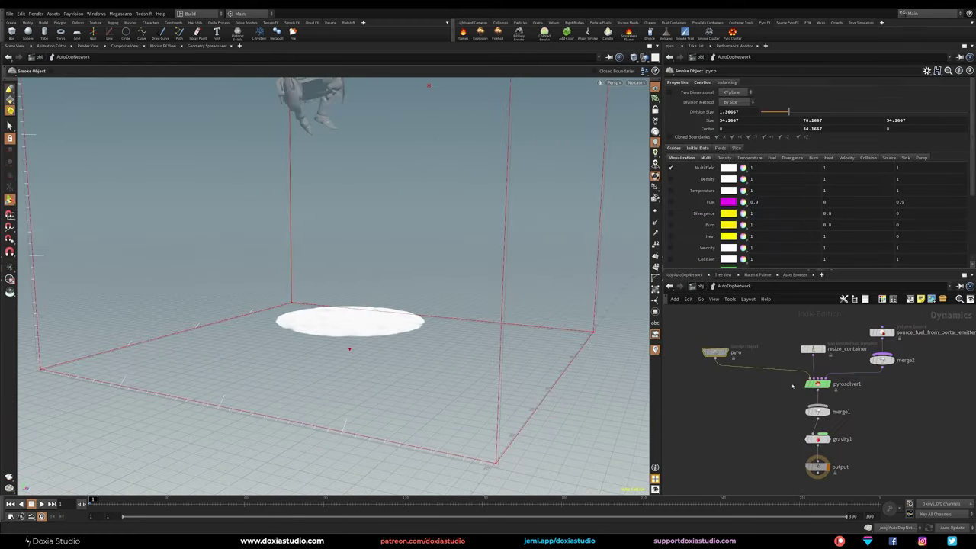
pyautogui.moveTo(397, 326)
pyautogui.keyDown('alt'); pyautogui.mouseDown(button='right')
pyautogui.moveTo(411, 333)
pyautogui.moveTo(394, 324)
pyautogui.mouseUp(button='right'); pyautogui.keyUp('alt')
pyautogui.keyDown('alt'); pyautogui.moveTo(544, 230); pyautogui.dragTo(440, 280, button='right'); pyautogui.keyUp('alt')
pyautogui.keyDown('alt'); pyautogui.moveTo(440, 280); pyautogui.dragTo(427, 317, button='middle'); pyautogui.keyUp('alt')
pyautogui.scroll(3, 426, 316)
pyautogui.press('Return')
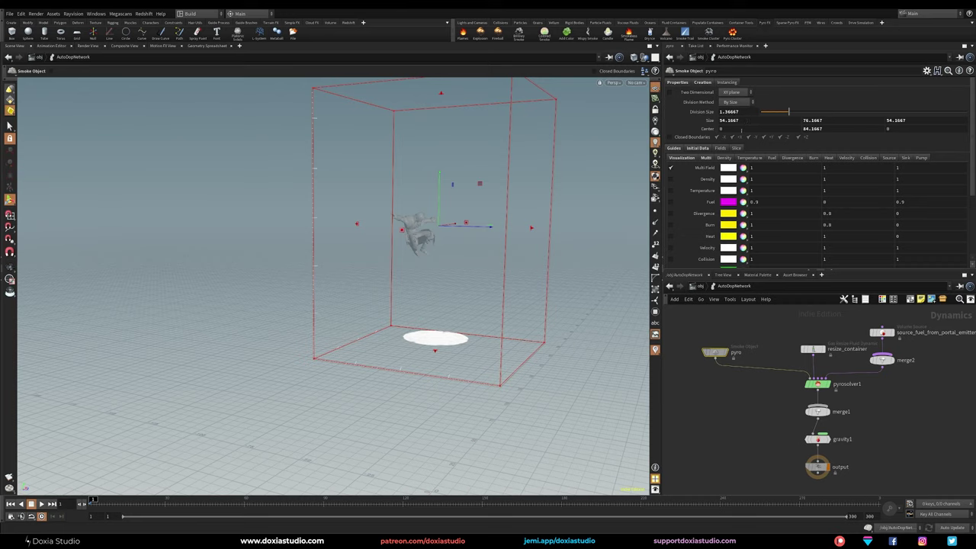
# - Set the pyro container's size to 50 by 25 by 50
pyautogui.click(736, 120)
pyautogui.write('50')
pyautogui.press('Tab')
pyautogui.write('25')
pyautogui.press('Tab')
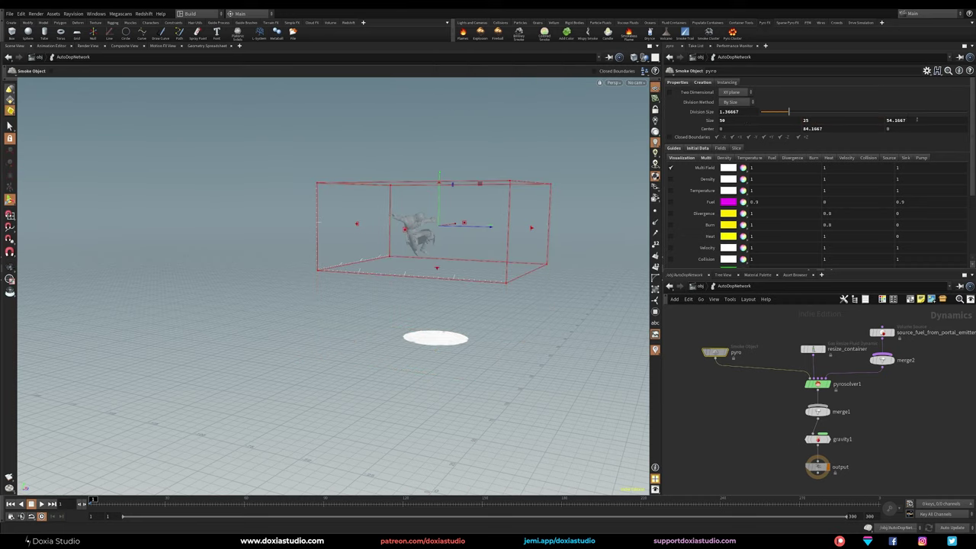
pyautogui.write('50')
pyautogui.press('Tab')
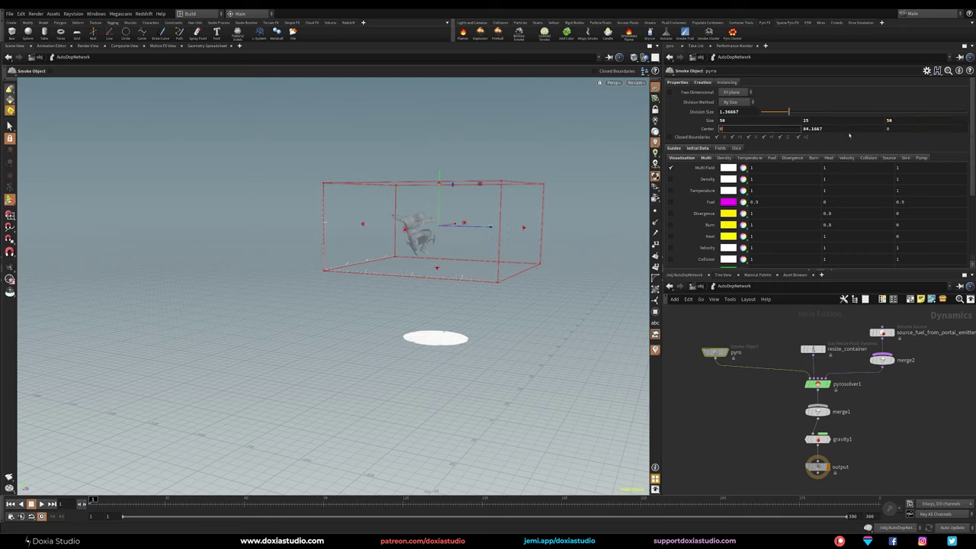
# - Go into portal_emitter and copy the Translate parameter of transform2
pyautogui.press('Tab')
pyautogui.press('u')
pyautogui.doubleClick(786, 348)
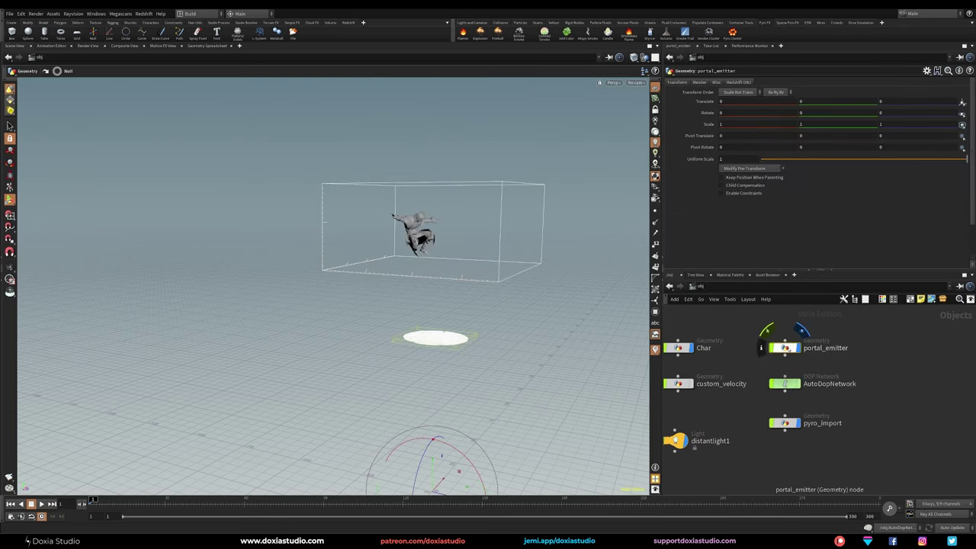
pyautogui.moveTo(831, 347); pyautogui.dragTo(829, 422, button='middle')
pyautogui.click(762, 370)
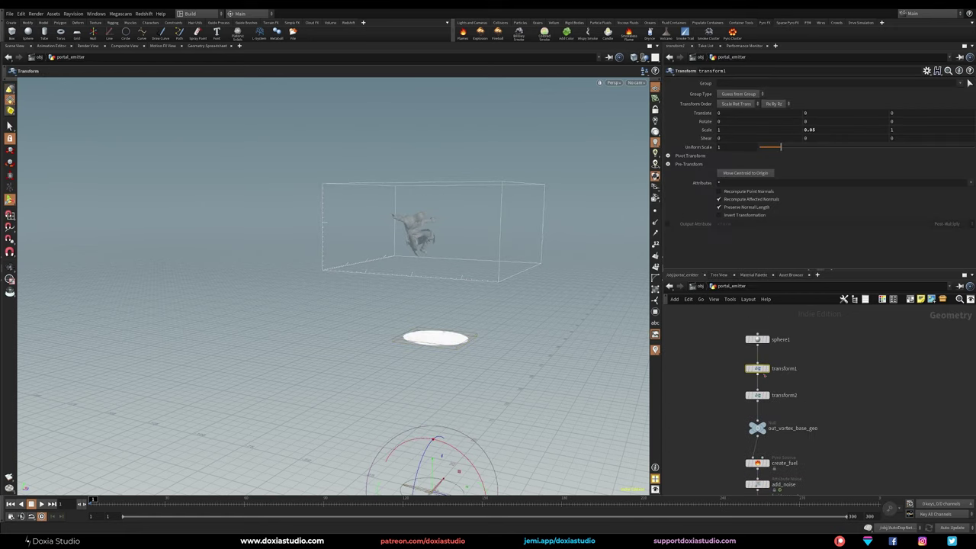
pyautogui.click(796, 395)
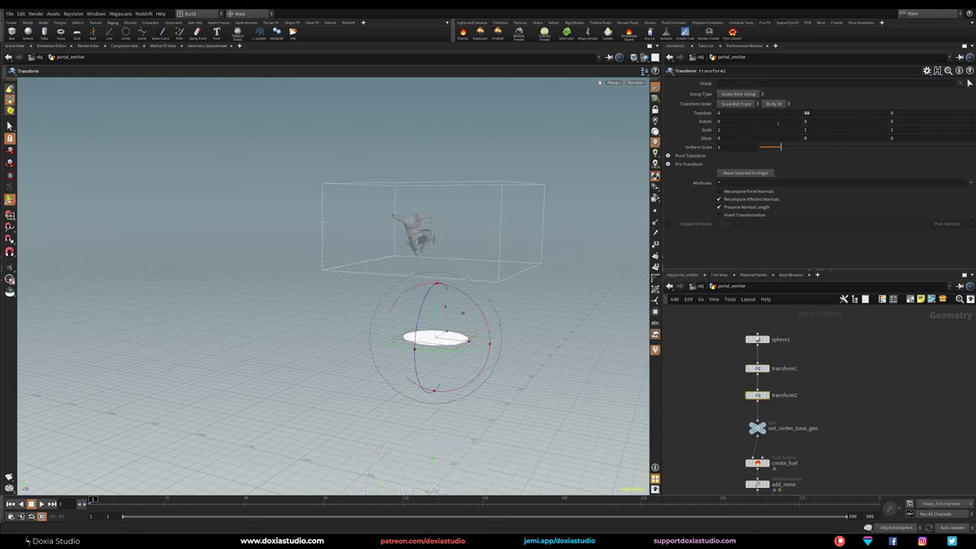
pyautogui.rightClick(705, 114)
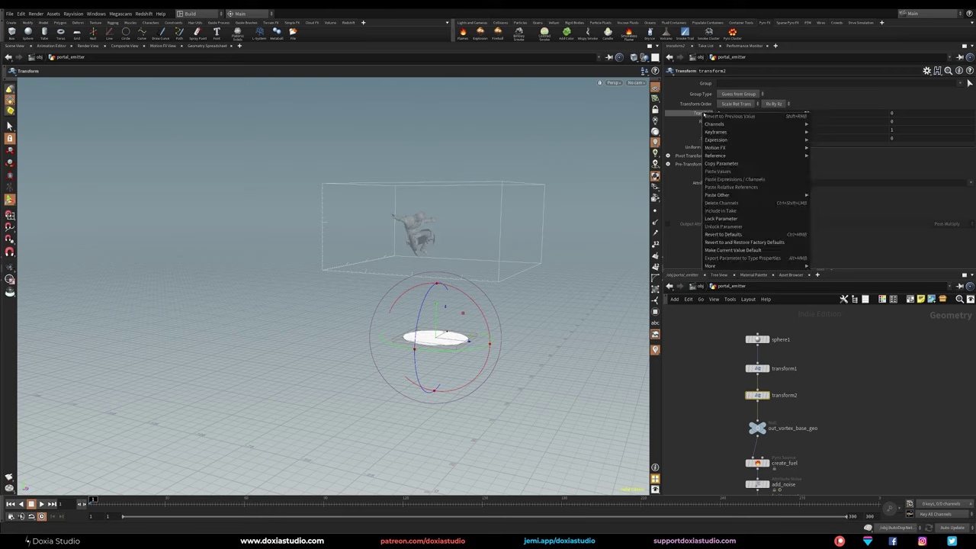
pyautogui.click(743, 164)
# - Return to AutoDopNetwork and link the pyro container's Center to the copied Translate values as relative references
pyautogui.press('u')
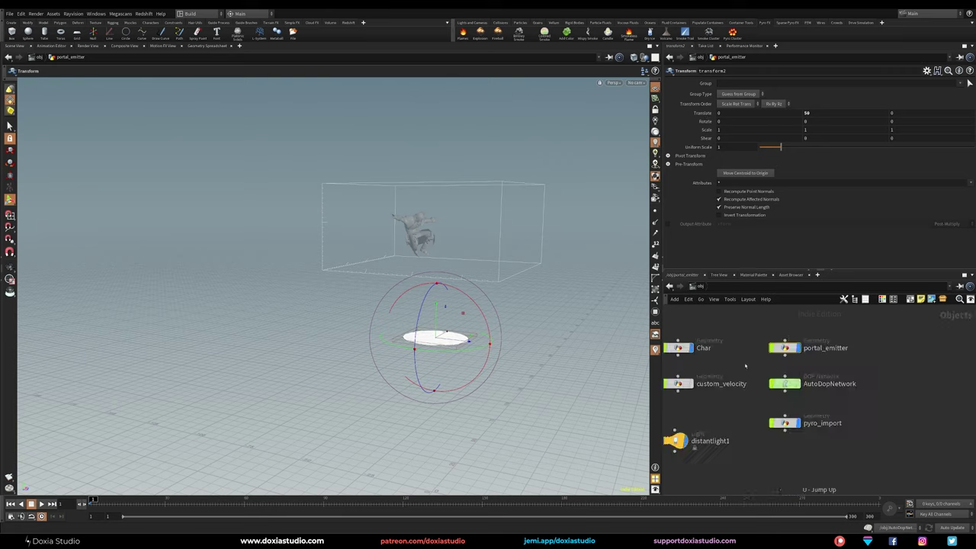
pyautogui.click(788, 384)
pyautogui.doubleClick(789, 384)
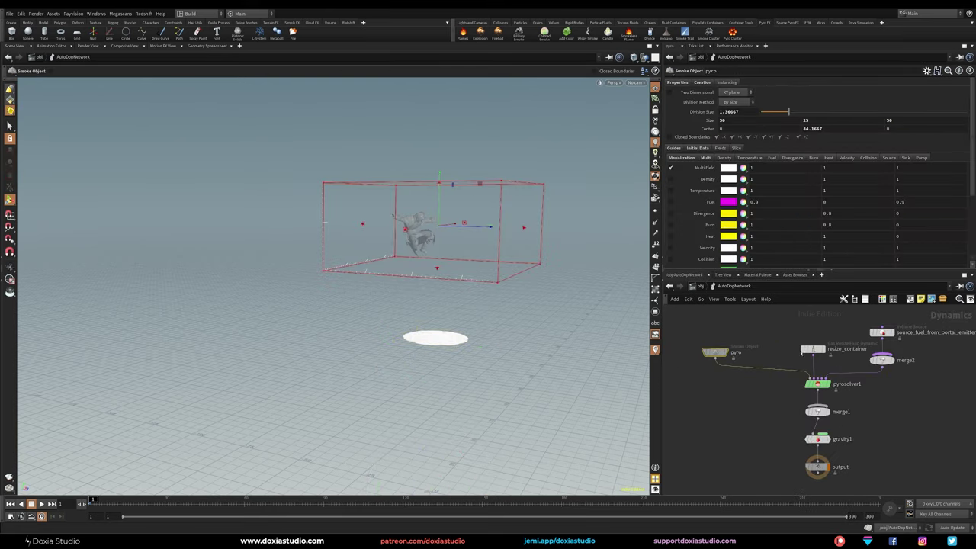
pyautogui.rightClick(703, 129)
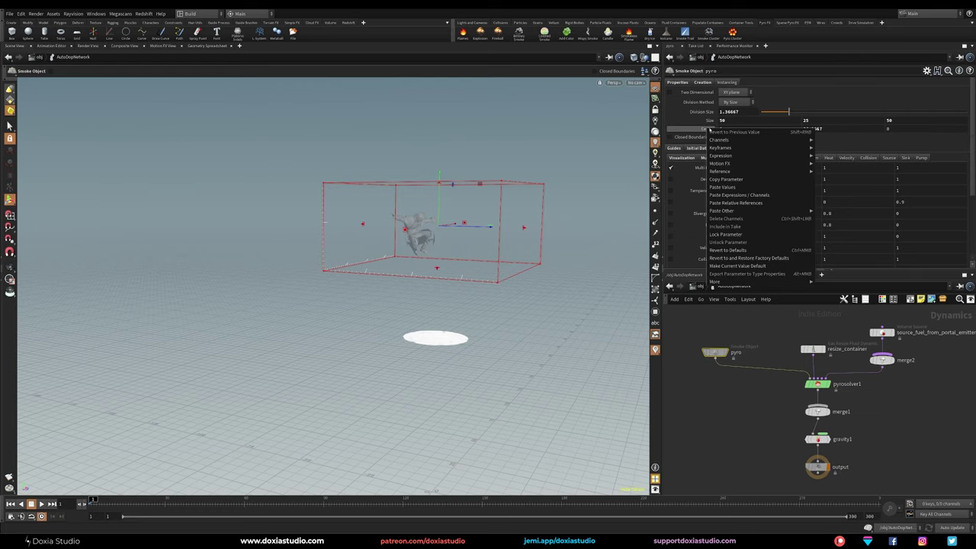
pyautogui.click(744, 204)
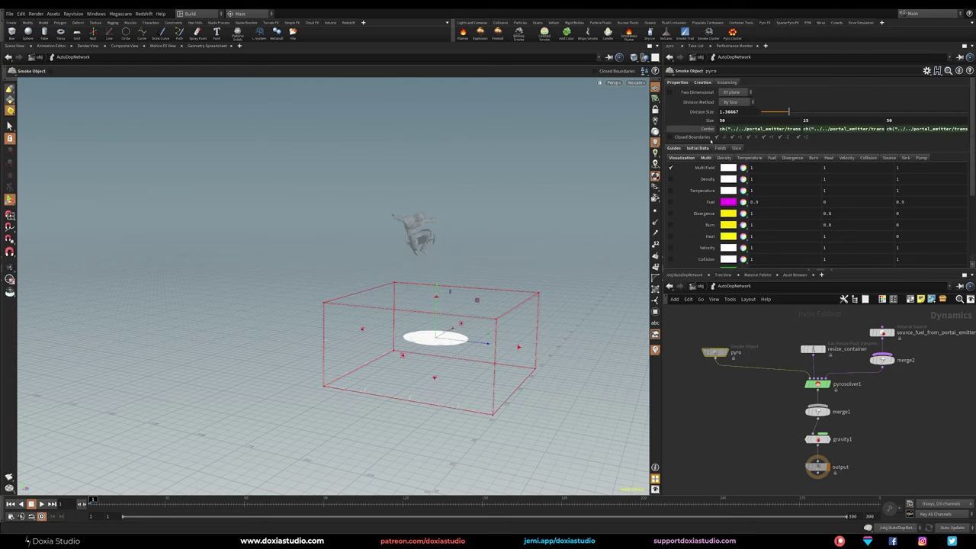
pyautogui.click(708, 129)
pyautogui.keyDown('alt'); pyautogui.moveTo(450, 343); pyautogui.dragTo(351, 329); pyautogui.keyUp('alt')
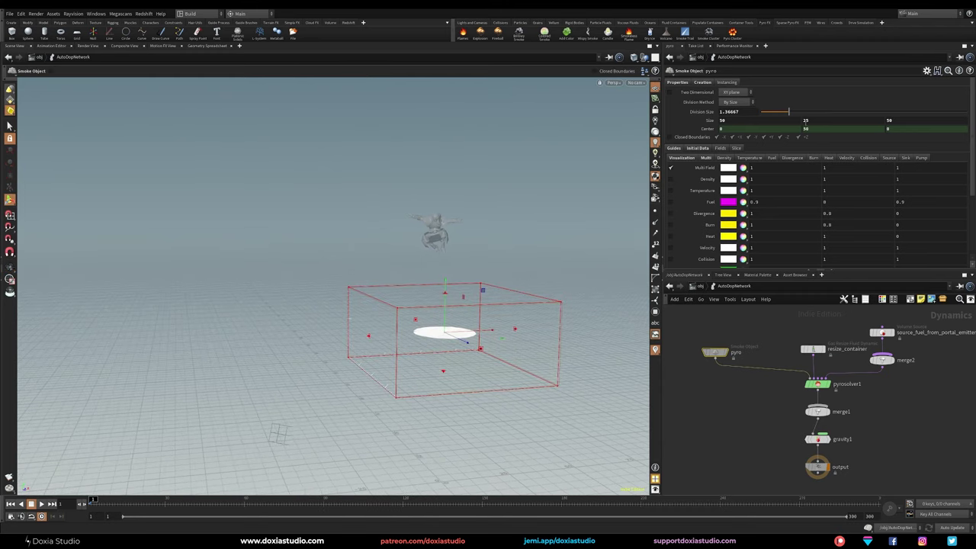
# - Set the pyro container's Y size to 20
pyautogui.click(800, 121)
pyautogui.write('20')
pyautogui.press('Return')
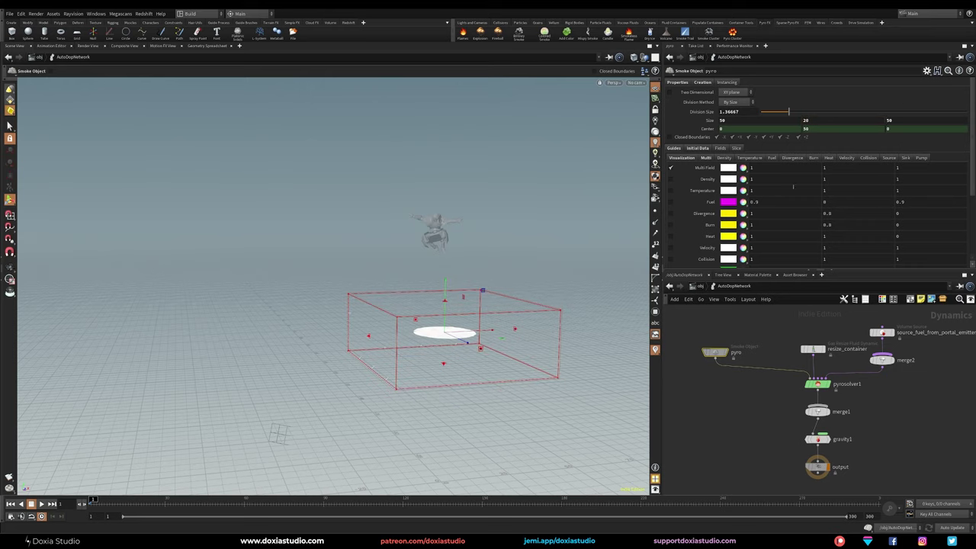
pyautogui.press('Escape')
pyautogui.keyDown('alt'); pyautogui.moveTo(578, 296); pyautogui.dragTo(534, 326); pyautogui.keyUp('alt')
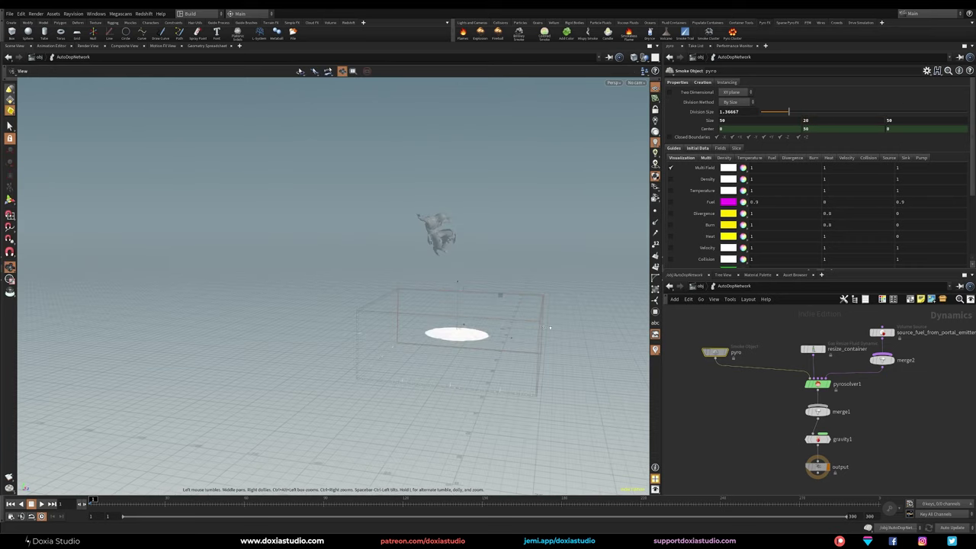
# - Review the bounds and max bounds of resize_container, and move it and source_fuel_from_portal_emitter slightly in the network
pyautogui.click(830, 349)
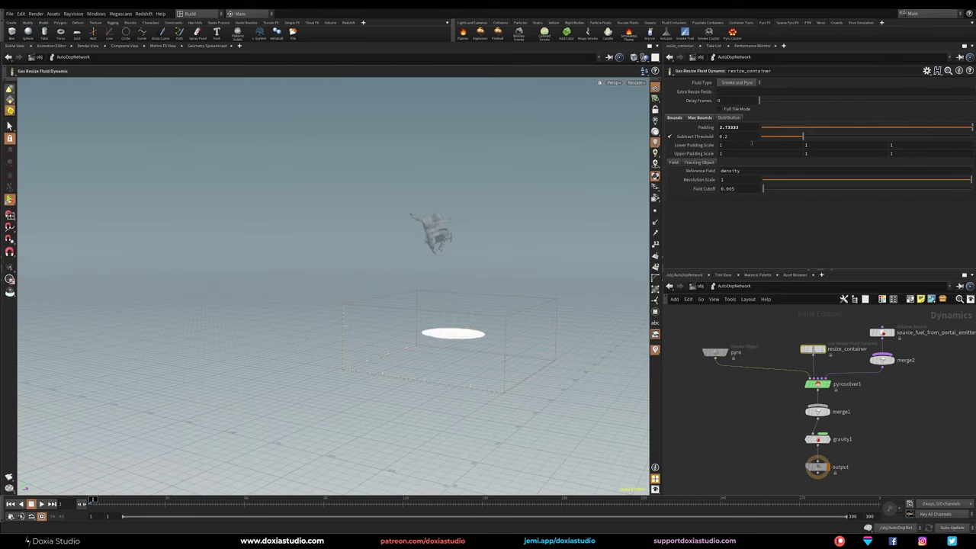
pyautogui.click(698, 118)
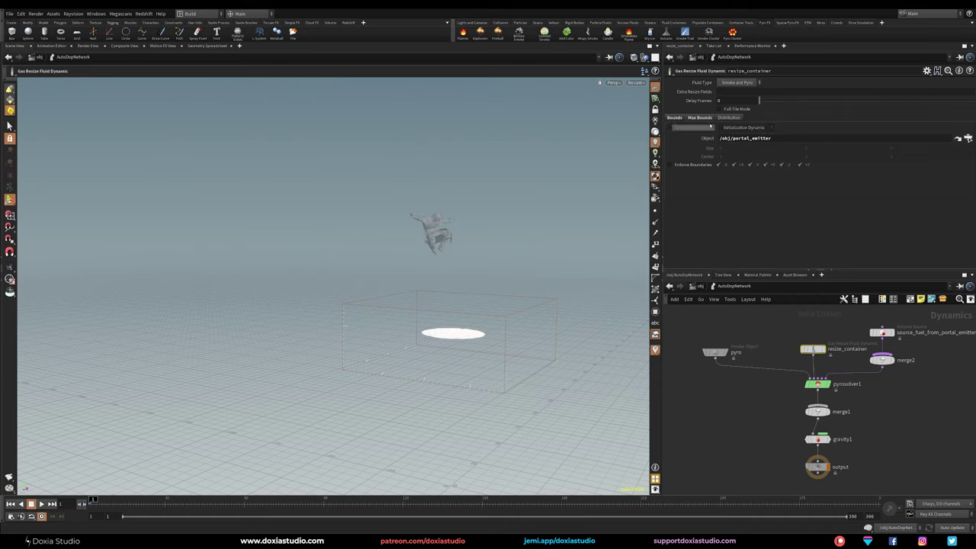
pyautogui.click(675, 118)
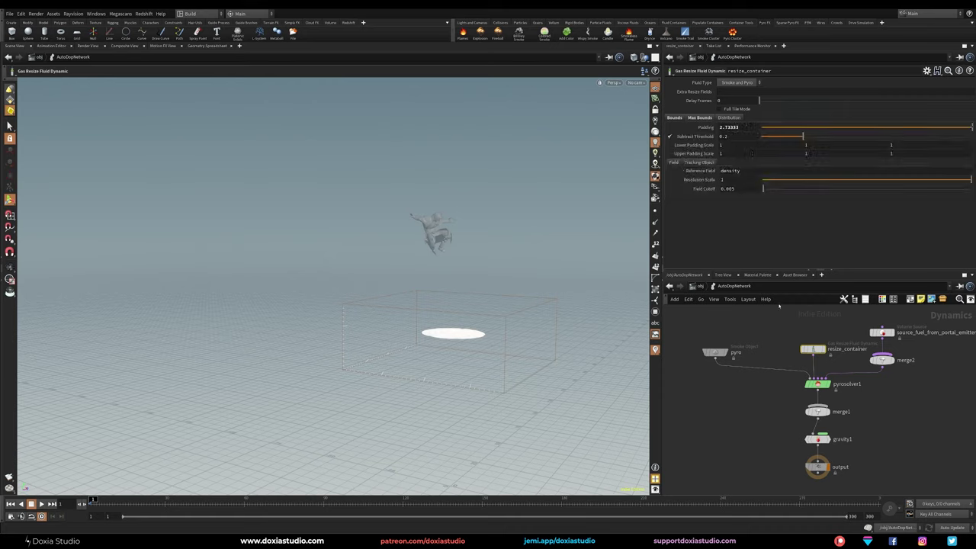
pyautogui.moveTo(815, 320); pyautogui.dragTo(788, 308, button='middle')
pyautogui.moveTo(785, 337); pyautogui.dragTo(756, 334)
pyautogui.moveTo(840, 312); pyautogui.dragTo(812, 322, button='middle')
pyautogui.moveTo(825, 331); pyautogui.dragTo(822, 325)
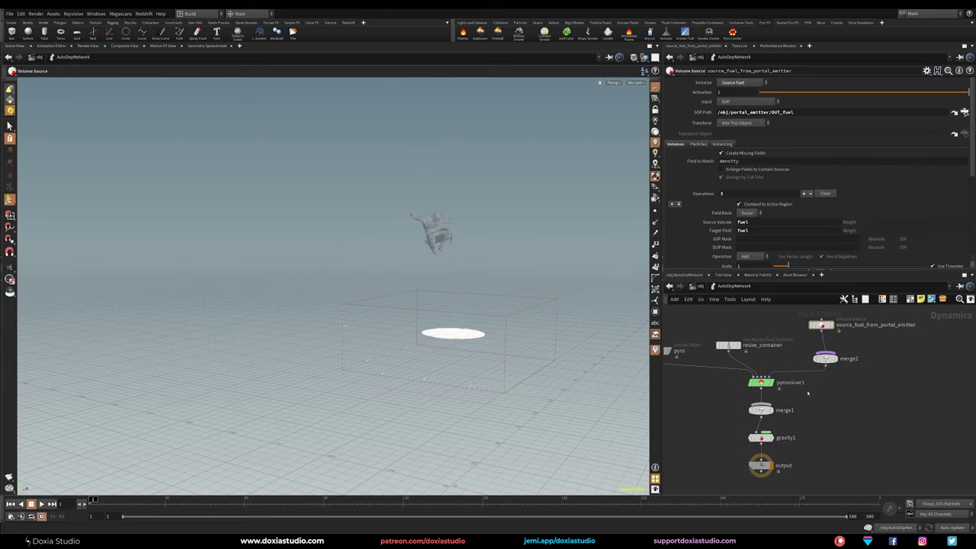
# - Set the Buoyancy Lift of pyrosolver1 to 2 and the Y component of its Buoyancy Dir to -1
pyautogui.click(762, 382)
pyautogui.doubleClick(726, 129)
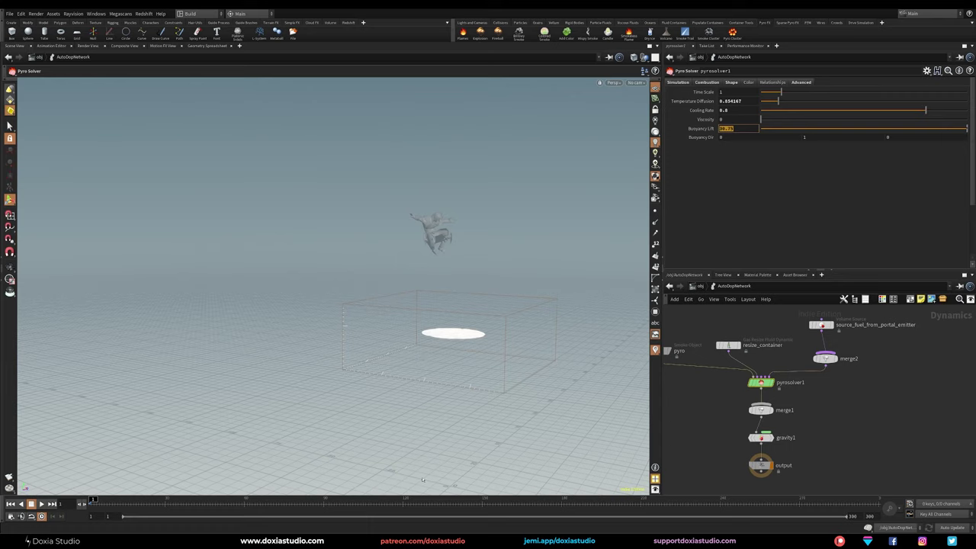
pyautogui.write('2')
pyautogui.press('Return')
pyautogui.moveTo(808, 138); pyautogui.dragTo(786, 147)
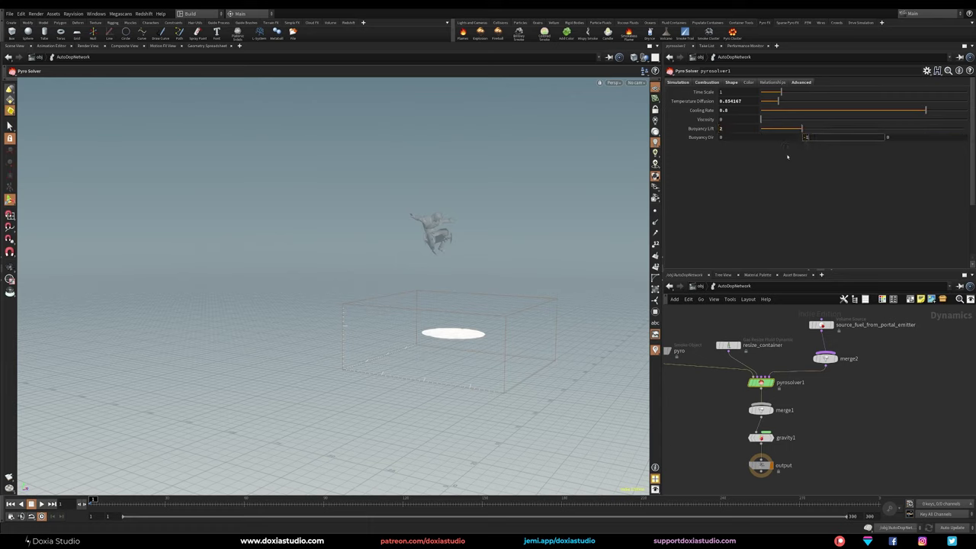
pyautogui.write('-1')
pyautogui.press('Return')
pyautogui.write('1')
pyautogui.press('Return')
pyautogui.doubleClick(814, 138)
pyautogui.press('Return')
pyautogui.write('4')
pyautogui.press('Return')
# - Set the Flame Height in the combustion settings of pyrosolver1 to 1
pyautogui.click(708, 82)
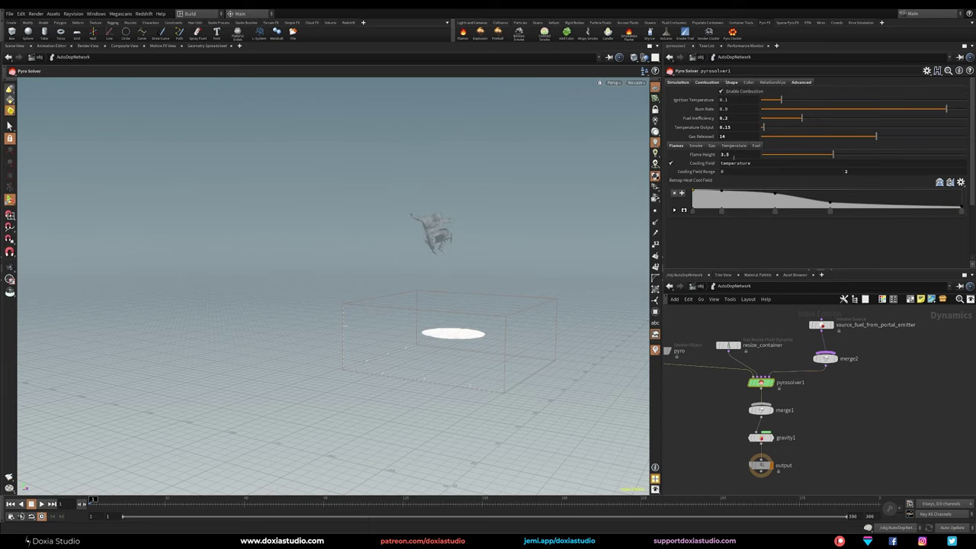
pyautogui.doubleClick(737, 154)
pyautogui.write('1')
pyautogui.press('Return')
# - Set the Smoke Amount in the combustion settings of pyrosolver1 to 8
pyautogui.click(696, 145)
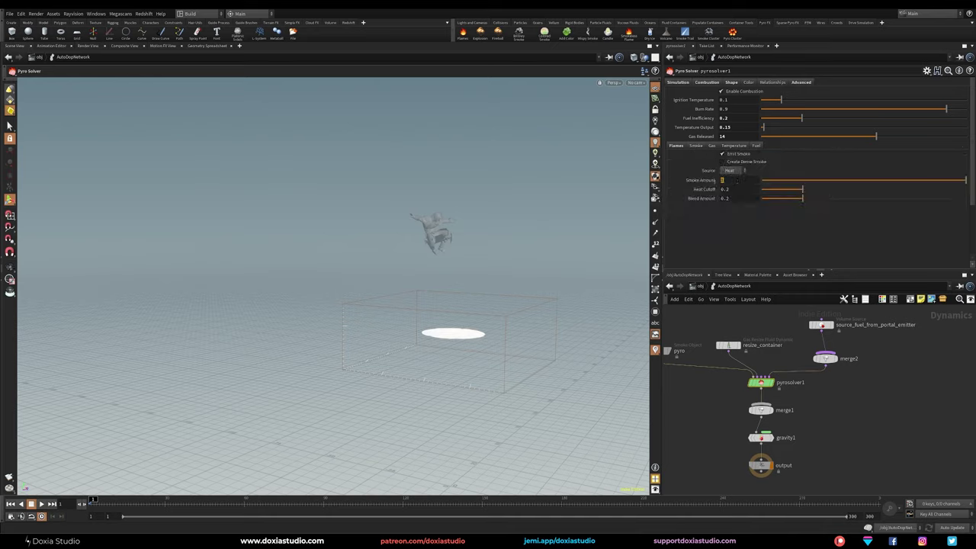
pyautogui.doubleClick(732, 180)
pyautogui.write('10')
pyautogui.press('Return')
pyautogui.doubleClick(732, 180)
pyautogui.write('8')
pyautogui.press('Return')
# - Set the Disturbance of pyrosolver1 to 0.5 and its Shredding to 0.4
pyautogui.click(731, 81)
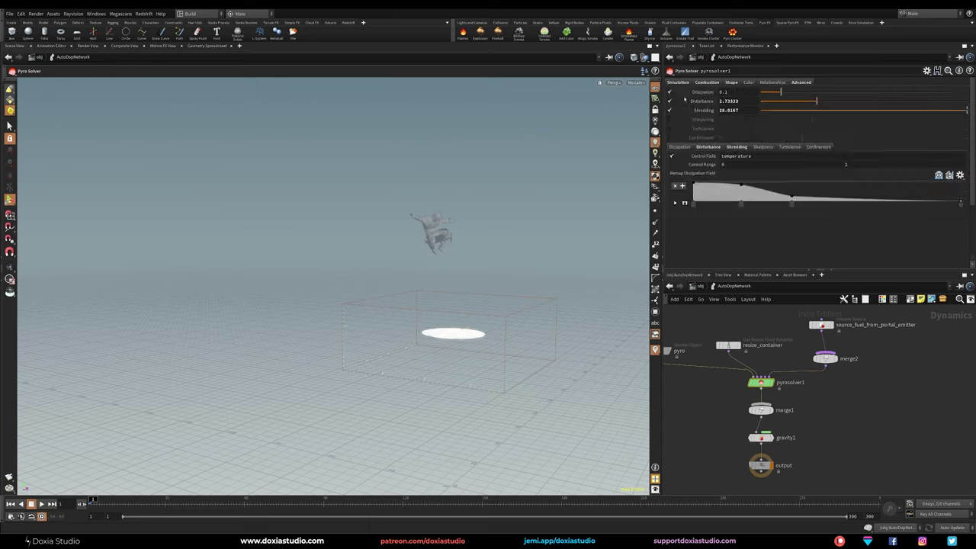
pyautogui.doubleClick(731, 101)
pyautogui.write('0.5')
pyautogui.press('Tab')
pyautogui.write('0.4')
pyautogui.press('Return')
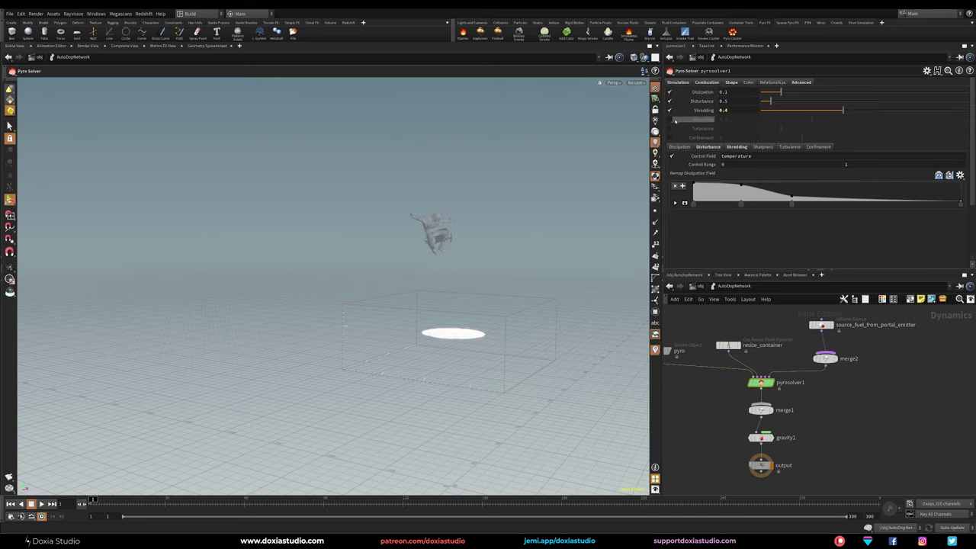
# - Enable Sharpening, Turbulence and Confinement on pyrosolver1 and edit its Dissipation value
pyautogui.click(670, 120)
pyautogui.click(670, 129)
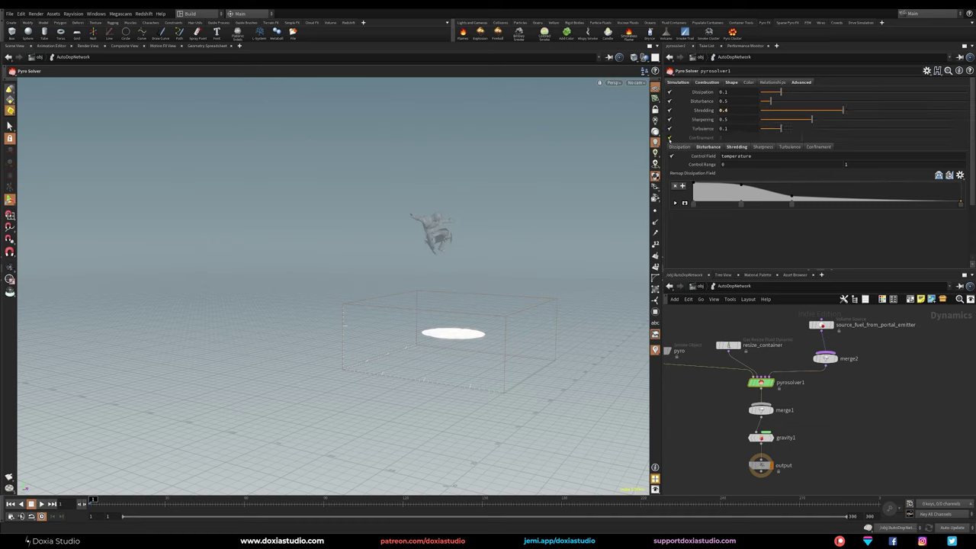
pyautogui.click(670, 138)
pyautogui.click(735, 92)
pyautogui.write('5')
pyautogui.press('Return')
pyautogui.click(739, 92)
pyautogui.press('Return')
# - Set the Temperature Diffusion of pyrosolver1 to 0.4 and select source_fuel_from_portal_emitter
pyautogui.click(685, 82)
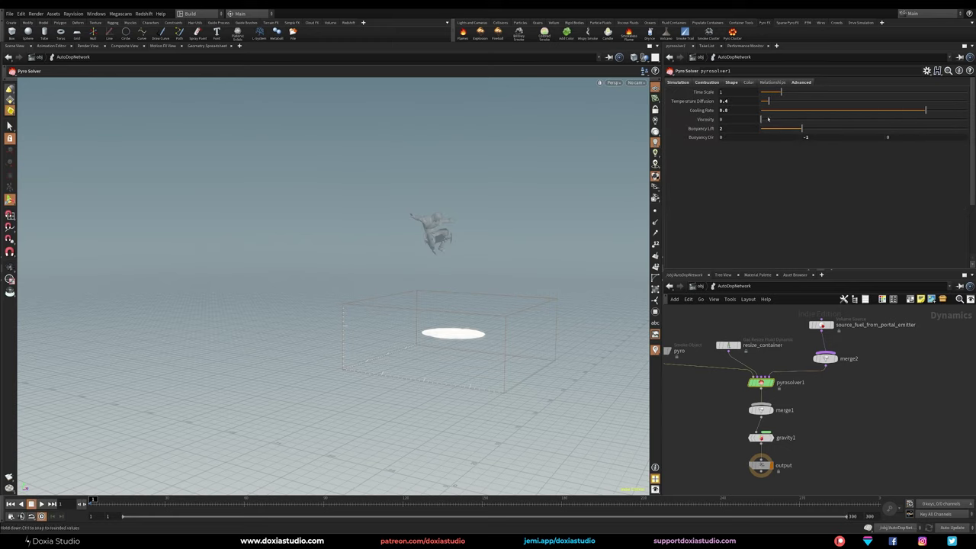
pyautogui.click(876, 396)
pyautogui.moveTo(876, 397); pyautogui.dragTo(901, 412, button='middle')
pyautogui.click(845, 338)
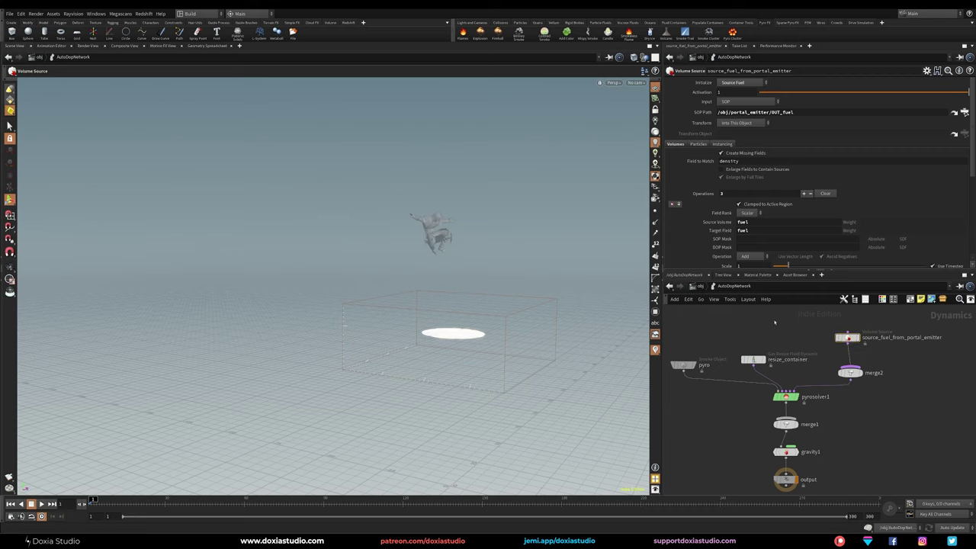
# - Return to the object level, select custom_velocity and turn on its display
pyautogui.press('u')
pyautogui.moveTo(722, 396); pyautogui.dragTo(749, 395, button='middle')
pyautogui.moveTo(755, 367); pyautogui.dragTo(674, 401)
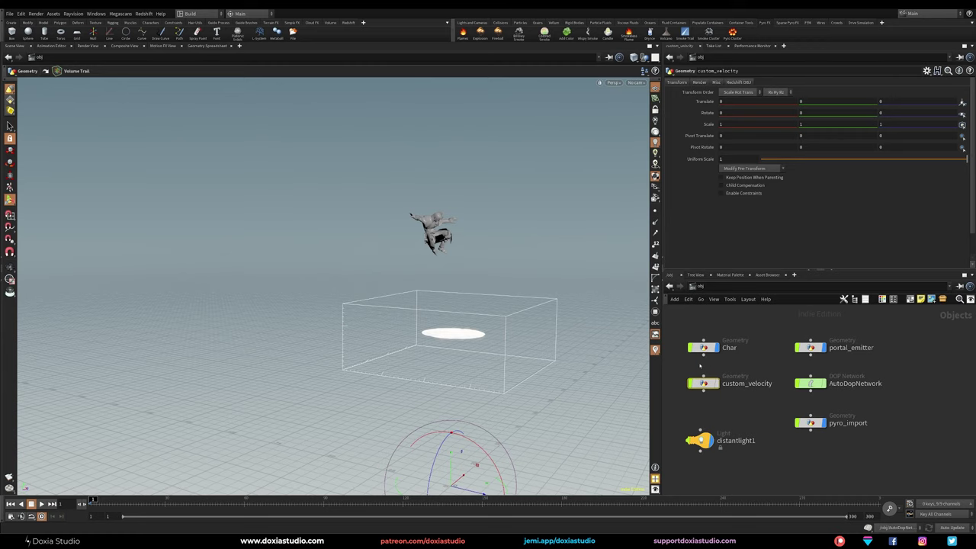
pyautogui.click(717, 383)
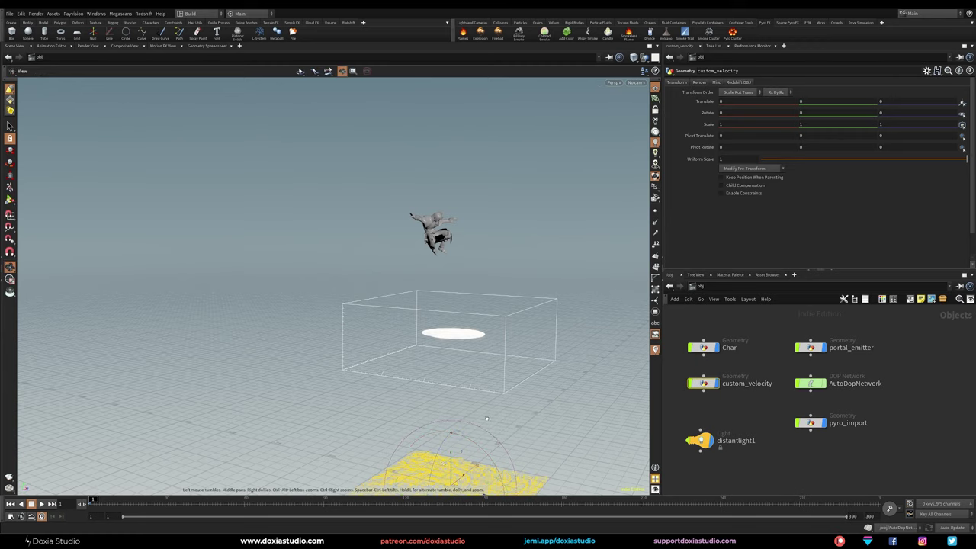
pyautogui.keyDown('alt'); pyautogui.moveTo(495, 431); pyautogui.dragTo(601, 438, button='right'); pyautogui.keyUp('alt')
pyautogui.moveTo(600, 437); pyautogui.dragTo(607, 307)
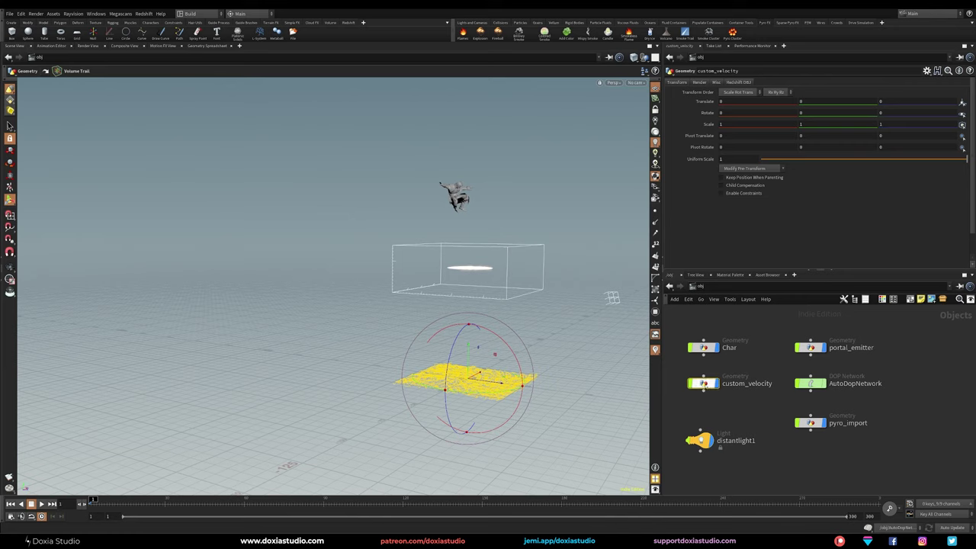
# - Inside custom_velocity, display box1 and link its Center to the copied portal_emitter Translate values as relative references
pyautogui.doubleClick(746, 382)
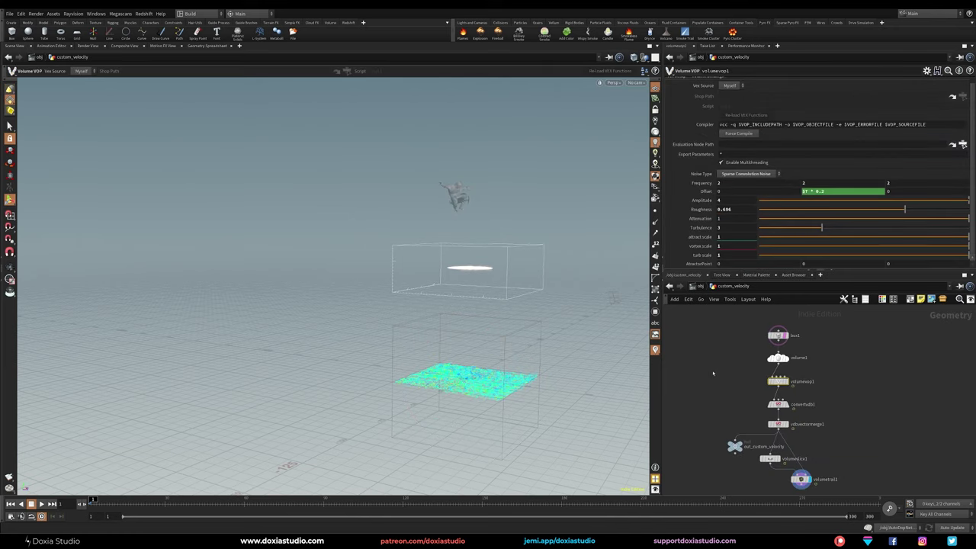
pyautogui.click(777, 343)
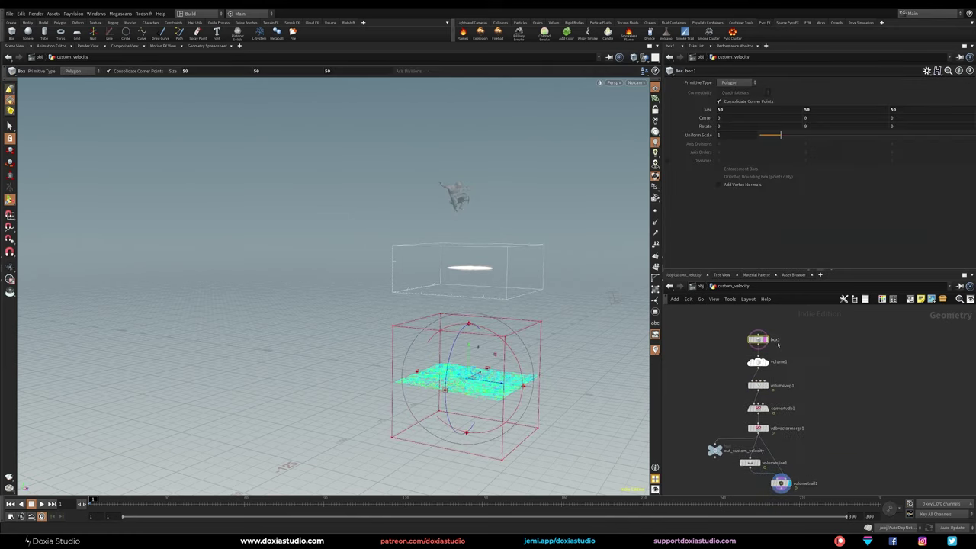
pyautogui.click(766, 339)
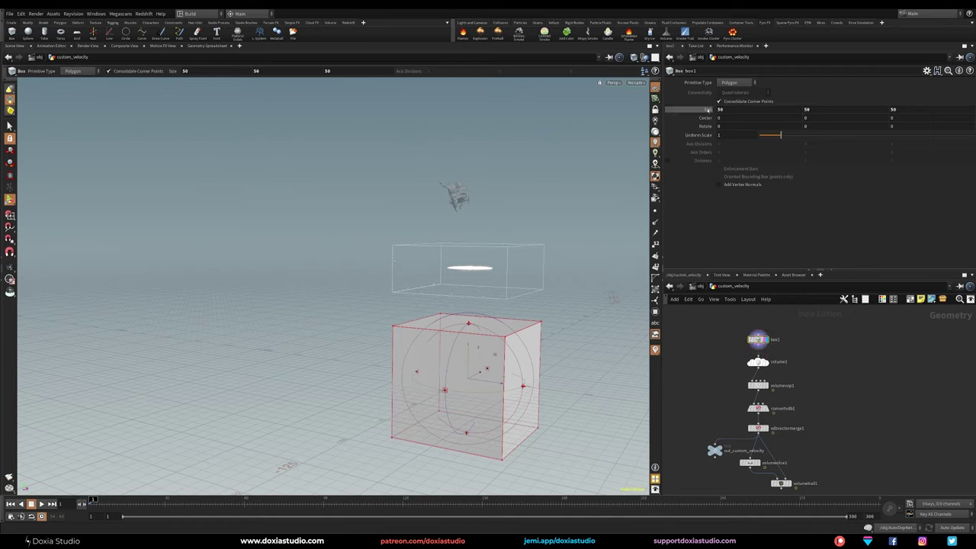
pyautogui.rightClick(706, 118)
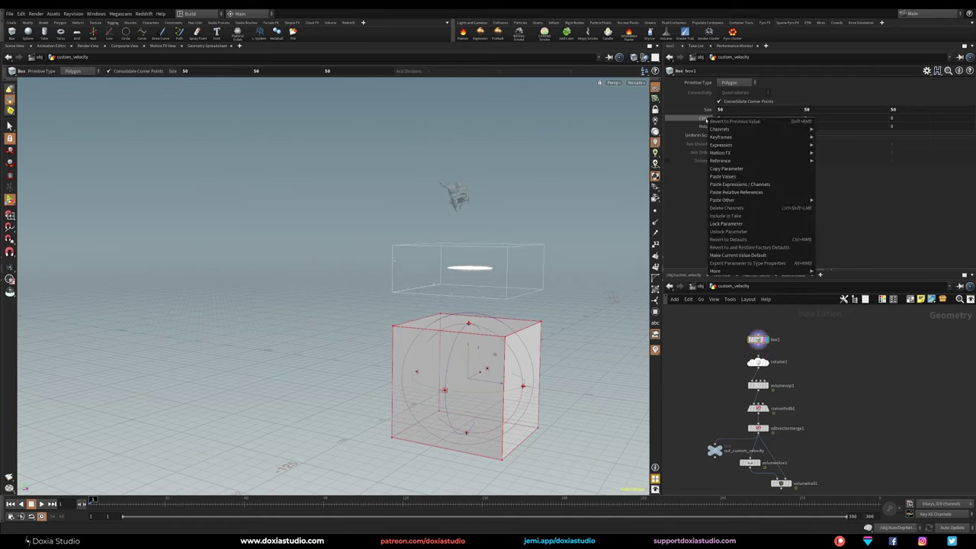
pyautogui.click(755, 192)
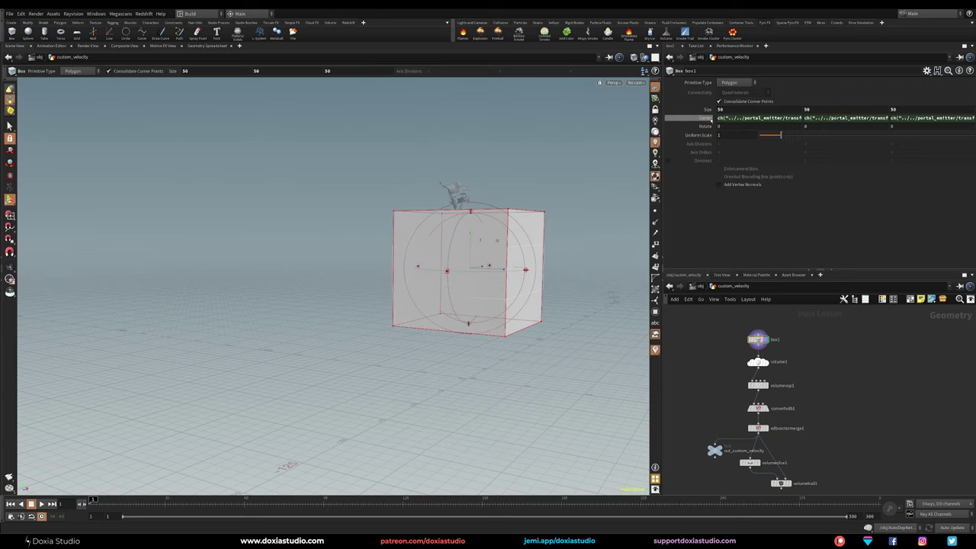
pyautogui.click(705, 119)
pyautogui.keyDown('alt'); pyautogui.moveTo(498, 274); pyautogui.dragTo(459, 310); pyautogui.keyUp('alt')
pyautogui.press('Return')
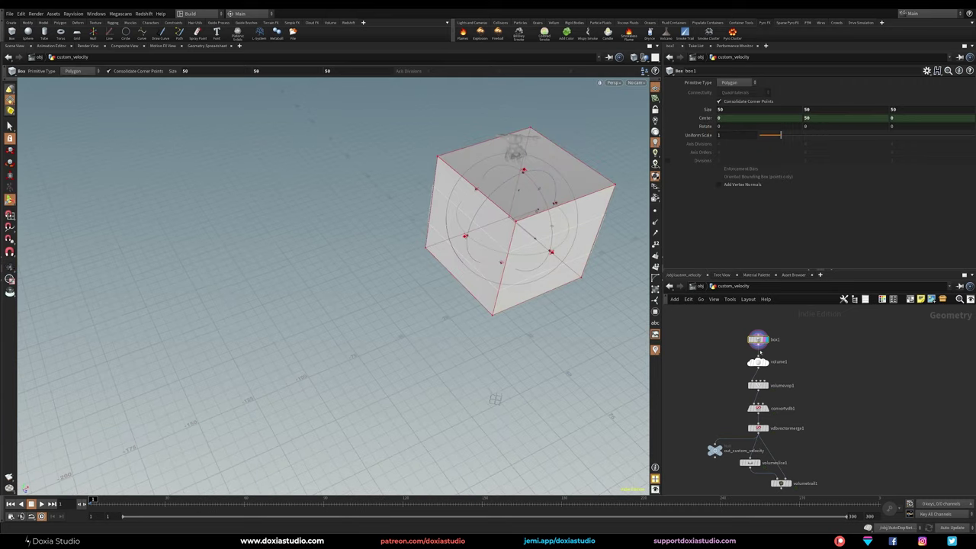
# - Make volume1 the displayed node of custom_velocity and select it to show its parameters
pyautogui.click(768, 364)
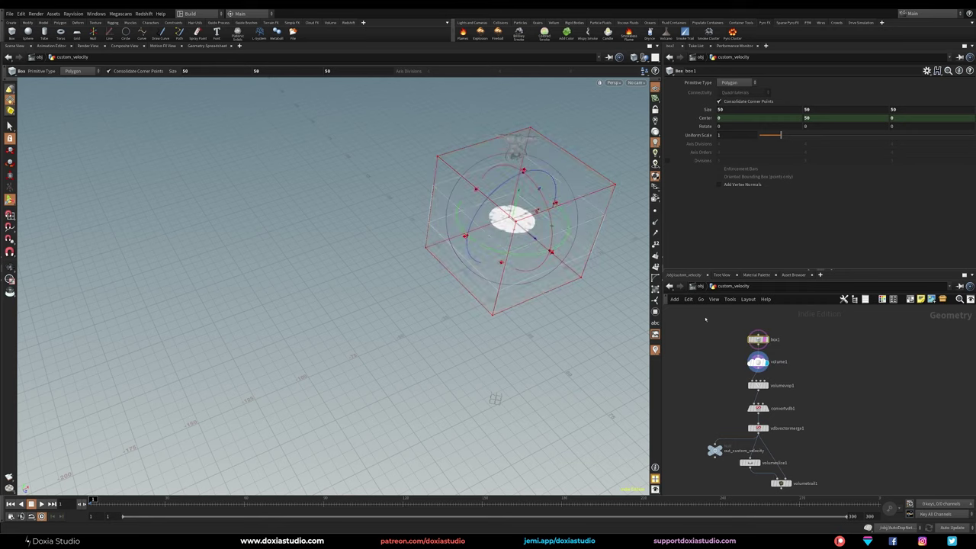
pyautogui.keyDown('alt'); pyautogui.moveTo(554, 253); pyautogui.dragTo(574, 263, button='right'); pyautogui.keyUp('alt')
pyautogui.keyDown('alt'); pyautogui.moveTo(554, 253); pyautogui.dragTo(500, 308, button='middle'); pyautogui.keyUp('alt')
pyautogui.click(769, 362)
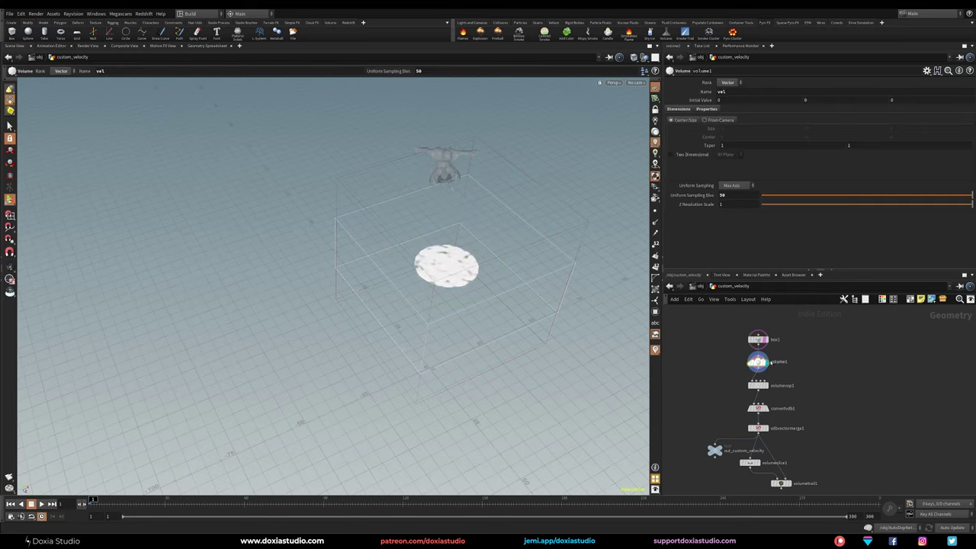
# - Set the Uniform Sampling of volume1 to By Size
pyautogui.click(731, 185)
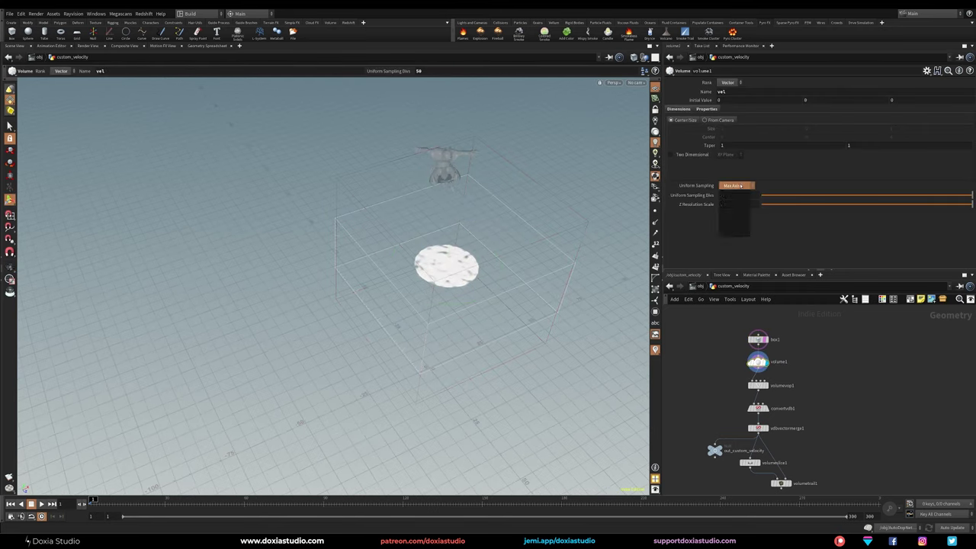
pyautogui.click(732, 234)
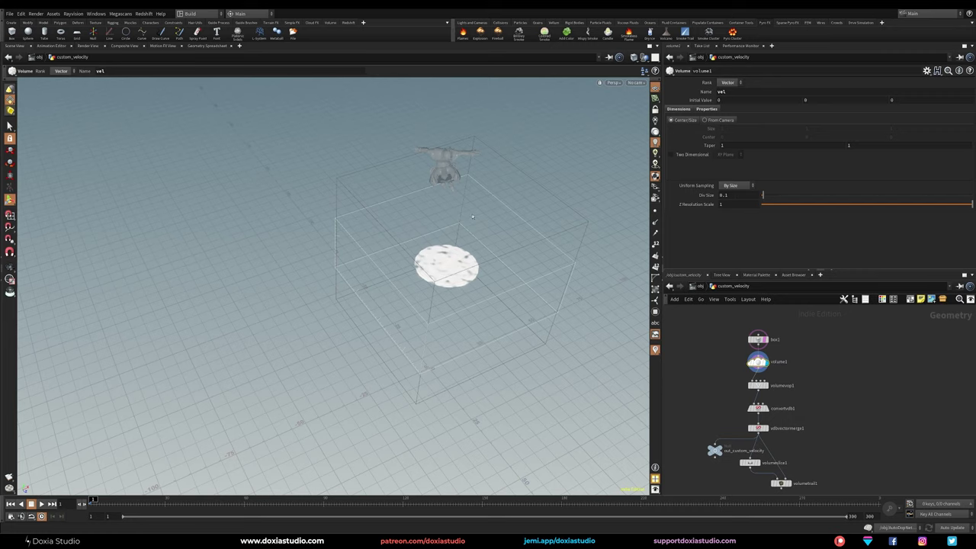
pyautogui.moveTo(827, 369); pyautogui.dragTo(804, 372, button='middle')
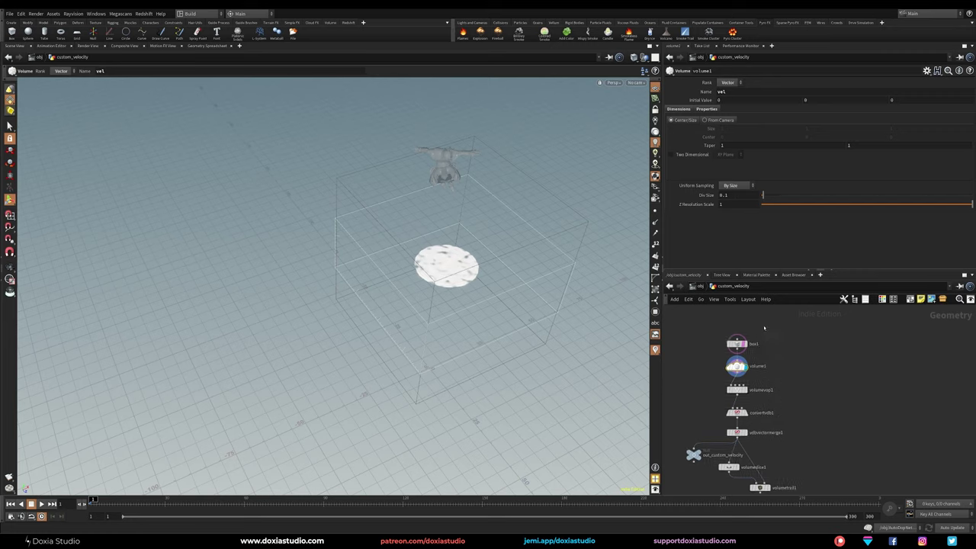
# - Set the Size of box1 to 60 by 30 by 60
pyautogui.click(737, 344)
pyautogui.click(738, 110)
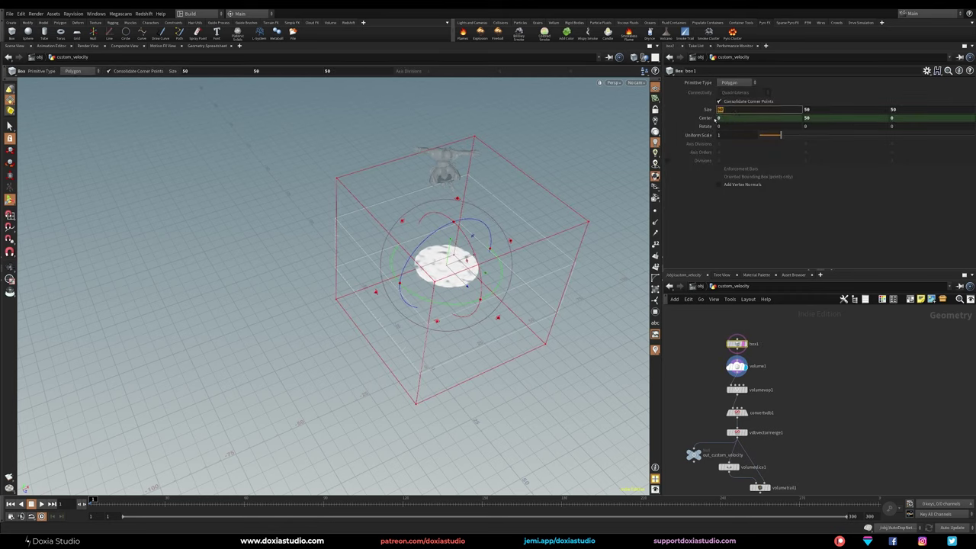
pyautogui.write('60')
pyautogui.click(849, 109)
pyautogui.write('3')
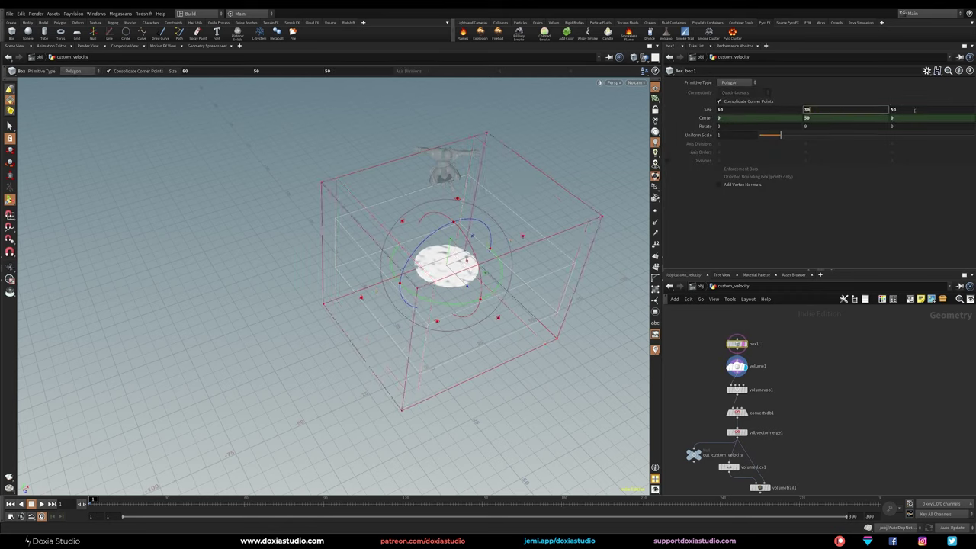
pyautogui.click(914, 111)
pyautogui.write('60')
pyautogui.press('Return')
pyautogui.keyDown('alt'); pyautogui.moveTo(491, 275); pyautogui.dragTo(464, 244); pyautogui.keyUp('alt')
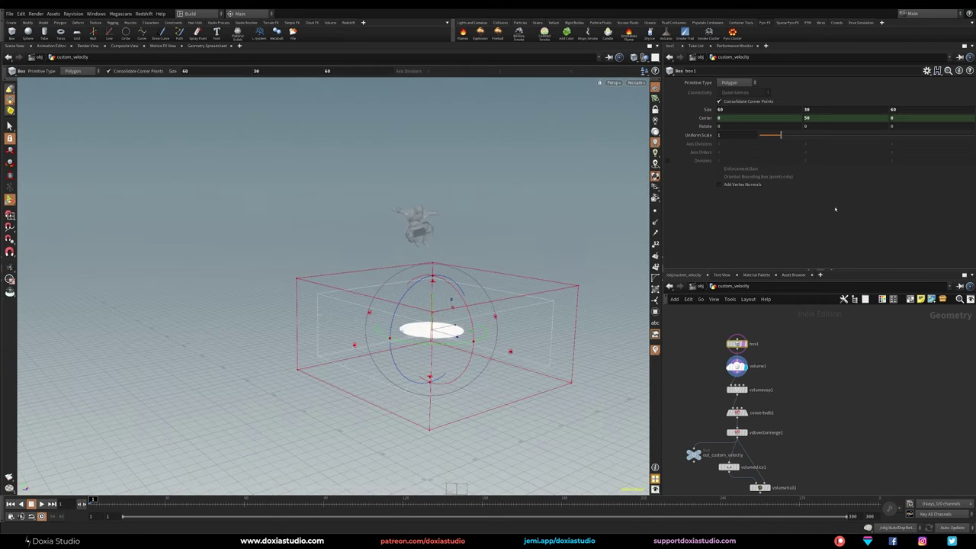
# - Make volumevop1 the displayed node and set the Div Size of volume1 to 0.4
pyautogui.moveTo(810, 409); pyautogui.dragTo(825, 347, button='middle')
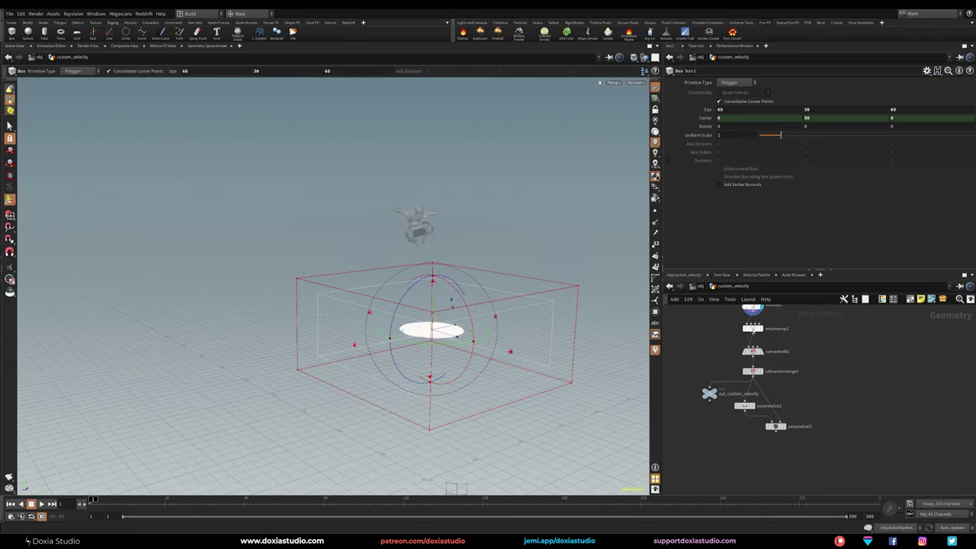
pyautogui.moveTo(752, 329)
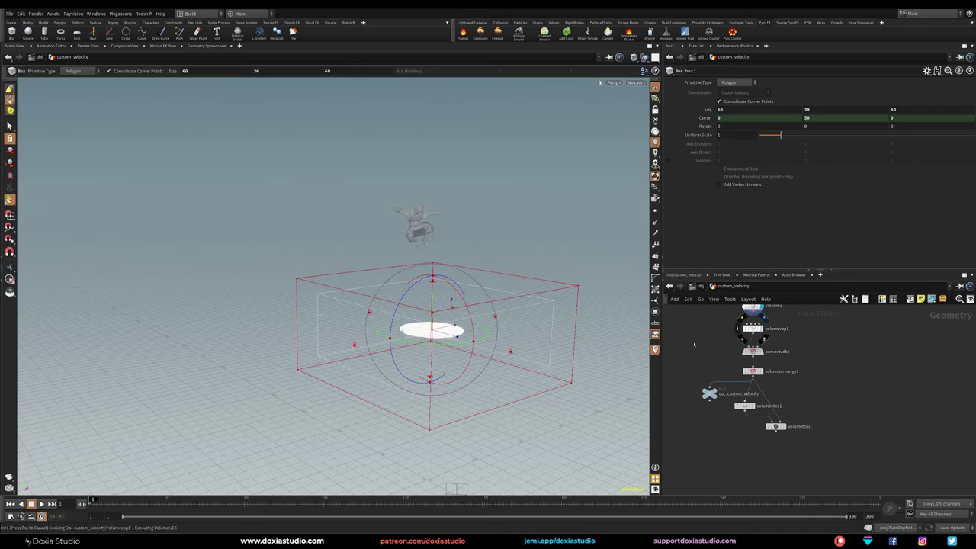
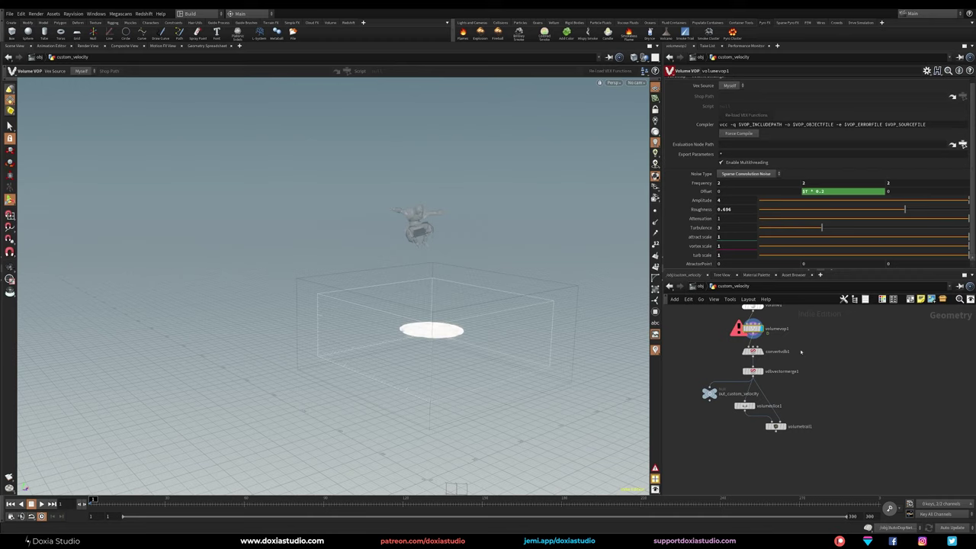
pyautogui.moveTo(801, 352); pyautogui.dragTo(795, 392, button='middle')
pyautogui.click(748, 346)
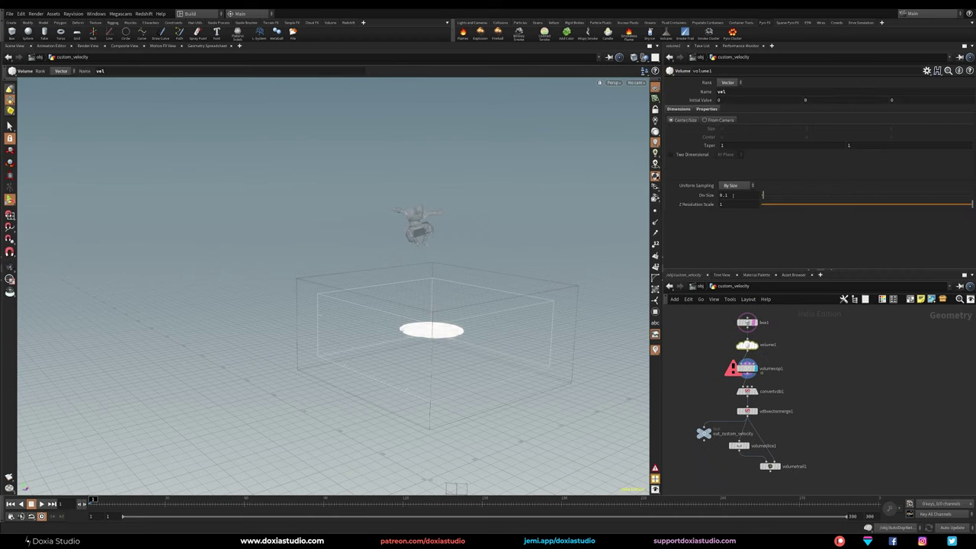
pyautogui.write('0.4')
pyautogui.press('Return')
# - Select volumevop1 and display volumetrail1 to inspect the velocity trails around the portal disc
pyautogui.click(752, 371)
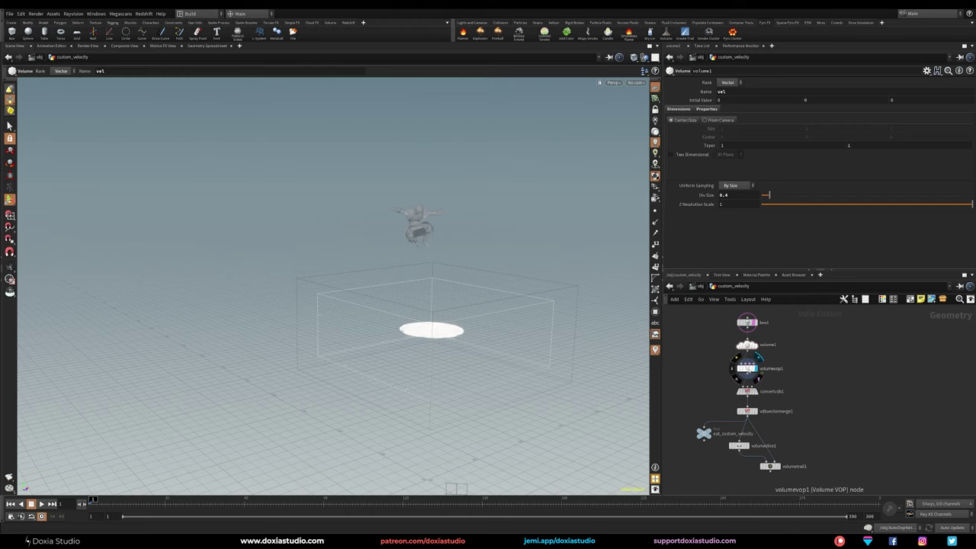
pyautogui.click(747, 369)
pyautogui.moveTo(747, 368); pyautogui.dragTo(735, 327, button='middle')
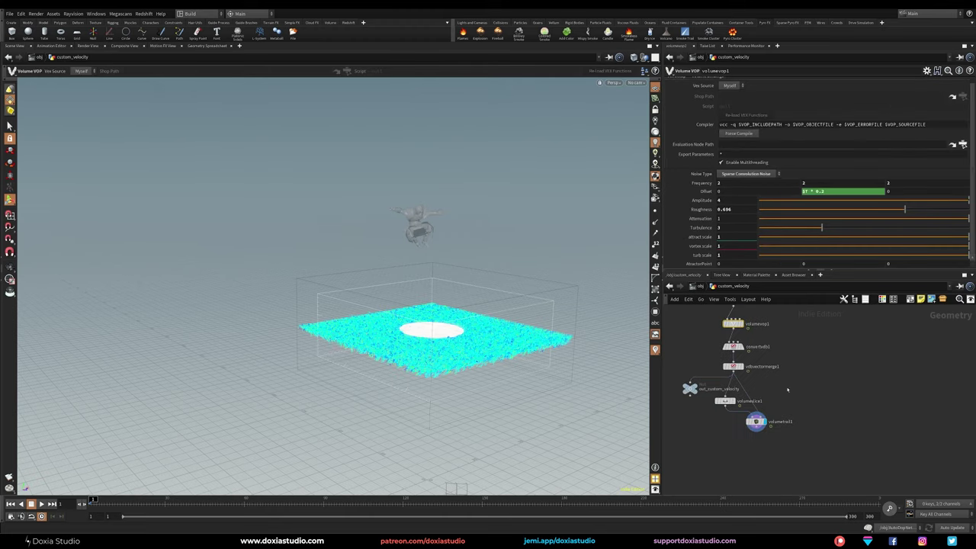
pyautogui.keyDown('alt'); pyautogui.moveTo(415, 252); pyautogui.dragTo(427, 354); pyautogui.keyUp('alt')
pyautogui.keyDown('alt'); pyautogui.moveTo(427, 354); pyautogui.dragTo(488, 373, button='right'); pyautogui.keyUp('alt')
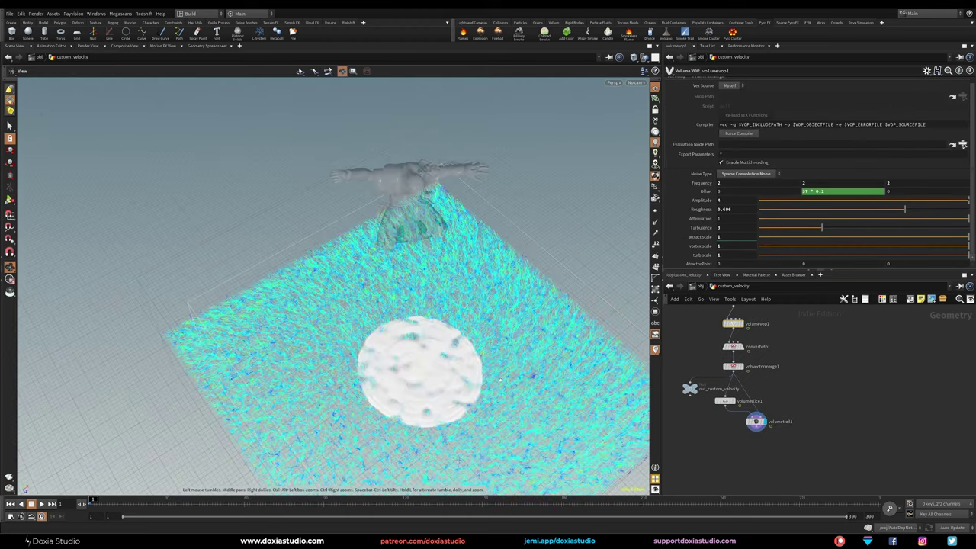
pyautogui.keyDown('alt'); pyautogui.moveTo(427, 365); pyautogui.dragTo(458, 283, button='middle'); pyautogui.keyUp('alt')
pyautogui.keyDown('alt'); pyautogui.moveTo(449, 305); pyautogui.dragTo(512, 238); pyautogui.keyUp('alt')
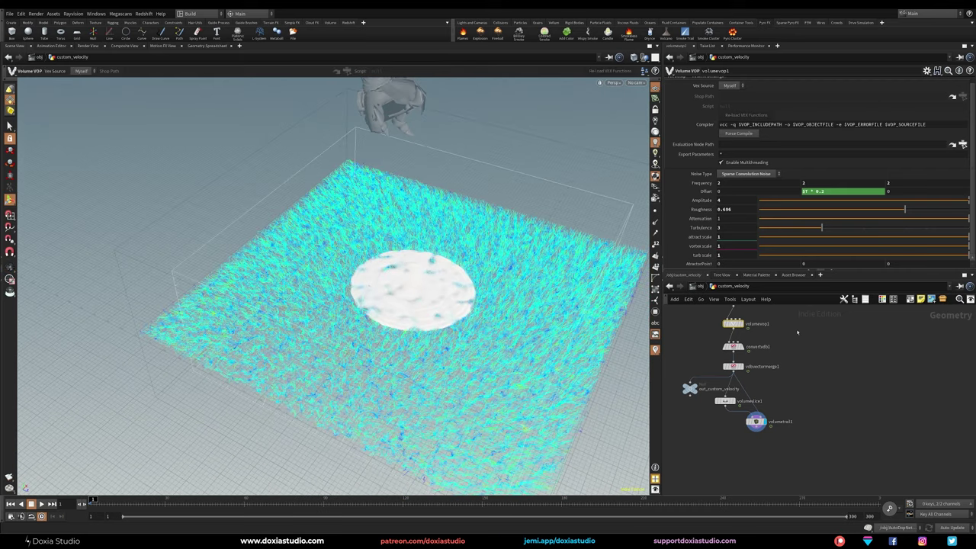
# - Set the Div Size of volume1 to 1
pyautogui.moveTo(797, 312); pyautogui.dragTo(790, 343, button='middle')
pyautogui.click(725, 331)
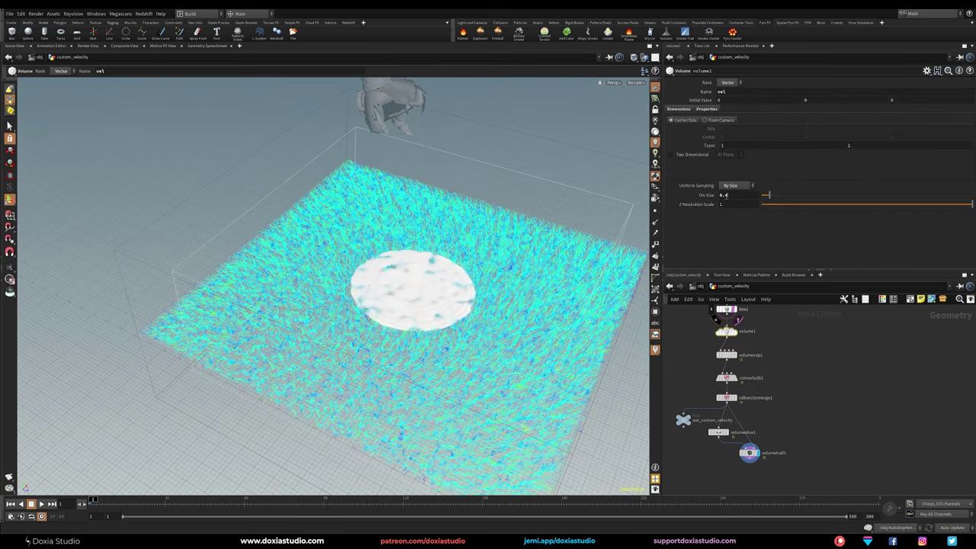
pyautogui.doubleClick(726, 196)
pyautogui.write('1')
pyautogui.press('Return')
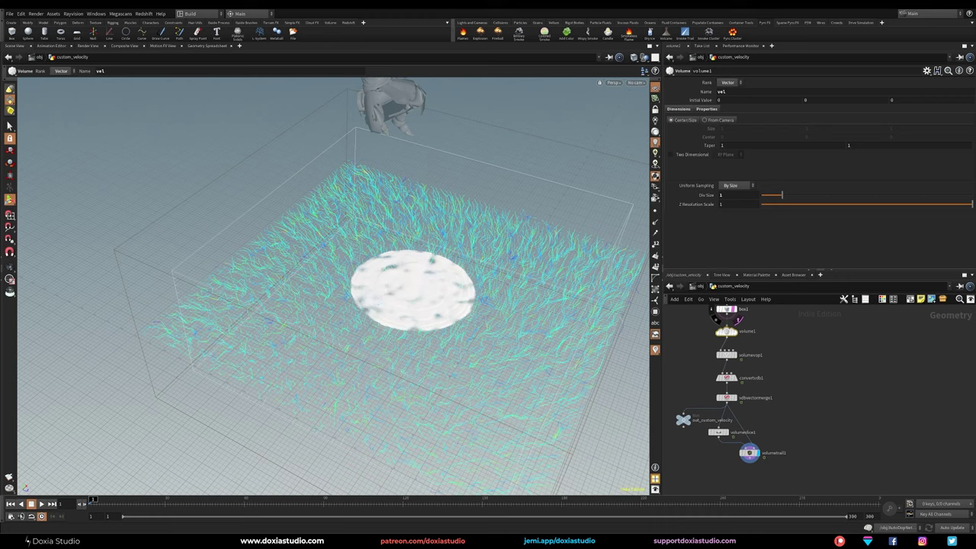
# - Return to the object level, turn off the display of portal_emitter and reopen custom_velocity
pyautogui.keyDown('alt'); pyautogui.moveTo(442, 312); pyautogui.dragTo(468, 247); pyautogui.keyUp('alt')
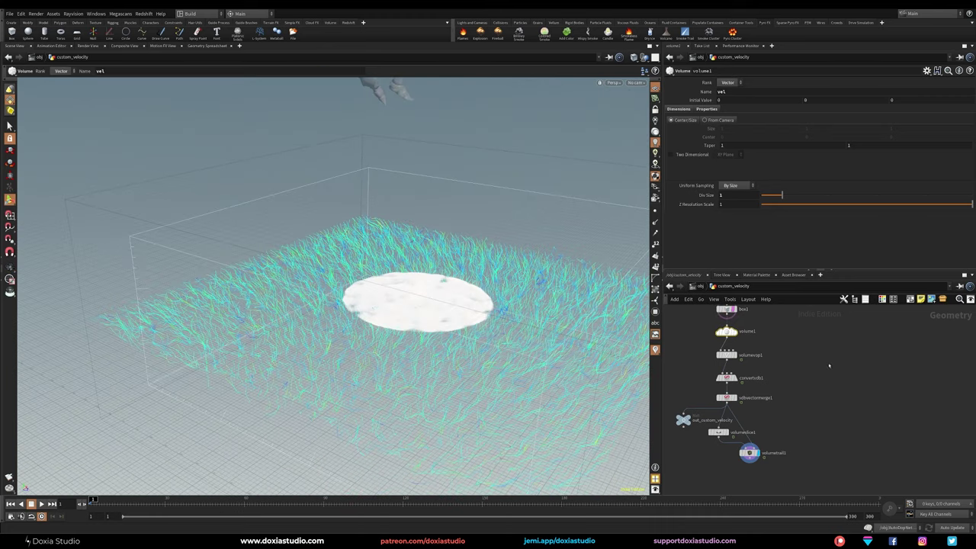
pyautogui.press('u')
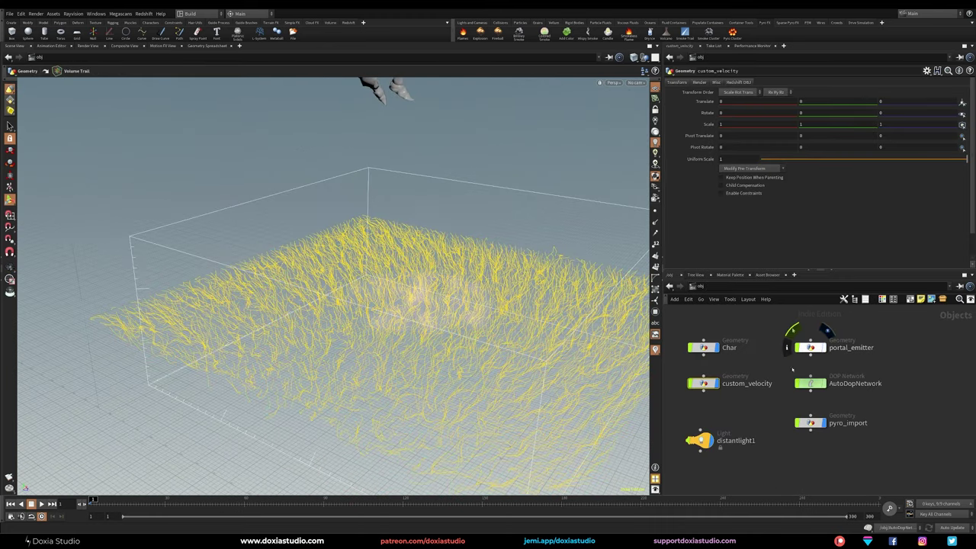
pyautogui.doubleClick(702, 382)
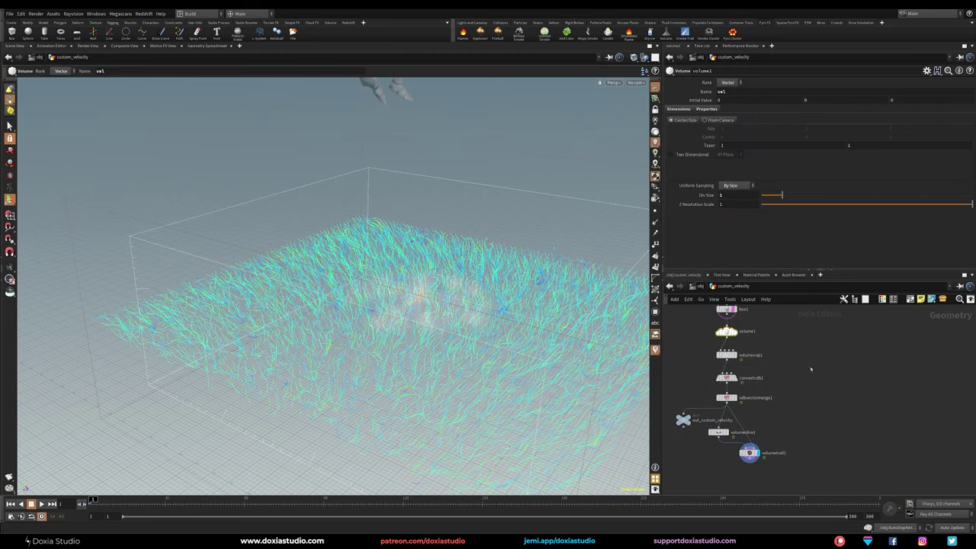
pyautogui.keyDown('alt'); pyautogui.moveTo(467, 282); pyautogui.dragTo(459, 315); pyautogui.keyUp('alt')
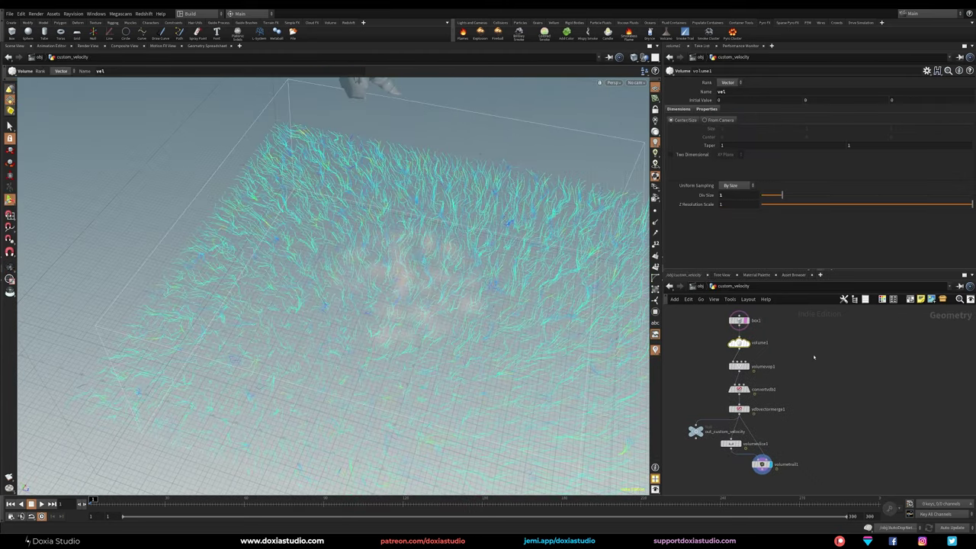
# - Link the AttractorPoint of volumevop1 to the copied portal_emitter Translate values as relative references and inspect the swirling trails
pyautogui.moveTo(801, 358); pyautogui.dragTo(716, 375)
pyautogui.click(736, 366)
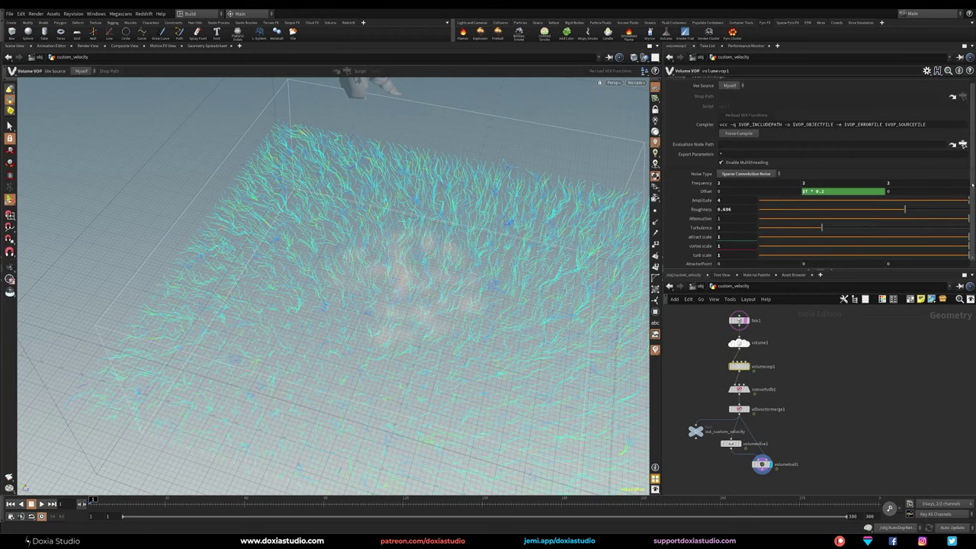
pyautogui.rightClick(710, 264)
pyautogui.click(732, 339)
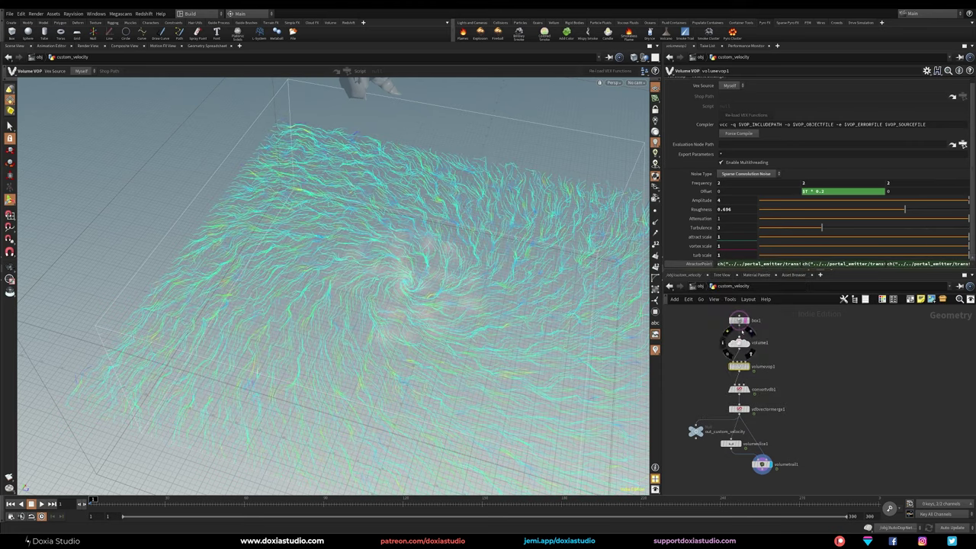
pyautogui.keyDown('alt'); pyautogui.moveTo(492, 366); pyautogui.dragTo(478, 276); pyautogui.keyUp('alt')
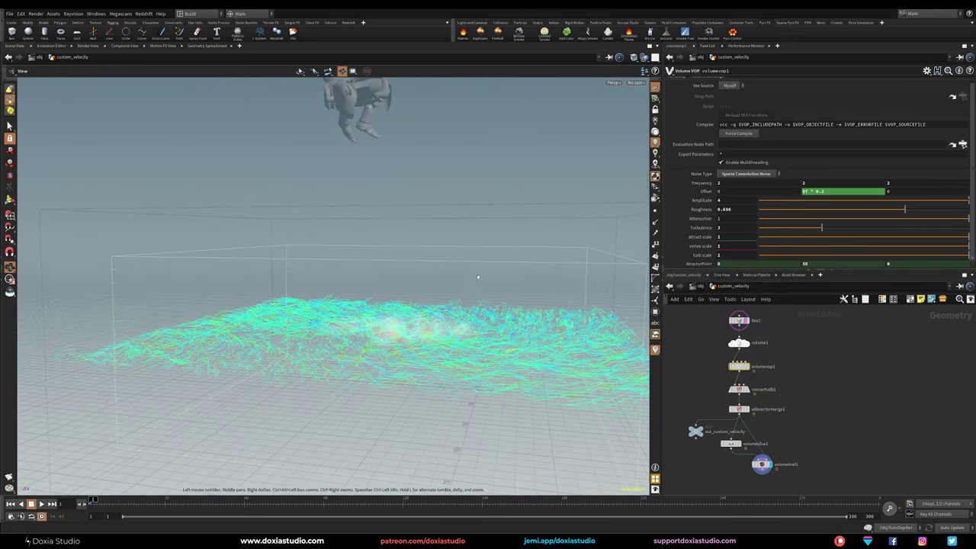
pyautogui.keyDown('alt'); pyautogui.moveTo(388, 314); pyautogui.dragTo(404, 366); pyautogui.keyUp('alt')
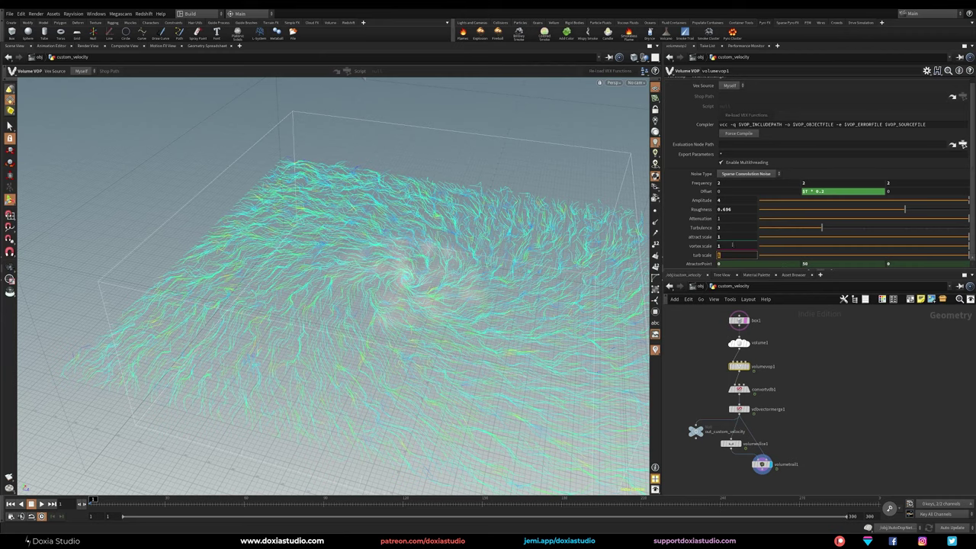
# - Set the turb scale of volumevop1 to 0, the vortex scale to 0.5 and the attract scale to 0.2
pyautogui.press('Return')
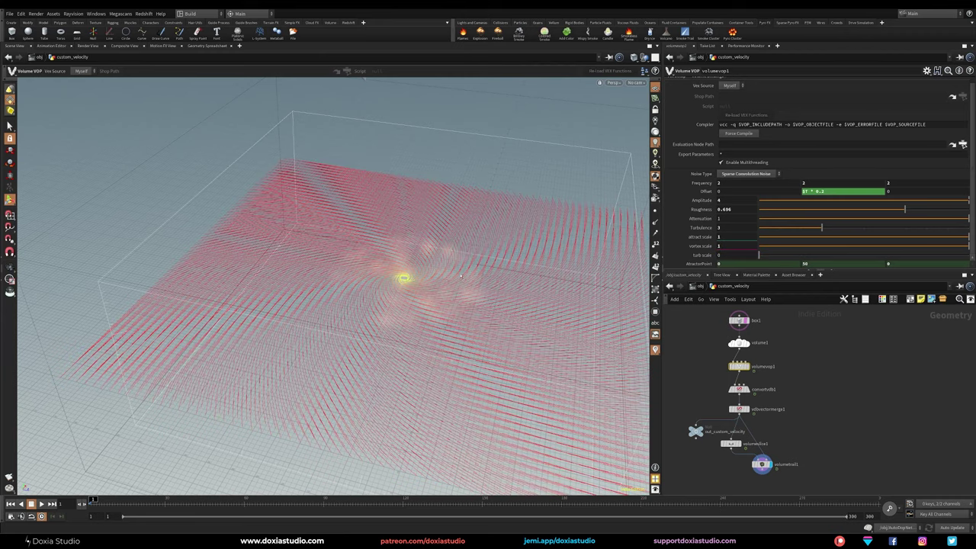
pyautogui.keyDown('alt'); pyautogui.moveTo(453, 276); pyautogui.dragTo(410, 309); pyautogui.keyUp('alt')
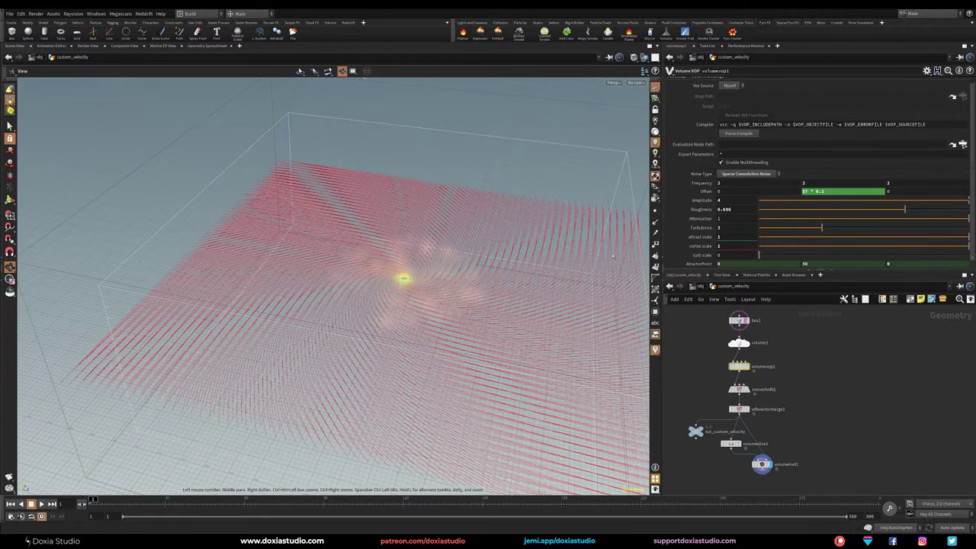
pyautogui.write('0.5')
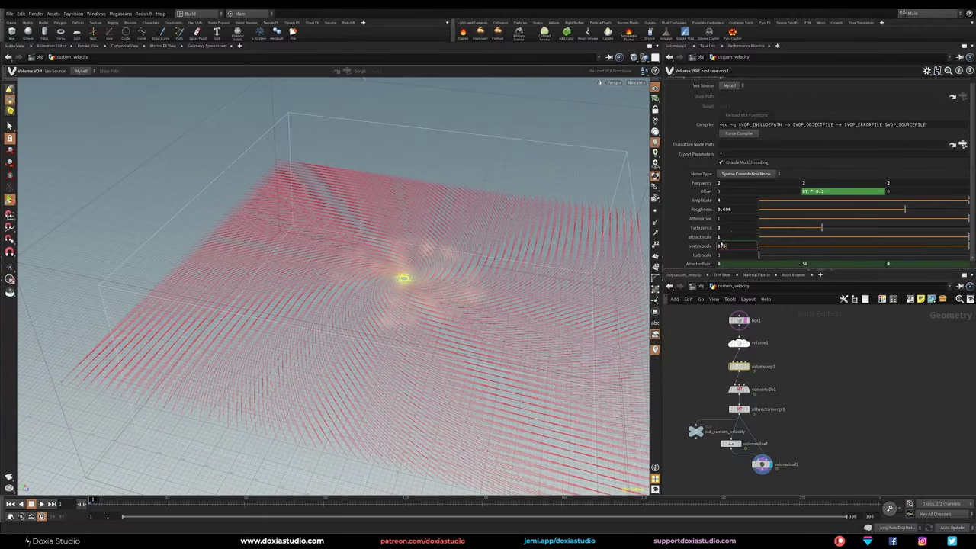
pyautogui.press('Return')
pyautogui.click(717, 237)
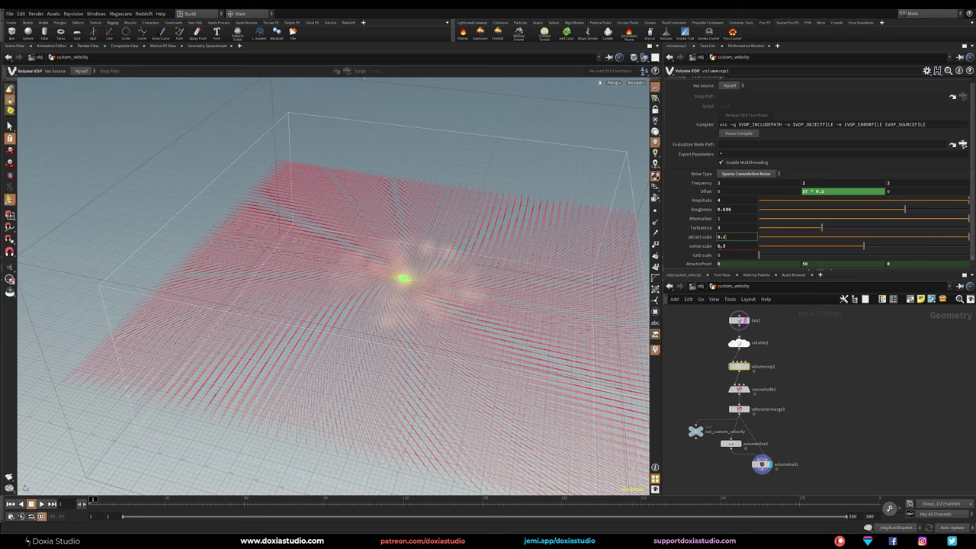
pyautogui.write('0.2')
pyautogui.press('Return')
# - Restore the turb scale of volumevop1 to 1 and set its noise Amplitude to 2
pyautogui.click(723, 257)
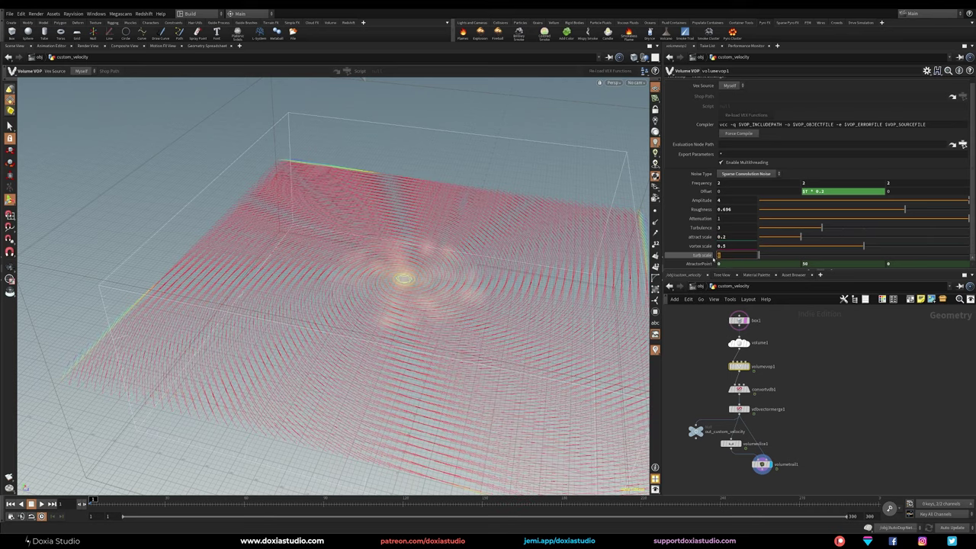
pyautogui.write('1')
pyautogui.press('Return')
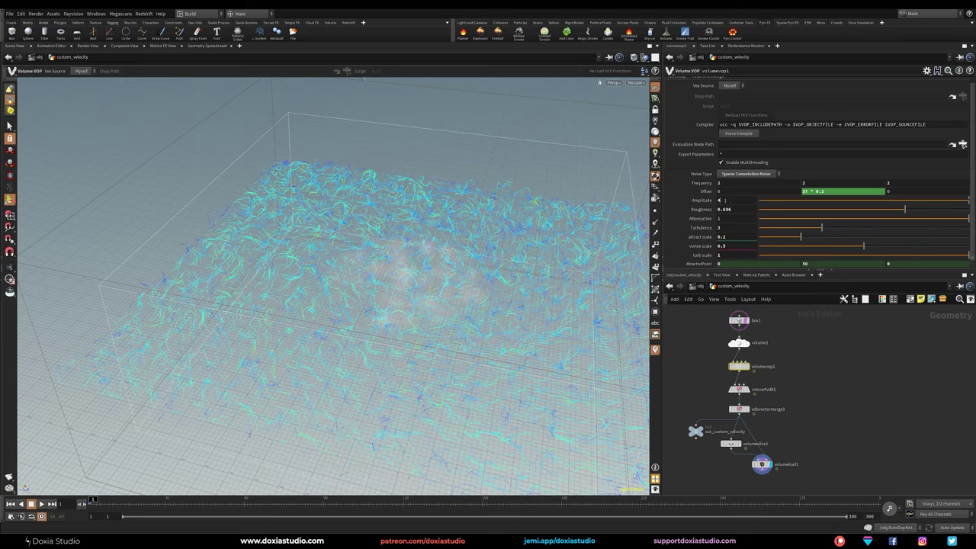
pyautogui.press('BackSpace')
pyautogui.write('2')
pyautogui.press('Return')
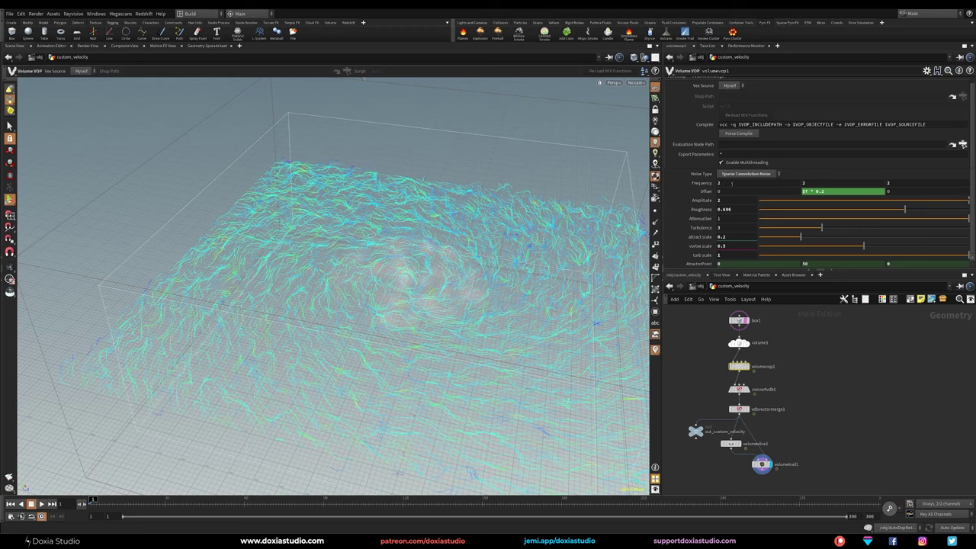
# - Link the second and third Frequency values of volumevop1 to the first one as relative references
pyautogui.rightClick(728, 184)
pyautogui.click(762, 251)
pyautogui.rightClick(814, 182)
pyautogui.click(844, 257)
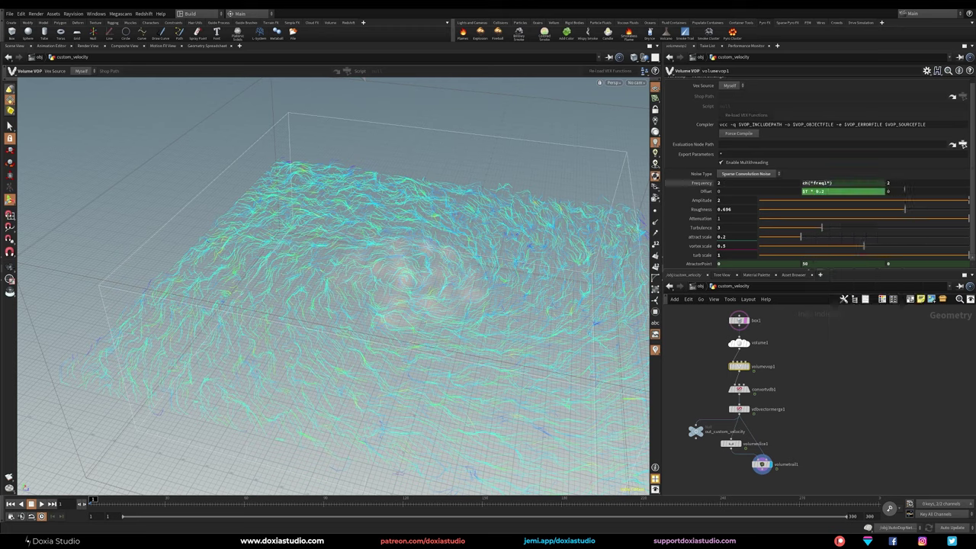
pyautogui.rightClick(866, 183)
pyautogui.click(917, 257)
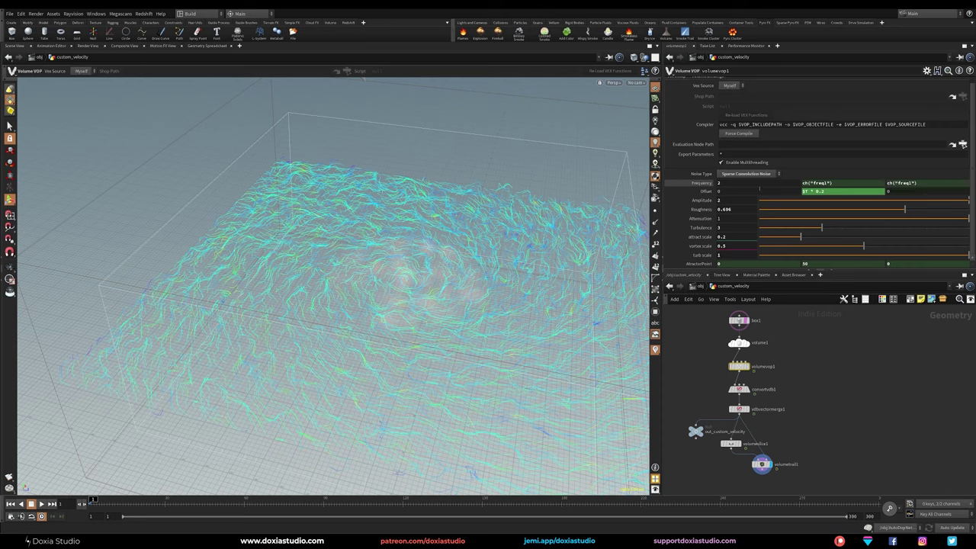
# - Set the linked noise Frequency of volumevop1 to 0.2 and inspect the velocity trails
pyautogui.moveTo(724, 183); pyautogui.dragTo(704, 193)
pyautogui.write('0.2')
pyautogui.press('Return')
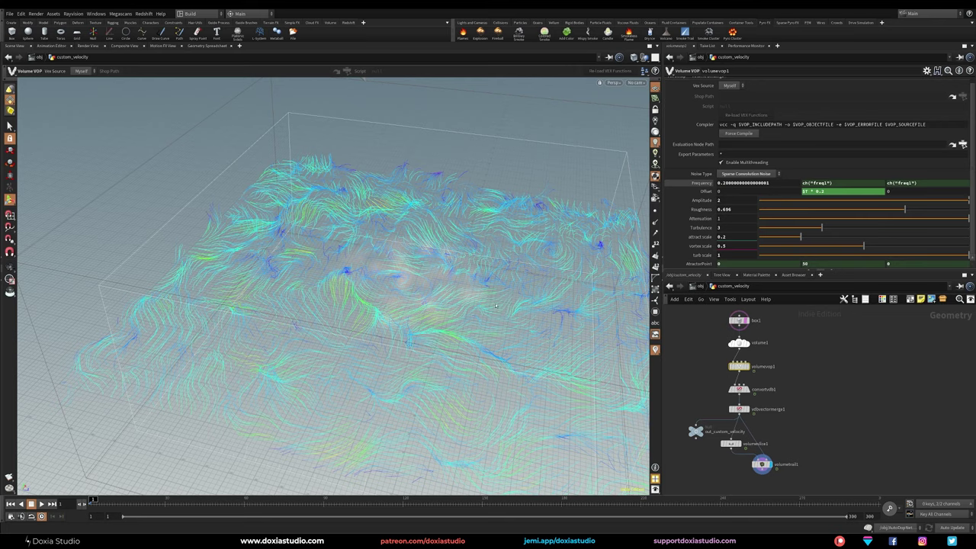
pyautogui.moveTo(495, 306)
pyautogui.keyDown('alt'); pyautogui.mouseDown()
pyautogui.moveTo(458, 373)
pyautogui.moveTo(464, 327)
pyautogui.moveTo(503, 306)
pyautogui.mouseUp(); pyautogui.keyUp('alt')
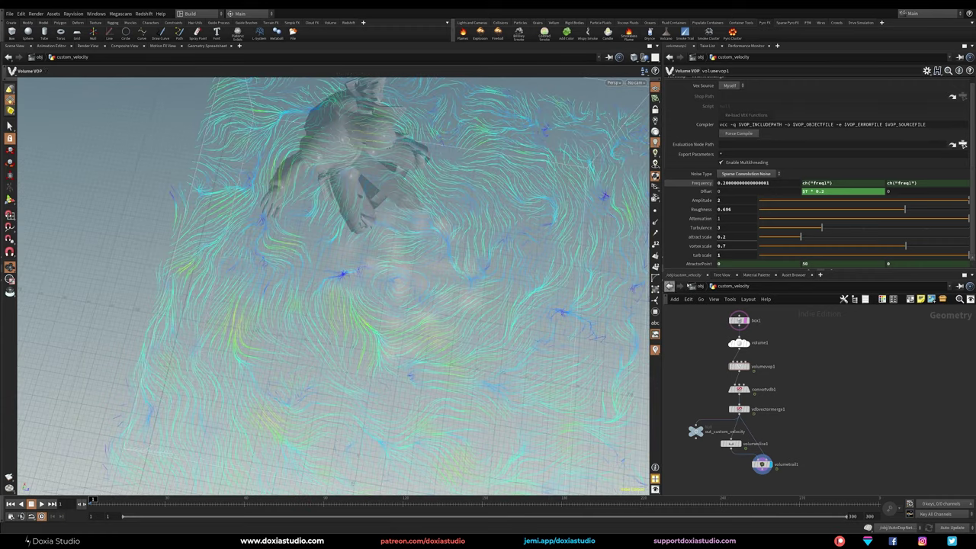
# - Keep the turb scale of volumevop1 at 1, set its noise Roughness to 0.671 and inspect the velocity trails
pyautogui.moveTo(777, 256); pyautogui.dragTo(968, 255)
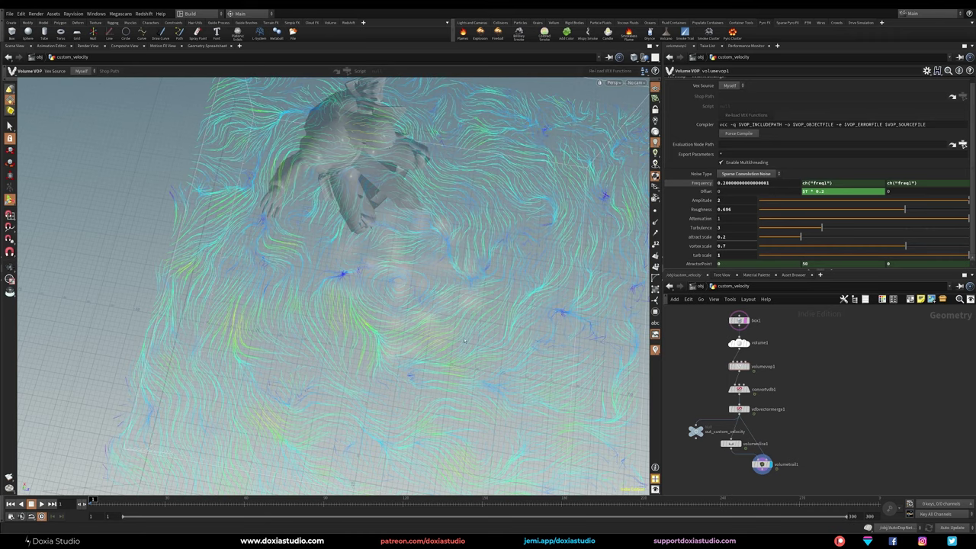
pyautogui.keyDown('alt'); pyautogui.moveTo(463, 324); pyautogui.dragTo(490, 241); pyautogui.keyUp('alt')
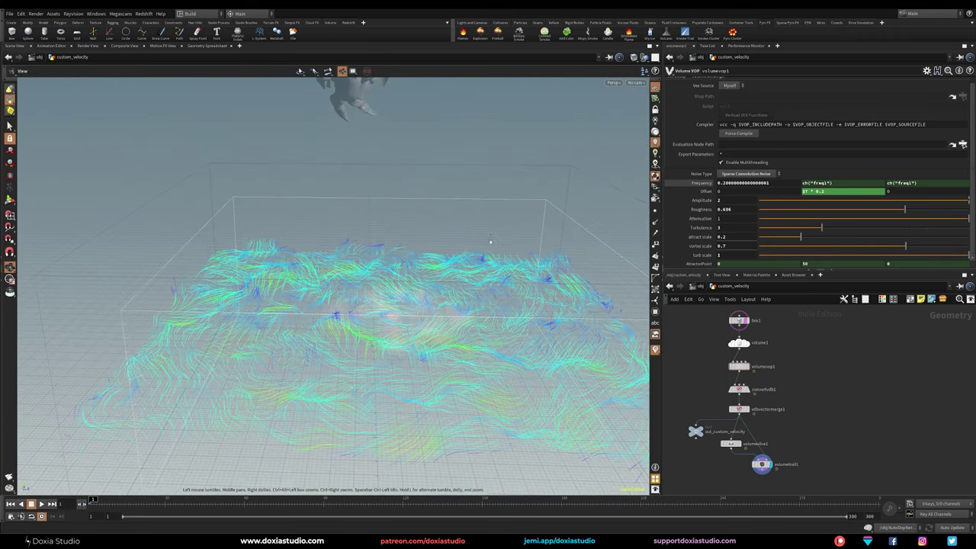
pyautogui.moveTo(905, 209); pyautogui.dragTo(899, 217)
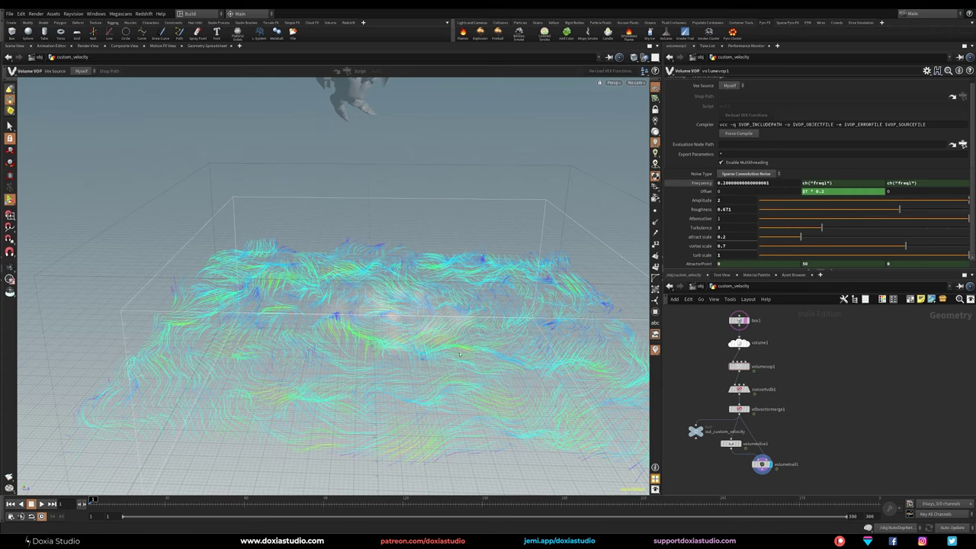
pyautogui.moveTo(415, 427); pyautogui.dragTo(347, 334)
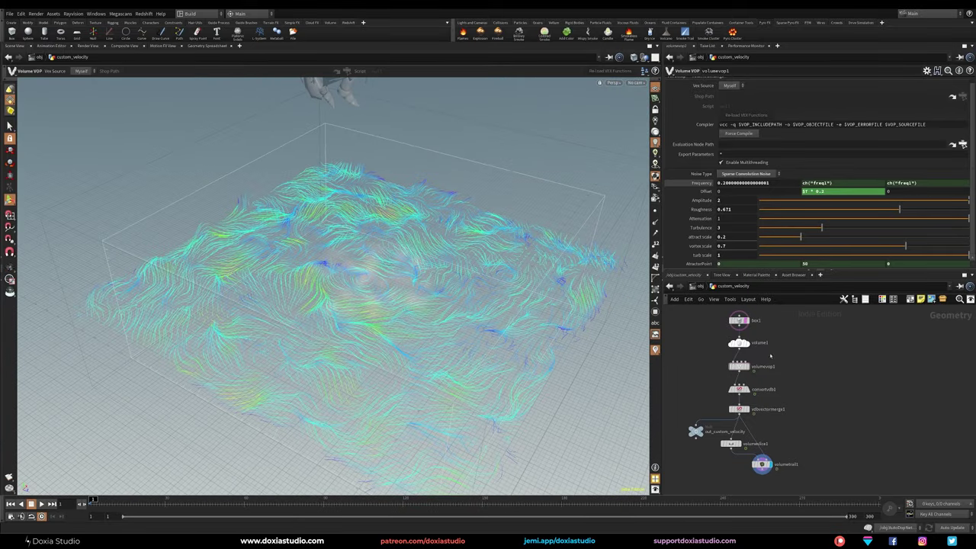
# - Set the Div Size of volume1 to 0.5 and move the out_custom_velocity null further away from the volume slice node
pyautogui.click(740, 343)
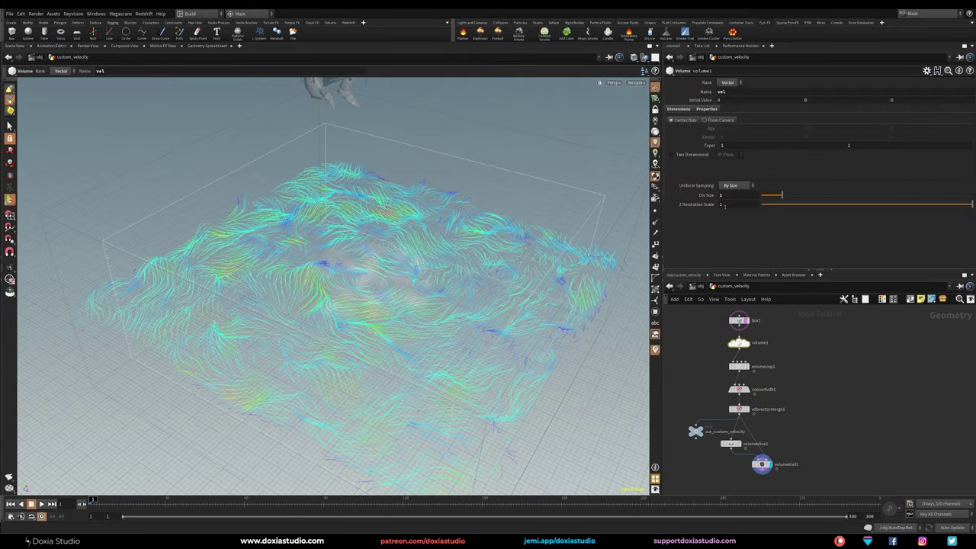
pyautogui.moveTo(733, 196); pyautogui.dragTo(714, 205)
pyautogui.write('0.5')
pyautogui.press('Return')
pyautogui.keyDown('alt'); pyautogui.moveTo(418, 316); pyautogui.dragTo(459, 338); pyautogui.keyUp('alt')
pyautogui.moveTo(787, 419); pyautogui.dragTo(847, 371, button='middle')
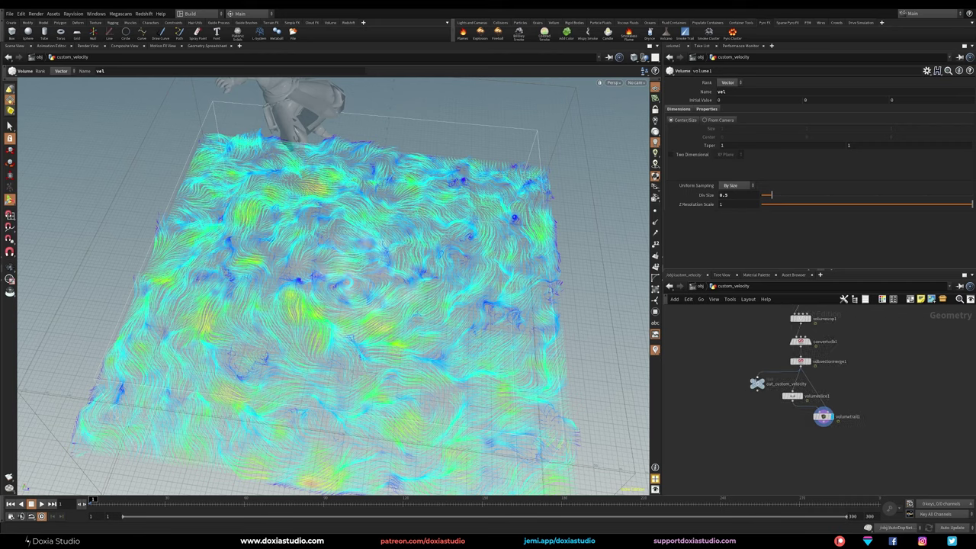
pyautogui.moveTo(757, 383); pyautogui.dragTo(751, 406)
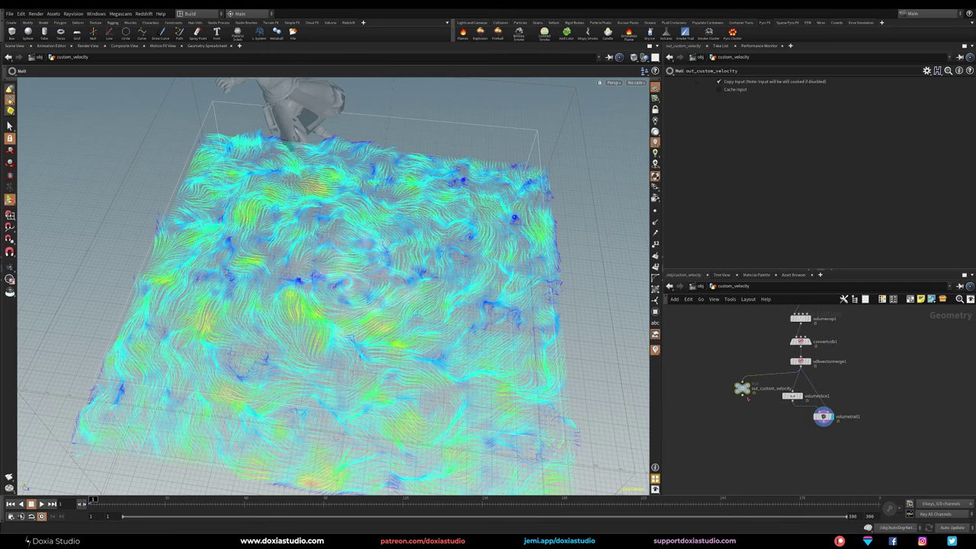
# - Add a Volume Source node inside AutoDopNetwork and wire it into merge2 beside the portal fuel source
pyautogui.press('u')
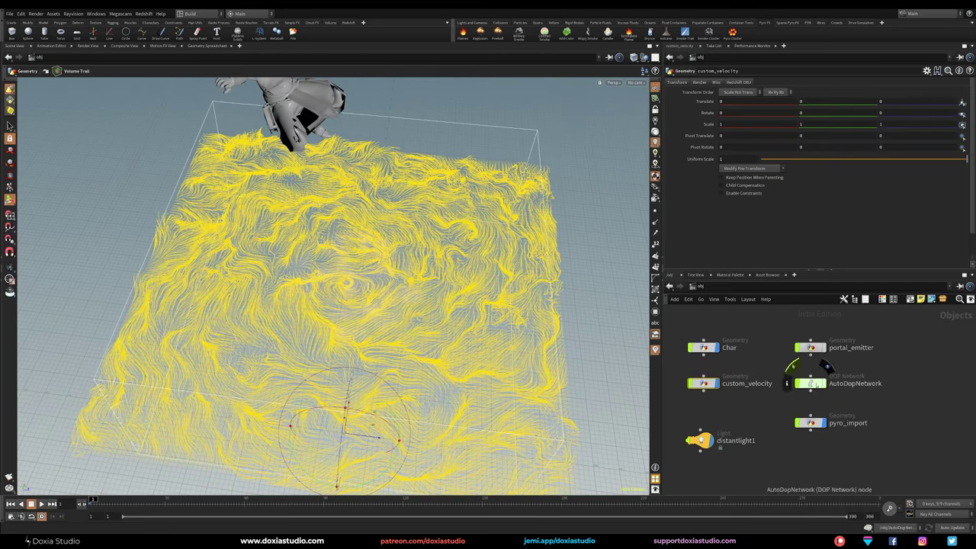
pyautogui.click(814, 383)
pyautogui.doubleClick(814, 383)
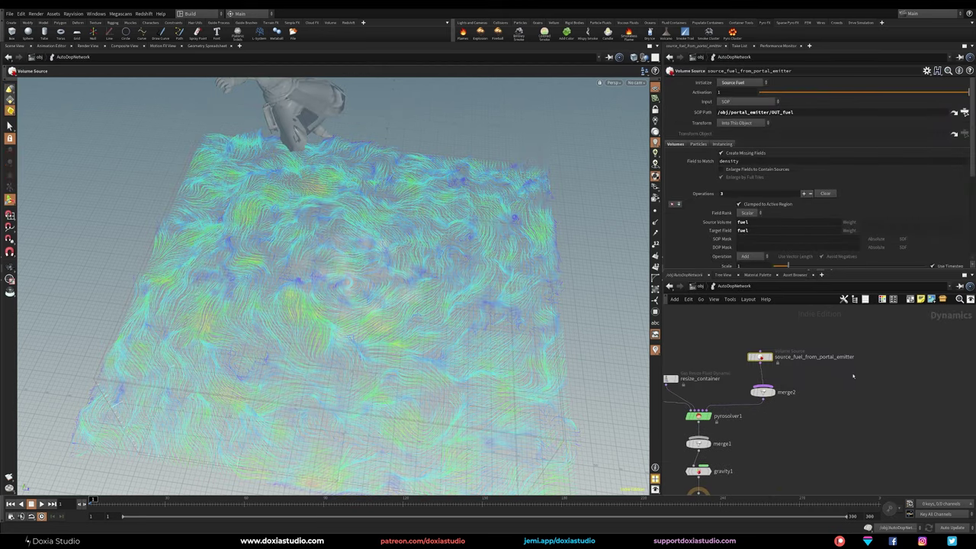
pyautogui.press('Tab')
pyautogui.write('volum')
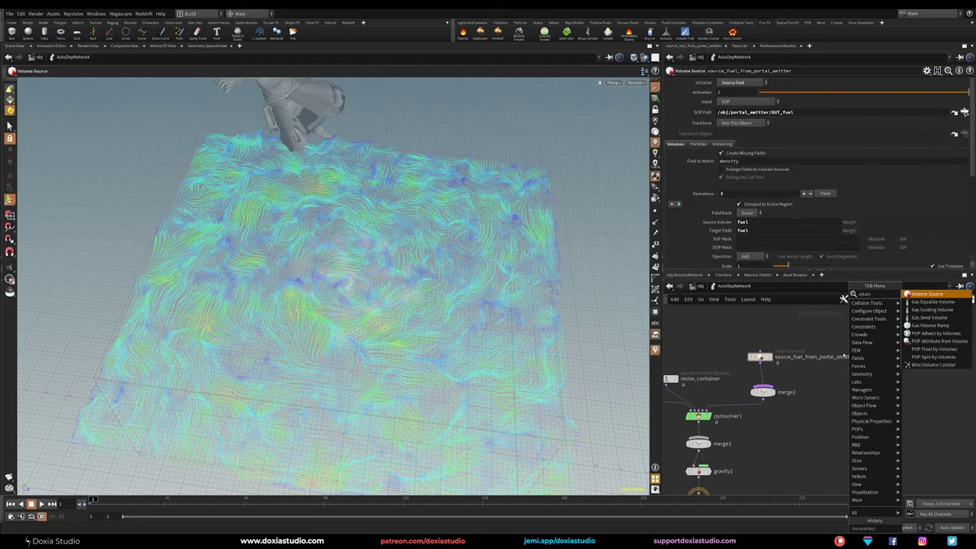
pyautogui.press('Return')
pyautogui.click(823, 376)
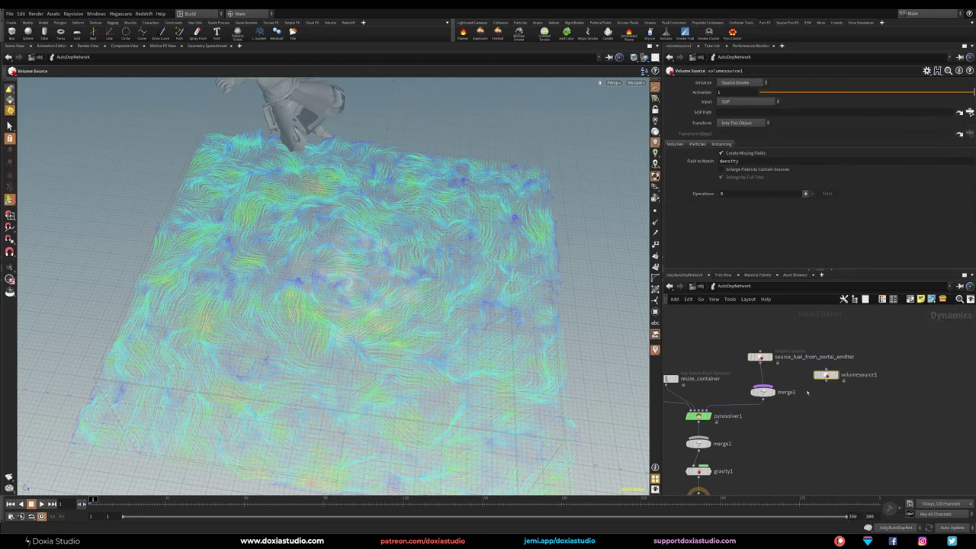
pyautogui.moveTo(811, 384)
pyautogui.mouseDown()
pyautogui.moveTo(763, 386)
pyautogui.moveTo(818, 377)
pyautogui.mouseUp()
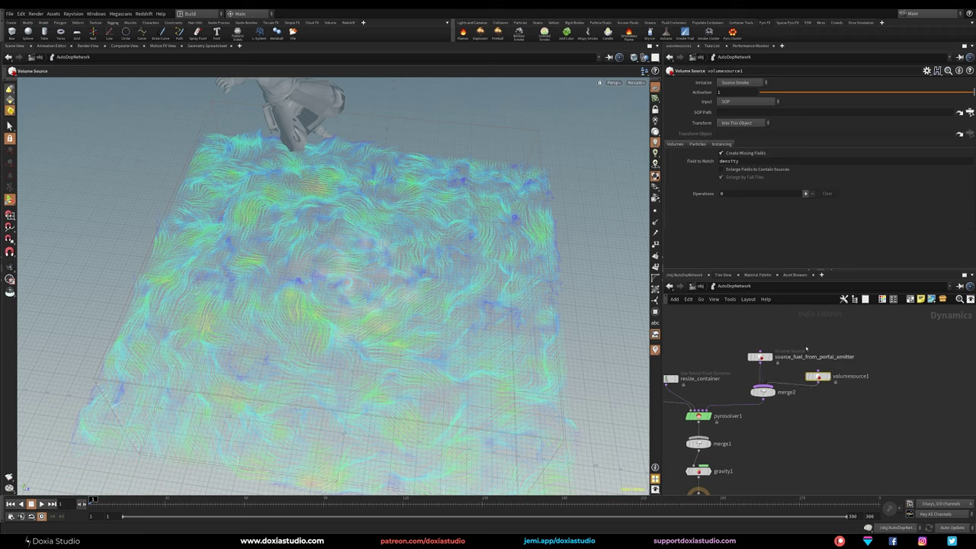
# - Keep volumesource1 initialized as Source Smoke and set its SOP Path to /obj/custom_velocity/out_custom_velocity
pyautogui.click(743, 82)
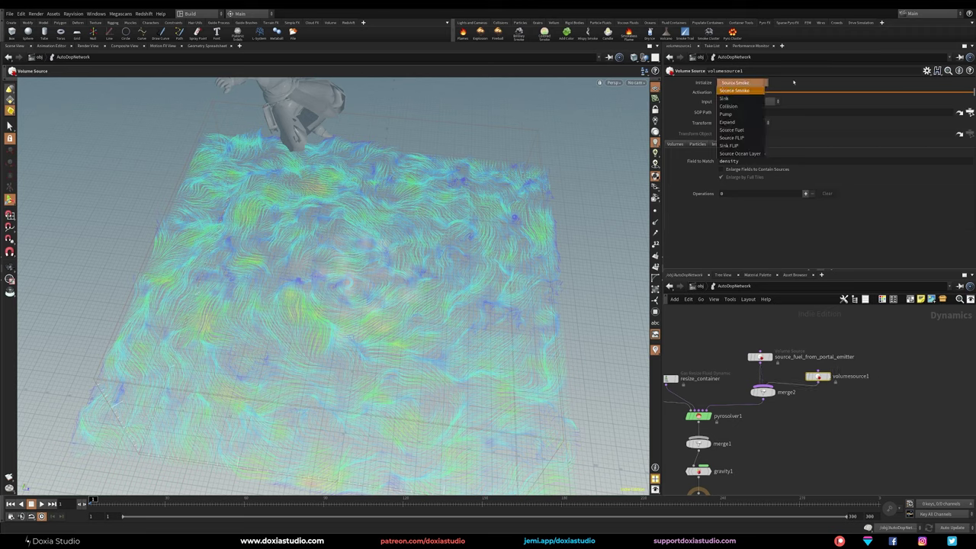
pyautogui.click(739, 90)
pyautogui.click(969, 112)
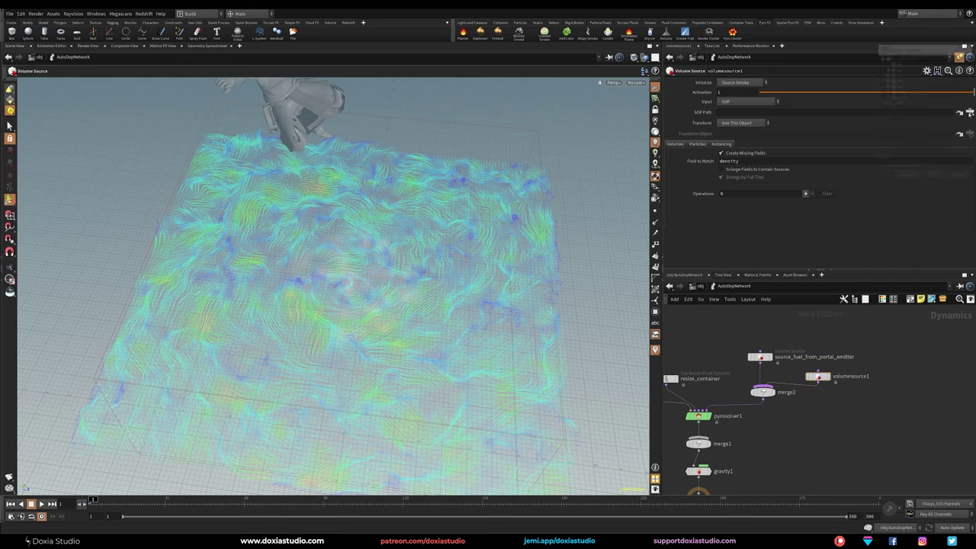
pyautogui.click(887, 80)
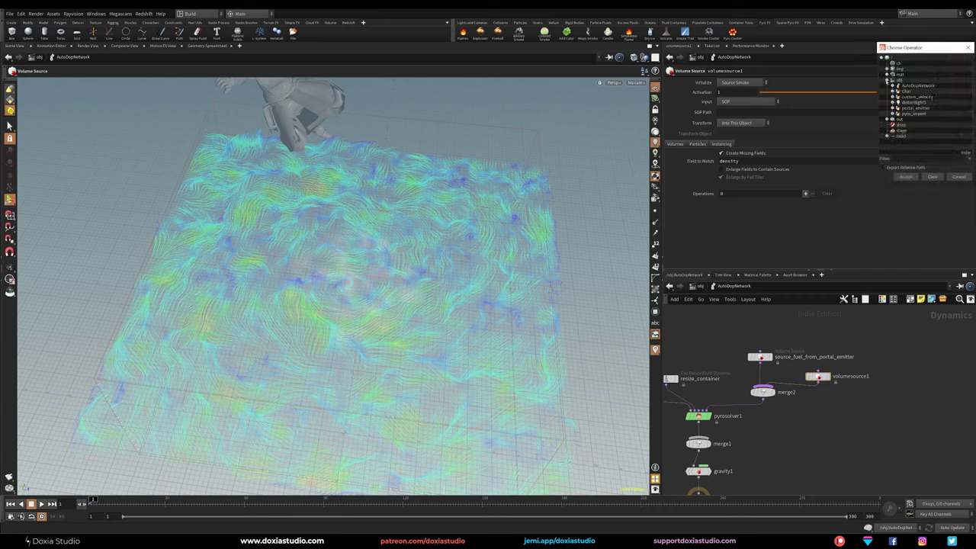
pyautogui.click(891, 97)
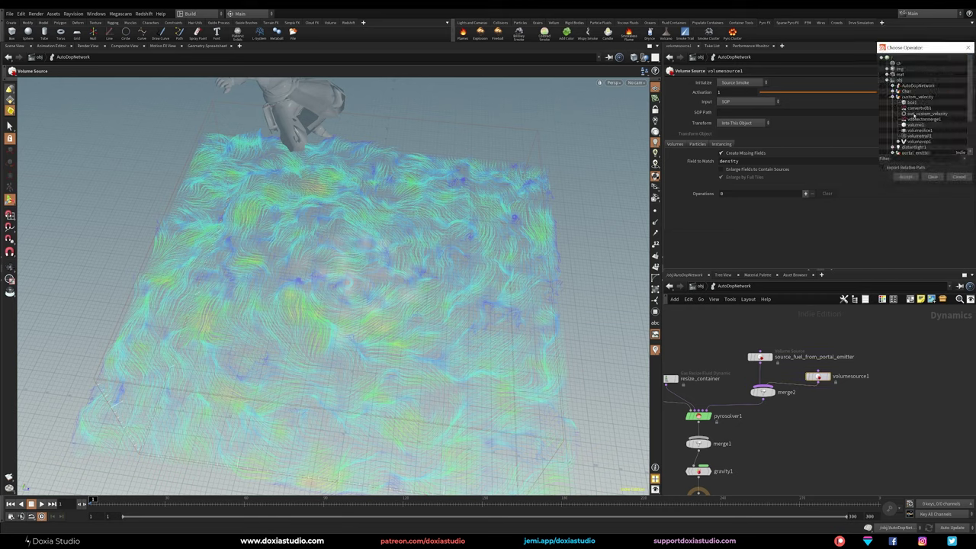
pyautogui.doubleClick(913, 114)
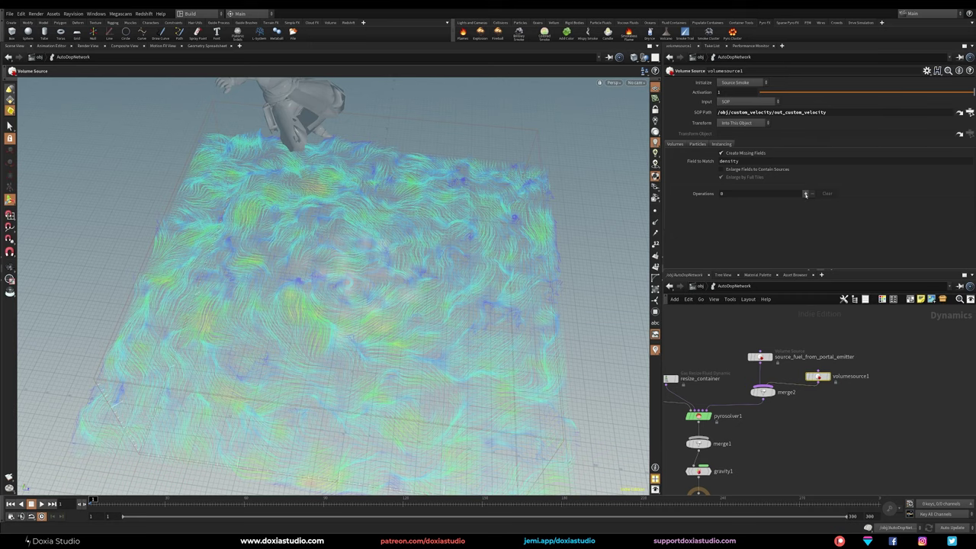
# - Add one operation to volumesource1 with Vector field rank and vel as both source volume and target field
pyautogui.click(805, 194)
pyautogui.click(755, 214)
pyautogui.click(753, 221)
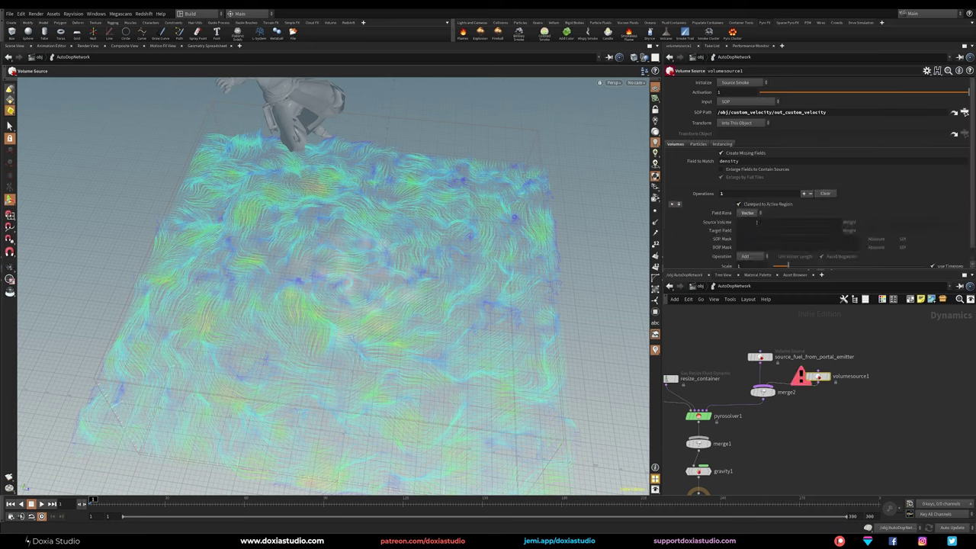
pyautogui.click(756, 229)
pyautogui.write('vel')
pyautogui.press('Return')
pyautogui.moveTo(817, 376); pyautogui.dragTo(819, 379)
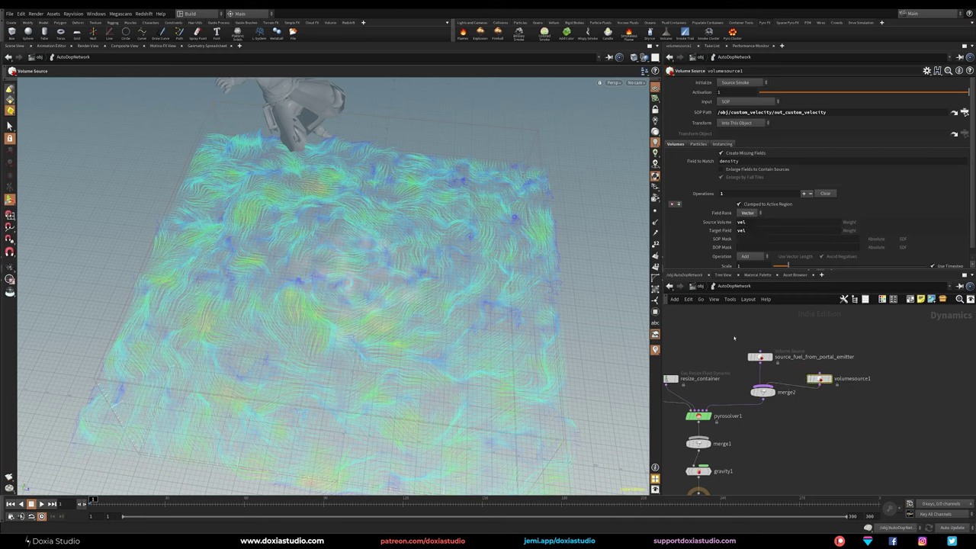
# - Set the Division Size of the pyro smoke object to 0.6
pyautogui.moveTo(746, 383); pyautogui.dragTo(822, 330, button='middle')
pyautogui.click(791, 378)
pyautogui.click(708, 347)
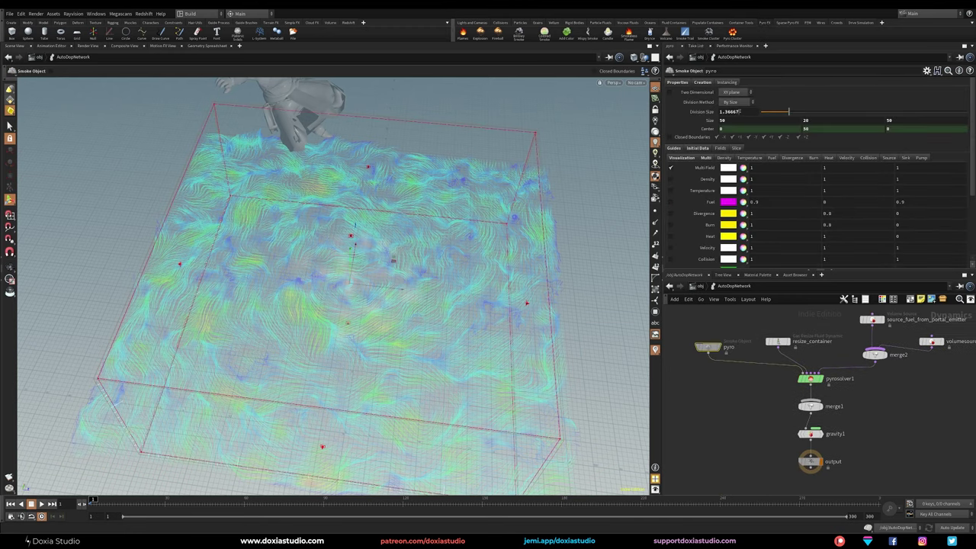
pyautogui.moveTo(739, 112); pyautogui.dragTo(711, 120)
pyautogui.write('0.6')
pyautogui.press('Return')
# - Delete the import_pyro_visualization node inside pyro_import and display import_pyrofields instead
pyautogui.press('u')
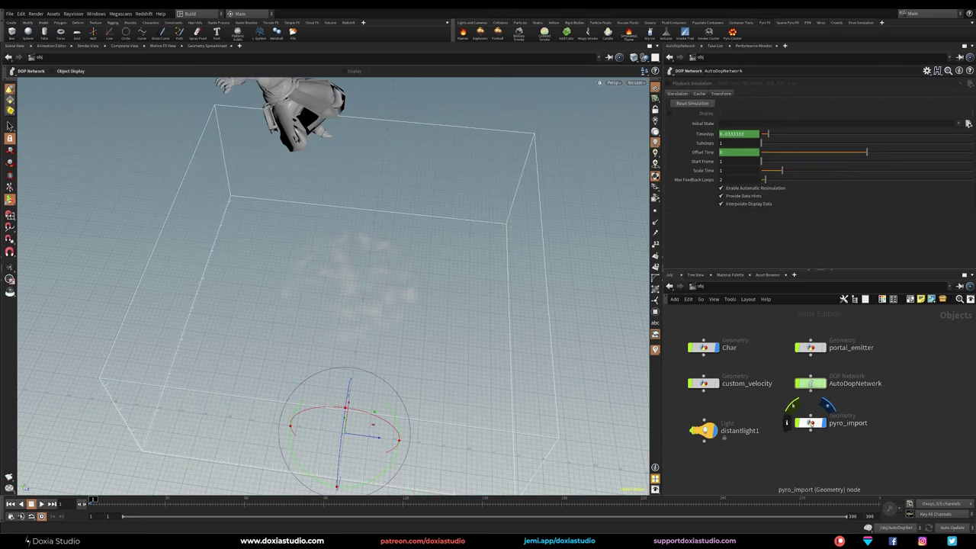
pyautogui.doubleClick(810, 422)
pyautogui.moveTo(828, 393); pyautogui.dragTo(725, 396, button='middle')
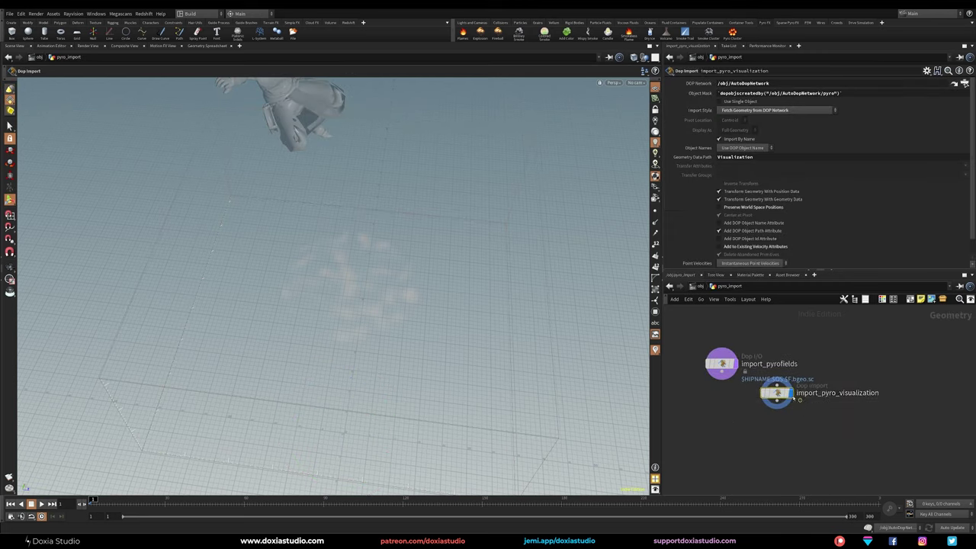
pyautogui.press('Delete')
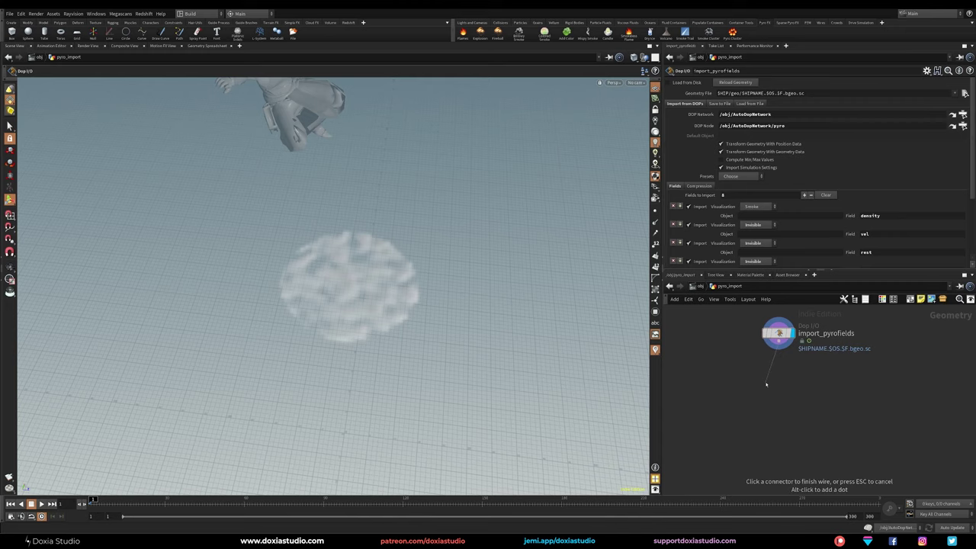
# - Add a Volume Visualization node after import_pyrofields and make it the displayed node
pyautogui.press('Tab')
pyautogui.write('visul')
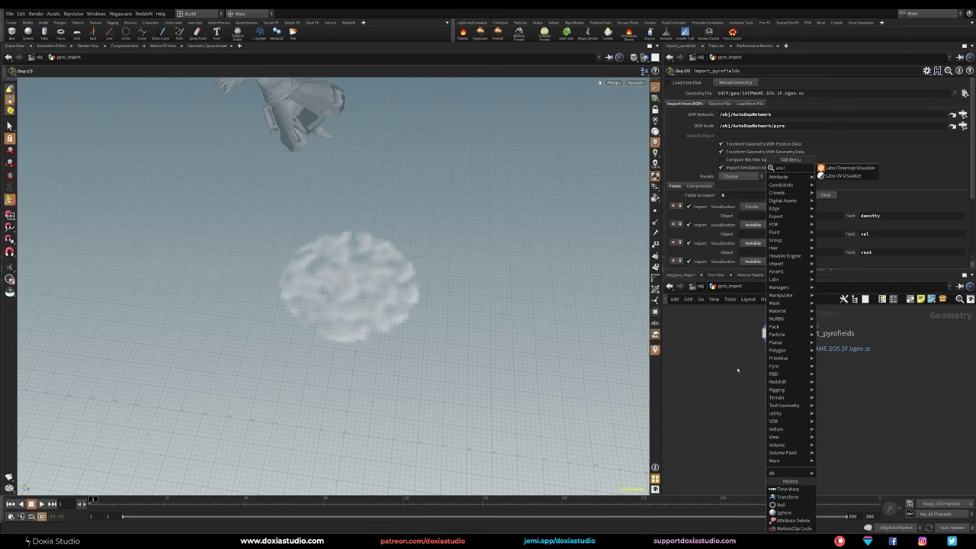
pyautogui.press('BackSpace')
pyautogui.click(845, 215)
pyautogui.click(765, 383)
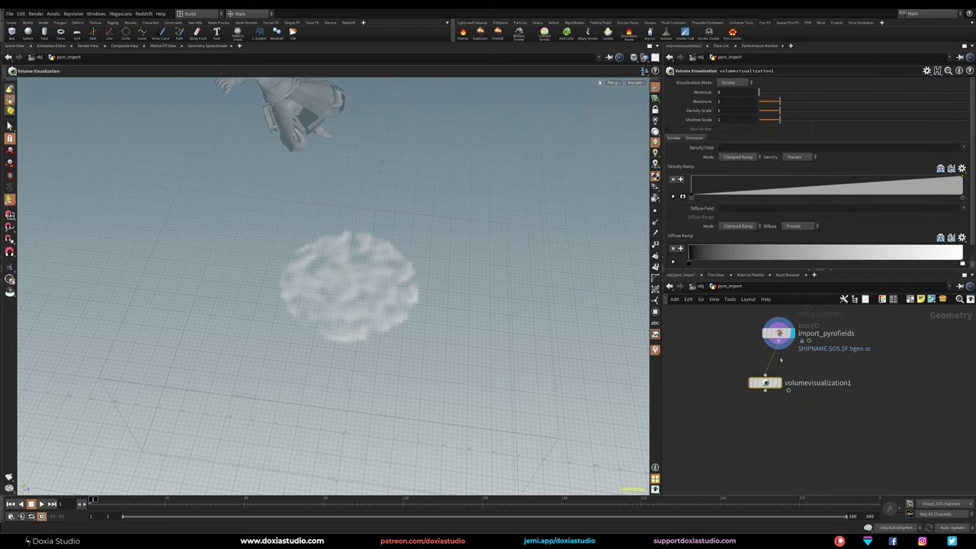
pyautogui.click(777, 383)
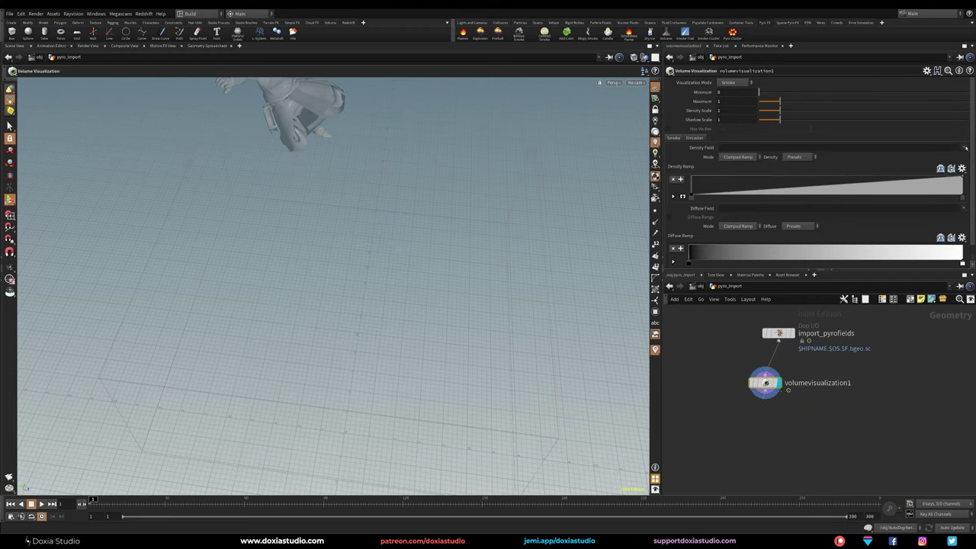
# - Set the Density Field of volumevisualization1 to temperature and apply the Black Body preset to its Diffuse Ramp
pyautogui.click(964, 148)
pyautogui.click(949, 156)
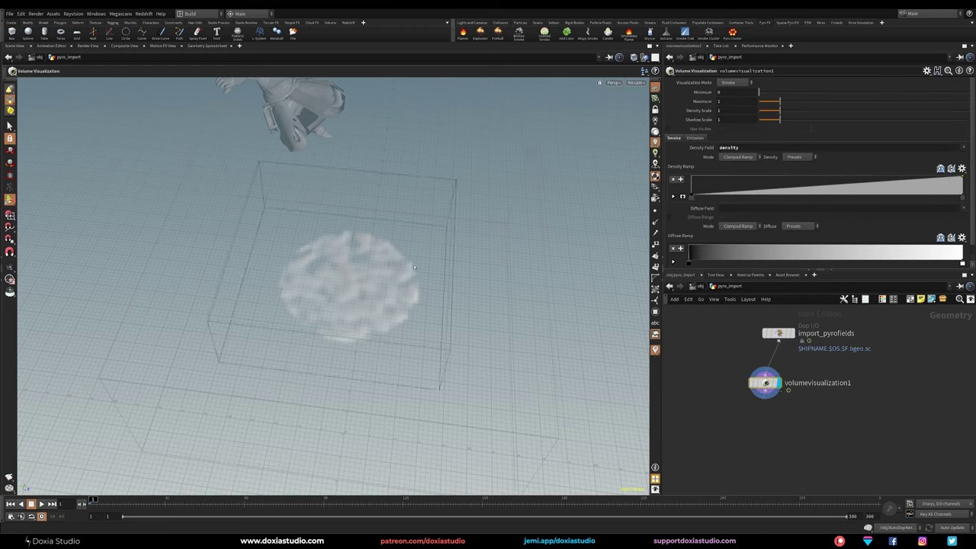
pyautogui.scroll(-1, 952, 210)
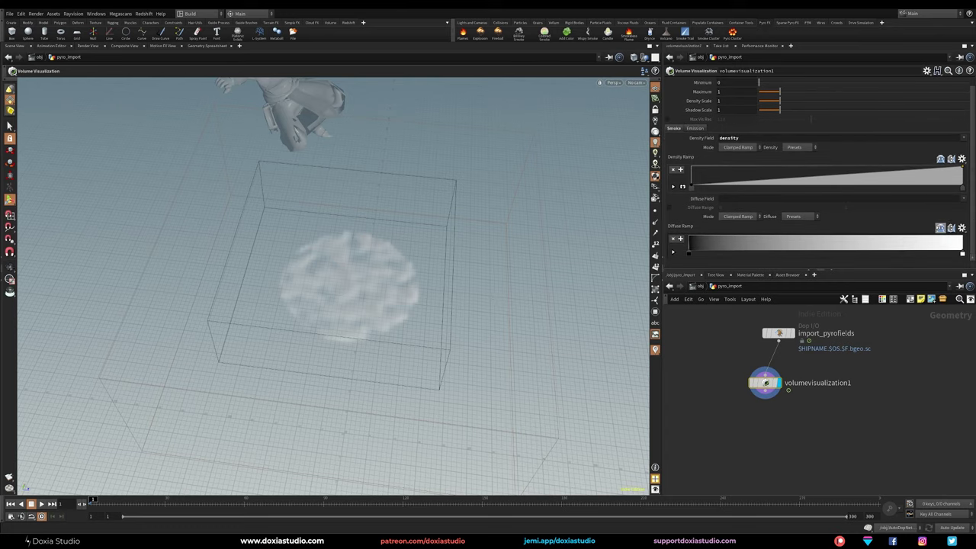
pyautogui.click(962, 139)
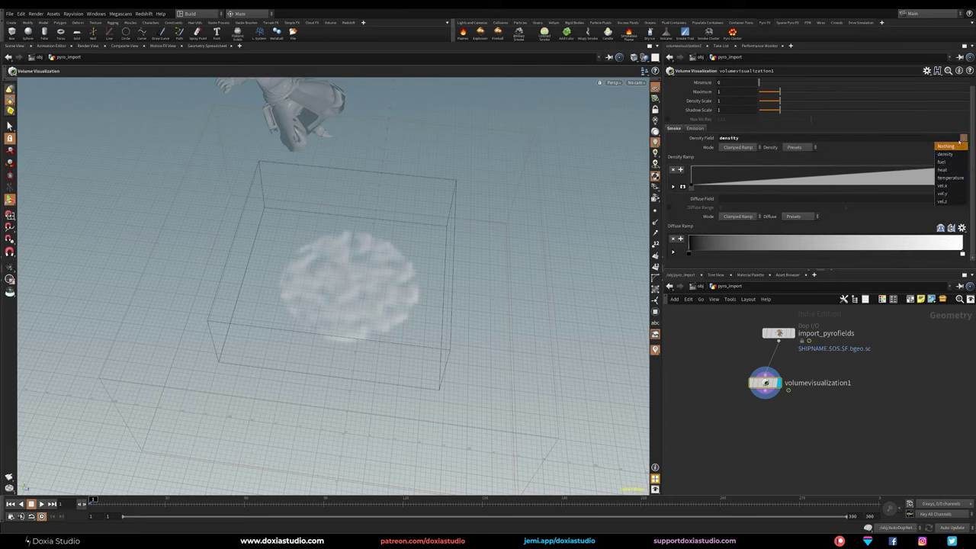
pyautogui.click(952, 177)
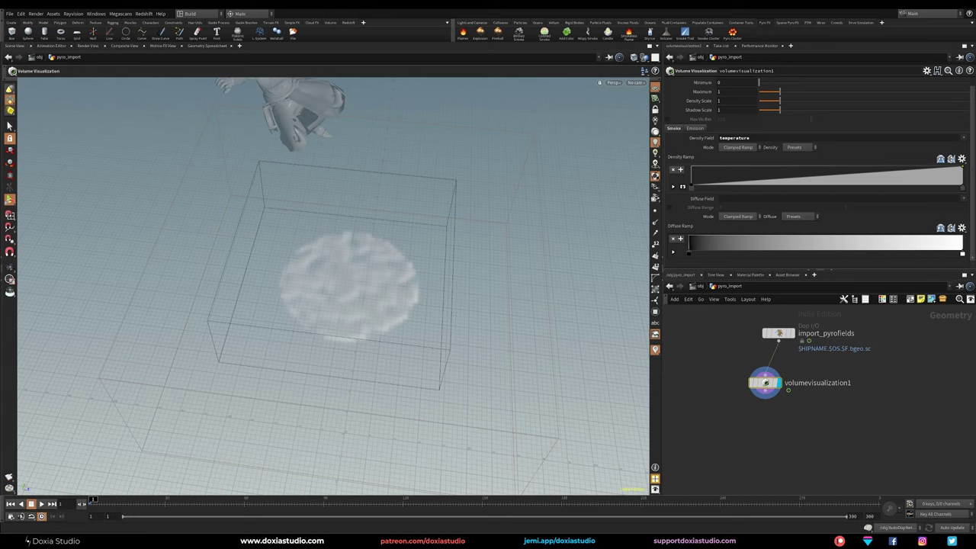
pyautogui.click(961, 227)
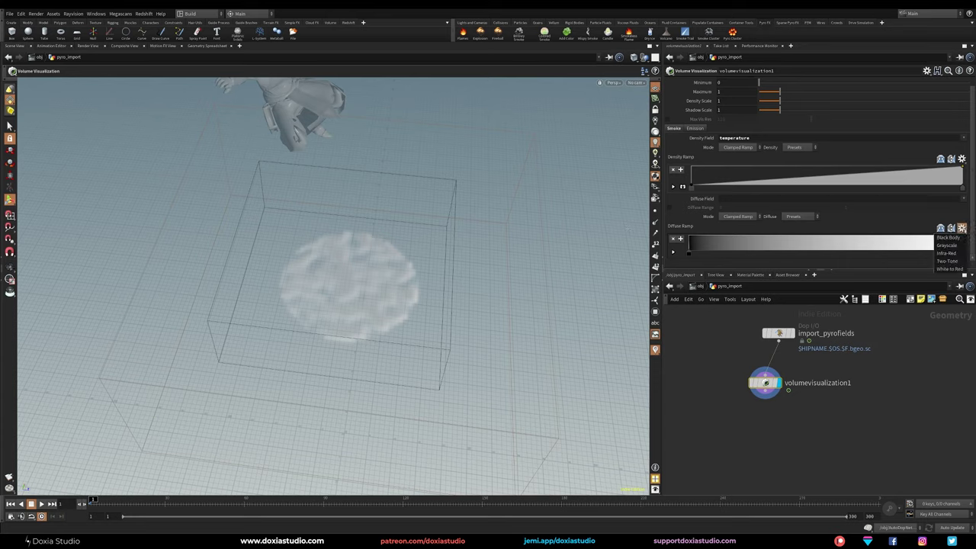
pyautogui.click(958, 240)
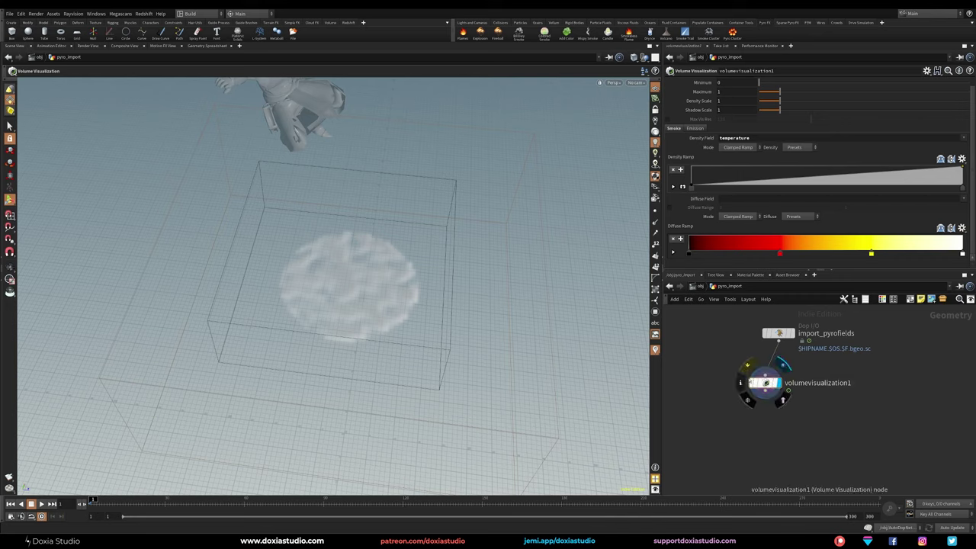
# - Return to the object level and open the cache settings of AutoDopNetwork to check its cache memory
pyautogui.press('u')
pyautogui.click(808, 382)
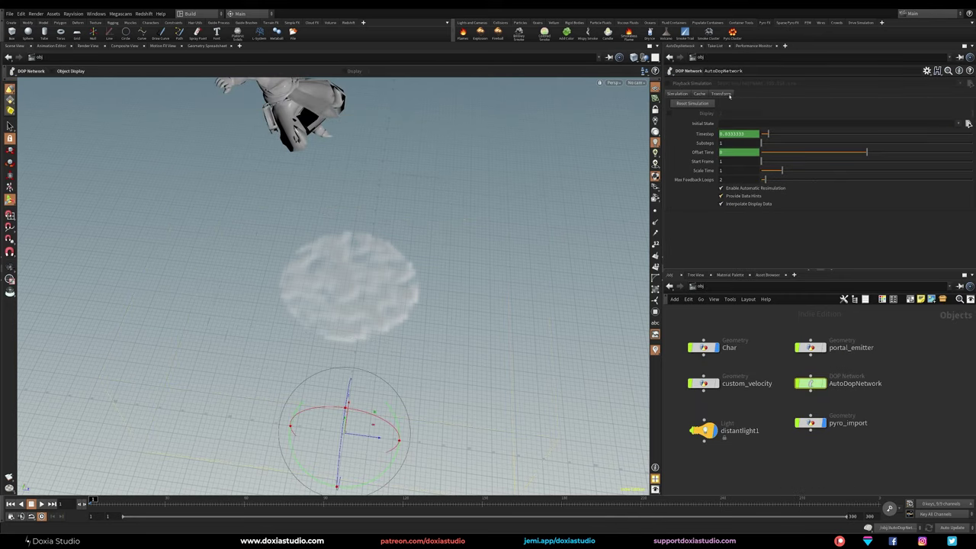
pyautogui.click(698, 93)
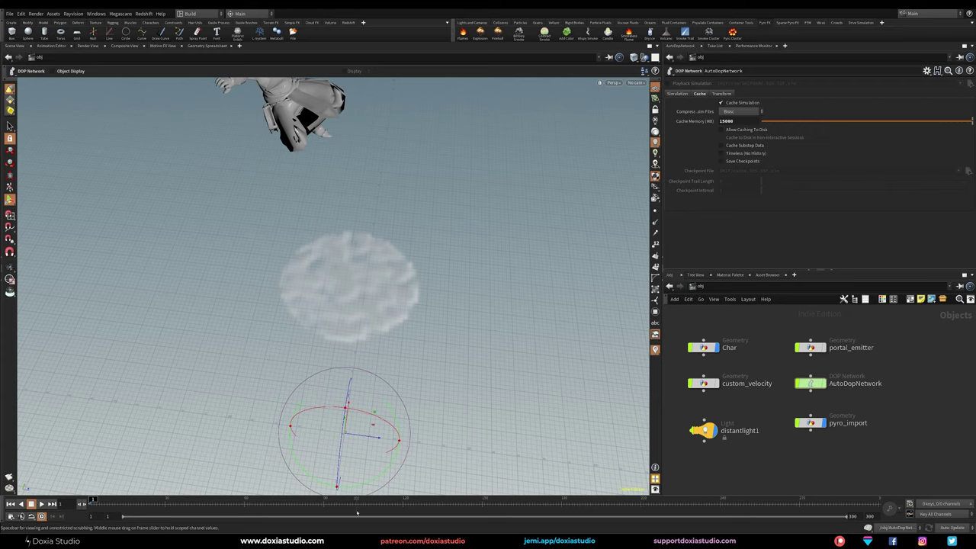
# - Play the smoke simulation and scrub the cached frames to frame 53 to review the smoke's motion
pyautogui.keyDown('alt'); pyautogui.moveTo(385, 426); pyautogui.dragTo(358, 393); pyautogui.keyUp('alt')
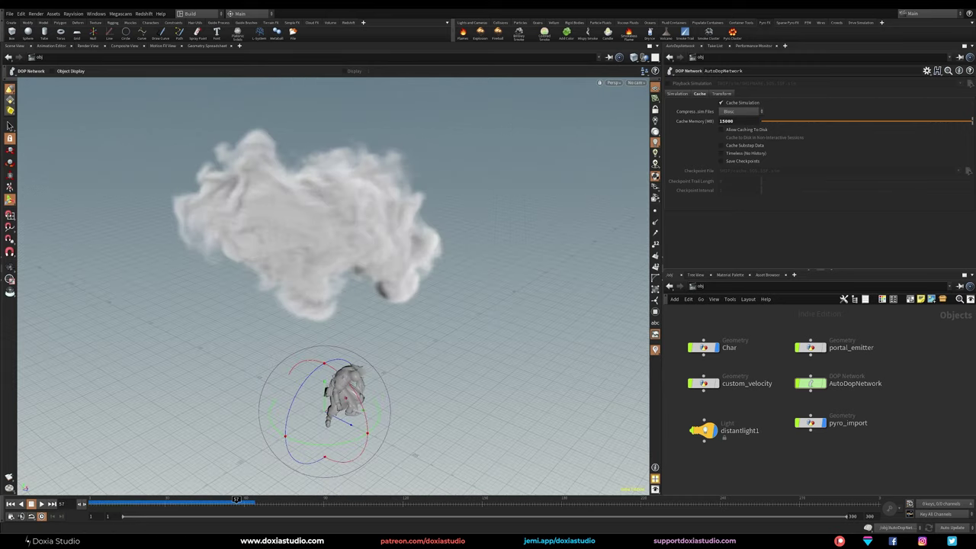
pyautogui.keyDown('alt'); pyautogui.moveTo(189, 347); pyautogui.dragTo(136, 458); pyautogui.keyUp('alt')
pyautogui.moveTo(118, 501); pyautogui.dragTo(226, 494)
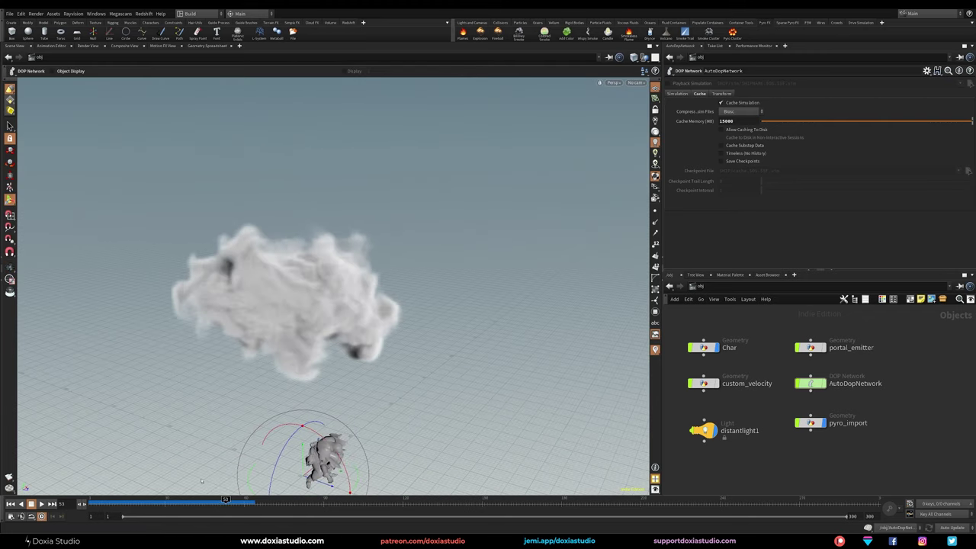
# - Examine the smoke simulation from several angles between frames 53 and 60
pyautogui.keyDown('alt'); pyautogui.moveTo(248, 347); pyautogui.dragTo(284, 429); pyautogui.keyUp('alt')
pyautogui.moveTo(225, 499)
pyautogui.mouseDown()
pyautogui.moveTo(115, 499)
pyautogui.moveTo(237, 501)
pyautogui.mouseUp()
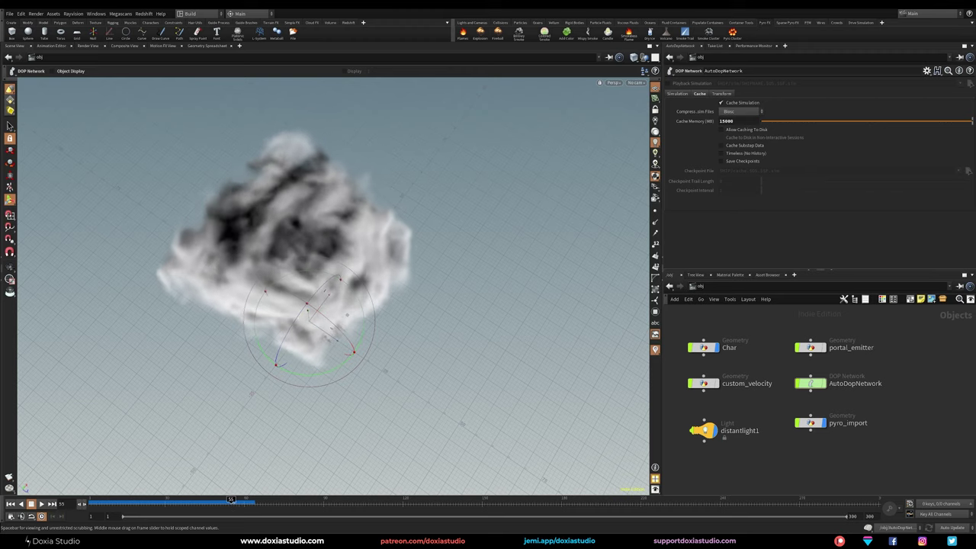
pyautogui.keyDown('alt'); pyautogui.moveTo(331, 351); pyautogui.dragTo(287, 315); pyautogui.keyUp('alt')
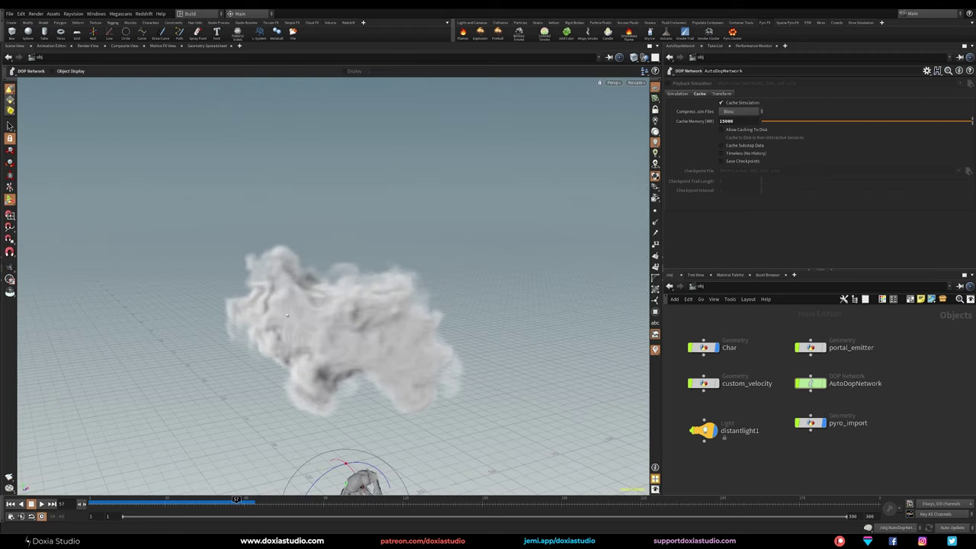
pyautogui.keyDown('alt'); pyautogui.moveTo(354, 353); pyautogui.dragTo(248, 305); pyautogui.keyUp('alt')
pyautogui.moveTo(186, 509); pyautogui.dragTo(244, 499)
pyautogui.keyDown('alt'); pyautogui.moveTo(316, 366); pyautogui.dragTo(302, 443); pyautogui.keyUp('alt')
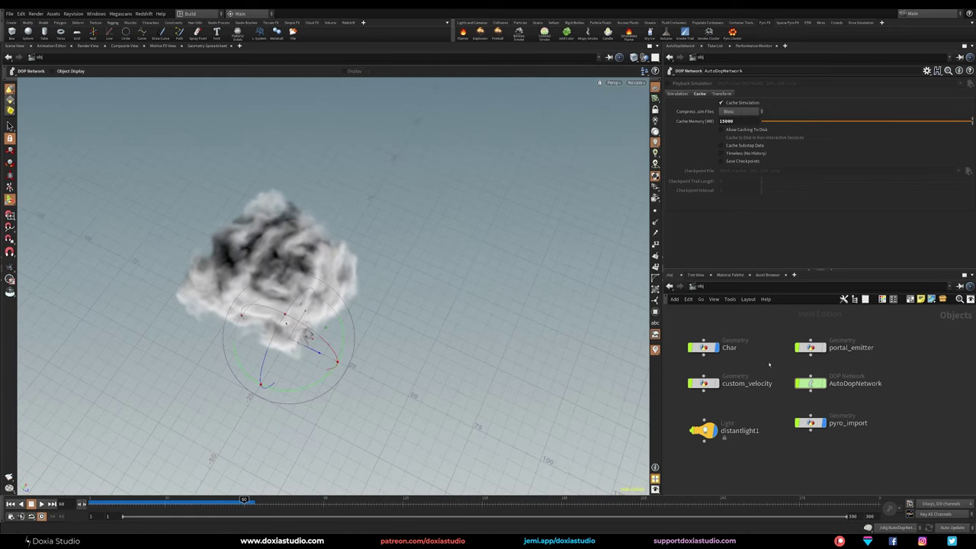
# - Hide the pyro_import object and open the Char geometry network
pyautogui.moveTo(710, 348)
pyautogui.moveTo(822, 421); pyautogui.dragTo(823, 423)
pyautogui.click(823, 423)
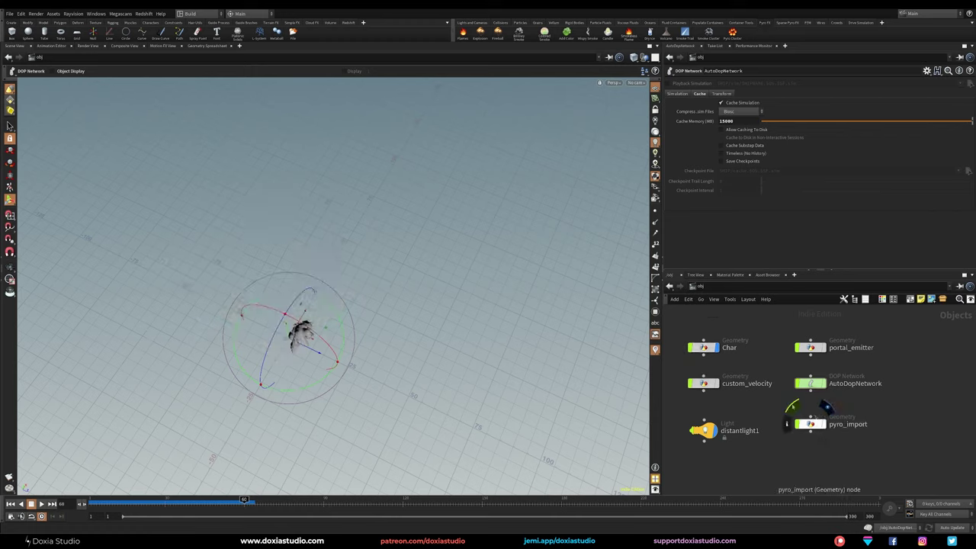
pyautogui.doubleClick(706, 349)
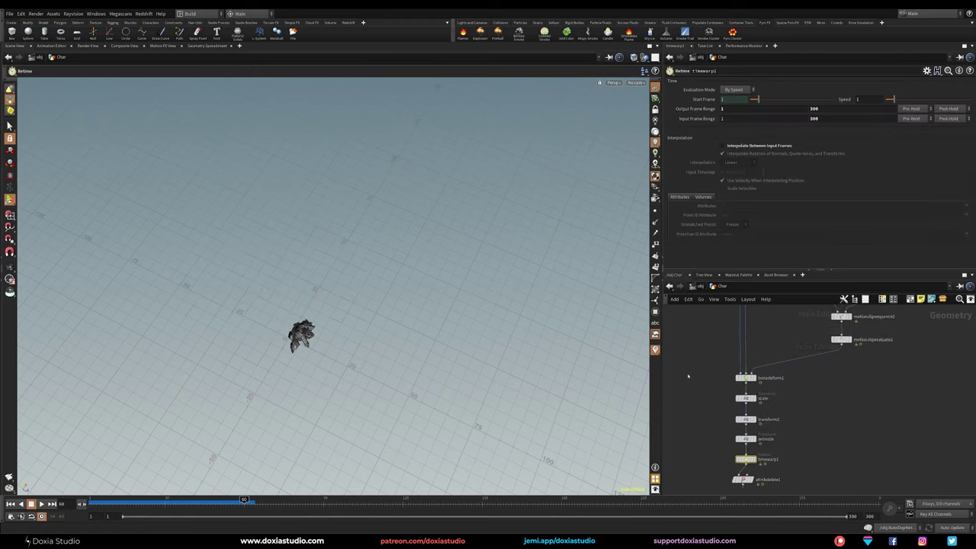
# - Keyframe the timewarp1 Retime node's Speed at 0 on frame 20
pyautogui.moveTo(244, 501); pyautogui.dragTo(199, 516)
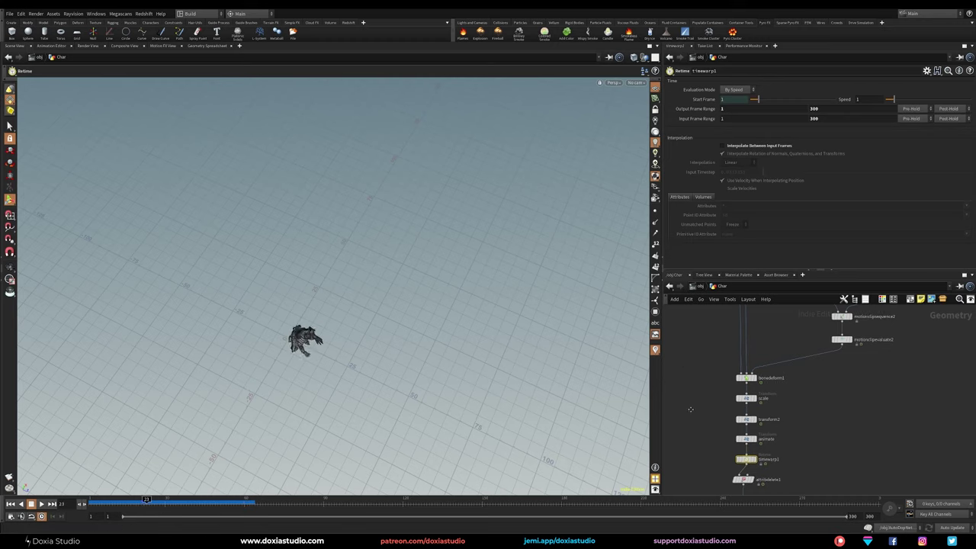
pyautogui.moveTo(691, 409); pyautogui.dragTo(695, 349, button='middle')
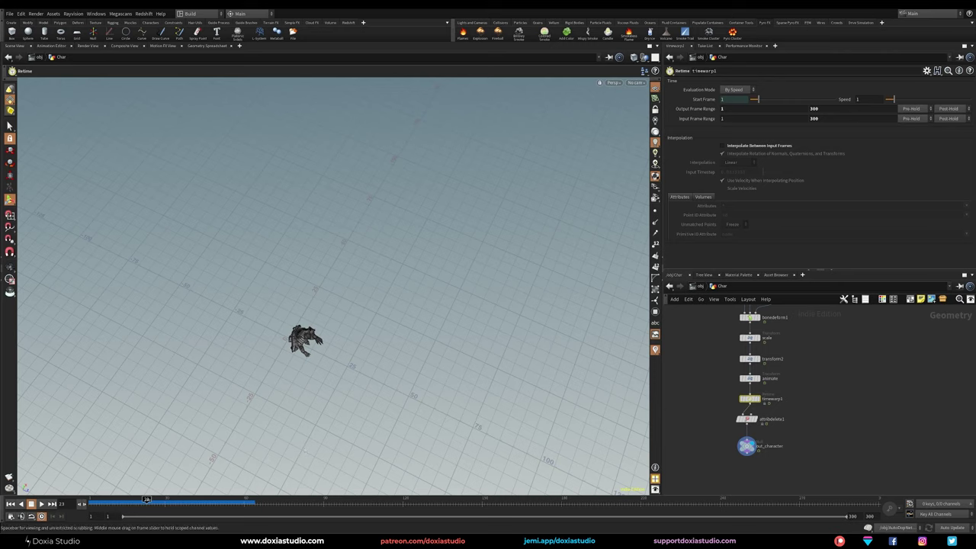
pyautogui.moveTo(145, 500); pyautogui.dragTo(138, 499)
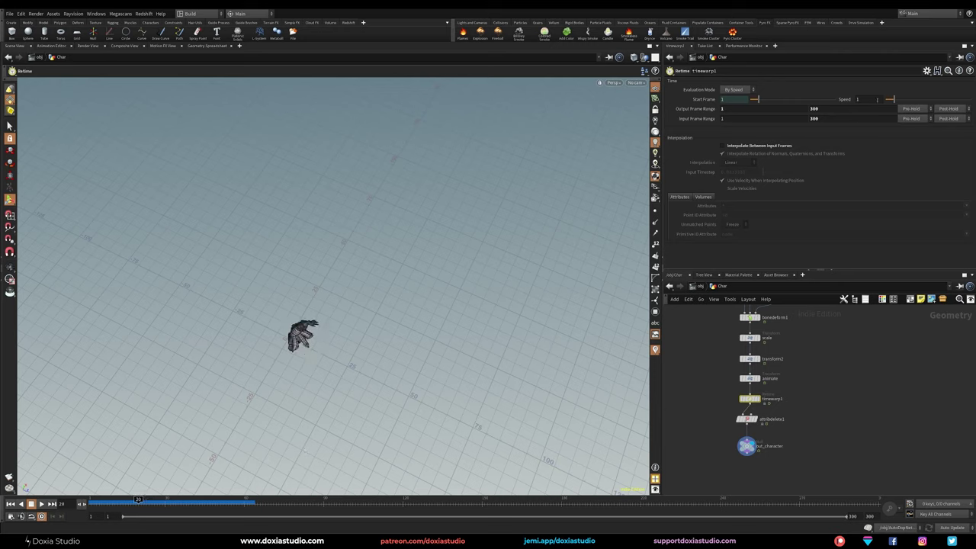
pyautogui.moveTo(889, 99); pyautogui.dragTo(830, 116)
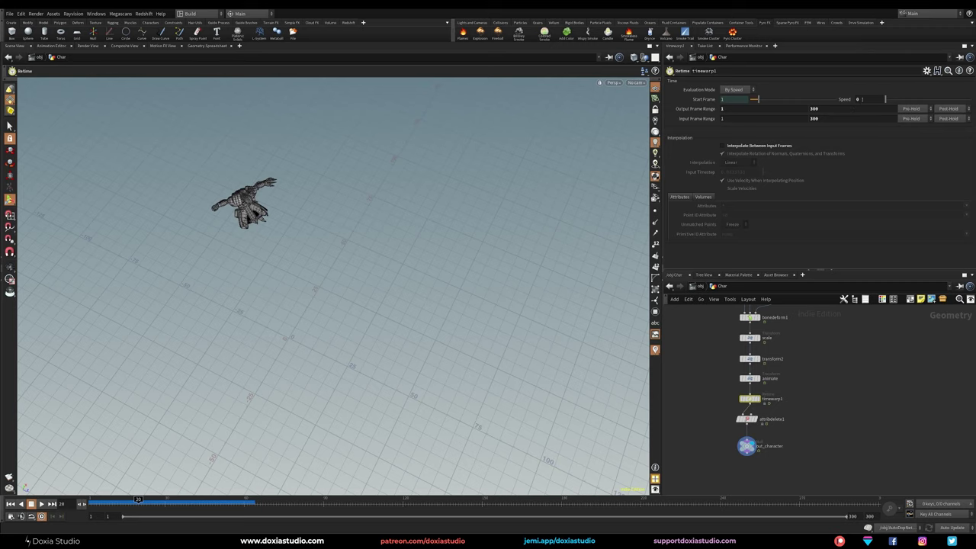
pyautogui.keyDown('alt'); pyautogui.click(845, 100); pyautogui.keyUp('alt')
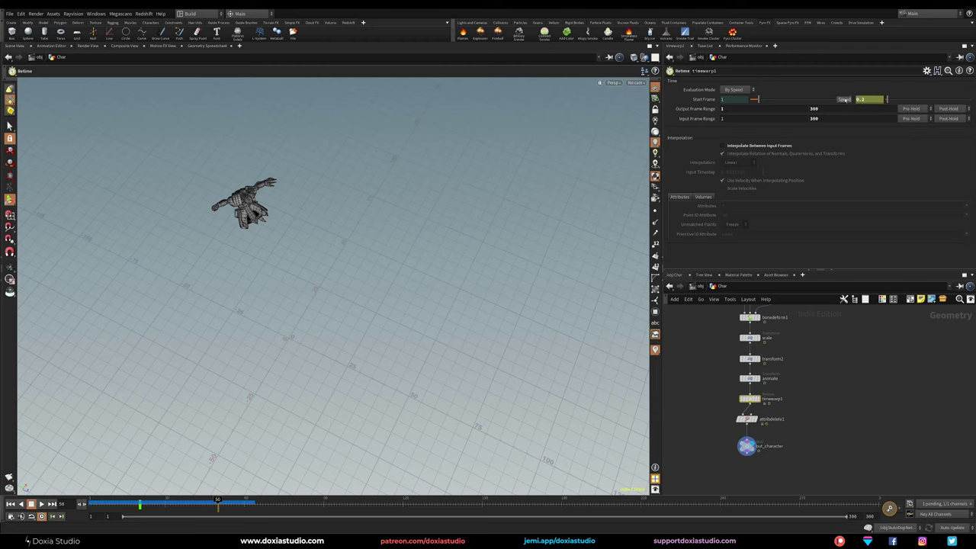
# - Keyframe the Retime node's Speed at 0.2 on frames 50 and 90
pyautogui.keyDown('alt'); pyautogui.click(845, 100); pyautogui.keyUp('alt')
pyautogui.keyDown('alt'); pyautogui.moveTo(389, 263); pyautogui.dragTo(353, 198); pyautogui.keyUp('alt')
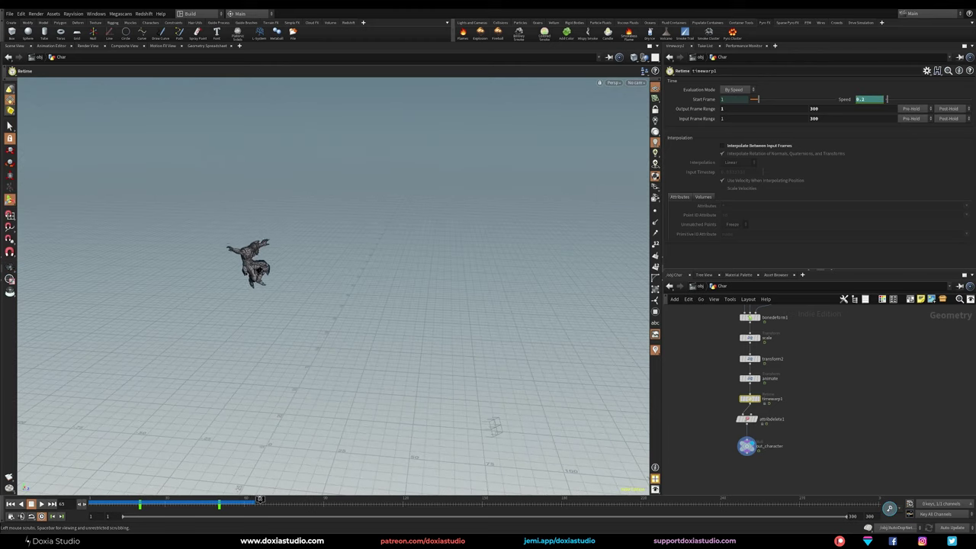
pyautogui.click(874, 348)
pyautogui.moveTo(278, 499); pyautogui.dragTo(324, 501)
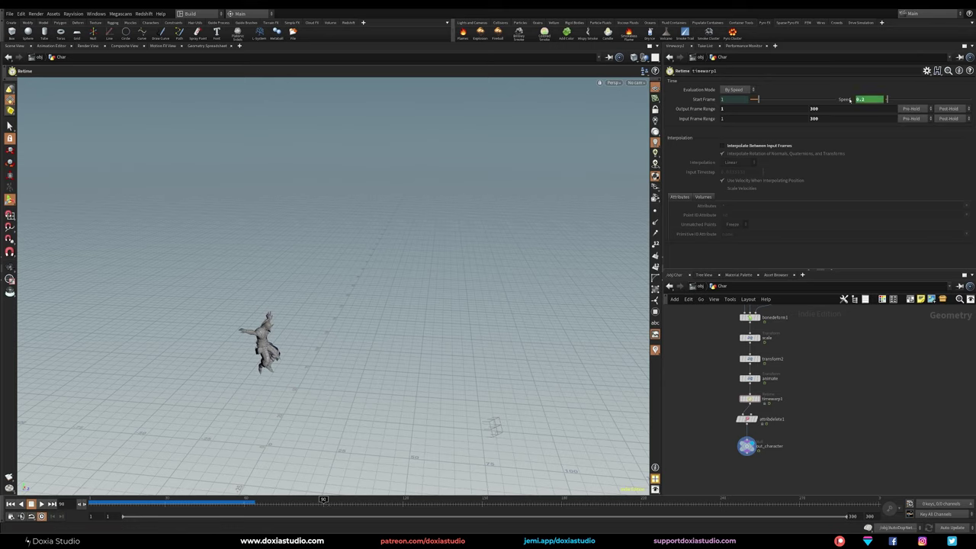
# - Keyframe the Retime node's Speed at 1 on frame 120
pyautogui.click(402, 505)
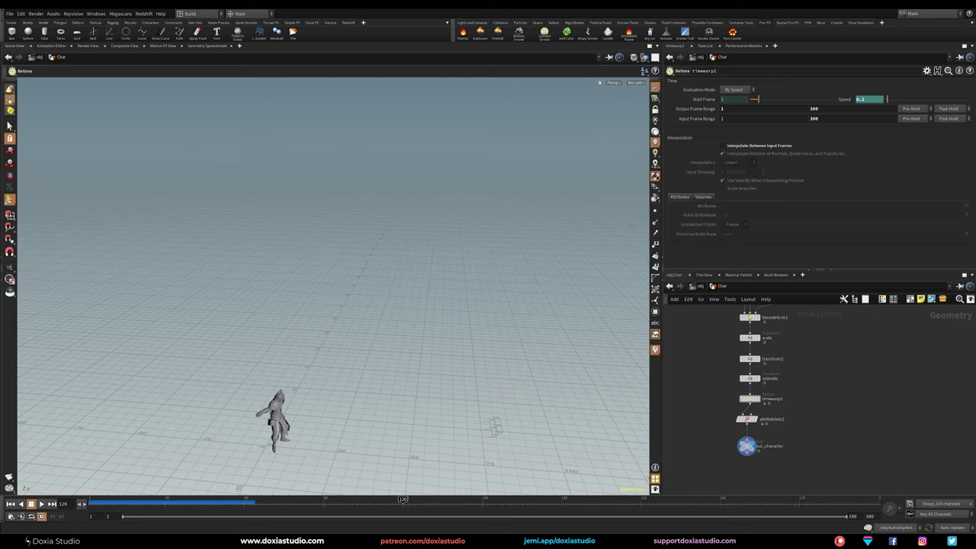
pyautogui.keyDown('alt'); pyautogui.click(844, 103); pyautogui.keyUp('alt')
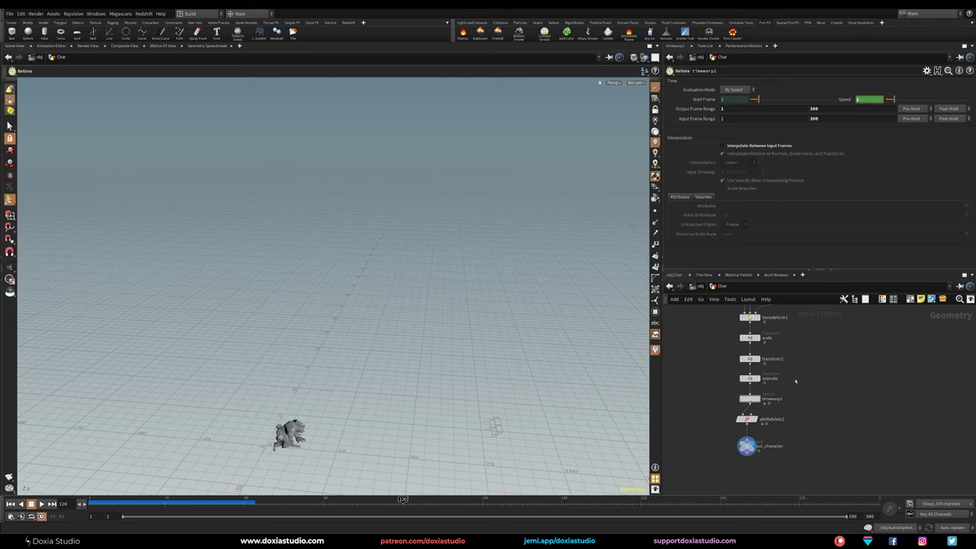
pyautogui.click(752, 398)
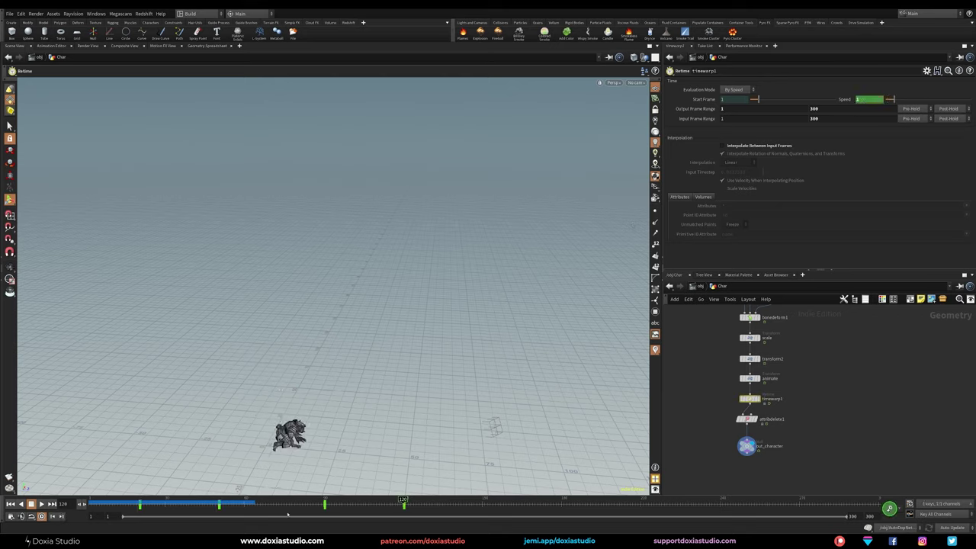
# - Show the portal_emitter object and play back the retimed character animation against its disc
pyautogui.moveTo(174, 504); pyautogui.dragTo(91, 503)
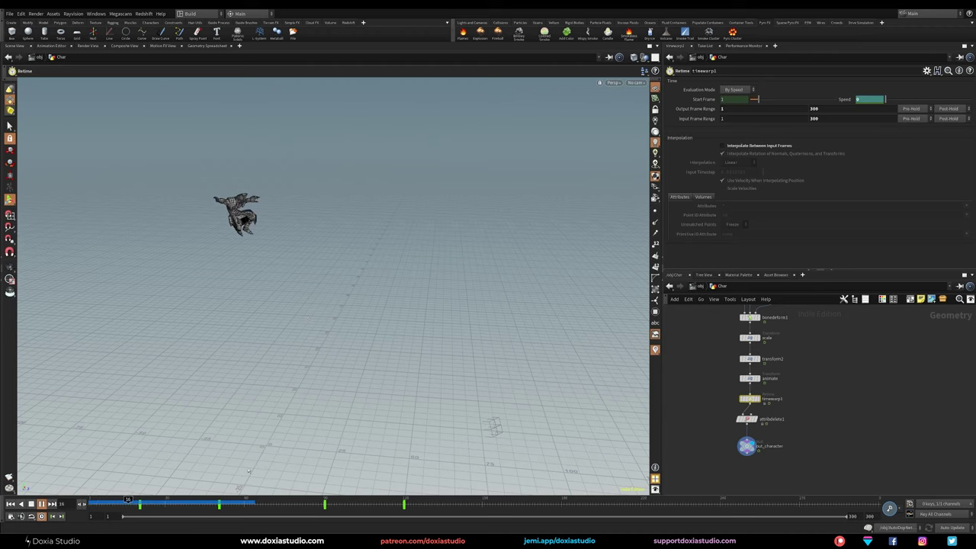
pyautogui.press('u')
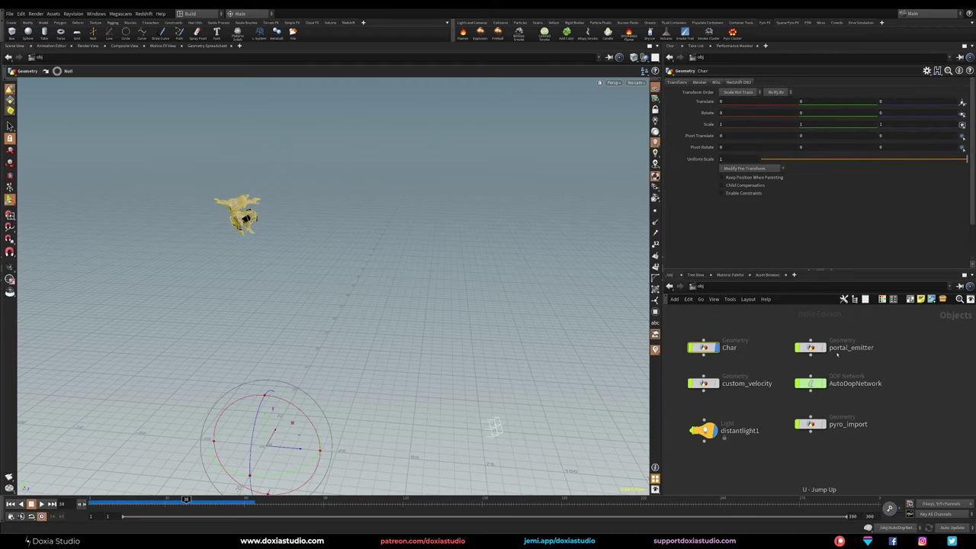
pyautogui.doubleClick(703, 348)
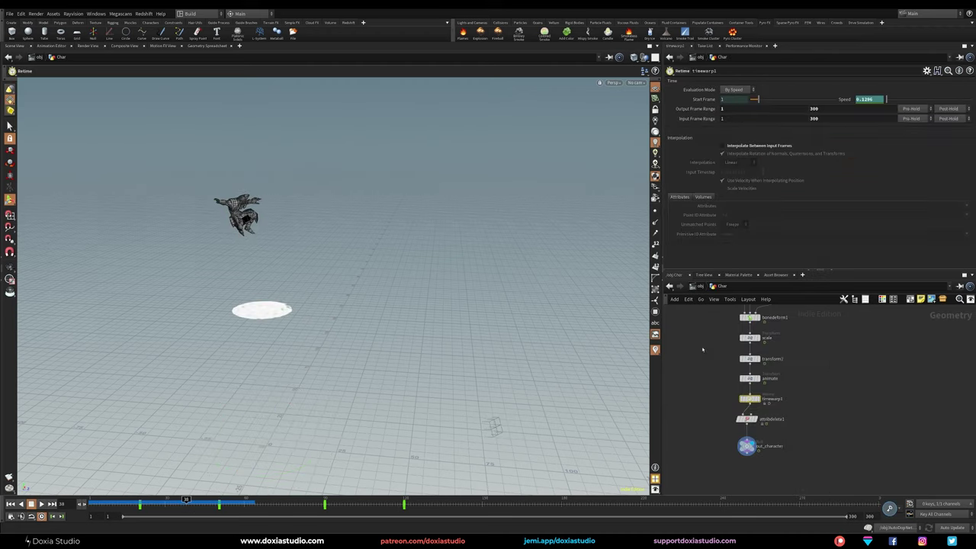
pyautogui.scroll(3, 278, 389)
pyautogui.keyDown('alt'); pyautogui.moveTo(278, 389); pyautogui.dragTo(282, 347); pyautogui.keyUp('alt')
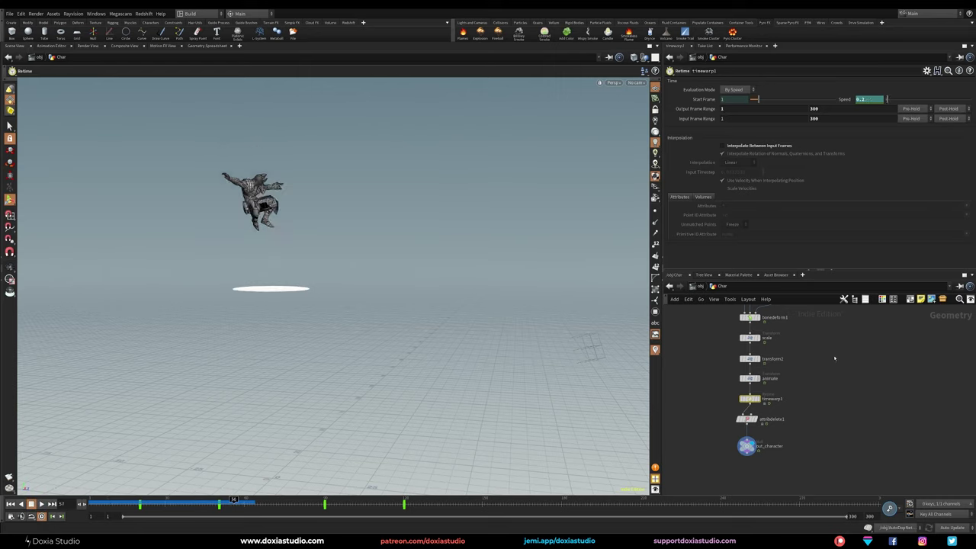
# - Review the timing of the character's fall through the portal disc along the timeline, ending at frame 1
pyautogui.press('u')
pyautogui.doubleClick(817, 349)
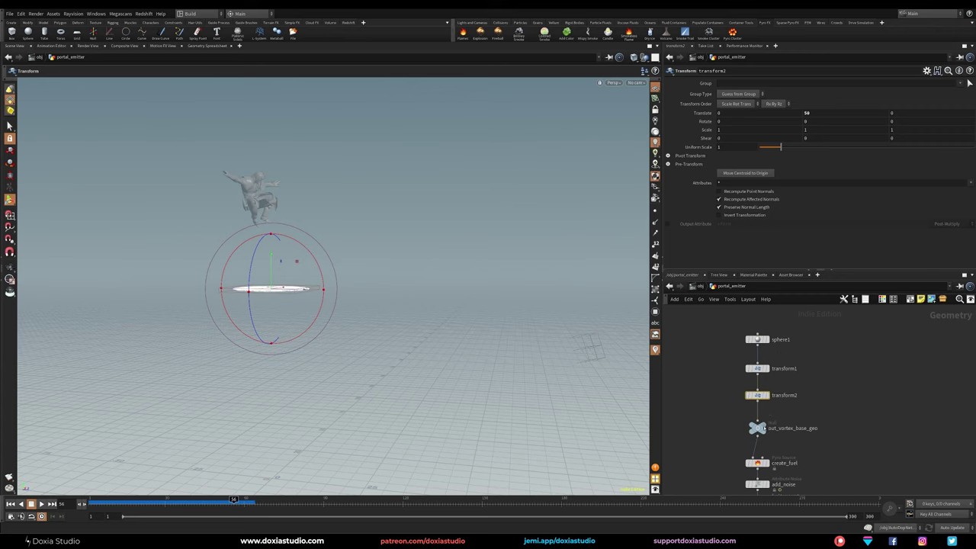
pyautogui.press('u')
pyautogui.press('Escape')
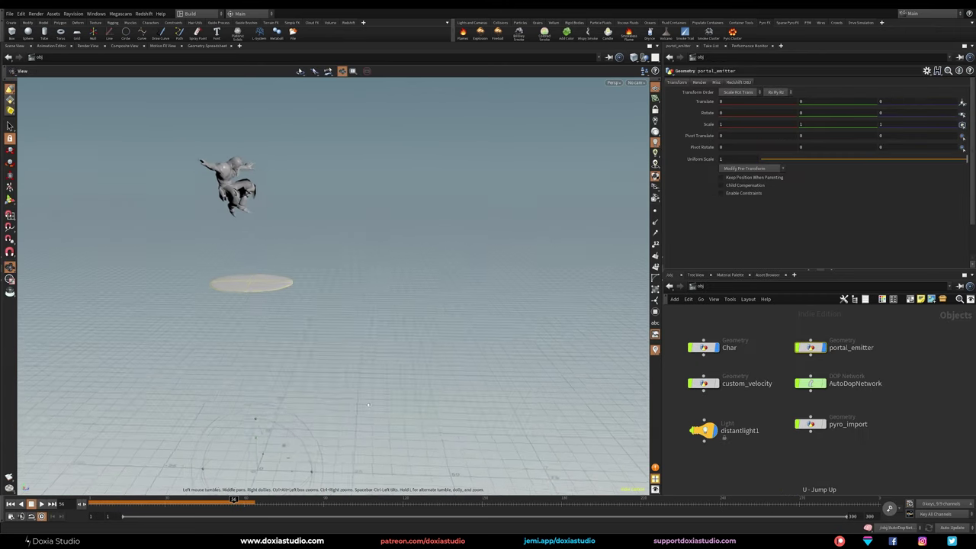
pyautogui.moveTo(133, 503); pyautogui.dragTo(108, 500)
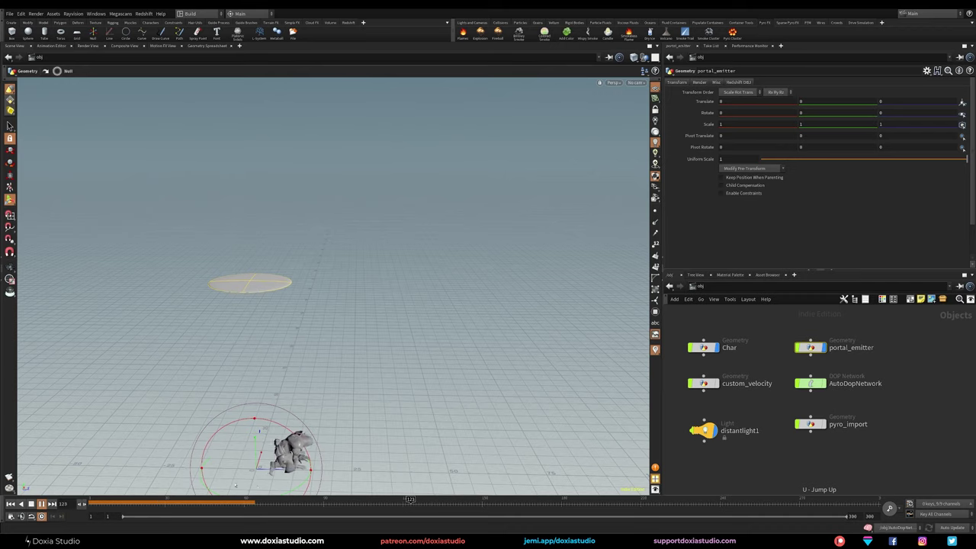
pyautogui.click(287, 502)
pyautogui.moveTo(684, 366); pyautogui.dragTo(737, 323)
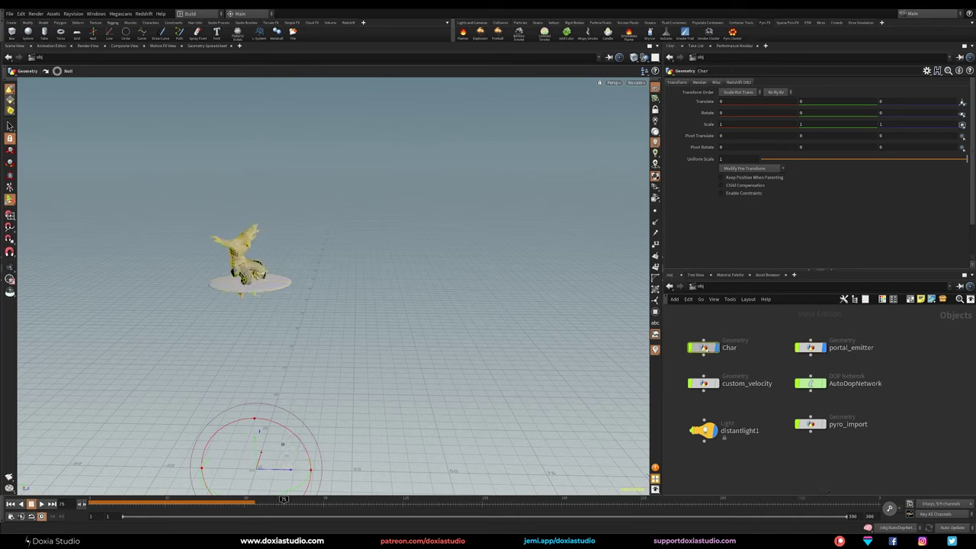
pyautogui.press('i')
pyautogui.moveTo(263, 500)
pyautogui.mouseDown()
pyautogui.moveTo(242, 501)
pyautogui.moveTo(339, 500)
pyautogui.moveTo(59, 522)
pyautogui.mouseUp()
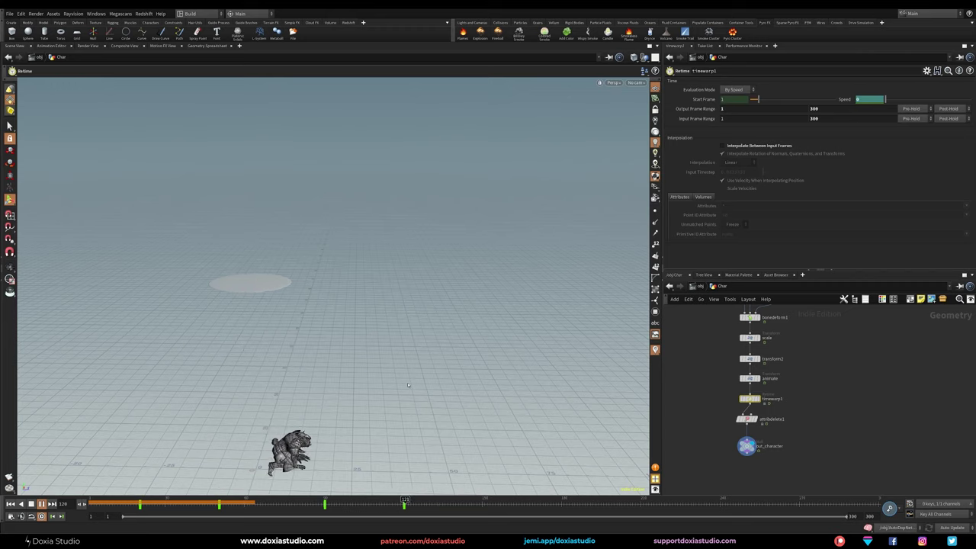
pyautogui.moveTo(169, 501); pyautogui.dragTo(10, 517)
pyautogui.click(849, 384)
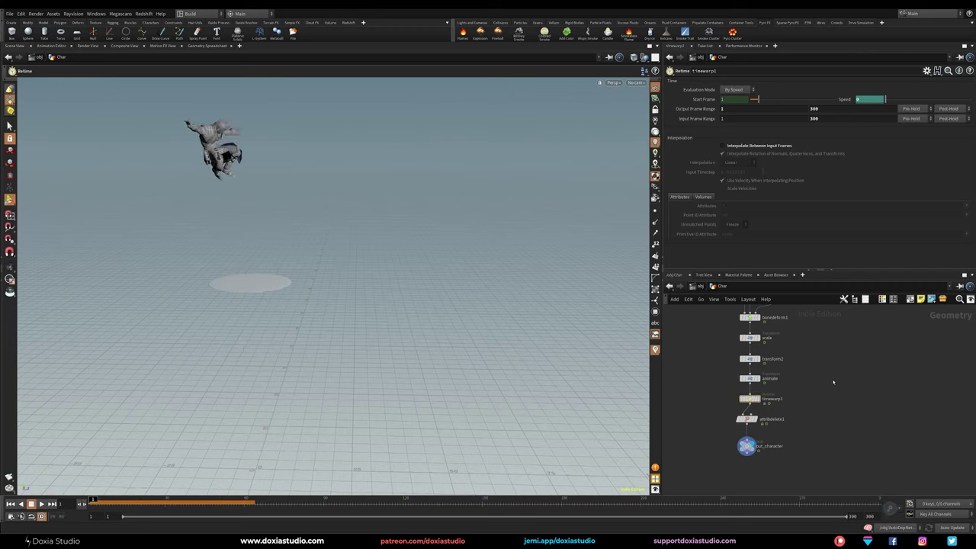
# - Turn the Char object into a collider for the simulation with the Deforming Object collision tool
pyautogui.press('u')
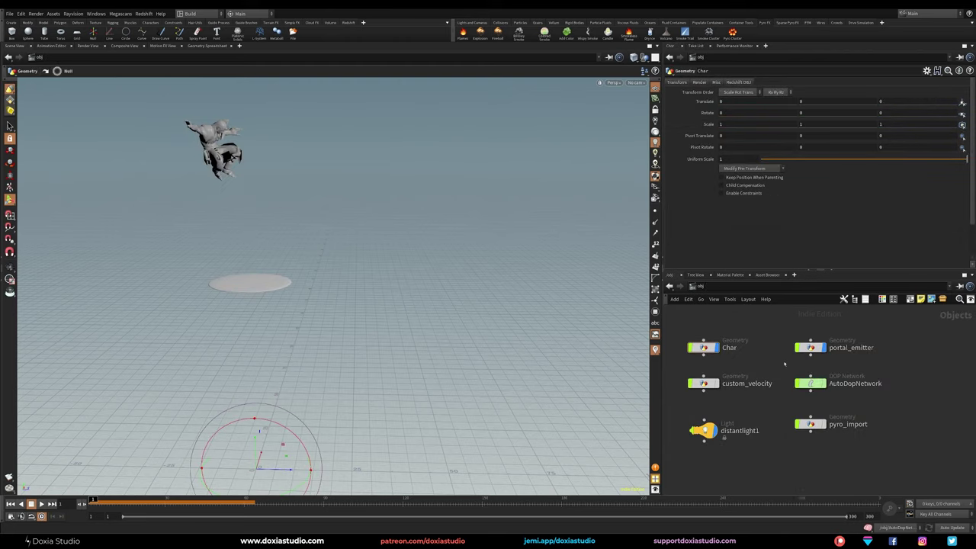
pyautogui.click(690, 347)
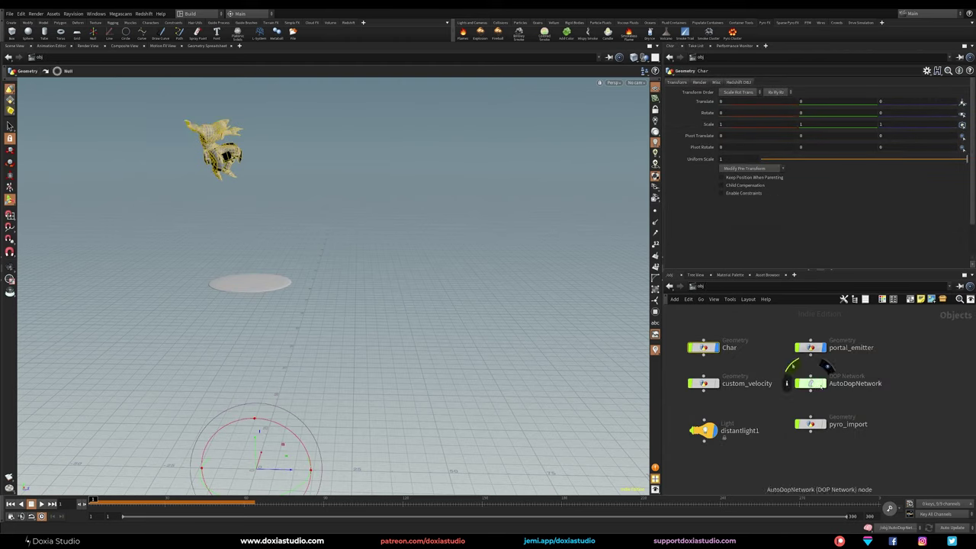
pyautogui.moveTo(740, 318); pyautogui.dragTo(699, 351)
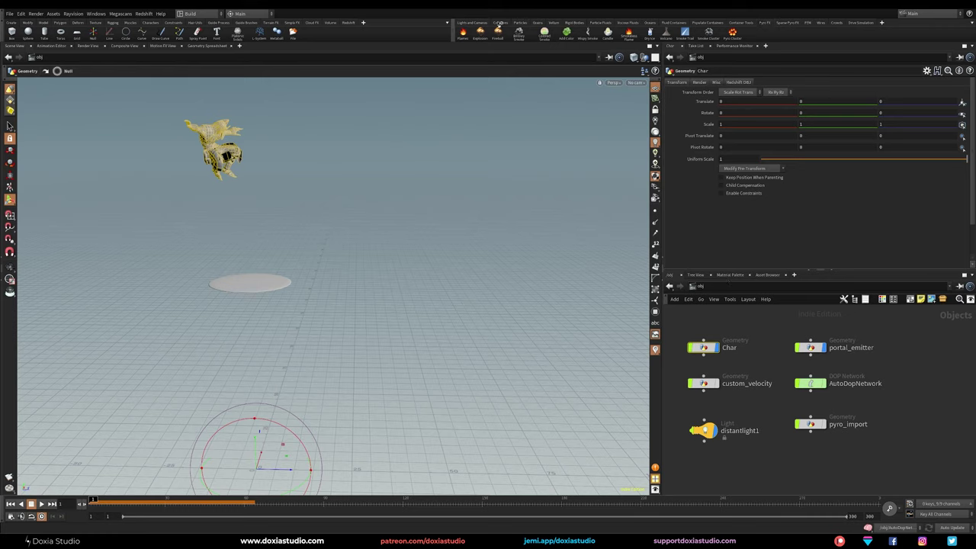
pyautogui.click(500, 22)
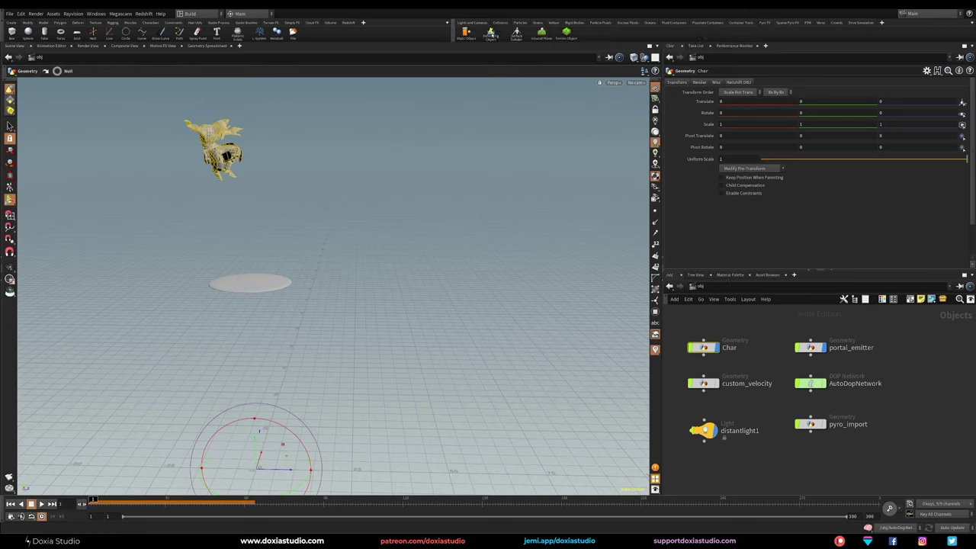
# - Inspect the collision source, file cache and VDB nodes inside the Char network
pyautogui.doubleClick(709, 349)
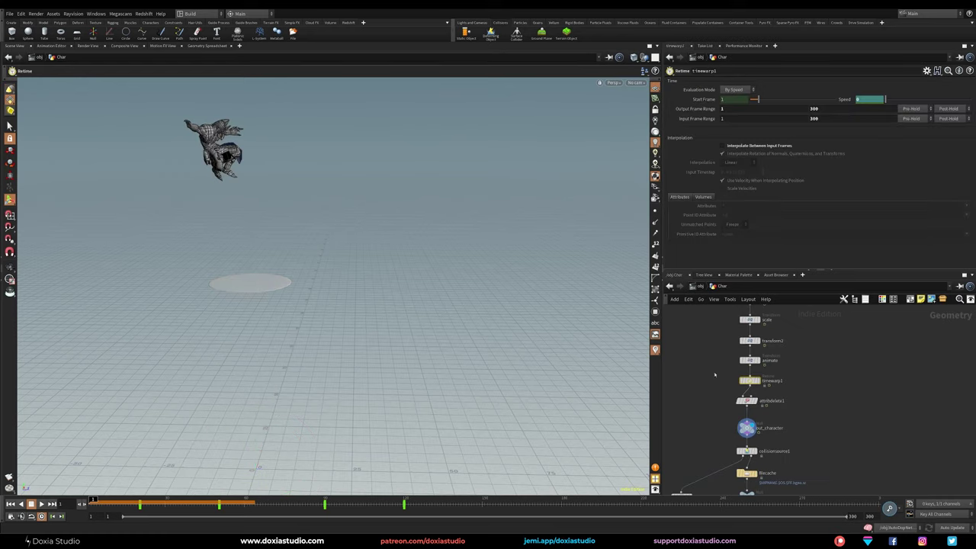
pyautogui.moveTo(818, 413); pyautogui.dragTo(806, 338, button='middle')
pyautogui.moveTo(807, 372); pyautogui.dragTo(677, 441)
pyautogui.moveTo(754, 421); pyautogui.dragTo(851, 414, button='middle')
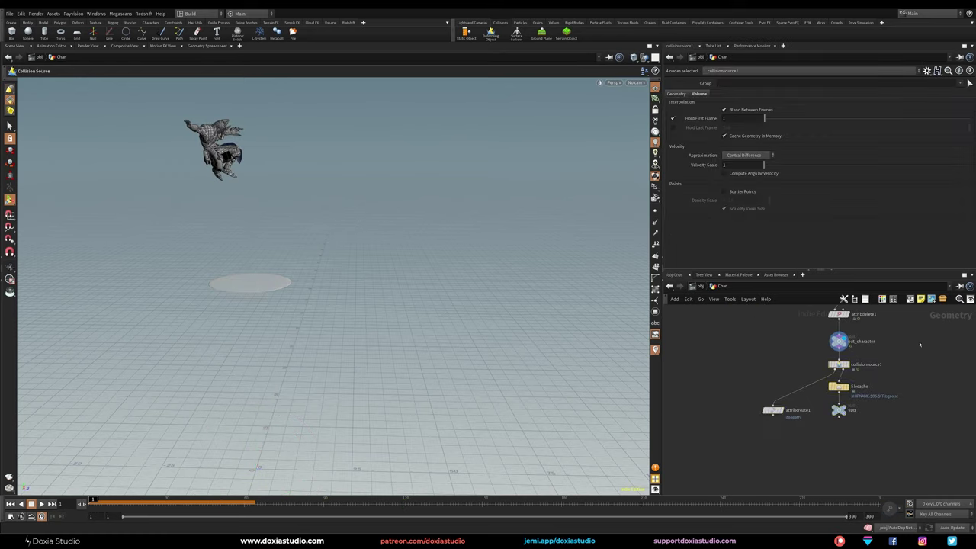
pyautogui.press('u')
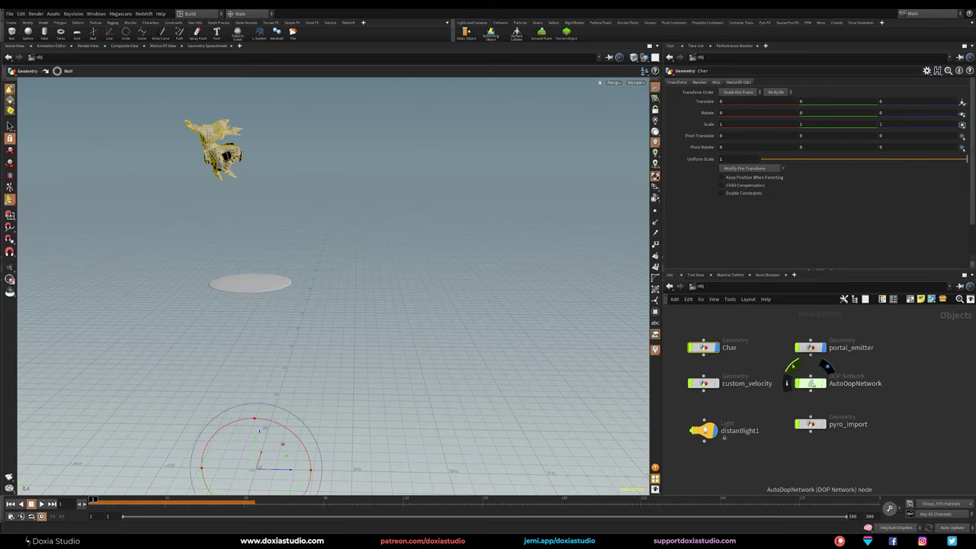
# - Tidy the node layout in AutoDopNetwork and select the Char static object
pyautogui.click(813, 384)
pyautogui.press('Return')
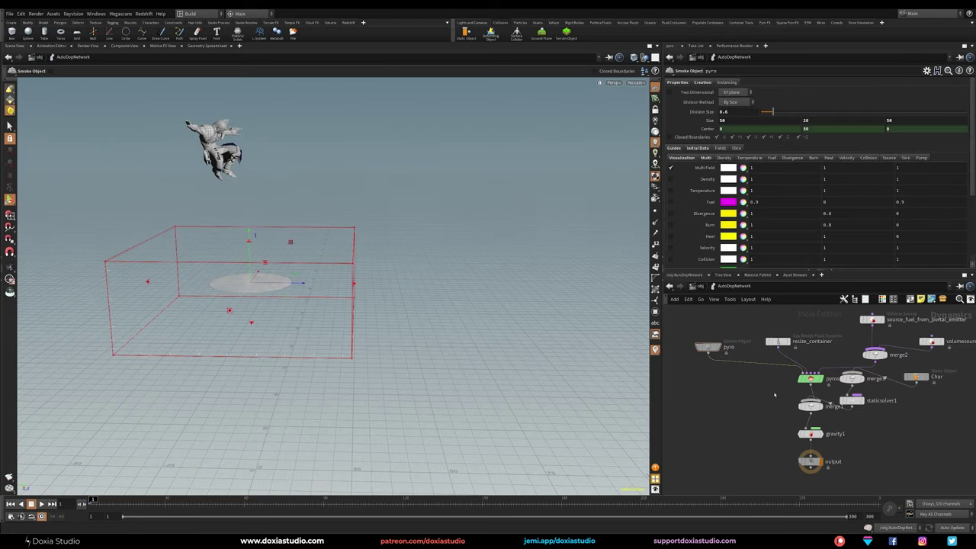
pyautogui.press('l')
pyautogui.scroll(-4, 779, 388)
pyautogui.moveTo(740, 333); pyautogui.dragTo(752, 379)
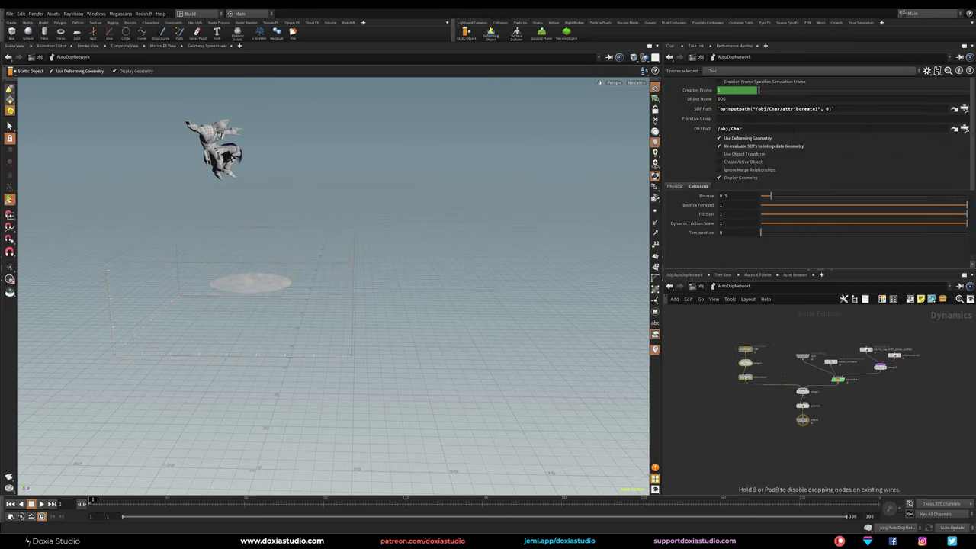
pyautogui.click(724, 341)
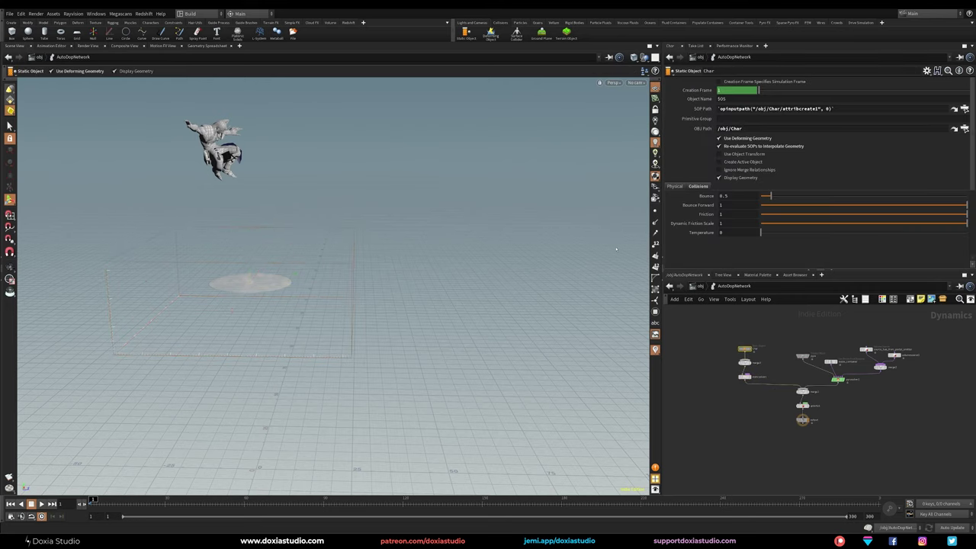
# - Turn off Display Geometry for the Char static object and enable its volume Collision Guide
pyautogui.click(738, 177)
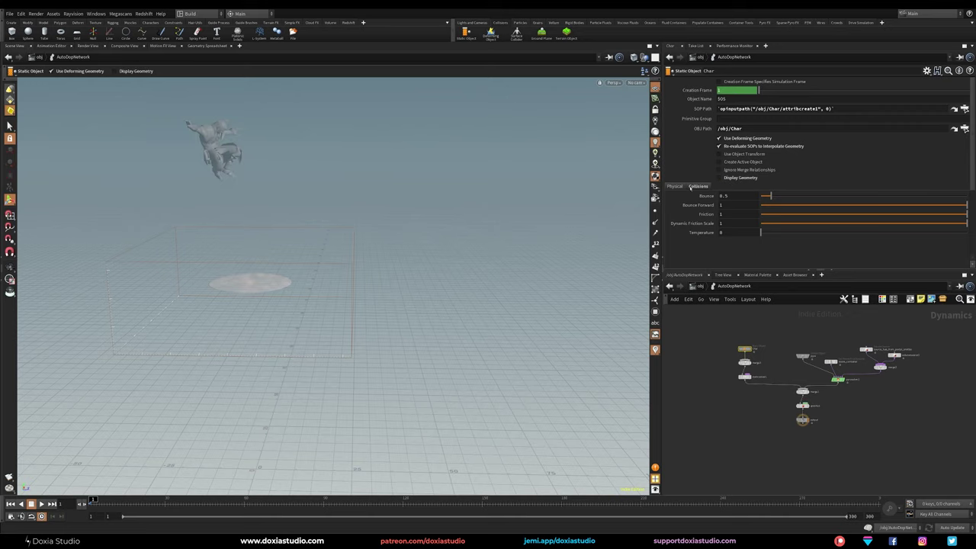
pyautogui.click(705, 186)
pyautogui.click(672, 225)
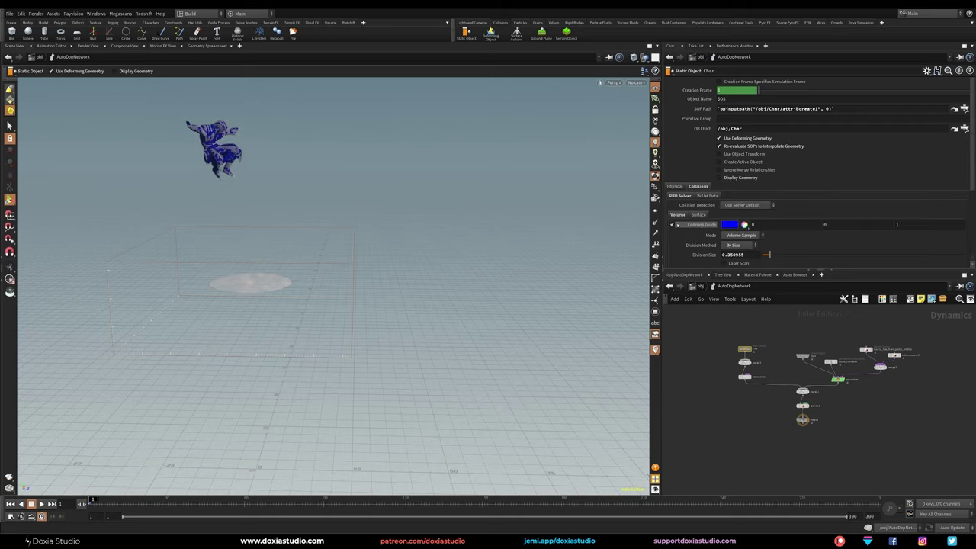
# - Examine how closely the collision guide follows the character mesh from the front, above and close up
pyautogui.keyDown('alt'); pyautogui.moveTo(290, 277); pyautogui.dragTo(279, 168, button='right'); pyautogui.keyUp('alt')
pyautogui.keyDown('alt'); pyautogui.moveTo(278, 168); pyautogui.dragTo(211, 165); pyautogui.keyUp('alt')
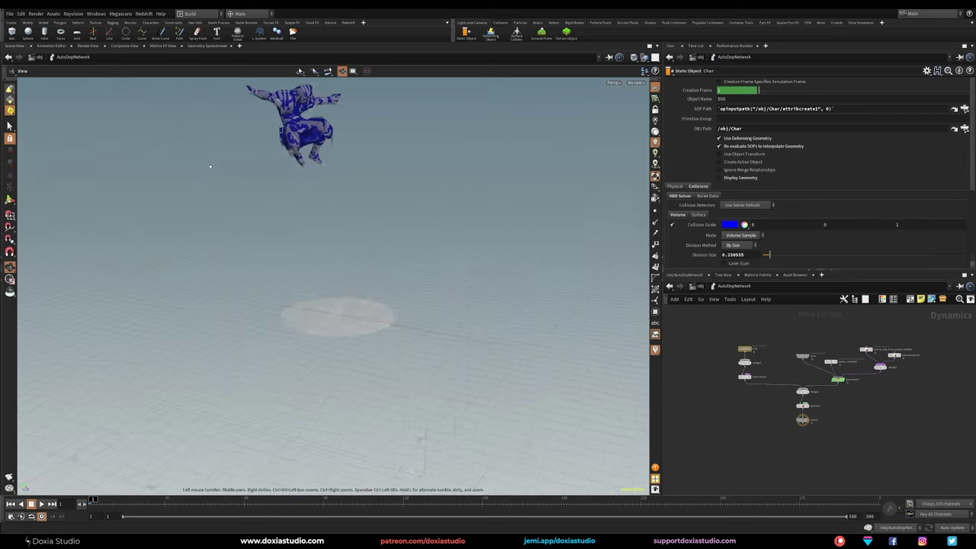
pyautogui.keyDown('alt'); pyautogui.moveTo(211, 165); pyautogui.dragTo(412, 142, button='right'); pyautogui.keyUp('alt')
pyautogui.keyDown('alt'); pyautogui.moveTo(345, 124); pyautogui.dragTo(287, 235, button='middle'); pyautogui.keyUp('alt')
pyautogui.keyDown('alt'); pyautogui.moveTo(287, 235); pyautogui.dragTo(496, 183, button='right'); pyautogui.keyUp('alt')
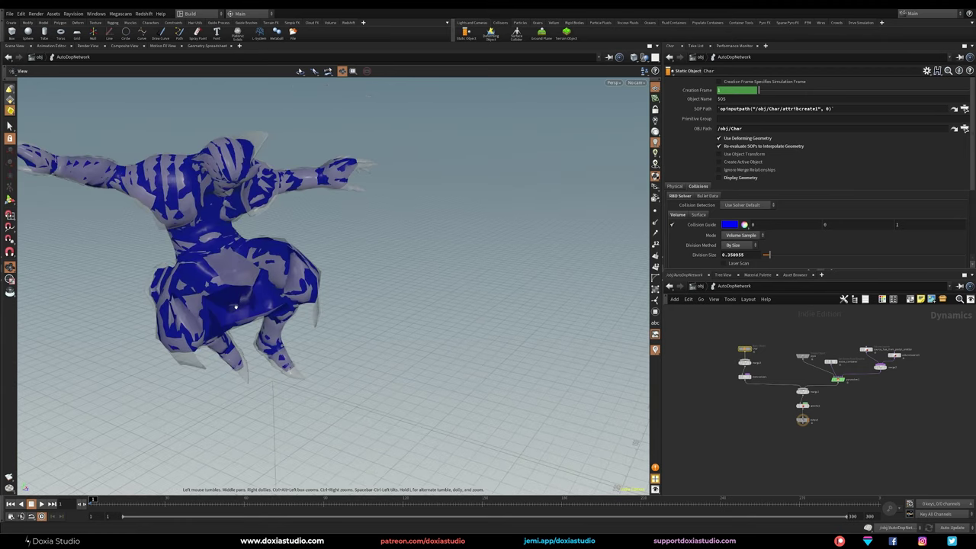
pyautogui.keyDown('alt'); pyautogui.moveTo(229, 328); pyautogui.dragTo(288, 262); pyautogui.keyUp('alt')
pyautogui.moveTo(223, 238); pyautogui.dragTo(355, 332)
pyautogui.moveTo(388, 259); pyautogui.dragTo(316, 336, button='middle')
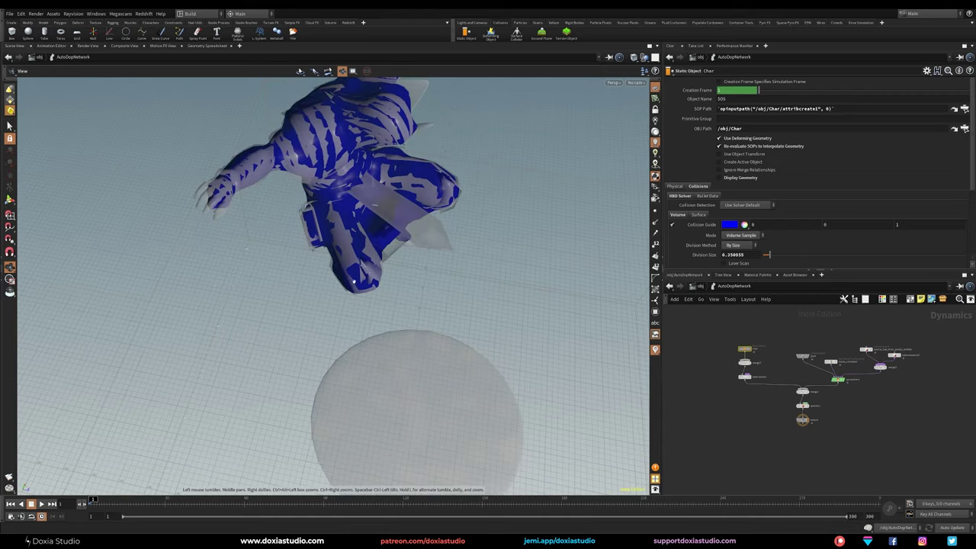
pyautogui.moveTo(316, 335); pyautogui.dragTo(284, 252)
pyautogui.moveTo(284, 252); pyautogui.dragTo(286, 292, button='right')
pyautogui.moveTo(286, 291); pyautogui.dragTo(317, 225)
pyautogui.press('Return')
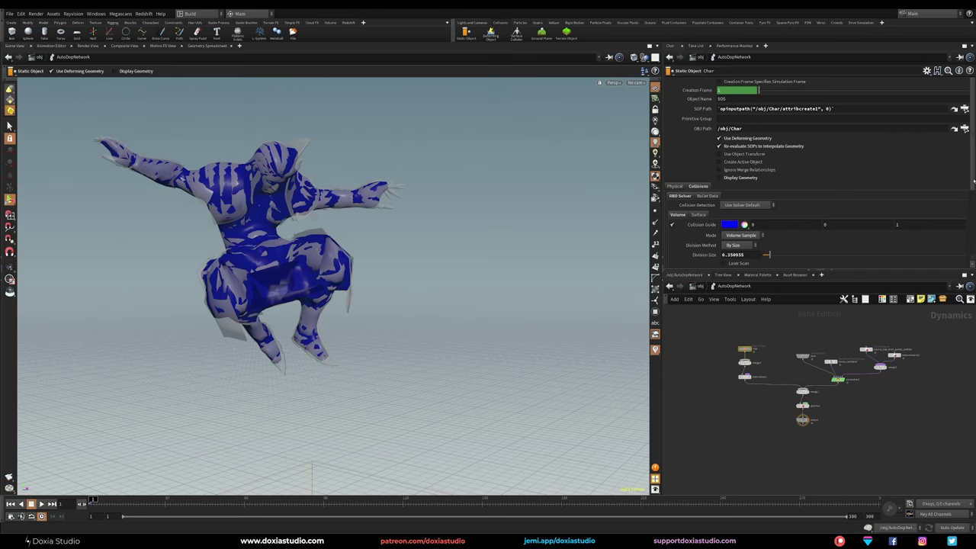
# - Test collision Division Sizes of 0.1 and 0.2 on the Char static object and settle on 0.4
pyautogui.moveTo(973, 182); pyautogui.dragTo(973, 240)
pyautogui.moveTo(745, 155); pyautogui.dragTo(728, 162)
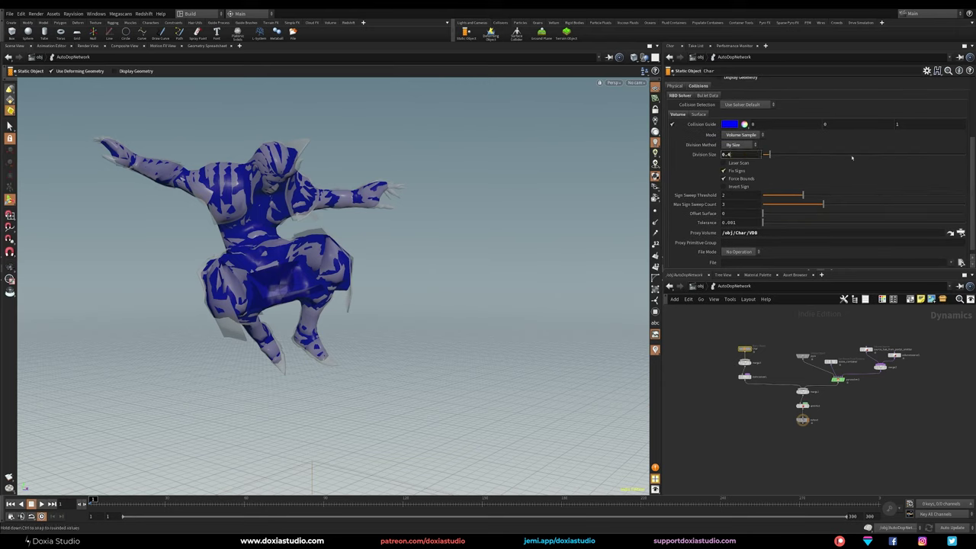
pyautogui.press('BackSpace')
pyautogui.write('1')
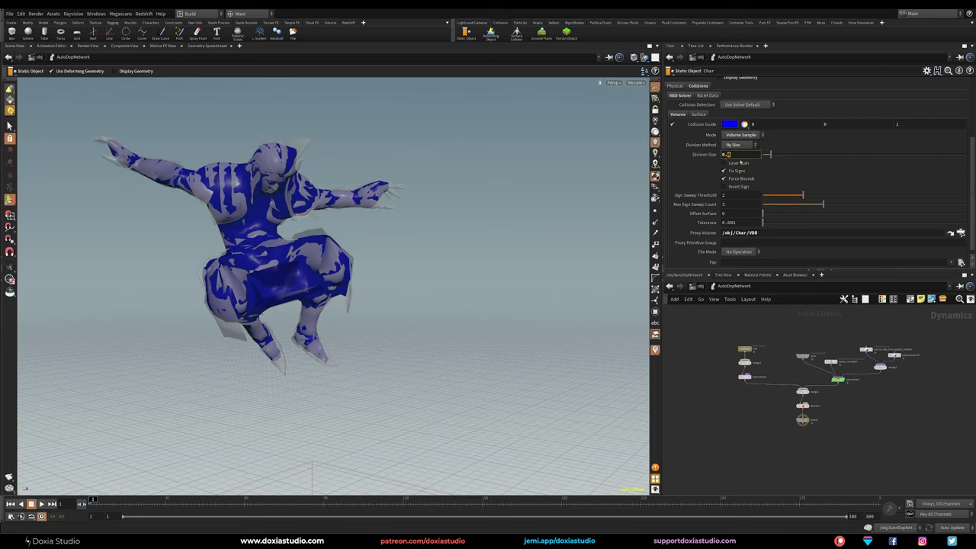
pyautogui.press('Return')
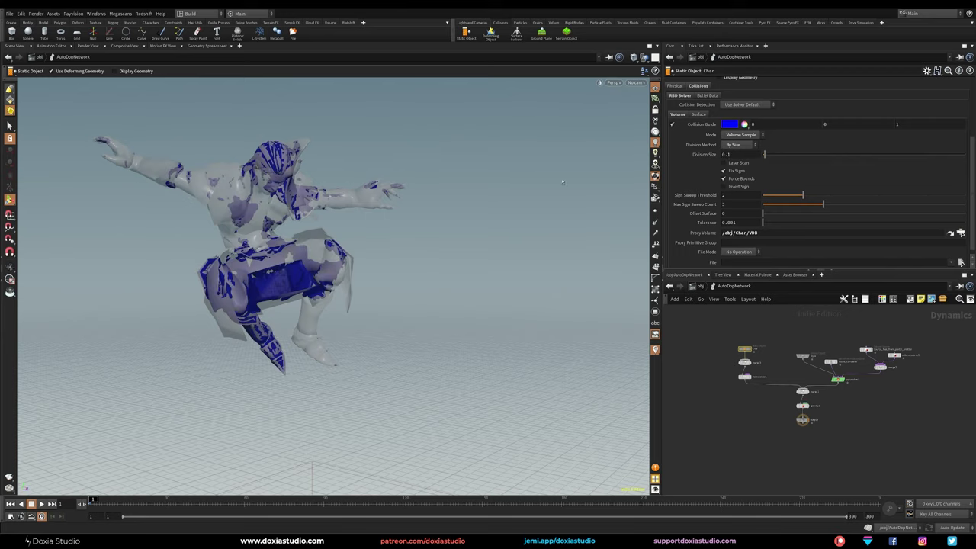
pyautogui.write('2')
pyautogui.press('Return')
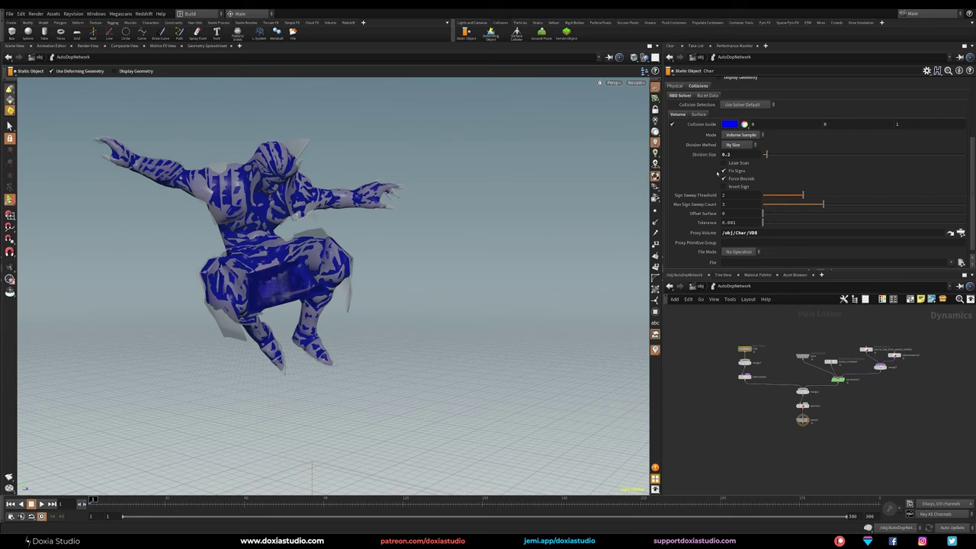
pyautogui.write('4')
pyautogui.press('Return')
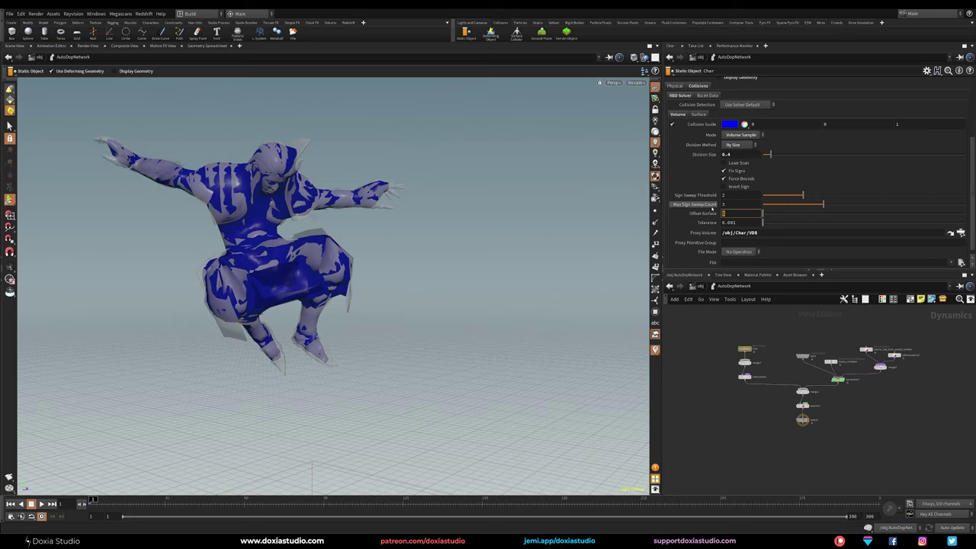
# - Try an Offset Surface of 0.5 on the Char collision volume and raise it to 1
pyautogui.write('.5')
pyautogui.press('Return')
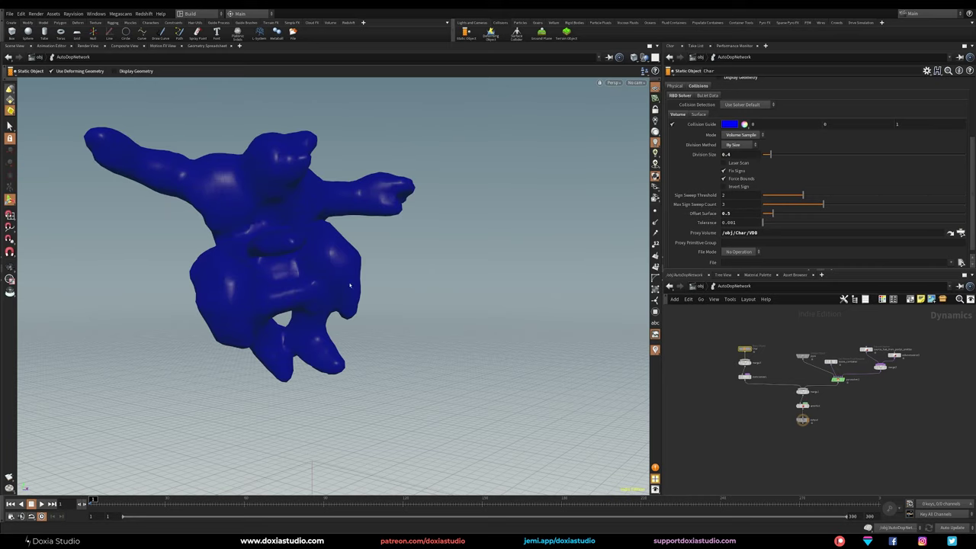
pyautogui.click(730, 213)
pyautogui.write('1')
pyautogui.press('Return')
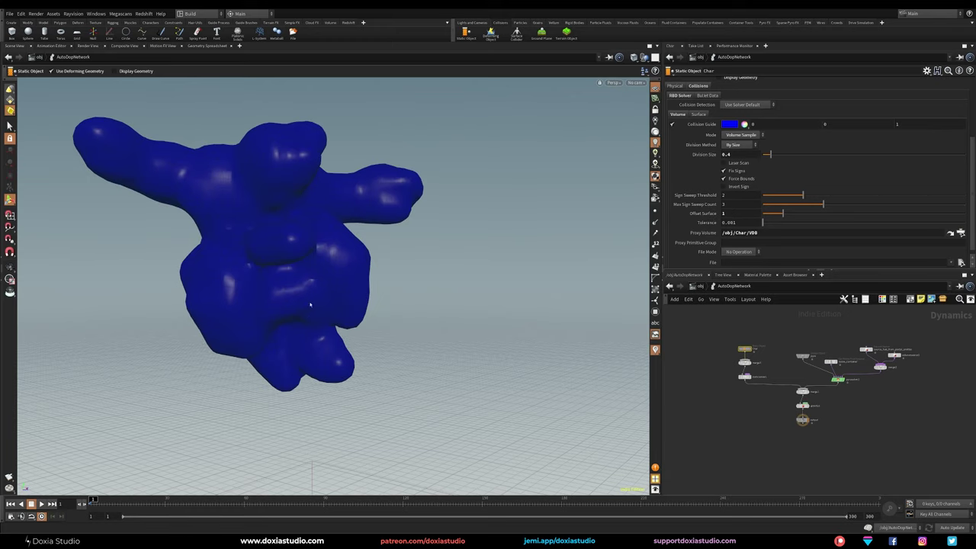
# - Check the character's collision volume above the portal disc and turn off the Collision Guide
pyautogui.moveTo(321, 304); pyautogui.dragTo(342, 322)
pyautogui.scroll(-5, 362, 305)
pyautogui.keyDown('alt'); pyautogui.moveTo(341, 321); pyautogui.dragTo(355, 299, button='middle'); pyautogui.keyUp('alt')
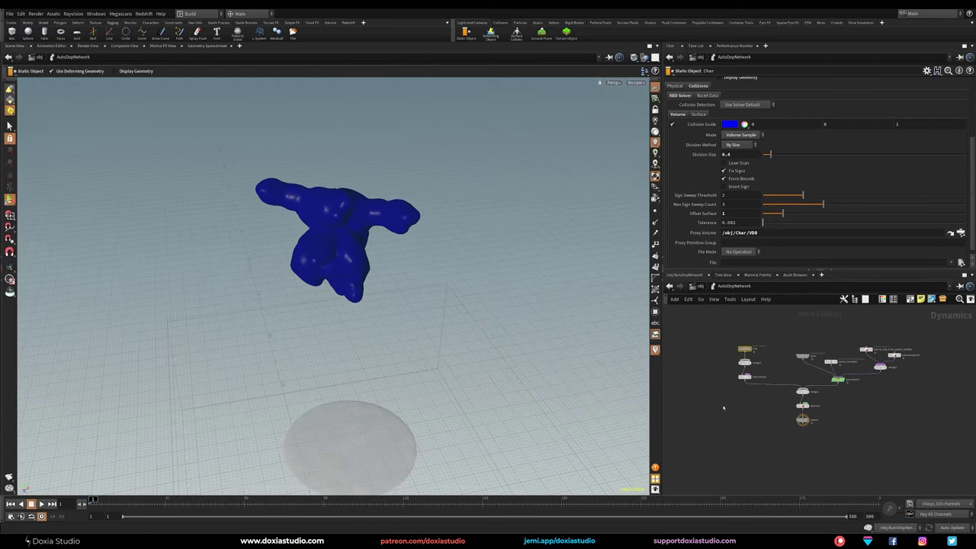
pyautogui.click(672, 125)
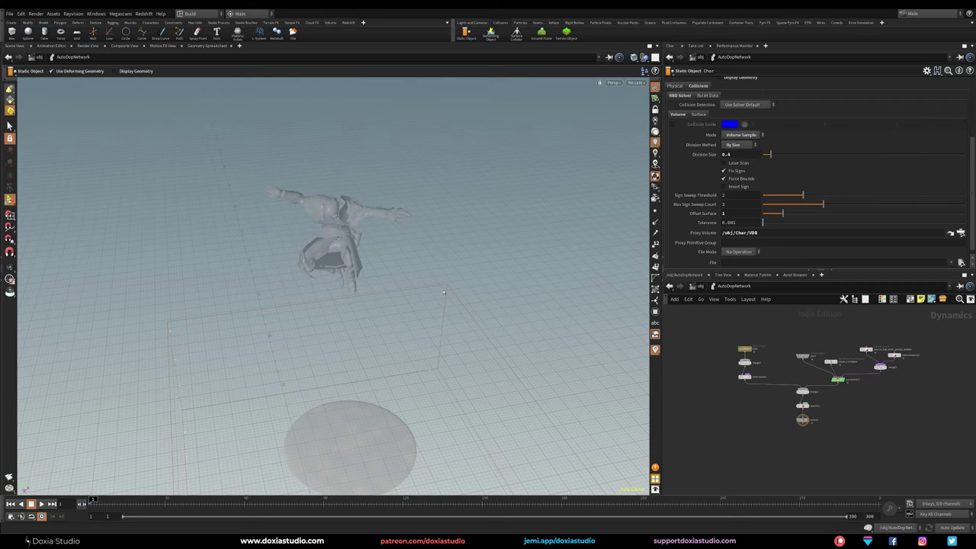
pyautogui.moveTo(444, 292); pyautogui.dragTo(613, 366)
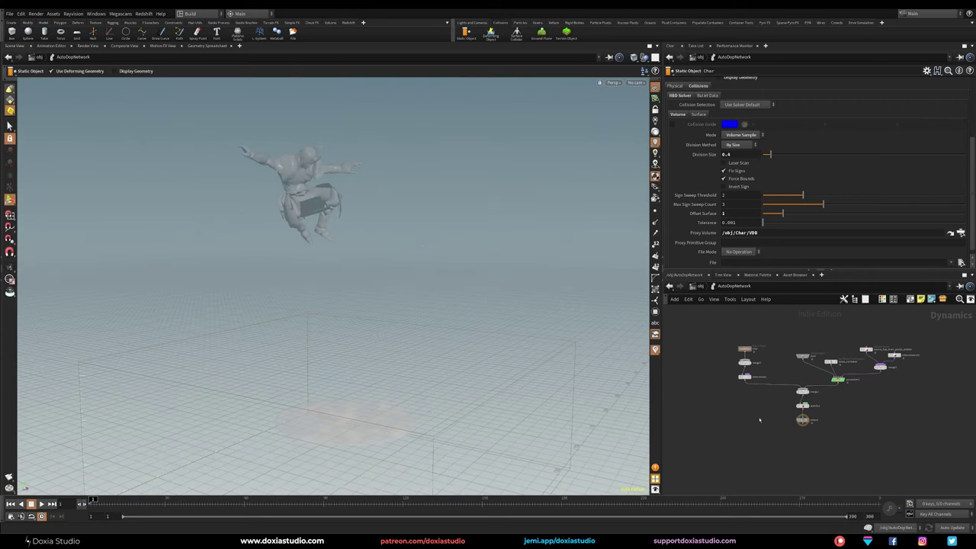
# - Set the Viscosity of pyrosolver1 to 0.1
pyautogui.scroll(5, 759, 419)
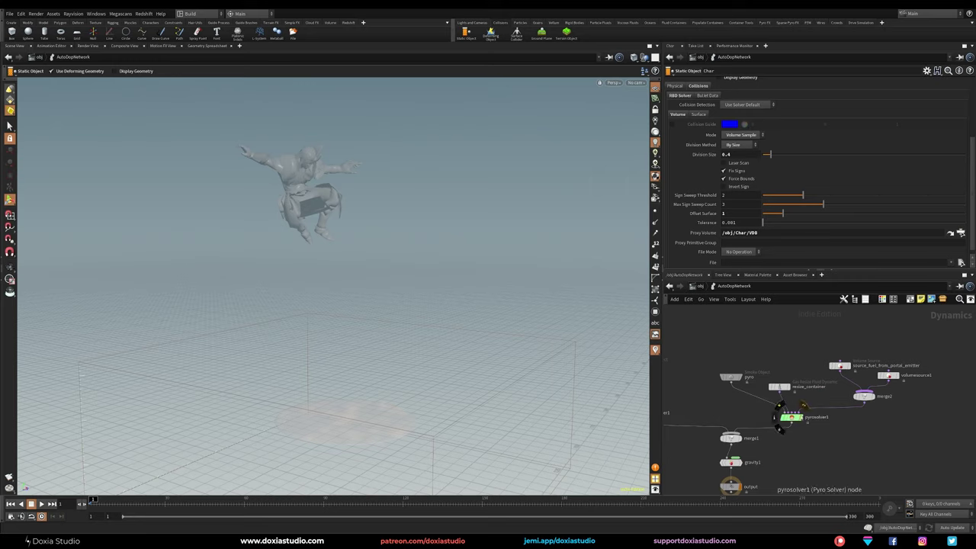
pyautogui.click(790, 417)
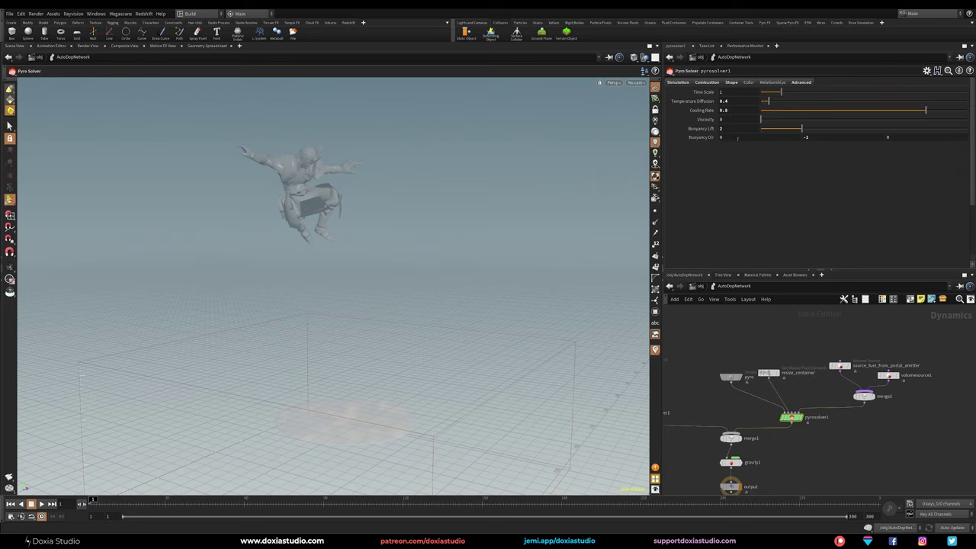
pyautogui.doubleClick(718, 121)
pyautogui.write('0.1')
pyautogui.press('Return')
# - Set the combustion Burn Rate of pyrosolver1 to 0.8, keeping the Ignition Temperature at 0.1
pyautogui.click(731, 83)
pyautogui.click(704, 83)
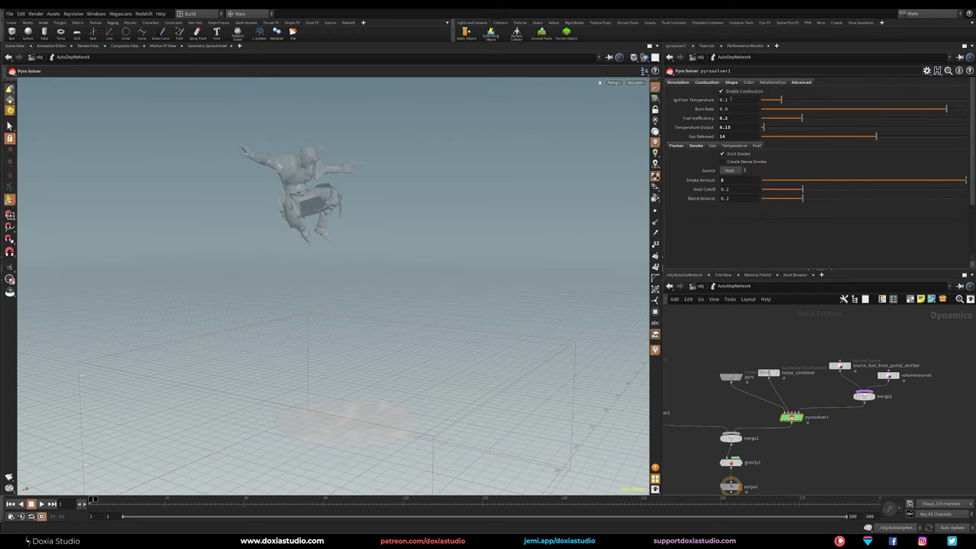
pyautogui.doubleClick(723, 109)
pyautogui.write('0.8')
pyautogui.press('Return')
pyautogui.doubleClick(730, 100)
pyautogui.write('1')
# - Look through the smoke, gas, temperature and fuel combustion settings and set the Flame Height to 1.5
pyautogui.doubleClick(732, 180)
pyautogui.click(680, 146)
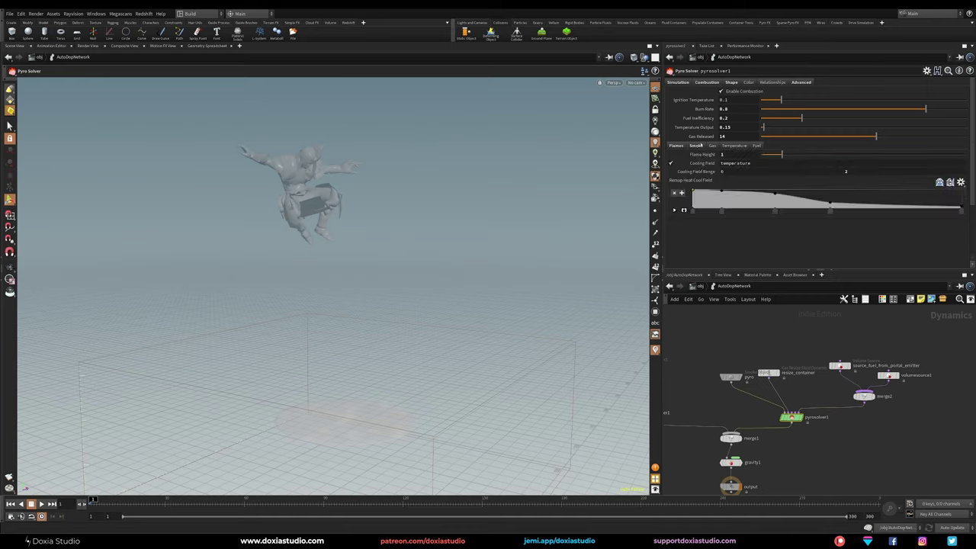
pyautogui.click(712, 146)
pyautogui.click(732, 146)
pyautogui.click(758, 146)
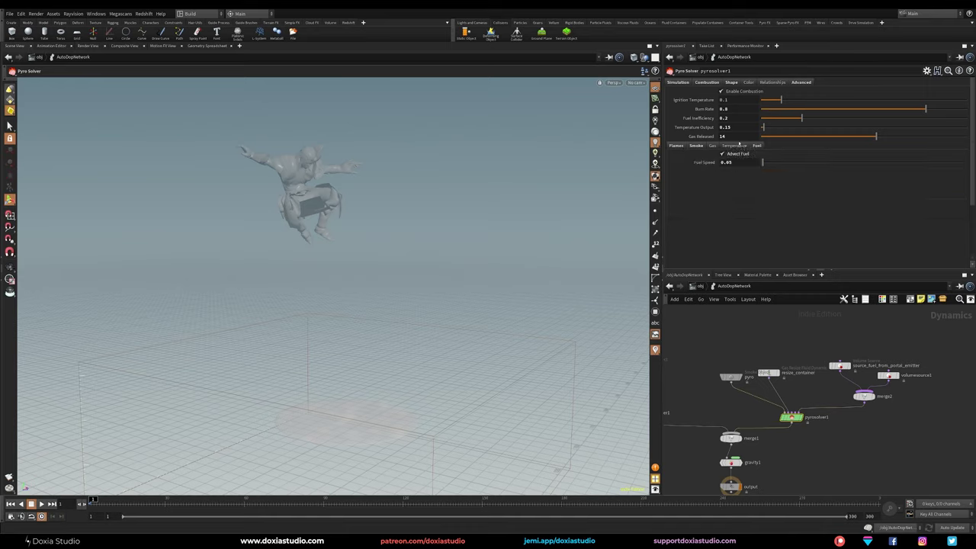
pyautogui.click(725, 146)
pyautogui.click(676, 145)
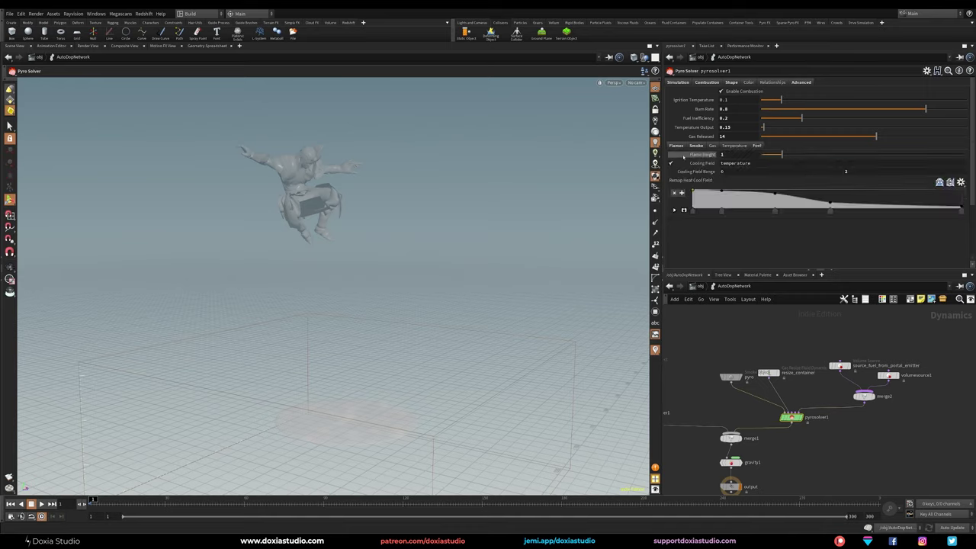
pyautogui.write('1.5')
pyautogui.press('Return')
# - Set the Disturbance amount in the shape settings of pyrosolver1 to 0.4
pyautogui.click(731, 82)
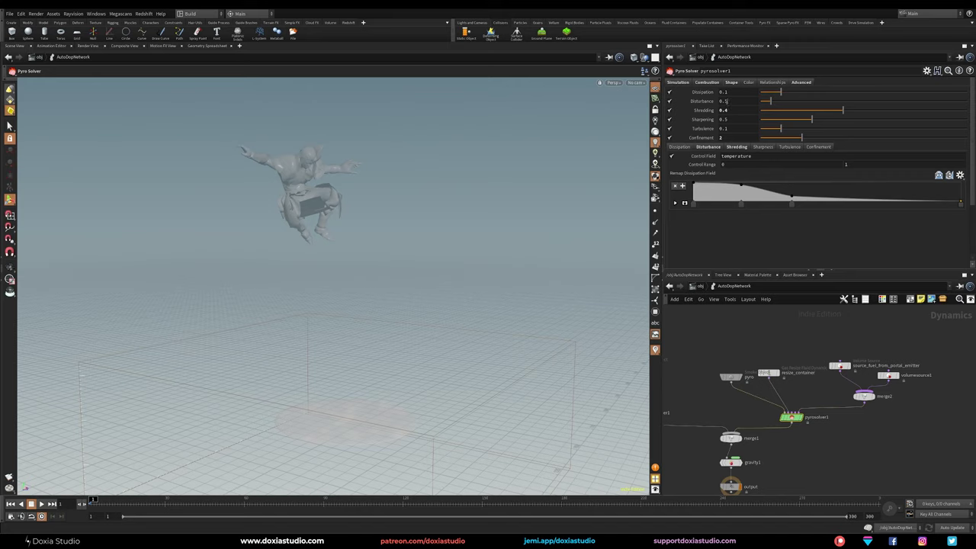
pyautogui.doubleClick(726, 101)
pyautogui.write('0.4')
pyautogui.press('Return')
# - Add a Gas Vortex Confinement node above pyrosolver1 in AutoDopNetwork and connect it to the solver's input
pyautogui.moveTo(783, 340); pyautogui.dragTo(772, 334, button='middle')
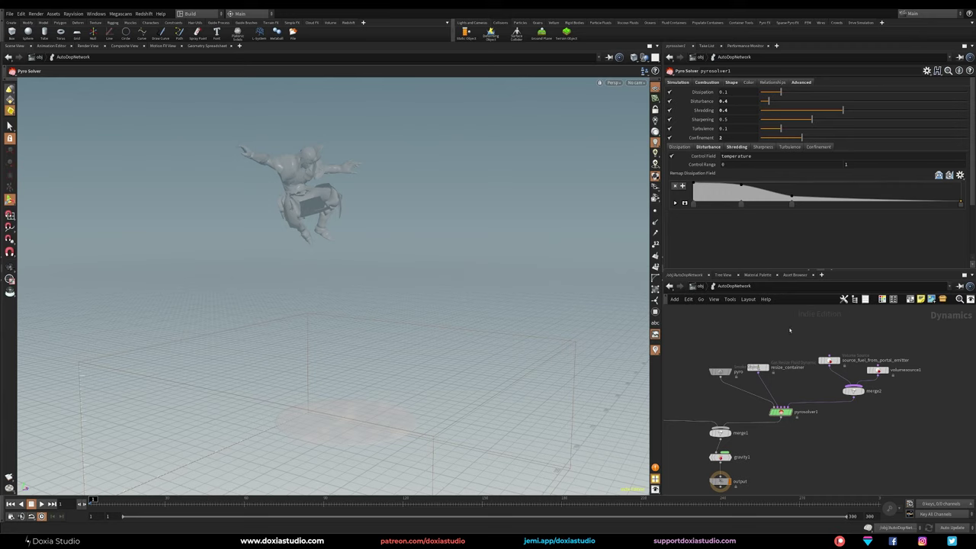
pyautogui.press('Tab')
pyautogui.write('con')
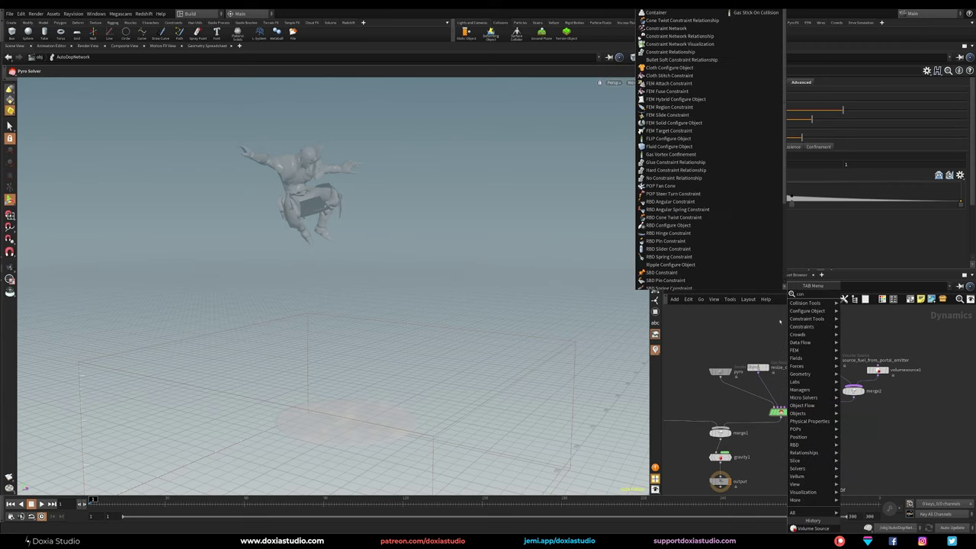
pyautogui.write('fine')
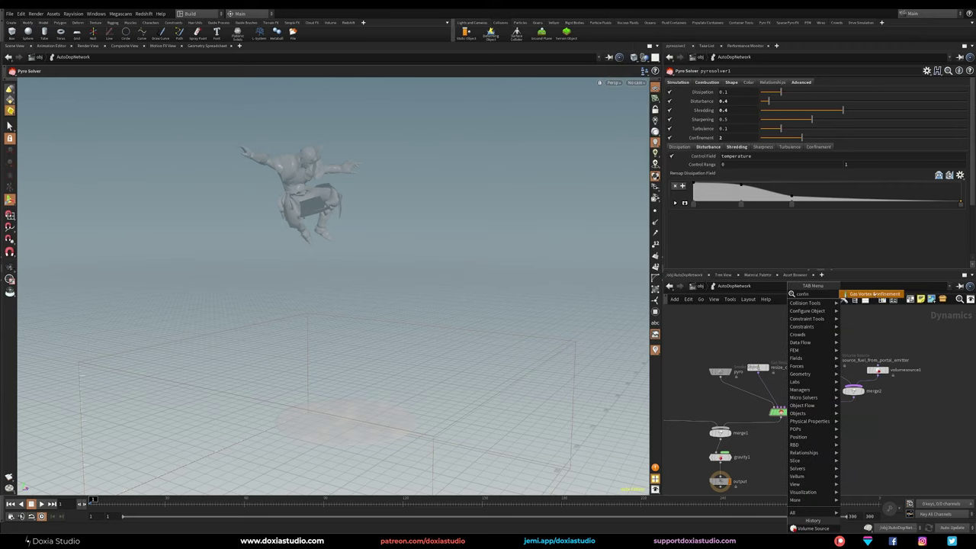
pyautogui.press('Return')
pyautogui.click(800, 337)
pyautogui.moveTo(800, 337); pyautogui.dragTo(782, 409)
pyautogui.moveTo(789, 341); pyautogui.dragTo(787, 353)
pyautogui.scroll(-3, 823, 344)
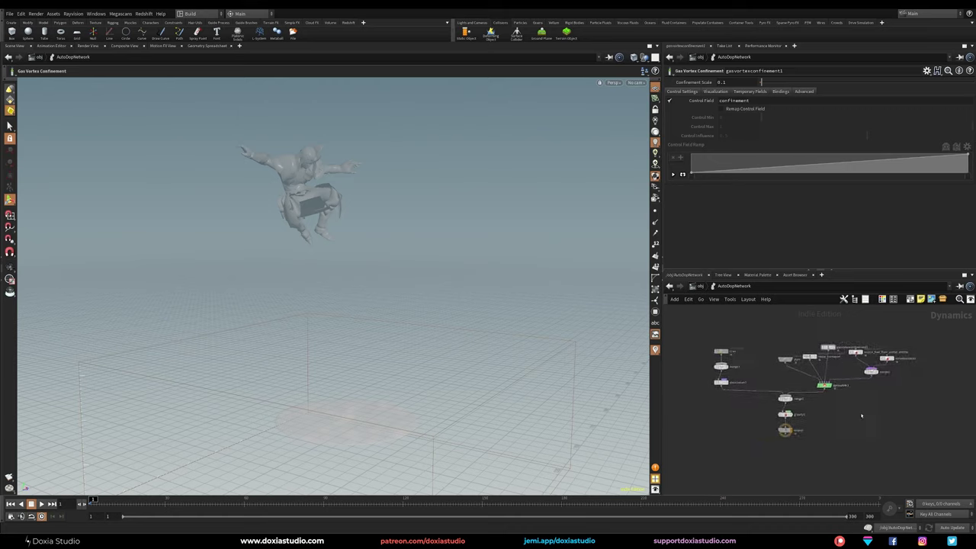
# - Hide portal_emitter and display pyro_import at the object level, and save the scene
pyautogui.press('u')
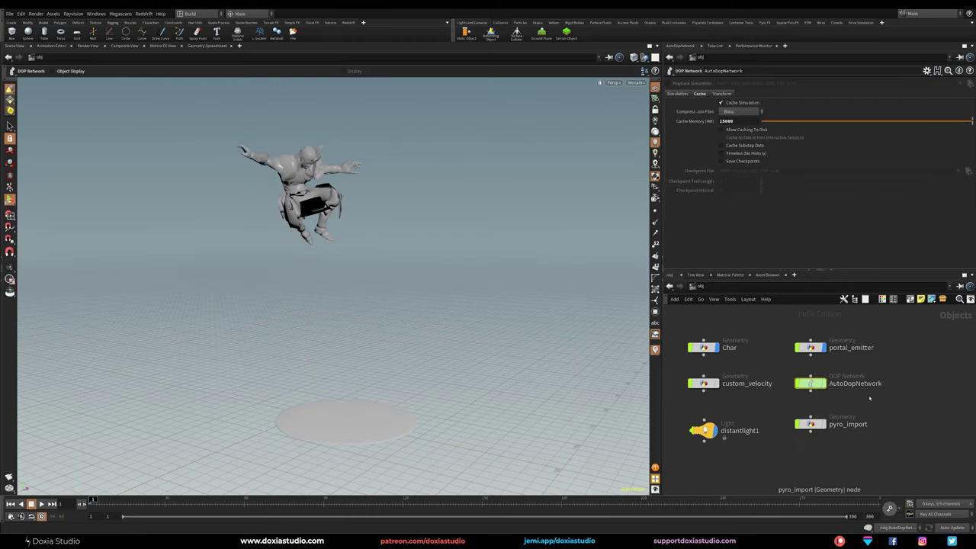
pyautogui.click(823, 347)
pyautogui.click(823, 424)
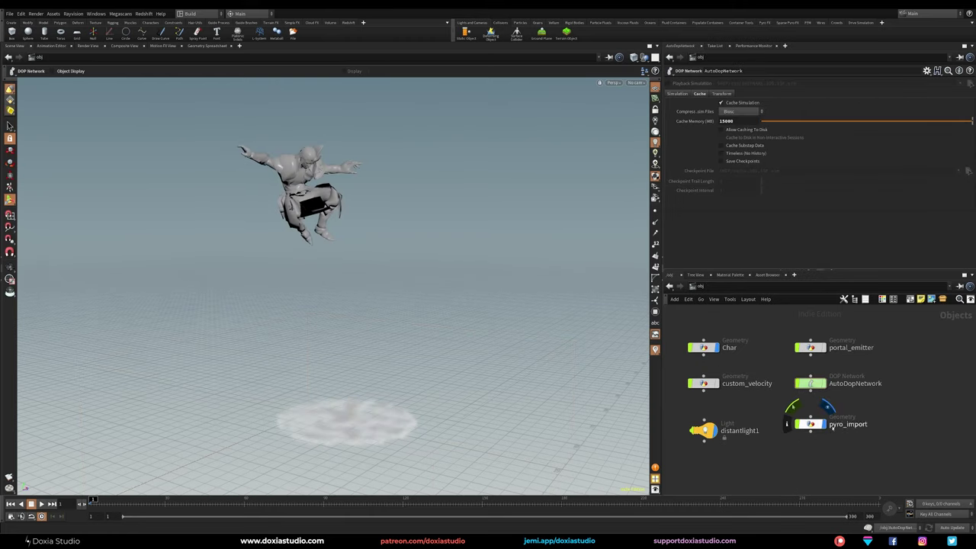
pyautogui.press('Escape')
pyautogui.scroll(-3, 462, 355)
pyautogui.keyDown('alt'); pyautogui.moveTo(462, 354); pyautogui.dragTo(411, 329); pyautogui.keyUp('alt')
pyautogui.hotkey('ctrl', 's')
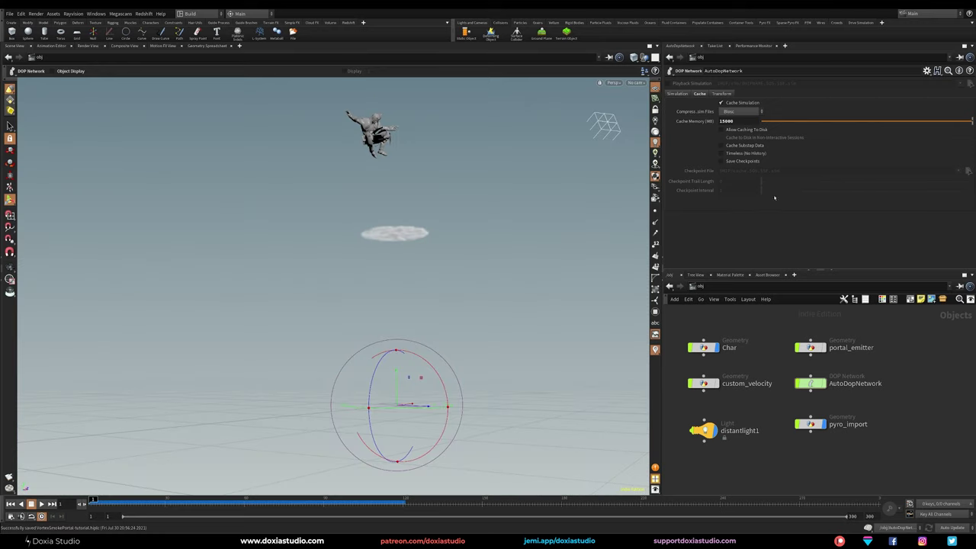
# - Review the cached smoke around the falling character at frames 107 and 78 from different angles
pyautogui.moveTo(93, 499); pyautogui.dragTo(368, 500)
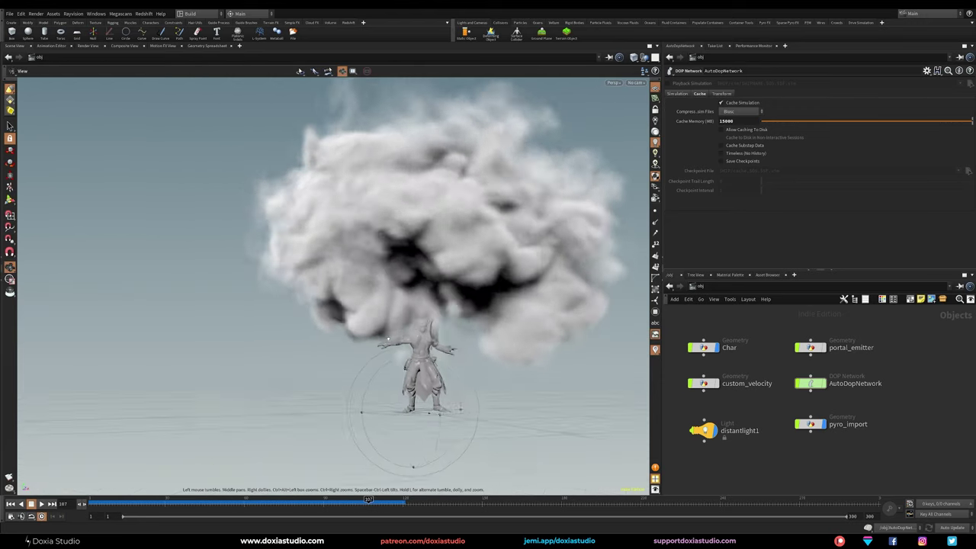
pyautogui.moveTo(388, 338); pyautogui.dragTo(397, 317)
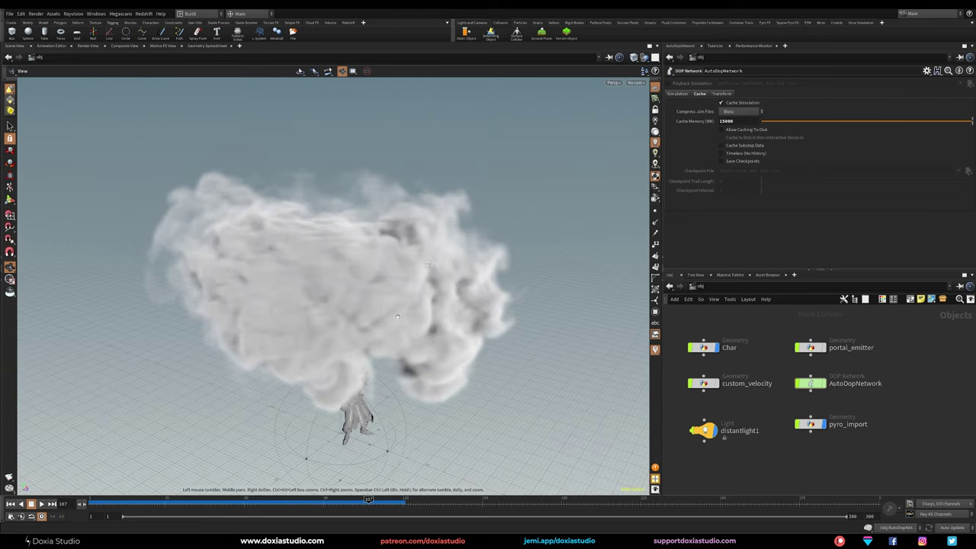
pyautogui.moveTo(207, 500); pyautogui.dragTo(291, 500)
pyautogui.moveTo(402, 356)
pyautogui.keyDown('alt'); pyautogui.mouseDown()
pyautogui.moveTo(389, 316)
pyautogui.moveTo(404, 349)
pyautogui.mouseUp(); pyautogui.keyUp('alt')
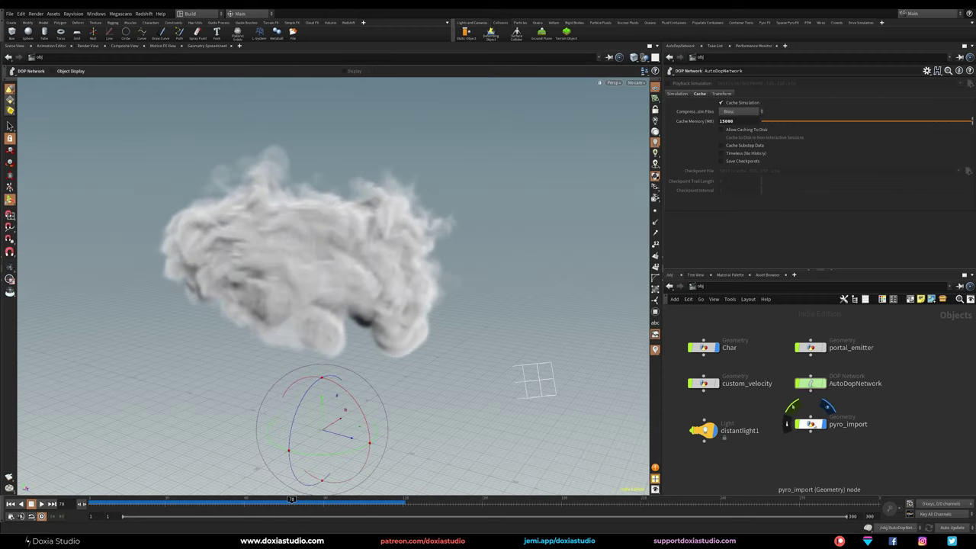
# - In pyro_import's volumevisualization1, set the smoke Density Field to density and the Diffuse Field to temperature
pyautogui.doubleClick(806, 424)
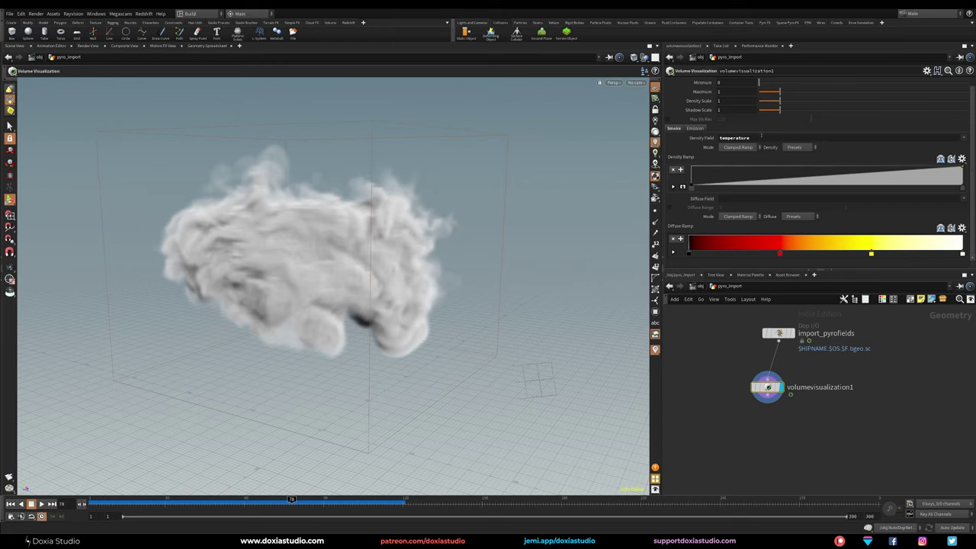
pyautogui.doubleClick(761, 137)
pyautogui.press('BackSpace')
pyautogui.click(963, 138)
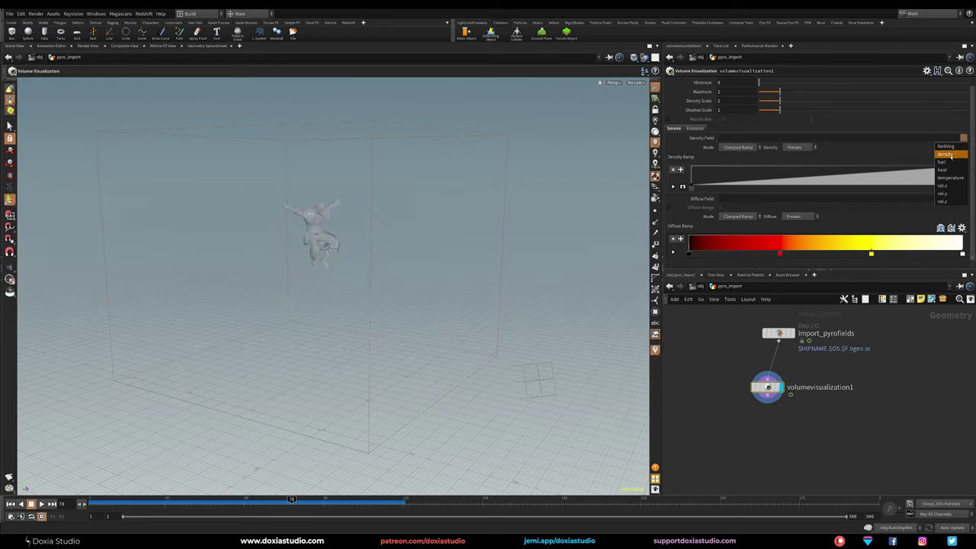
pyautogui.click(945, 154)
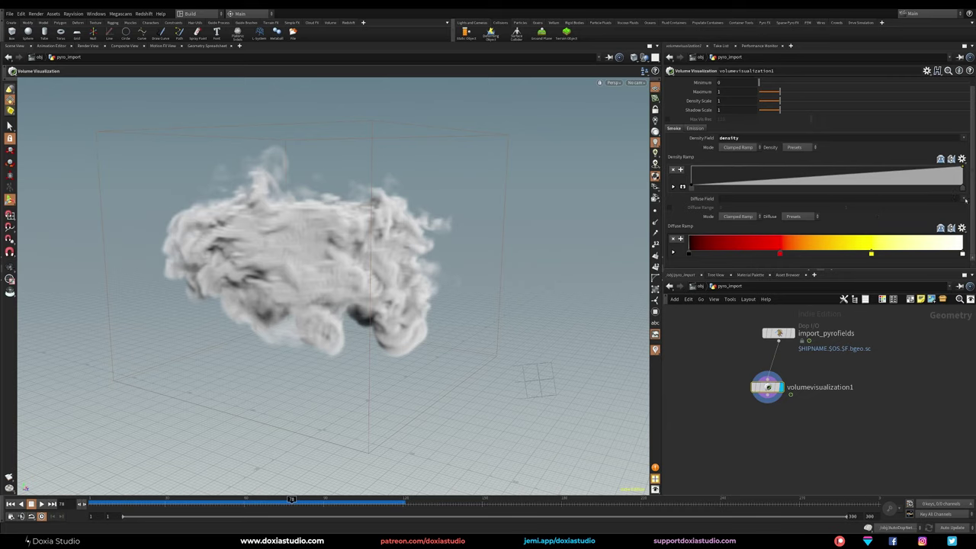
pyautogui.click(965, 198)
pyautogui.click(941, 242)
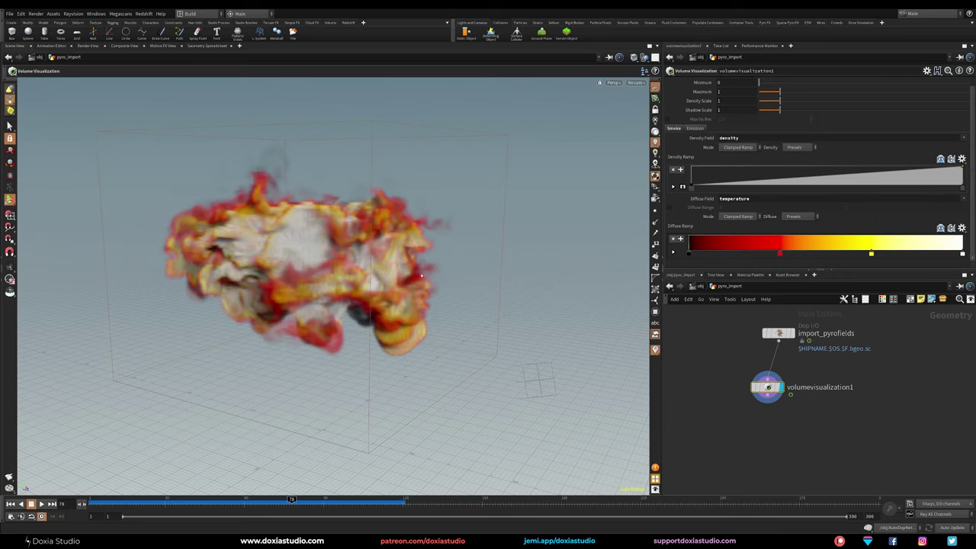
pyautogui.keyDown('alt'); pyautogui.moveTo(359, 244); pyautogui.dragTo(402, 281); pyautogui.keyUp('alt')
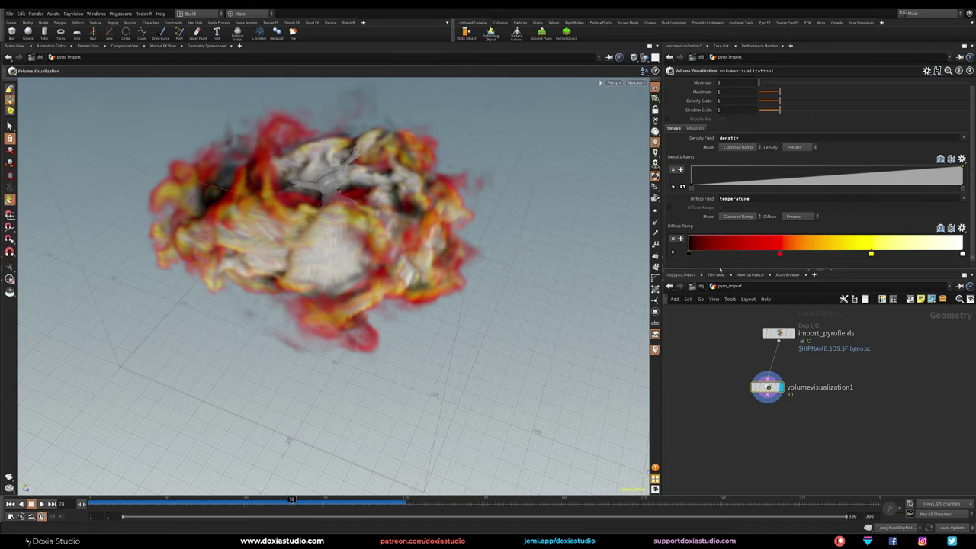
# - Try reversing the Diffuse Ramp, restore its direction, and check the coloured smoke through to frame 90
pyautogui.click(940, 228)
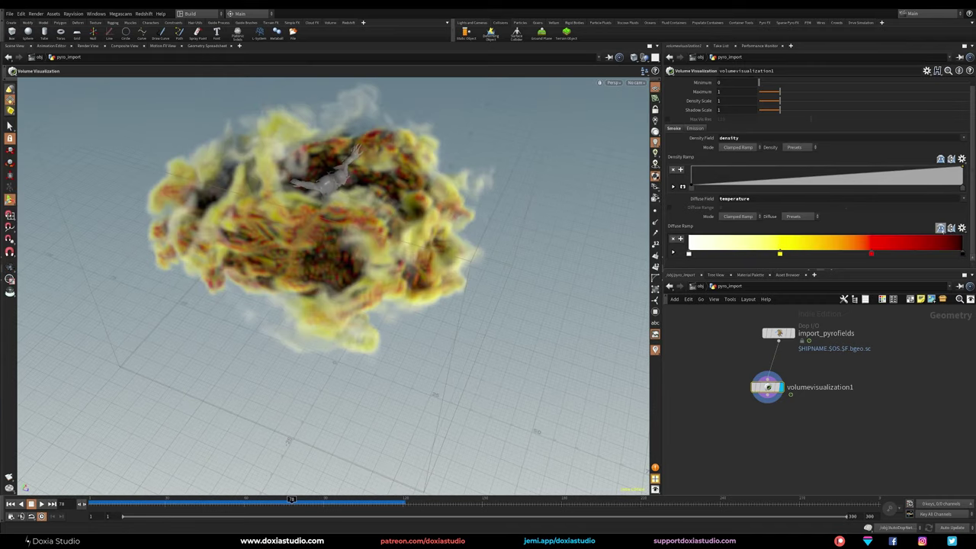
pyautogui.click(940, 228)
pyautogui.keyDown('alt'); pyautogui.moveTo(381, 256); pyautogui.dragTo(421, 197); pyautogui.keyUp('alt')
pyautogui.moveTo(100, 502); pyautogui.dragTo(323, 500)
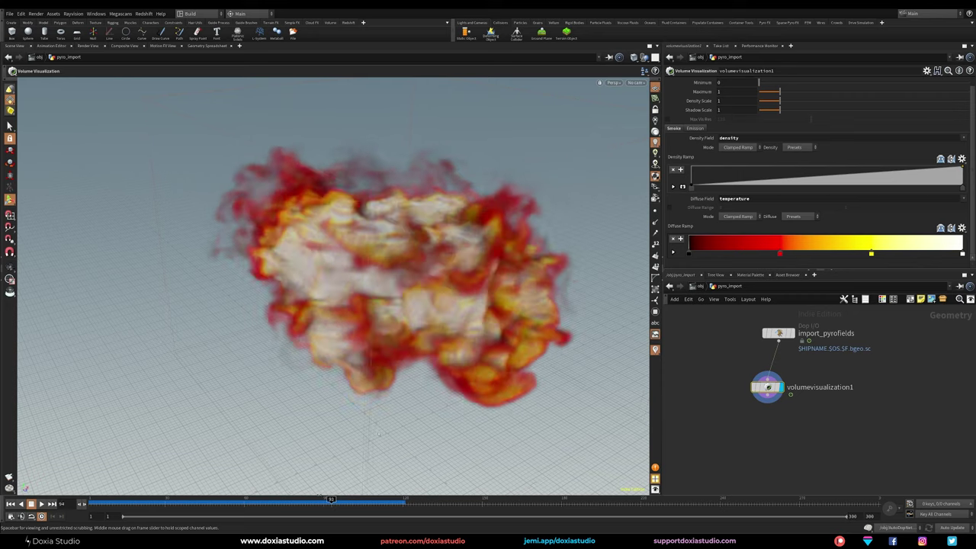
# - Shift the Diffuse Ramp's yellow point close to white and its red point slightly towards yellow, and raise Density Scale to 1.45
pyautogui.moveTo(872, 253); pyautogui.dragTo(931, 253)
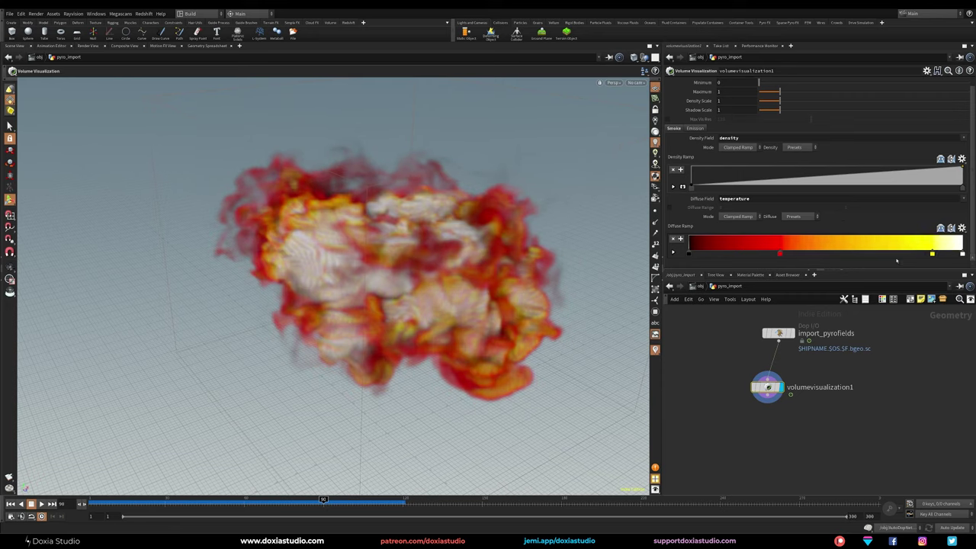
pyautogui.moveTo(779, 253)
pyautogui.mouseDown()
pyautogui.moveTo(825, 253)
pyautogui.moveTo(789, 254)
pyautogui.mouseUp()
pyautogui.moveTo(784, 102); pyautogui.dragTo(788, 100)
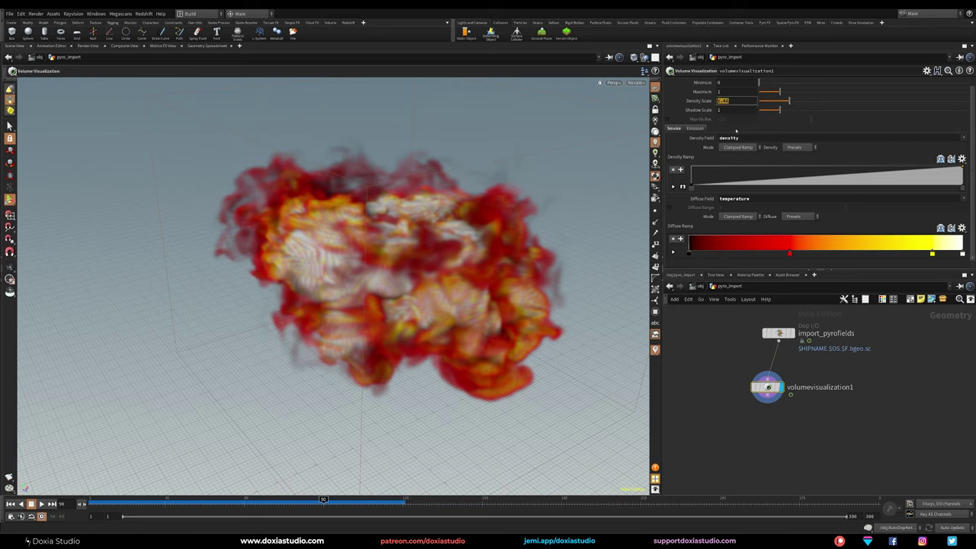
pyautogui.scroll(2, 723, 128)
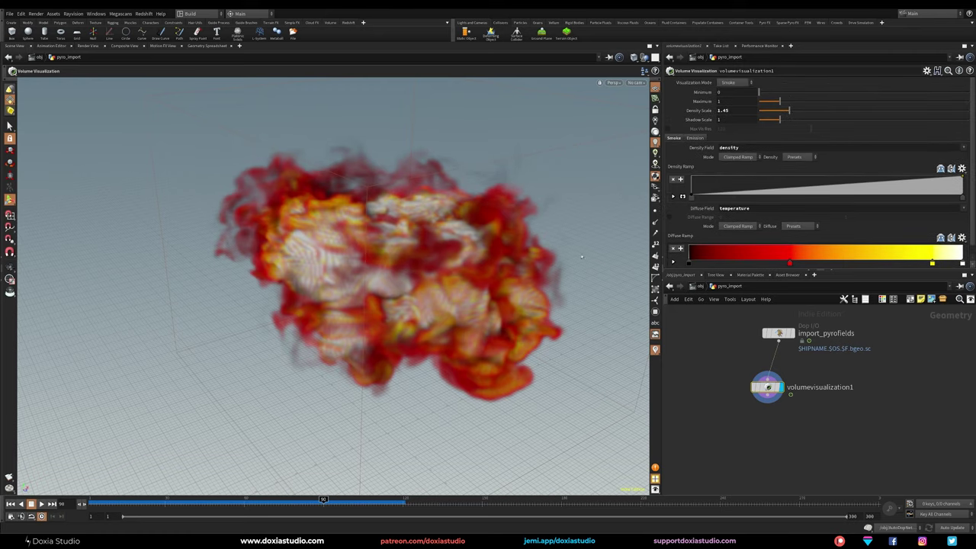
pyautogui.keyDown('alt'); pyautogui.moveTo(397, 336); pyautogui.dragTo(420, 308); pyautogui.keyUp('alt')
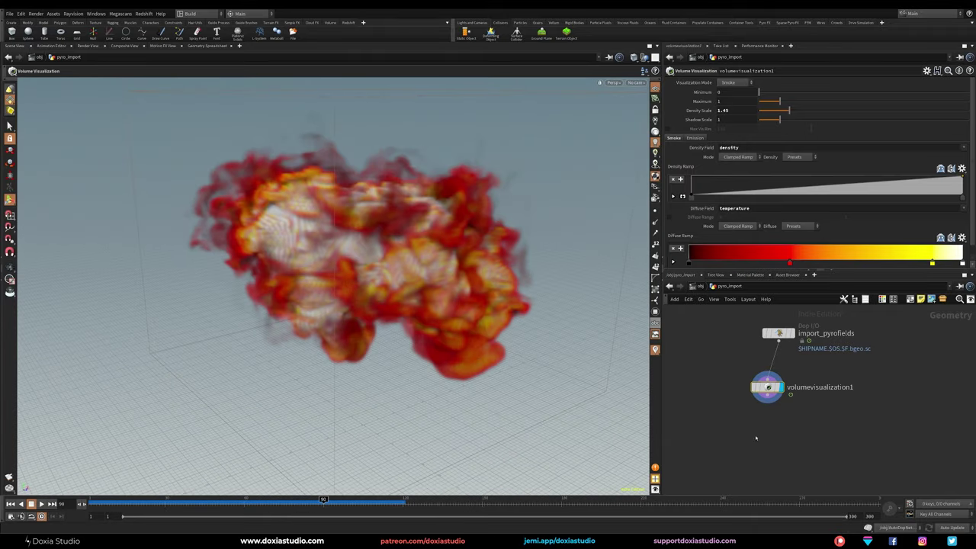
# - Rewind to frame 1 and set the turb scale of volumevop1 inside custom_velocity to 0.5
pyautogui.press('u')
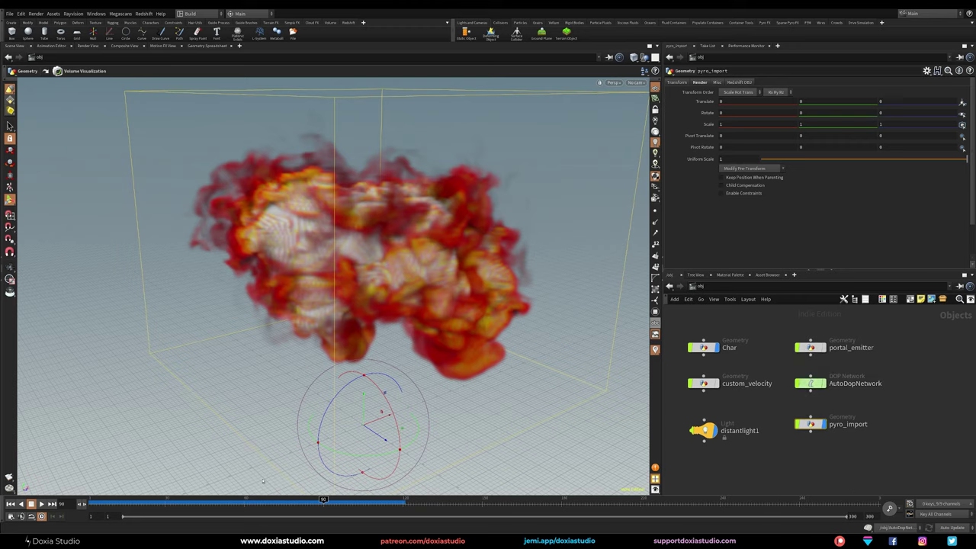
pyautogui.moveTo(206, 501); pyautogui.dragTo(95, 502)
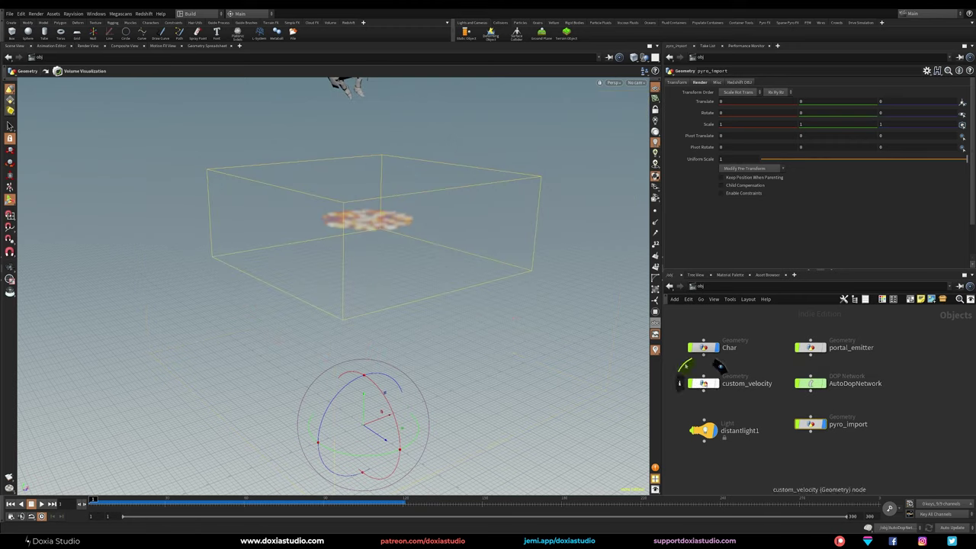
pyautogui.doubleClick(716, 383)
pyautogui.moveTo(744, 341); pyautogui.dragTo(726, 372, button='middle')
pyautogui.click(768, 365)
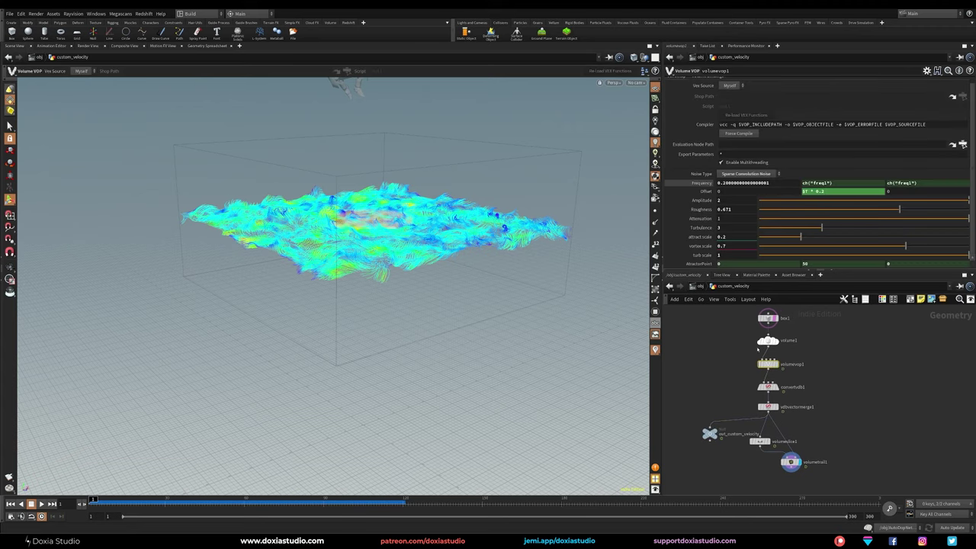
pyautogui.keyDown('alt'); pyautogui.moveTo(473, 267); pyautogui.dragTo(500, 343); pyautogui.keyUp('alt')
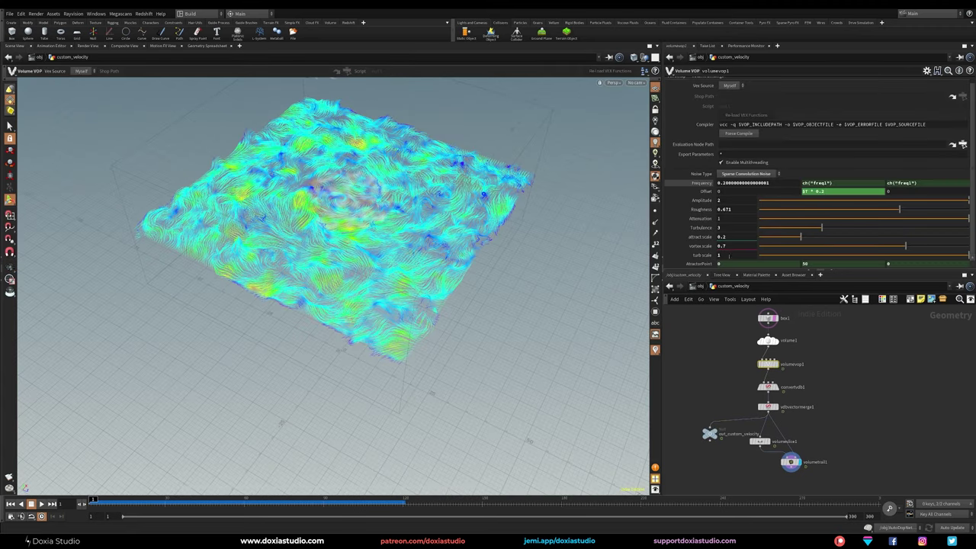
pyautogui.click(718, 255)
pyautogui.write('0.5')
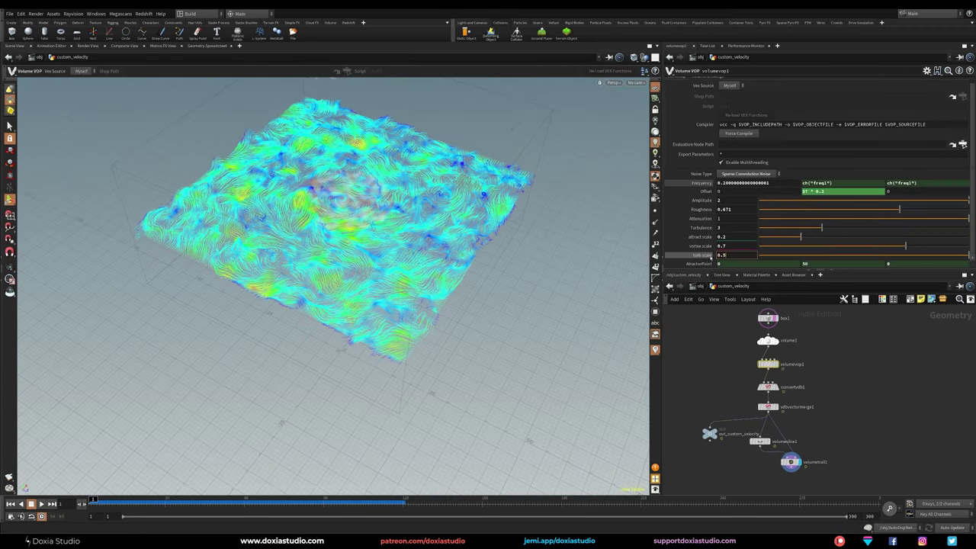
pyautogui.press('Return')
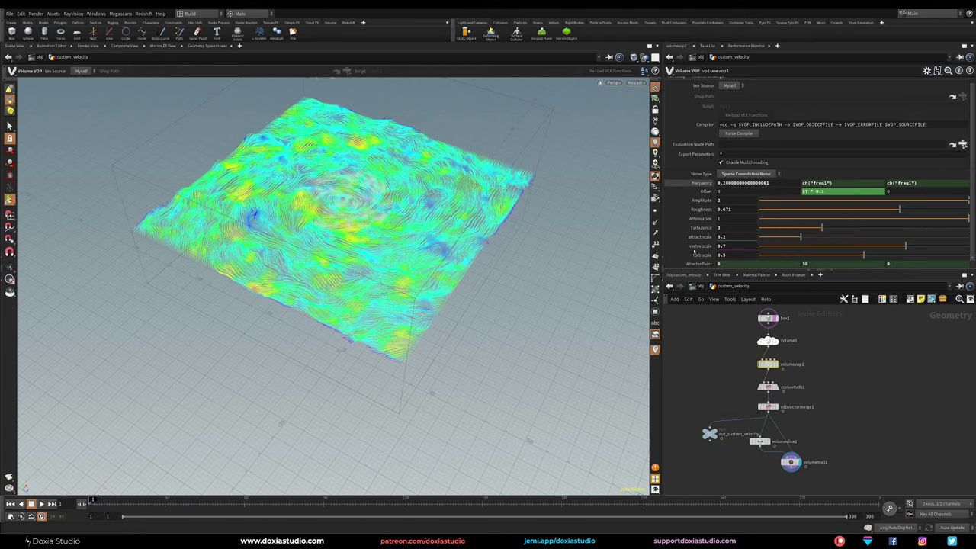
# - Set the noise Amplitude of volumevop1 to 1 and its Roughness to 0.45
pyautogui.click(730, 201)
pyautogui.write('1')
pyautogui.press('Return')
pyautogui.click(724, 209)
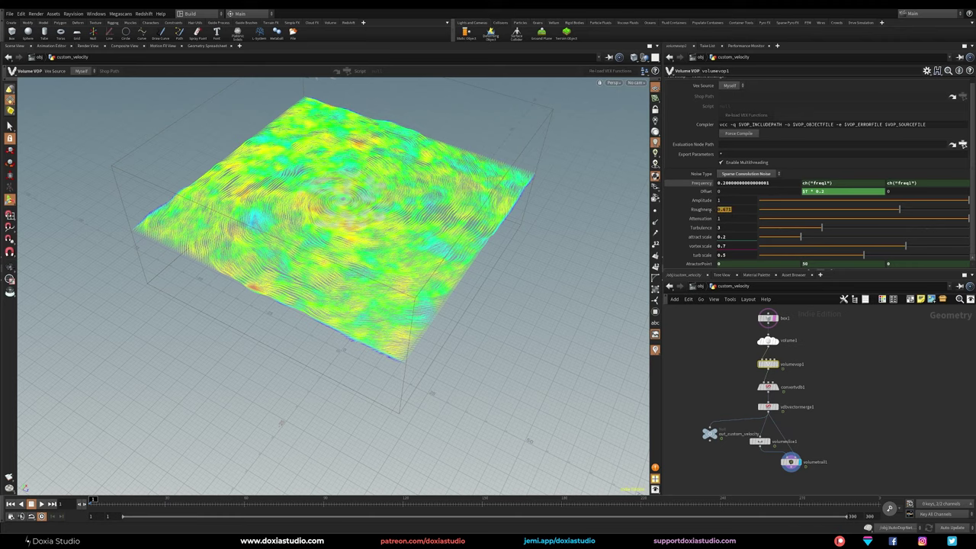
pyautogui.write('0.45')
pyautogui.press('Return')
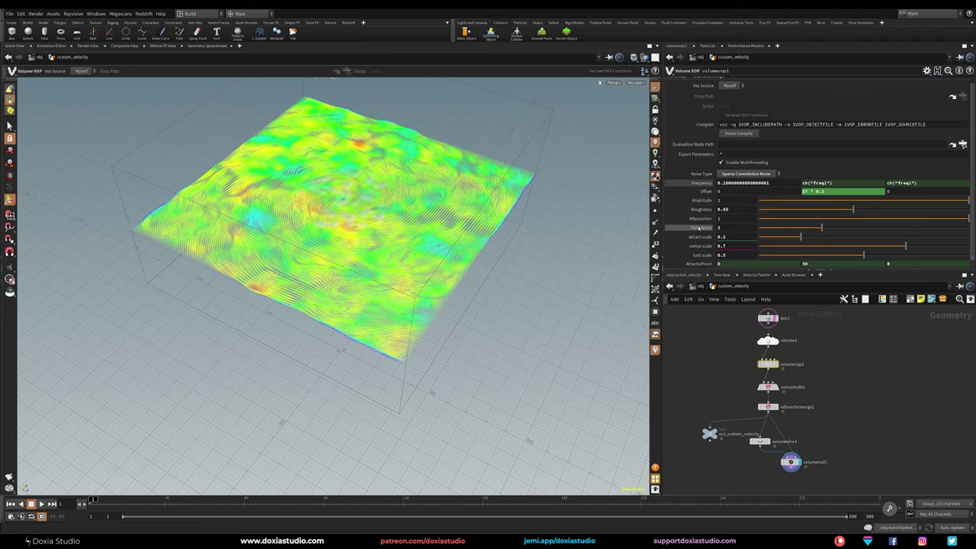
pyautogui.moveTo(433, 303); pyautogui.dragTo(463, 293)
# - Set the vortex scale of volumevop1 to 0.5 and its attract scale to 0.1
pyautogui.click(723, 246)
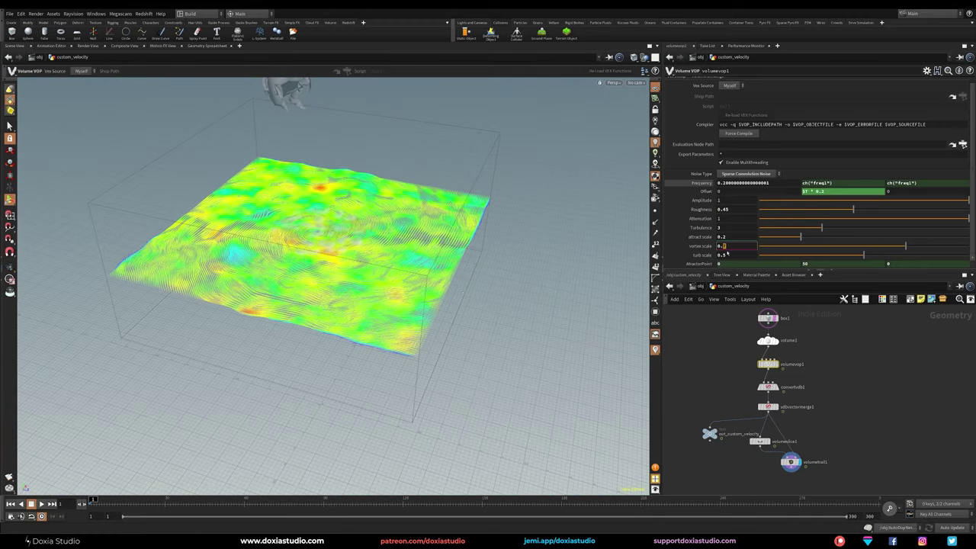
pyautogui.press('Return')
pyautogui.doubleClick(725, 236)
pyautogui.write('0.1')
pyautogui.press('Return')
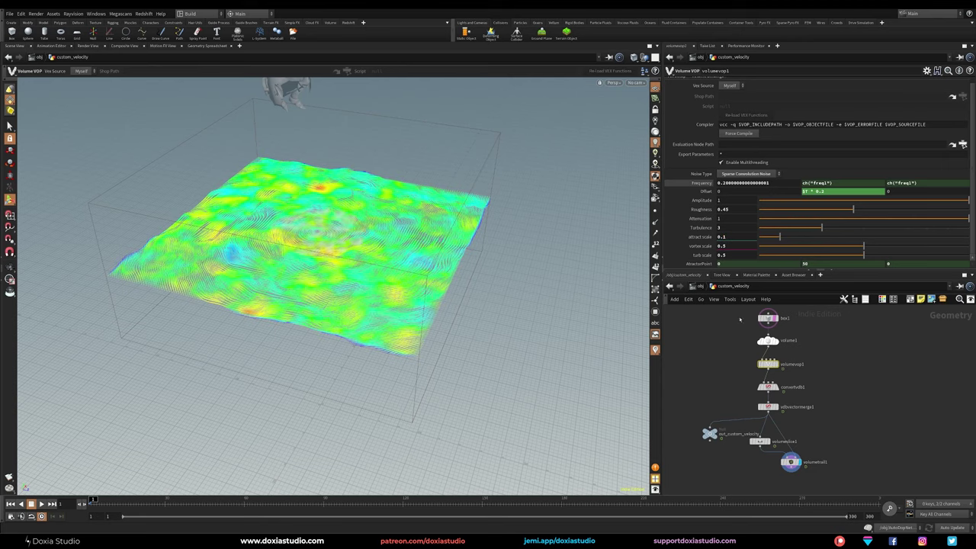
# - Lower the turb scale of volumevop1 to 0.4
pyautogui.click(731, 364)
pyautogui.click(723, 255)
pyautogui.write('0.4')
pyautogui.press('Return')
# - In AutoDopNetwork, set the Flame Height in pyrosolver1's combustion flame settings to 3
pyautogui.press('u')
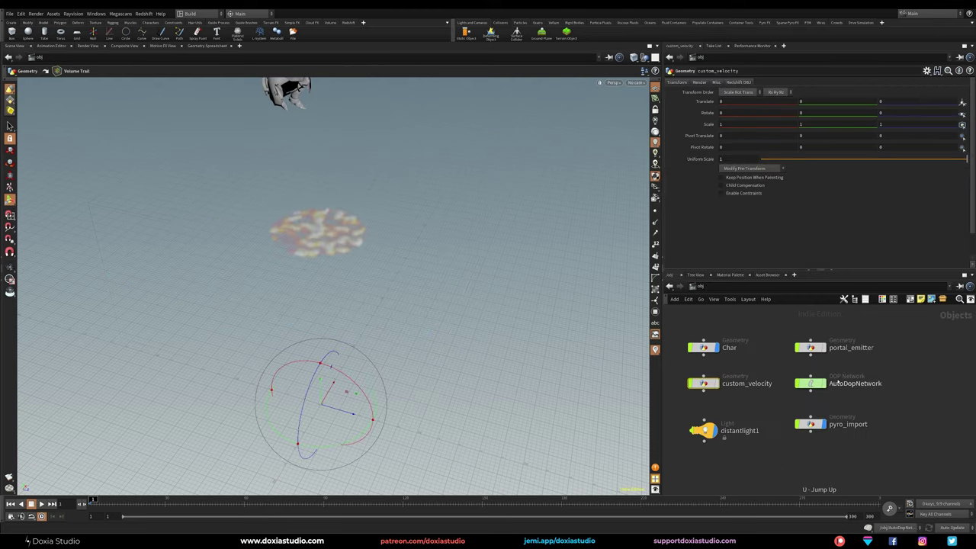
pyautogui.doubleClick(814, 383)
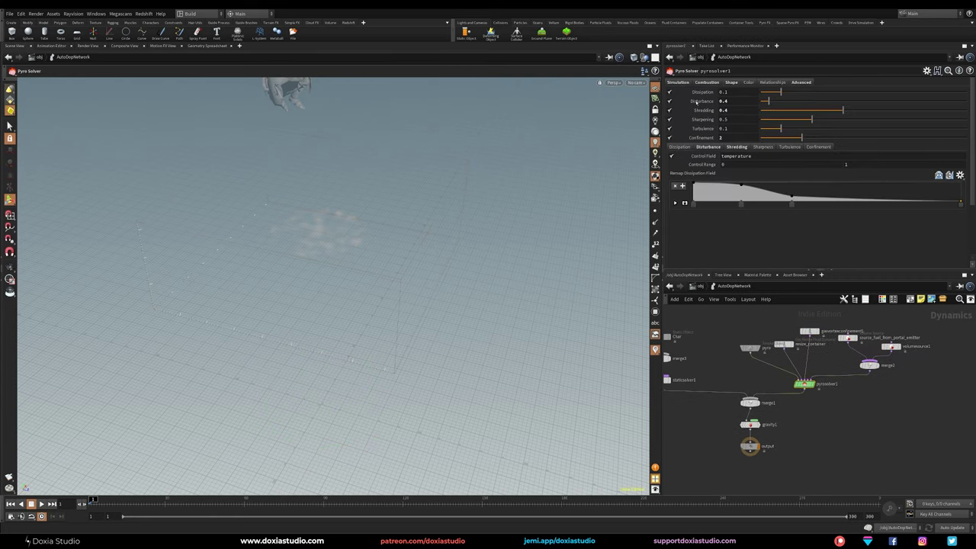
pyautogui.click(706, 82)
pyautogui.click(756, 146)
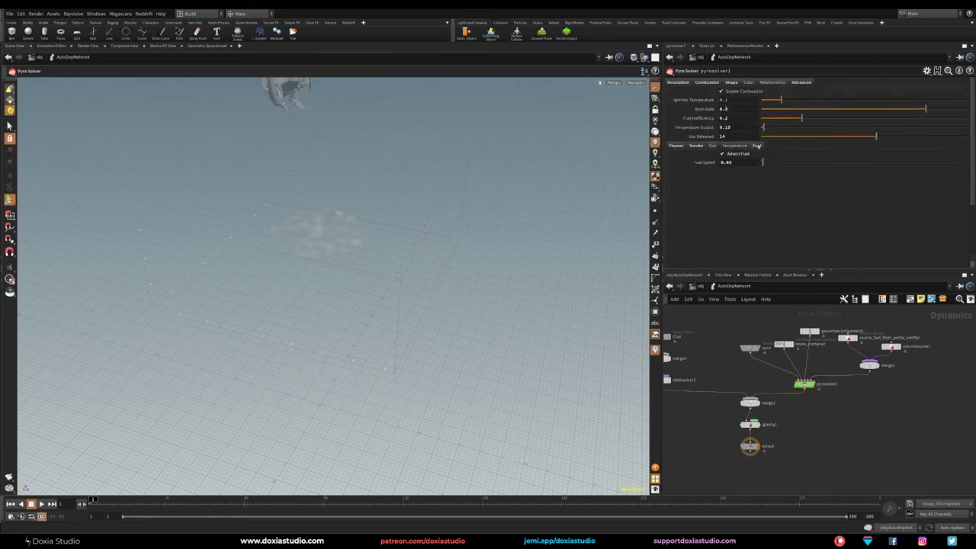
pyautogui.click(676, 146)
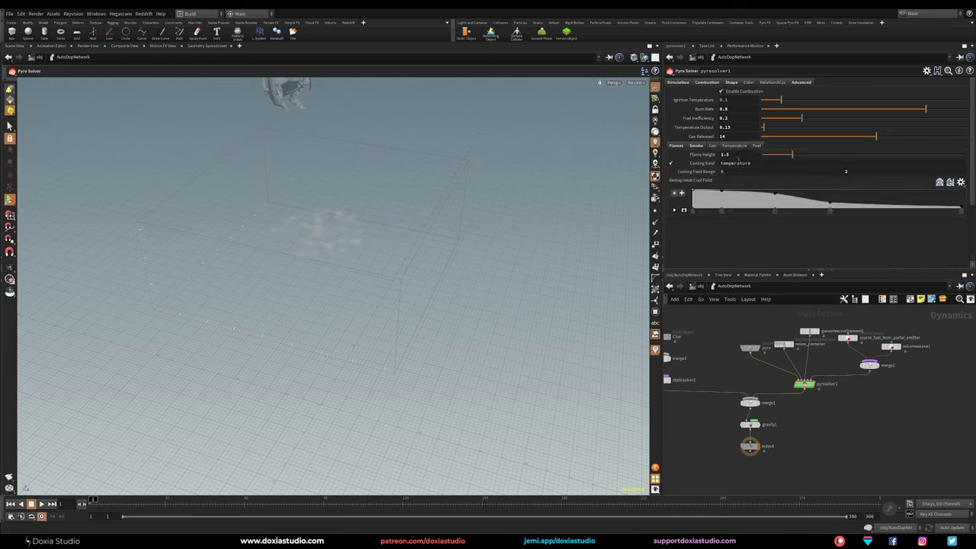
pyautogui.moveTo(738, 157); pyautogui.dragTo(698, 162)
pyautogui.write('3')
pyautogui.press('Return')
# - Set the Smoke Amount in pyrosolver1's combustion smoke settings to 6
pyautogui.click(695, 145)
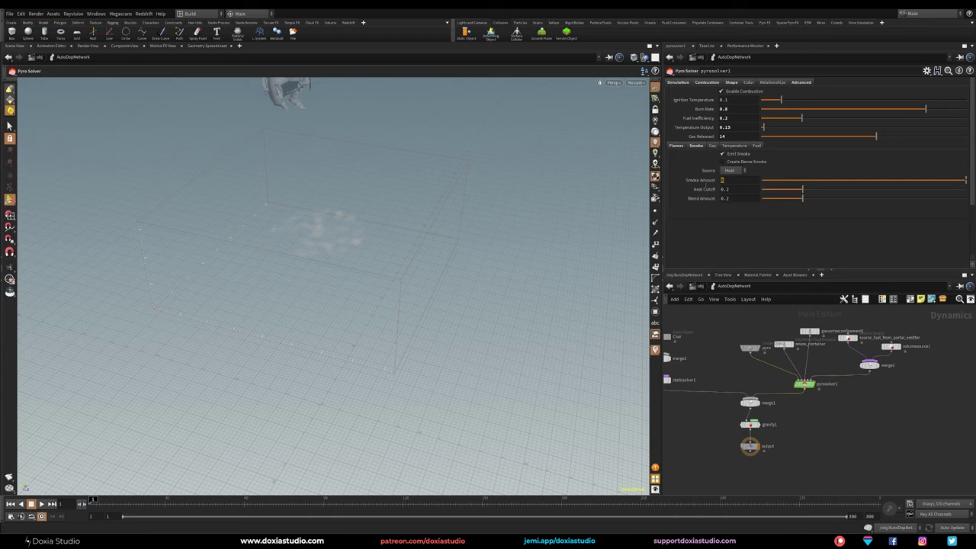
pyautogui.click(722, 183)
pyautogui.write('6')
pyautogui.press('Return')
# - Set pyrosolver1's Ignition Temperature to 0.15 and review its Gas Released value
pyautogui.click(733, 83)
pyautogui.click(709, 82)
pyautogui.click(736, 99)
pyautogui.write('5')
pyautogui.press('Return')
pyautogui.moveTo(698, 139)
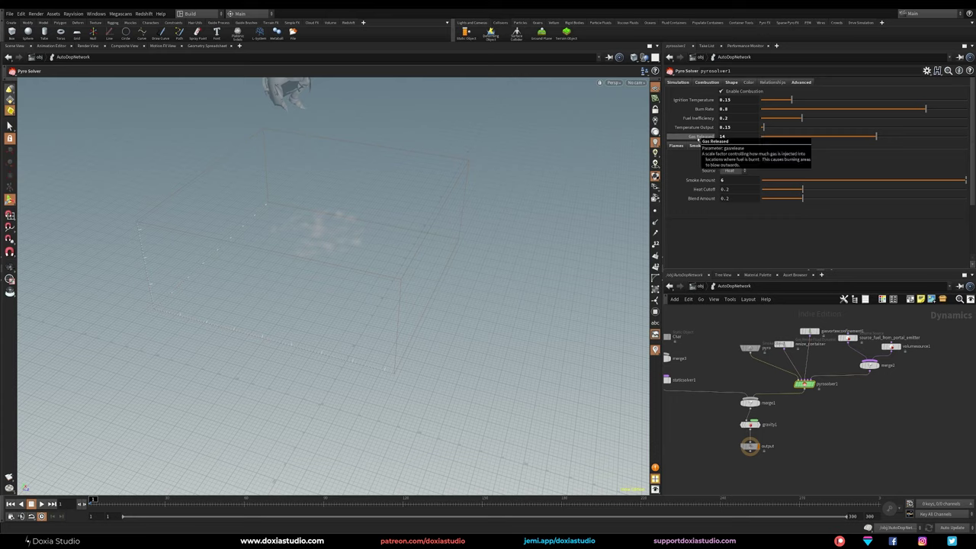
pyautogui.click(722, 136)
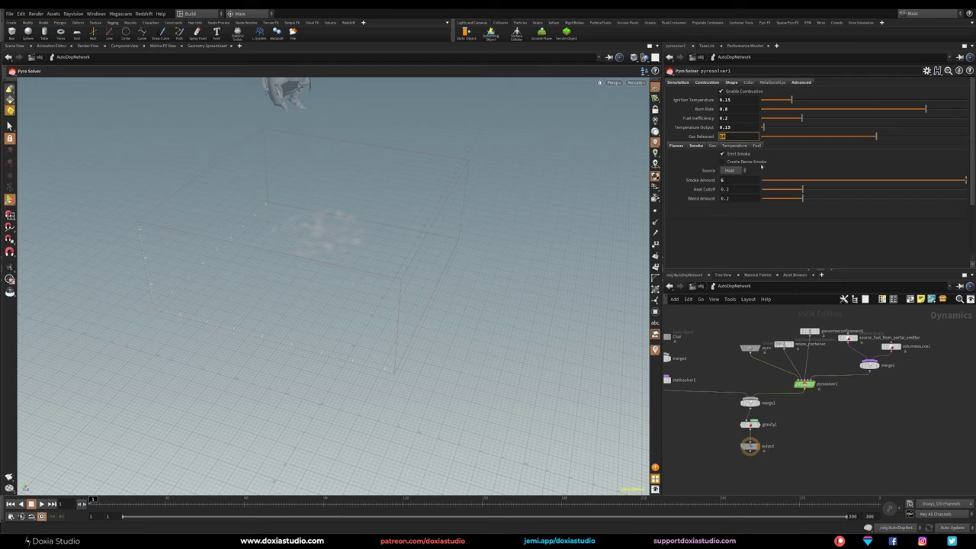
pyautogui.press('Return')
# - In pyrosolver1's shape settings, set Sharpening to 0.2 and Turbulence to 0.2
pyautogui.click(731, 82)
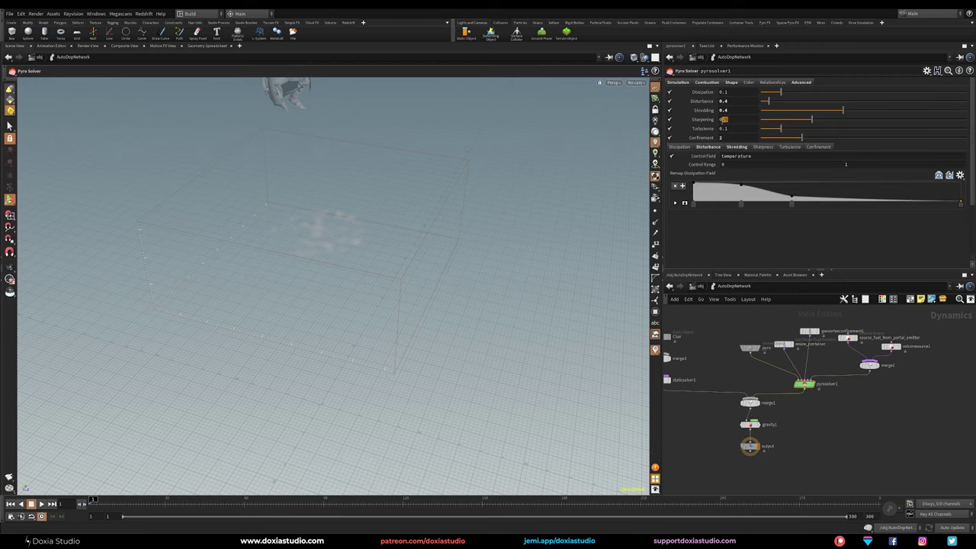
pyautogui.write('.2')
pyautogui.press('Return')
pyautogui.click(726, 128)
pyautogui.write('0.2')
pyautogui.press('Return')
# - Try a Shredding amount of 0.6 in pyrosolver1's shape settings
pyautogui.click(726, 110)
pyautogui.write('0.6')
pyautogui.press('Return')
# - Set pyrosolver1's Shredding amount to 0.3 and save the scene
pyautogui.click(724, 110)
pyautogui.write('0.3')
pyautogui.press('Return')
pyautogui.hotkey('ctrl', 's')
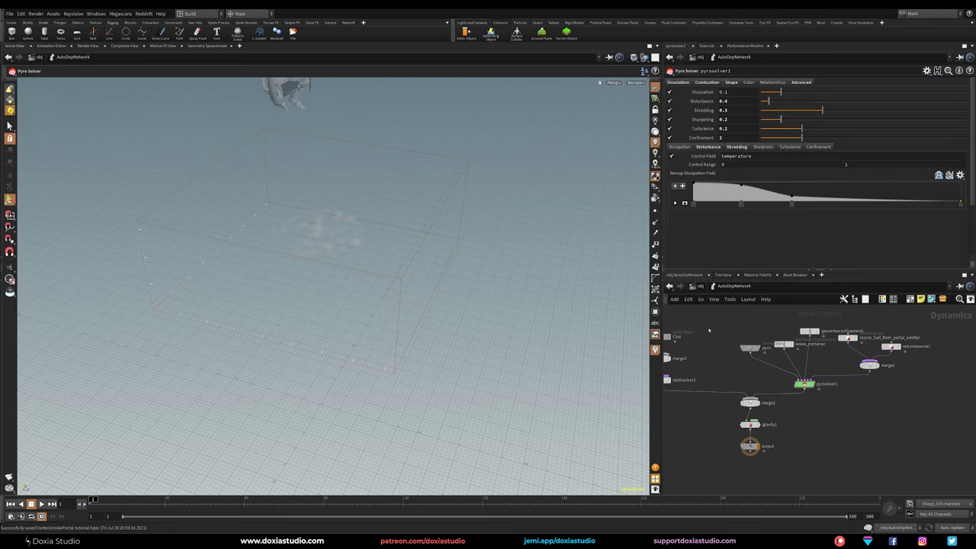
# - Inside portal_emitter, set the Pulse Duration of the add_noise node to 1
pyautogui.moveTo(792, 330); pyautogui.dragTo(837, 331, button='middle')
pyautogui.keyDown('alt'); pyautogui.moveTo(352, 244); pyautogui.dragTo(340, 195); pyautogui.keyUp('alt')
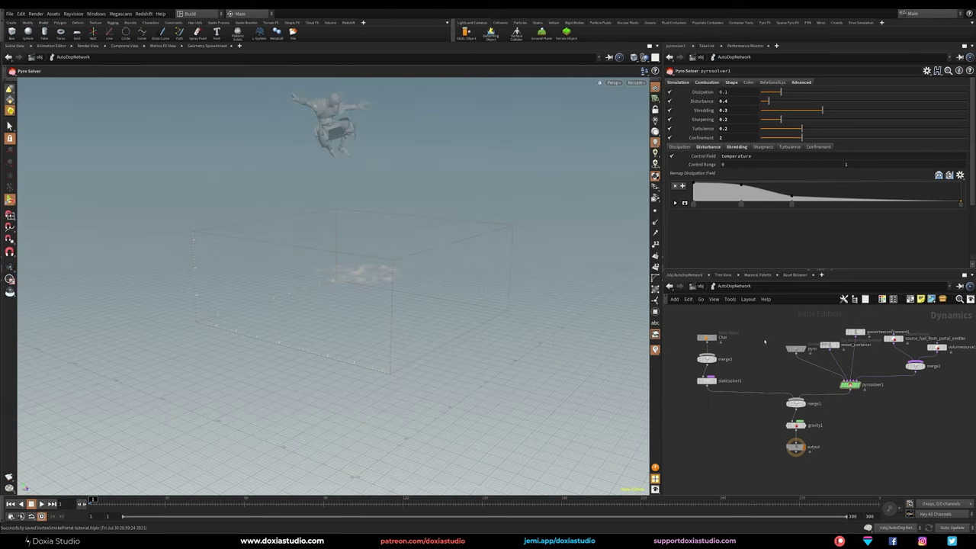
pyautogui.press('u')
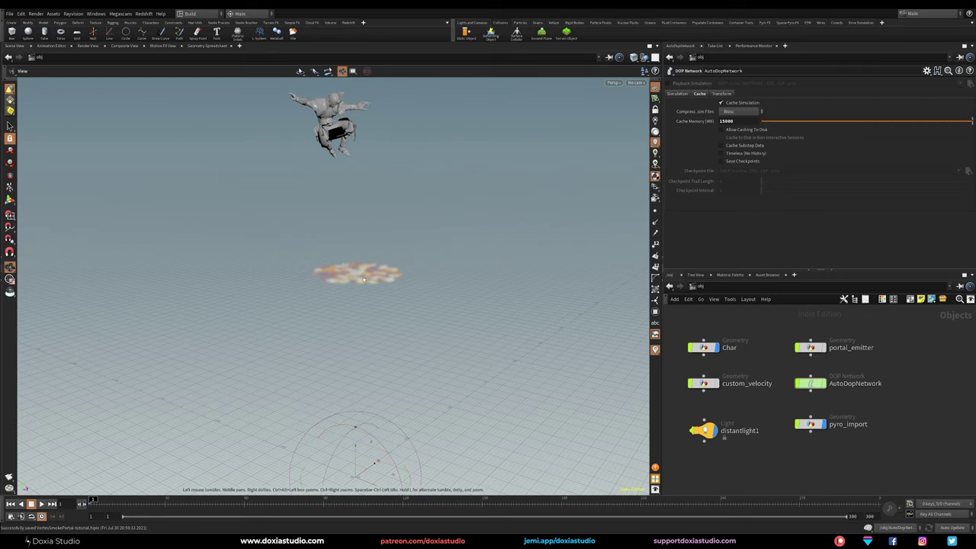
pyautogui.moveTo(363, 295)
pyautogui.keyDown('alt'); pyautogui.mouseDown()
pyautogui.moveTo(361, 316)
pyautogui.moveTo(385, 336)
pyautogui.moveTo(358, 308)
pyautogui.moveTo(372, 340)
pyautogui.moveTo(359, 313)
pyautogui.mouseUp(); pyautogui.keyUp('alt')
pyautogui.doubleClick(809, 348)
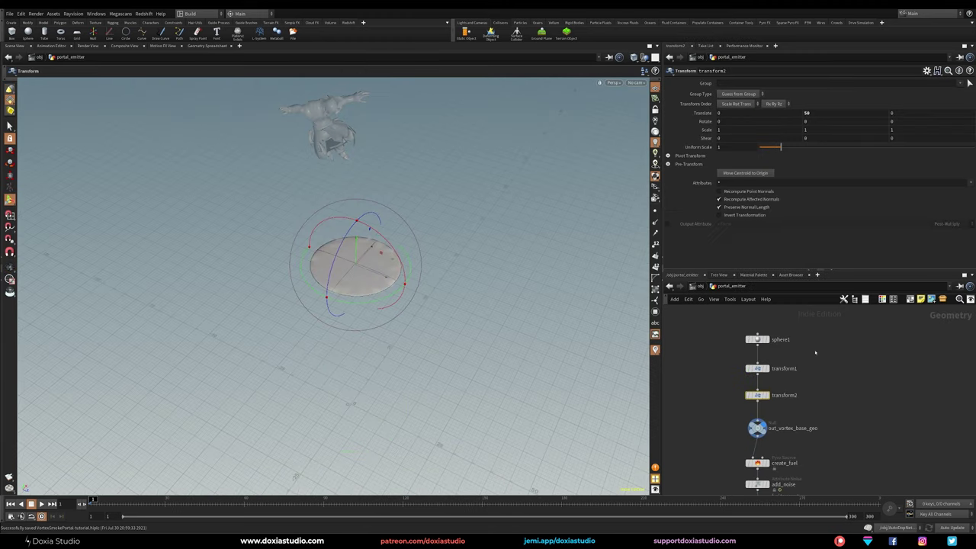
pyautogui.click(760, 406)
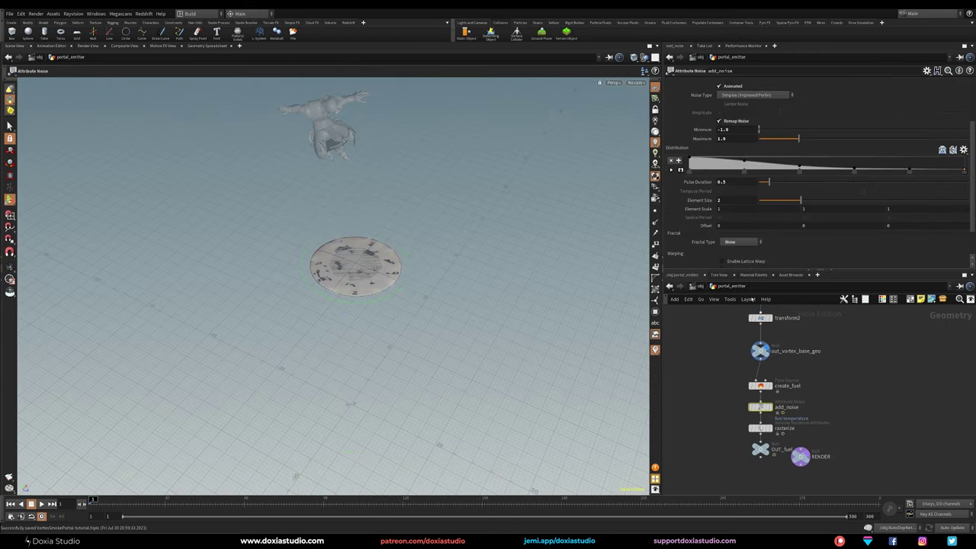
pyautogui.click(730, 201)
pyautogui.moveTo(730, 182); pyautogui.dragTo(710, 182)
pyautogui.write('1')
pyautogui.press('Return')
# - Set the Element Size of the add_noise node to 2.5
pyautogui.click(725, 200)
pyautogui.write('.5')
pyautogui.press('Return')
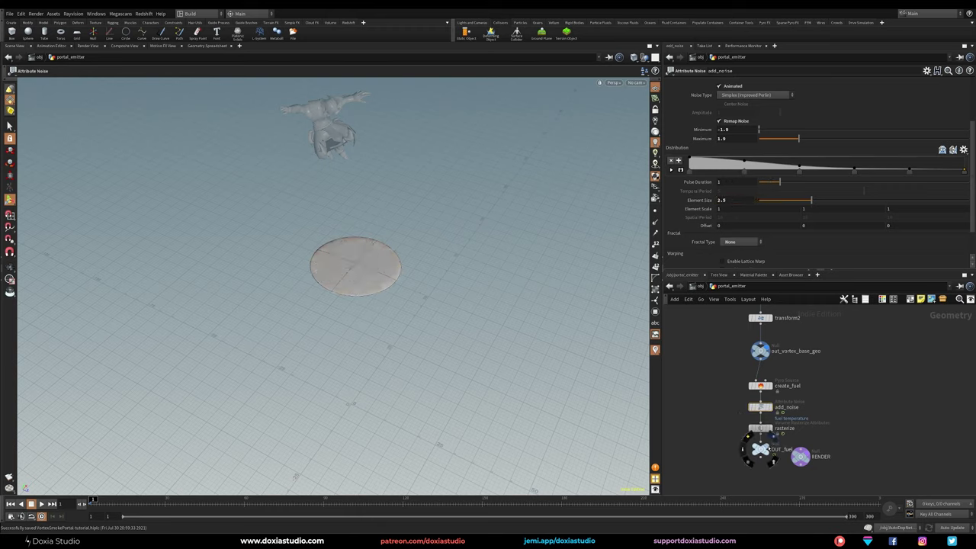
# - Display the OUT_fuel node in portal_emitter, then simulate the scene from the object level up to about frame 150
pyautogui.click(767, 450)
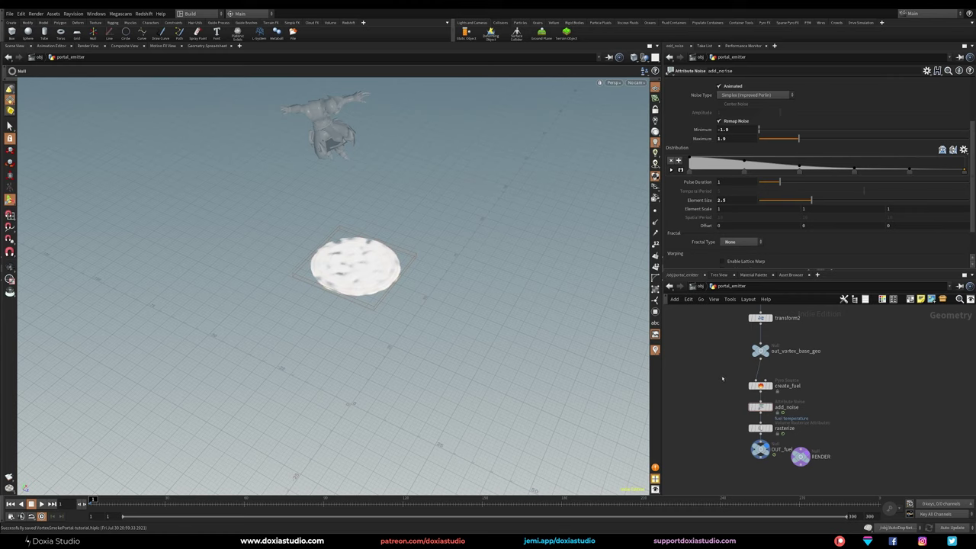
pyautogui.press('u')
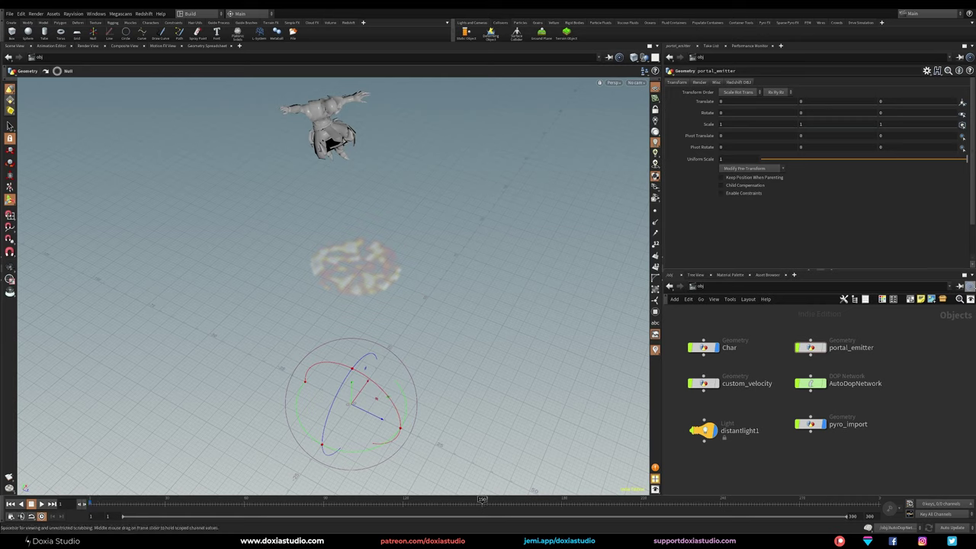
pyautogui.click(482, 499)
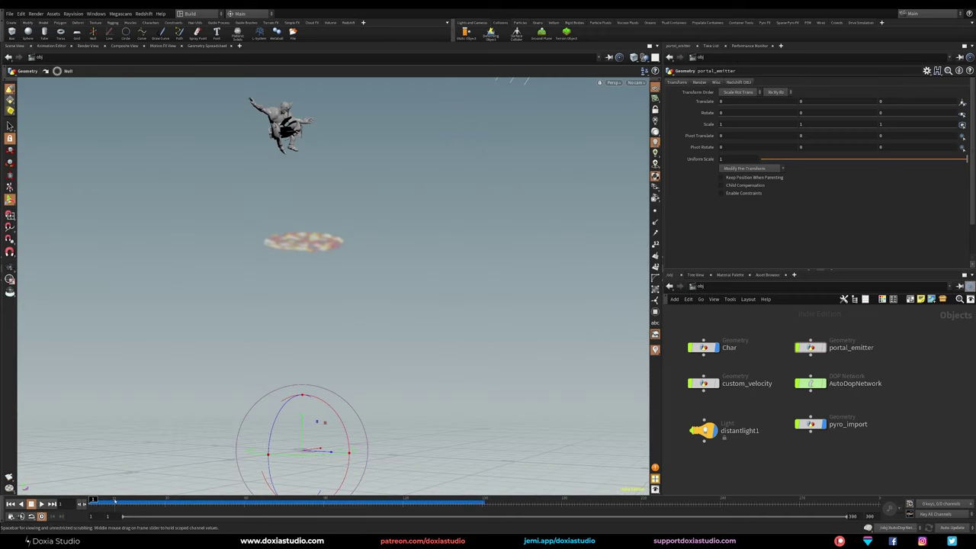
# - Play the simulation from frame 1 to about frame 67 and examine how the portal smoke develops
pyautogui.press('Escape')
pyautogui.moveTo(235, 325); pyautogui.dragTo(226, 326)
pyautogui.press('Return')
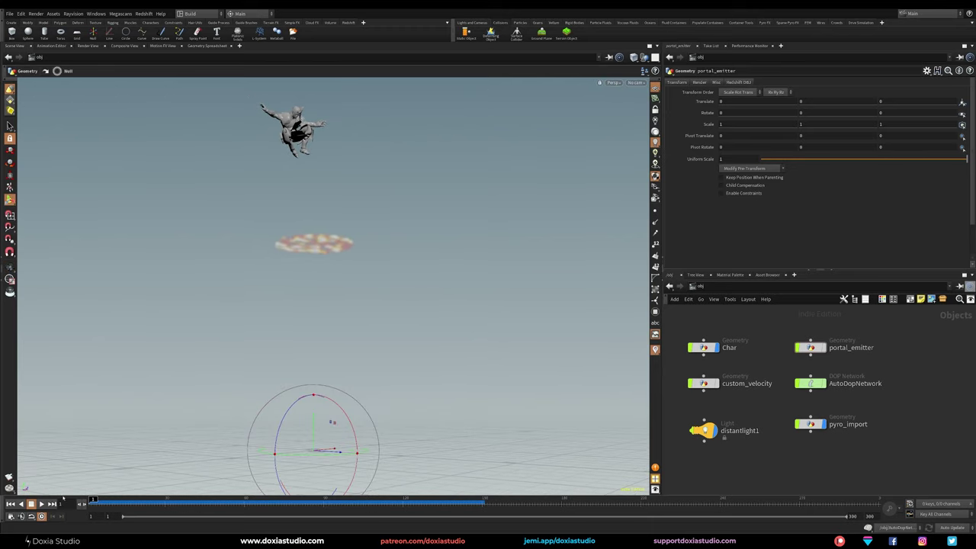
pyautogui.click(42, 504)
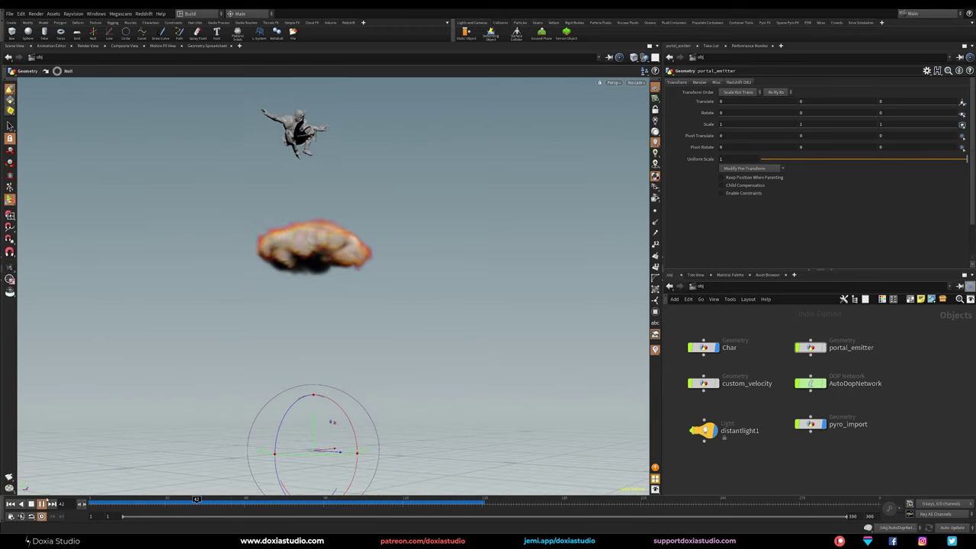
pyautogui.keyDown('alt'); pyautogui.moveTo(272, 333); pyautogui.dragTo(572, 355); pyautogui.keyUp('alt')
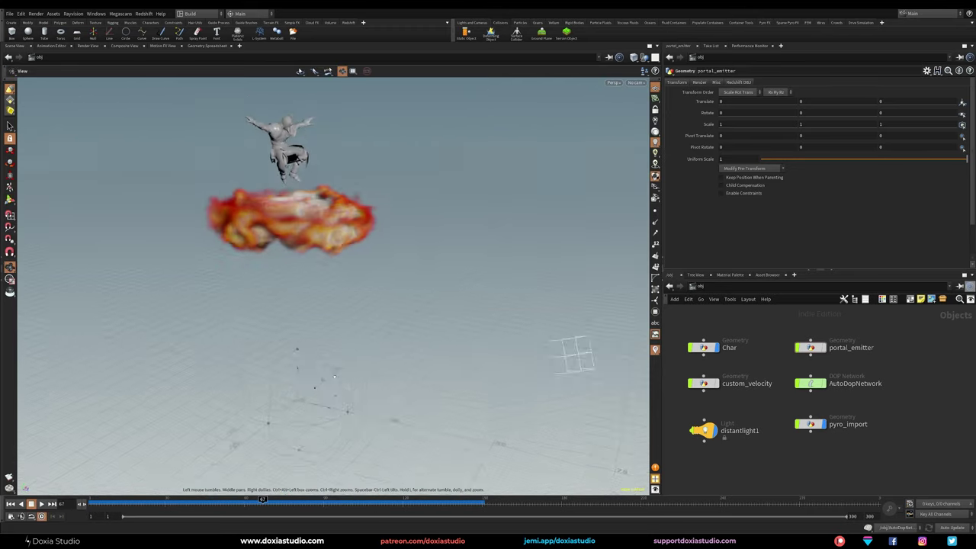
pyautogui.press('Up')
# - Look through distantlight1, aim it at the portal smoke by adjusting its locked view, and release the view from the light
pyautogui.click(634, 83)
pyautogui.moveTo(648, 131)
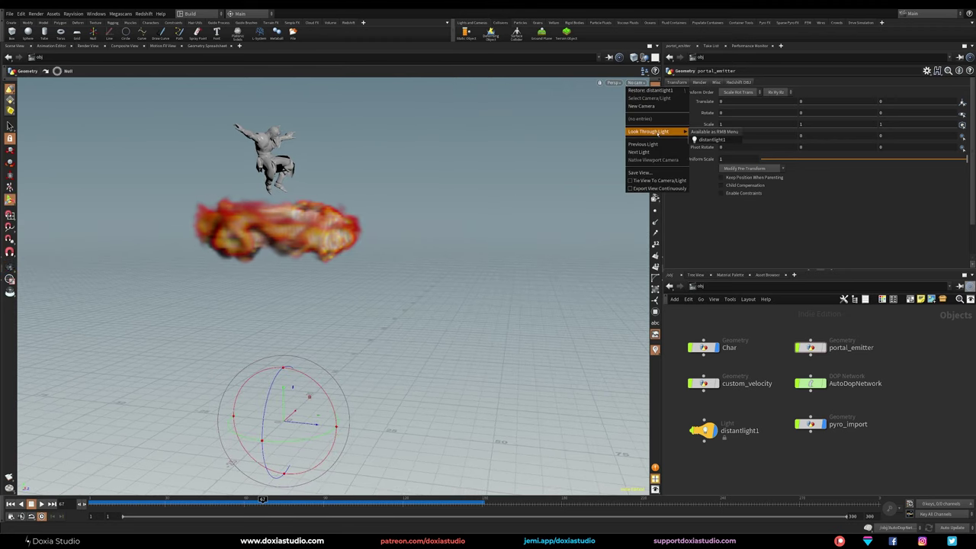
pyautogui.click(711, 140)
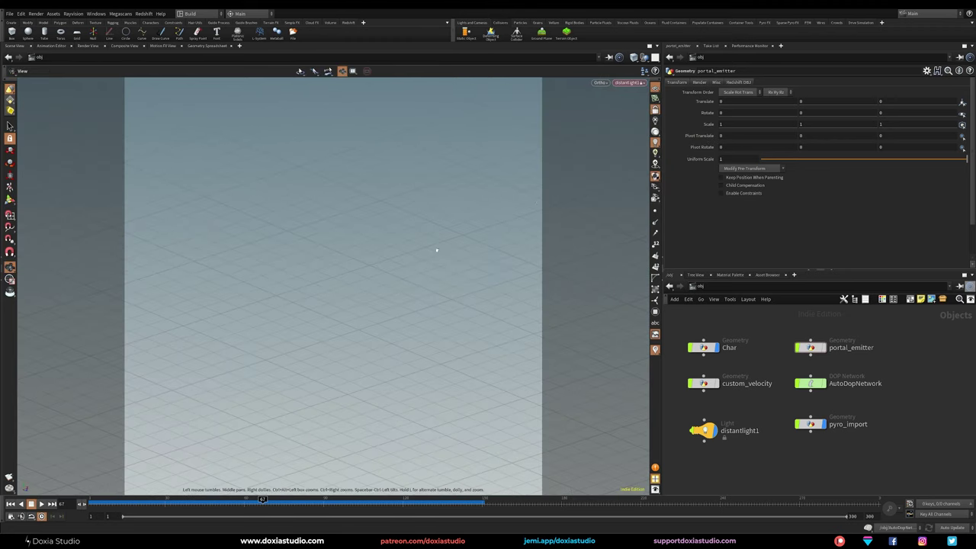
pyautogui.keyDown('alt'); pyautogui.moveTo(427, 282); pyautogui.dragTo(363, 292); pyautogui.keyUp('alt')
pyautogui.keyDown('alt'); pyautogui.moveTo(364, 289); pyautogui.dragTo(387, 220, button='middle'); pyautogui.keyUp('alt')
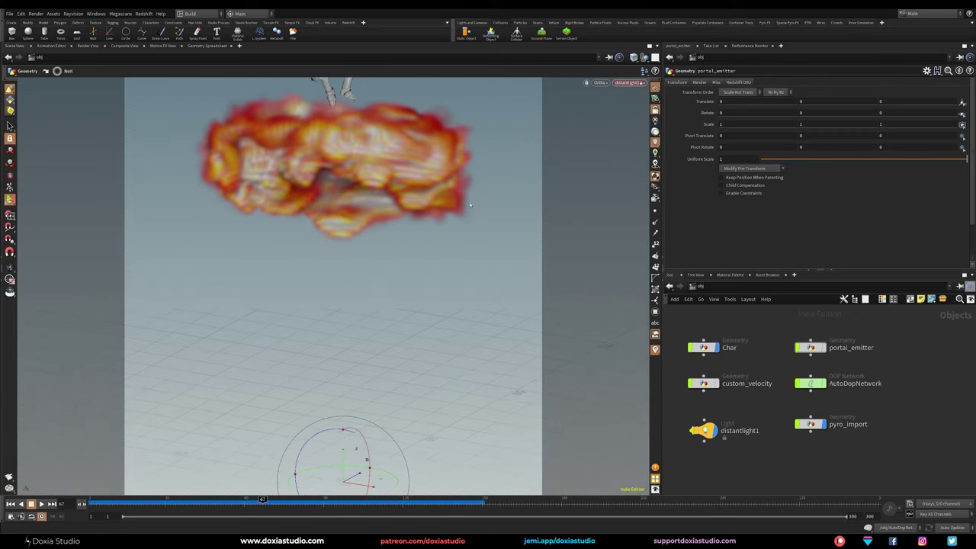
pyautogui.click(655, 110)
pyautogui.keyDown('alt'); pyautogui.moveTo(547, 202); pyautogui.dragTo(537, 195); pyautogui.keyUp('alt')
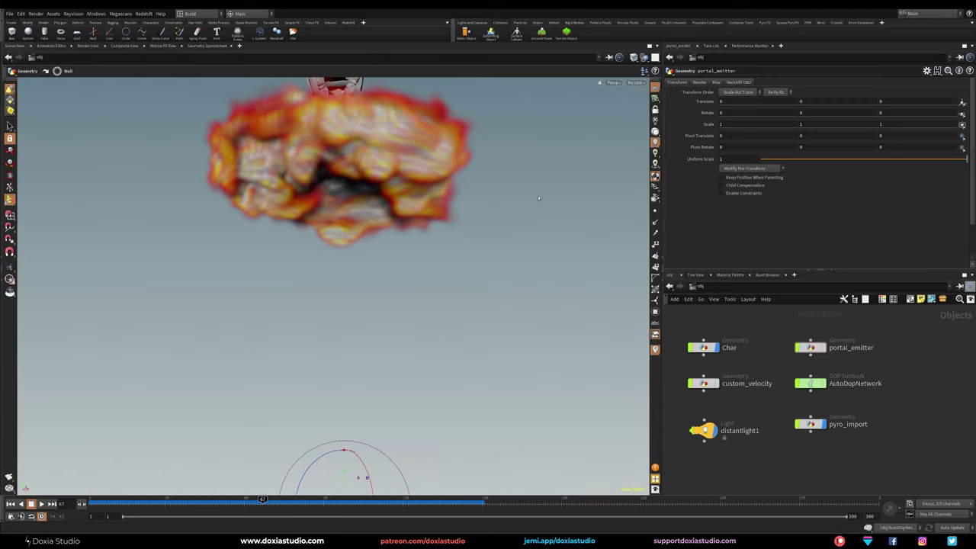
# - Select distantlight1 and examine its placement and its lighting on the smoke and character
pyautogui.keyDown('alt'); pyautogui.moveTo(370, 305); pyautogui.dragTo(396, 335); pyautogui.keyUp('alt')
pyautogui.keyDown('alt'); pyautogui.moveTo(396, 335); pyautogui.dragTo(359, 320, button='right'); pyautogui.keyUp('alt')
pyautogui.keyDown('alt'); pyautogui.moveTo(358, 320); pyautogui.dragTo(412, 340); pyautogui.keyUp('alt')
pyautogui.keyDown('alt'); pyautogui.moveTo(412, 339); pyautogui.dragTo(389, 333, button='right'); pyautogui.keyUp('alt')
pyautogui.keyDown('alt'); pyautogui.moveTo(388, 332); pyautogui.dragTo(345, 315, button='middle'); pyautogui.keyUp('alt')
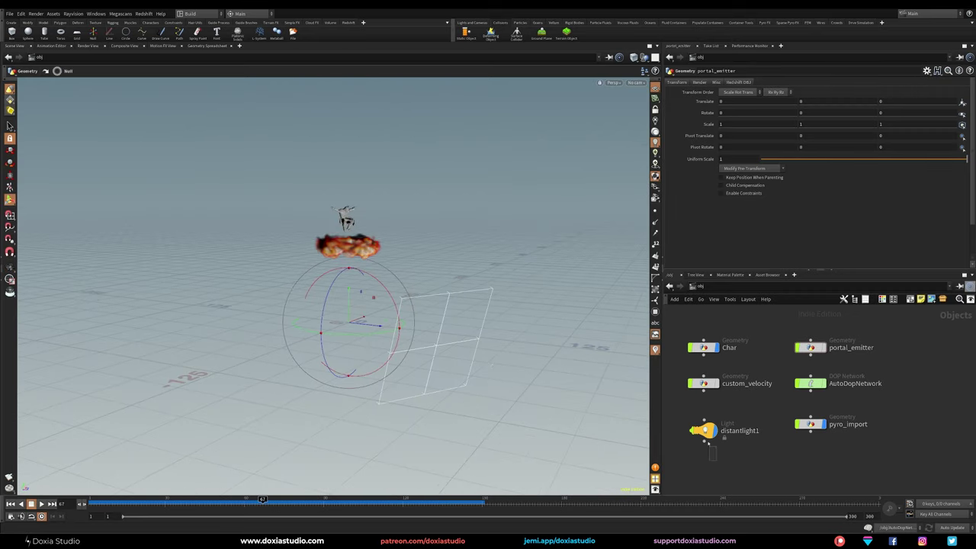
pyautogui.click(708, 435)
pyautogui.moveTo(452, 357); pyautogui.dragTo(609, 477)
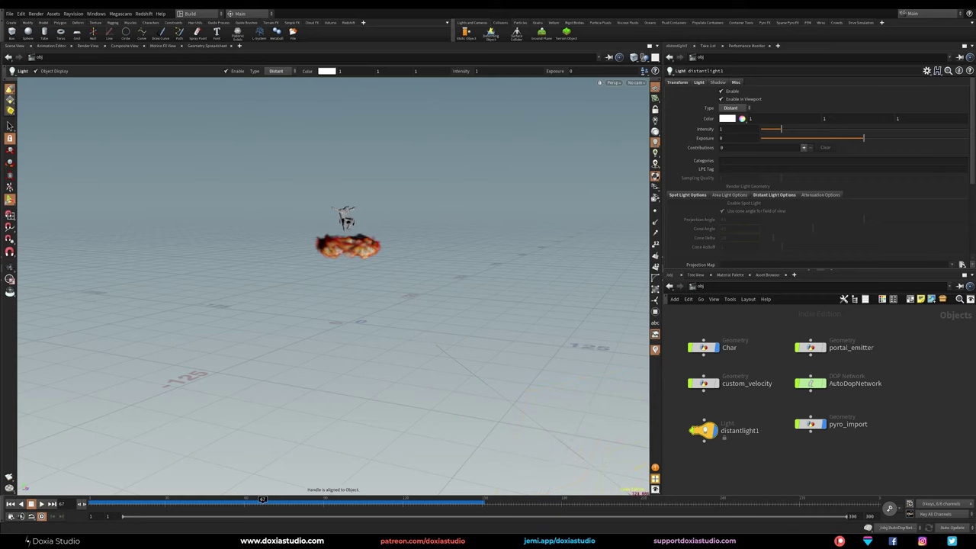
pyautogui.keyDown('alt'); pyautogui.moveTo(462, 336); pyautogui.dragTo(507, 327, button='right'); pyautogui.keyUp('alt')
pyautogui.keyDown('alt'); pyautogui.moveTo(507, 328); pyautogui.dragTo(491, 275); pyautogui.keyUp('alt')
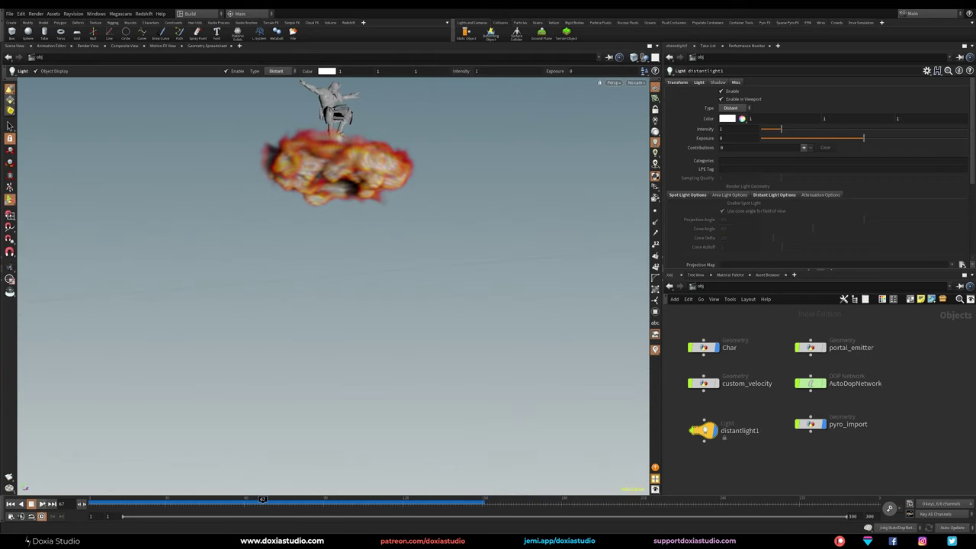
# - Scrub through the simulation up to frame 128 and examine the smoke from several angles
pyautogui.moveTo(157, 504); pyautogui.dragTo(429, 478)
pyautogui.moveTo(403, 323)
pyautogui.keyDown('alt'); pyautogui.mouseDown()
pyautogui.moveTo(423, 436)
pyautogui.moveTo(416, 320)
pyautogui.mouseUp(); pyautogui.keyUp('alt')
pyautogui.moveTo(113, 503); pyautogui.dragTo(426, 476)
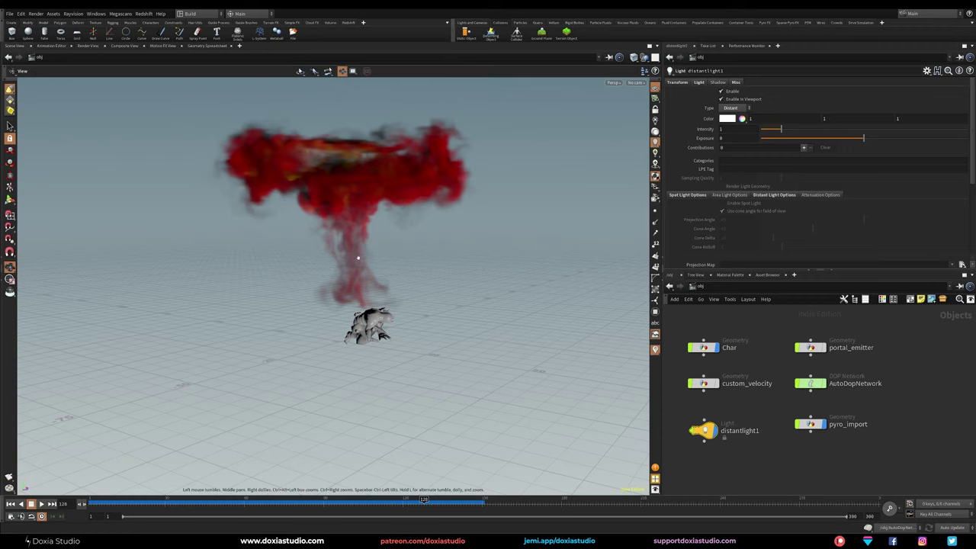
pyautogui.keyDown('alt'); pyautogui.moveTo(359, 257); pyautogui.dragTo(355, 360, button='middle'); pyautogui.keyUp('alt')
pyautogui.keyDown('alt'); pyautogui.moveTo(355, 360); pyautogui.dragTo(364, 333); pyautogui.keyUp('alt')
pyautogui.keyDown('alt'); pyautogui.moveTo(364, 332); pyautogui.dragTo(362, 256, button='middle'); pyautogui.keyUp('alt')
pyautogui.moveTo(363, 256)
pyautogui.keyDown('alt'); pyautogui.mouseDown()
pyautogui.moveTo(361, 206)
pyautogui.moveTo(381, 208)
pyautogui.moveTo(361, 209)
pyautogui.moveTo(361, 263)
pyautogui.mouseUp(); pyautogui.keyUp('alt')
pyautogui.moveTo(101, 500); pyautogui.dragTo(424, 500)
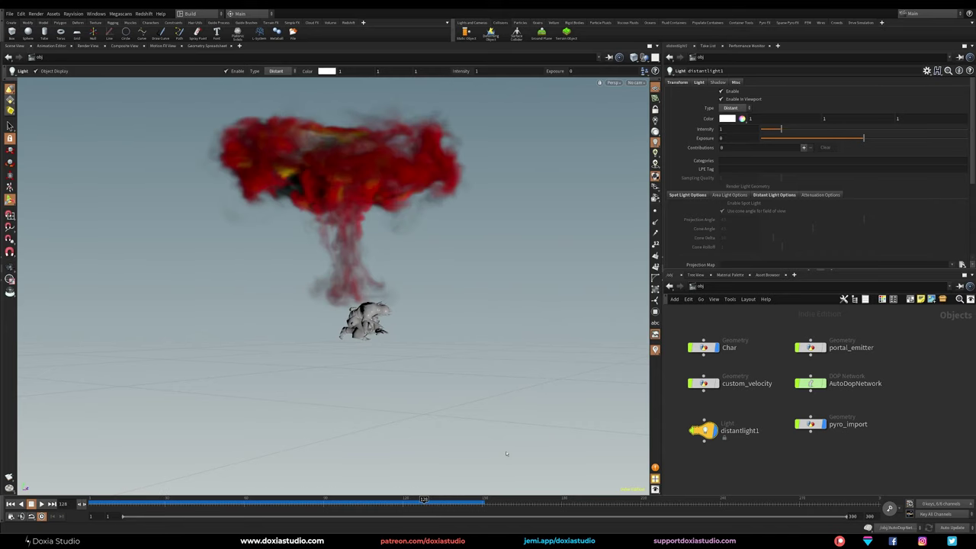
# - Inside pyro_import, set the Density Scale of volumevisualization1 to 4.55
pyautogui.doubleClick(815, 423)
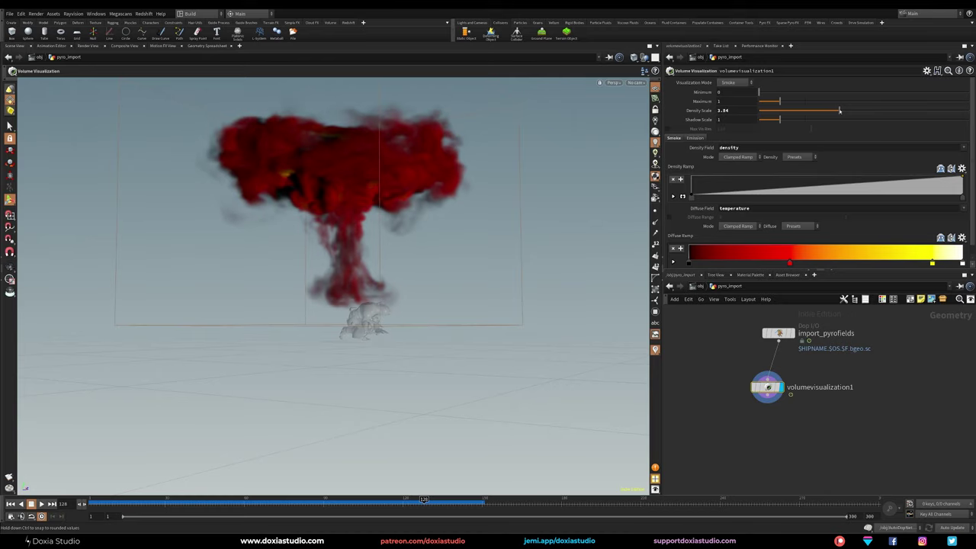
pyautogui.moveTo(856, 110); pyautogui.dragTo(853, 111)
pyautogui.keyDown('alt'); pyautogui.moveTo(355, 297); pyautogui.dragTo(479, 192); pyautogui.keyUp('alt')
pyautogui.keyDown('alt'); pyautogui.moveTo(379, 309); pyautogui.dragTo(359, 331); pyautogui.keyUp('alt')
# - Scrub the denser smoke up to frame 147, examine its shape around the character, and return to the object level
pyautogui.moveTo(140, 503); pyautogui.dragTo(442, 500)
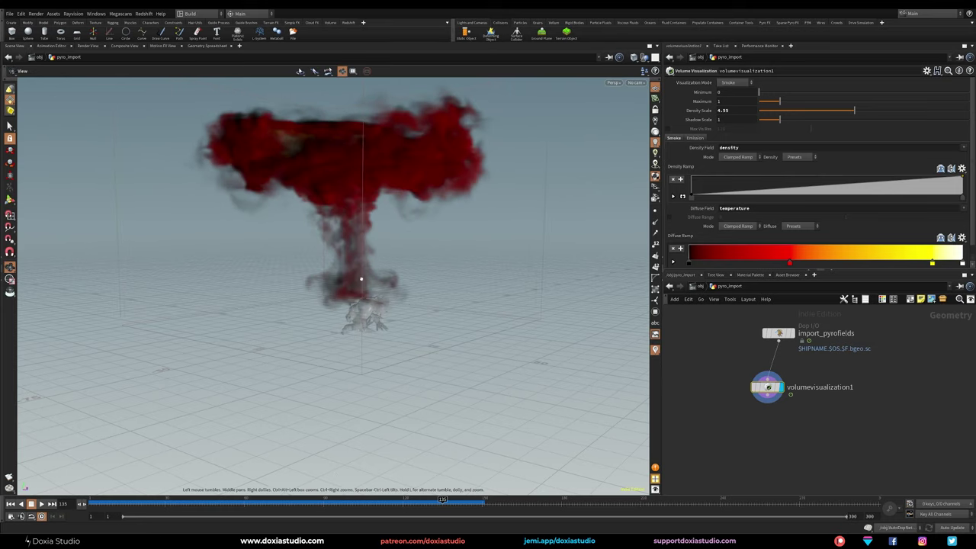
pyautogui.moveTo(345, 345); pyautogui.dragTo(409, 257)
pyautogui.moveTo(369, 283); pyautogui.dragTo(303, 269)
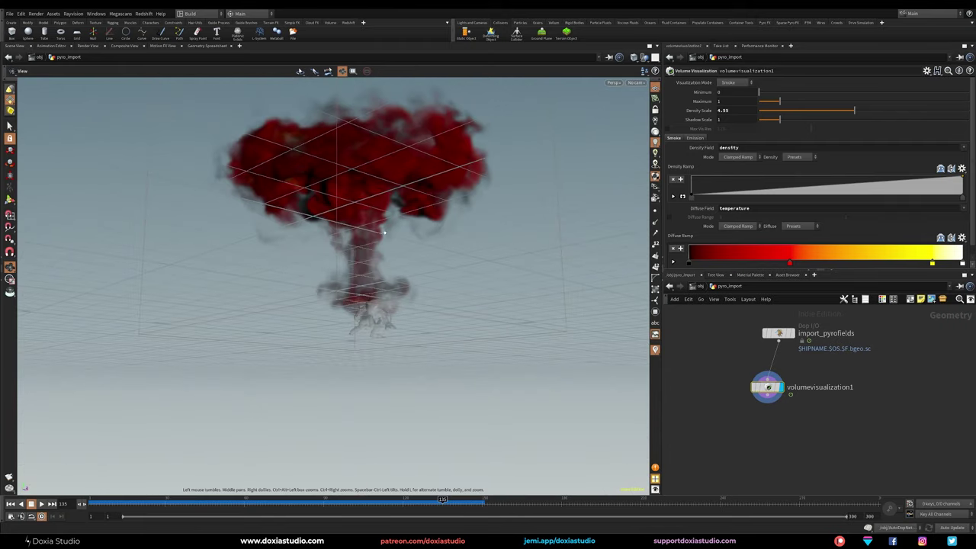
pyautogui.moveTo(384, 232); pyautogui.dragTo(339, 235)
pyautogui.moveTo(128, 503); pyautogui.dragTo(474, 506)
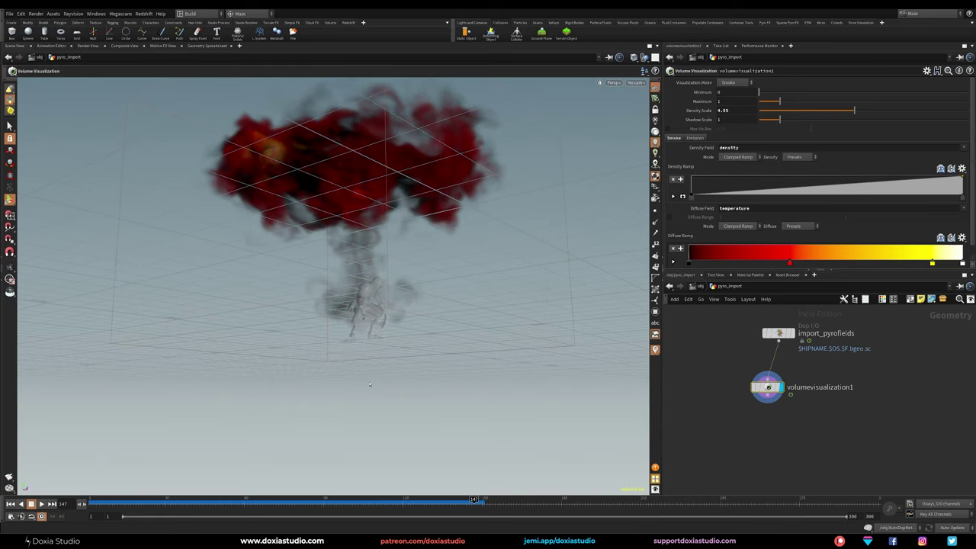
pyautogui.moveTo(387, 342); pyautogui.dragTo(340, 330)
pyautogui.press('u')
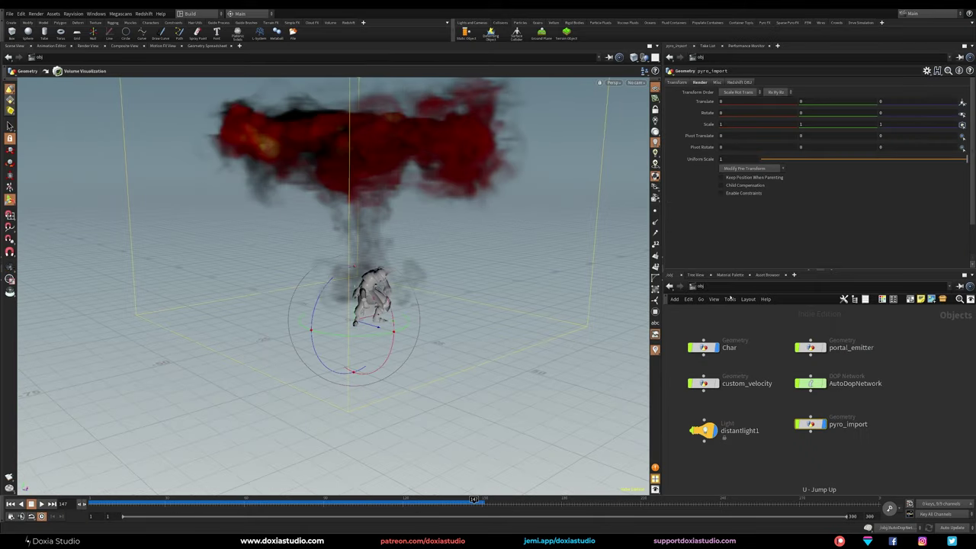
# - Return to frame 1 and, inside portal_emitter, set the Uniform Scale of transform2 to 2
pyautogui.click(93, 501)
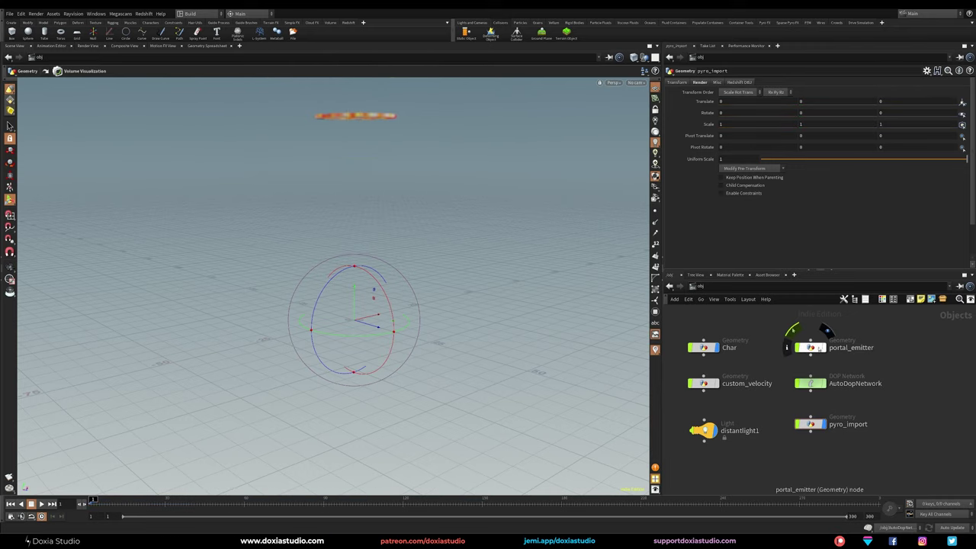
pyautogui.doubleClick(814, 347)
pyautogui.moveTo(826, 331); pyautogui.dragTo(814, 384, button='middle')
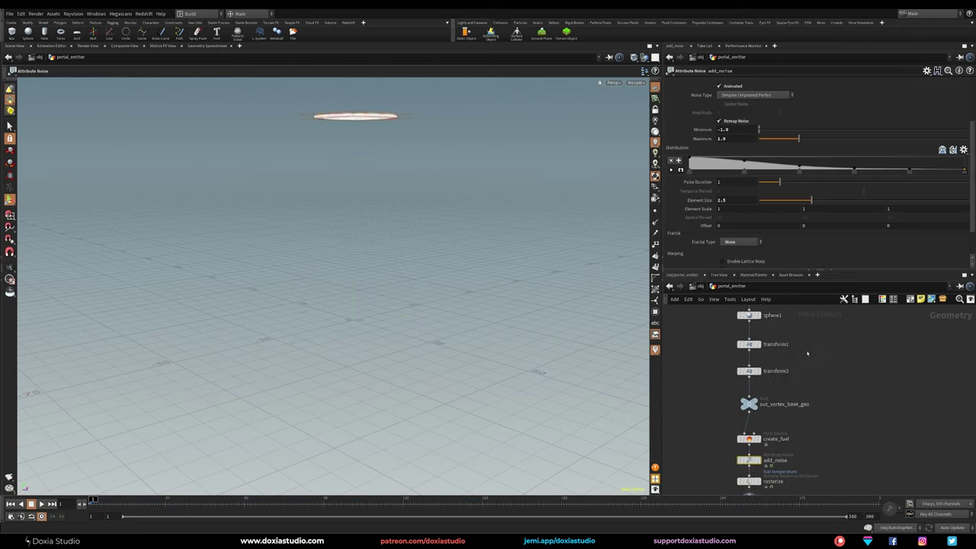
pyautogui.click(776, 371)
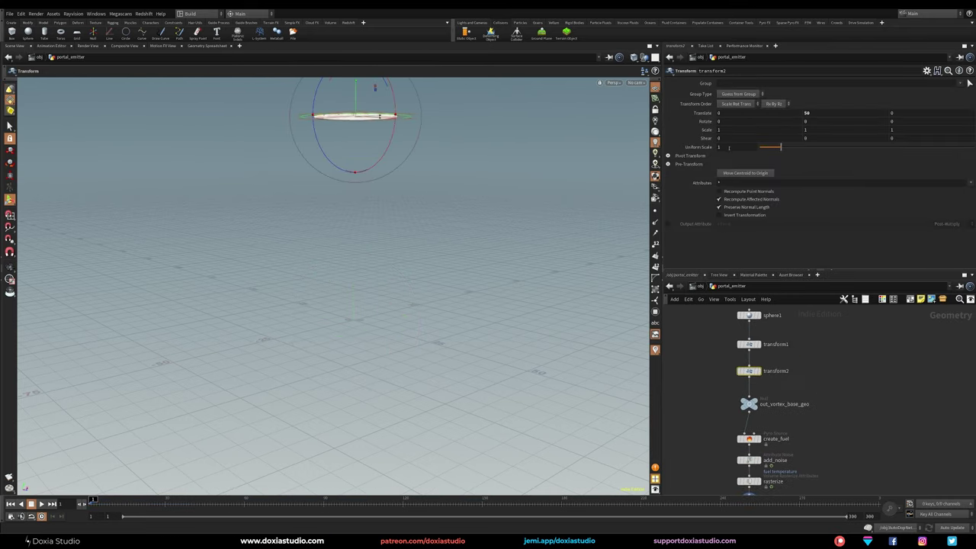
pyautogui.click(775, 343)
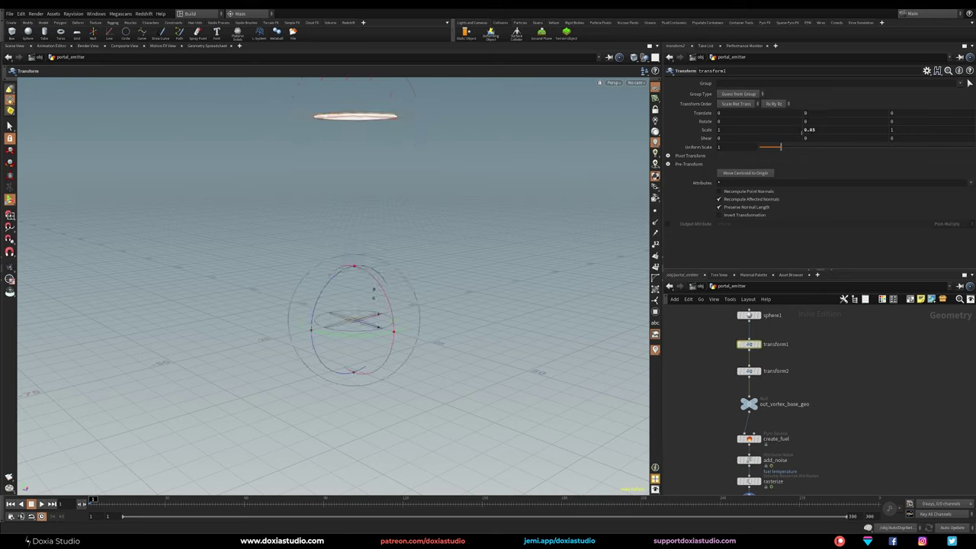
pyautogui.moveTo(819, 340); pyautogui.dragTo(824, 352, button='middle')
pyautogui.click(778, 380)
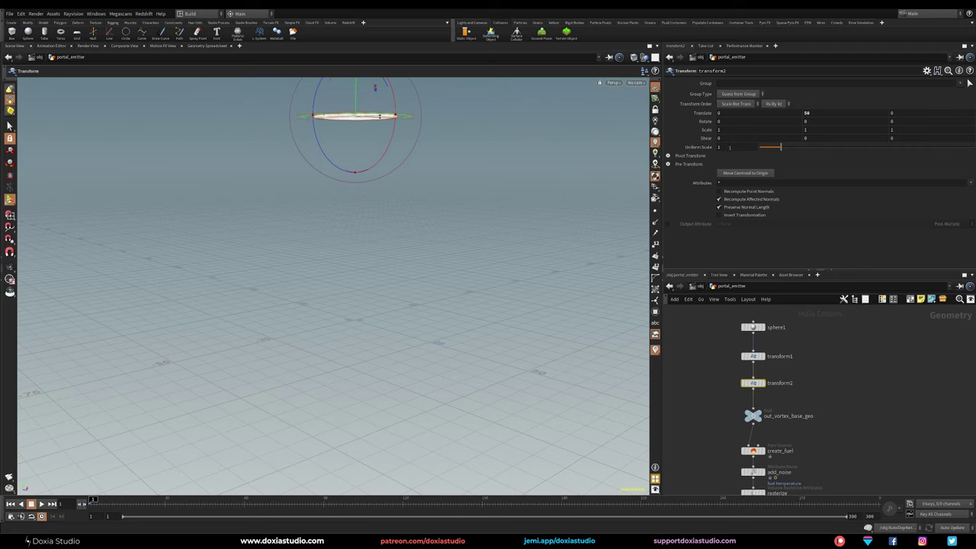
pyautogui.click(729, 147)
pyautogui.write('2')
pyautogui.press('Return')
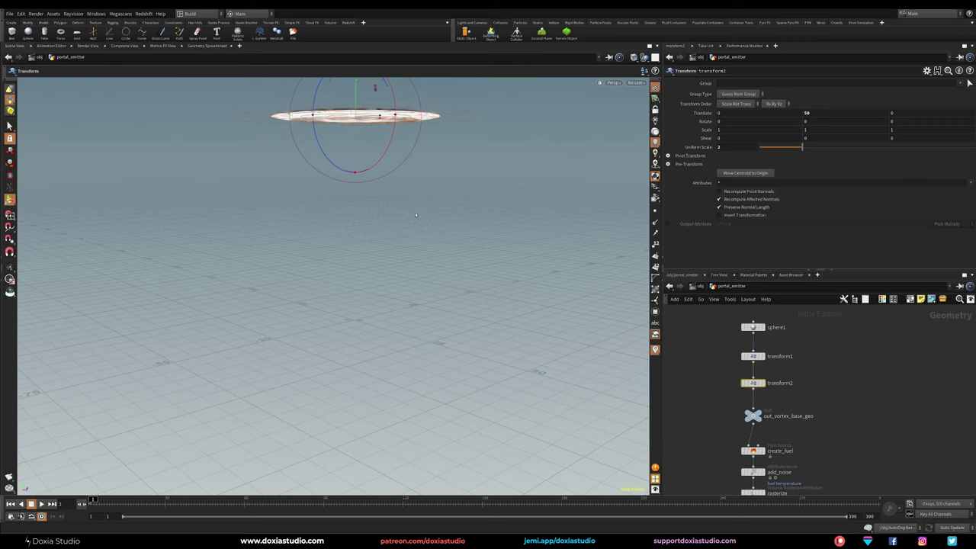
pyautogui.press('Escape')
pyautogui.moveTo(399, 211); pyautogui.dragTo(347, 179)
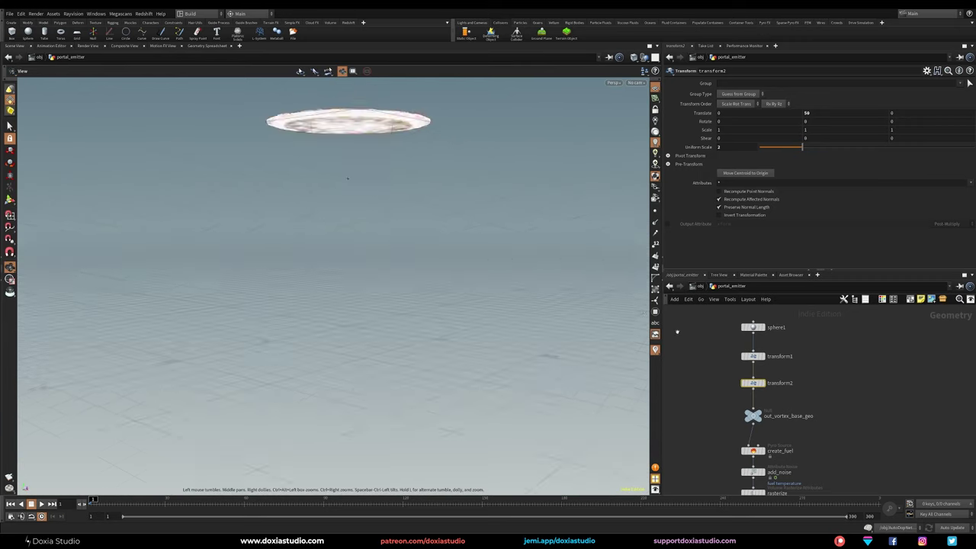
# - Inside custom_velocity, set the vortex scale of volumevop1 to 1
pyautogui.press('u')
pyautogui.click(705, 385)
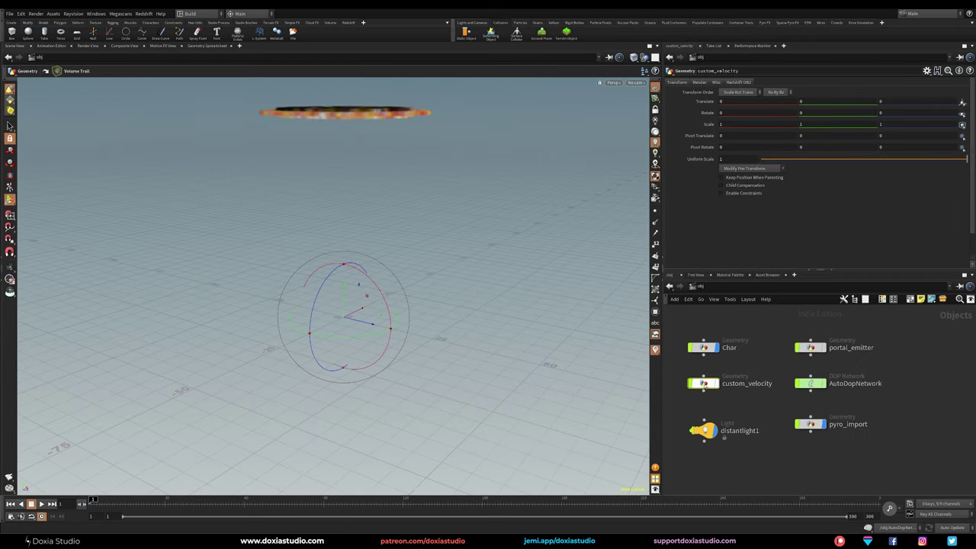
pyautogui.doubleClick(704, 384)
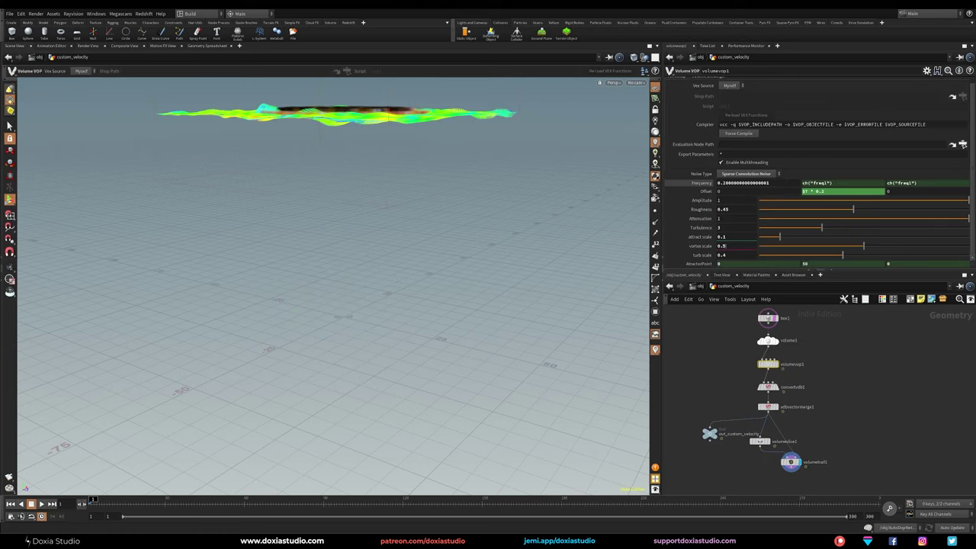
pyautogui.doubleClick(725, 245)
pyautogui.write('1')
pyautogui.click(716, 330)
pyautogui.keyDown('alt'); pyautogui.moveTo(435, 188); pyautogui.dragTo(458, 290); pyautogui.keyUp('alt')
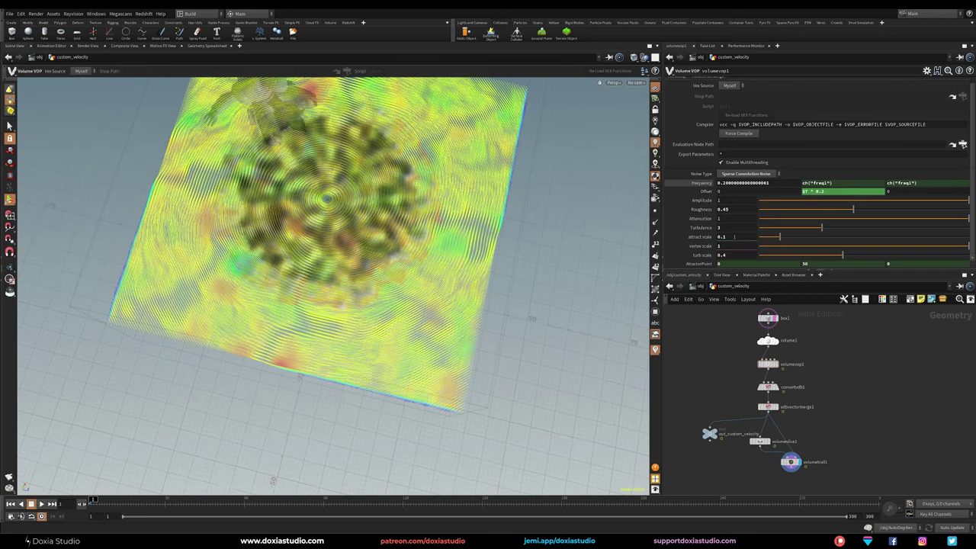
# - Set volumevop1's attract scale to 0 and its noise Frequency to 0.5
pyautogui.doubleClick(727, 238)
pyautogui.write('0')
pyautogui.press('Return')
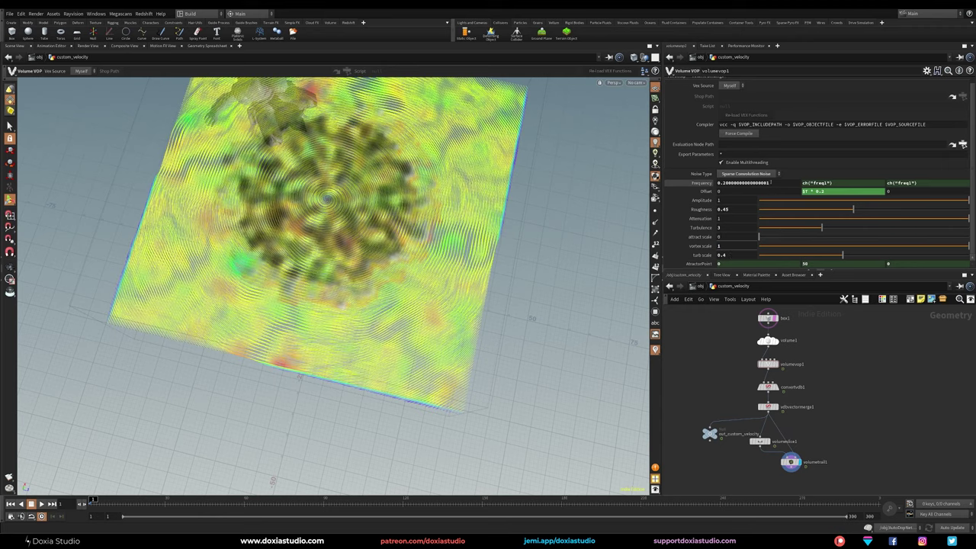
pyautogui.doubleClick(723, 183)
pyautogui.write('0.5')
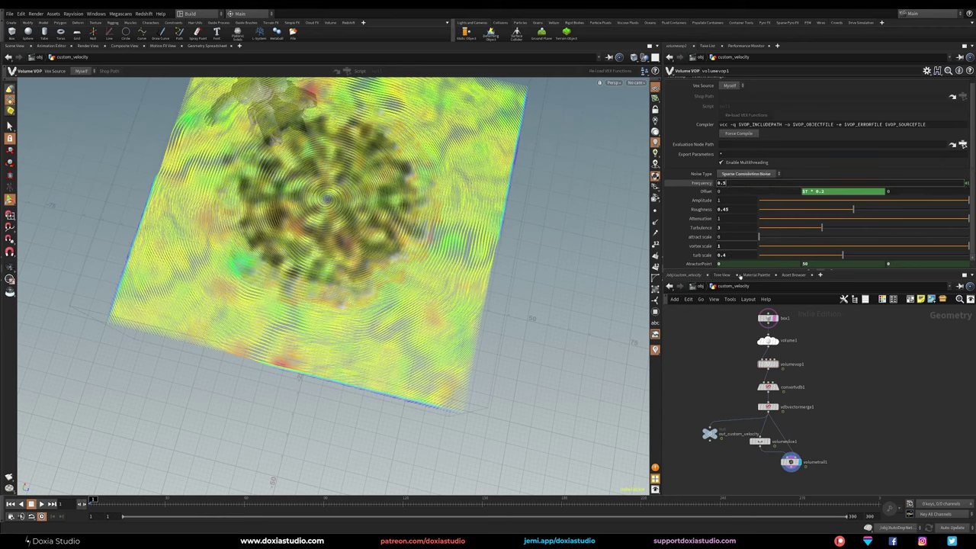
pyautogui.press('Return')
# - Set volumevop1's turb scale to 1
pyautogui.doubleClick(731, 255)
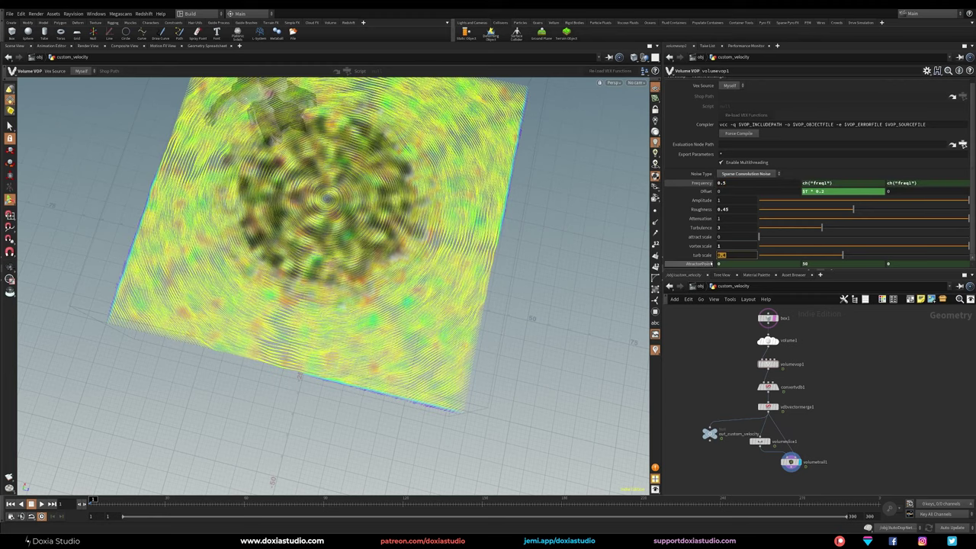
pyautogui.write('1')
pyautogui.press('Return')
pyautogui.keyDown('alt'); pyautogui.moveTo(446, 308); pyautogui.dragTo(444, 263); pyautogui.keyUp('alt')
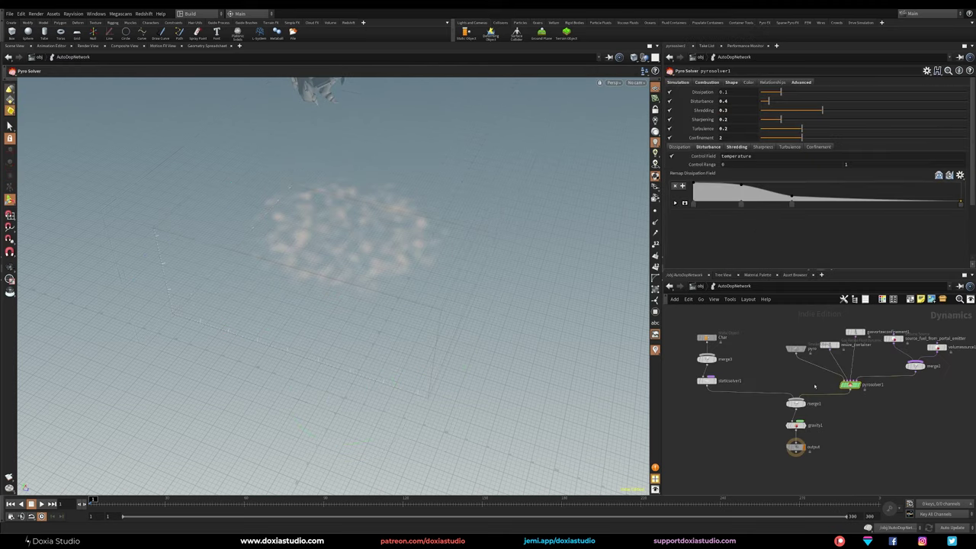
# - In pyrosolver1's shape settings, turn off Sharpening, and set Shredding to 0.2 and Disturbance to 0.5
pyautogui.click(670, 119)
pyautogui.doubleClick(729, 110)
pyautogui.write('0.2')
pyautogui.press('Return')
pyautogui.doubleClick(724, 101)
pyautogui.write('0.5')
pyautogui.press('Return')
# - In pyrosolver1's simulation settings, set Temperature Diffusion to 0.25
pyautogui.click(677, 82)
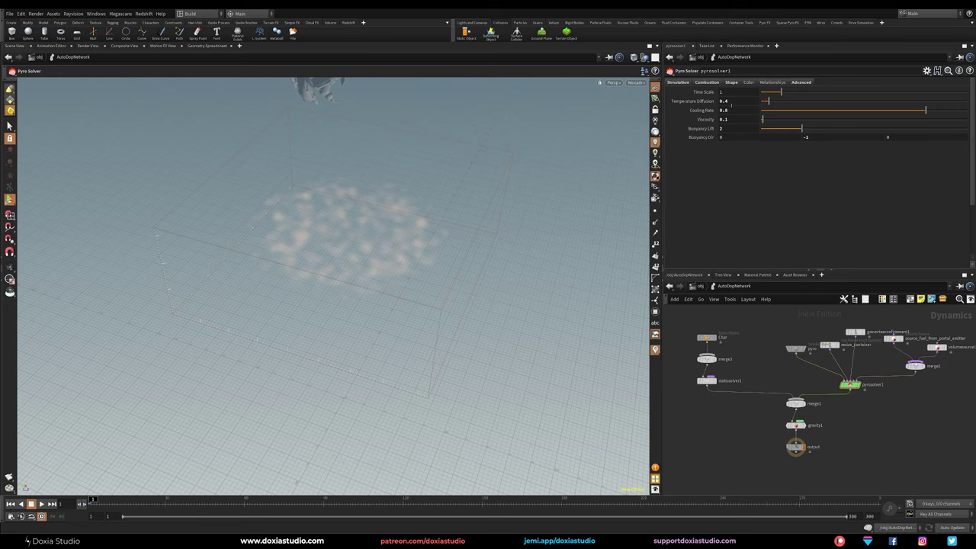
pyautogui.write('0.25')
pyautogui.press('Return')
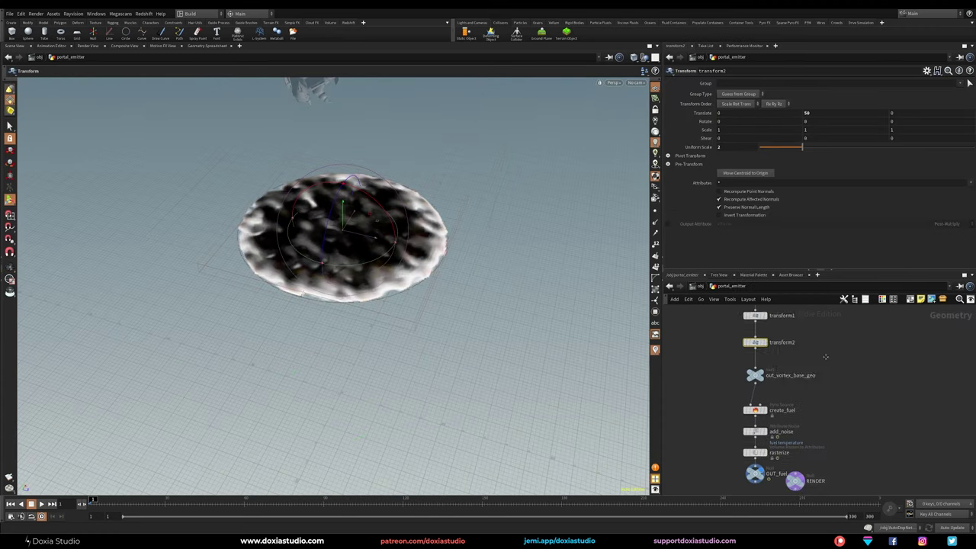
# - In portal_emitter, try an Element Size of 5 for add_noise and settle on 3, returning to object level and saving the scene
pyautogui.moveTo(826, 356); pyautogui.dragTo(804, 312, button='middle')
pyautogui.click(735, 386)
pyautogui.doubleClick(723, 200)
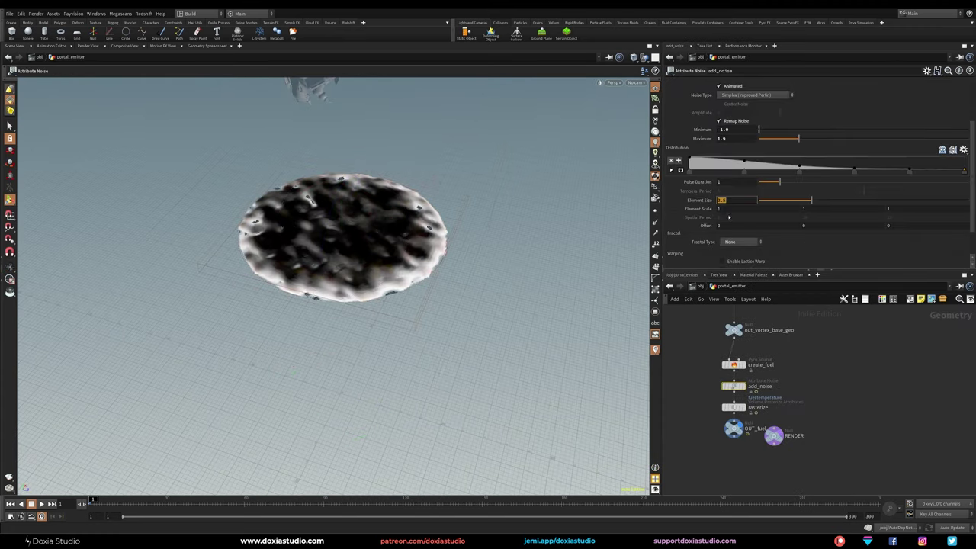
pyautogui.write('5')
pyautogui.press('Return')
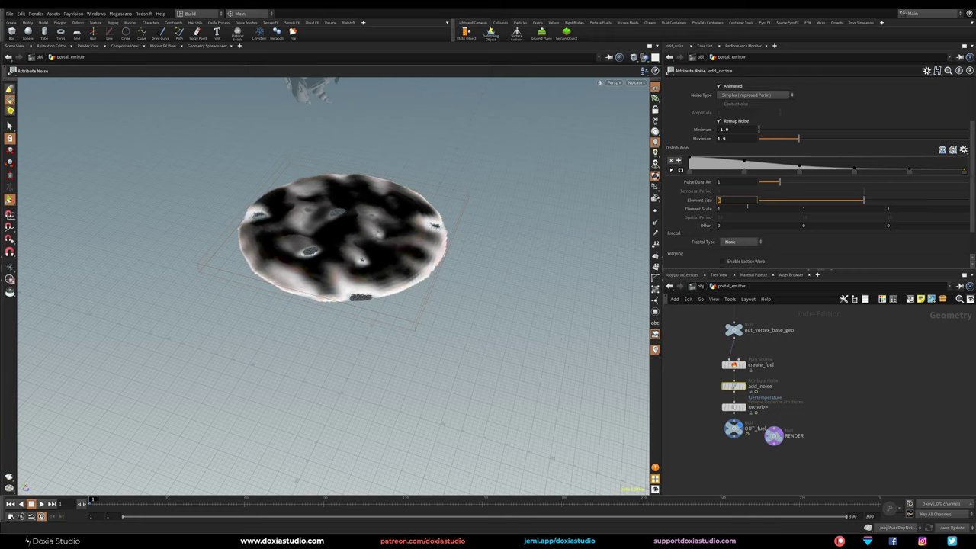
pyautogui.press('Return')
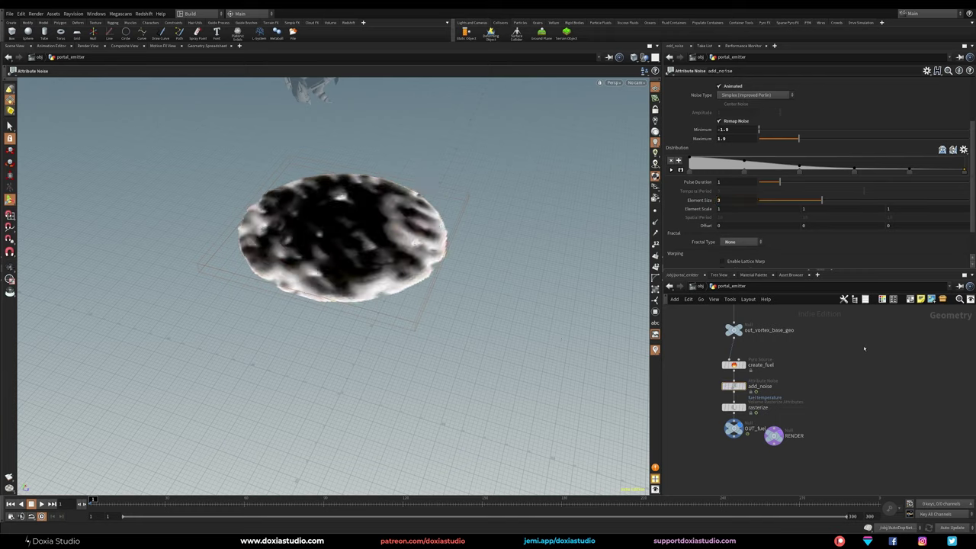
pyautogui.press('u')
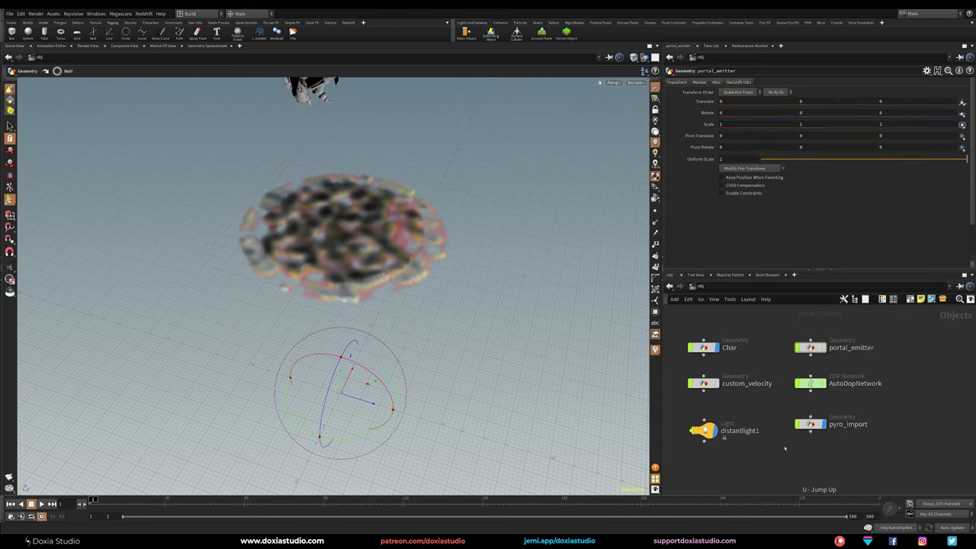
pyautogui.hotkey('ctrl', 's')
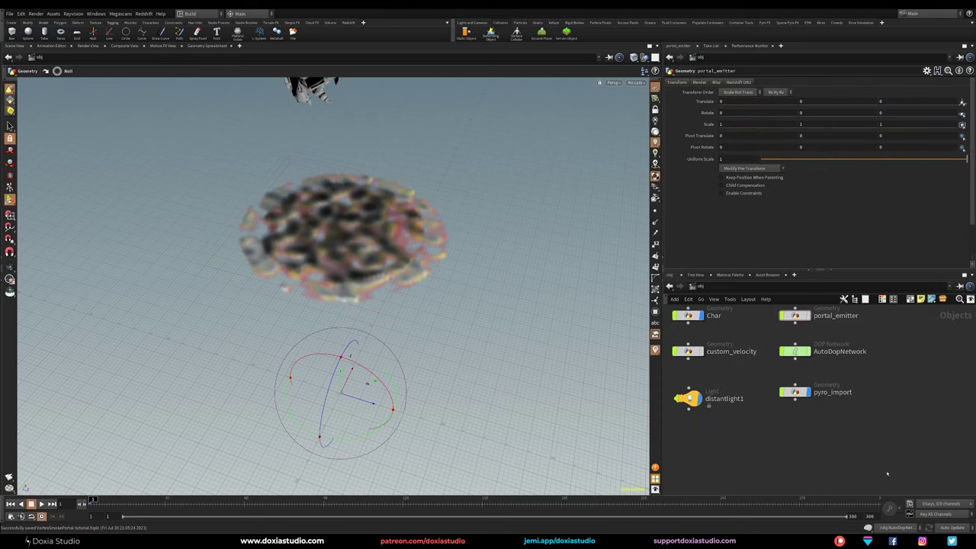
# - Inside AutoDopNetwork, set the Division Size of the pyro smoke object to 0.4
pyautogui.doubleClick(802, 351)
pyautogui.click(795, 348)
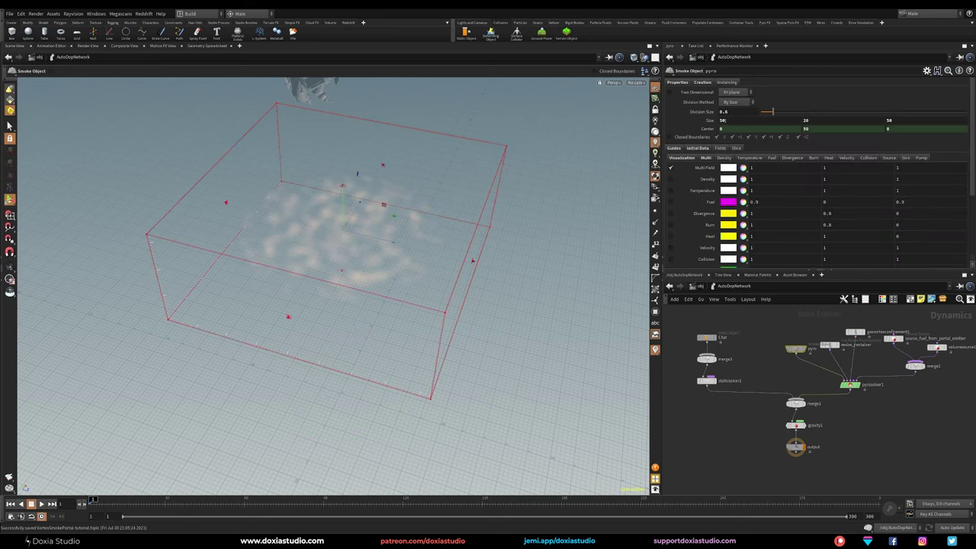
pyautogui.doubleClick(726, 112)
pyautogui.write('0.3')
pyautogui.press('BackSpace')
pyautogui.write('4')
pyautogui.press('Return')
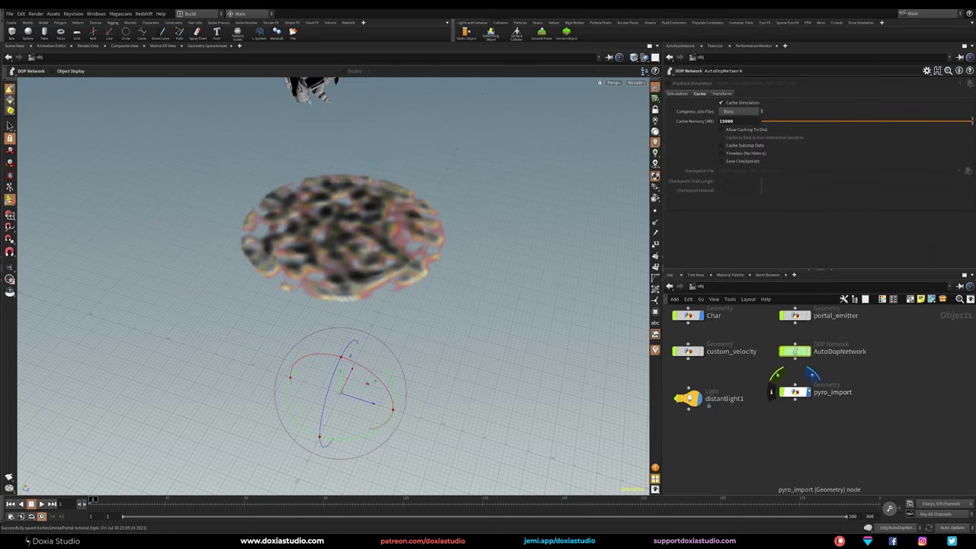
# - Inside pyro_import, add a File Cache node beside volumevisualization1, fed by import_pyrofields
pyautogui.click(801, 392)
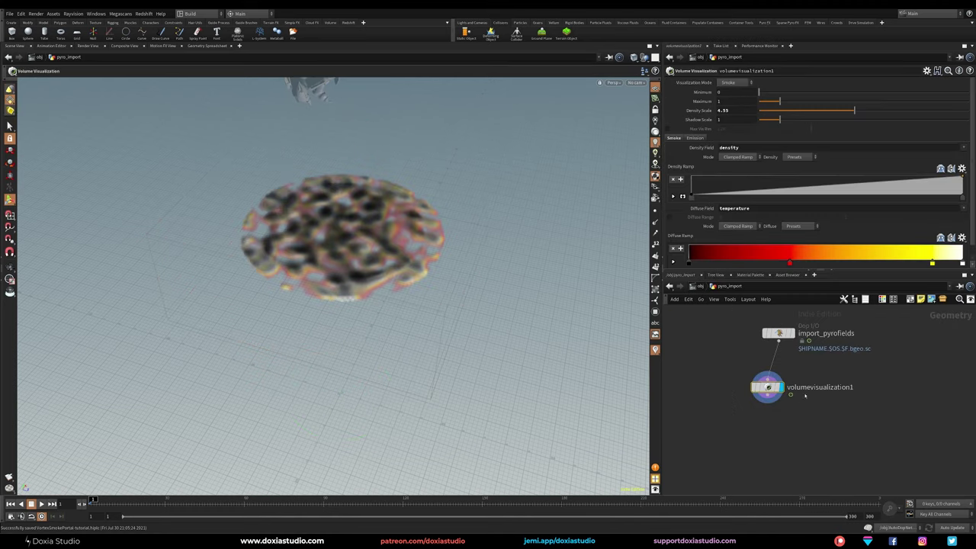
pyautogui.press('Tab')
pyautogui.write('file')
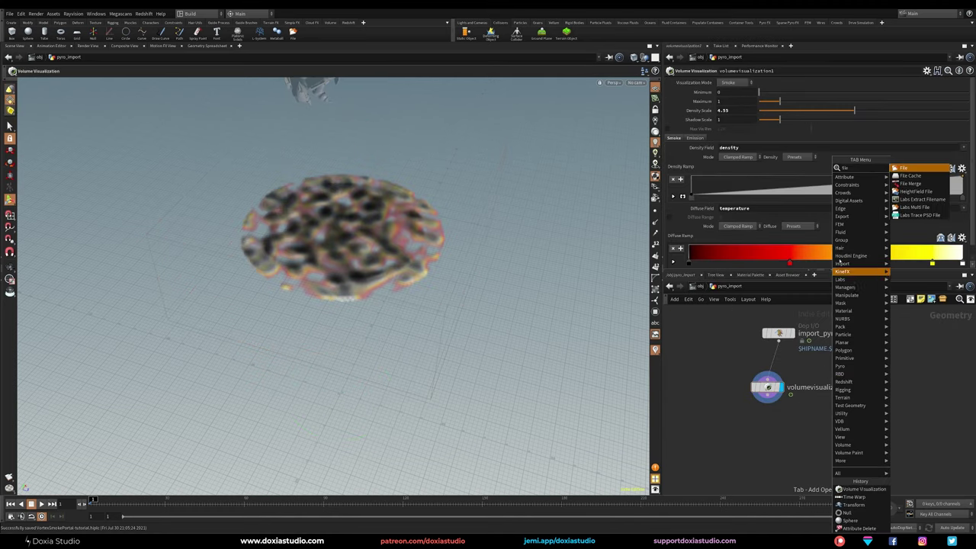
pyautogui.click(910, 176)
pyautogui.click(836, 369)
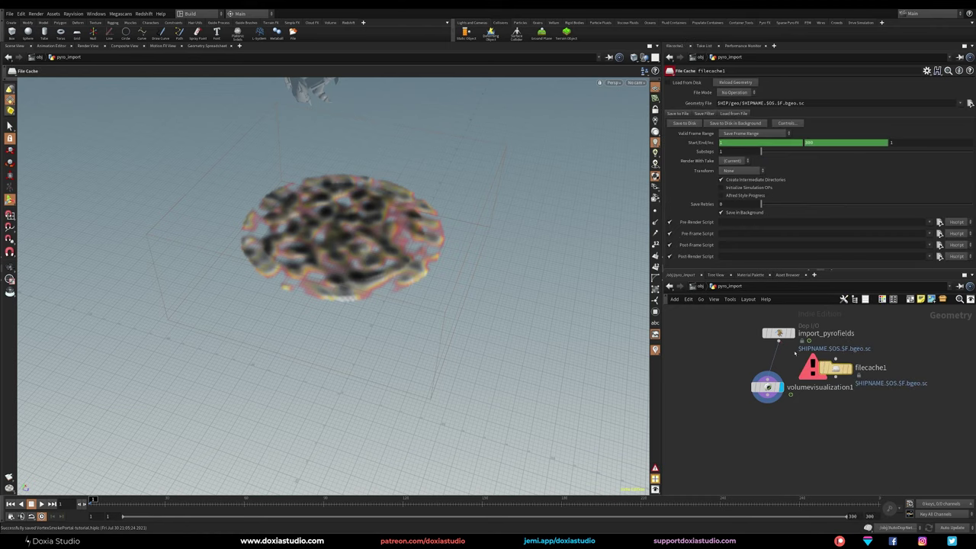
pyautogui.moveTo(835, 358); pyautogui.dragTo(833, 376)
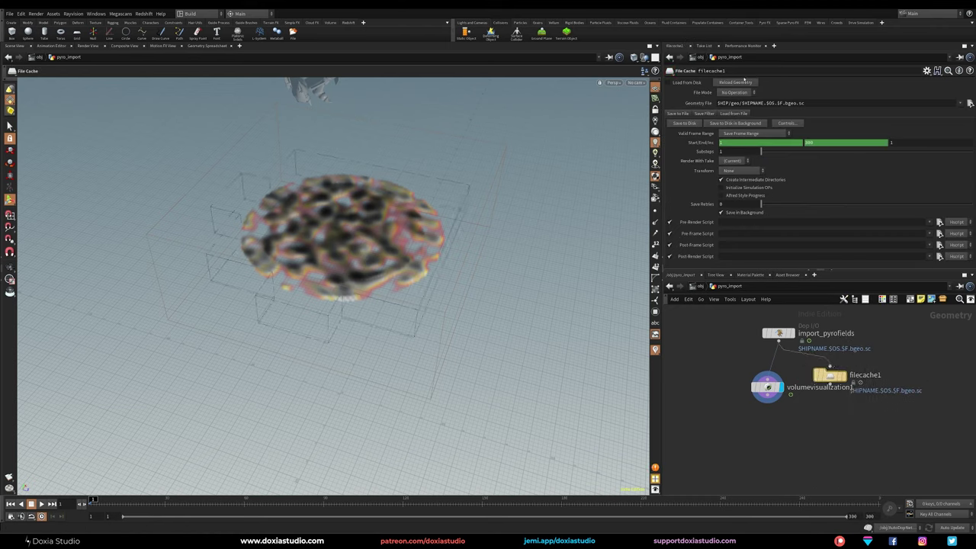
# - Rename the File Cache node to cache_smoke_vortex and shorten its Geometry File path to $HIP/geo/$OS.$F.bgeo.sc
pyautogui.moveTo(754, 70); pyautogui.dragTo(629, 104)
pyautogui.write('cache_smoke')
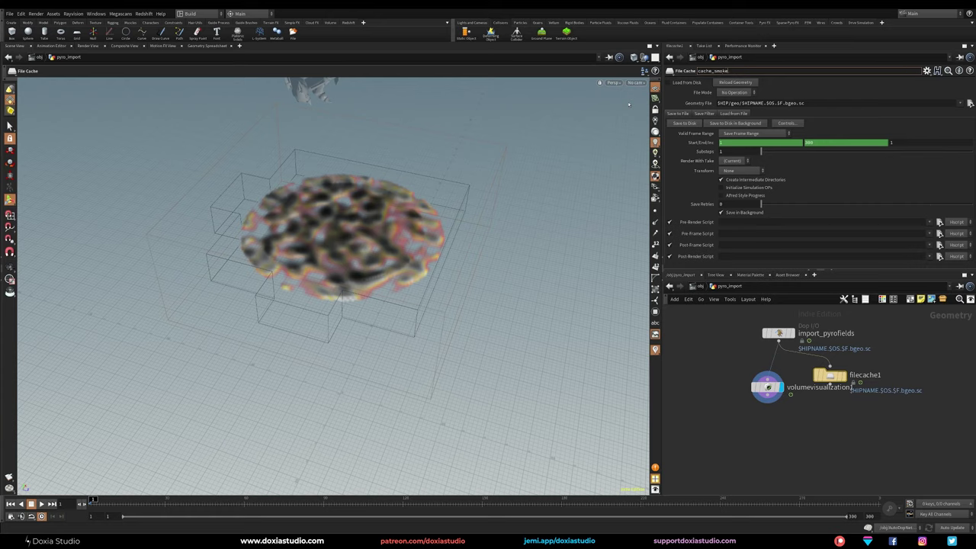
pyautogui.press('Return')
pyautogui.write('_vortex')
pyautogui.press('Return')
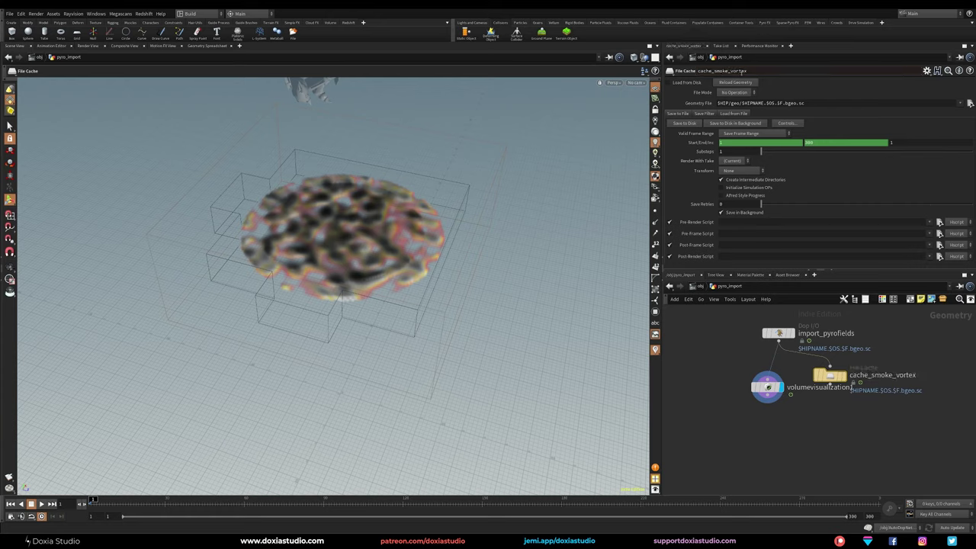
pyautogui.moveTo(766, 104); pyautogui.dragTo(742, 104)
pyautogui.press('BackSpace')
pyautogui.press('Return')
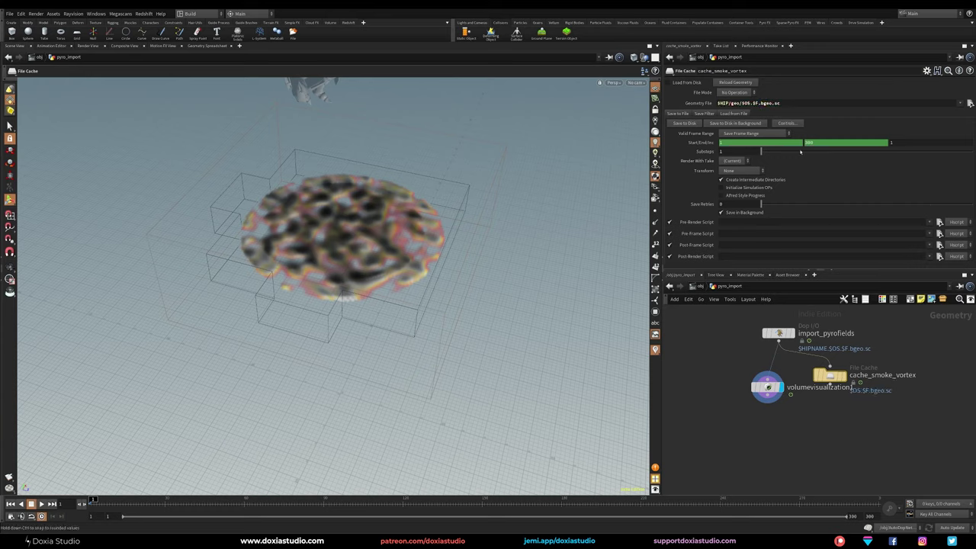
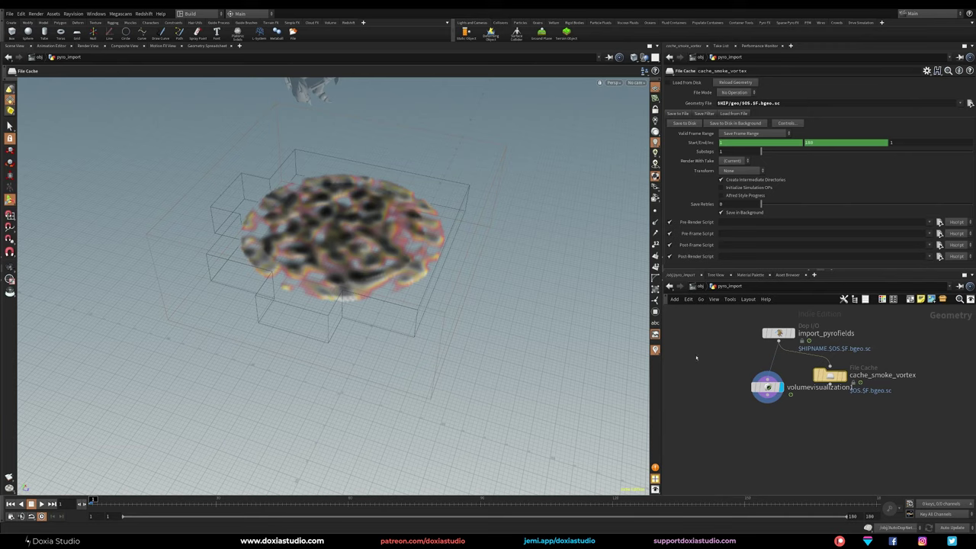
# - Save the scene and cache frames 1 to 180 of the smoke to disk with cache_smoke_vortex
pyautogui.hotkey('ctrl', 's')
pyautogui.click(683, 123)
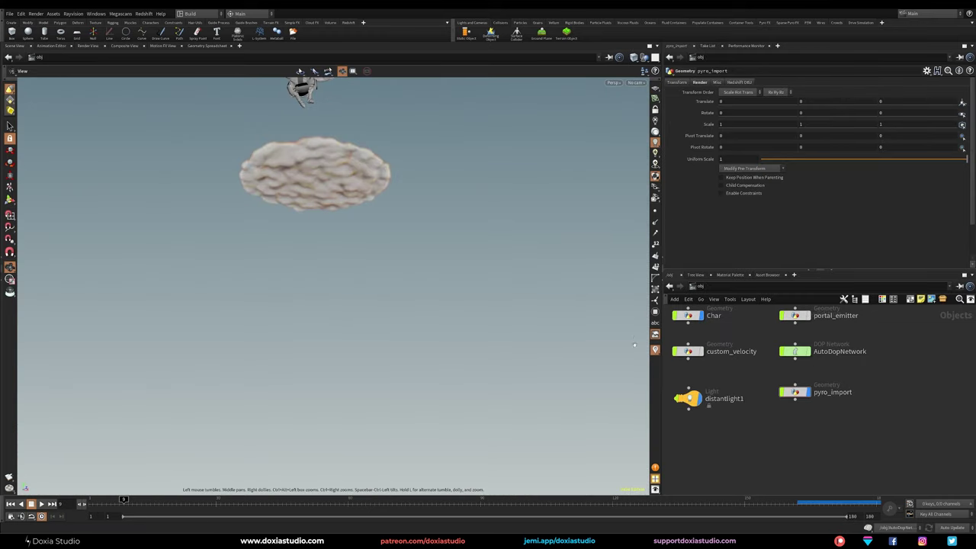
# - Inside pyro_import, feed volumevisualization1 from cache_smoke_vortex, place it below the cache node and return to object level
pyautogui.doubleClick(795, 392)
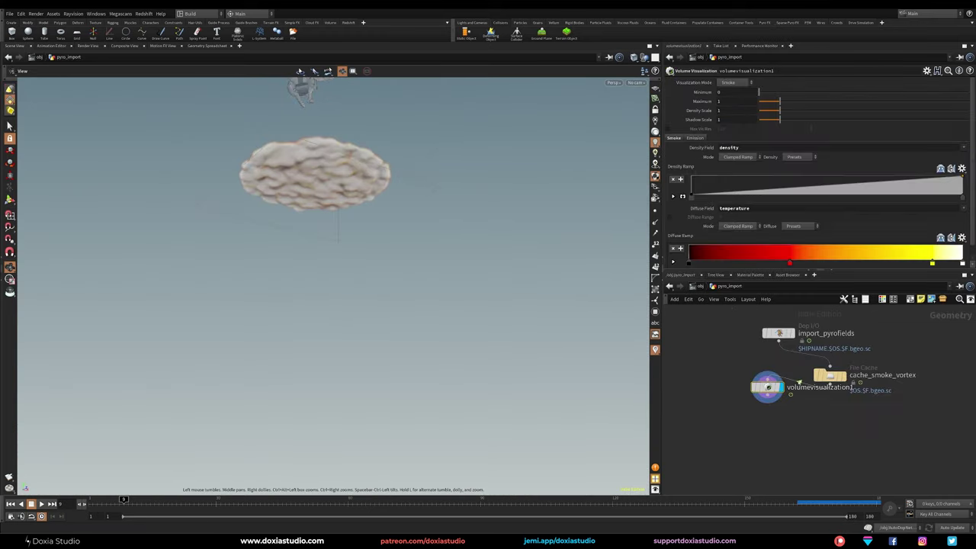
pyautogui.moveTo(796, 401); pyautogui.dragTo(800, 405)
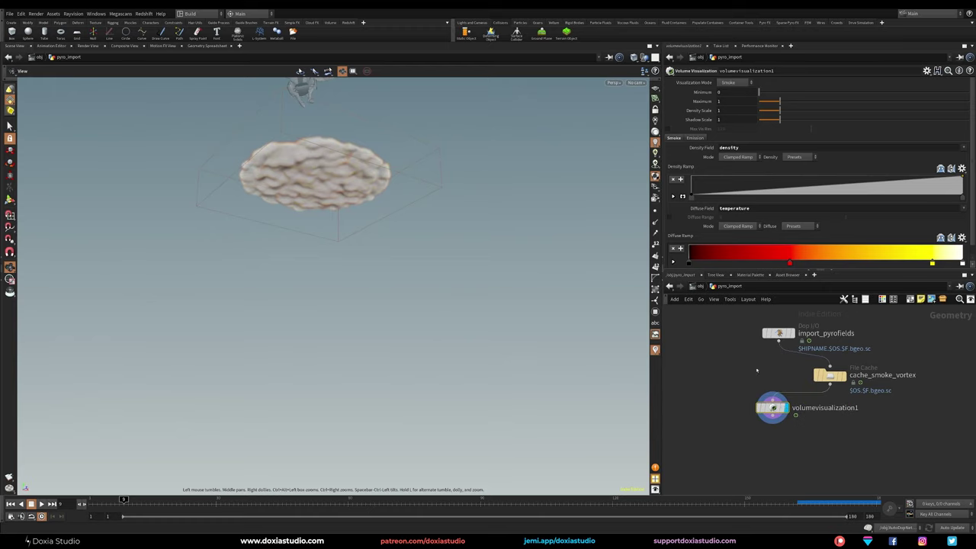
pyautogui.press('u')
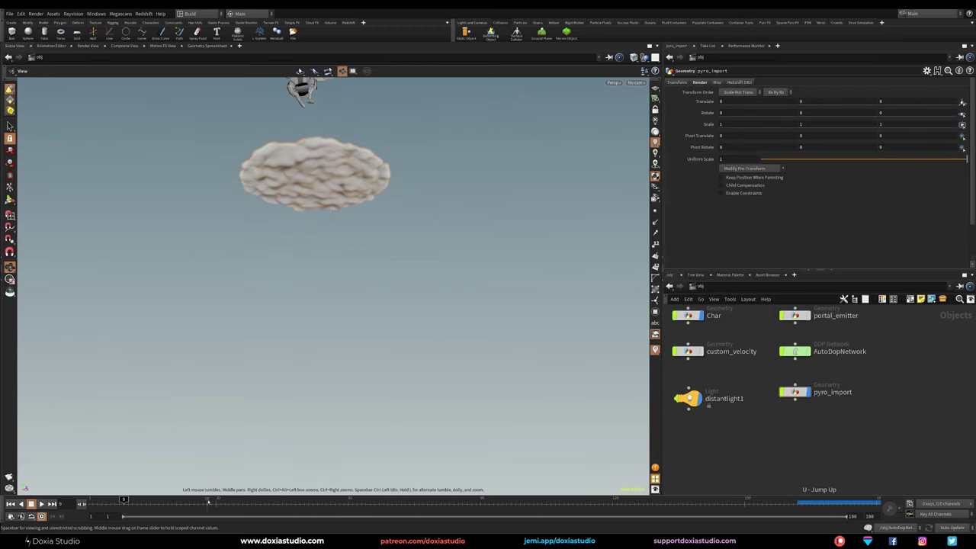
# - Scrub through the cached simulation and examine the smoke around the character from several angles
pyautogui.moveTo(208, 502); pyautogui.dragTo(420, 507)
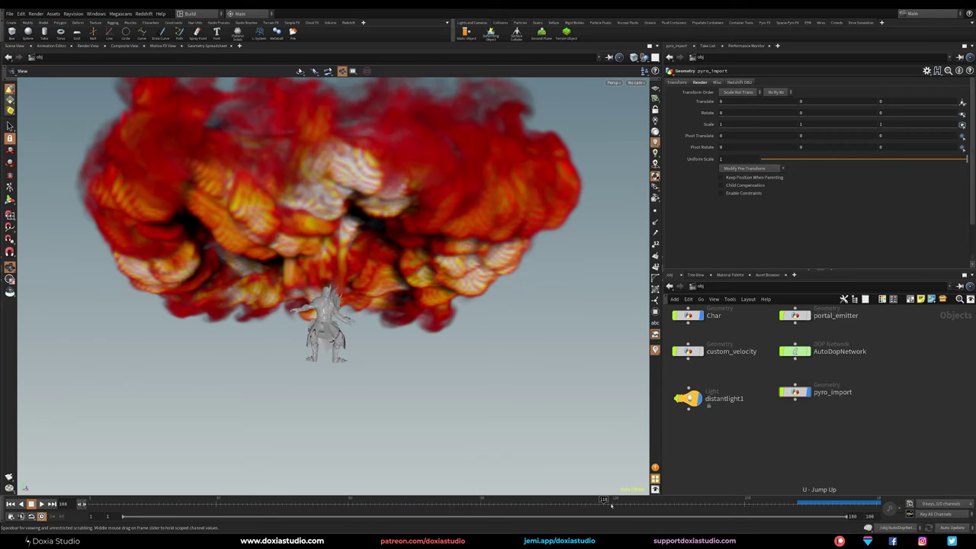
pyautogui.moveTo(425, 345); pyautogui.dragTo(466, 230)
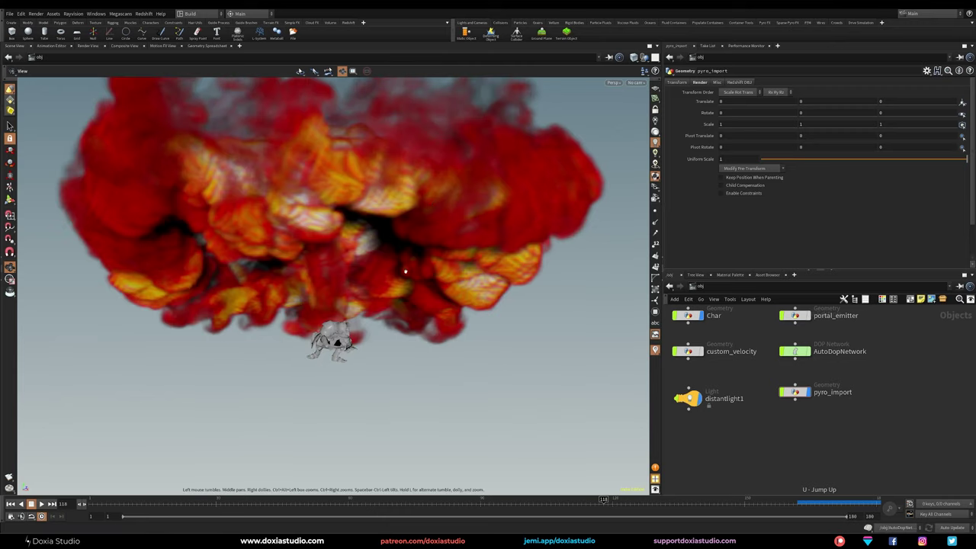
pyautogui.moveTo(405, 271); pyautogui.dragTo(282, 269)
pyautogui.moveTo(385, 306); pyautogui.dragTo(321, 312)
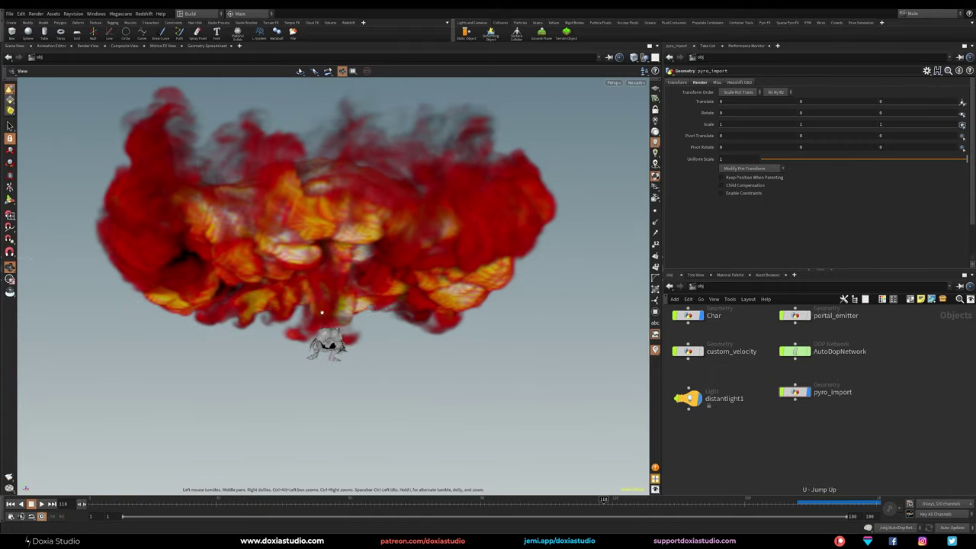
pyautogui.moveTo(752, 327); pyautogui.dragTo(758, 353, button='middle')
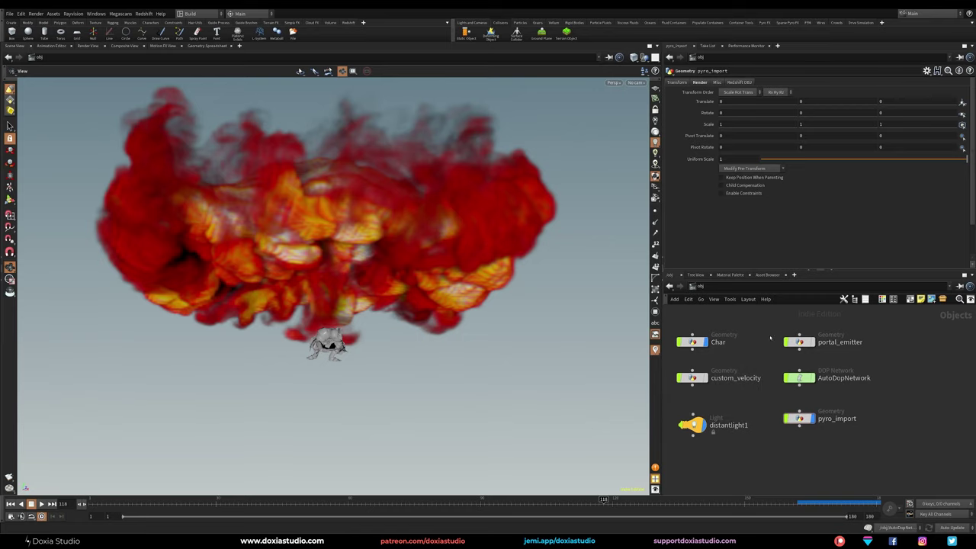
pyautogui.moveTo(769, 328); pyautogui.dragTo(814, 351)
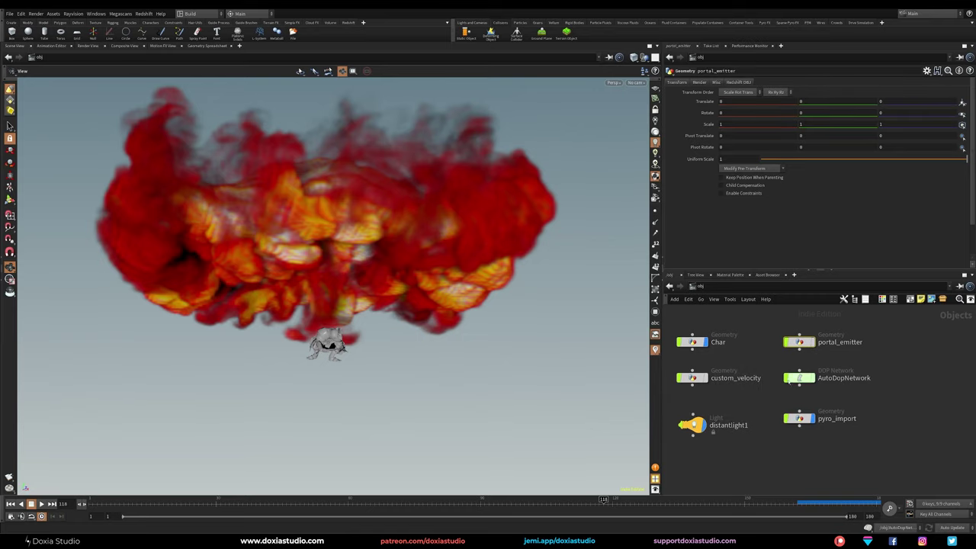
pyautogui.click(759, 397)
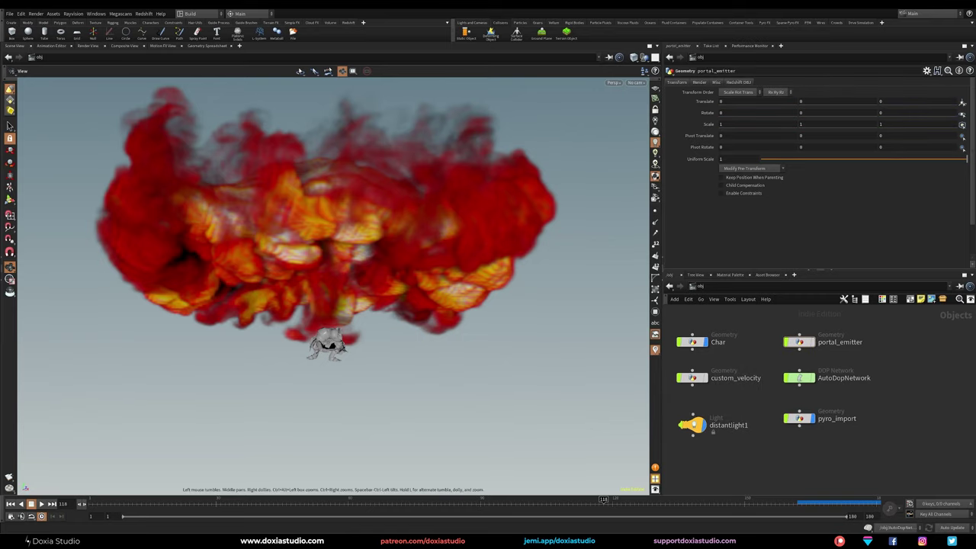
# - Play and scrub the smoke flipbook in MPlay to review the late frames, and close the player
pyautogui.click(423, 540)
pyautogui.moveTo(363, 19); pyautogui.dragTo(489, 77)
pyautogui.click(167, 378)
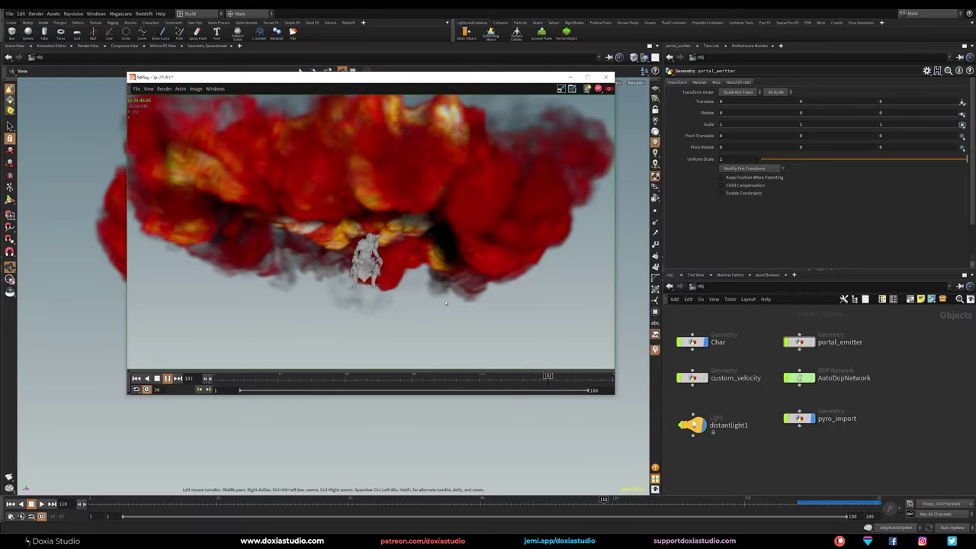
pyautogui.moveTo(521, 383); pyautogui.dragTo(563, 382)
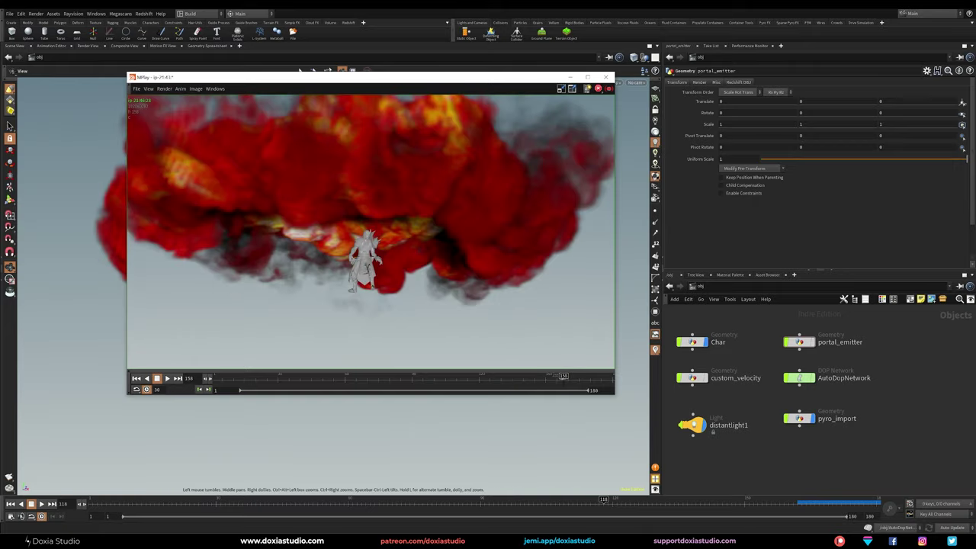
pyautogui.moveTo(572, 380)
pyautogui.mouseDown()
pyautogui.moveTo(541, 381)
pyautogui.moveTo(591, 381)
pyautogui.moveTo(345, 381)
pyautogui.moveTo(565, 381)
pyautogui.mouseUp()
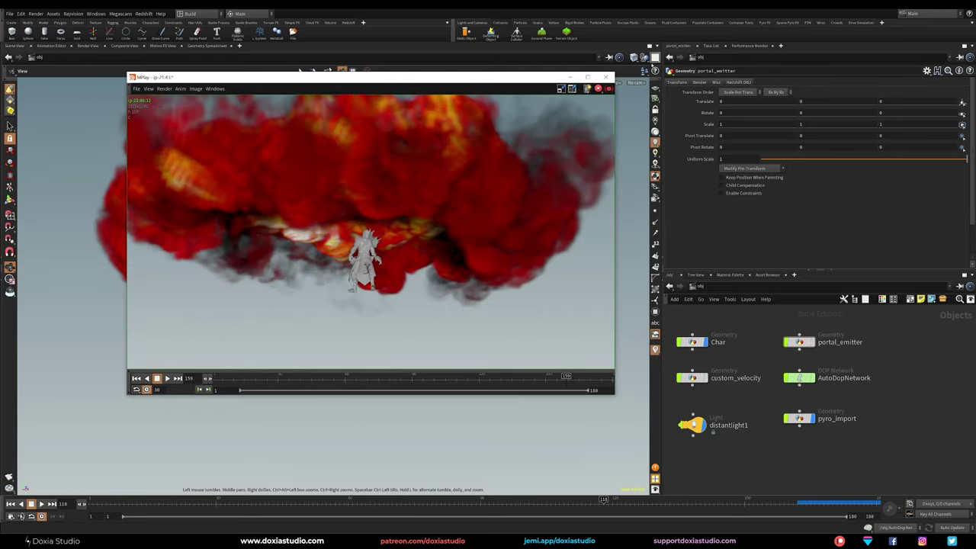
pyautogui.click(607, 77)
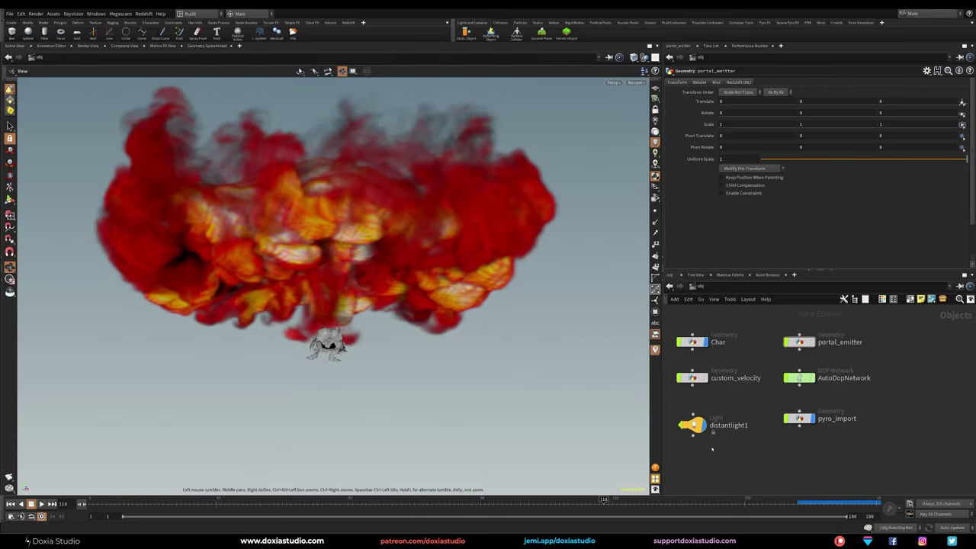
# - Delete the distantlight1 light from the scene
pyautogui.click(695, 426)
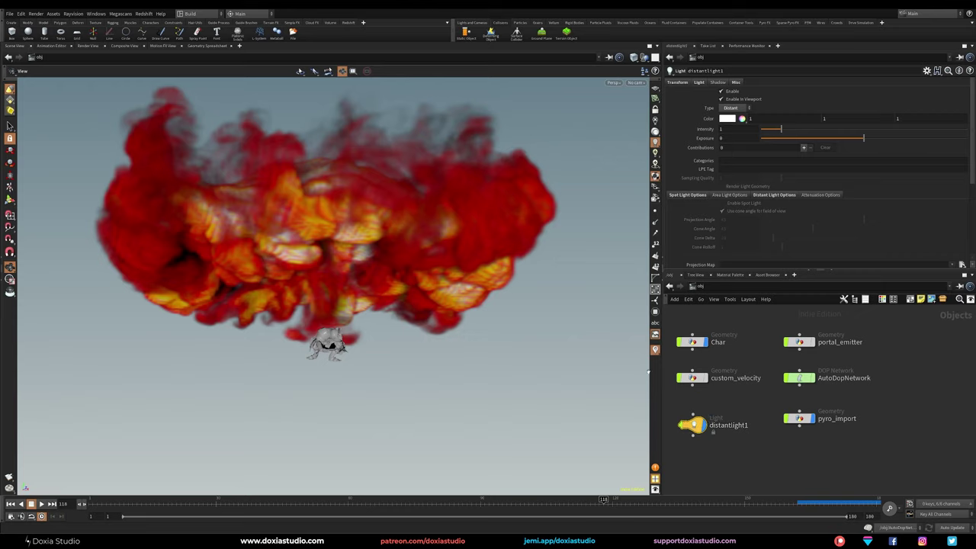
pyautogui.moveTo(743, 462); pyautogui.dragTo(754, 463, button='middle')
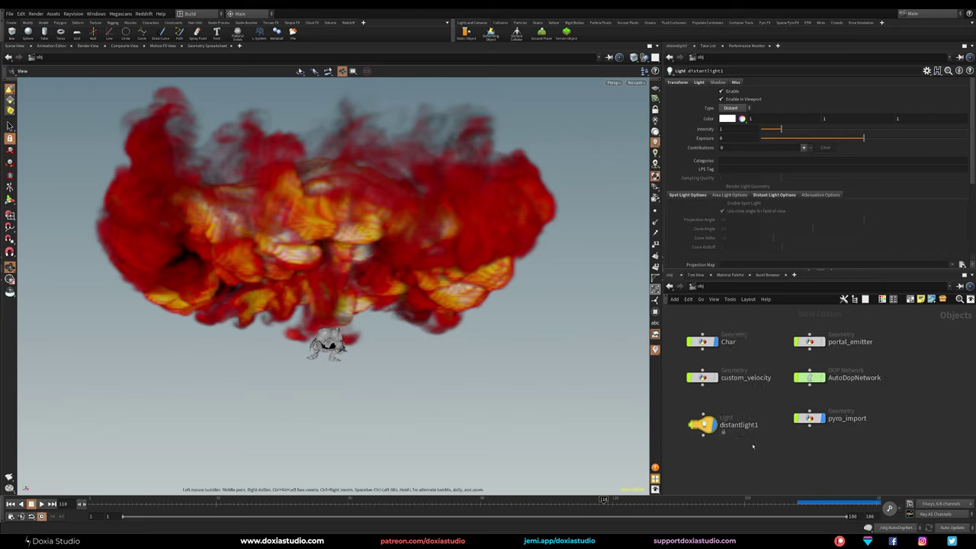
pyautogui.press('Delete')
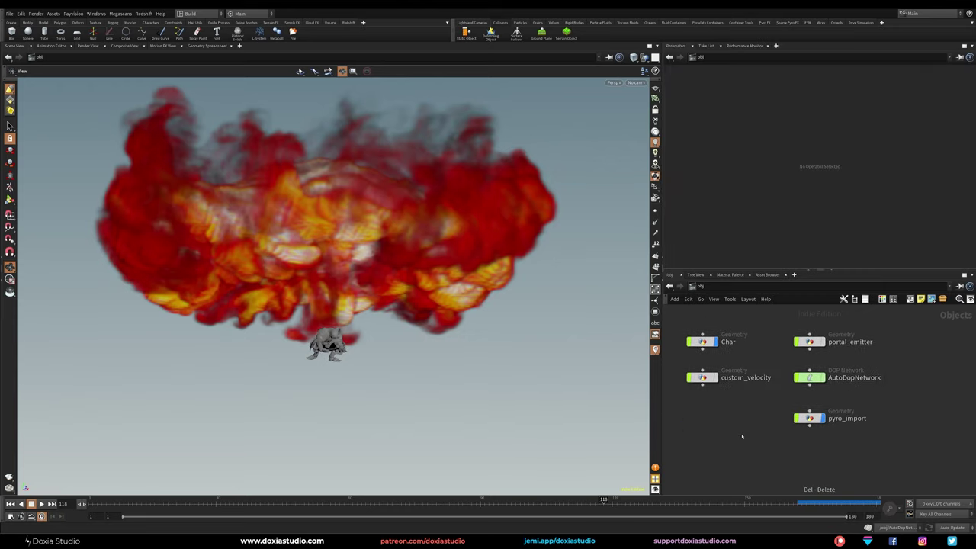
# - Switch the workspace layout to the Doxia_Render desktop and save the scene
pyautogui.click(347, 22)
pyautogui.click(260, 13)
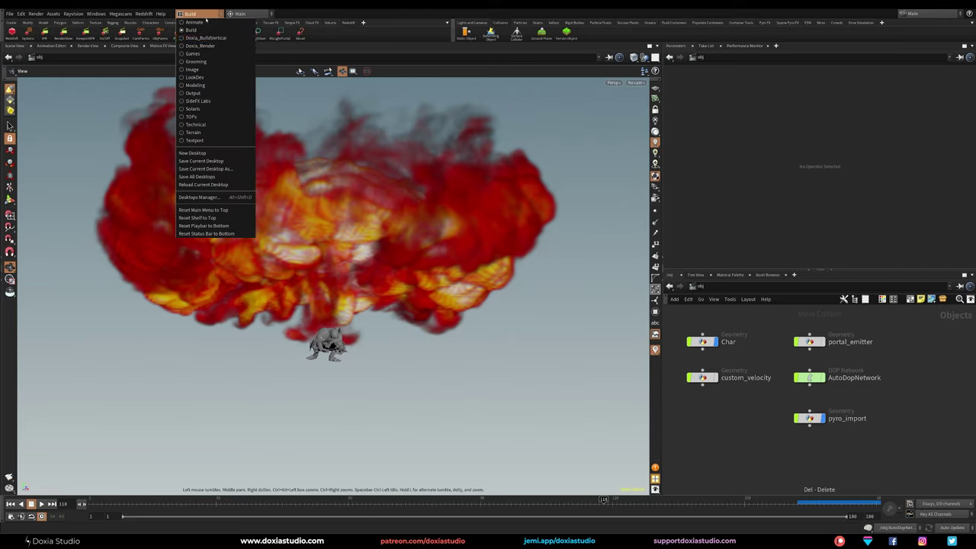
pyautogui.click(221, 46)
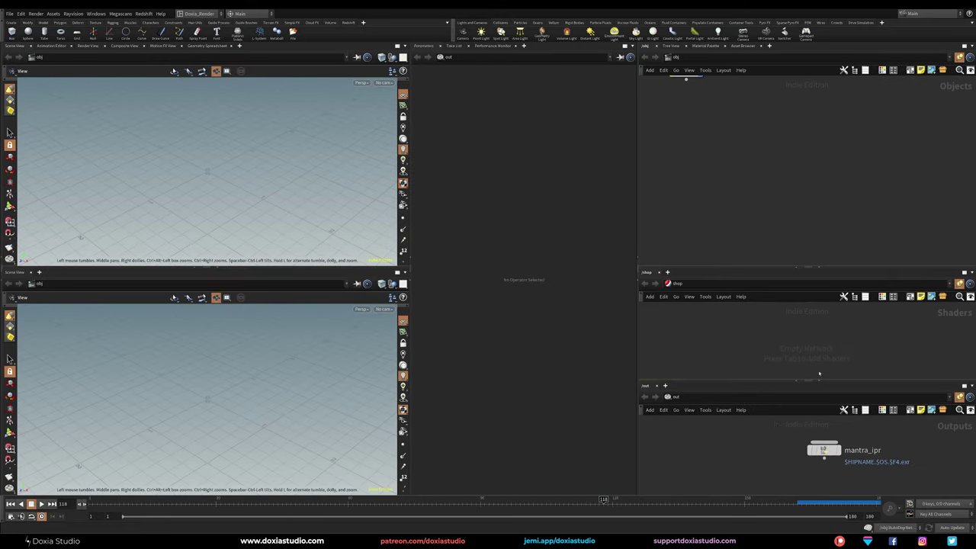
pyautogui.hotkey('ctrl', 's')
# - Create the Redshift render output with its IPR node and select Redshift_ROP1 in the output network
pyautogui.click(348, 23)
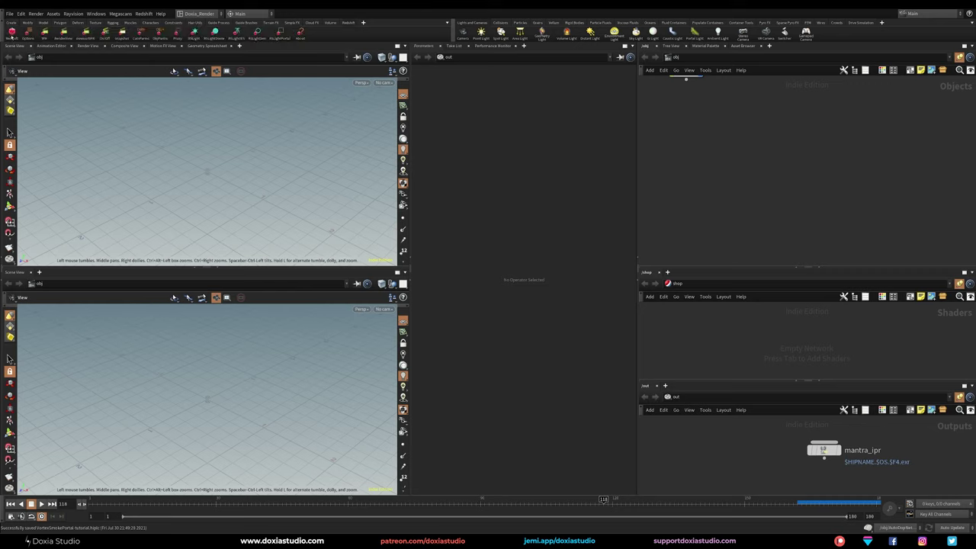
pyautogui.click(12, 35)
pyautogui.click(738, 429)
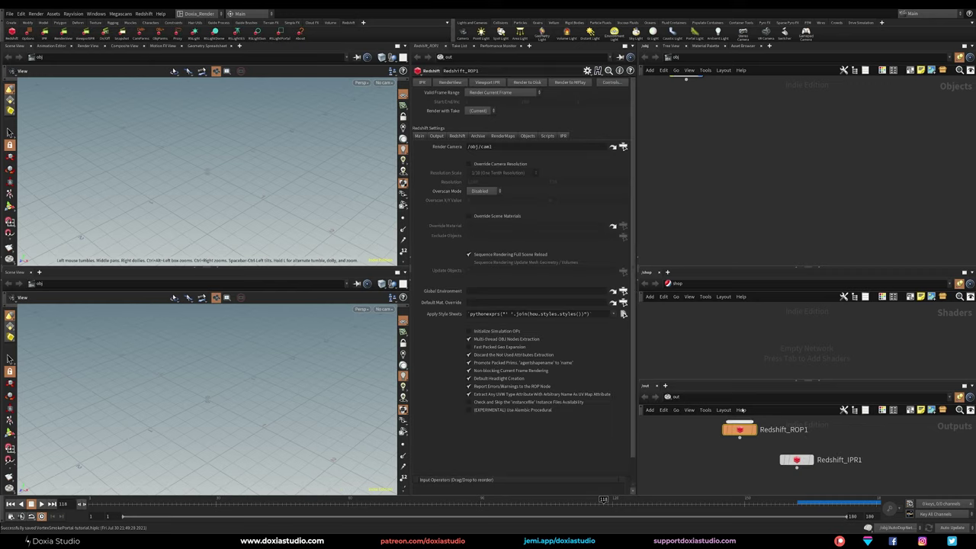
# - Set the Redshift ROP's unified sampling to 4 minimum and 512 maximum samples
pyautogui.click(437, 135)
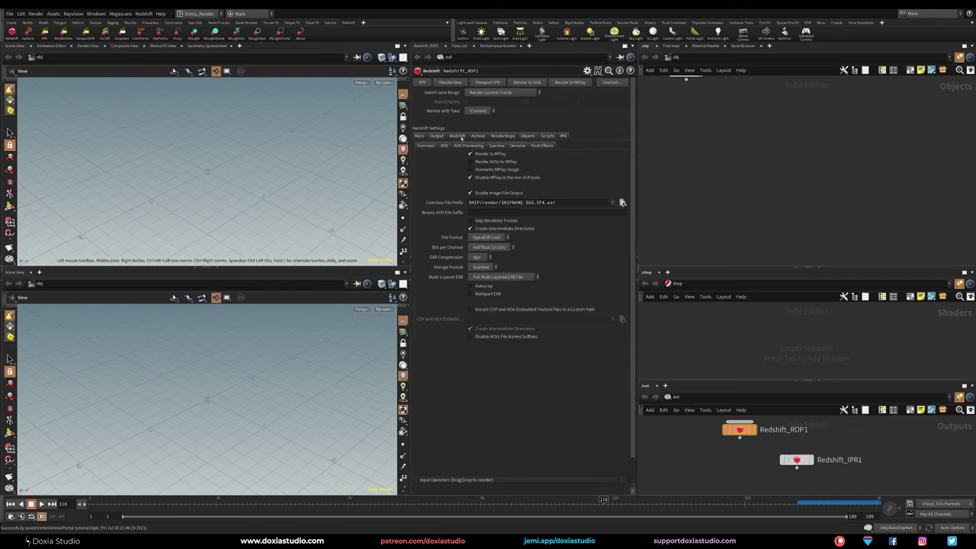
pyautogui.click(457, 136)
pyautogui.press('Tab')
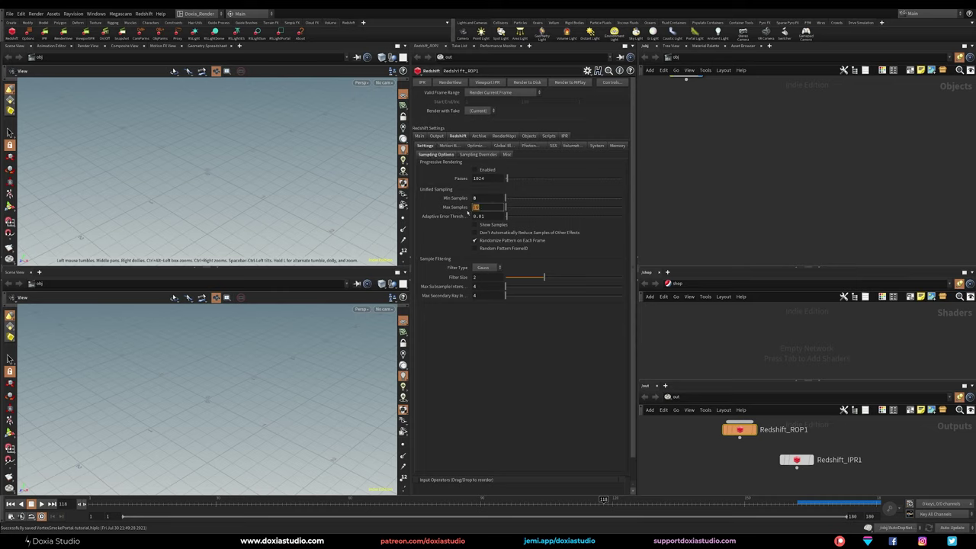
pyautogui.write('512')
pyautogui.press('Return')
pyautogui.doubleClick(482, 198)
pyautogui.write('4')
pyautogui.press('Return')
# - Set both GI engines to Brute Force with 4 bounces and 1024 rays, and enable OptiX RT on supported GPUs
pyautogui.click(513, 147)
pyautogui.click(483, 163)
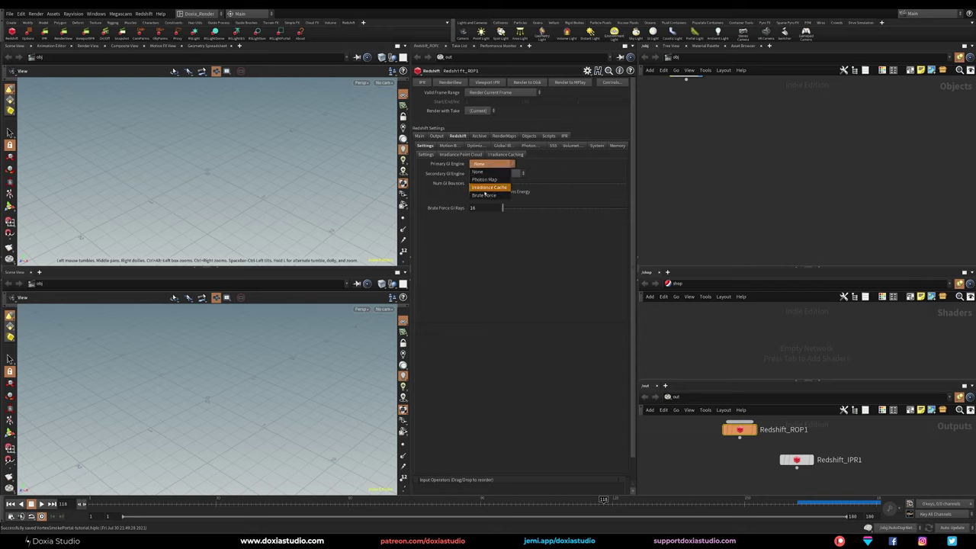
pyautogui.click(486, 195)
pyautogui.click(490, 174)
pyautogui.click(484, 205)
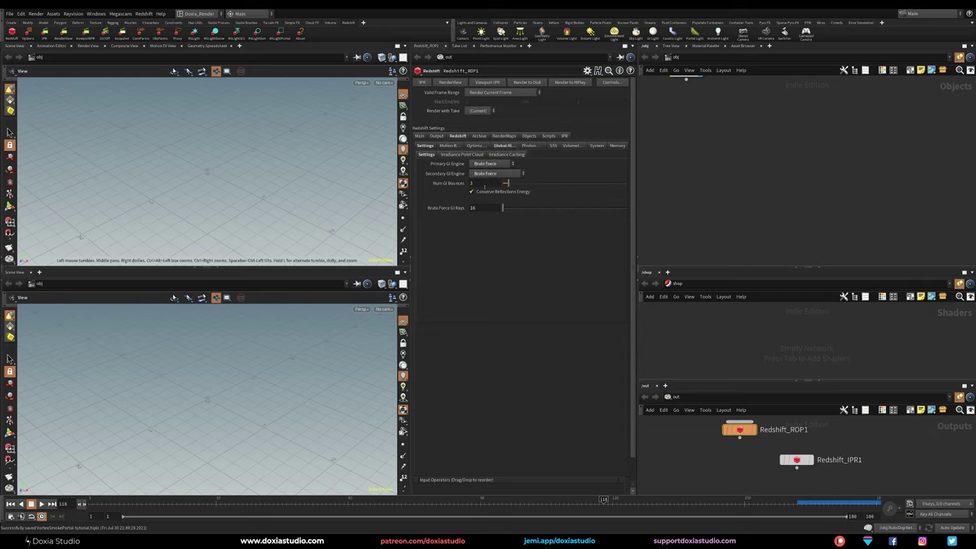
pyautogui.doubleClick(473, 208)
pyautogui.press('Return')
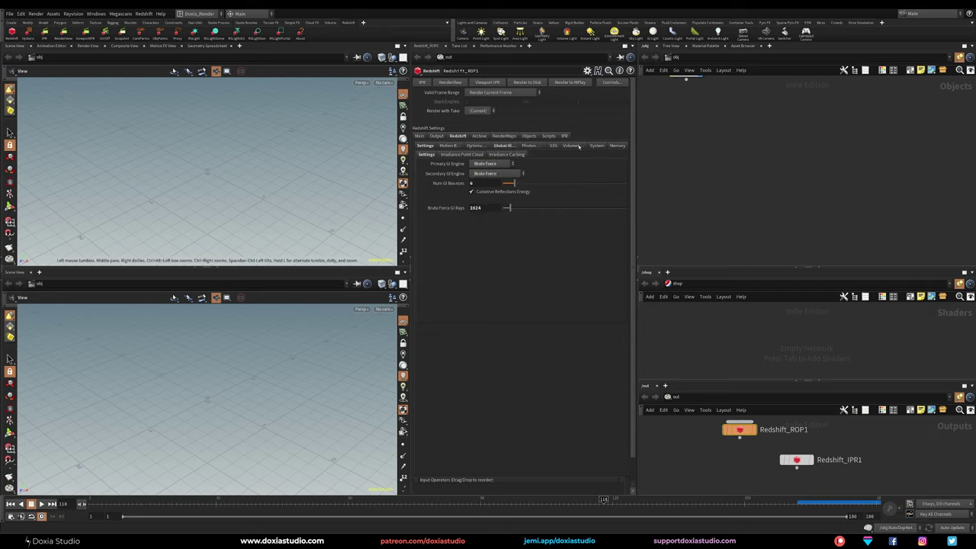
pyautogui.click(595, 145)
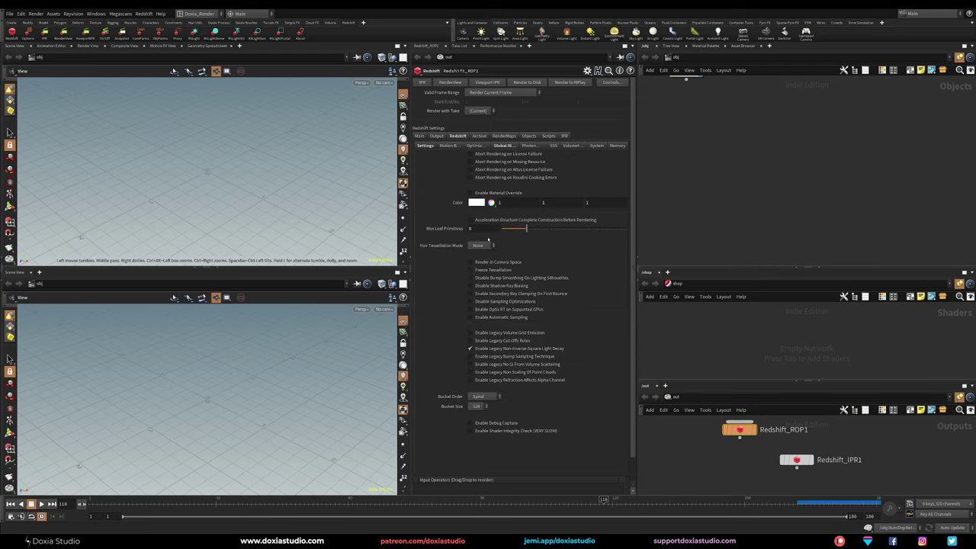
pyautogui.click(515, 311)
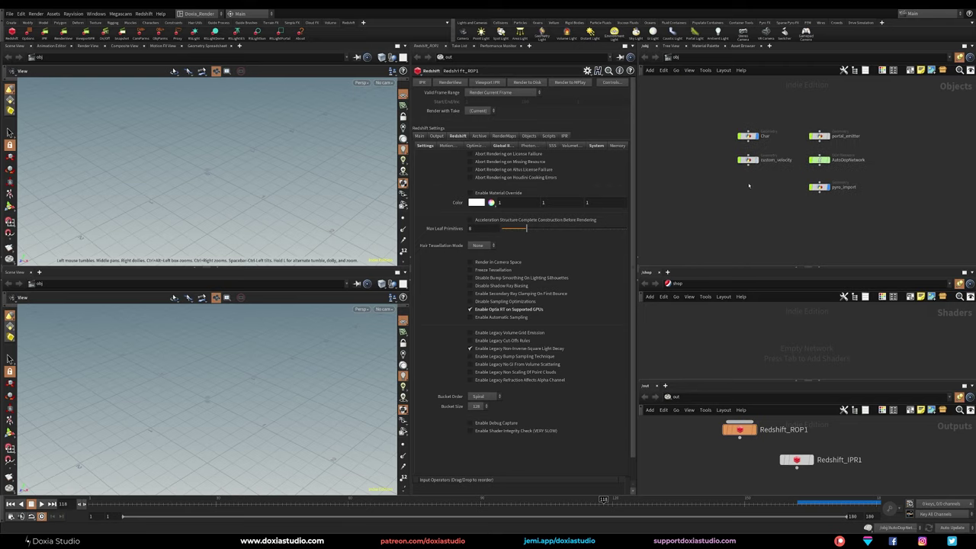
# - Go to frame 124, place a new camera in the scene and look through cam1 in the lower viewport
pyautogui.click(630, 500)
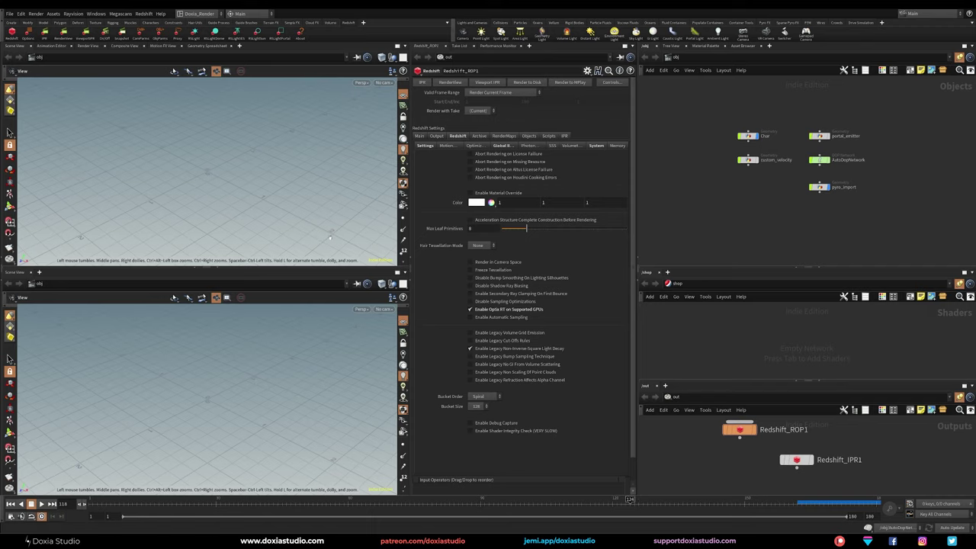
pyautogui.click(462, 33)
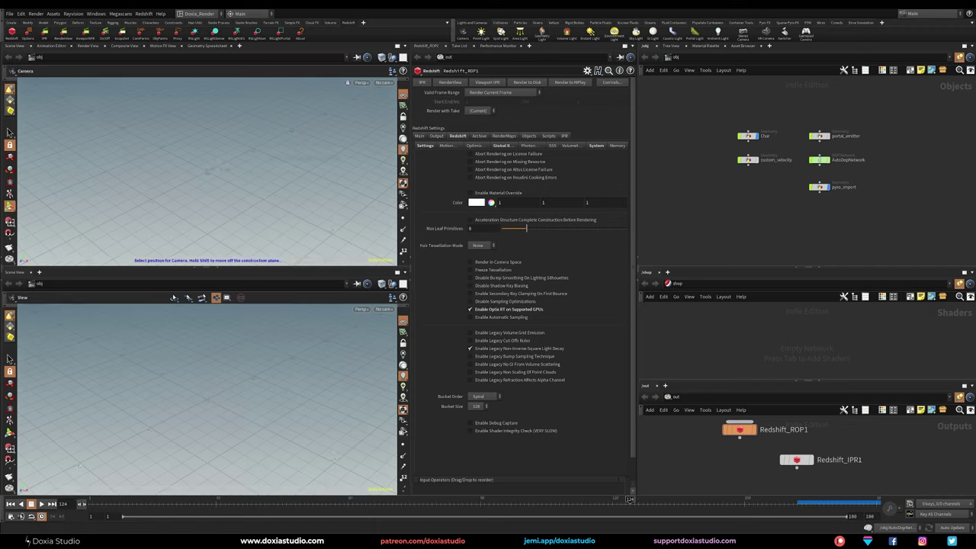
pyautogui.click(225, 161)
pyautogui.click(383, 309)
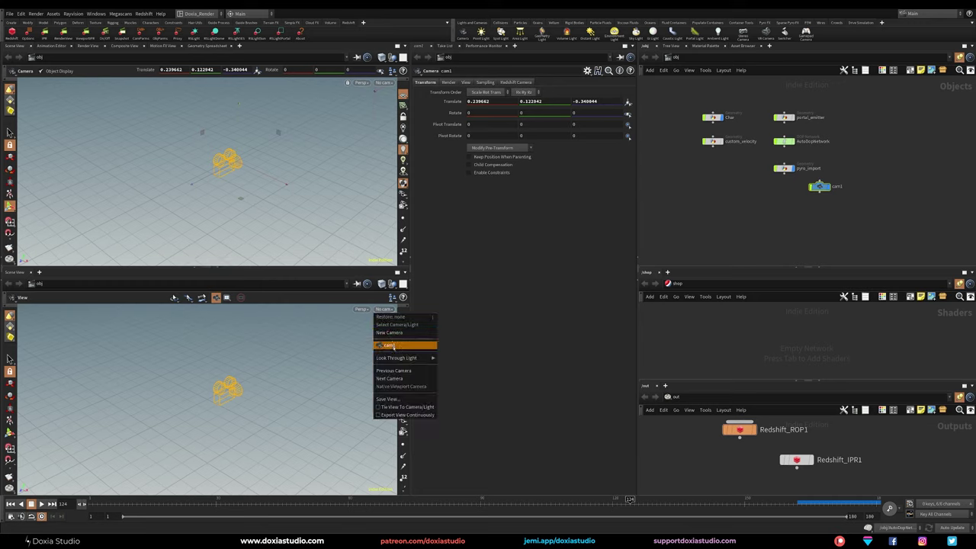
pyautogui.click(391, 345)
pyautogui.moveTo(280, 377); pyautogui.dragTo(239, 392)
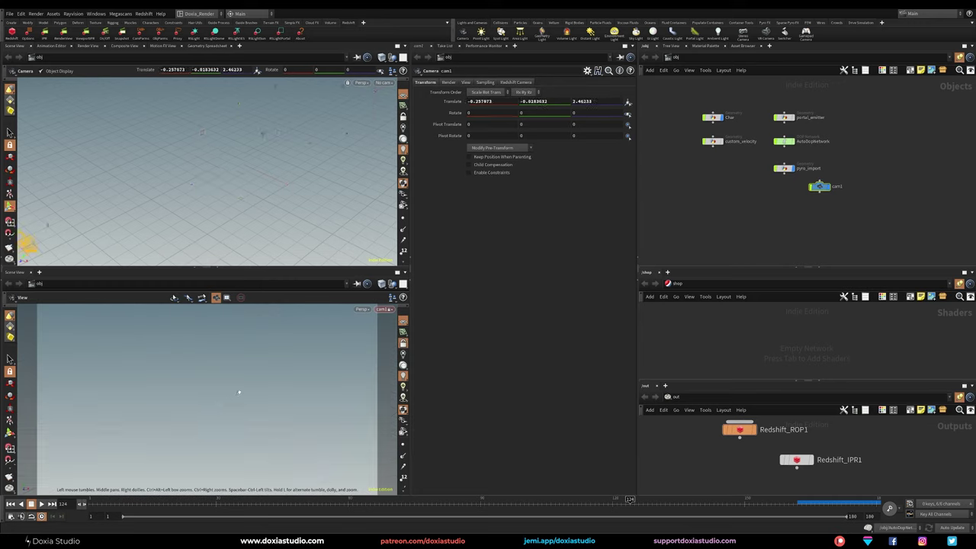
# - Change the lower viewport's background color scheme to Dark in the display options
pyautogui.press('d')
pyautogui.click(288, 316)
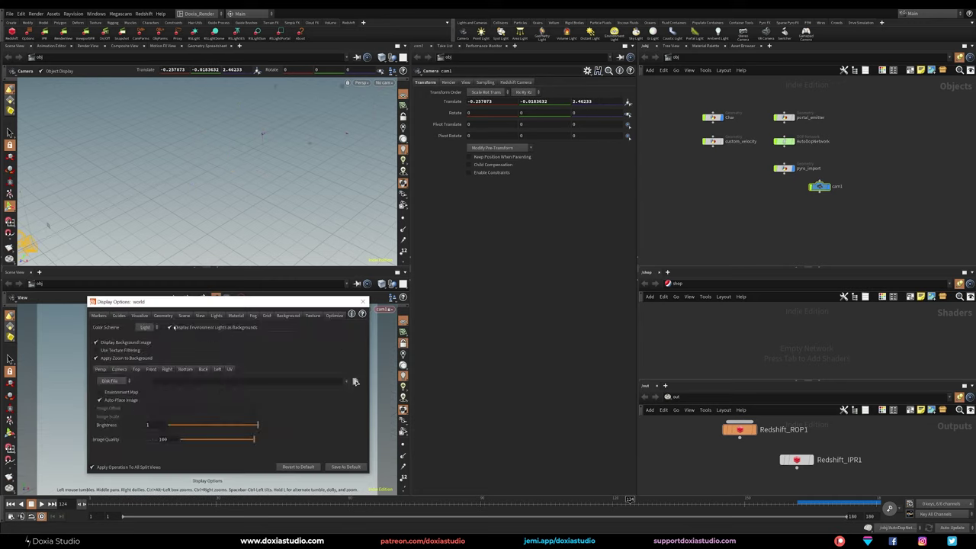
pyautogui.click(145, 327)
pyautogui.click(145, 339)
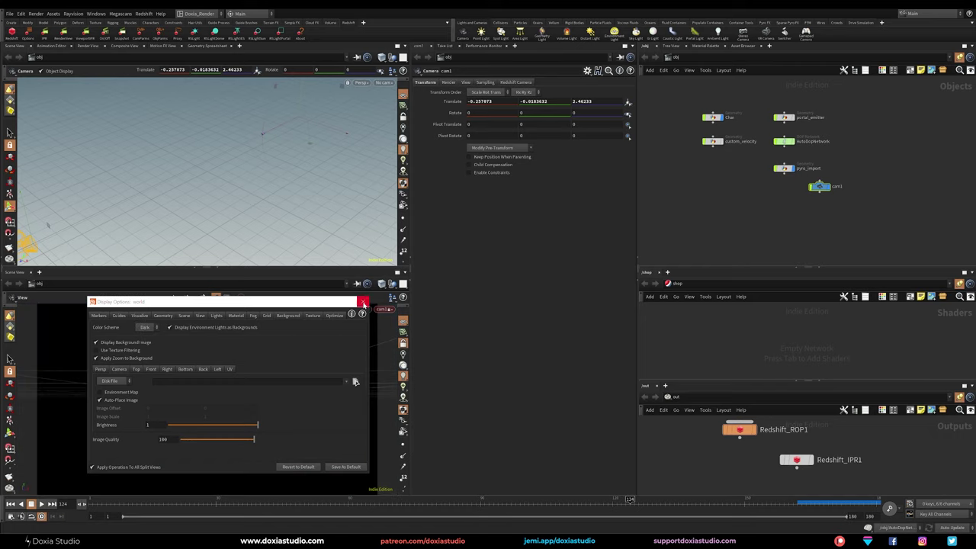
pyautogui.click(362, 302)
# - Pull cam1 back to frame the character below the smoke and hide the reference grid in the camera viewport
pyautogui.moveTo(268, 366); pyautogui.dragTo(252, 360)
pyautogui.moveTo(252, 359); pyautogui.dragTo(237, 381, button='middle')
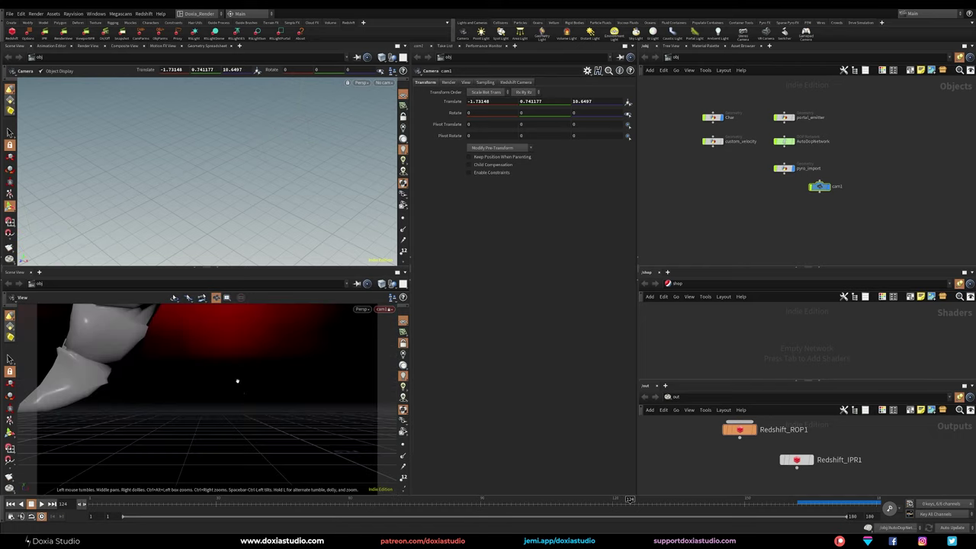
pyautogui.moveTo(237, 381); pyautogui.dragTo(135, 403, button='right')
pyautogui.moveTo(245, 362); pyautogui.dragTo(197, 484, button='middle')
pyautogui.moveTo(234, 396); pyautogui.dragTo(261, 358)
pyautogui.rightClick(404, 321)
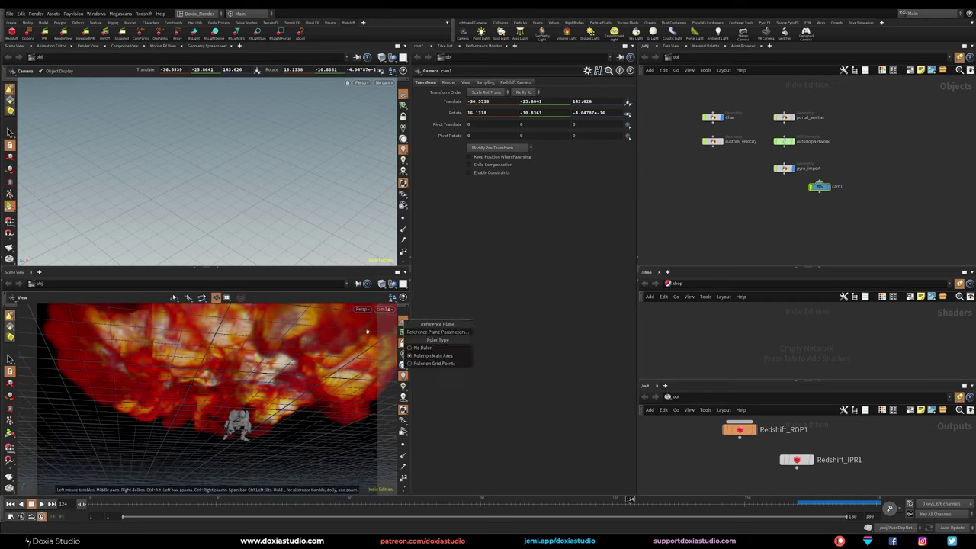
pyautogui.click(378, 328)
pyautogui.click(402, 321)
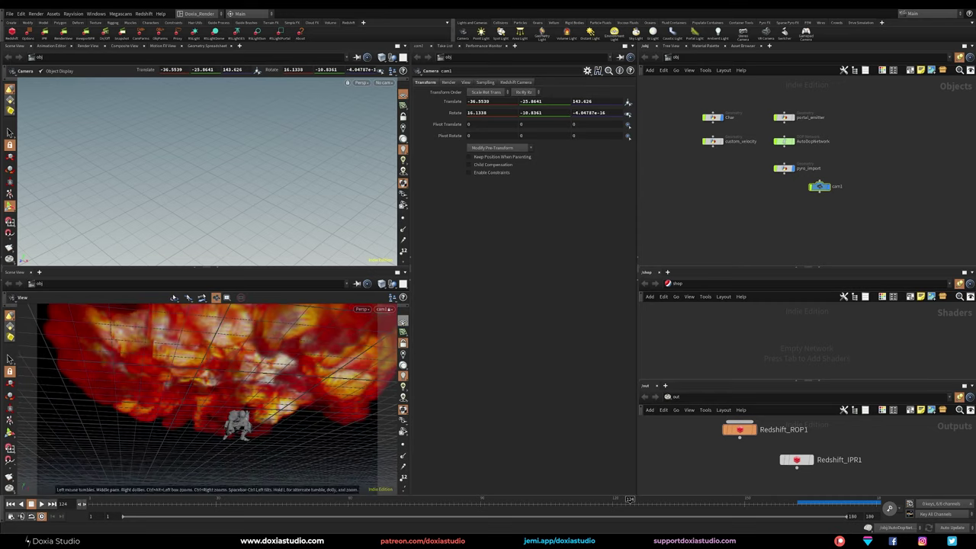
# - Refine cam1's low-angle framing of the character and smoke, checking it at frame 104, and unlock the camera from the view
pyautogui.moveTo(240, 378); pyautogui.dragTo(239, 400)
pyautogui.moveTo(241, 398); pyautogui.dragTo(216, 395, button='middle')
pyautogui.moveTo(216, 394)
pyautogui.mouseDown()
pyautogui.moveTo(234, 399)
pyautogui.moveTo(232, 386)
pyautogui.mouseUp()
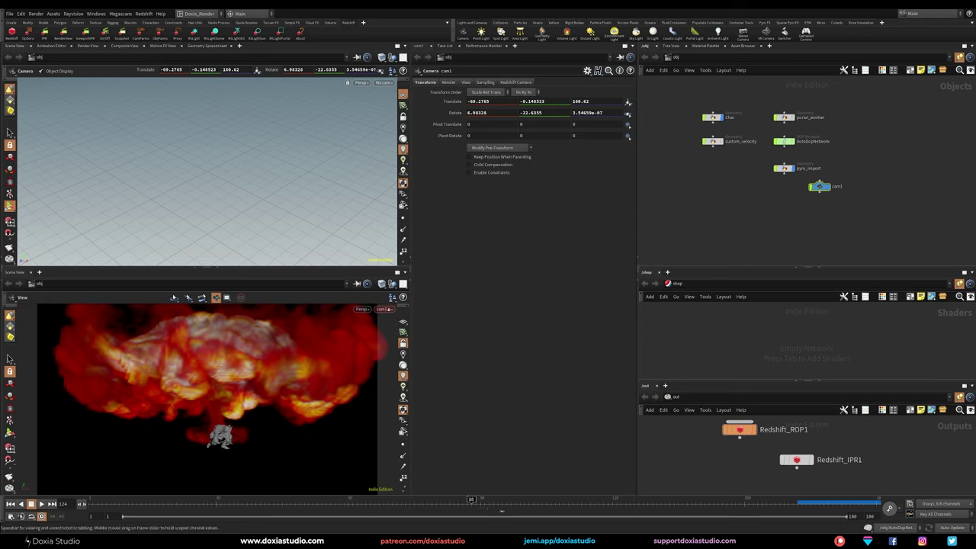
pyautogui.click(536, 503)
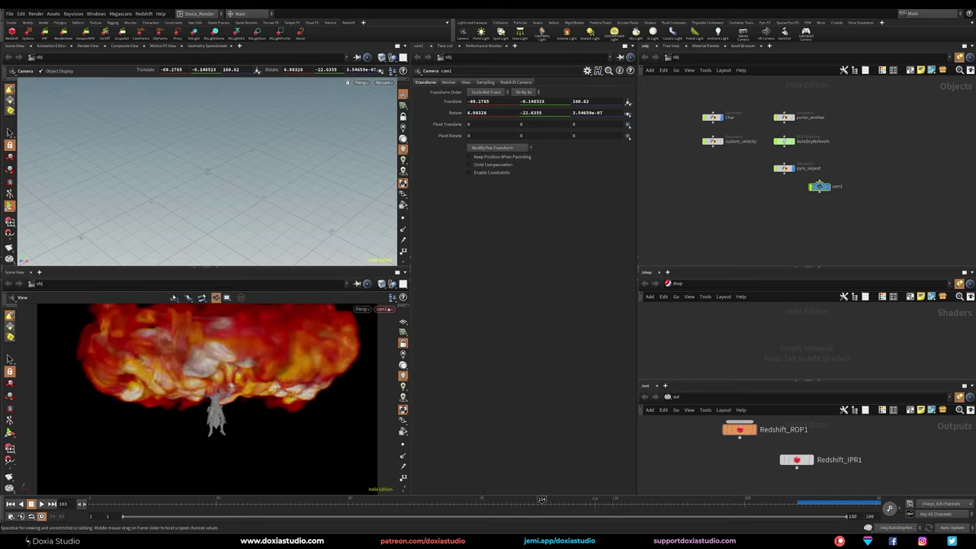
pyautogui.moveTo(239, 382)
pyautogui.mouseDown(button='middle')
pyautogui.moveTo(223, 416)
pyautogui.moveTo(233, 386)
pyautogui.mouseUp(button='middle')
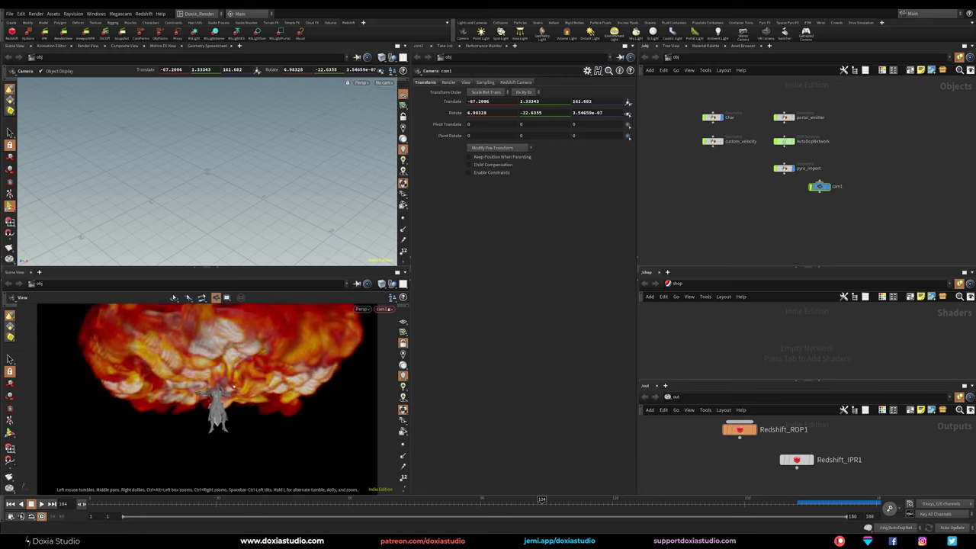
pyautogui.moveTo(234, 387); pyautogui.dragTo(204, 361)
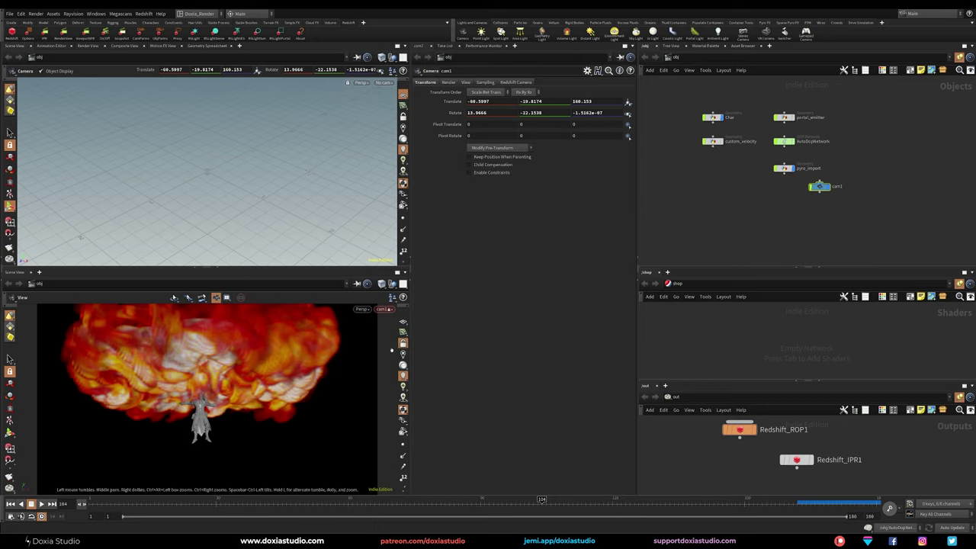
pyautogui.click(405, 344)
# - Place a Redshift area light on the ground near the character and look through rslight1 in the upper viewport
pyautogui.press('Escape')
pyautogui.scroll(-3, 218, 208)
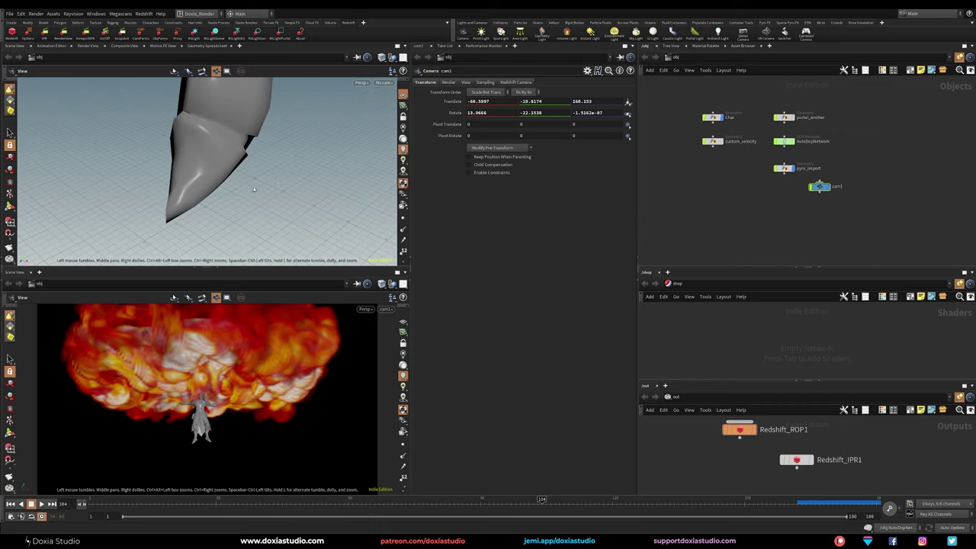
pyautogui.moveTo(254, 189); pyautogui.dragTo(85, 274, button='right')
pyautogui.moveTo(122, 240); pyautogui.dragTo(227, 203)
pyautogui.moveTo(226, 204); pyautogui.dragTo(335, 129, button='middle')
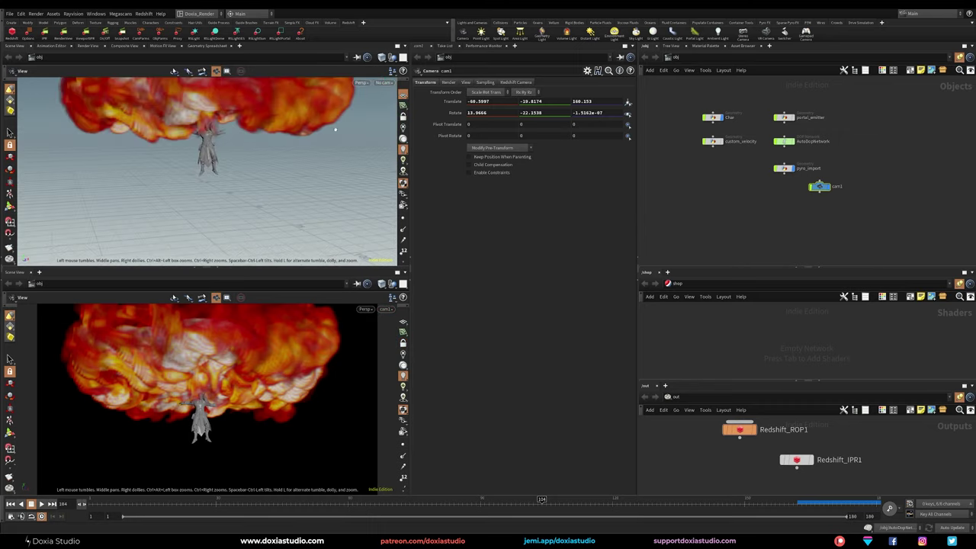
pyautogui.keyDown('alt'); pyautogui.moveTo(335, 129); pyautogui.dragTo(242, 100); pyautogui.keyUp('alt')
pyautogui.click(199, 39)
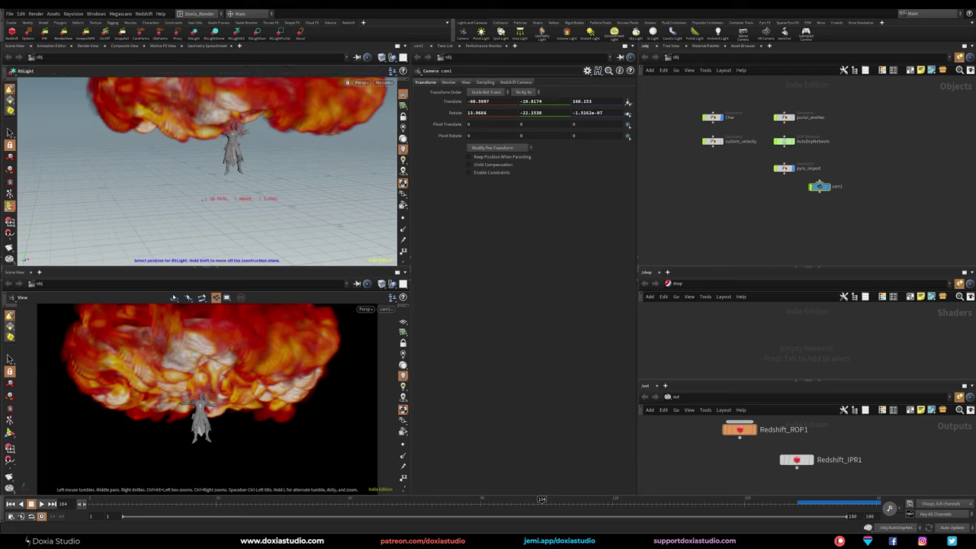
pyautogui.click(214, 201)
pyautogui.click(381, 82)
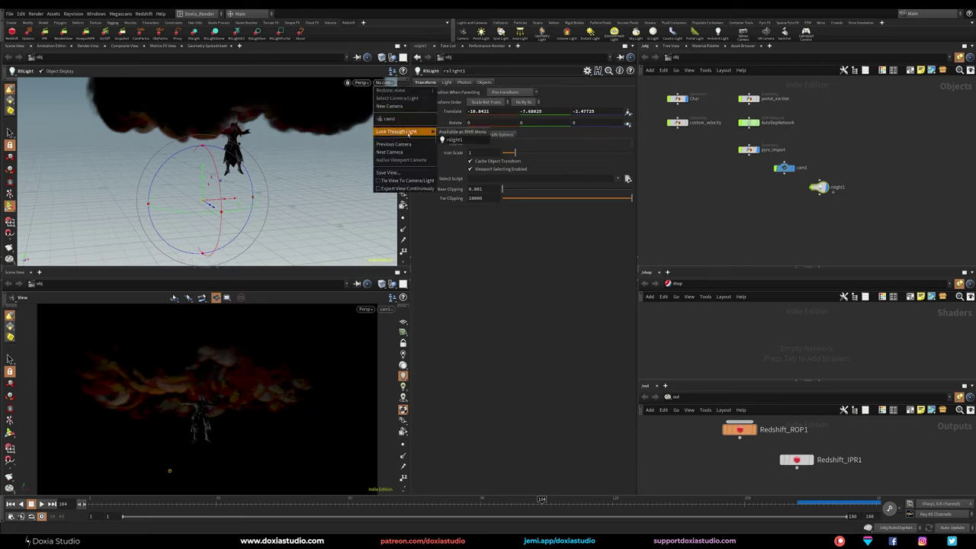
pyautogui.click(461, 138)
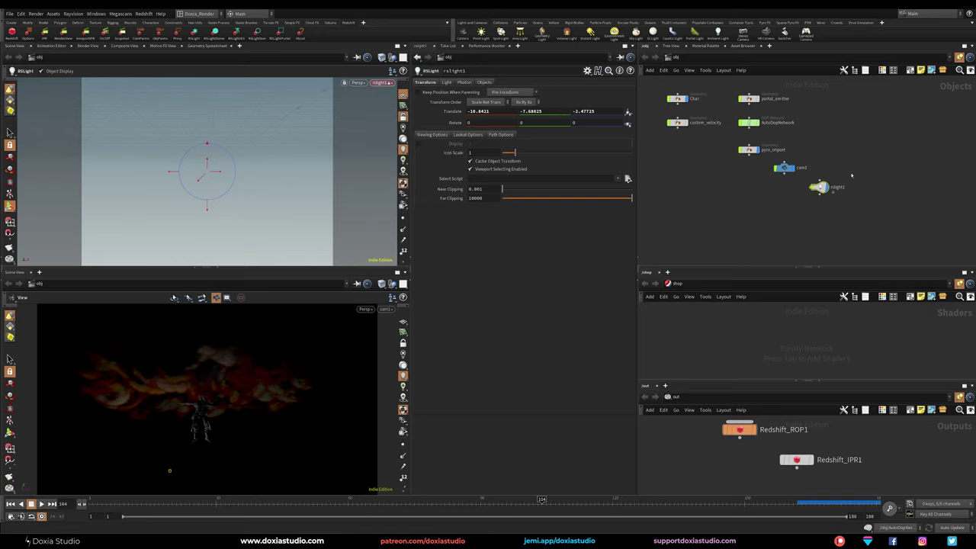
# - Set rslight1's volume contribution scale to 1 and its volume samples to 512
pyautogui.click(448, 82)
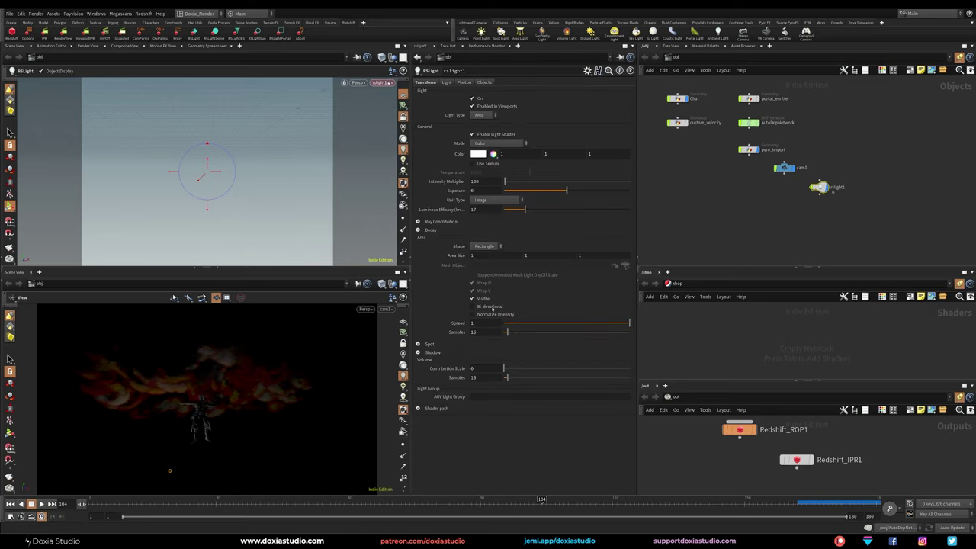
pyautogui.doubleClick(489, 369)
pyautogui.write('1')
pyautogui.press('Return')
pyautogui.moveTo(489, 378); pyautogui.dragTo(449, 378)
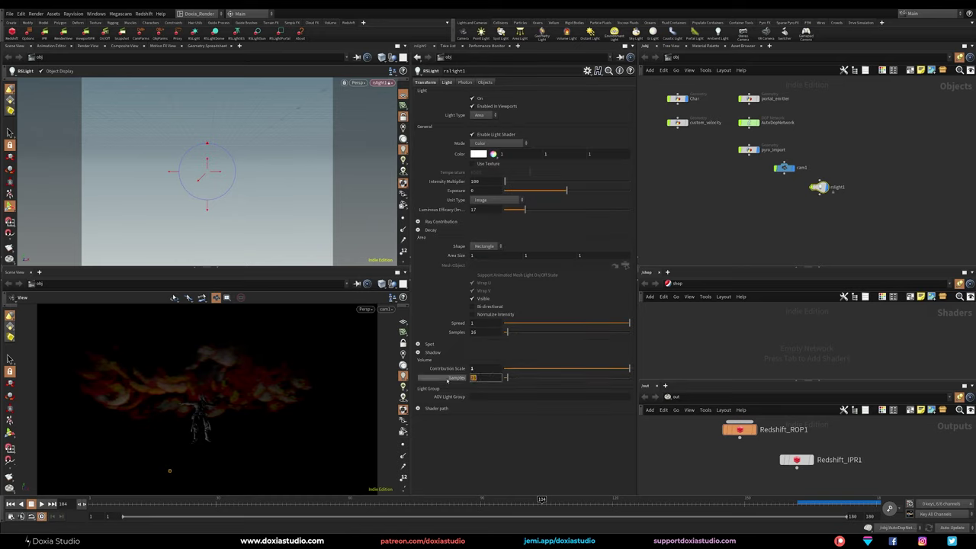
pyautogui.write('512')
pyautogui.press('Return')
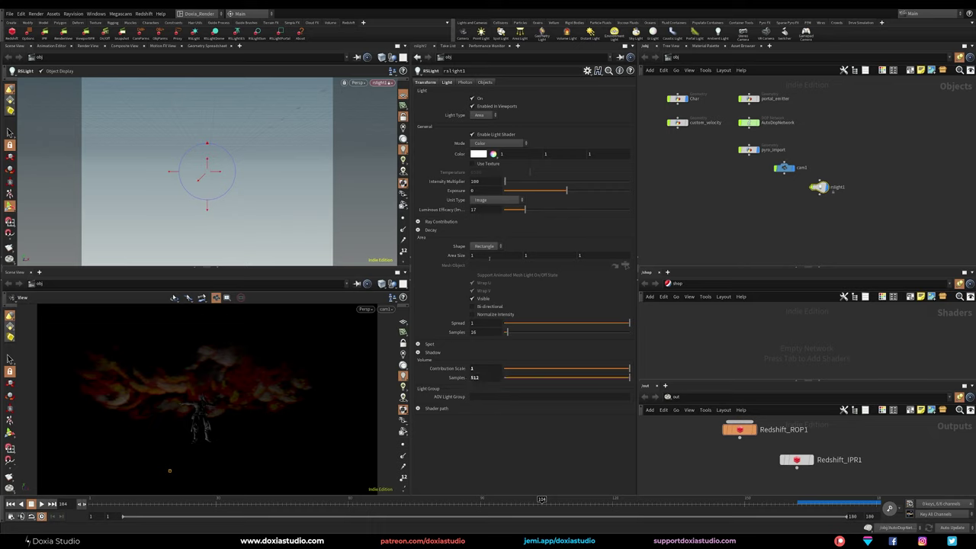
# - Set rslight1's rectangular area size to 20 by 20
pyautogui.click(489, 256)
pyautogui.write('20')
pyautogui.press('Tab')
pyautogui.write('20')
pyautogui.press('Return')
# - Aim rslight1 at the character and smoke by looking through it, using headlight-only lighting in the upper viewport
pyautogui.keyDown('alt'); pyautogui.moveTo(267, 151); pyautogui.dragTo(174, 160, button='right'); pyautogui.keyUp('alt')
pyautogui.keyDown('alt'); pyautogui.moveTo(175, 160); pyautogui.dragTo(266, 144); pyautogui.keyUp('alt')
pyautogui.click(404, 129)
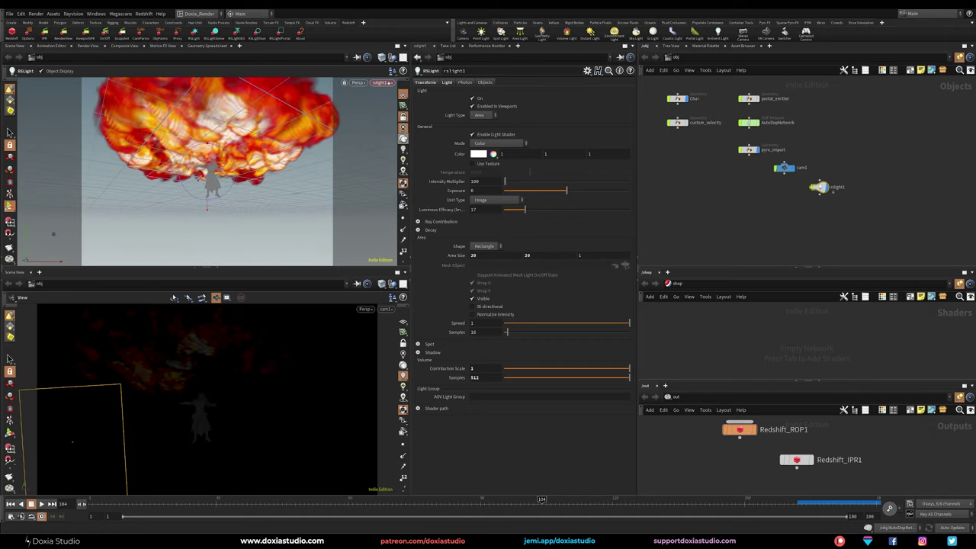
pyautogui.click(403, 150)
pyautogui.click(403, 138)
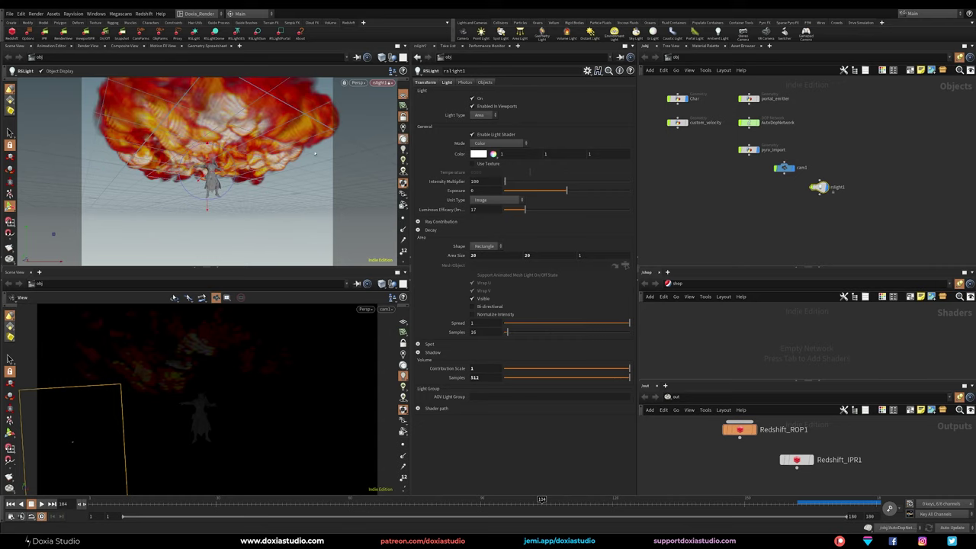
pyautogui.keyDown('alt'); pyautogui.moveTo(315, 154); pyautogui.dragTo(227, 221); pyautogui.keyUp('alt')
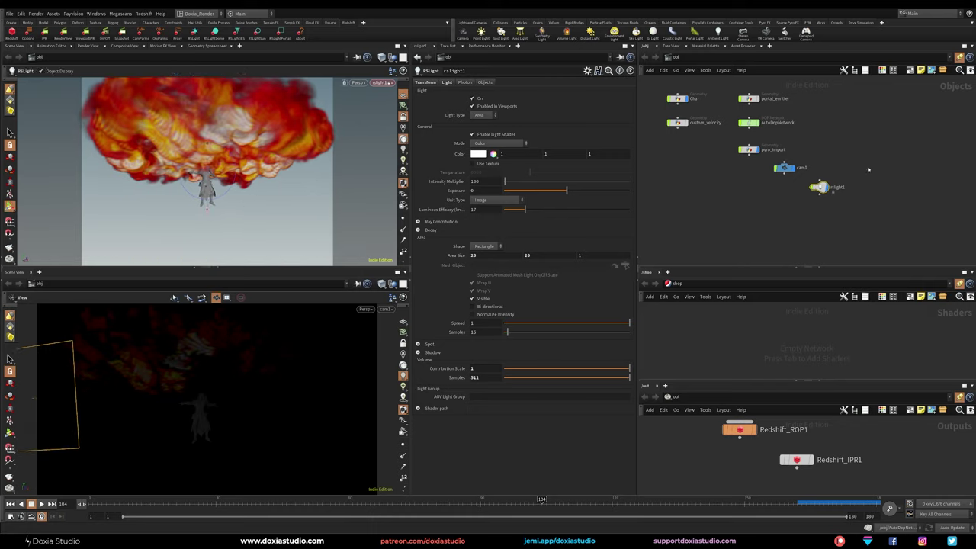
# - Duplicate rslight1 and, looking through the copy, aim rslight2 at the smoke from the opposite side
pyautogui.keyDown('alt'); pyautogui.moveTo(819, 187); pyautogui.dragTo(804, 200); pyautogui.keyUp('alt')
pyautogui.click(382, 82)
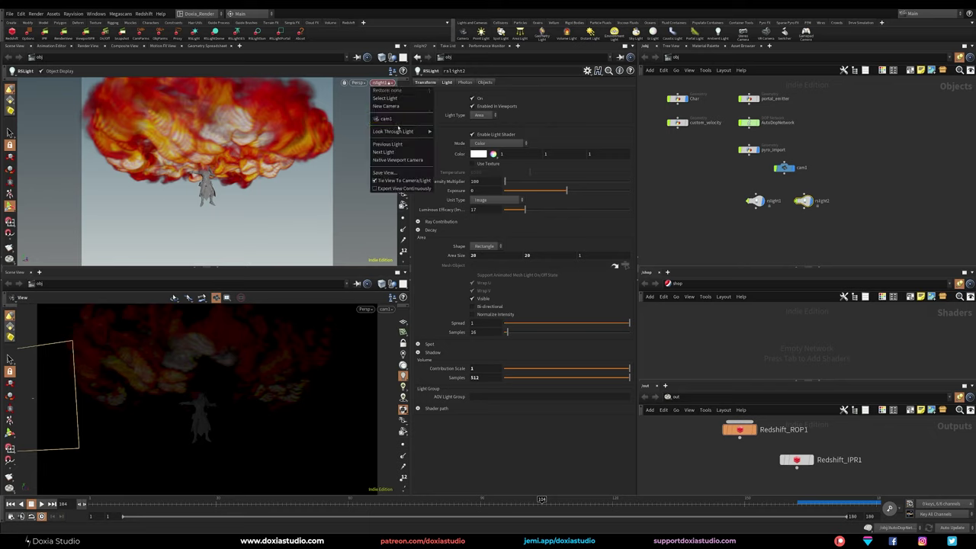
pyautogui.moveTo(412, 131)
pyautogui.click(454, 144)
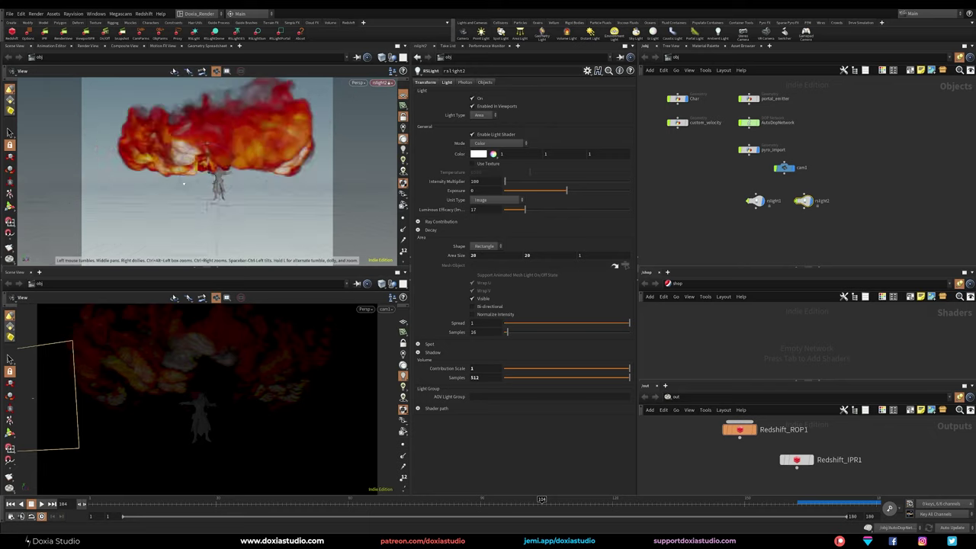
pyautogui.moveTo(183, 183); pyautogui.dragTo(218, 179)
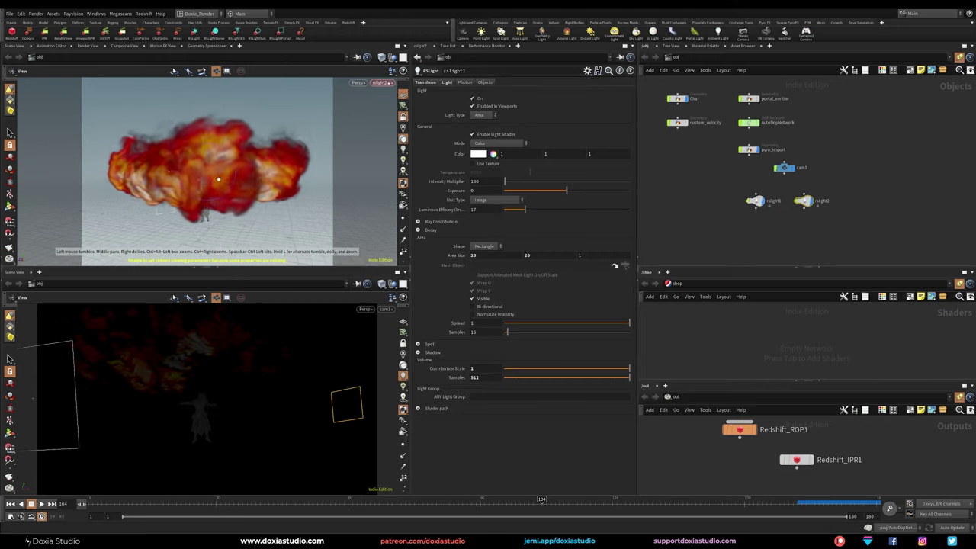
pyautogui.press('Return')
# - Set rslight2's rectangular area size to 40 by 20
pyautogui.click(493, 255)
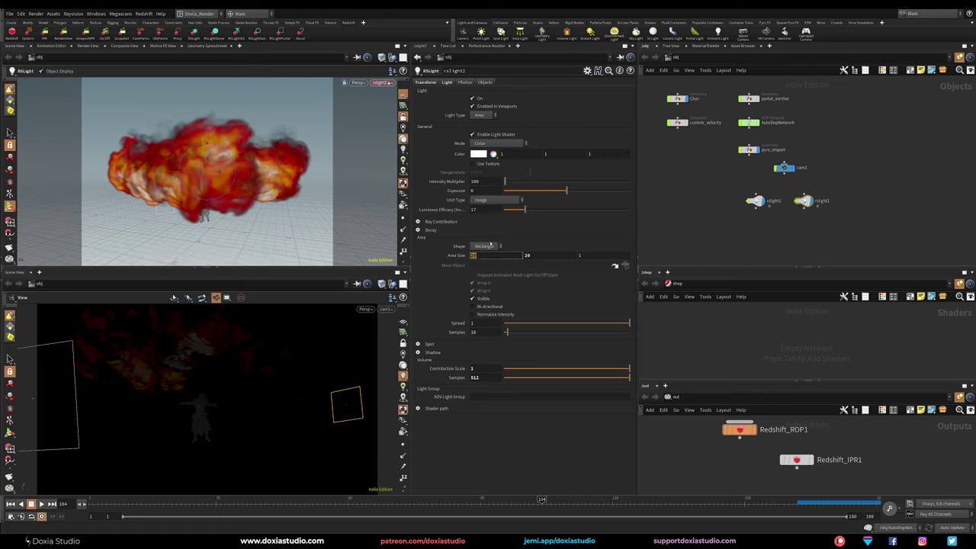
pyautogui.write('40')
pyautogui.press('Tab')
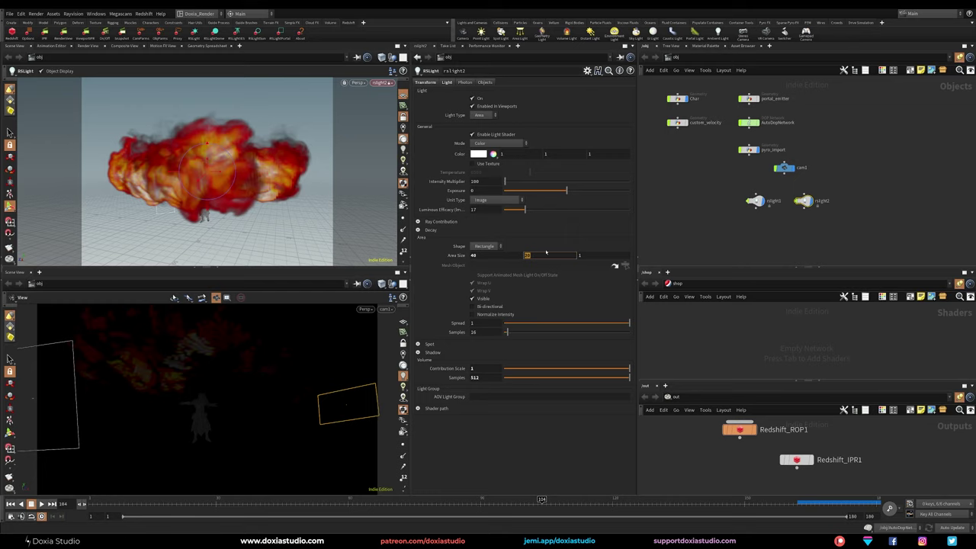
pyautogui.press('Return')
# - Turn off the Visible option on rslight1 and save the scene, closing the test render
pyautogui.click(755, 201)
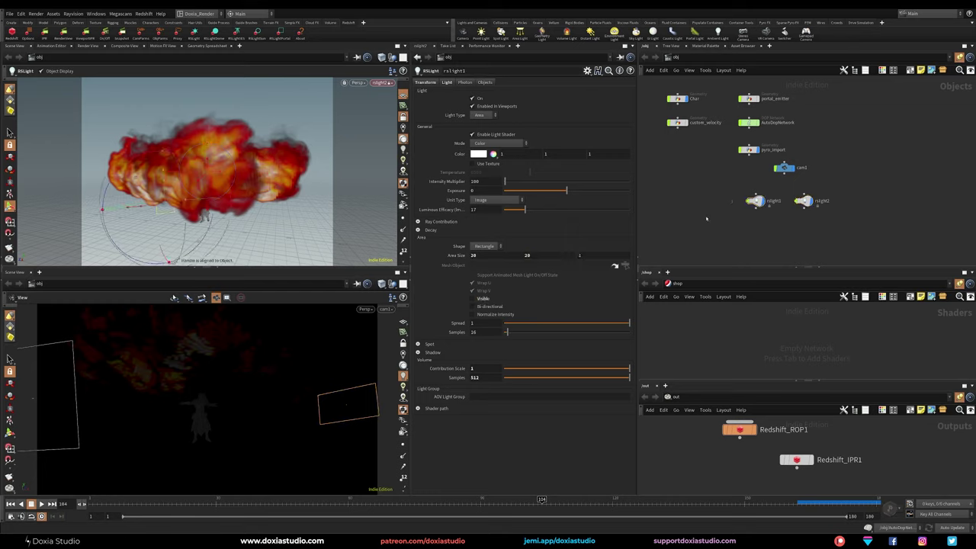
pyautogui.hotkey('ctrl', 's')
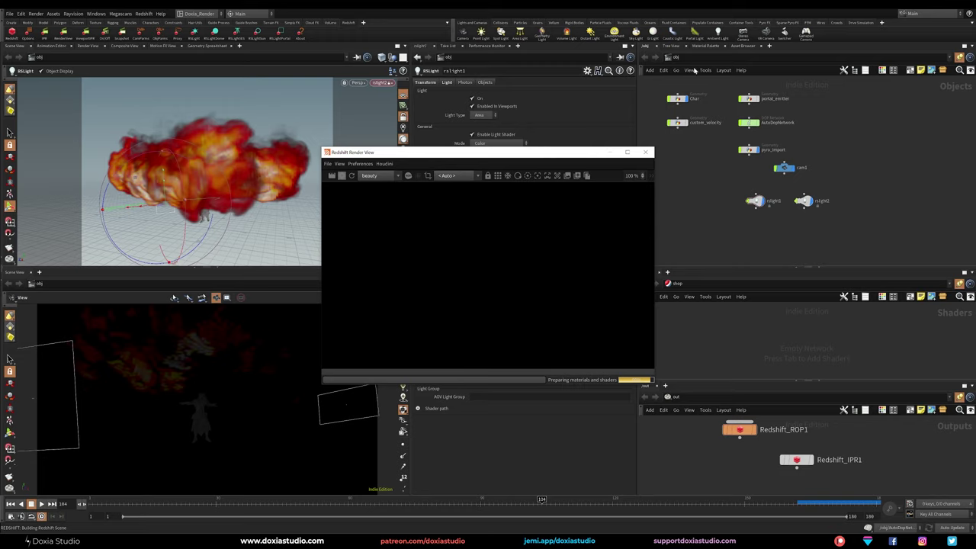
pyautogui.click(645, 152)
# - Create an RS Volume shader in the shop network
pyautogui.moveTo(709, 330); pyautogui.dragTo(730, 338)
pyautogui.press('Tab')
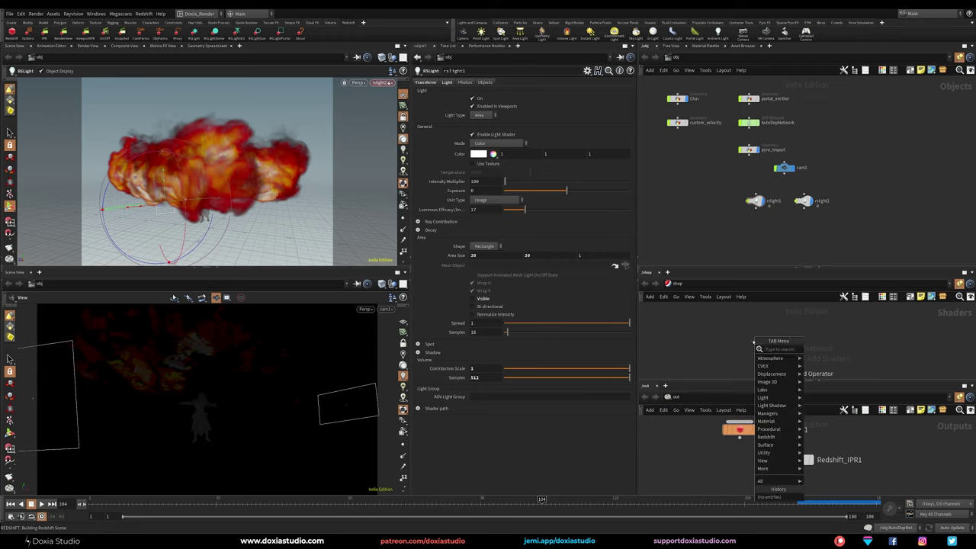
pyautogui.write('volum')
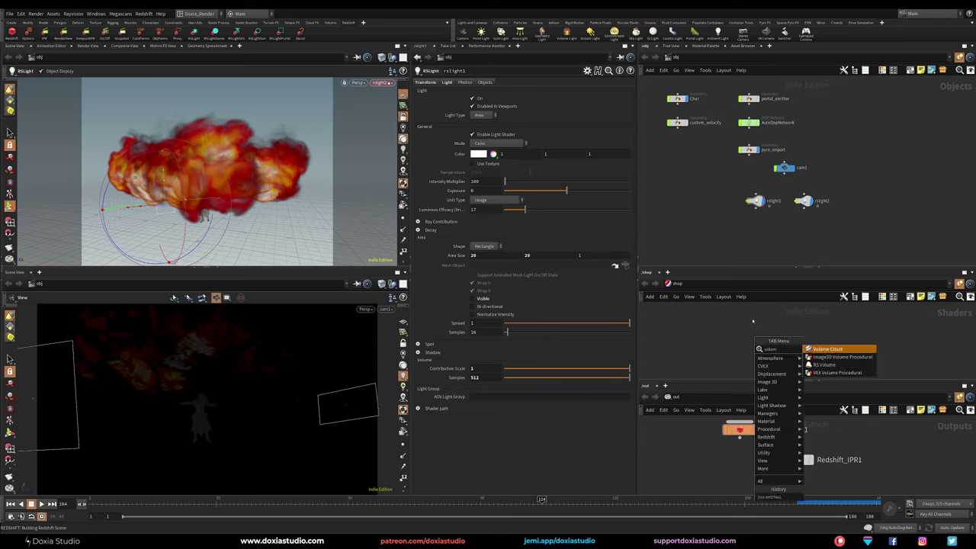
pyautogui.click(823, 364)
pyautogui.click(785, 346)
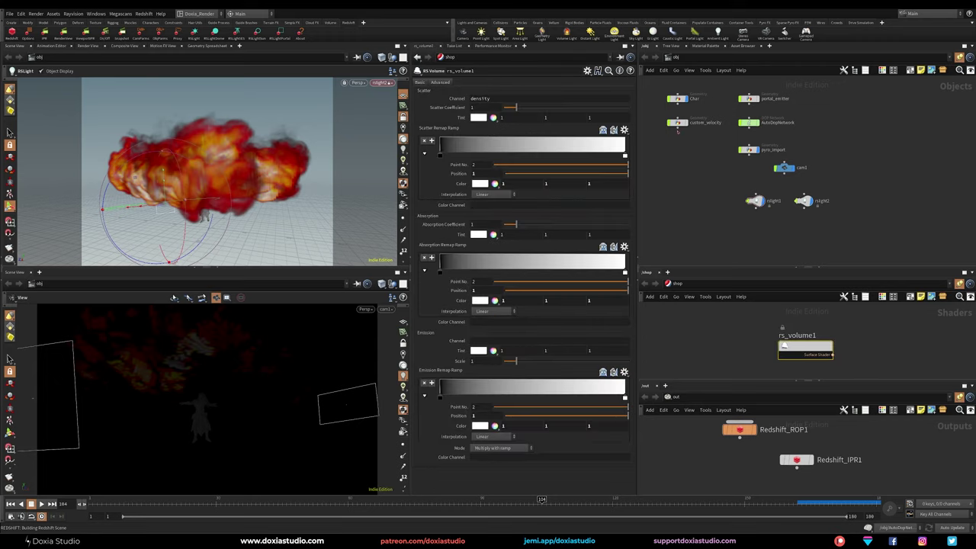
pyautogui.moveTo(803, 348); pyautogui.dragTo(793, 339)
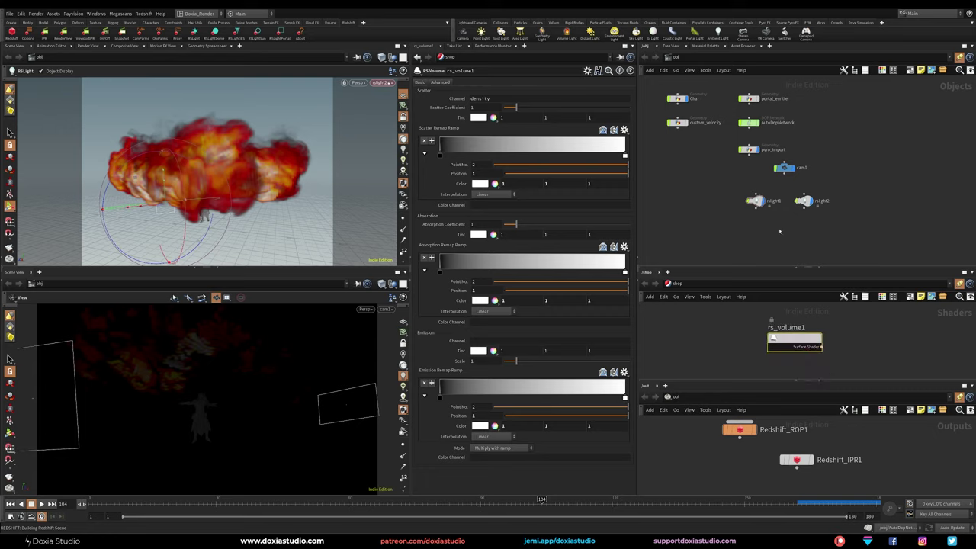
# - Assign the rs_volume1 shader as the material of the pyro_import object
pyautogui.click(678, 99)
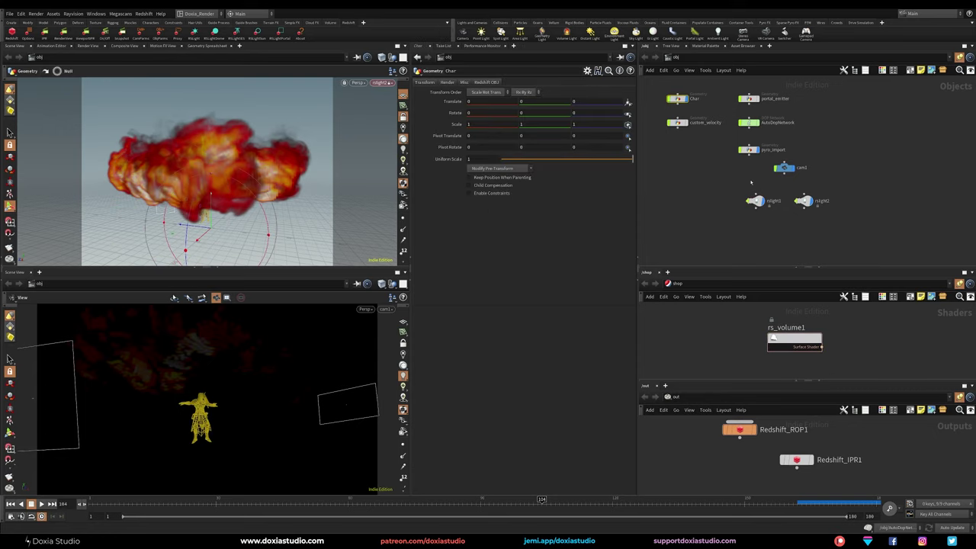
pyautogui.moveTo(792, 340); pyautogui.dragTo(804, 338)
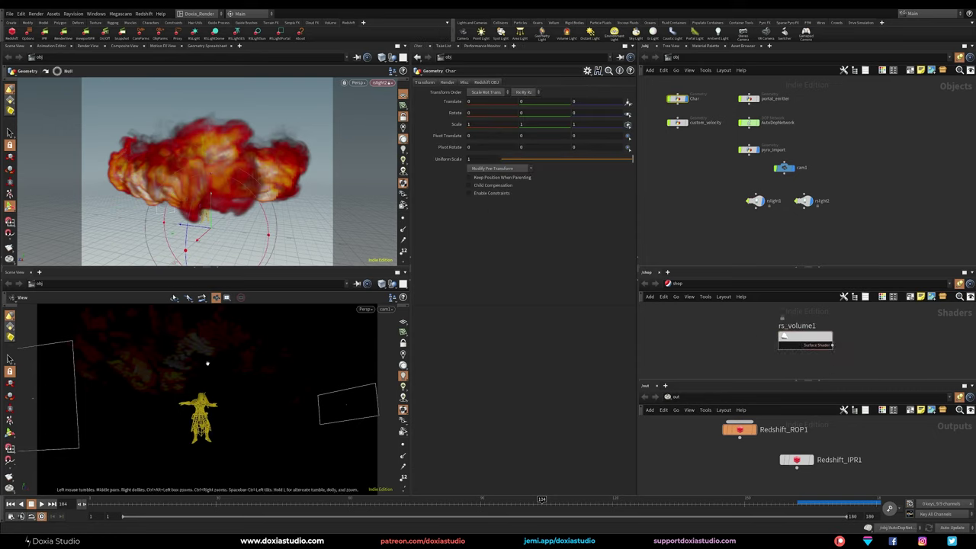
pyautogui.moveTo(708, 346); pyautogui.dragTo(785, 336)
pyautogui.moveTo(758, 177); pyautogui.dragTo(733, 136)
pyautogui.click(487, 83)
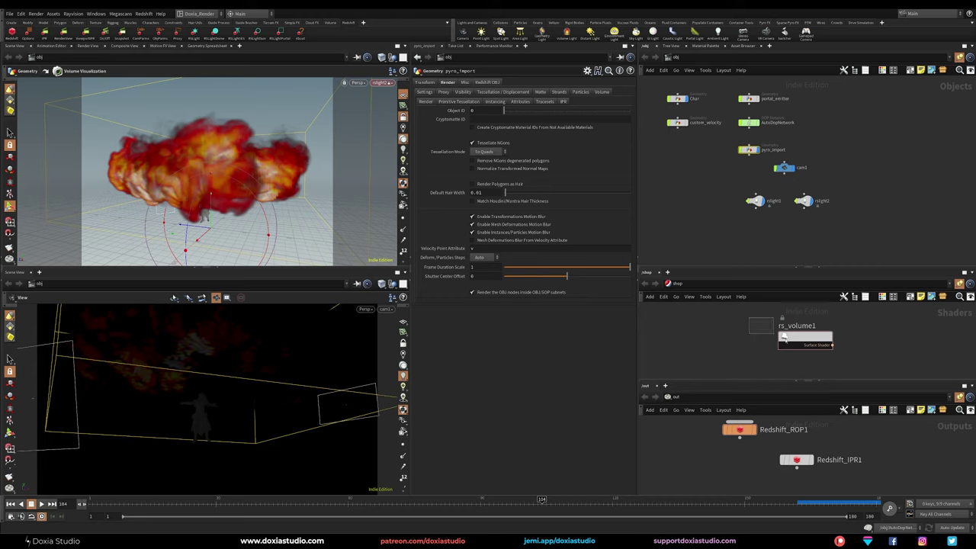
pyautogui.click(801, 337)
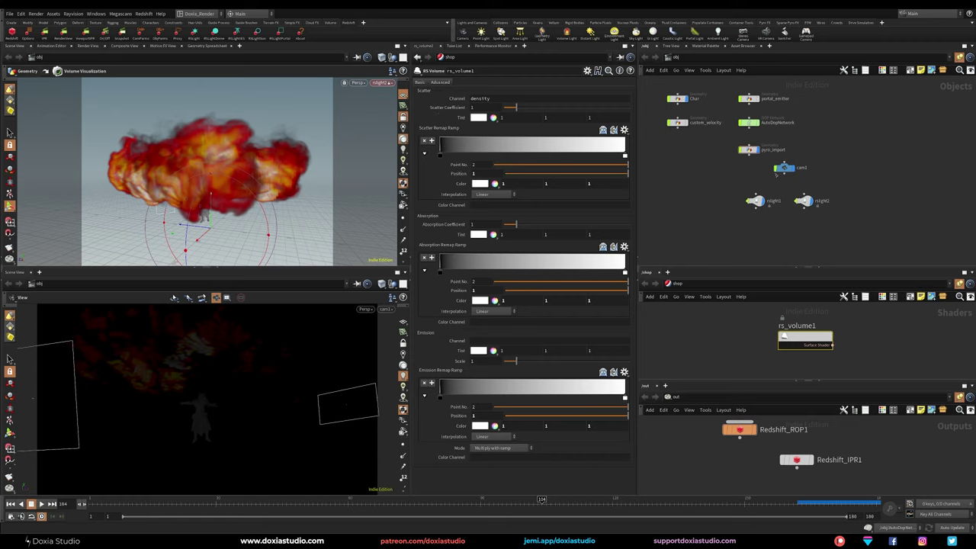
pyautogui.click(749, 145)
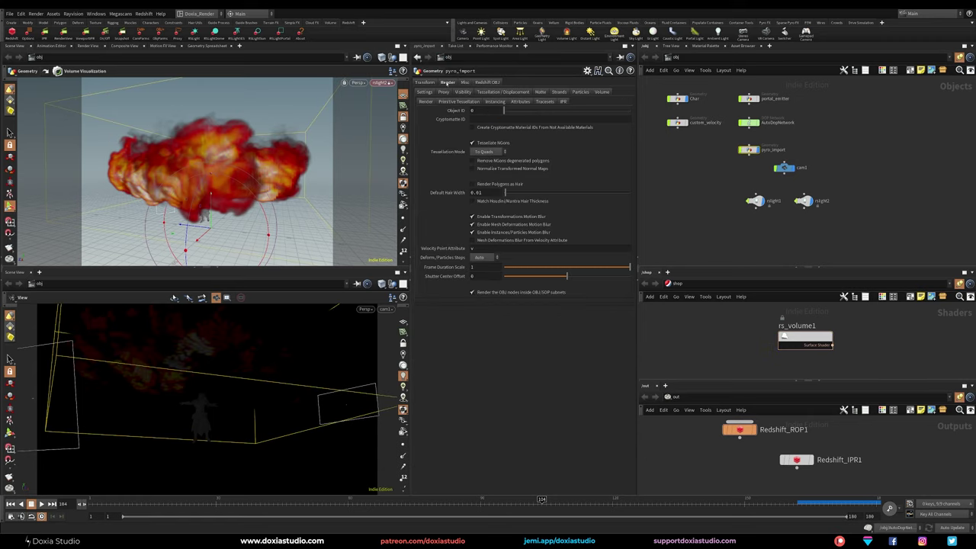
pyautogui.click(448, 81)
pyautogui.click(628, 93)
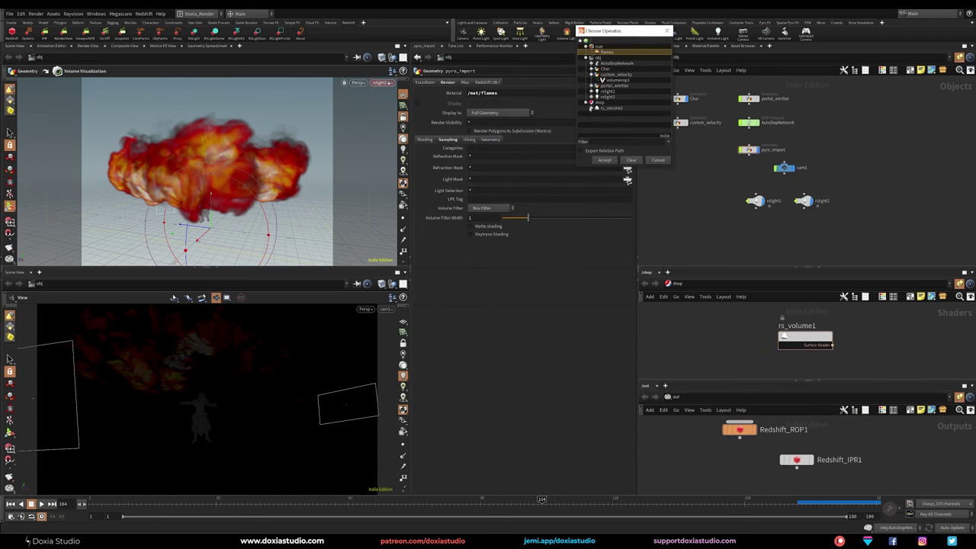
pyautogui.click(610, 109)
pyautogui.click(604, 160)
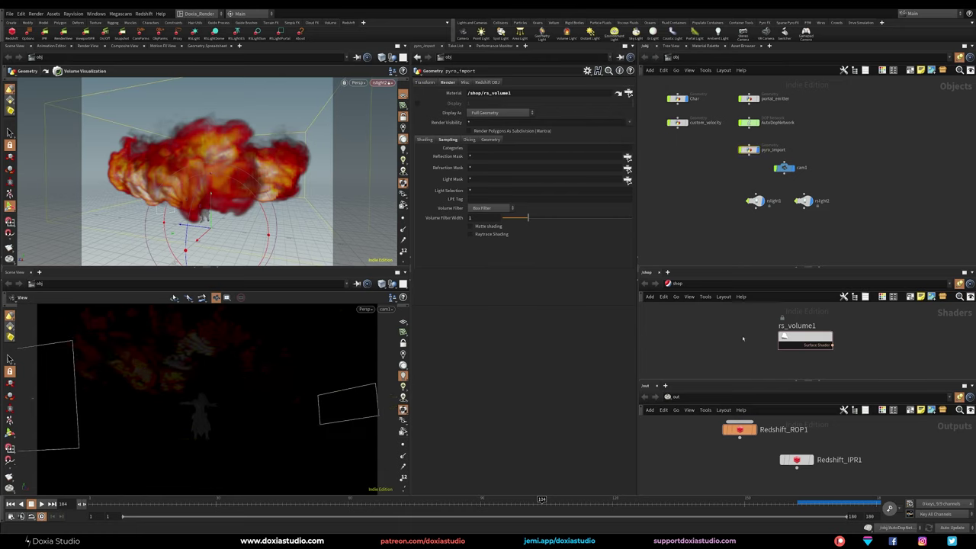
# - Configure rs_volume1's emission with the temperature channel, a Black Body remap ramp and a scale of 0
pyautogui.click(774, 344)
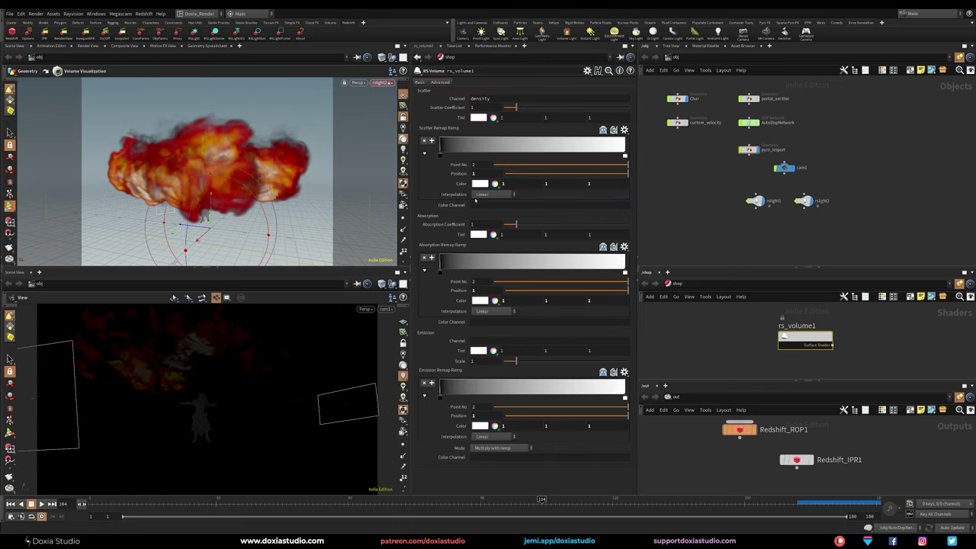
pyautogui.click(495, 339)
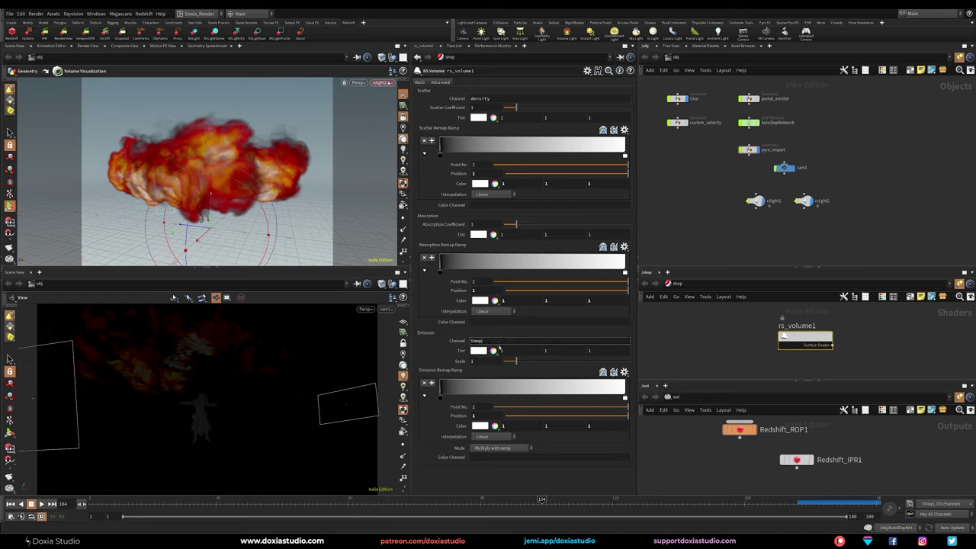
pyautogui.write('temperature')
pyautogui.press('Return')
pyautogui.click(623, 372)
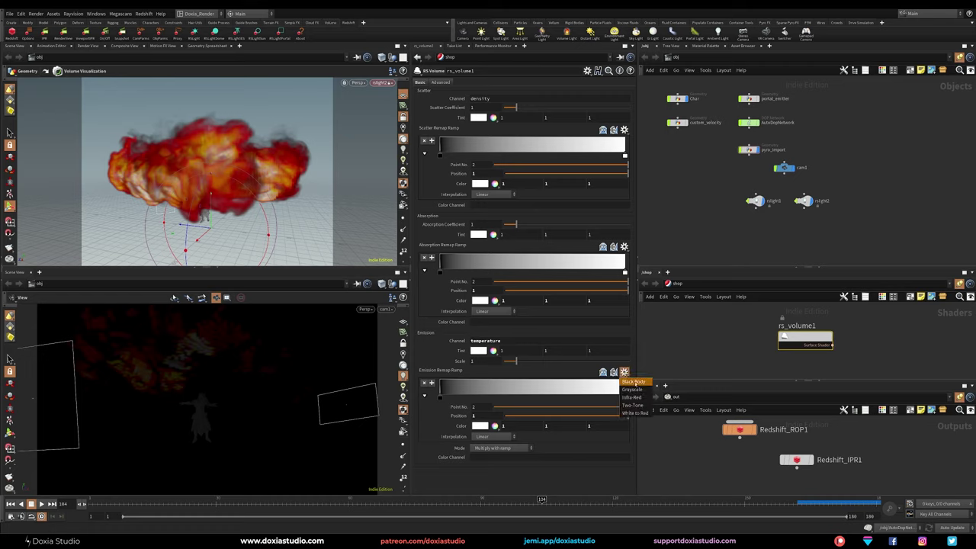
pyautogui.click(635, 381)
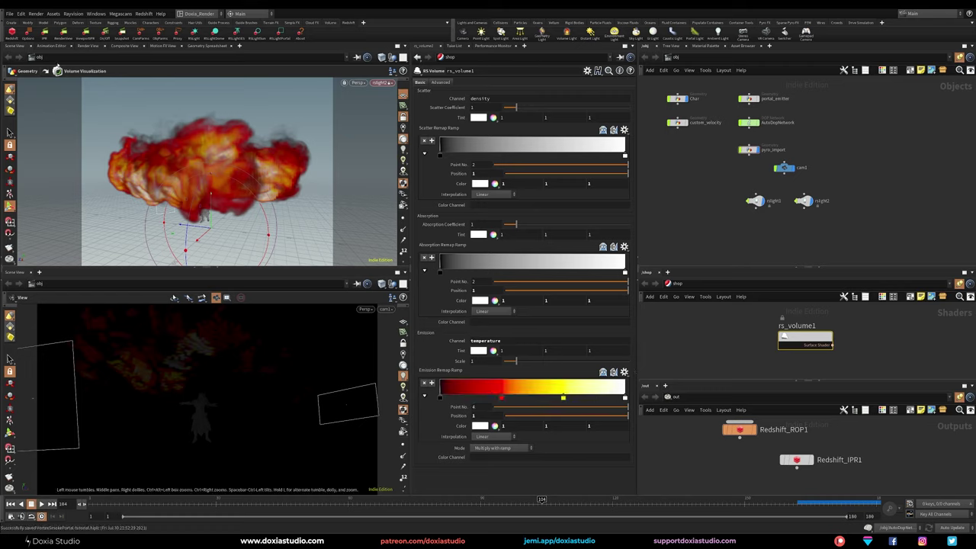
pyautogui.moveTo(516, 361); pyautogui.dragTo(486, 351)
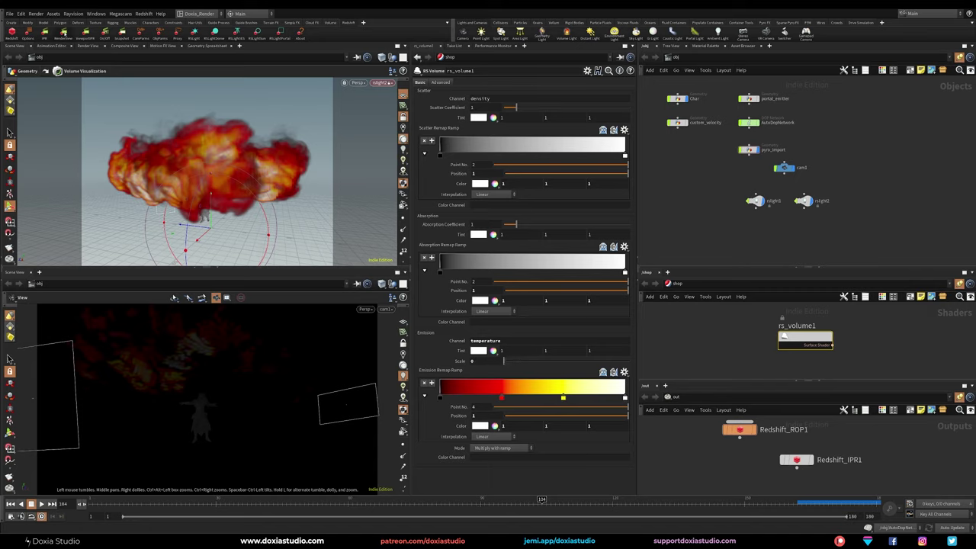
# - Start a Redshift preview render and apply the Black Body preset to rs_volume1's scatter remap ramp
pyautogui.click(64, 34)
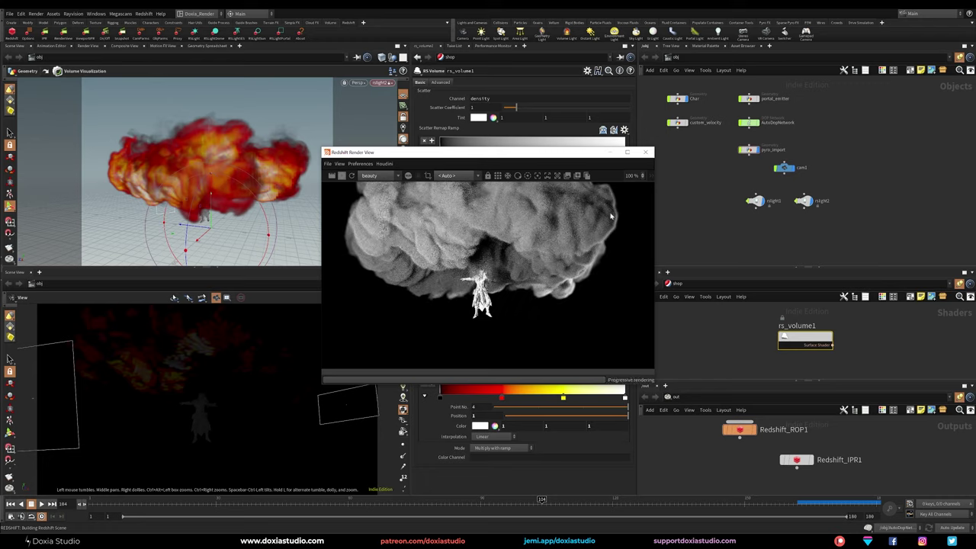
pyautogui.moveTo(526, 157); pyautogui.dragTo(311, 176)
pyautogui.click(624, 130)
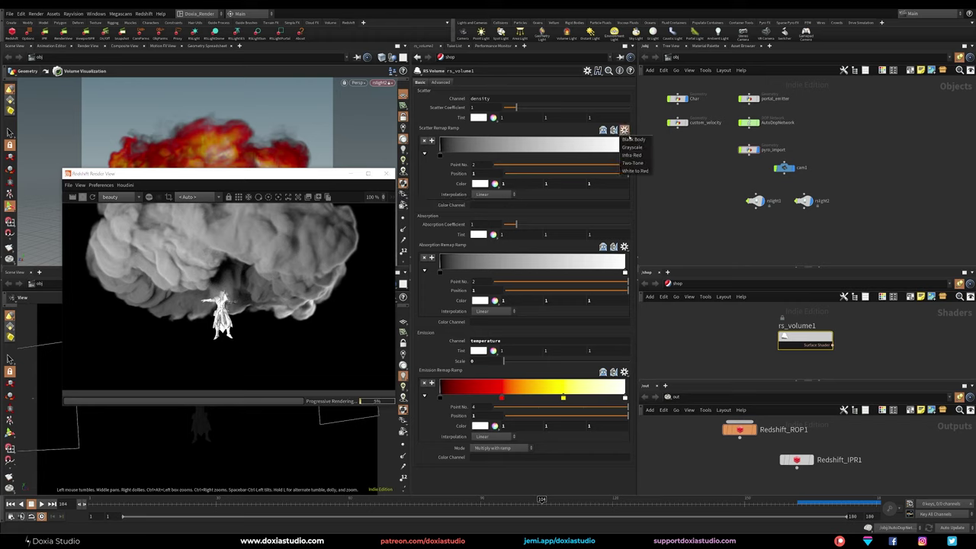
pyautogui.click(634, 139)
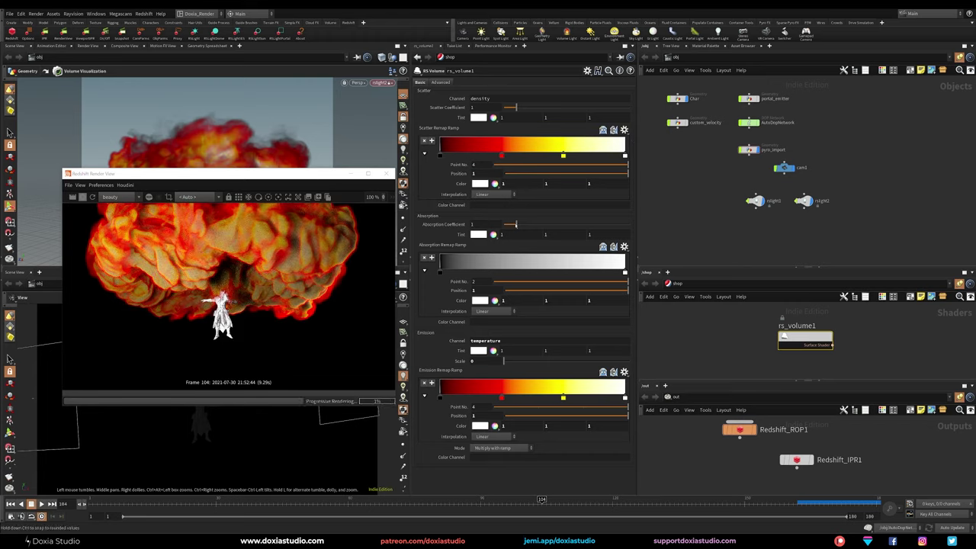
# - Try a scatter coefficient of 1 with an absorption coefficient of 5.78 on rs_volume1
pyautogui.moveTo(514, 107); pyautogui.dragTo(503, 108)
pyautogui.moveTo(515, 224)
pyautogui.mouseDown()
pyautogui.moveTo(503, 225)
pyautogui.moveTo(521, 224)
pyautogui.mouseUp()
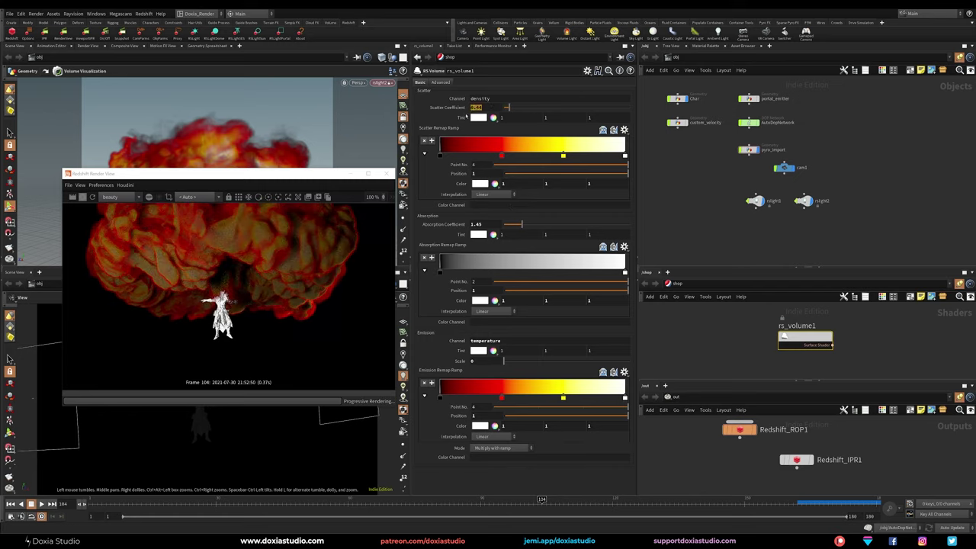
pyautogui.moveTo(503, 107); pyautogui.dragTo(534, 115)
pyautogui.moveTo(512, 234); pyautogui.dragTo(538, 234)
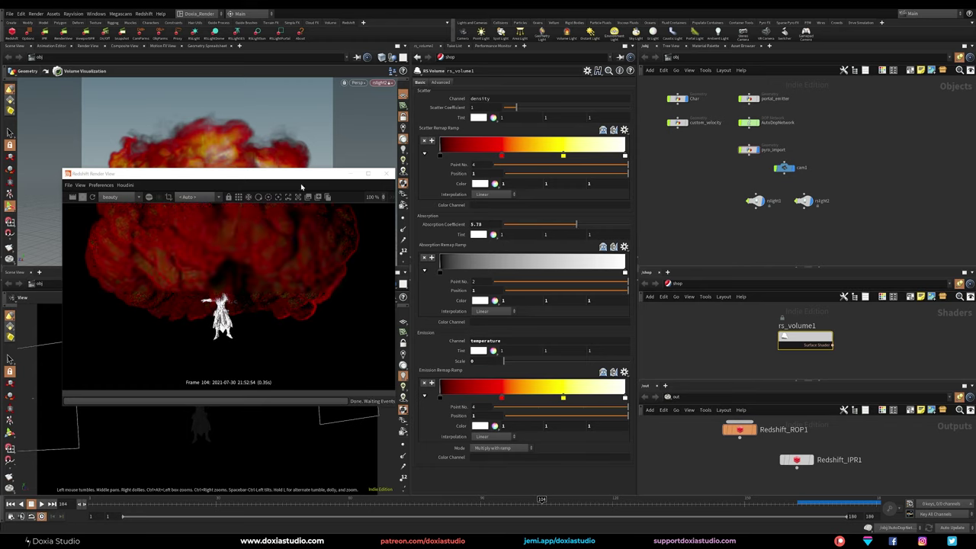
# - Switch the lower cam1 viewport to headlight-only lighting, moving the render window clear of the views and shader parameters
pyautogui.moveTo(288, 175); pyautogui.dragTo(579, 165)
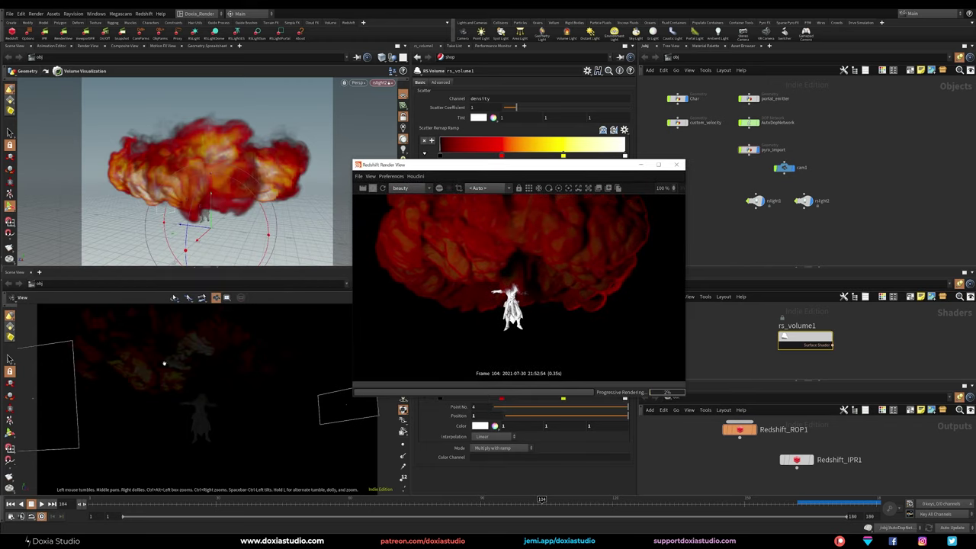
pyautogui.moveTo(500, 168); pyautogui.dragTo(626, 150)
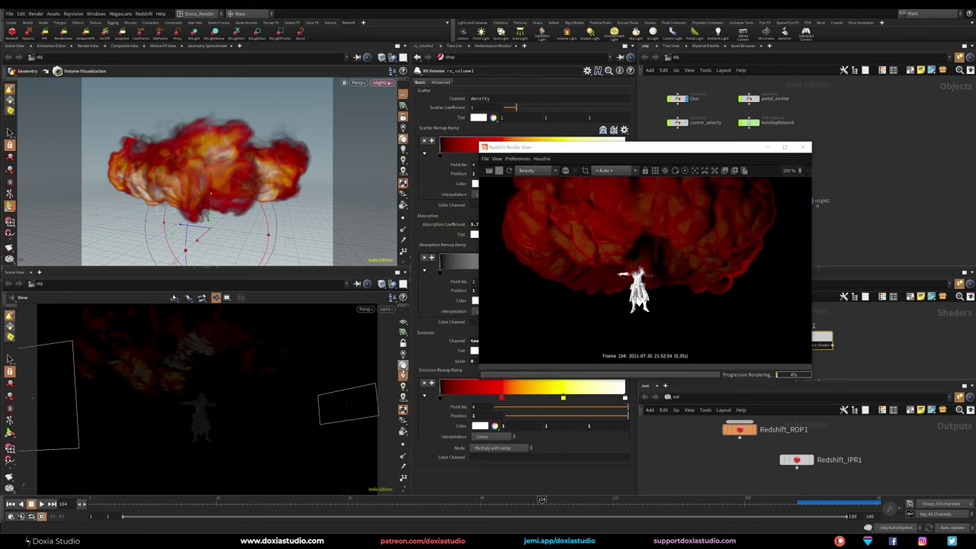
pyautogui.click(404, 368)
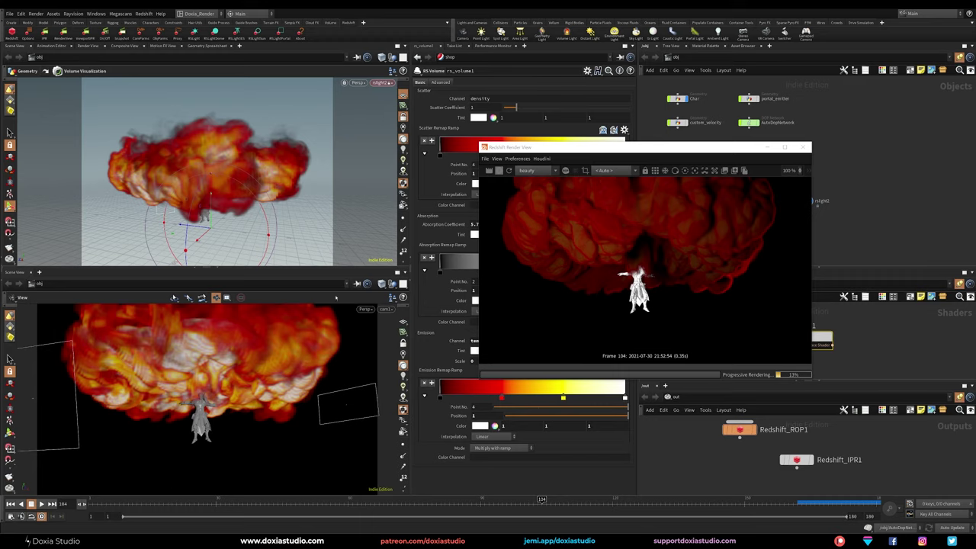
pyautogui.moveTo(662, 151); pyautogui.dragTo(264, 188)
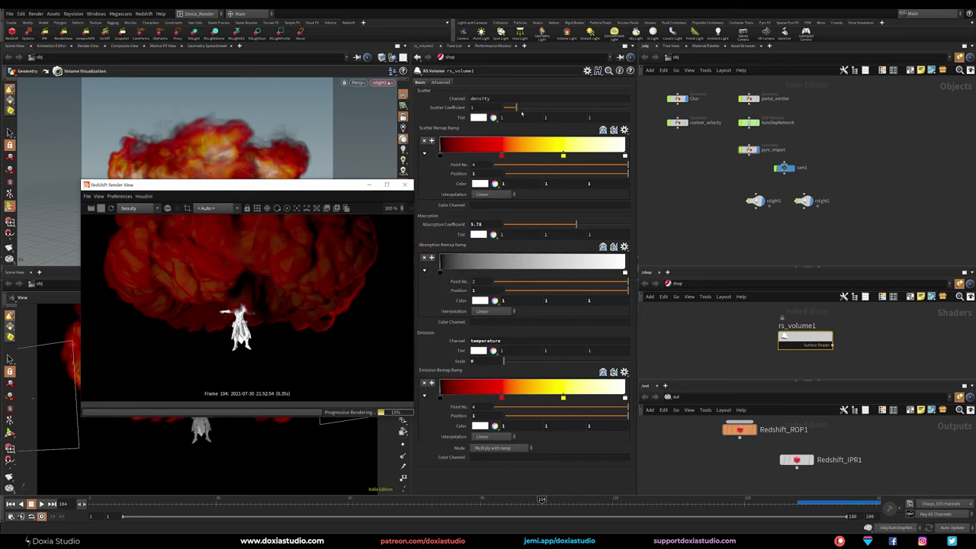
# - Set rs_volume1's scatter coefficient to 1.66 and its absorption coefficient to 2.34
pyautogui.moveTo(516, 108)
pyautogui.mouseDown()
pyautogui.moveTo(536, 110)
pyautogui.moveTo(517, 112)
pyautogui.mouseUp()
pyautogui.moveTo(576, 227); pyautogui.dragTo(533, 230)
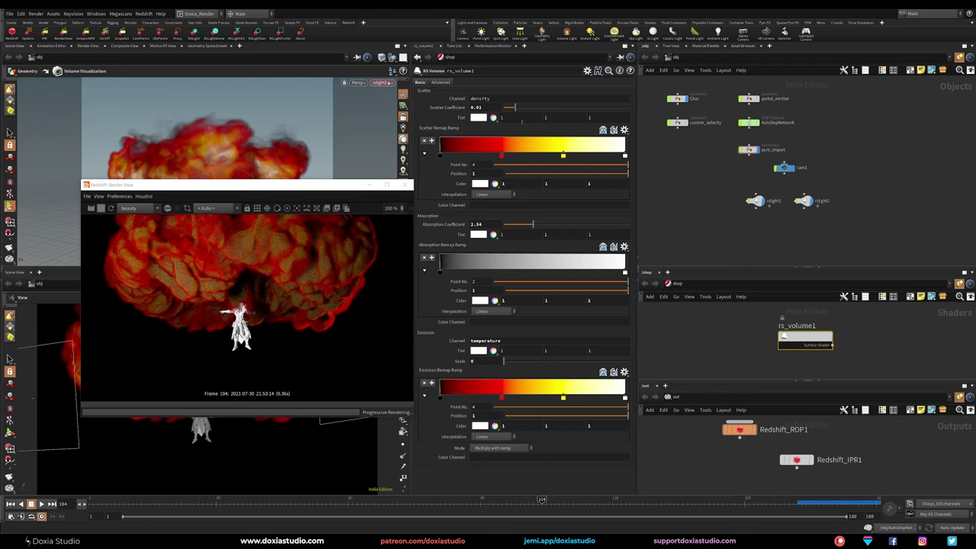
pyautogui.moveTo(516, 109)
pyautogui.mouseDown()
pyautogui.moveTo(542, 109)
pyautogui.moveTo(524, 110)
pyautogui.mouseUp()
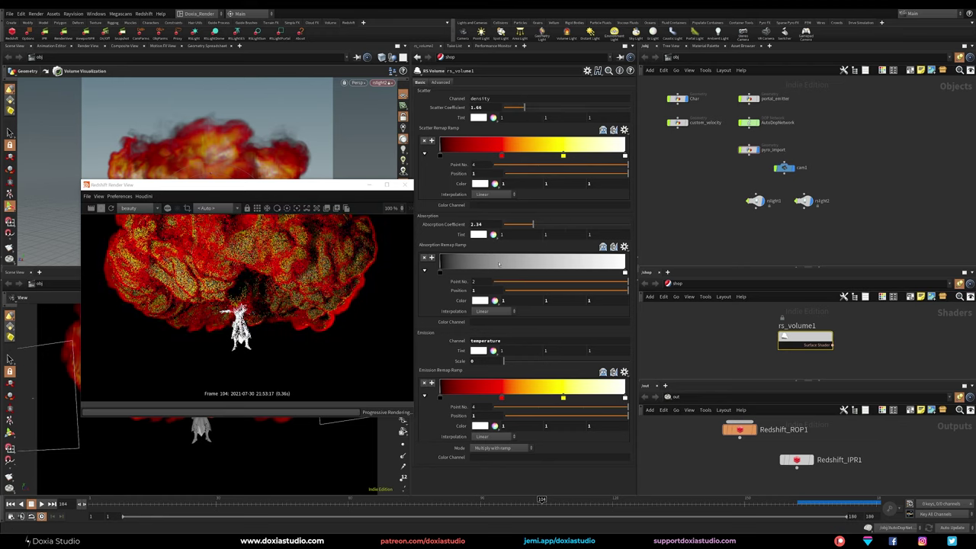
# - Adjust rs_volume1's emission scale and lower its scatter coefficient, and open rslight1's light parameters
pyautogui.moveTo(503, 361); pyautogui.dragTo(562, 362)
pyautogui.moveTo(519, 107); pyautogui.dragTo(505, 107)
pyautogui.click(755, 201)
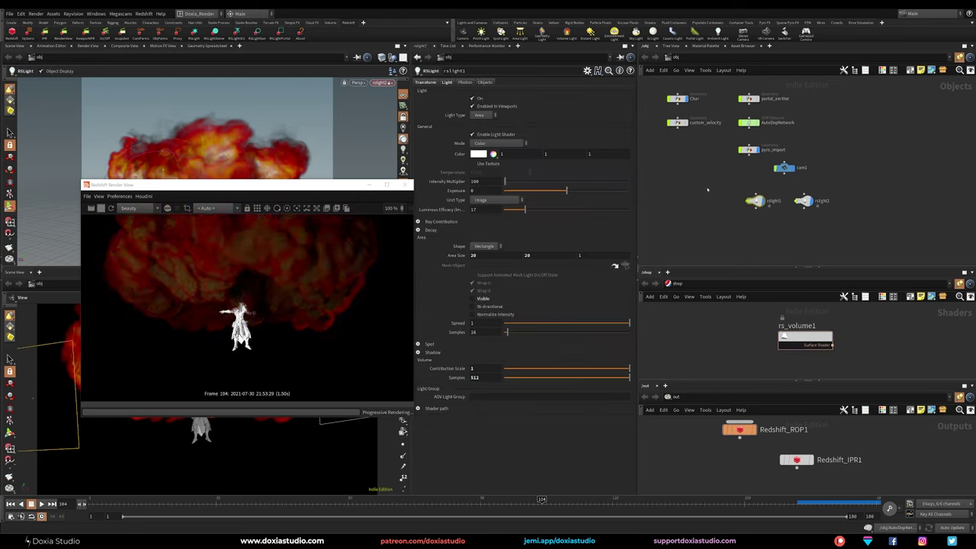
# - Try an intensity multiplier of 0 on rslight1
pyautogui.moveTo(482, 181); pyautogui.dragTo(453, 190)
pyautogui.write('0')
pyautogui.press('Return')
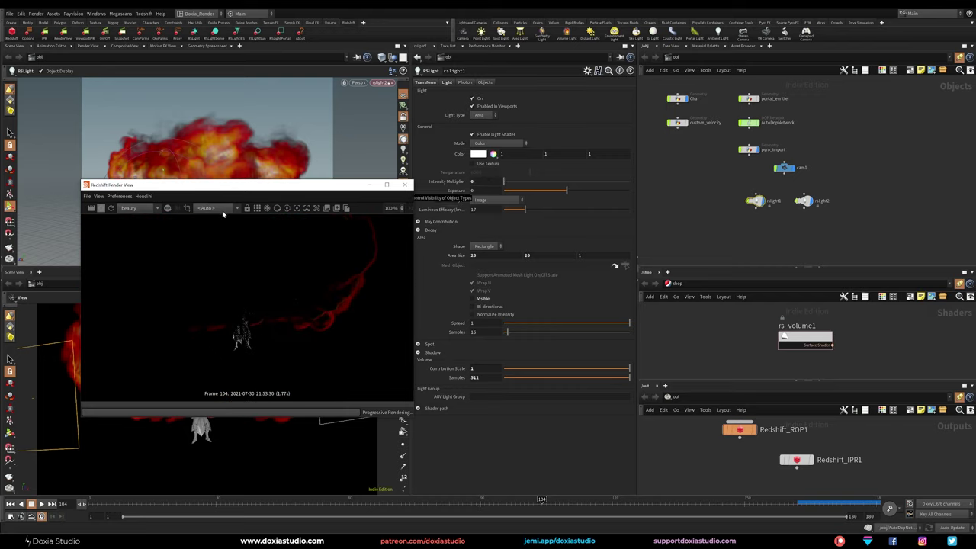
# - Set rslight1's intensity multiplier to 20 and nudge the render window upward
pyautogui.click(804, 200)
pyautogui.click(753, 201)
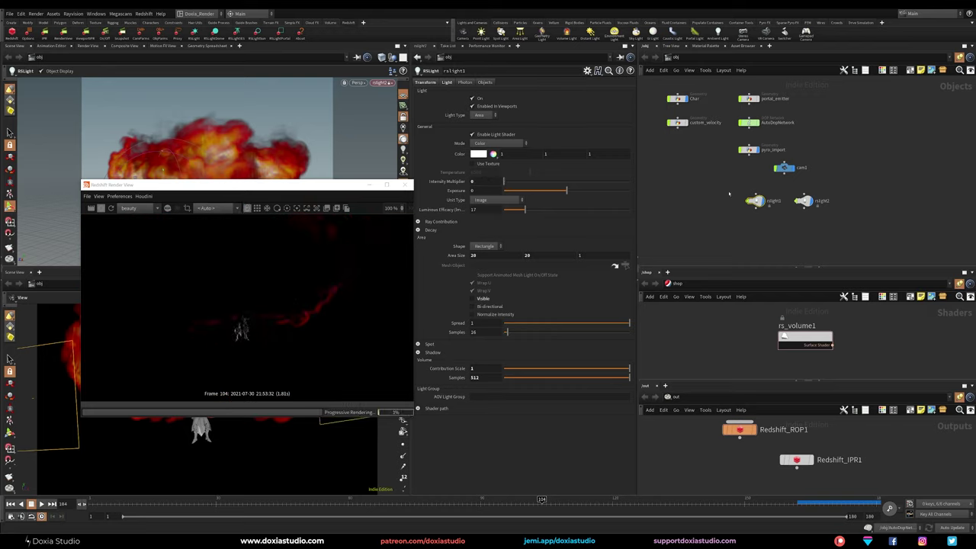
pyautogui.moveTo(488, 181); pyautogui.dragTo(477, 189)
pyautogui.write('20')
pyautogui.press('Return')
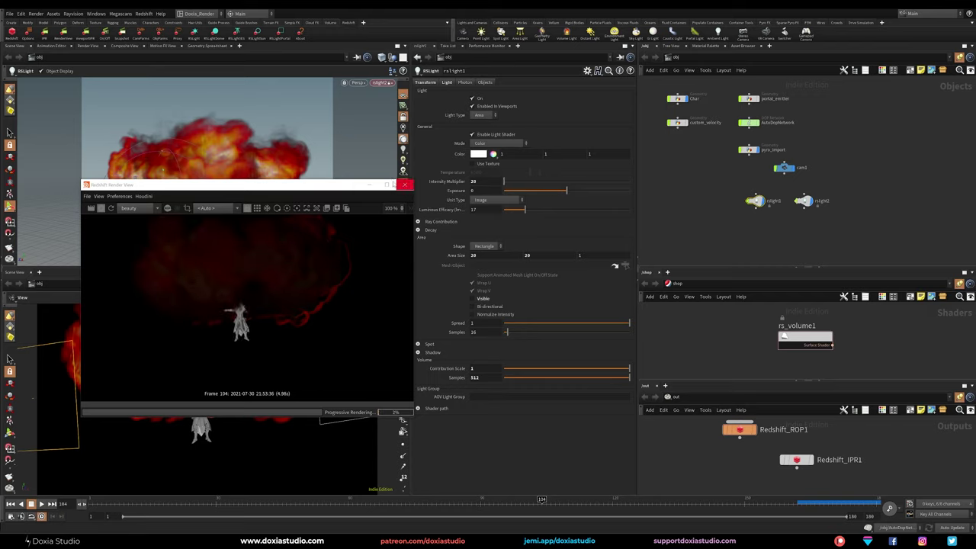
pyautogui.moveTo(310, 185); pyautogui.dragTo(312, 179)
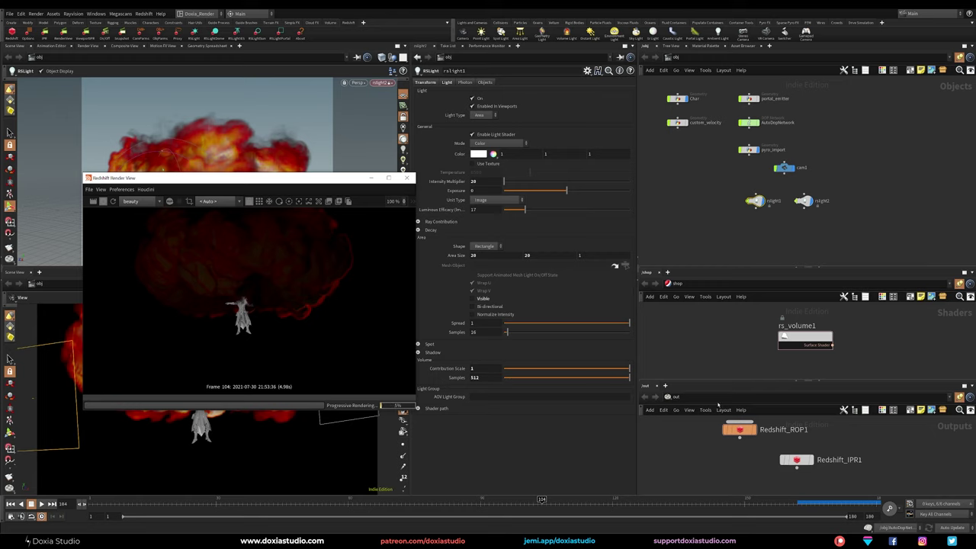
# - Set rs_volume1's absorption coefficient to 4.87 and its emission scale to 0.61, refreshing the render along the way
pyautogui.click(805, 337)
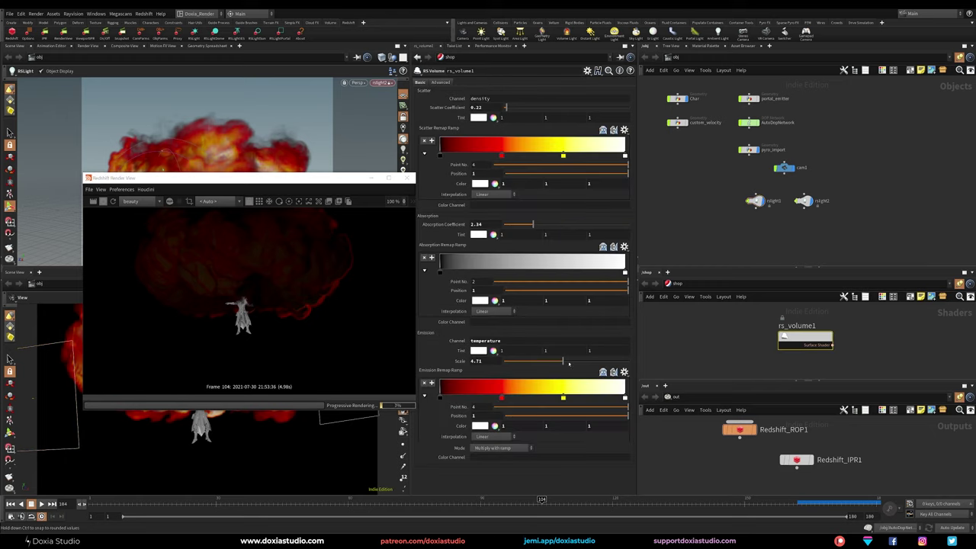
pyautogui.moveTo(569, 363)
pyautogui.mouseDown()
pyautogui.moveTo(629, 363)
pyautogui.moveTo(581, 364)
pyautogui.mouseUp()
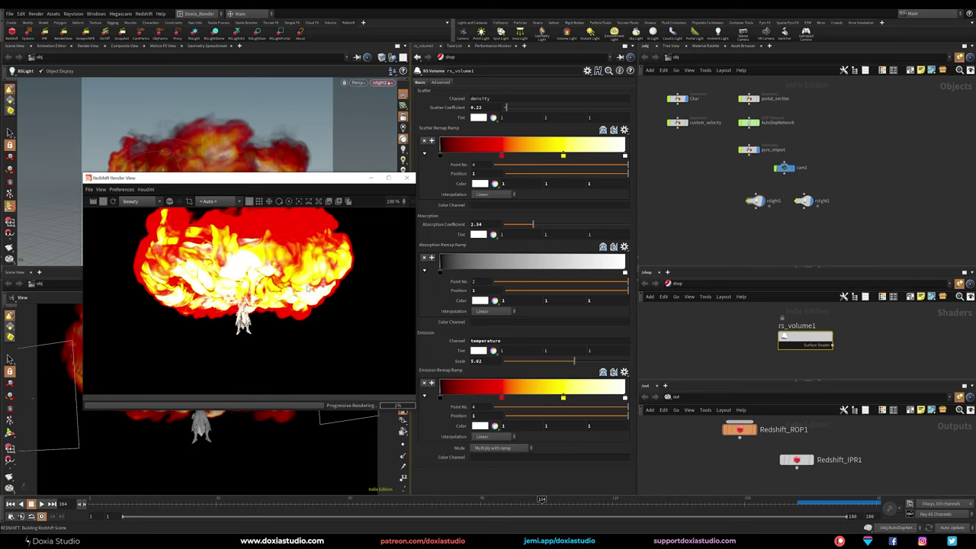
pyautogui.moveTo(314, 182); pyautogui.dragTo(288, 200)
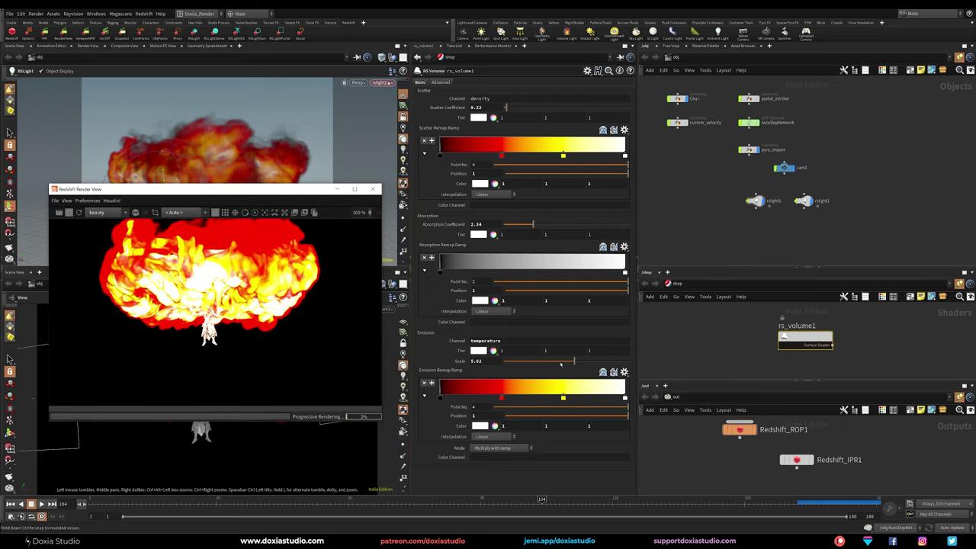
pyautogui.moveTo(573, 360); pyautogui.dragTo(523, 362)
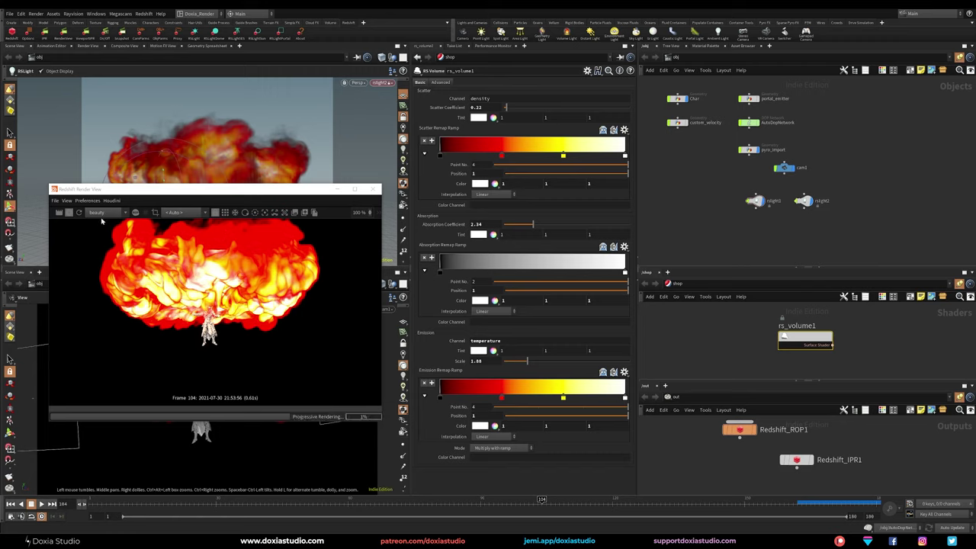
pyautogui.click(79, 214)
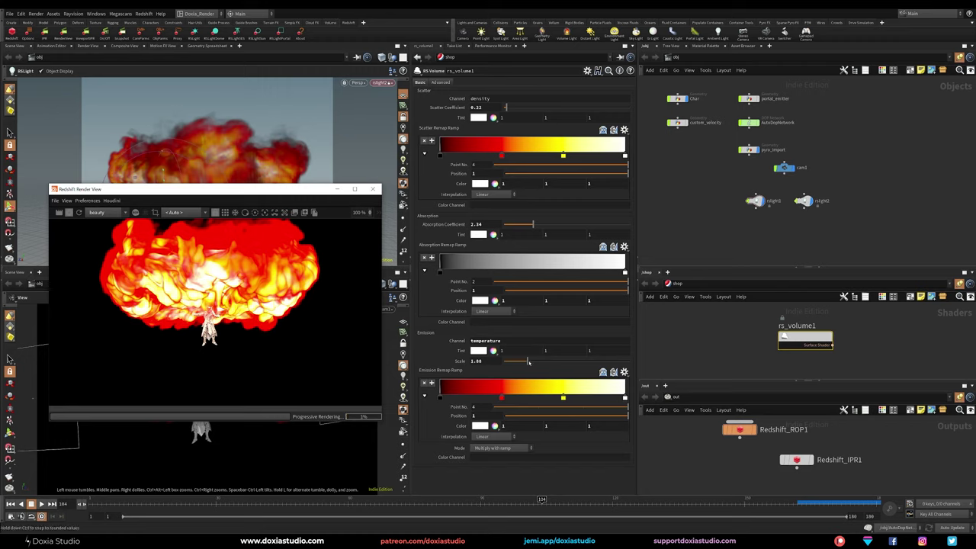
pyautogui.moveTo(525, 360); pyautogui.dragTo(503, 363)
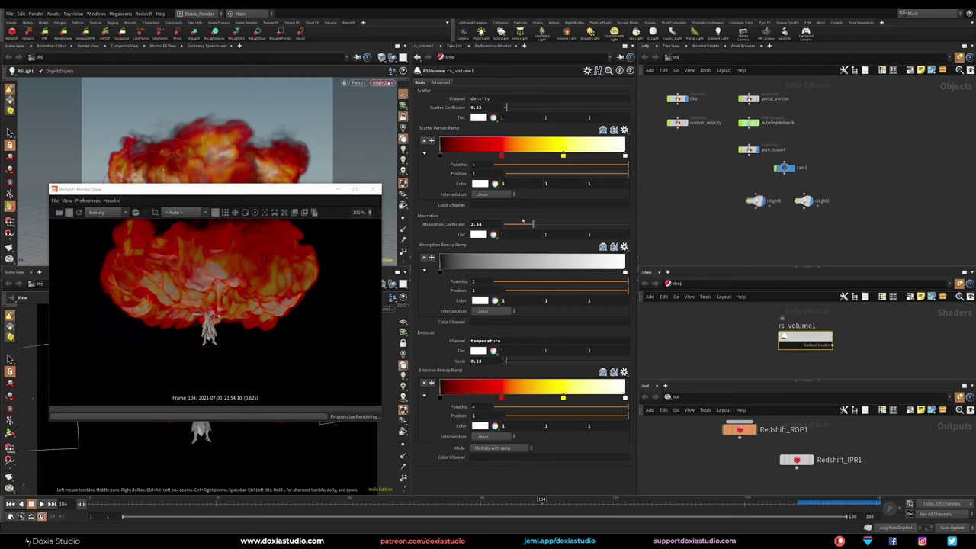
pyautogui.moveTo(532, 224); pyautogui.dragTo(564, 223)
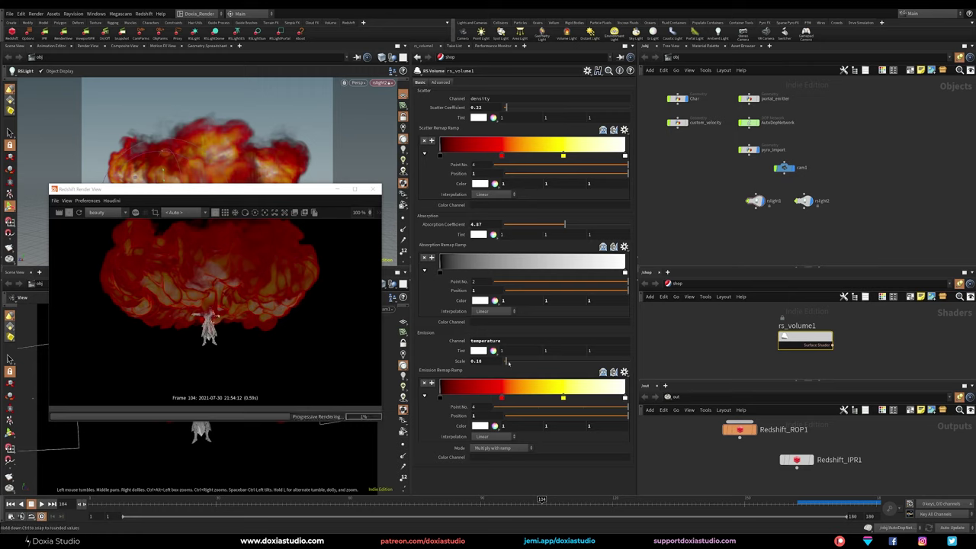
pyautogui.moveTo(508, 363); pyautogui.dragTo(516, 363)
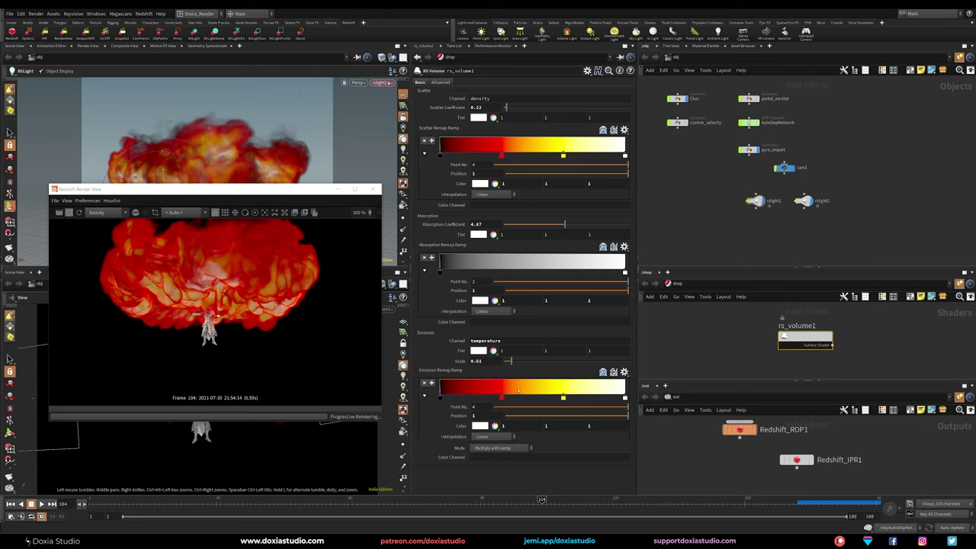
# - Shift the emission ramp's colour points toward white, with black at 0.116758 and yellow at about 0.82, and set the emission scale to 1.15
pyautogui.moveTo(442, 397); pyautogui.dragTo(592, 397)
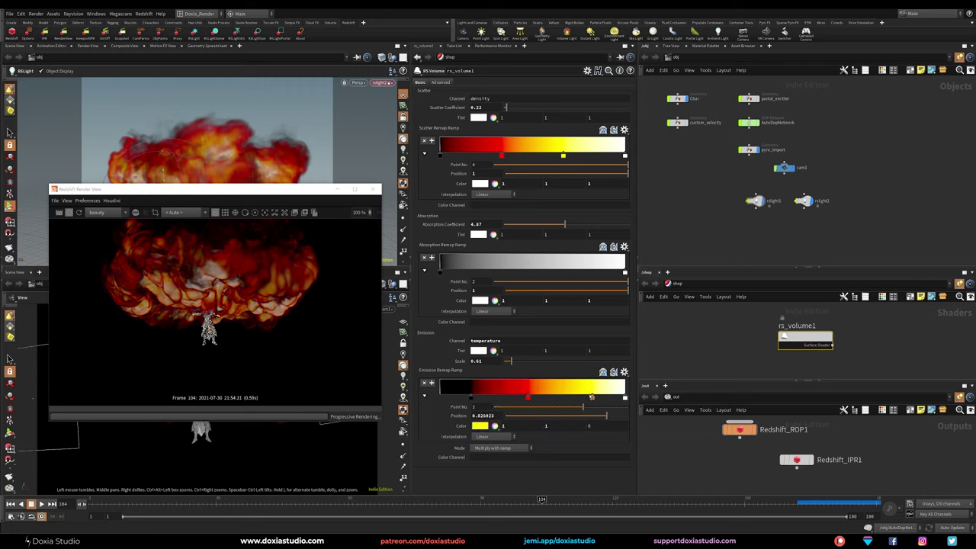
pyautogui.moveTo(509, 360); pyautogui.dragTo(517, 362)
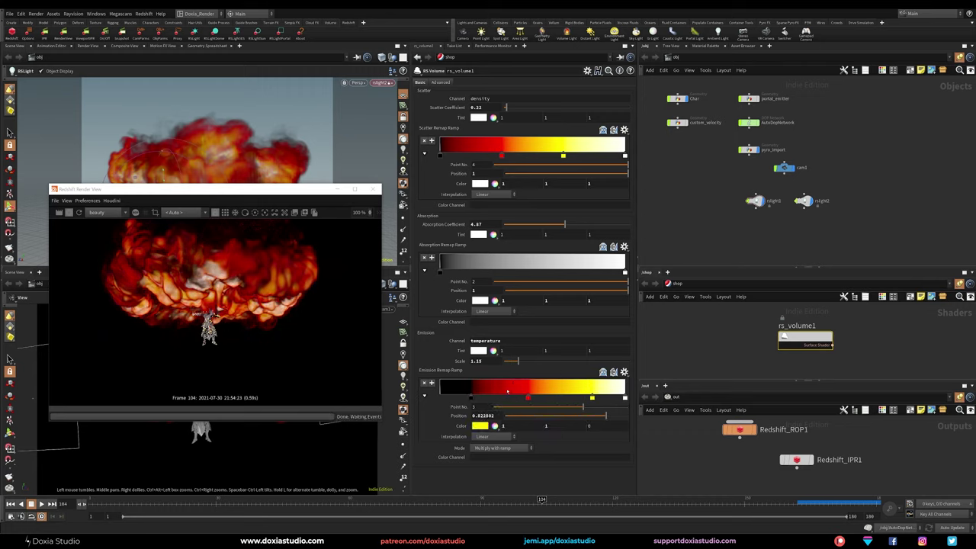
pyautogui.moveTo(473, 397); pyautogui.dragTo(461, 397)
# - Set rs_volume1's scatter coefficient to 5 and its absorption coefficient to 10
pyautogui.moveTo(506, 108); pyautogui.dragTo(460, 113)
pyautogui.write('5')
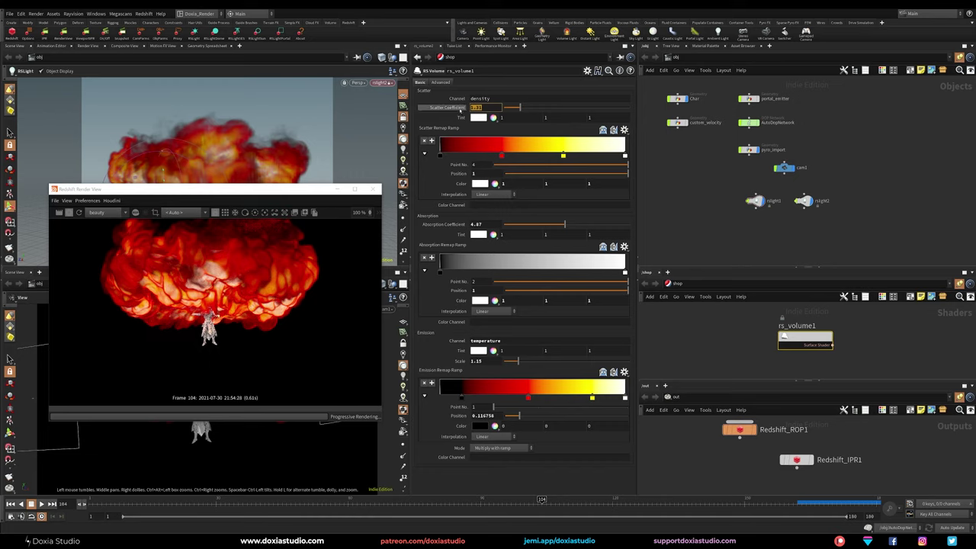
pyautogui.press('Return')
pyautogui.doubleClick(478, 223)
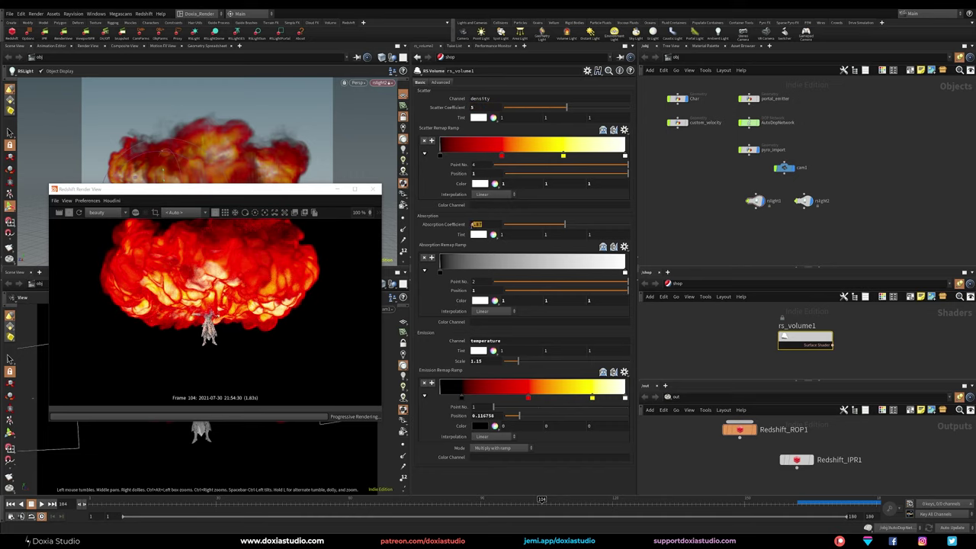
pyautogui.write('10')
pyautogui.press('Return')
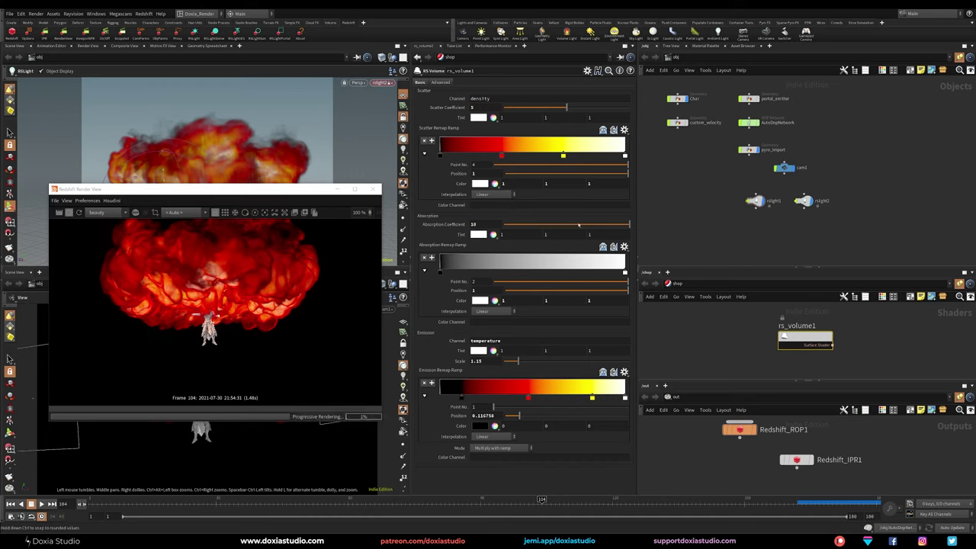
# - Raise rs_volume1's absorption coefficient to 25 and its emission scale to 1.58
pyautogui.click(473, 224)
pyautogui.write('25')
pyautogui.press('Return')
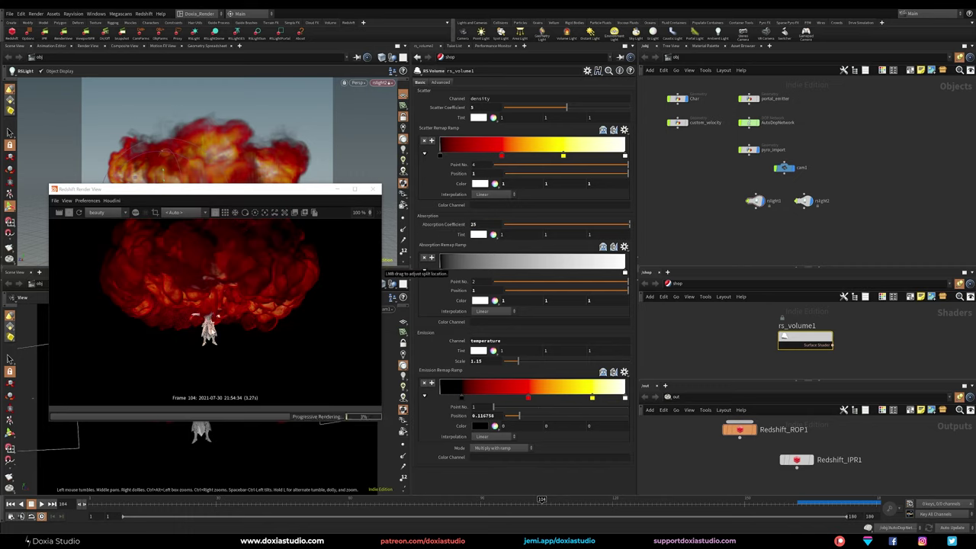
pyautogui.moveTo(517, 360); pyautogui.dragTo(523, 362)
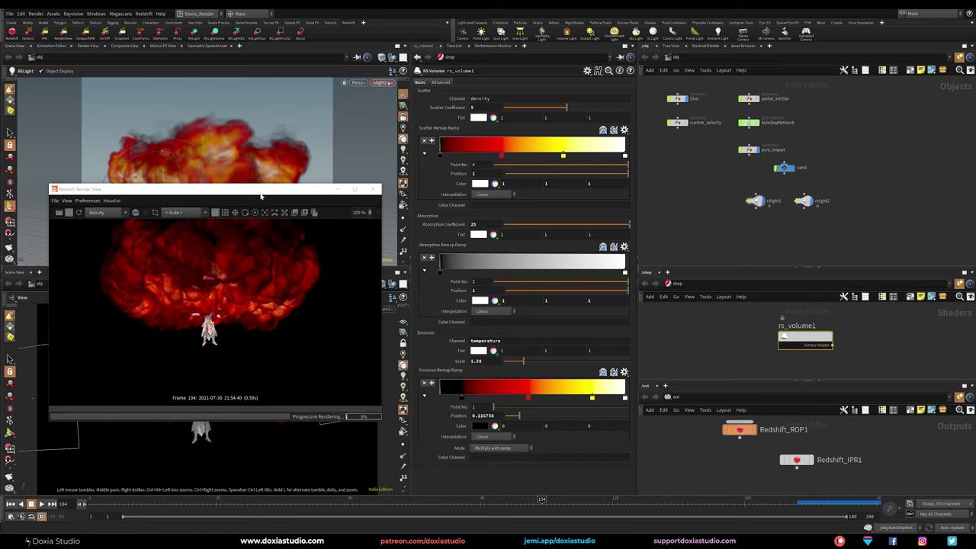
# - Move the render window off the viewports, go to frame 69 and restart the render
pyautogui.moveTo(264, 190); pyautogui.dragTo(497, 161)
pyautogui.click(388, 500)
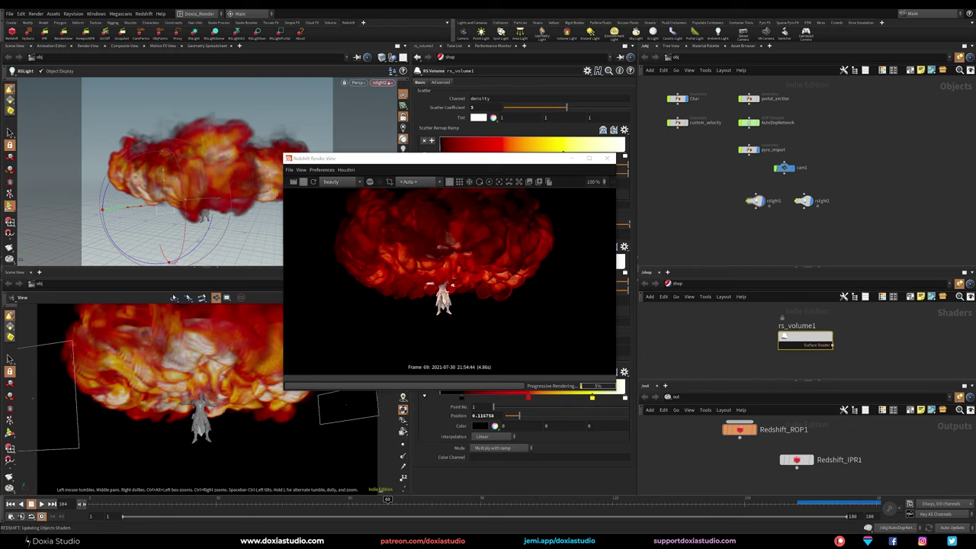
pyautogui.click(313, 182)
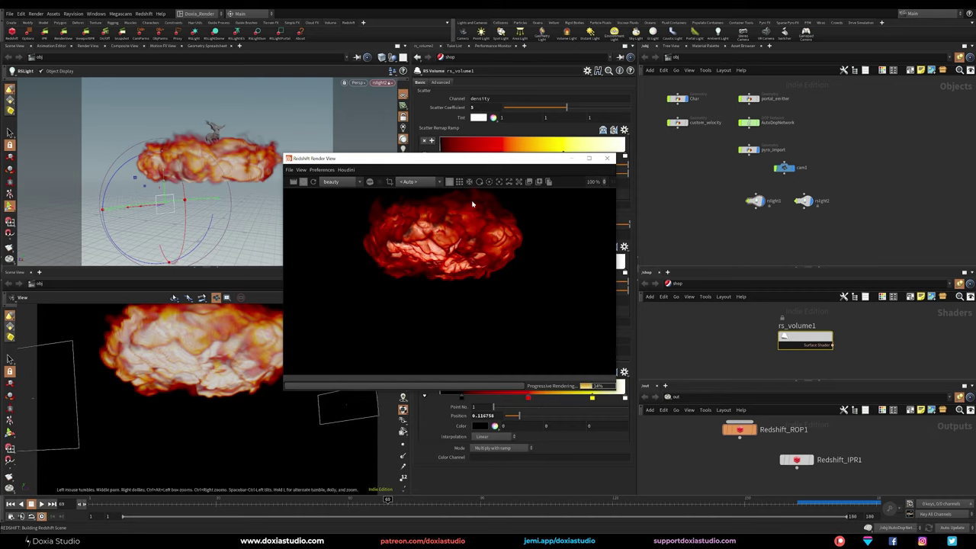
# - Compare the frame 69 render with the viewport smoke by shifting the render window around, and close the render window
pyautogui.moveTo(500, 160); pyautogui.dragTo(376, 171)
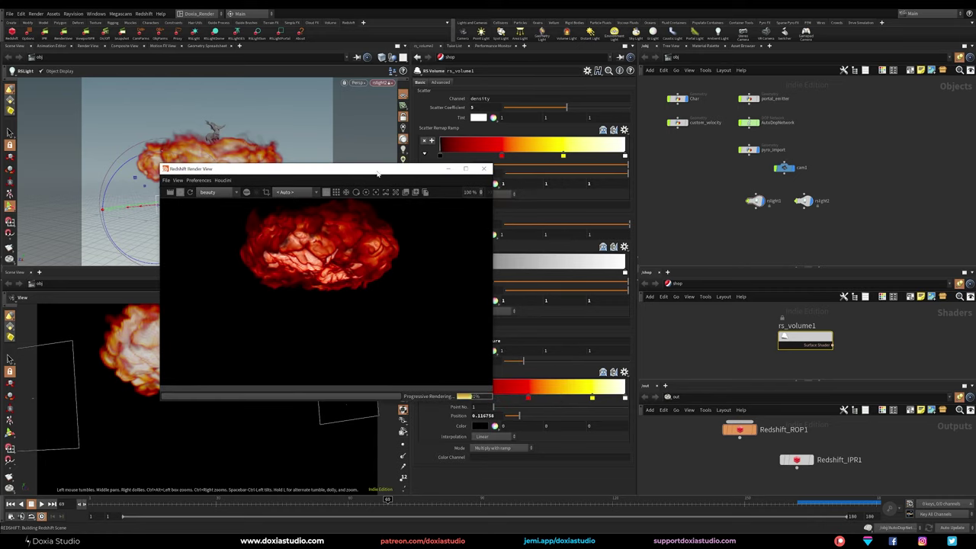
pyautogui.moveTo(377, 173); pyautogui.dragTo(564, 177)
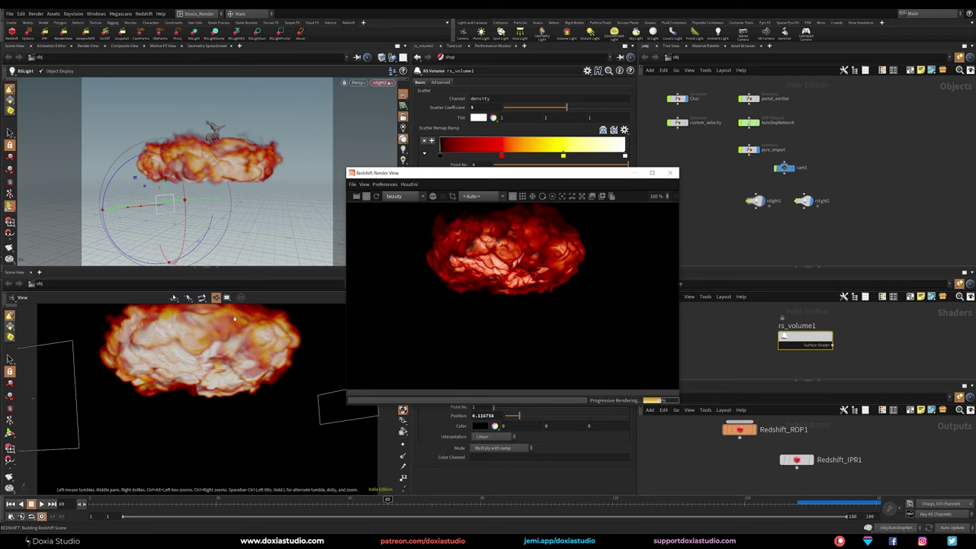
pyautogui.moveTo(563, 174); pyautogui.dragTo(513, 173)
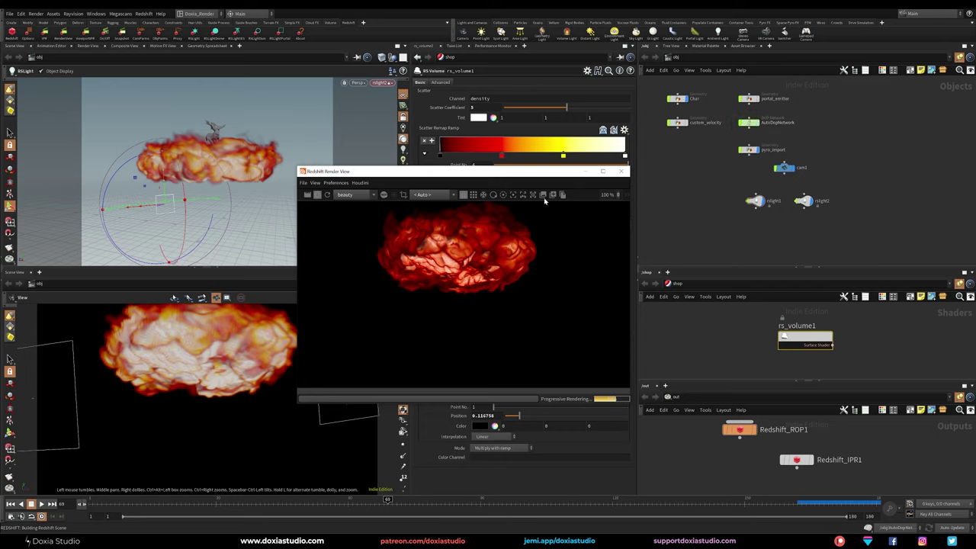
pyautogui.moveTo(478, 173); pyautogui.dragTo(469, 171)
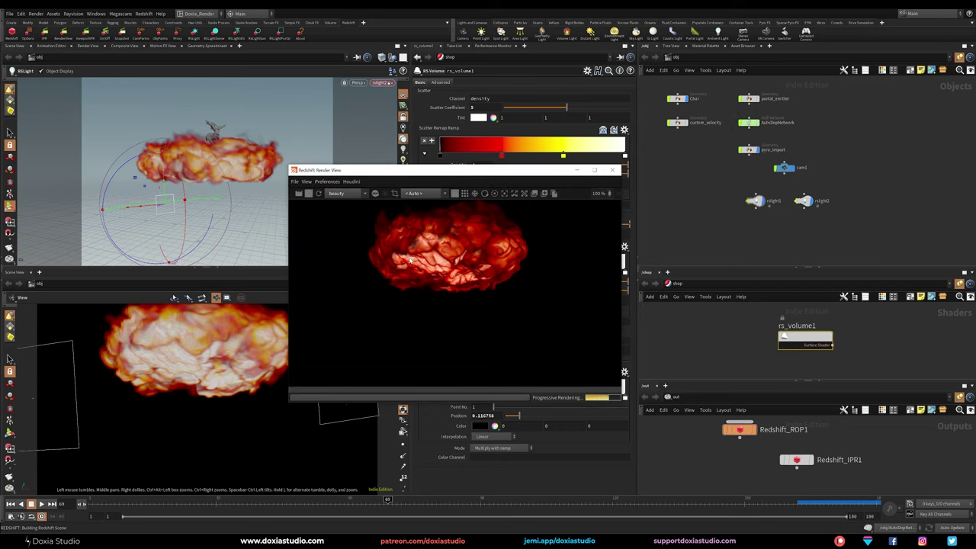
pyautogui.moveTo(551, 176); pyautogui.dragTo(483, 172)
pyautogui.click(546, 167)
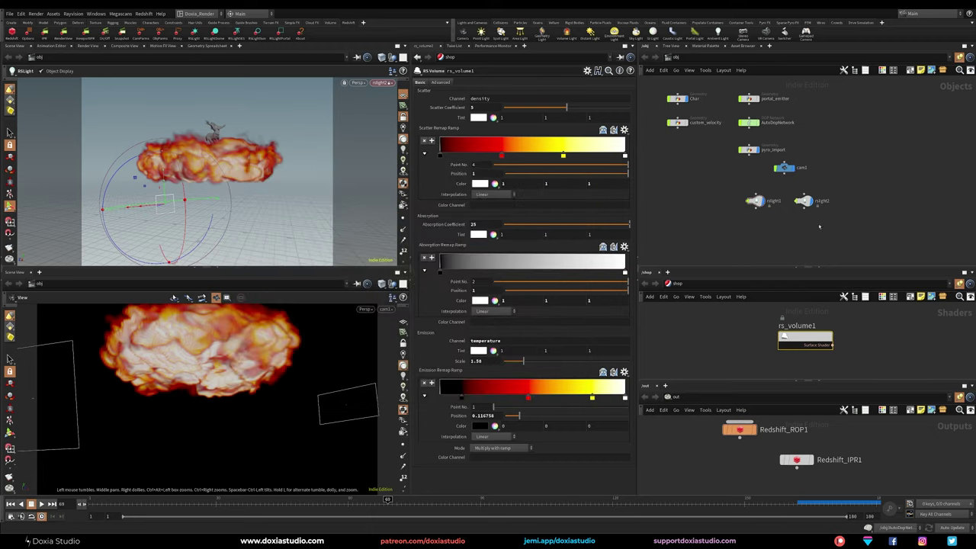
# - Reposition the Redshift_ROP1 node in the output network and scrub the animation to frame 83
pyautogui.moveTo(739, 429); pyautogui.dragTo(718, 446)
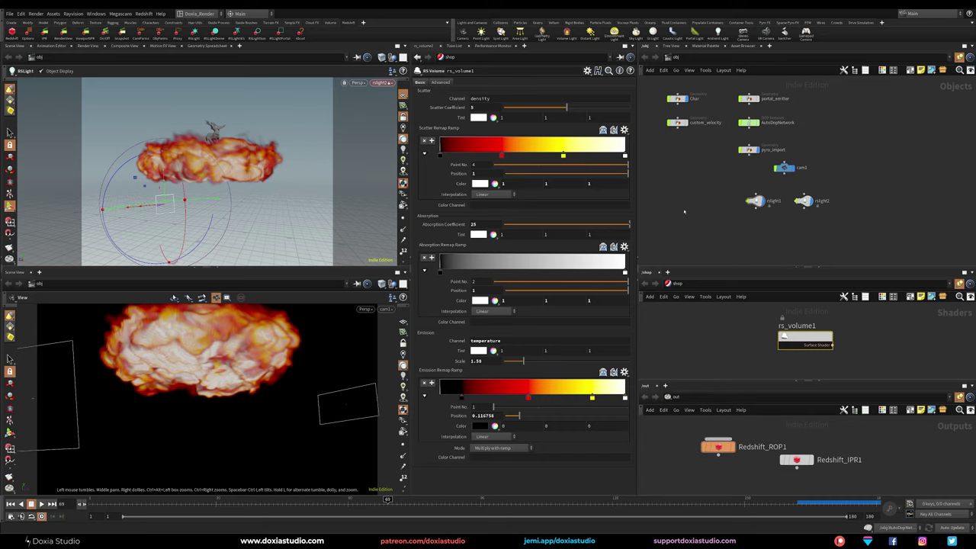
pyautogui.moveTo(701, 209); pyautogui.dragTo(740, 237, button='middle')
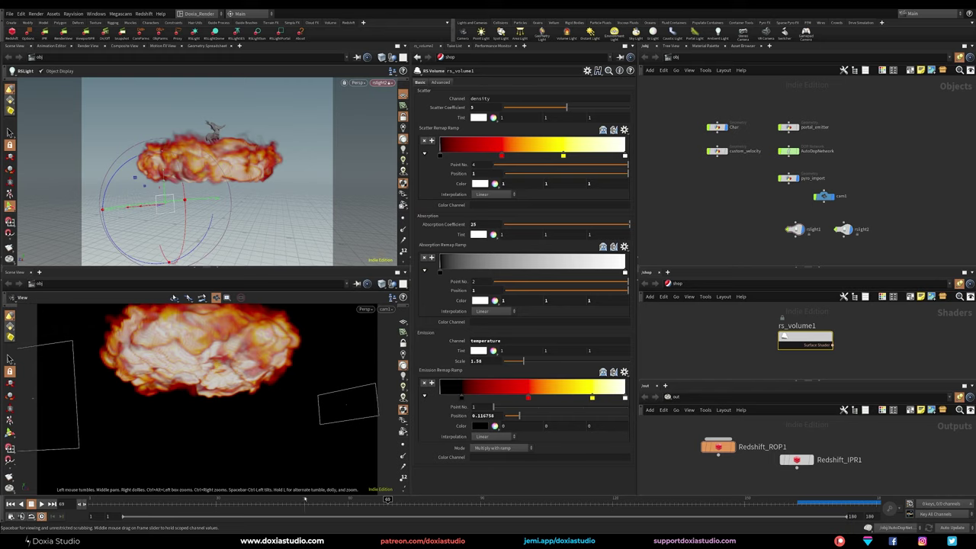
pyautogui.moveTo(238, 500); pyautogui.dragTo(449, 501)
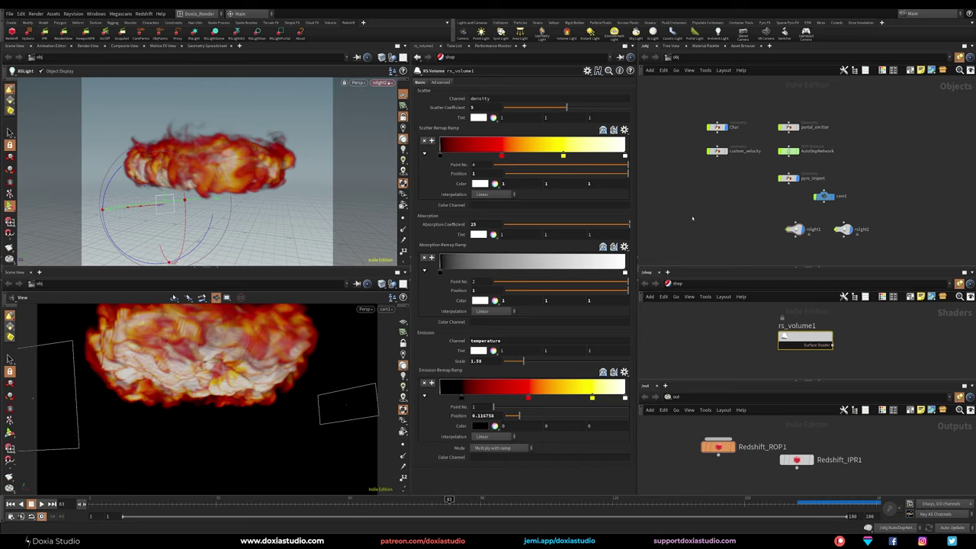
# - Review the AutoDopNetwork cache settings and the node network inside custom_velocity, returning to the object level
pyautogui.click(717, 150)
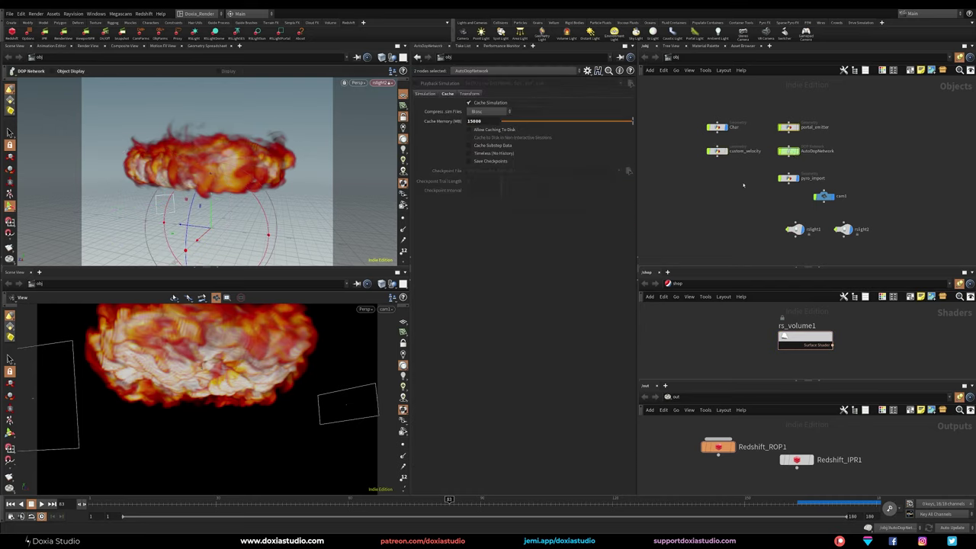
pyautogui.click(789, 150)
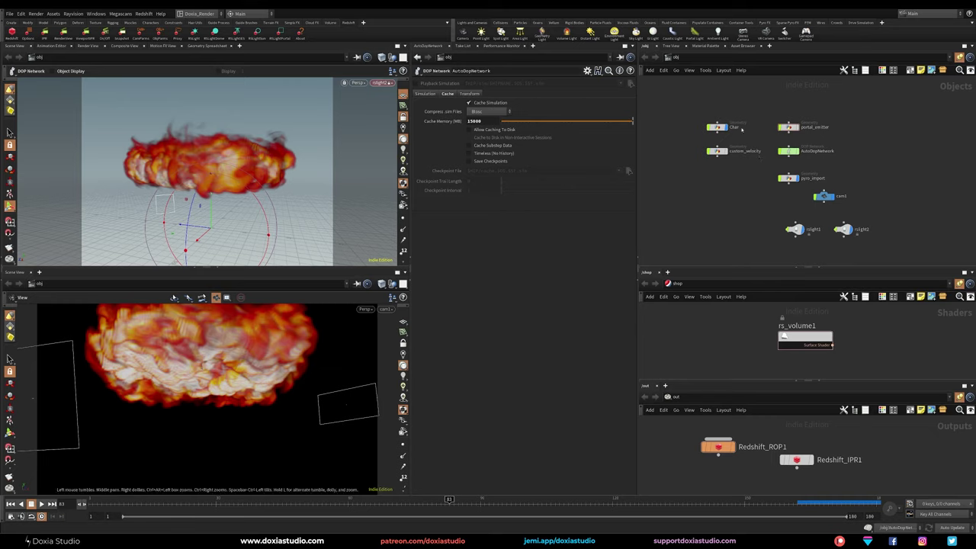
pyautogui.click(717, 150)
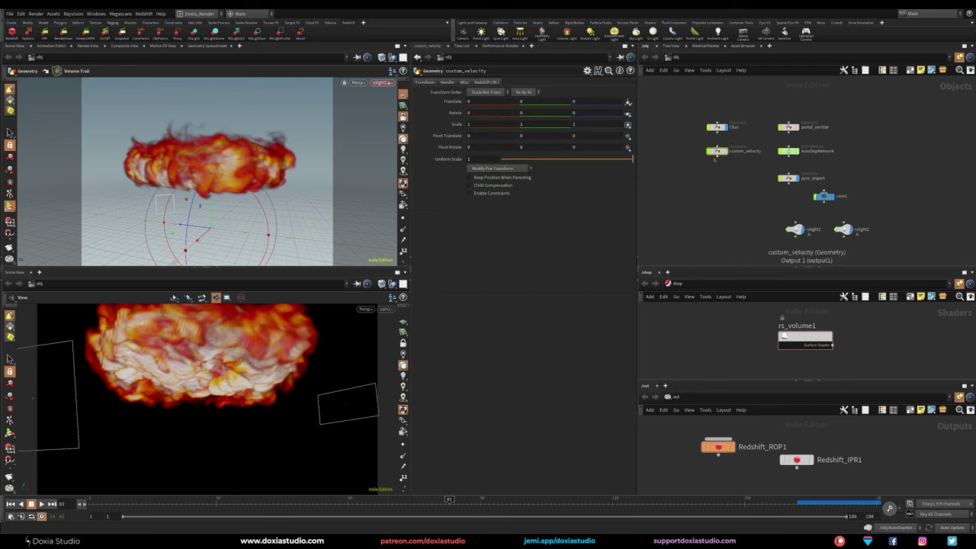
pyautogui.doubleClick(716, 150)
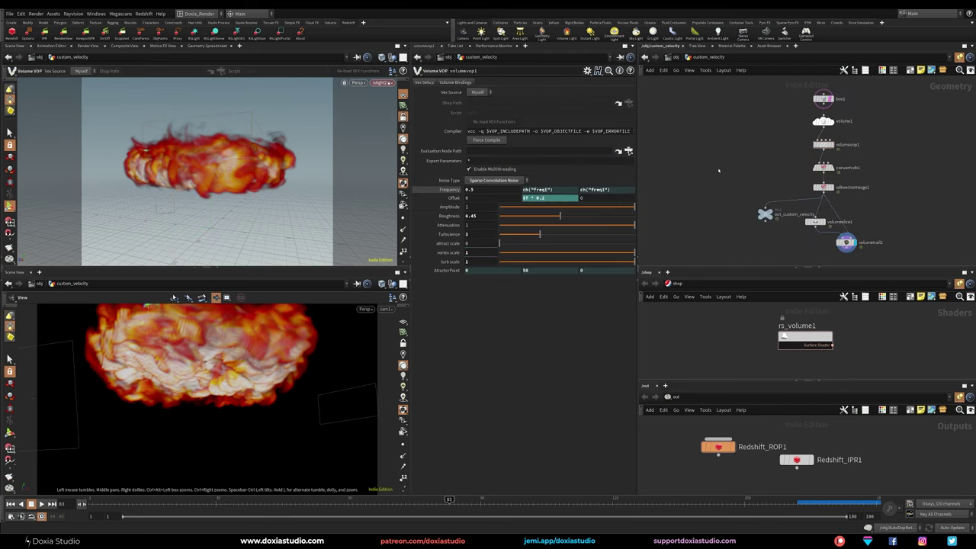
pyautogui.press('u')
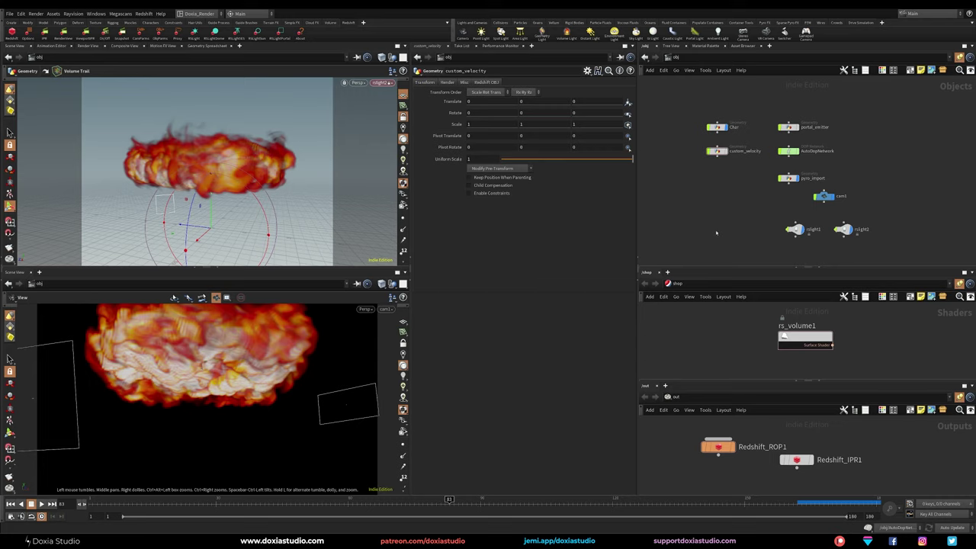
# - Arrange cam1, rslight1 and rslight2 in two aligned columns beneath the geometry nodes in the object network
pyautogui.moveTo(824, 196); pyautogui.dragTo(720, 179)
pyautogui.click(795, 229)
pyautogui.moveTo(795, 229); pyautogui.dragTo(715, 206)
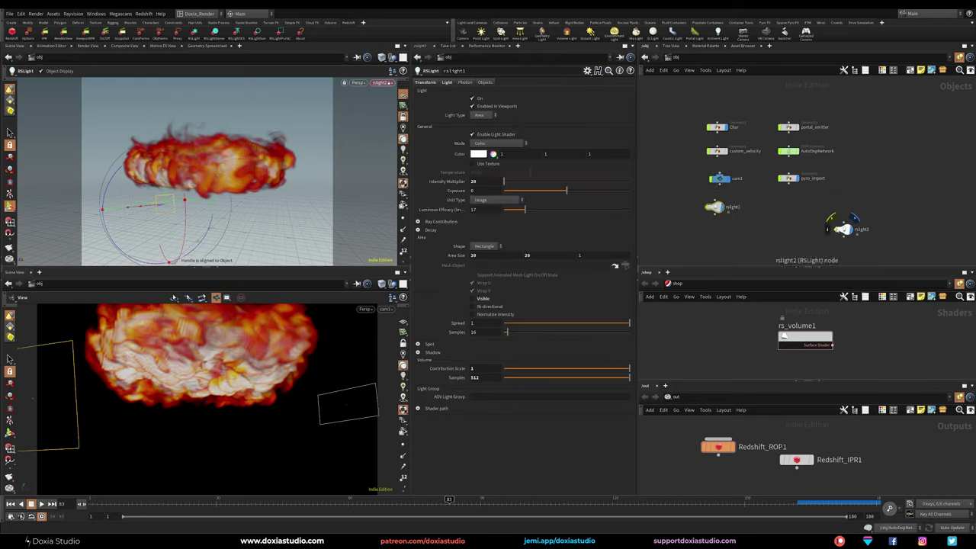
pyautogui.moveTo(843, 229); pyautogui.dragTo(778, 206)
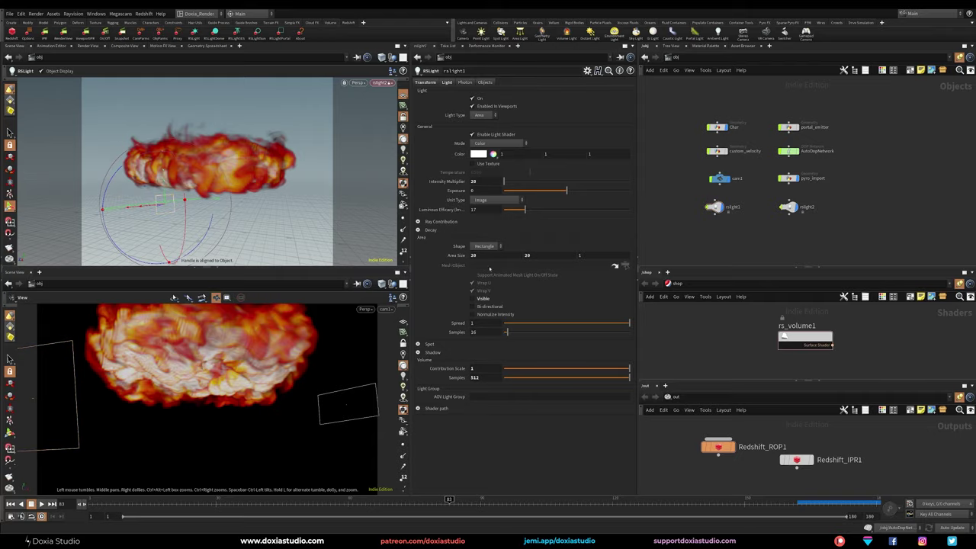